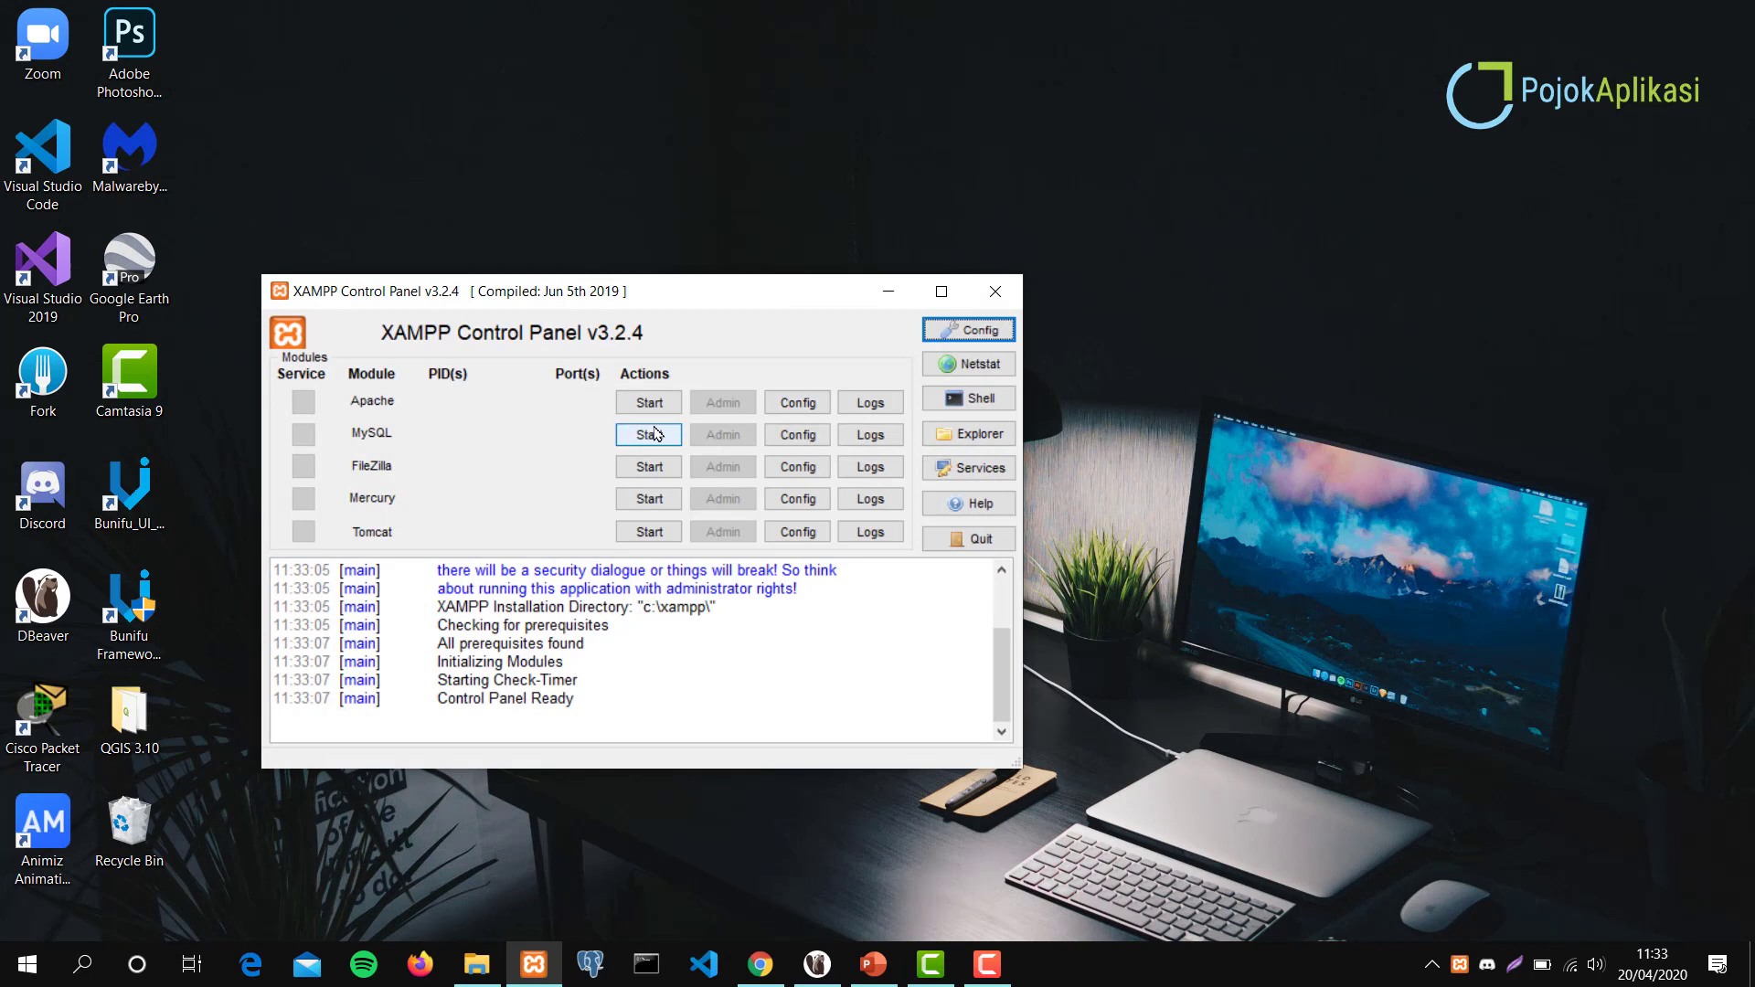
# Start the Apache and MySQL modules and open MySQL's phpMyAdmin page, placing its browser tab beside the covid_new tab.
pyautogui.click(649, 404)
pyautogui.click(659, 433)
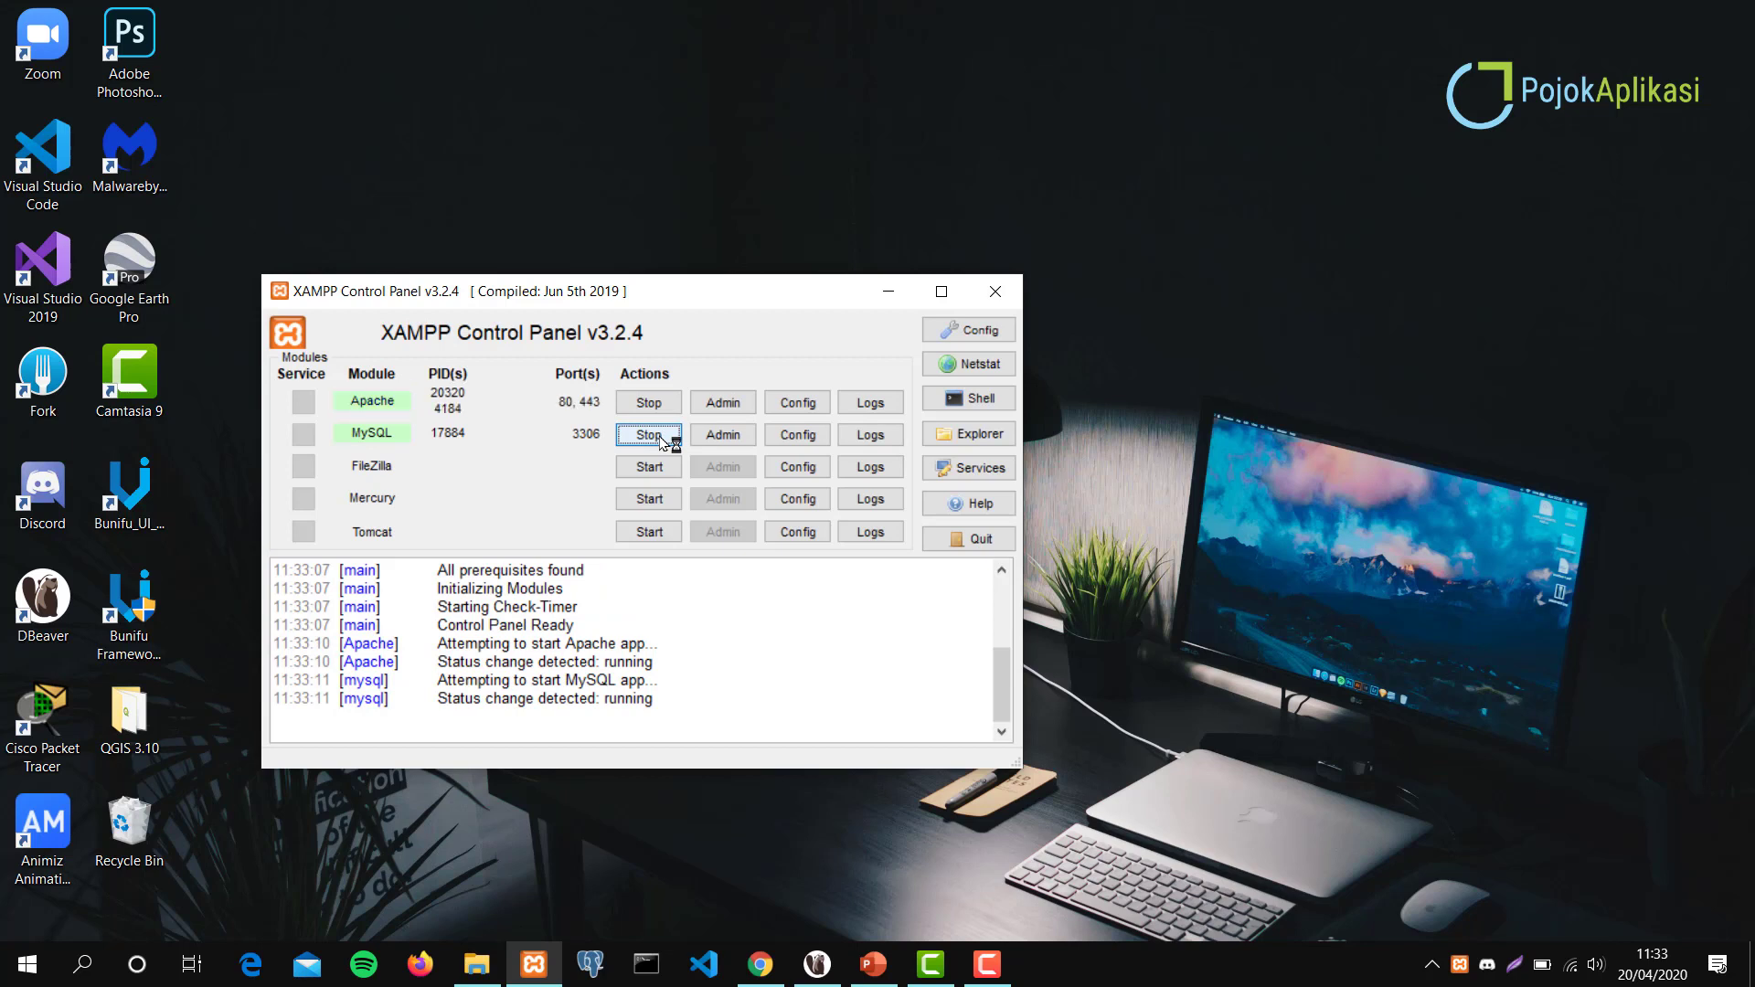
pyautogui.click(723, 435)
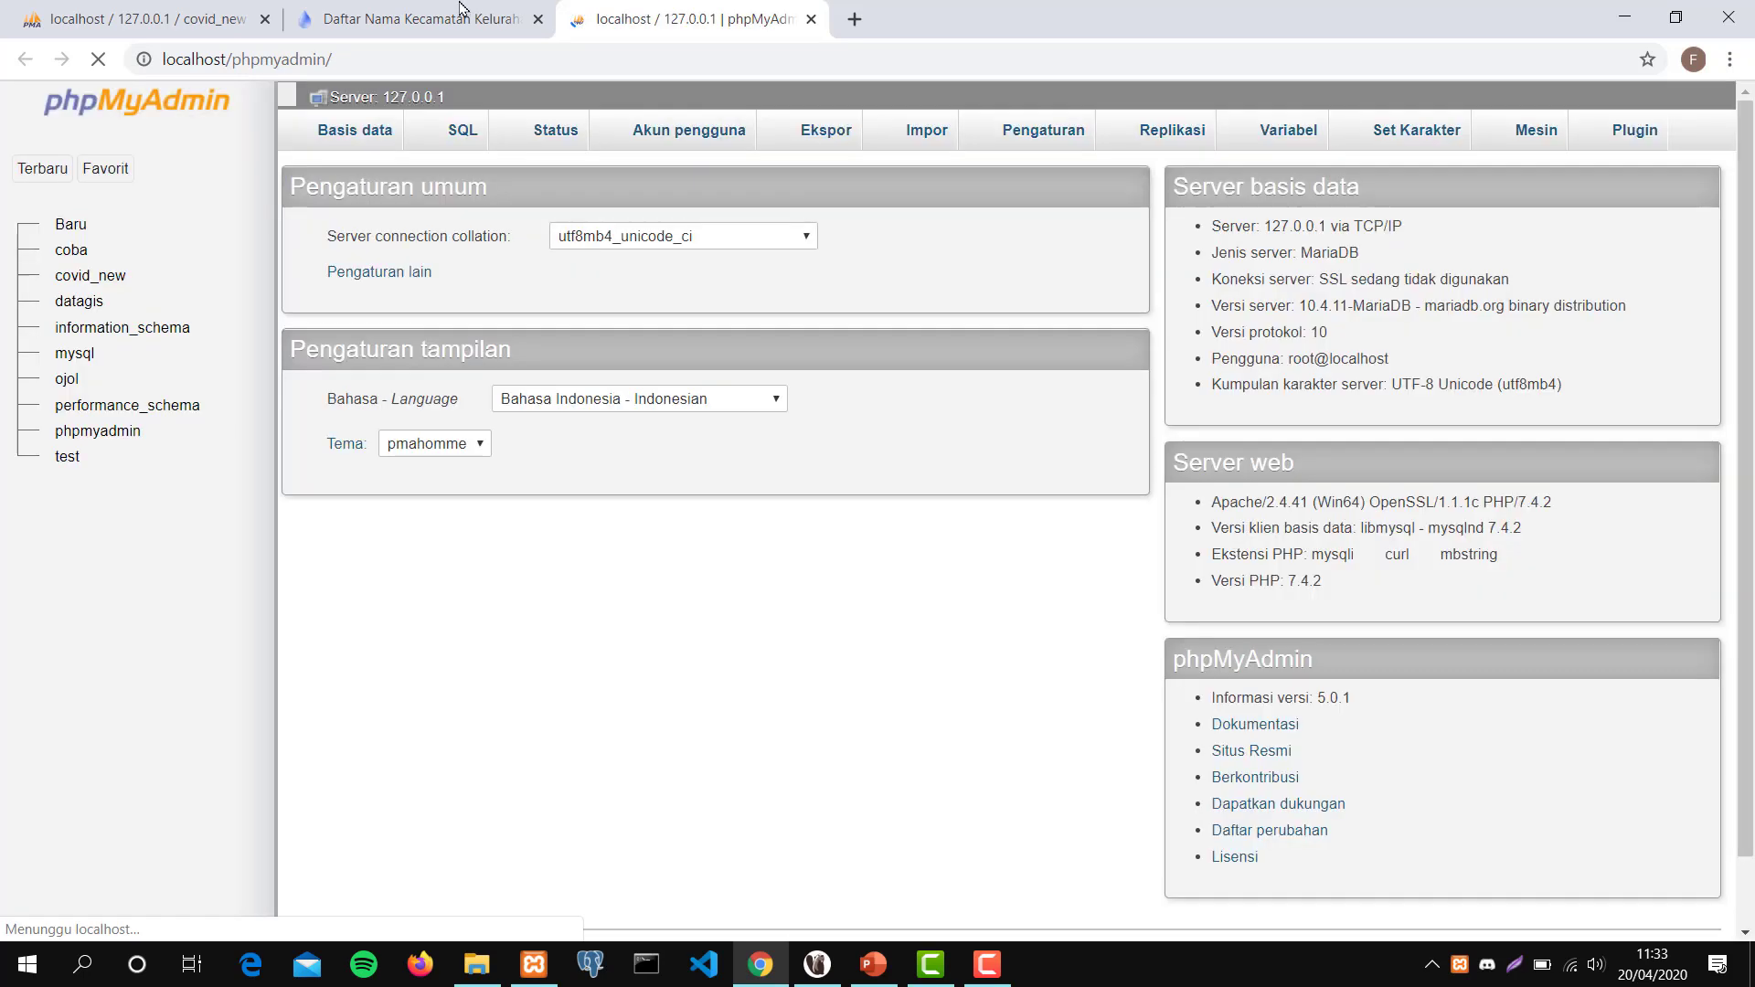
pyautogui.moveTo(676, 19); pyautogui.dragTo(421, 18)
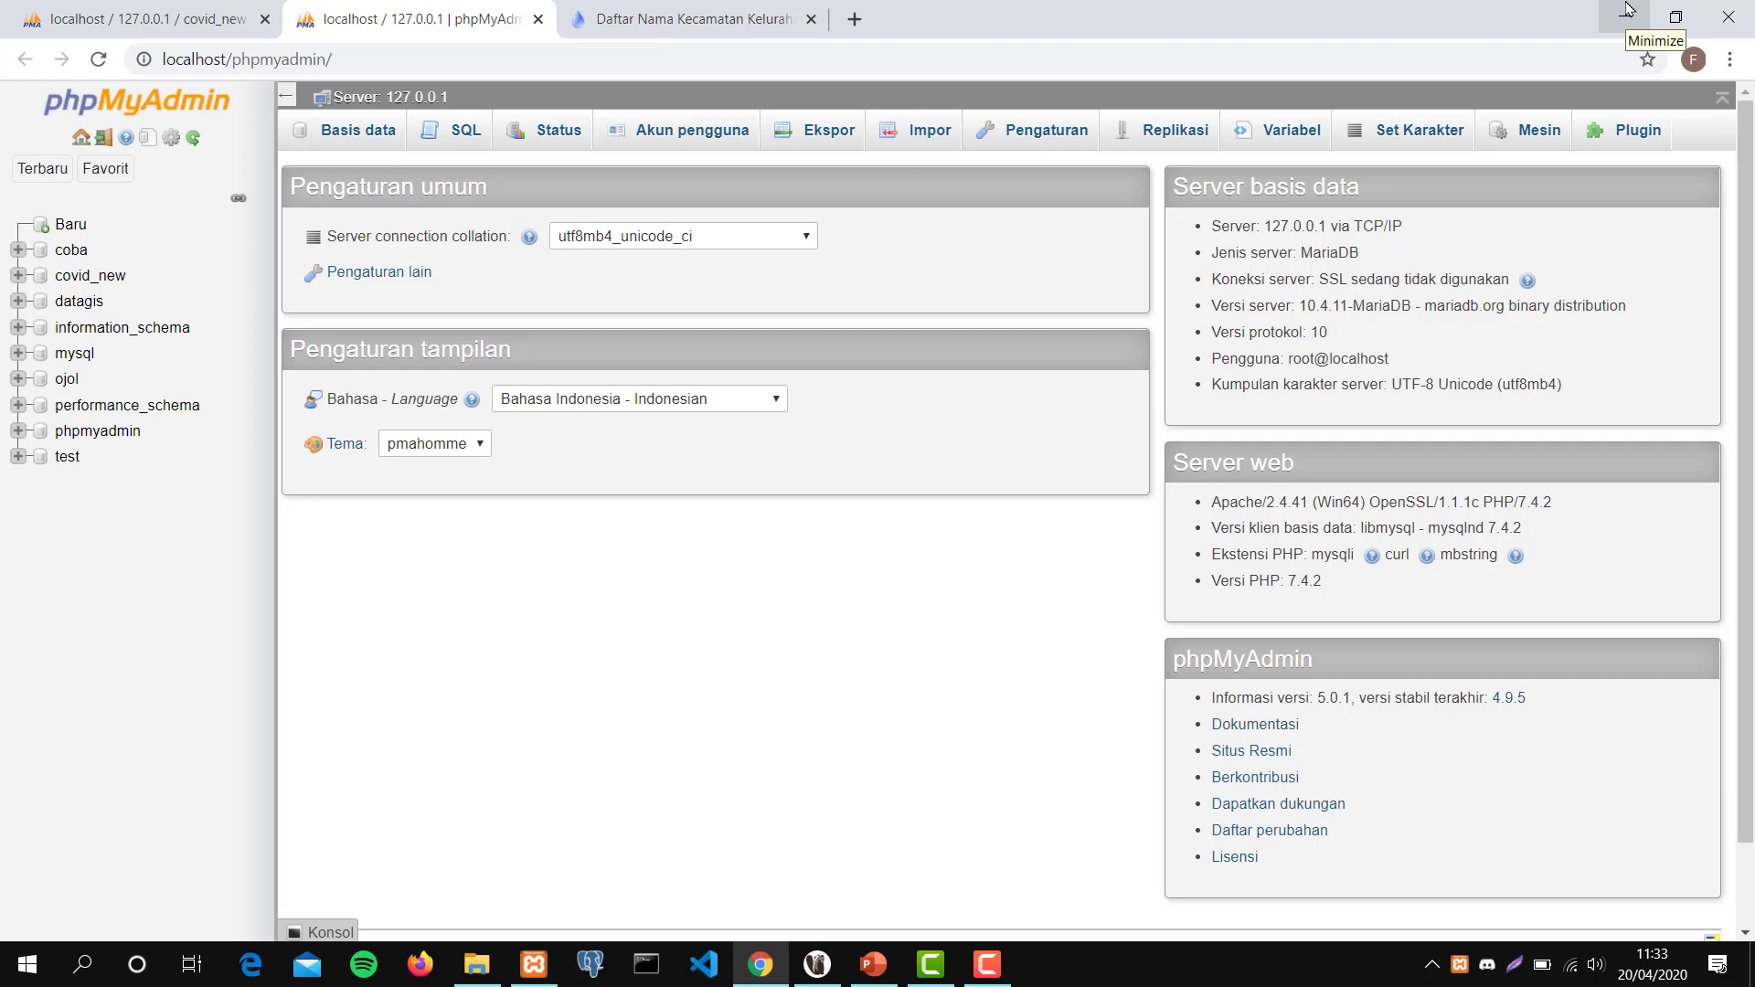
# Minimize the open windows and launch QGIS Desktop 3.10.4 from the QGIS 3.10 desktop folder.
pyautogui.click(1627, 9)
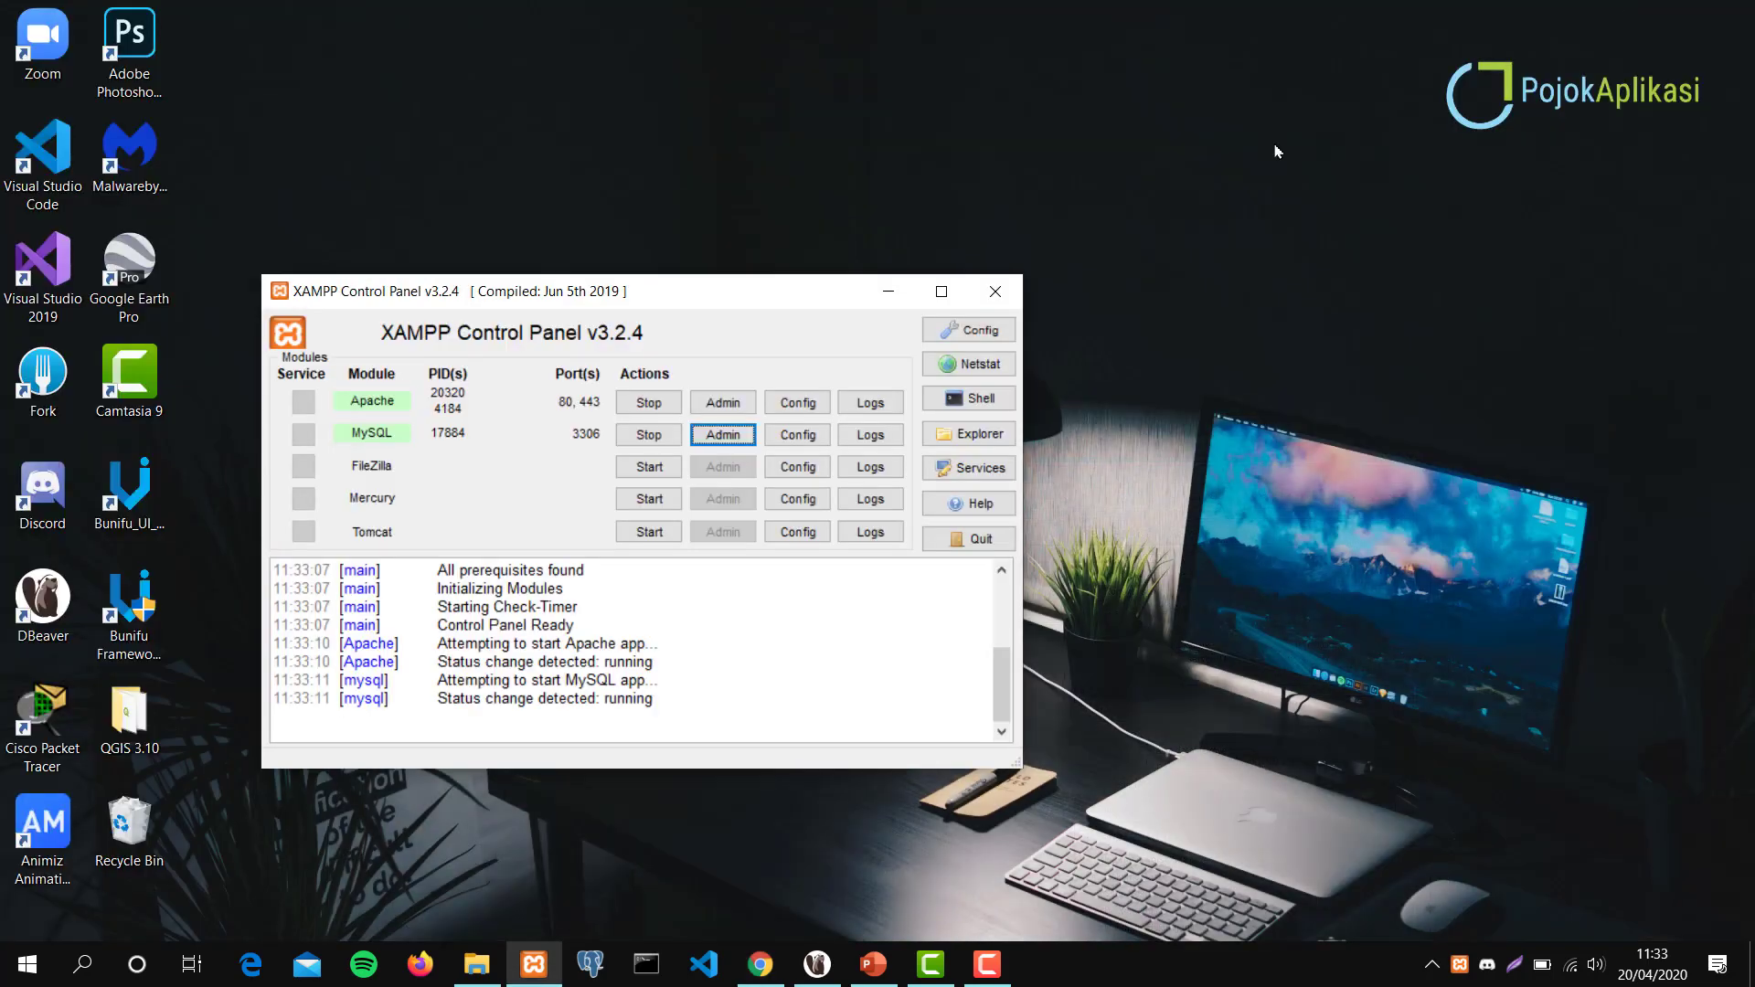
pyautogui.click(890, 293)
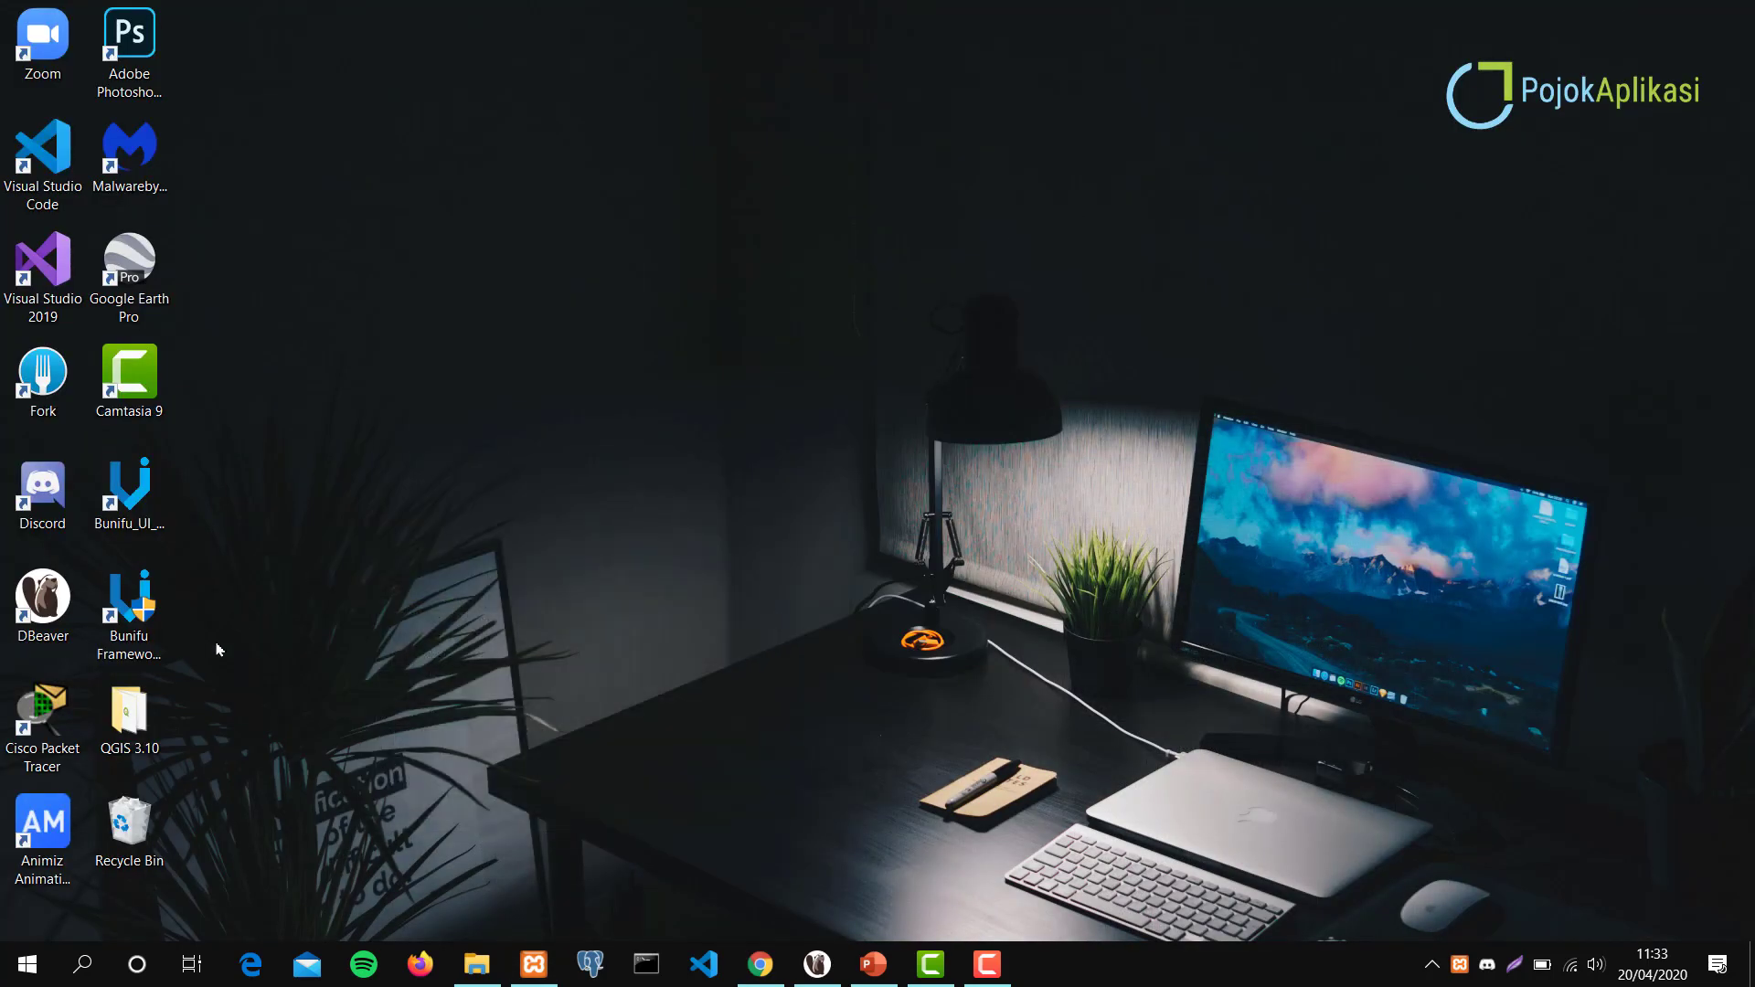
pyautogui.doubleClick(142, 710)
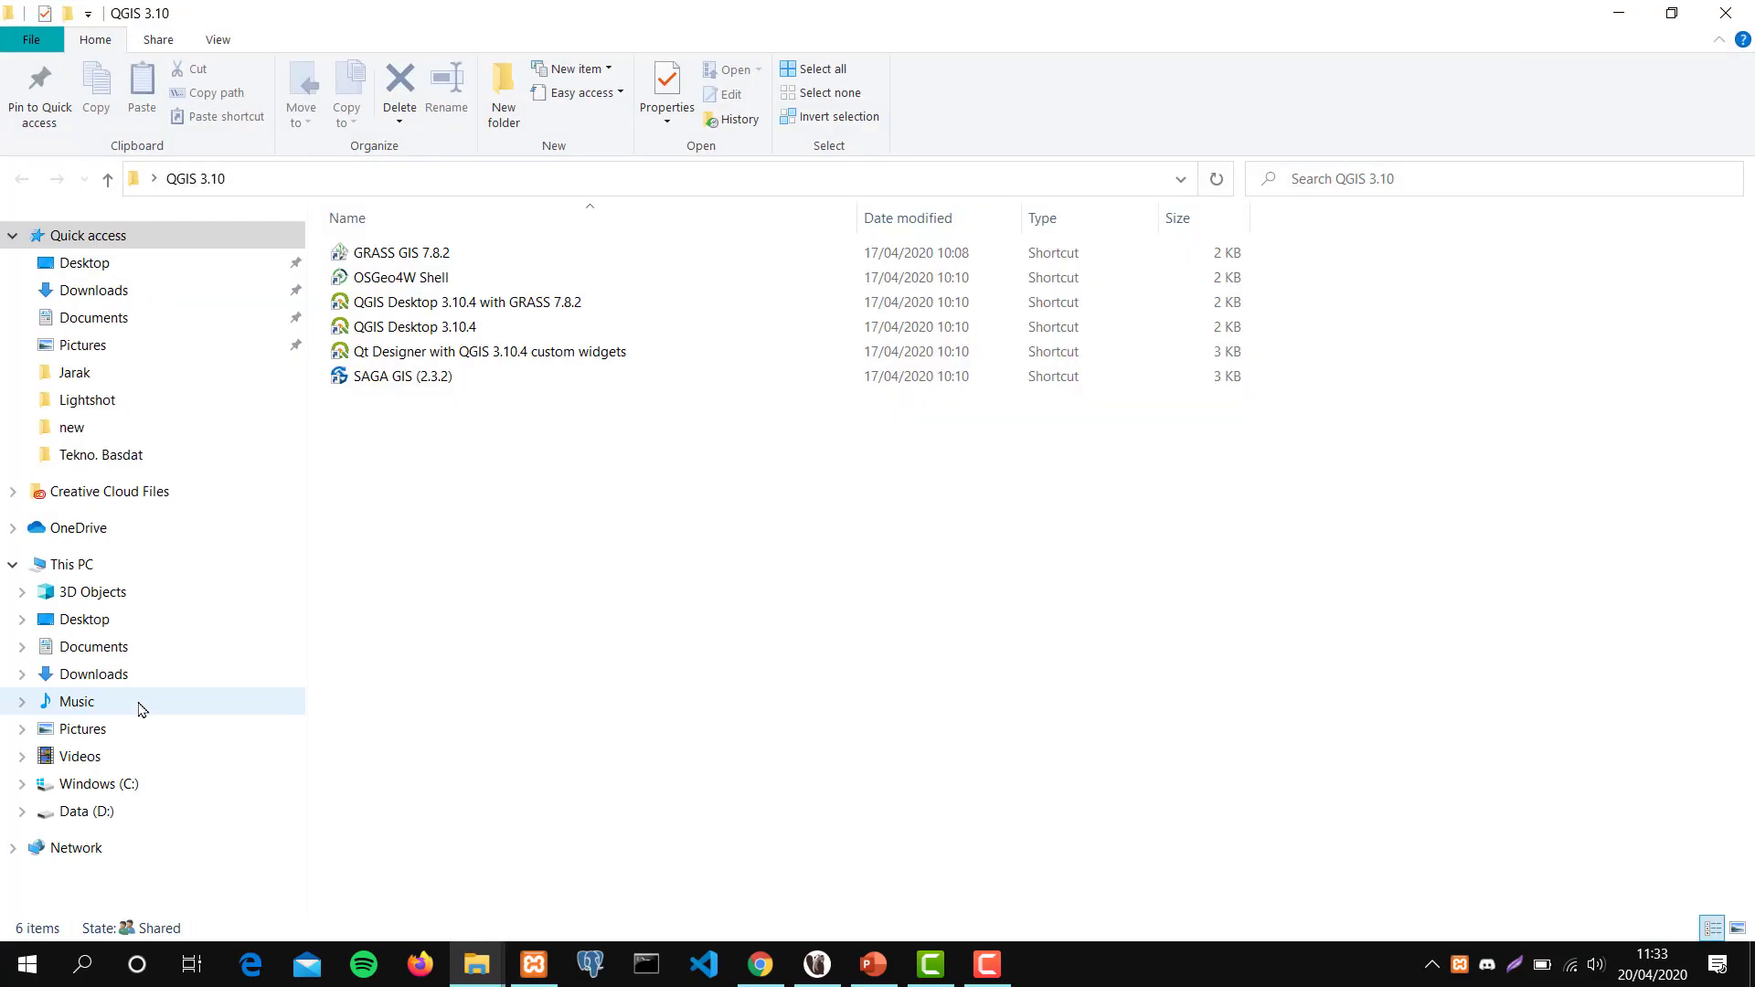
pyautogui.click(525, 328)
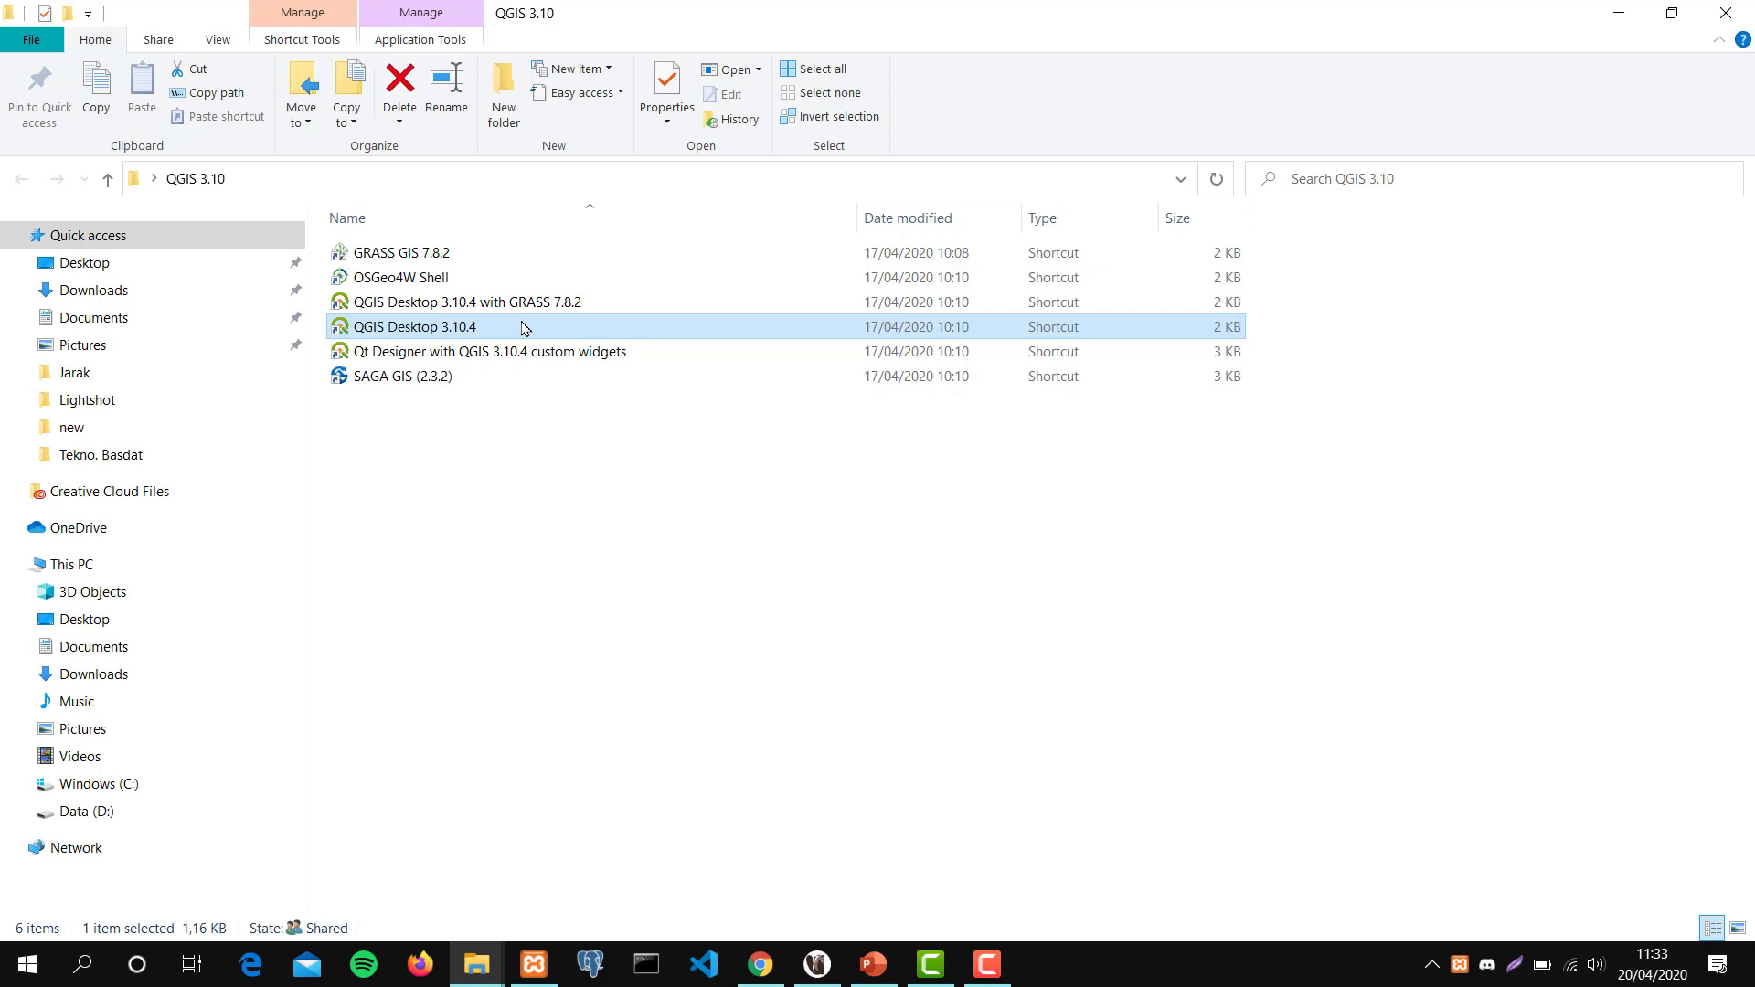
pyautogui.click(1619, 12)
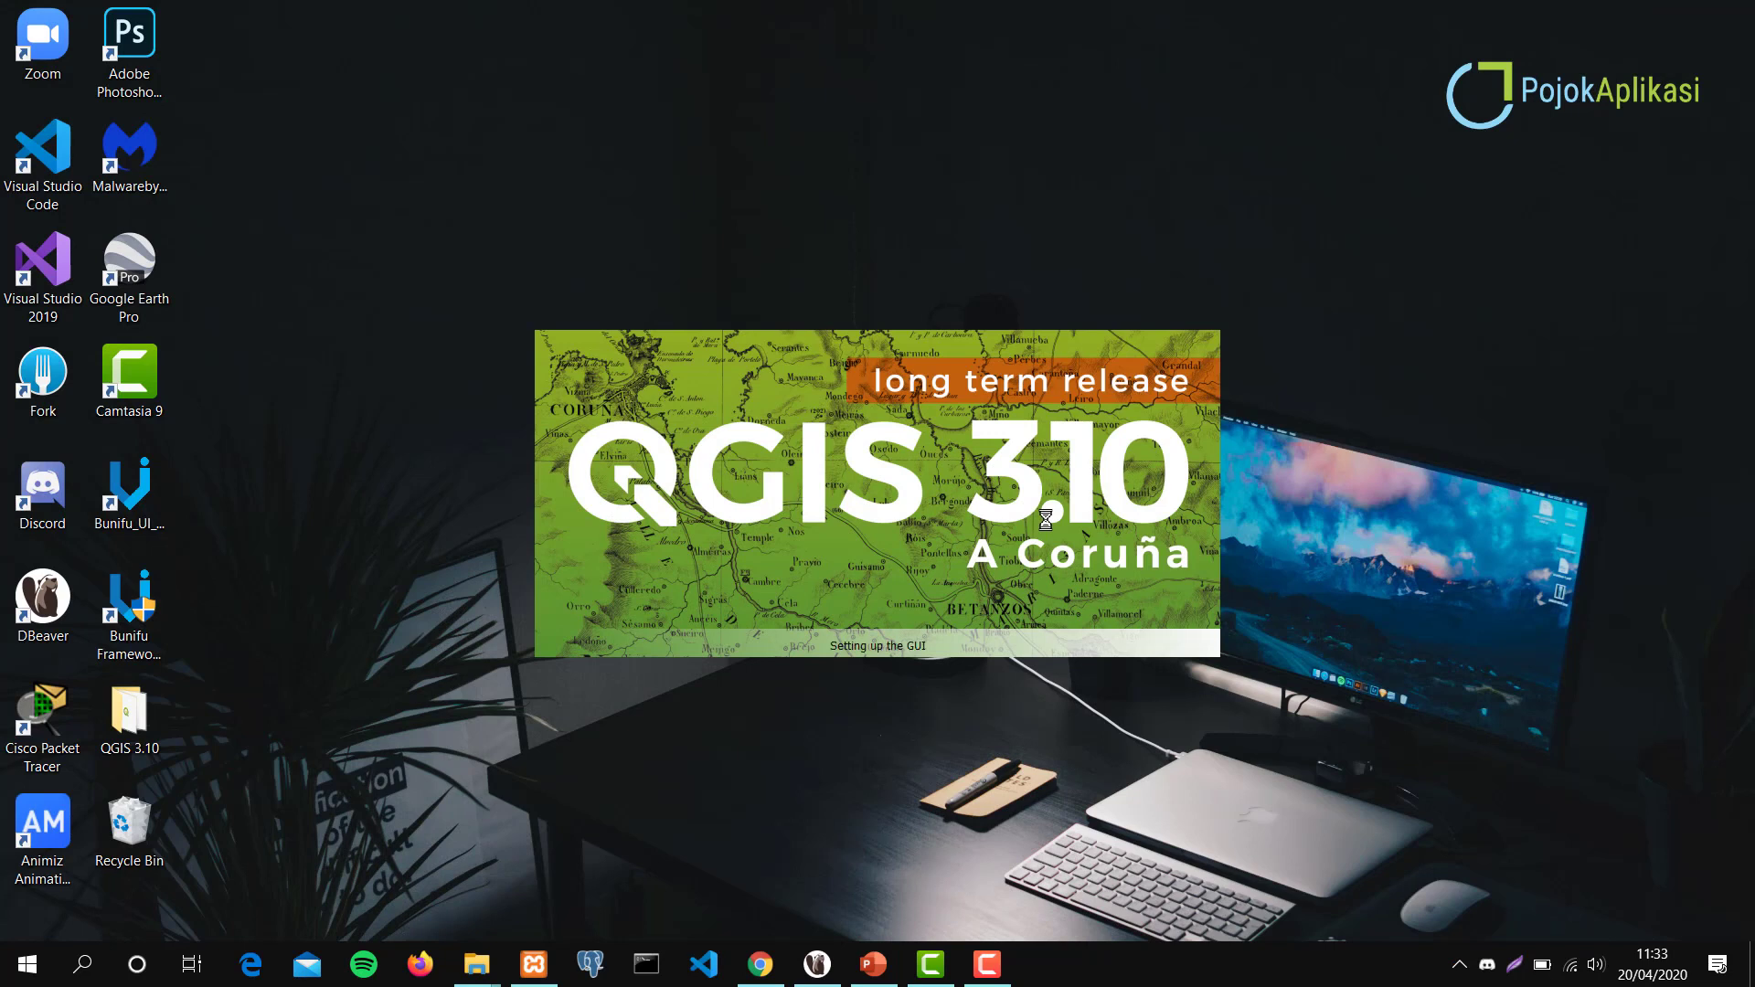
# Switch to Chrome and open the covid_new database in phpMyAdmin's designer view (Desainer).
pyautogui.moveTo(533, 964)
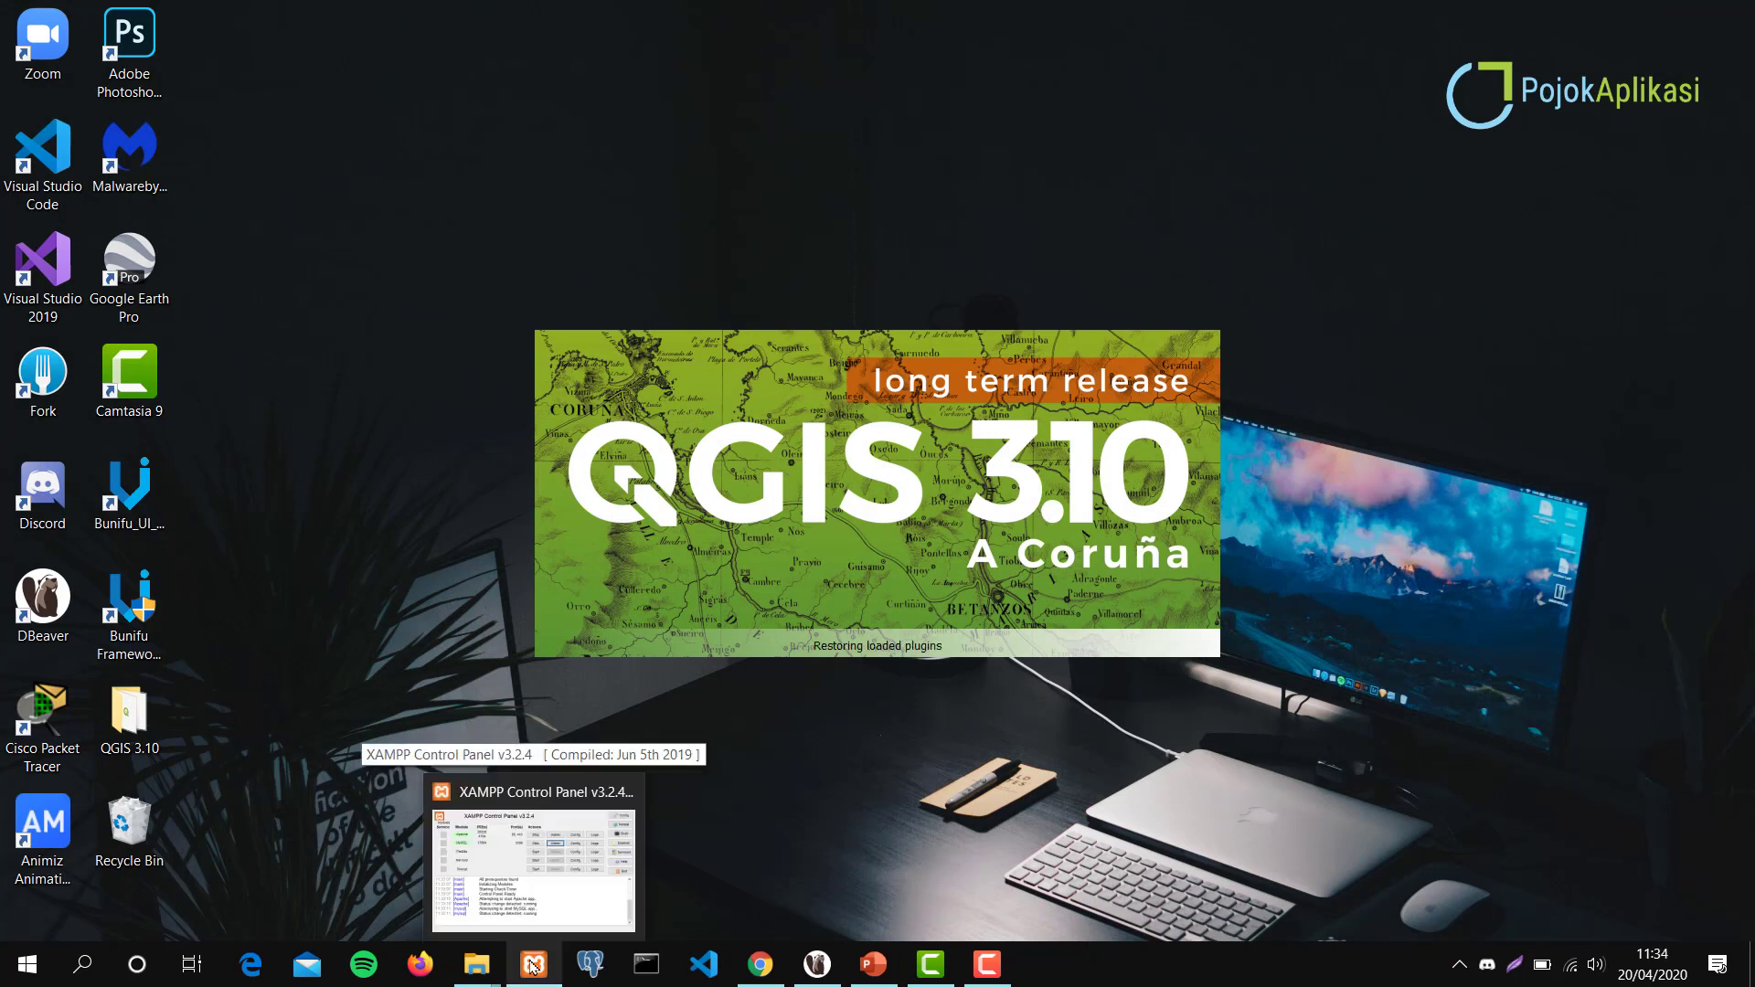
pyautogui.click(759, 964)
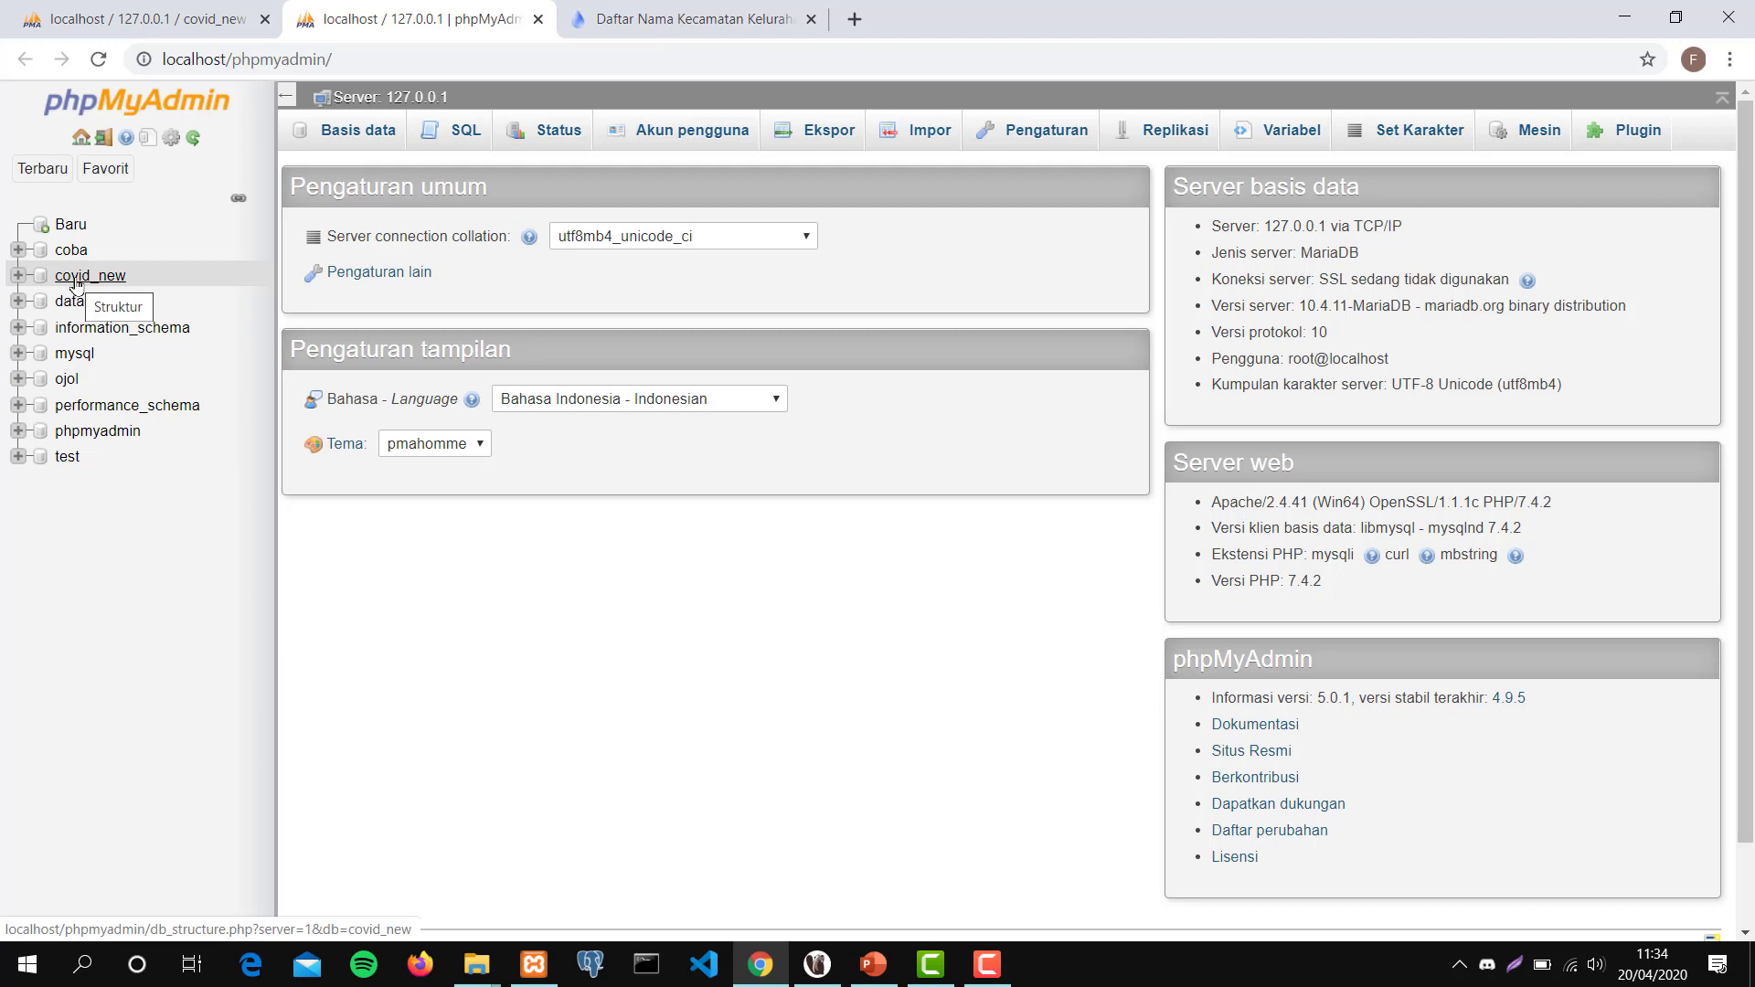
pyautogui.click(18, 277)
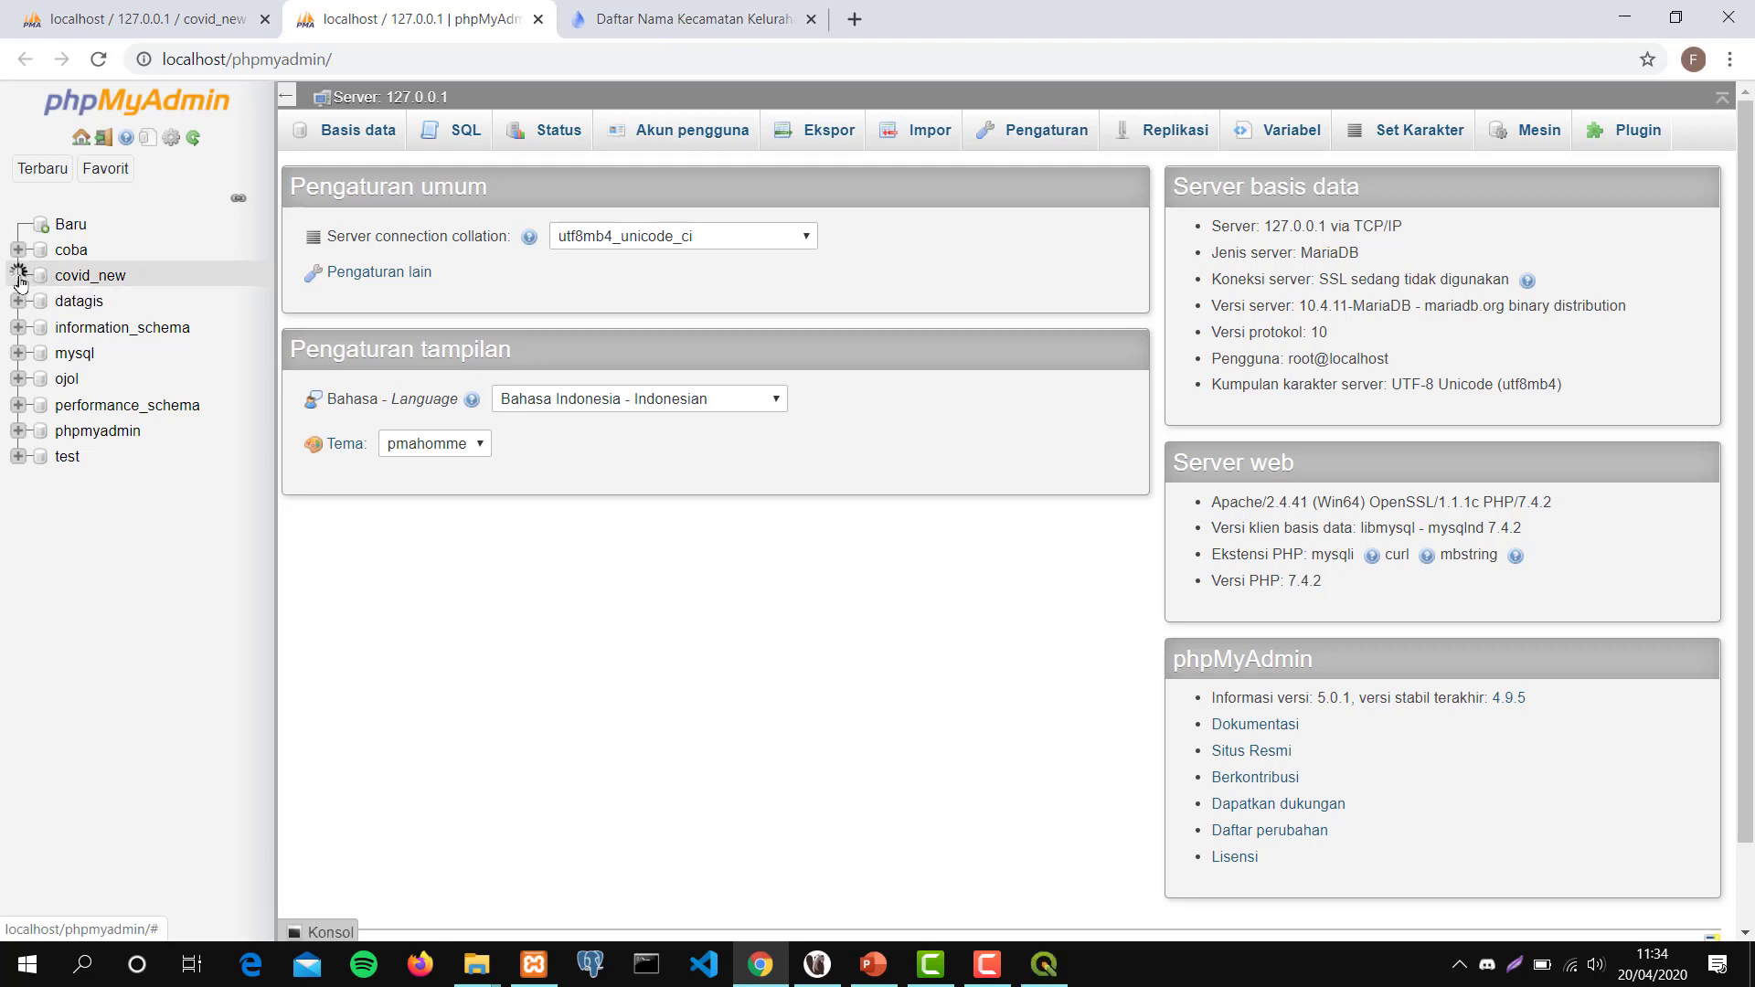
pyautogui.click(82, 276)
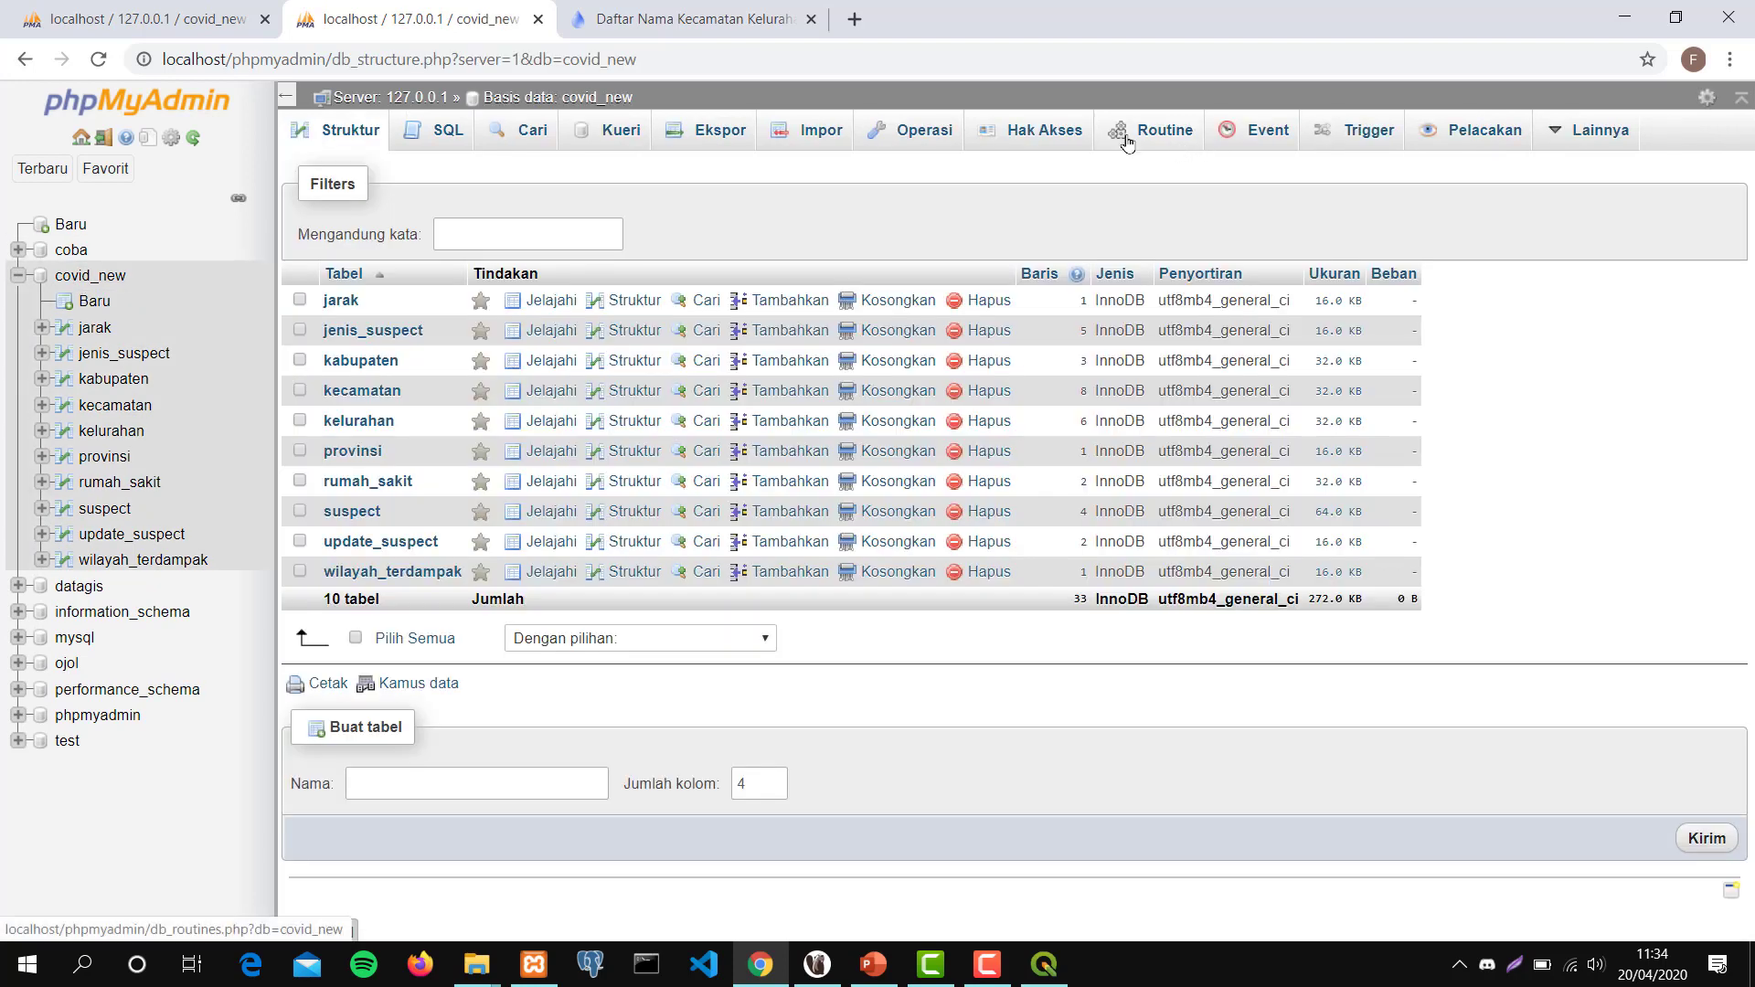
pyautogui.moveTo(1598, 130)
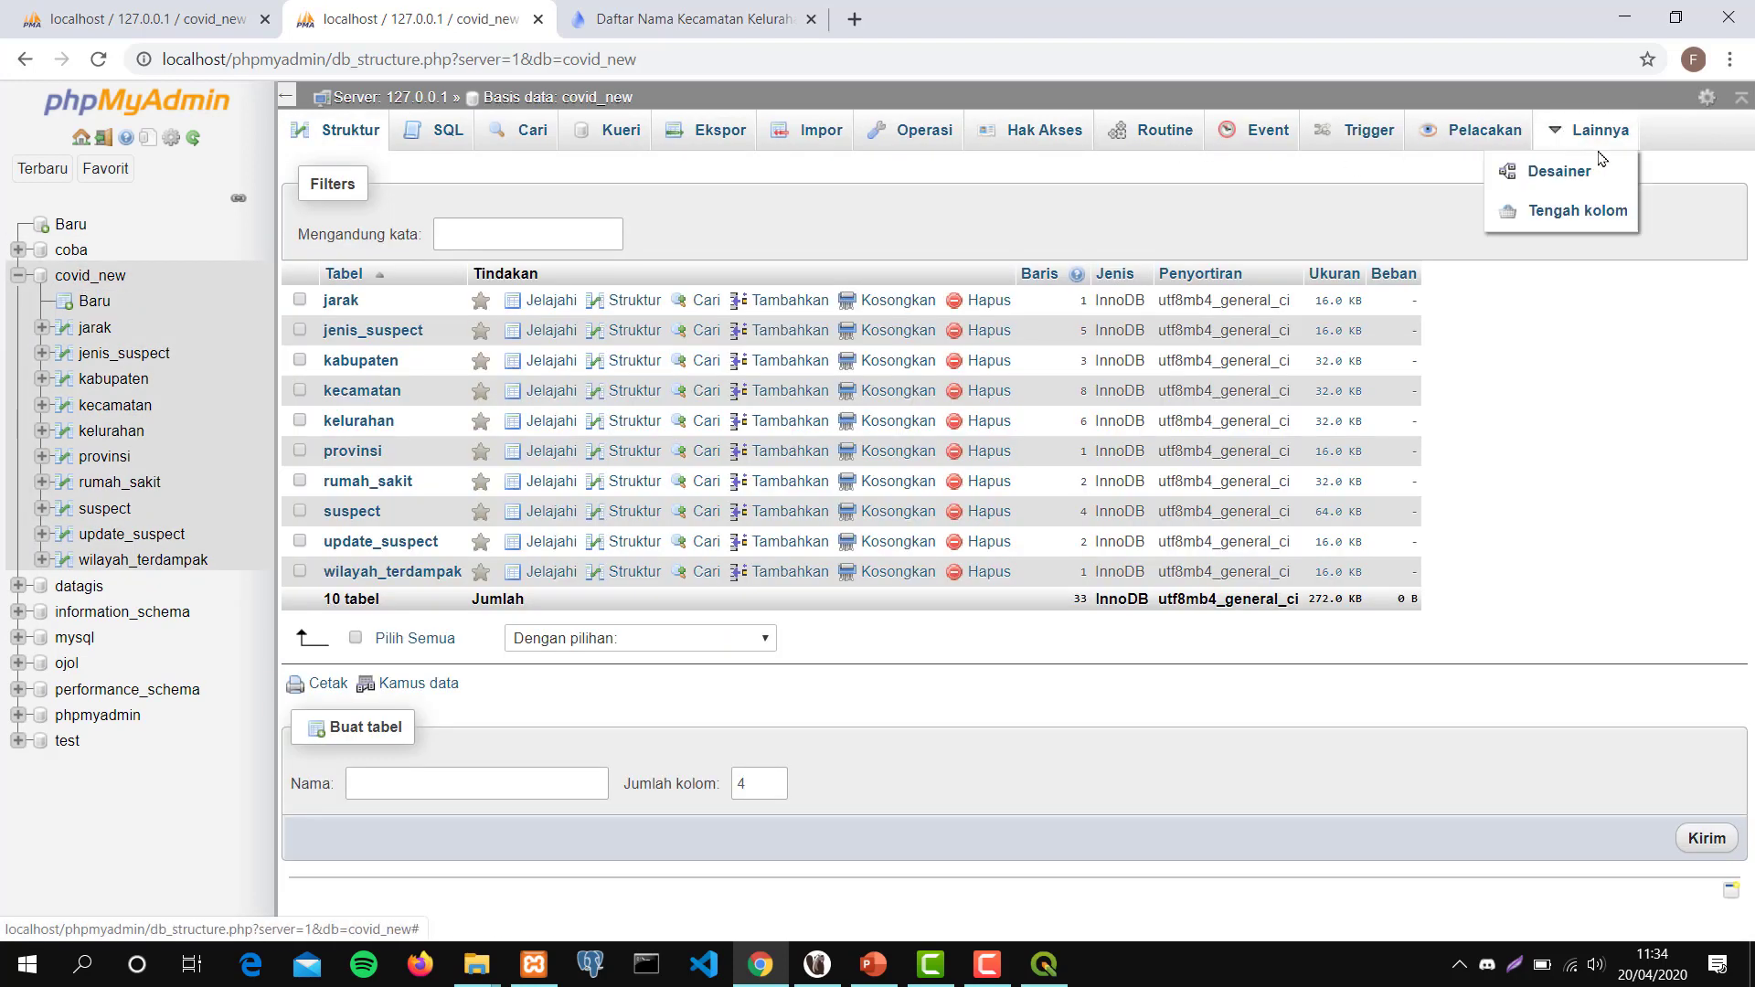
pyautogui.click(1598, 176)
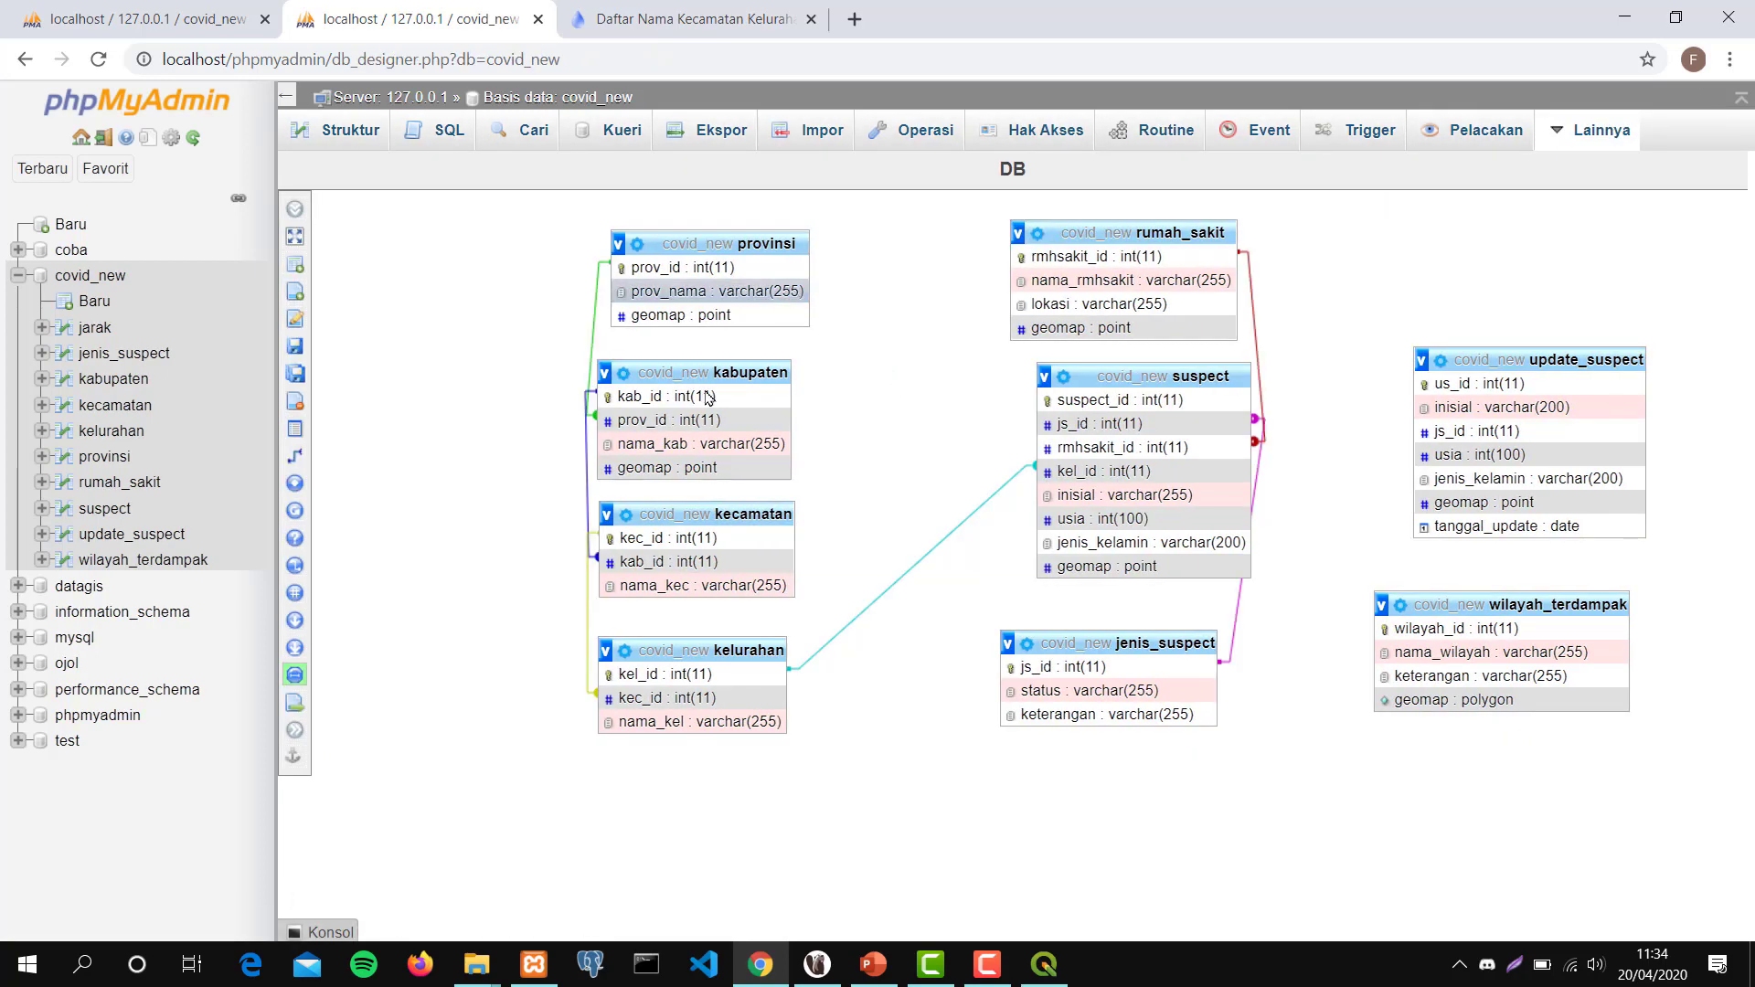
# Line up the provinsi table above kabupaten in the diagram and make all covid_new tables visible, including jarak.
pyautogui.moveTo(684, 235); pyautogui.dragTo(667, 235)
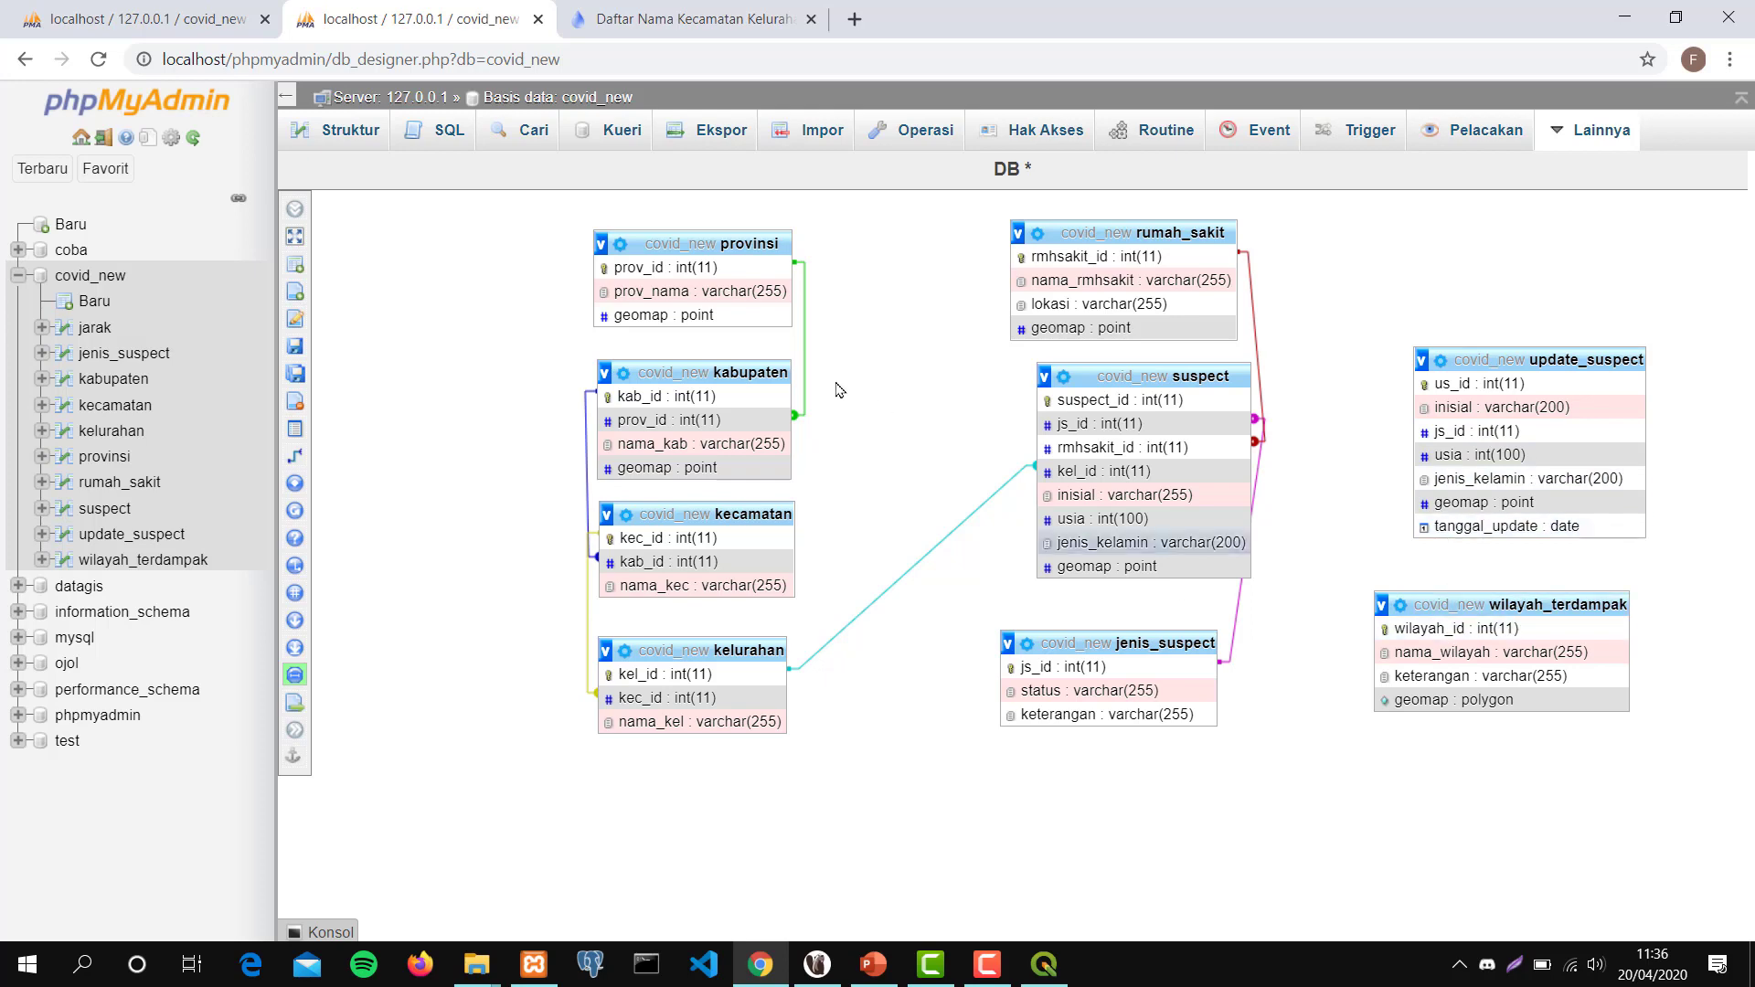
pyautogui.moveTo(315, 265)
pyautogui.click(322, 213)
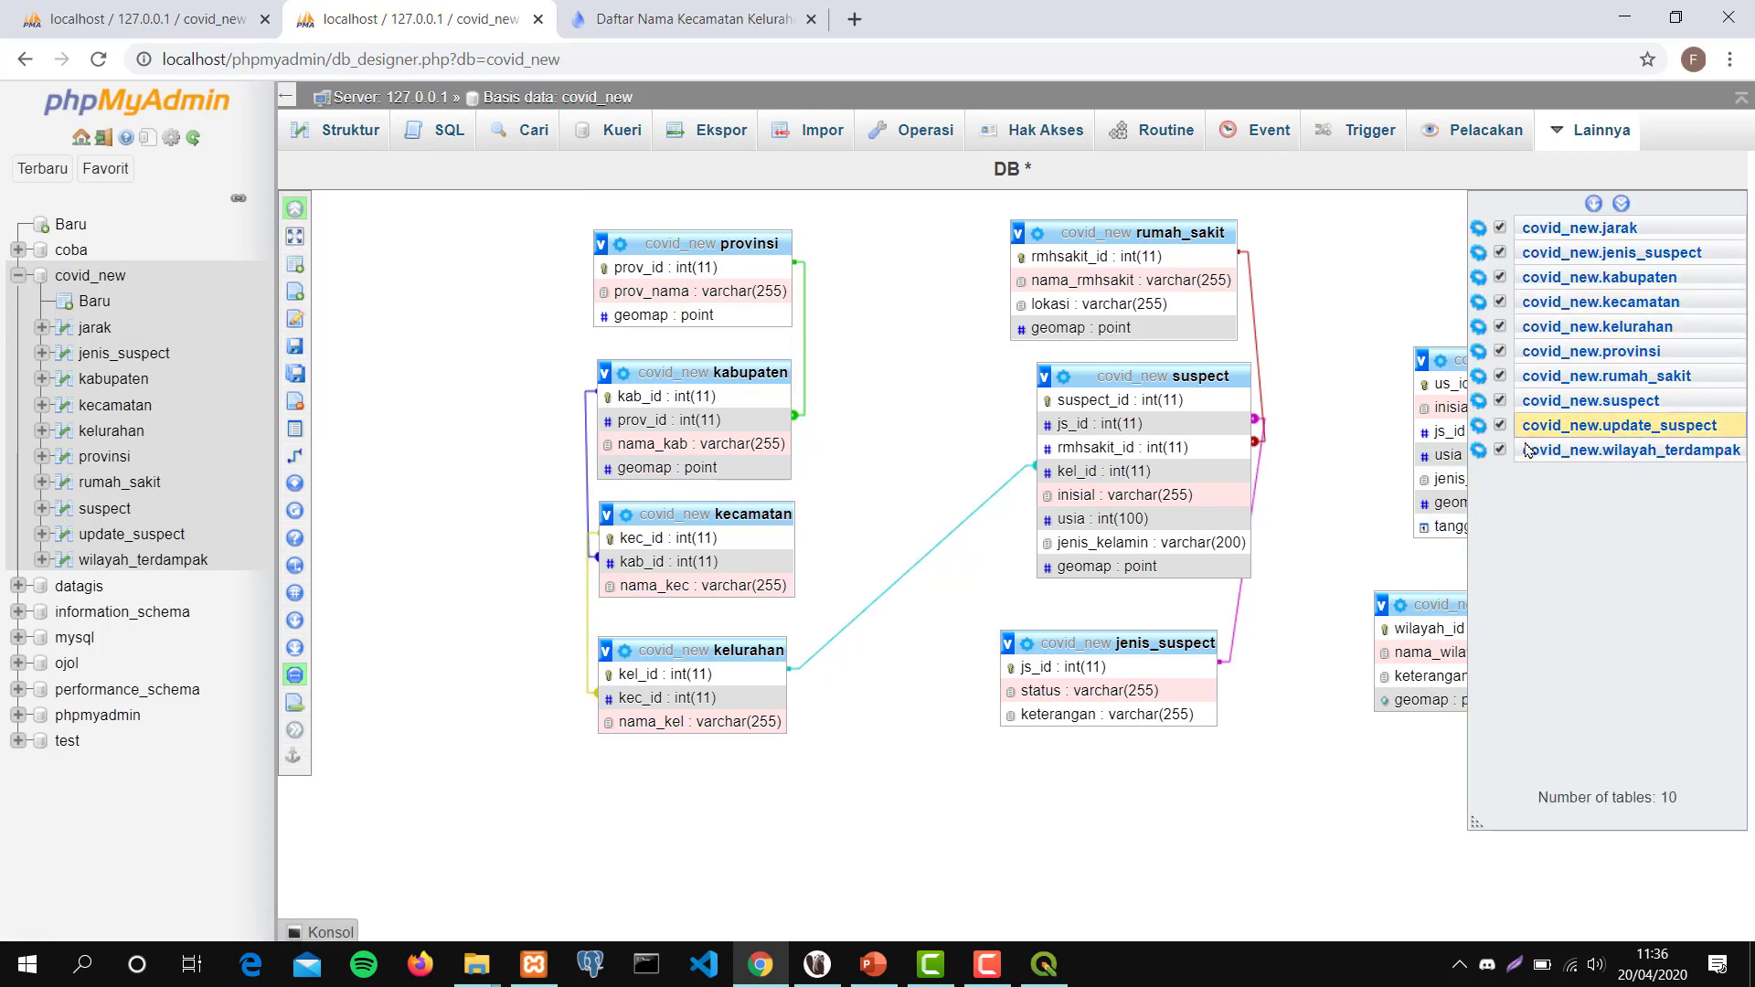
pyautogui.click(1594, 205)
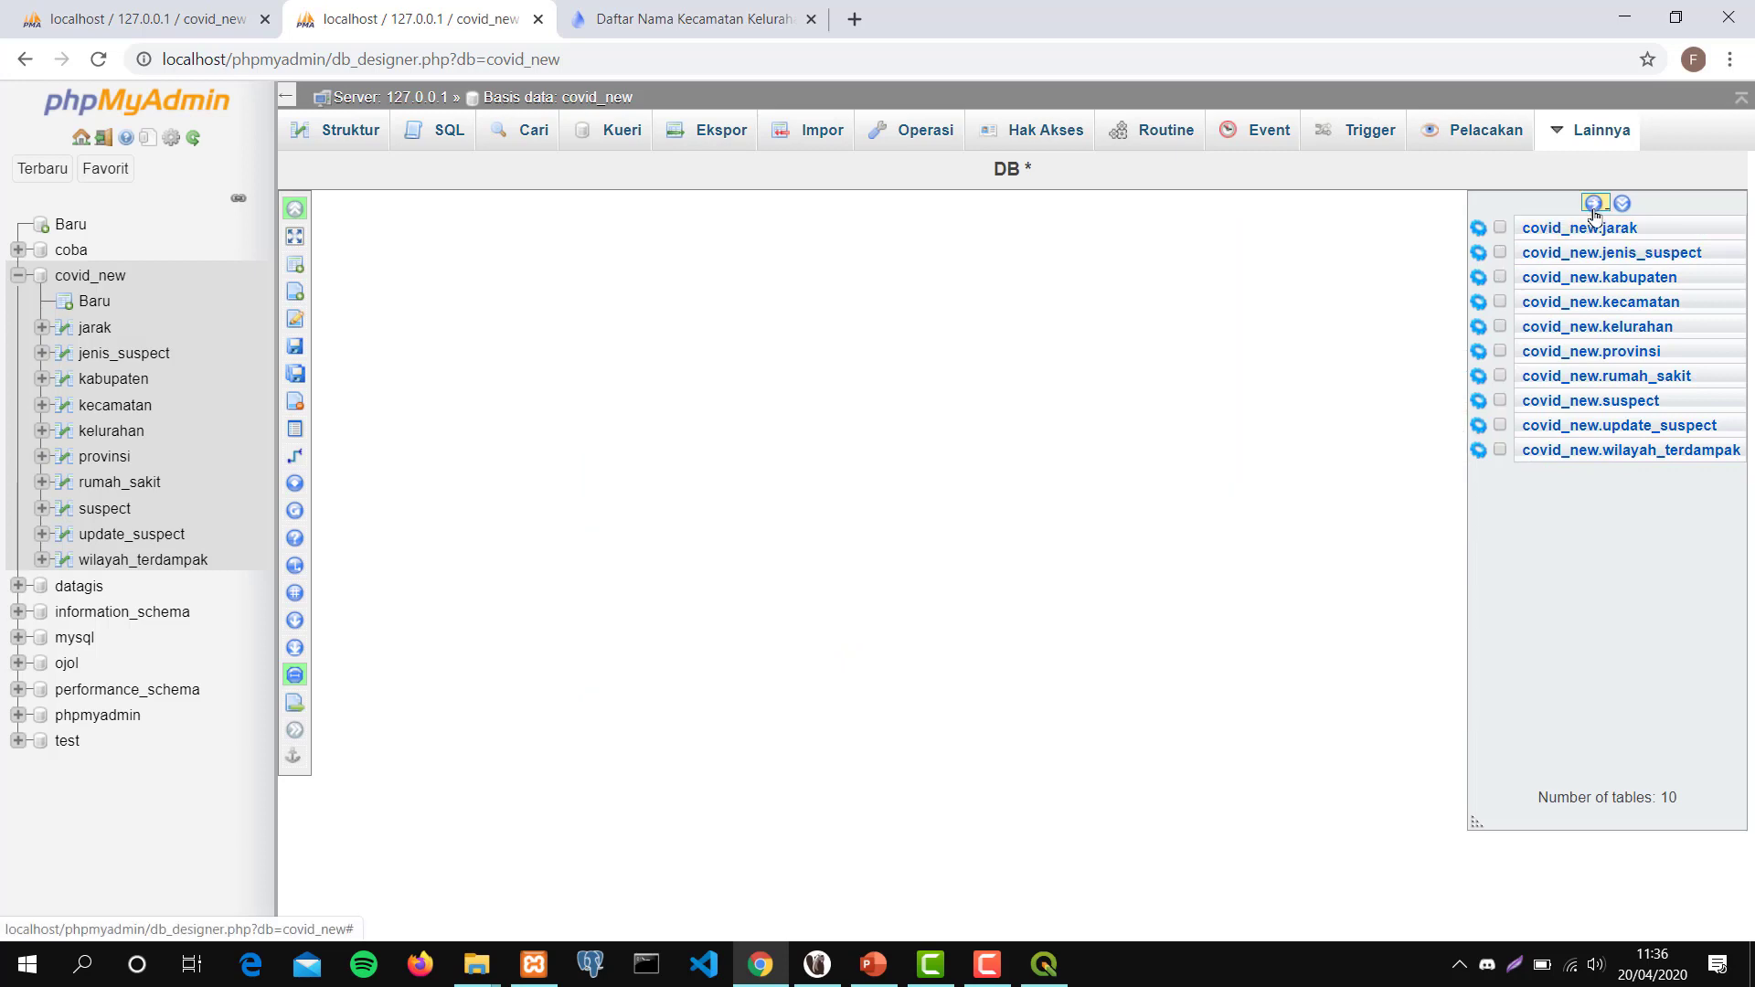
pyautogui.click(1618, 204)
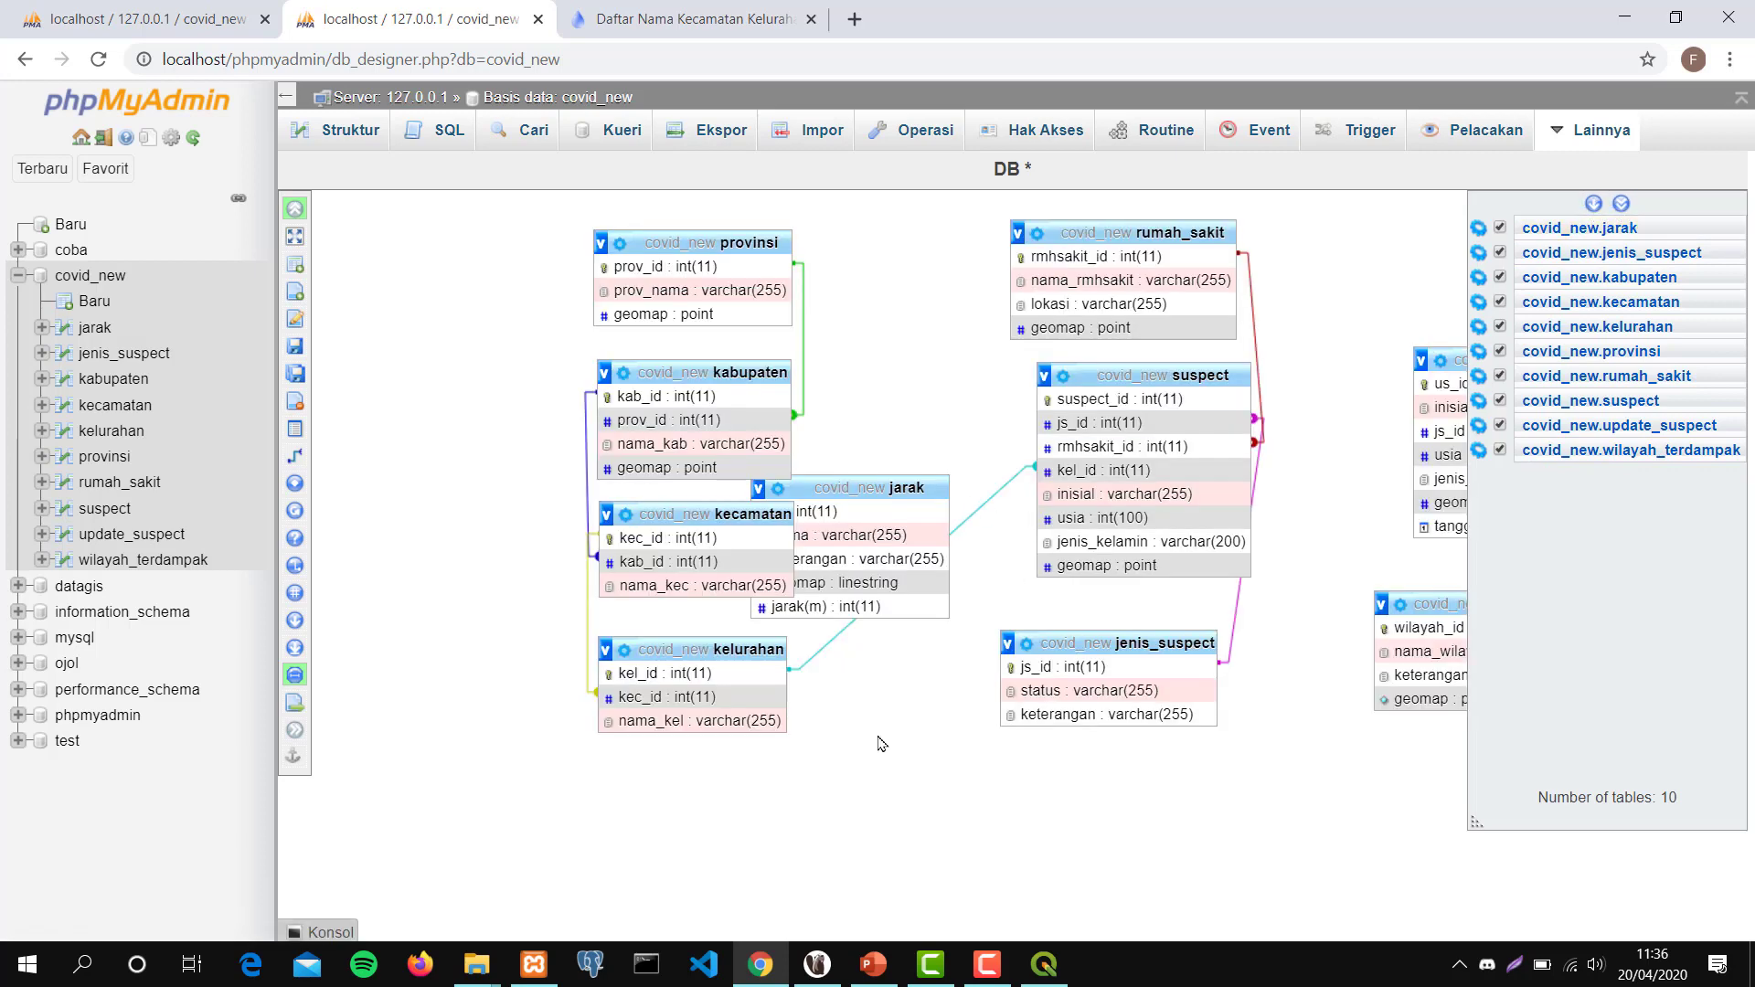
pyautogui.click(1620, 205)
pyautogui.click(1620, 205)
# Place the jarak table below wilayah_terdampak, shift update_suspect slightly into line above it, and hide the table list.
pyautogui.moveTo(881, 482); pyautogui.dragTo(1437, 760)
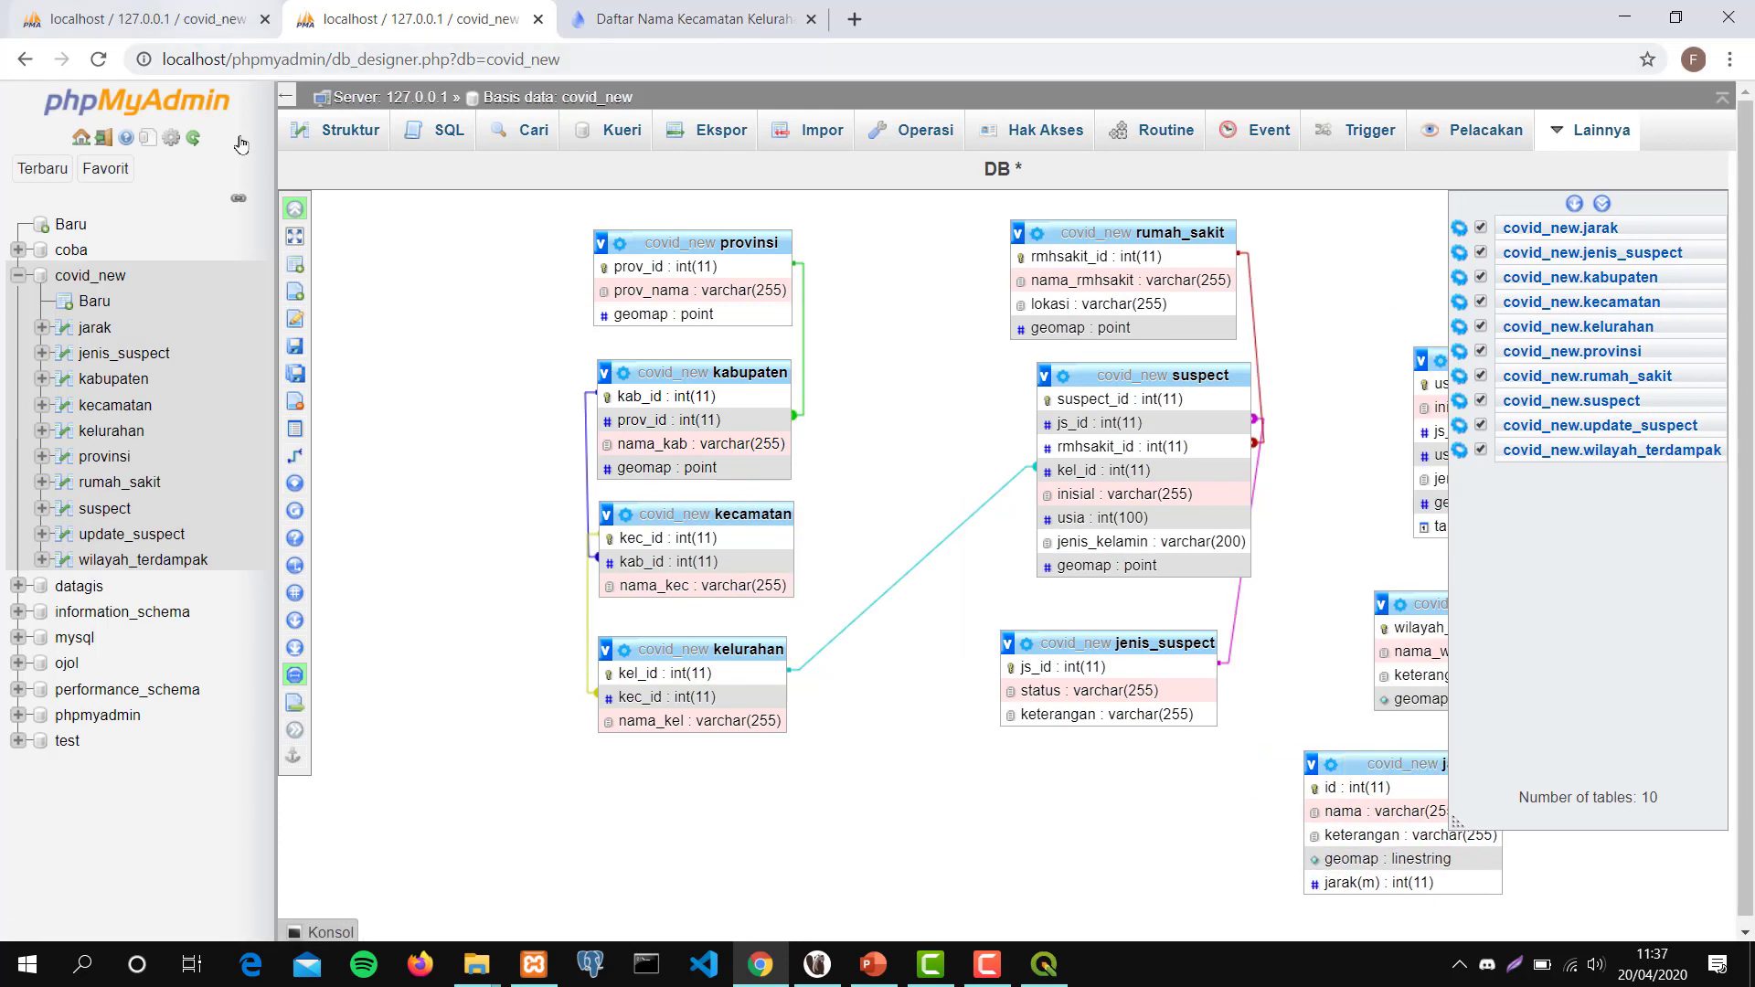
pyautogui.click(295, 214)
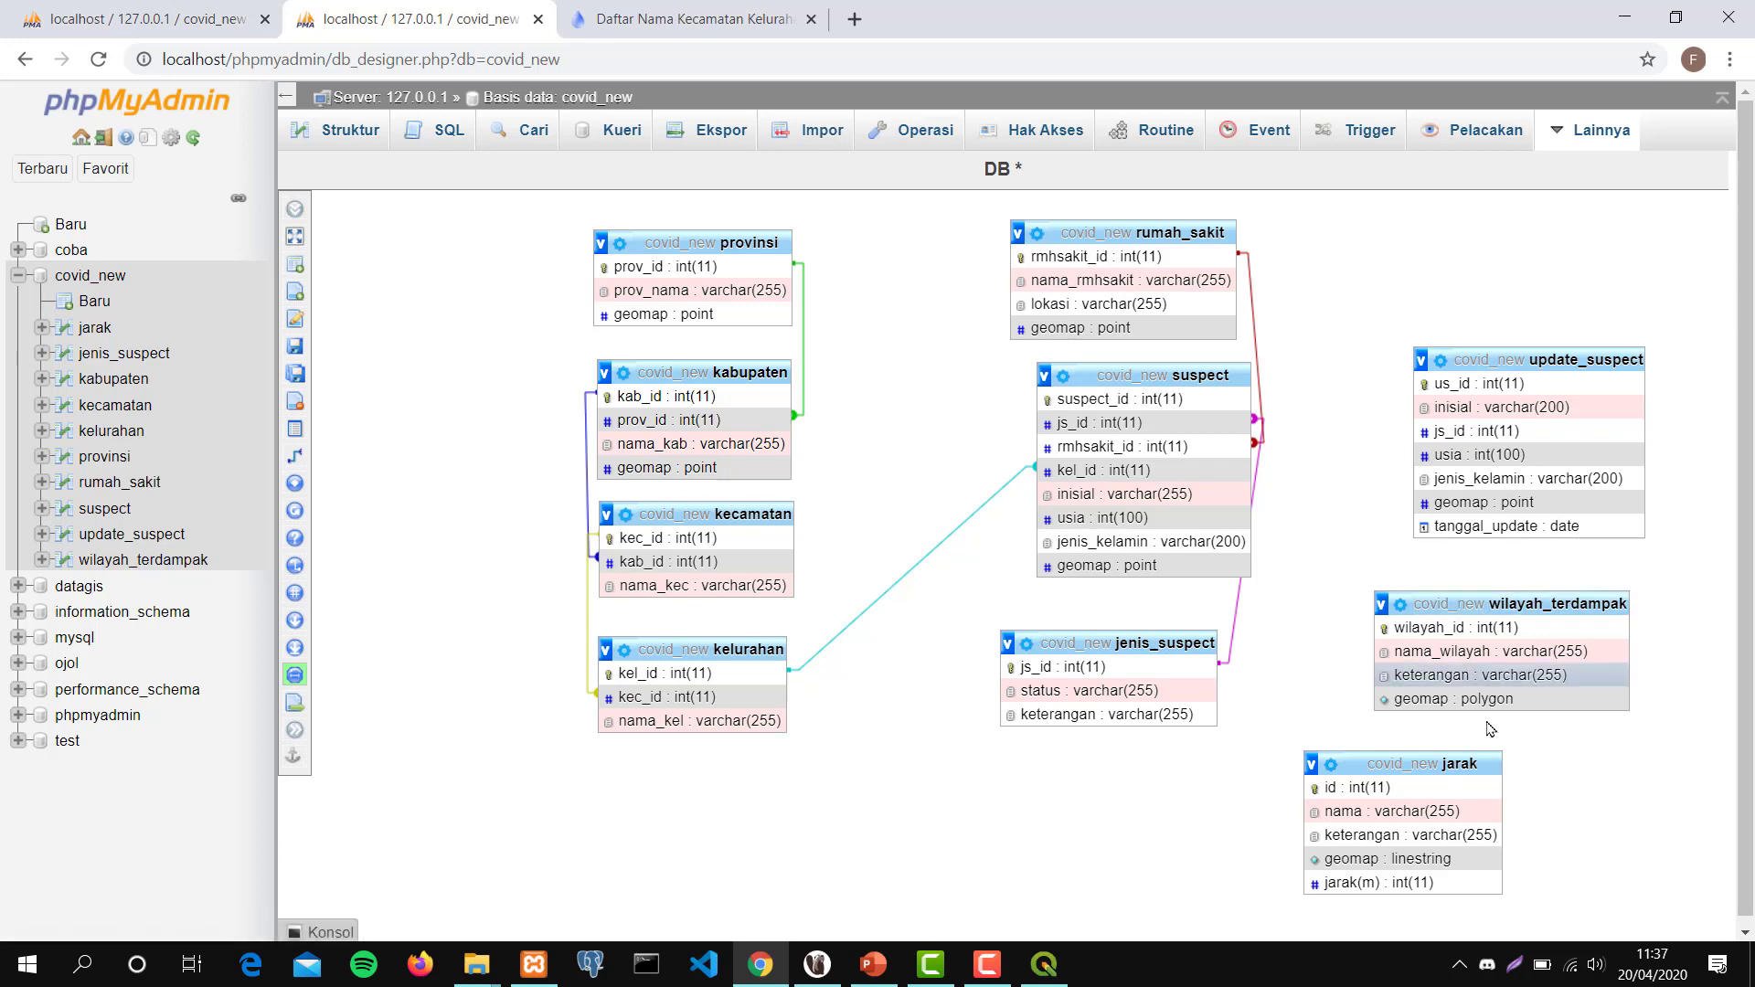
pyautogui.moveTo(1462, 763); pyautogui.dragTo(1576, 786)
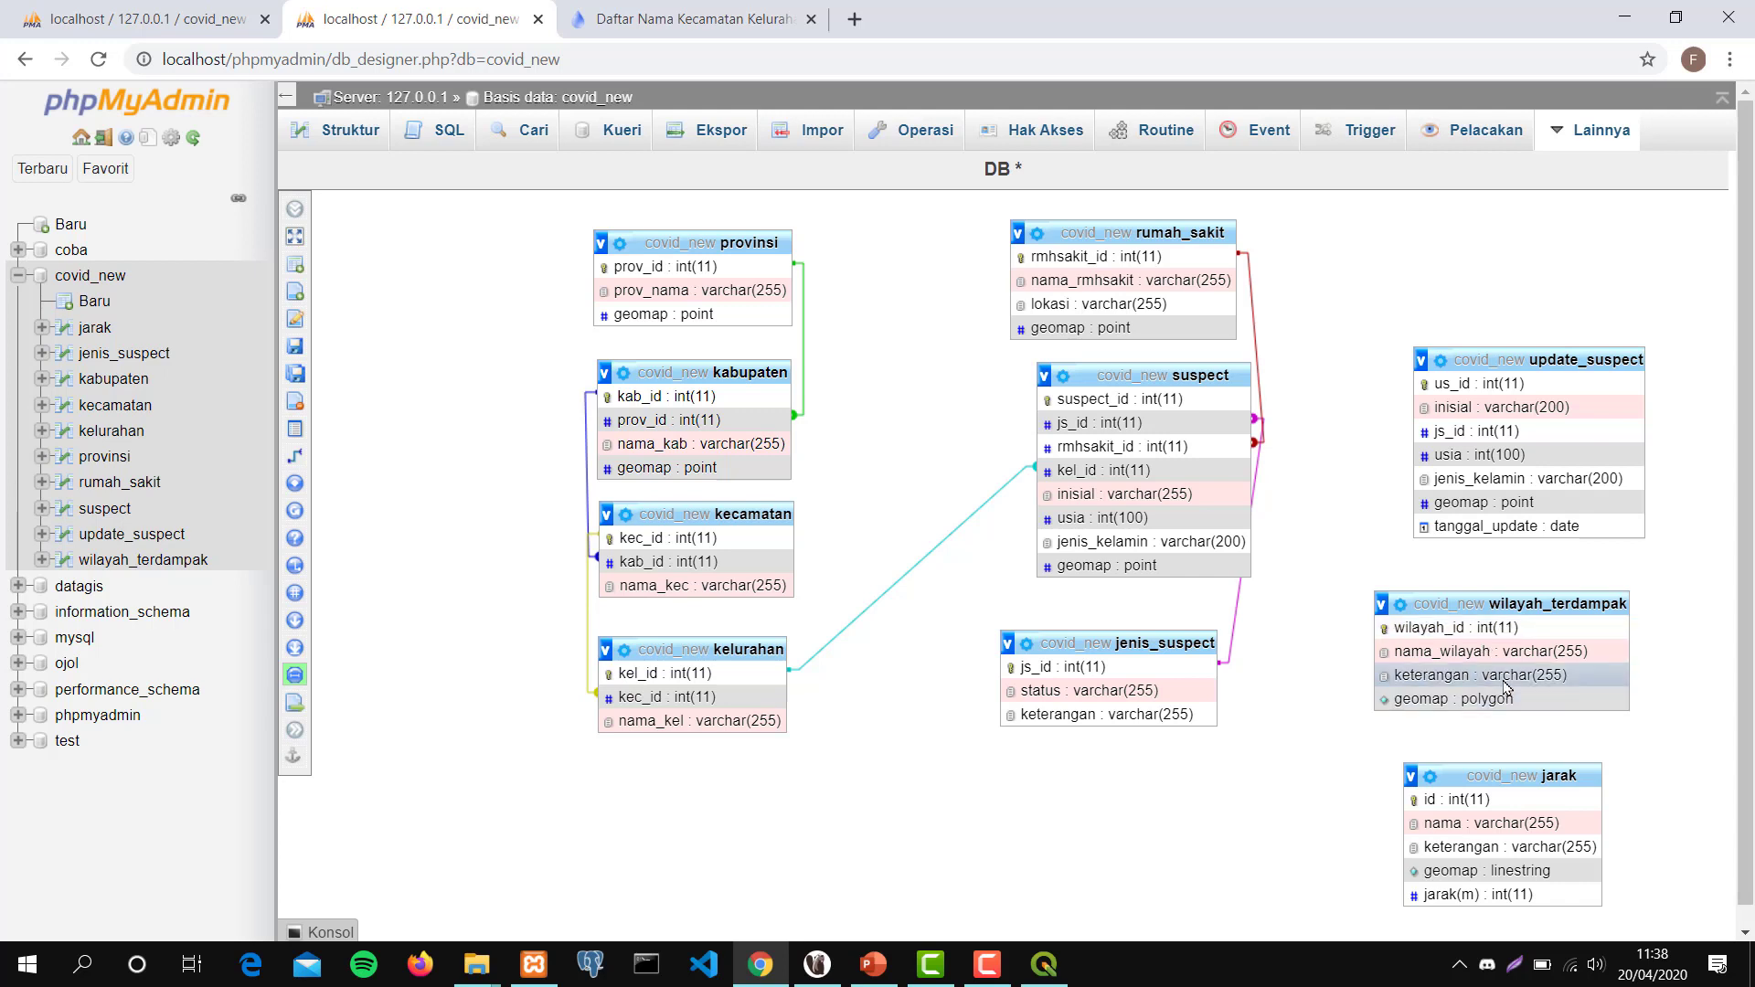
pyautogui.click(1543, 365)
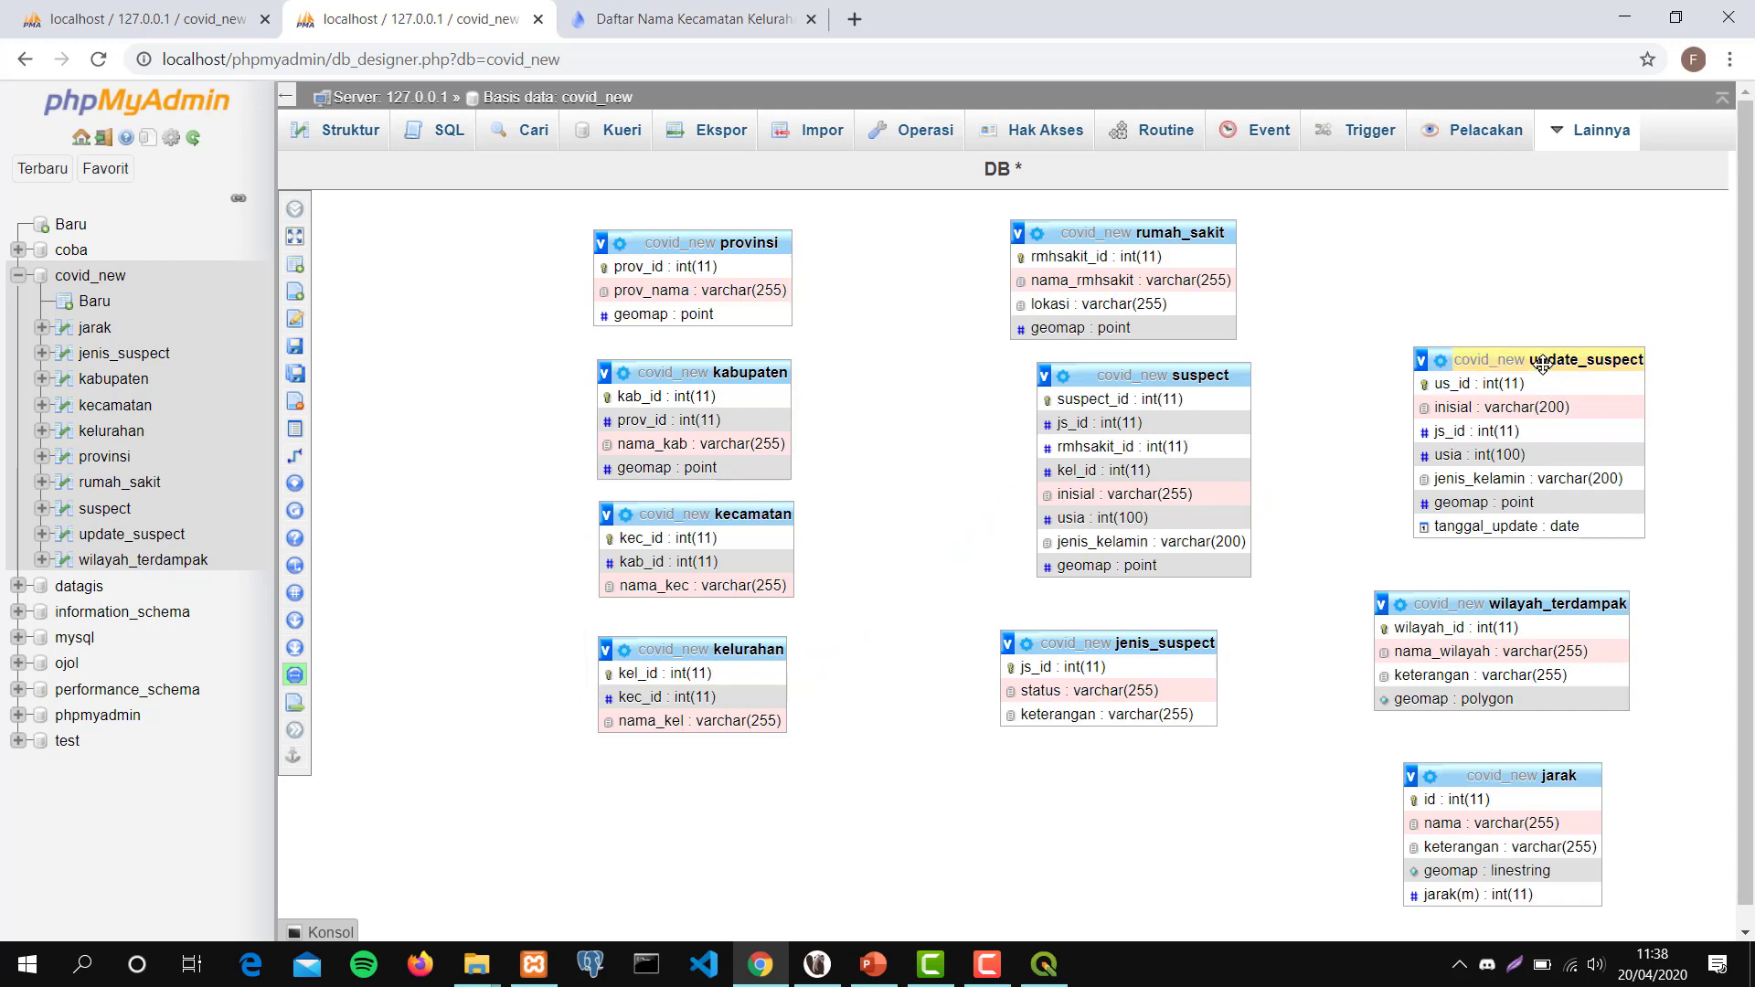
pyautogui.moveTo(1543, 365); pyautogui.dragTo(1519, 360)
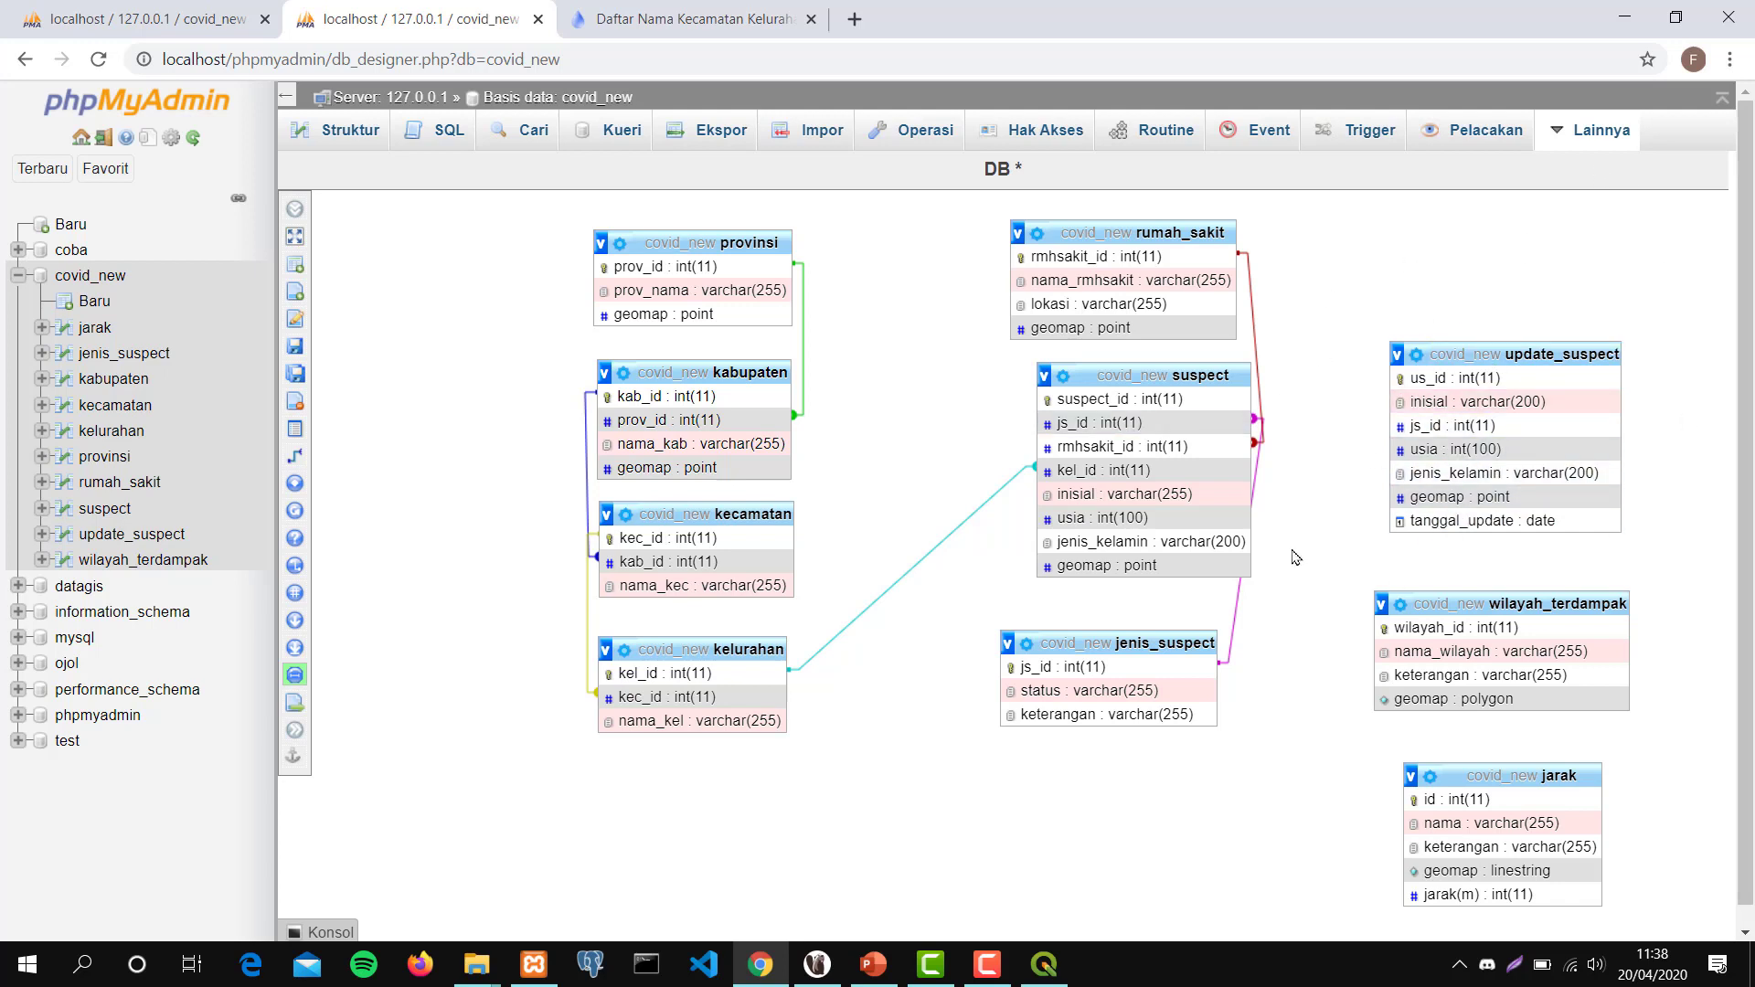
# Check the QGIS start page, and switch to PowerPoint to review the slide listing the content to cover.
pyautogui.click(1044, 965)
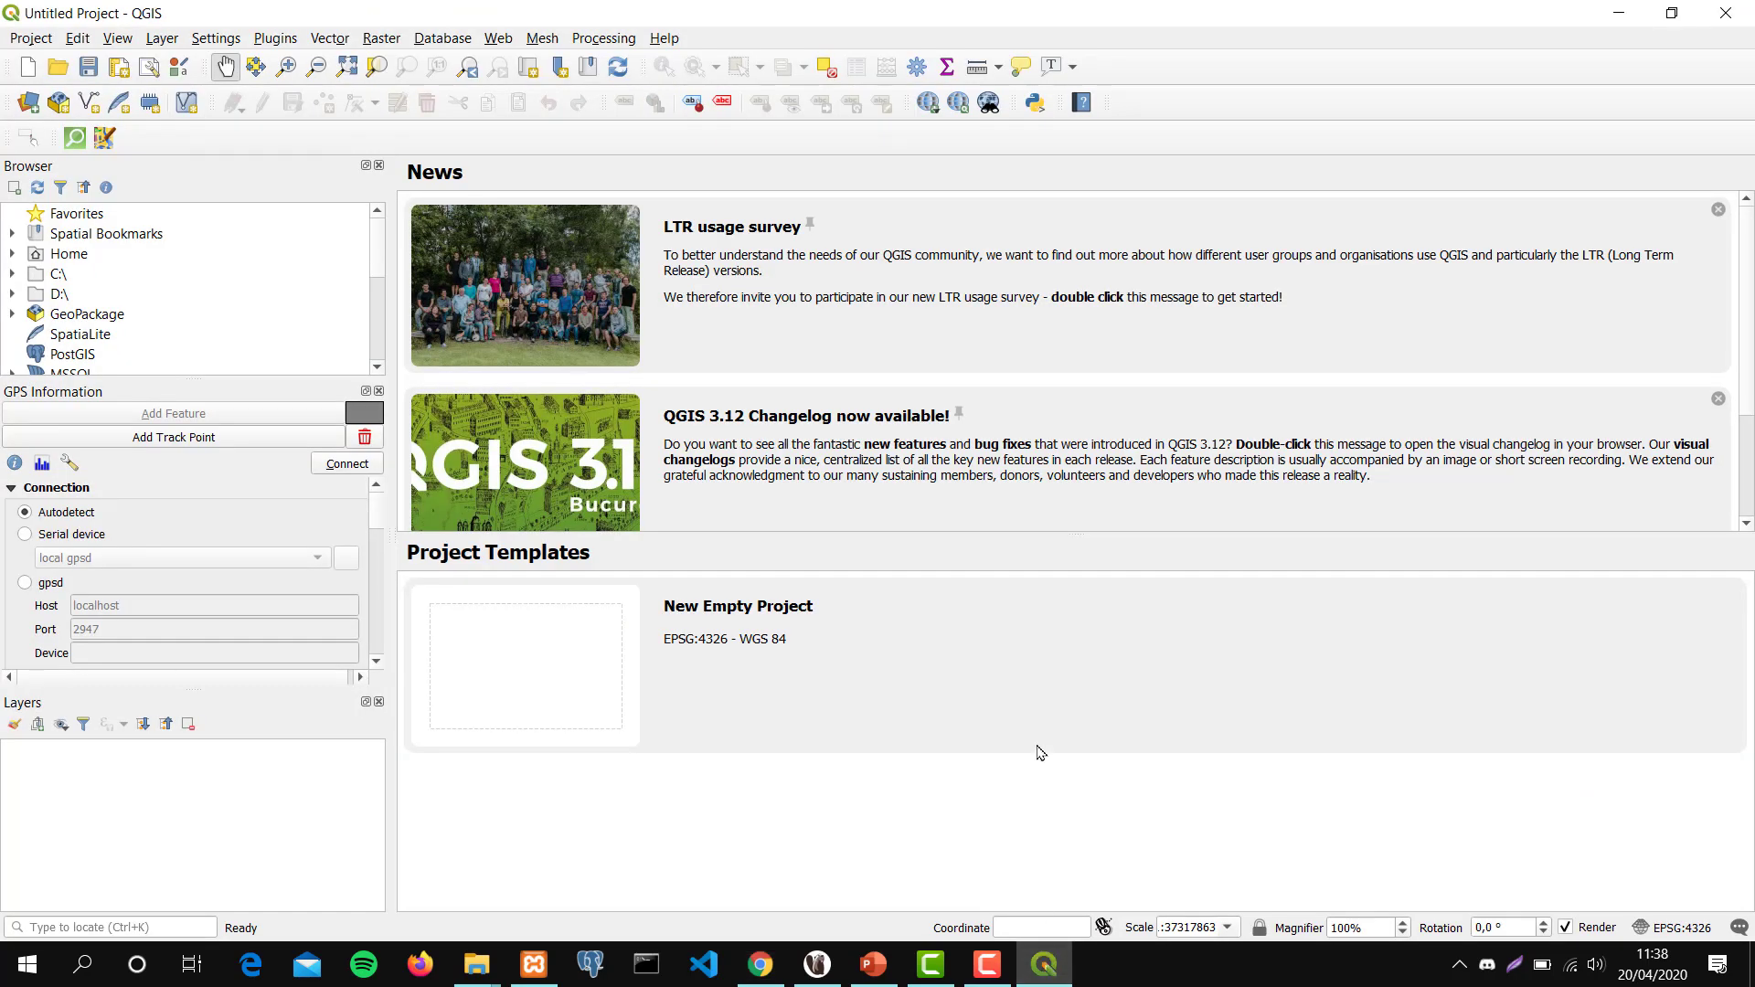
pyautogui.click(873, 967)
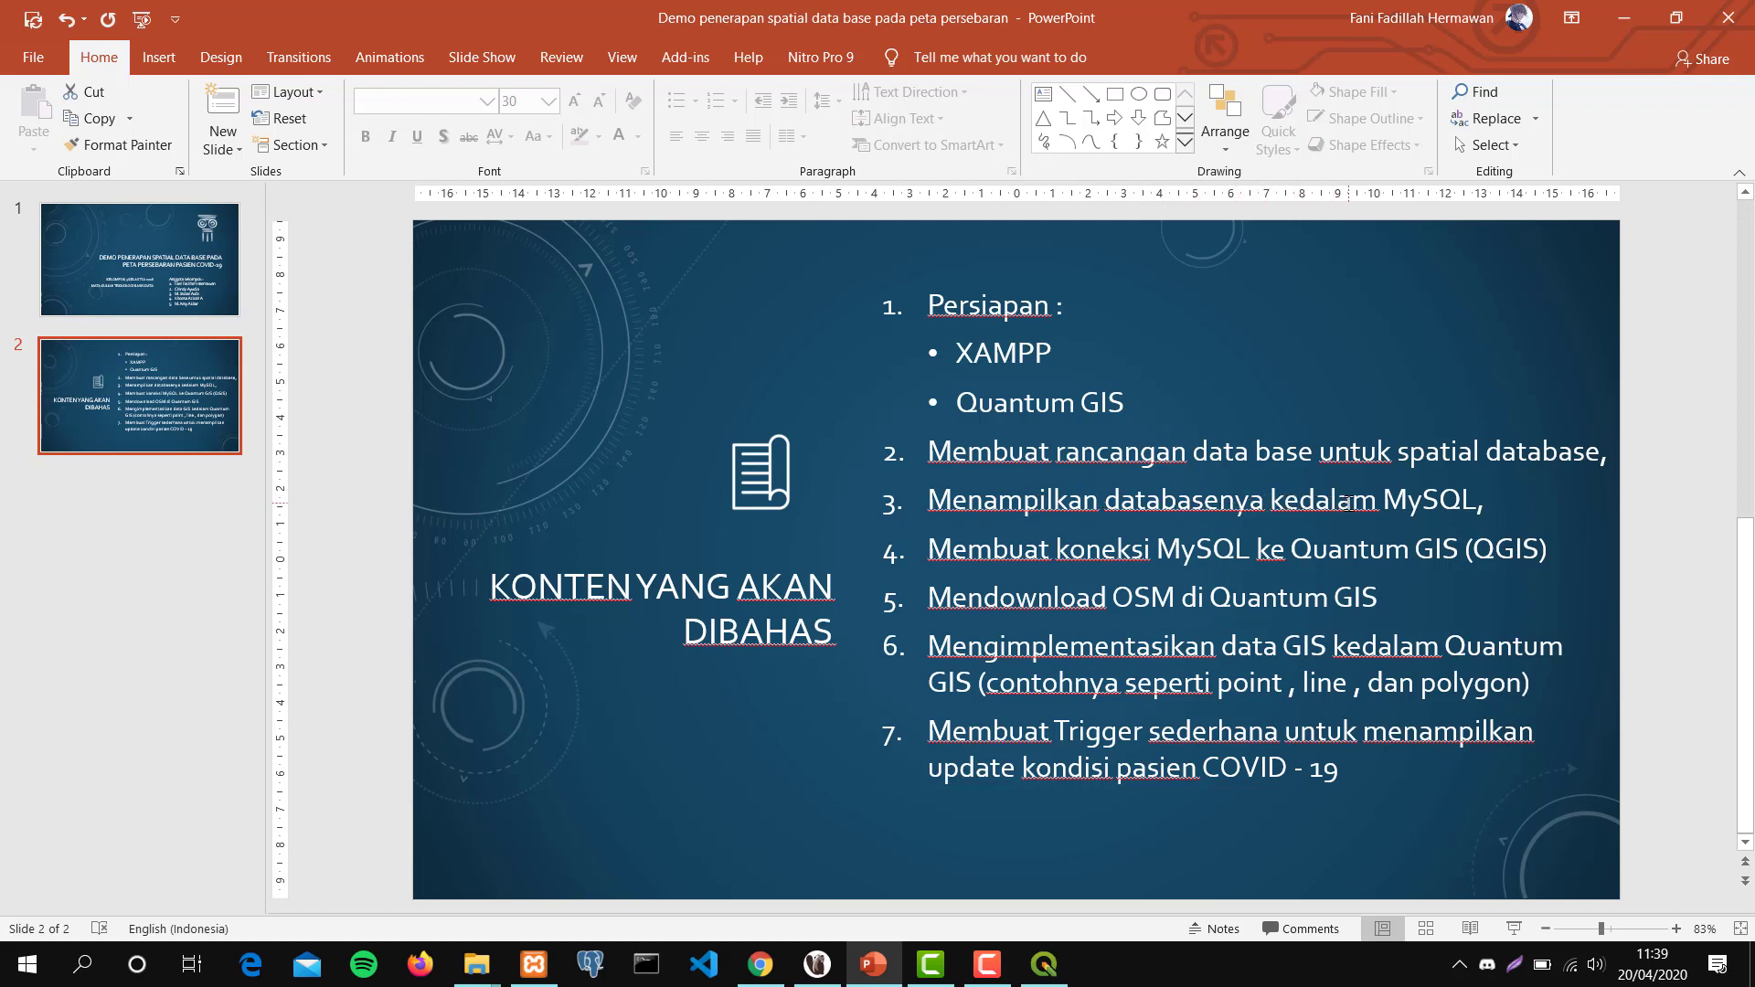
pyautogui.moveTo(854, 961)
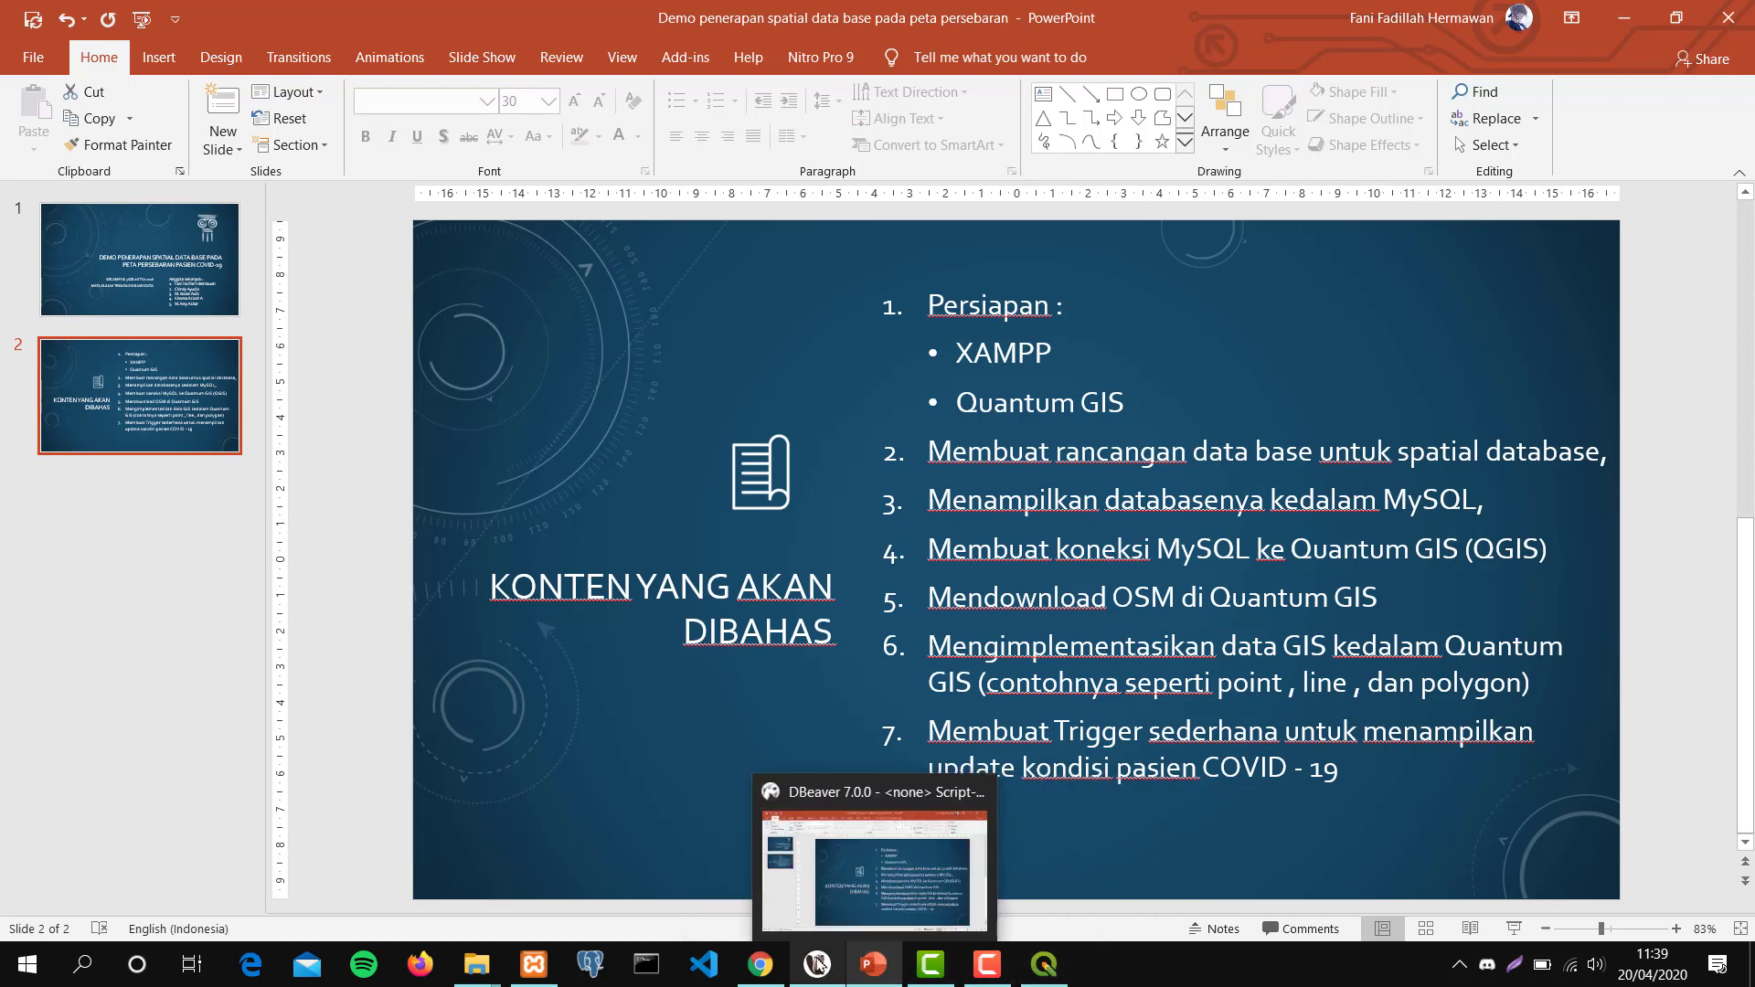
# Switch back to Chrome, browse the rows of the covid_new jarak table and reload the page.
pyautogui.click(766, 962)
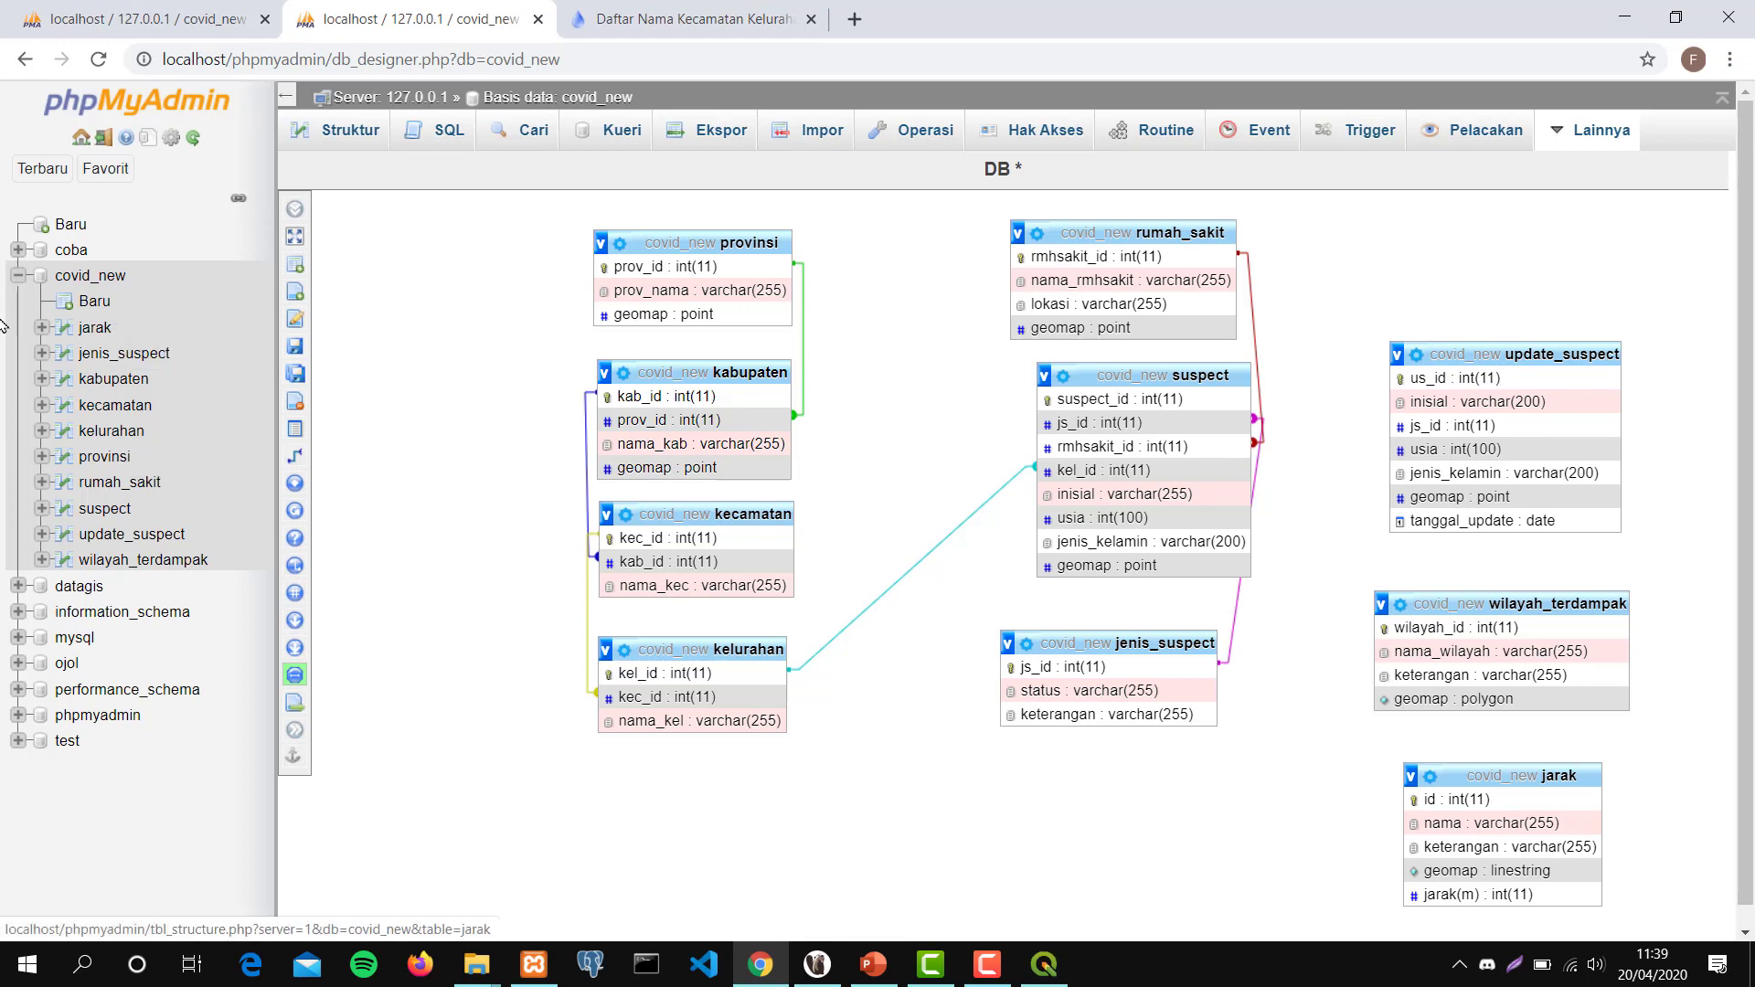
pyautogui.click(94, 327)
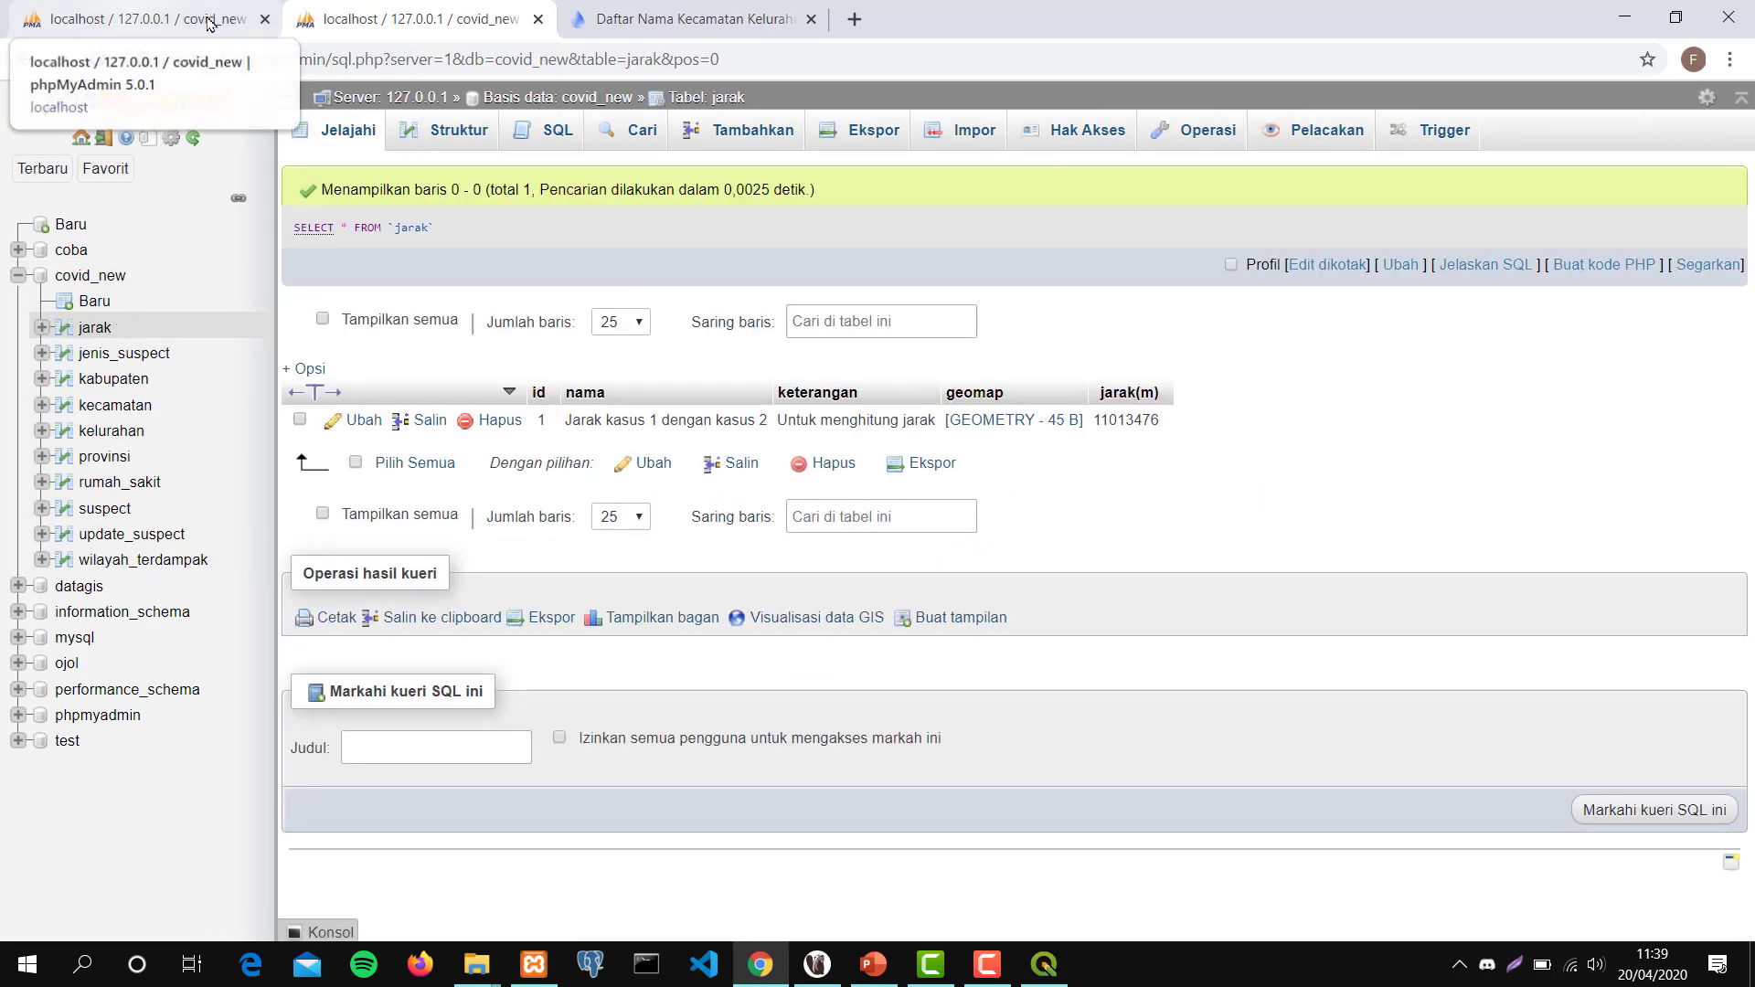
pyautogui.click(99, 60)
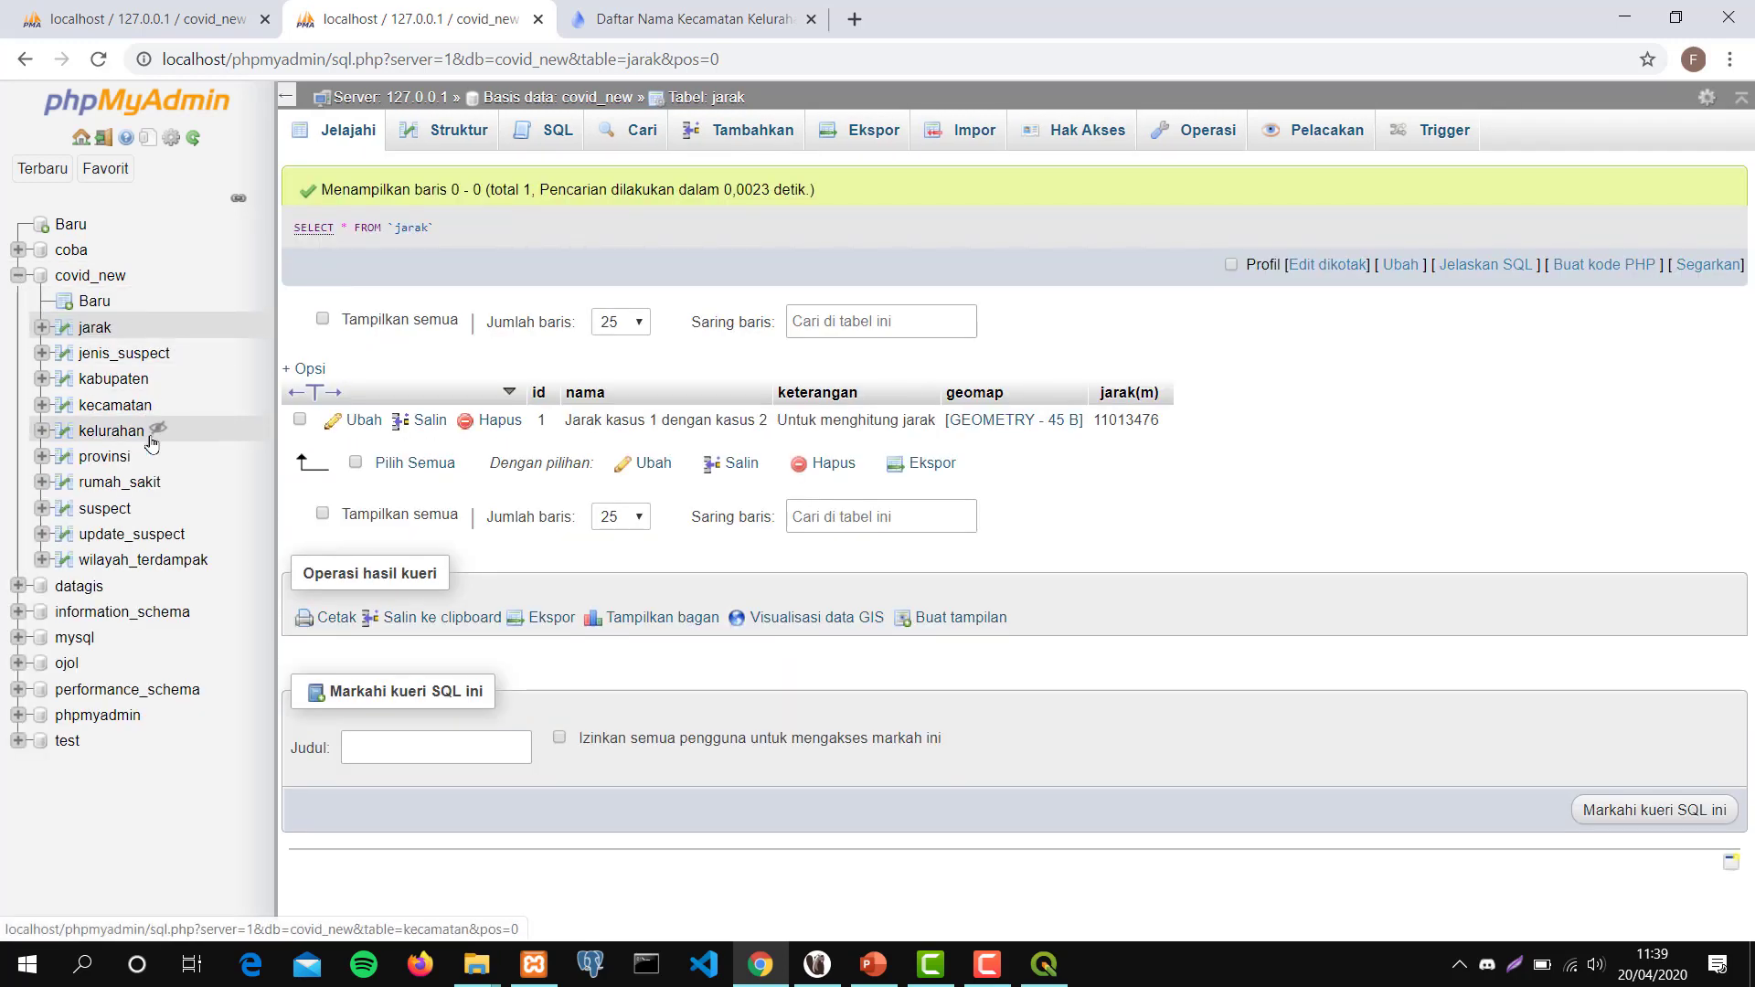
# Examine the column structures of the provinsi, kabupaten and kecamatan tables one after another.
pyautogui.click(121, 462)
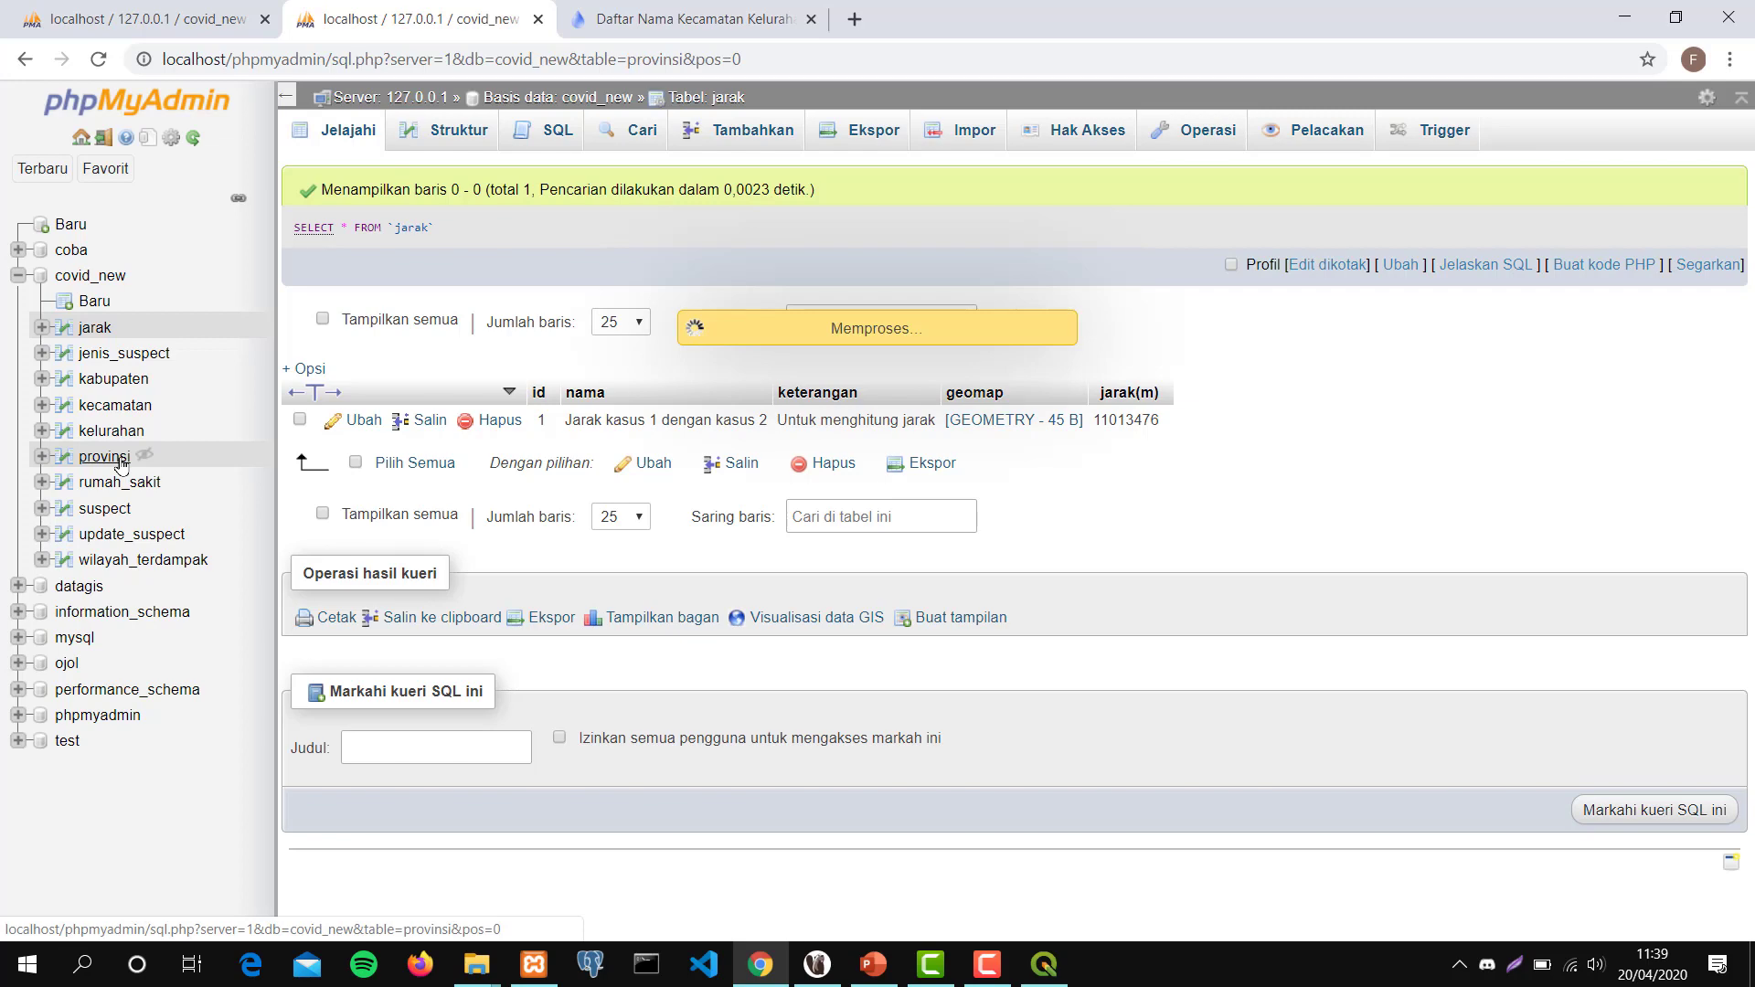
pyautogui.click(448, 126)
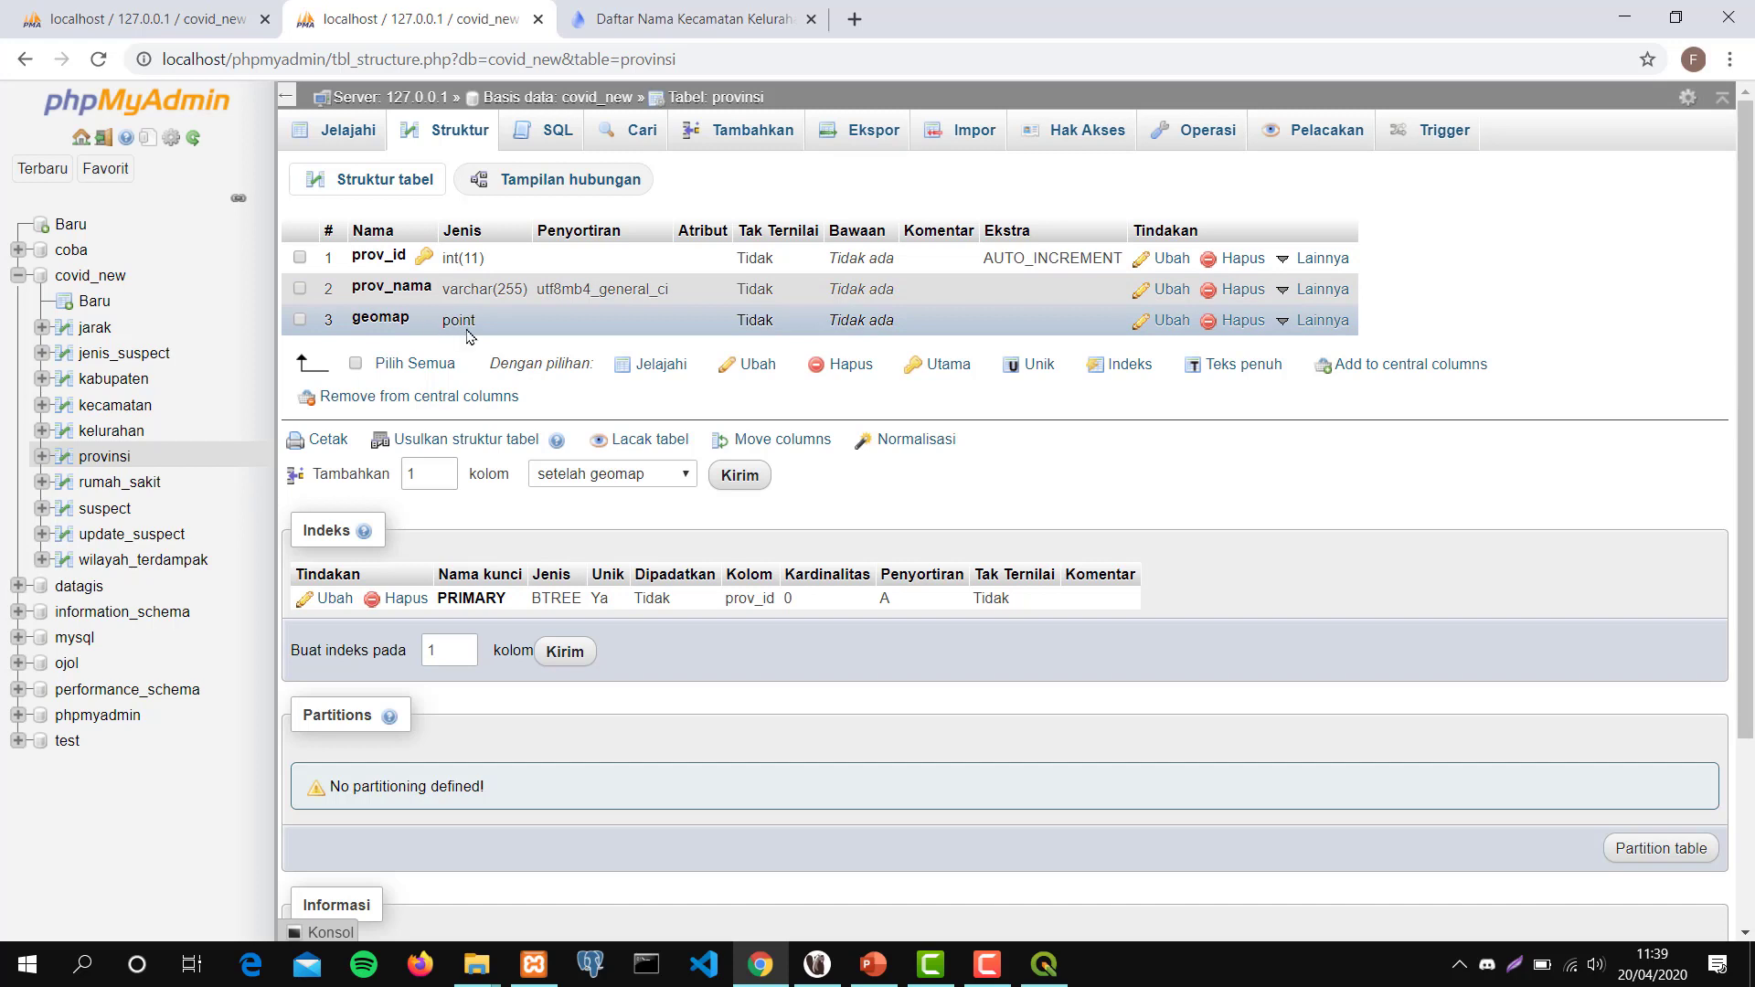
pyautogui.click(115, 381)
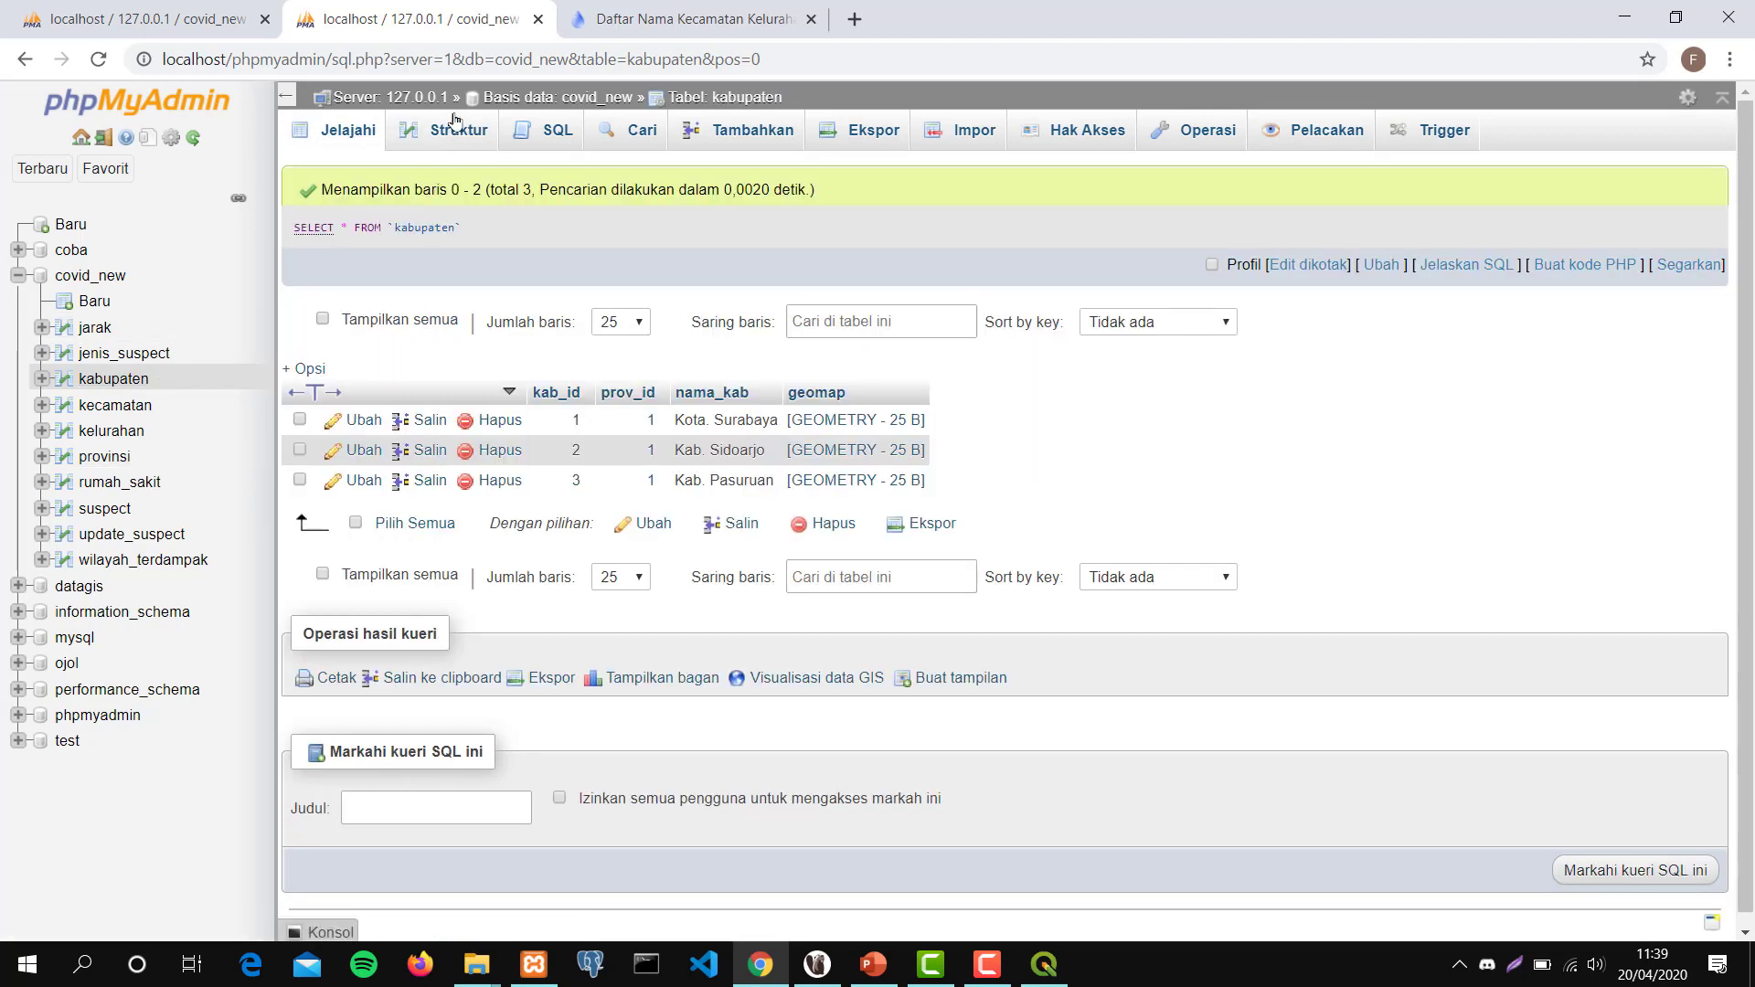
pyautogui.click(456, 138)
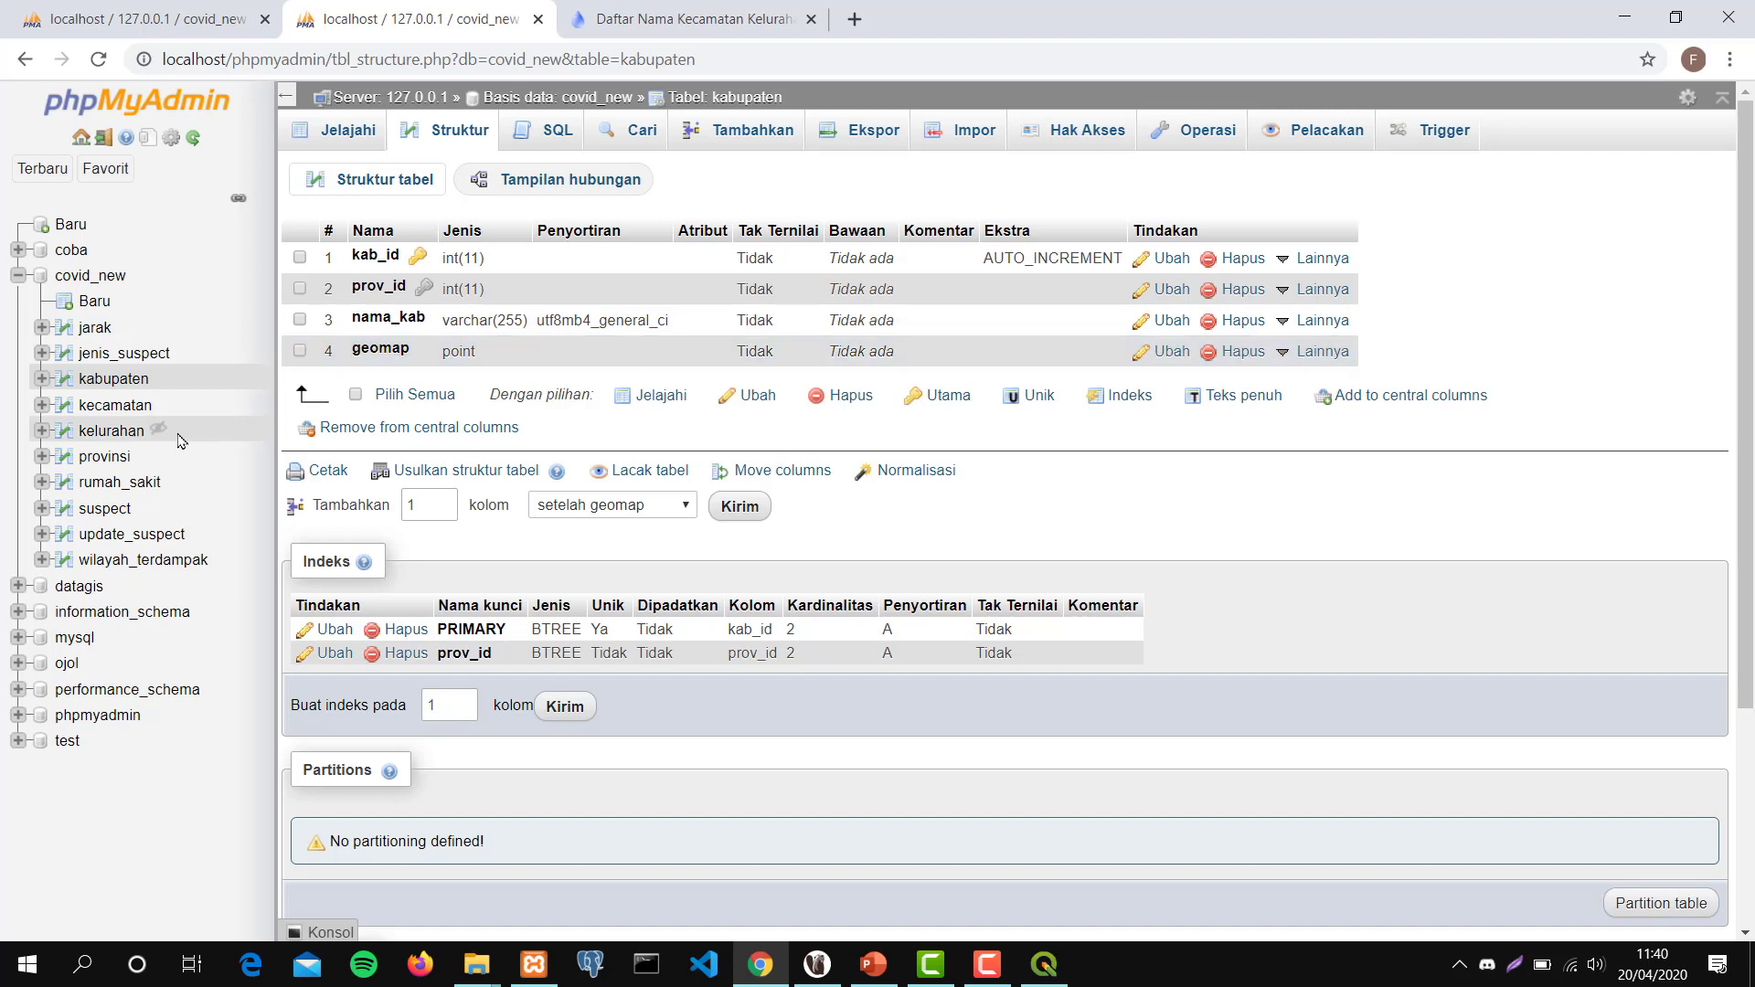
pyautogui.click(116, 404)
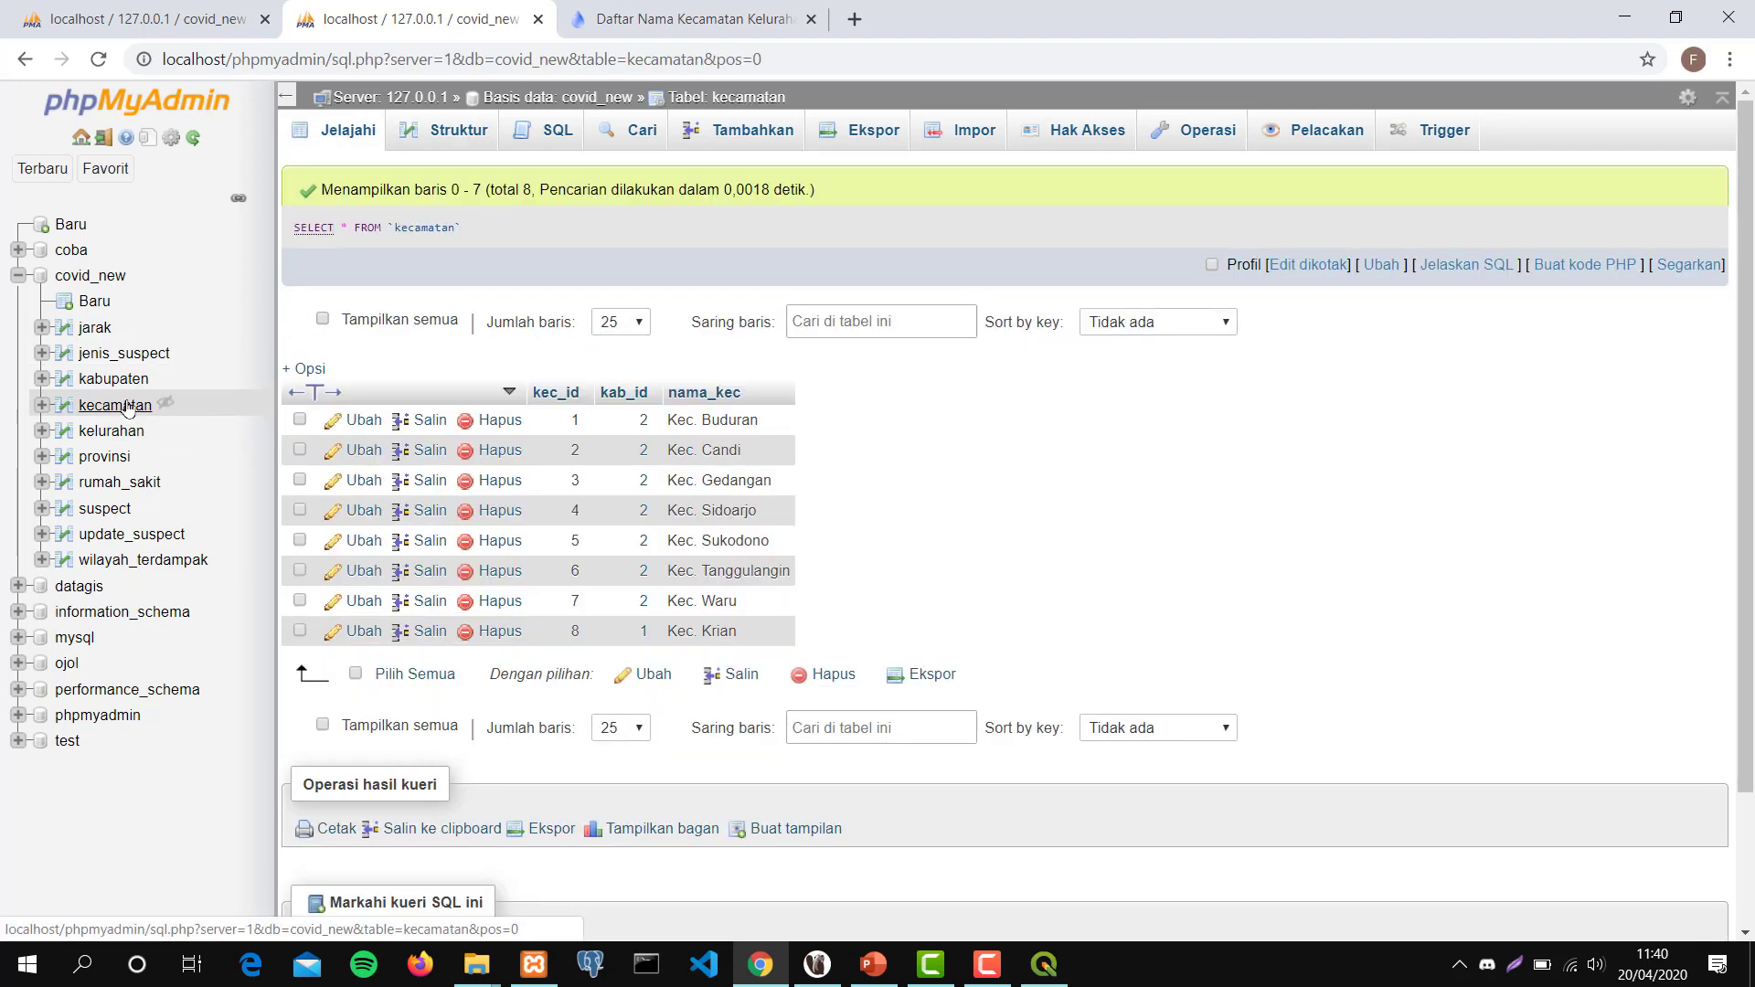
pyautogui.click(459, 130)
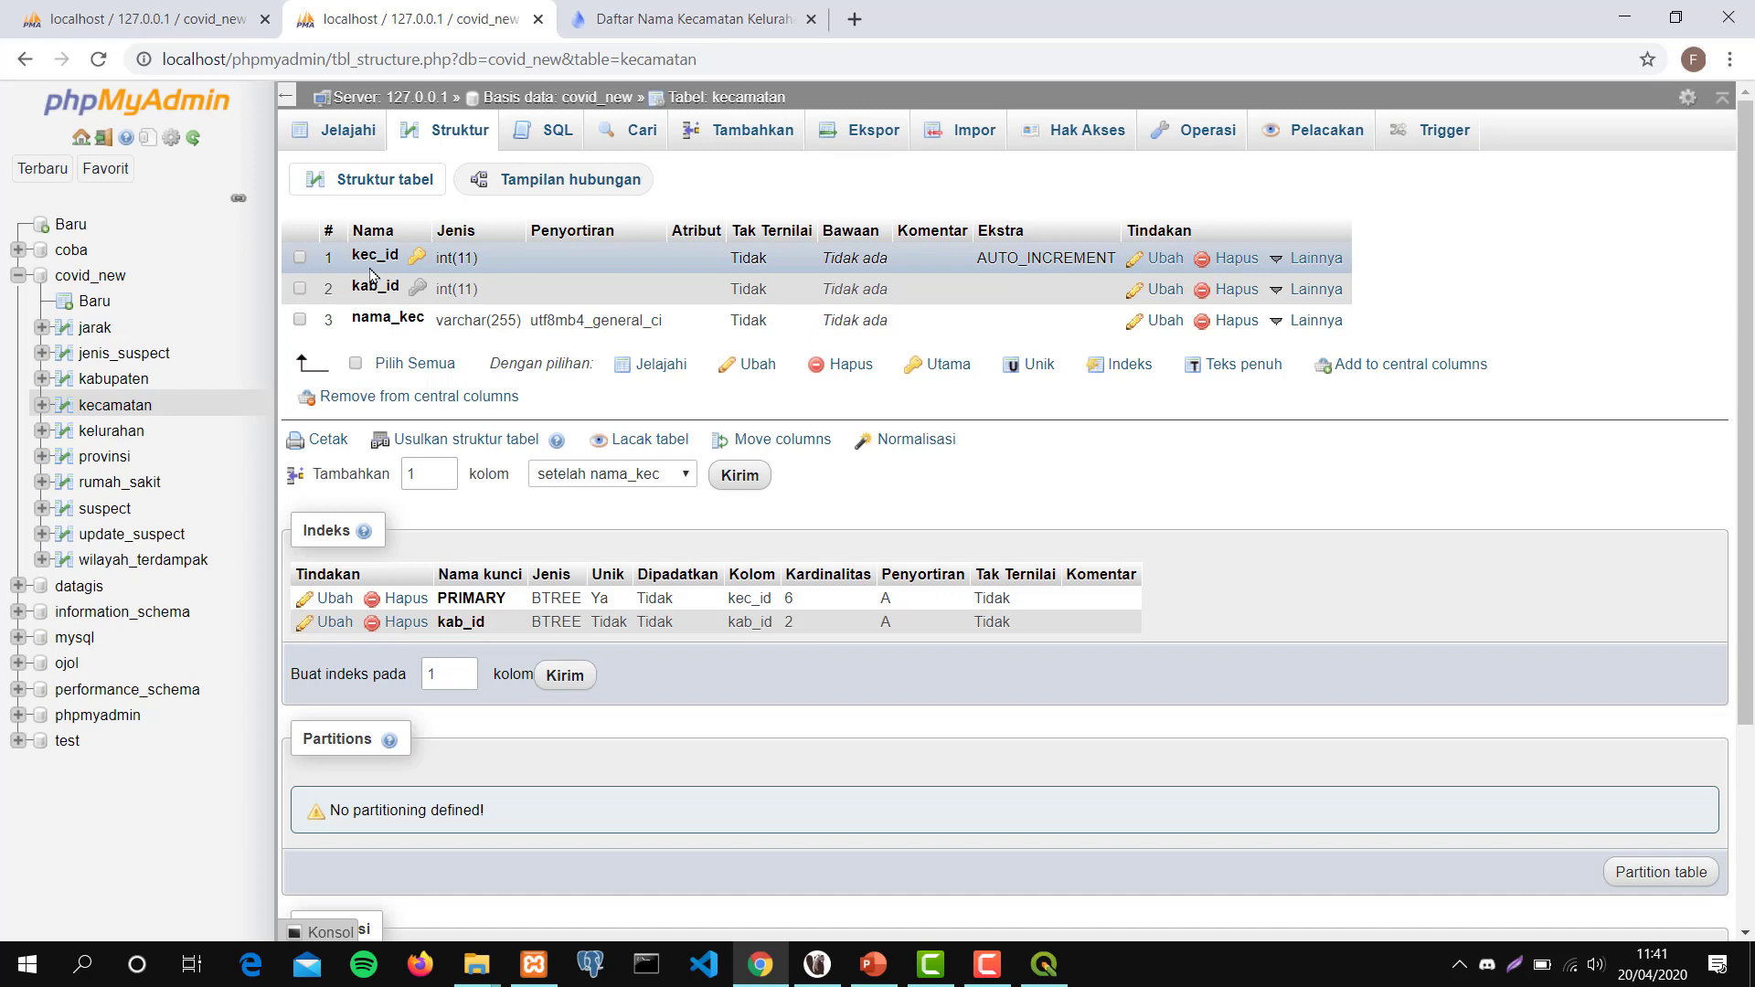
# Examine the rows and column structures of the kelurahan, suspect and jenis_suspect tables.
pyautogui.click(135, 439)
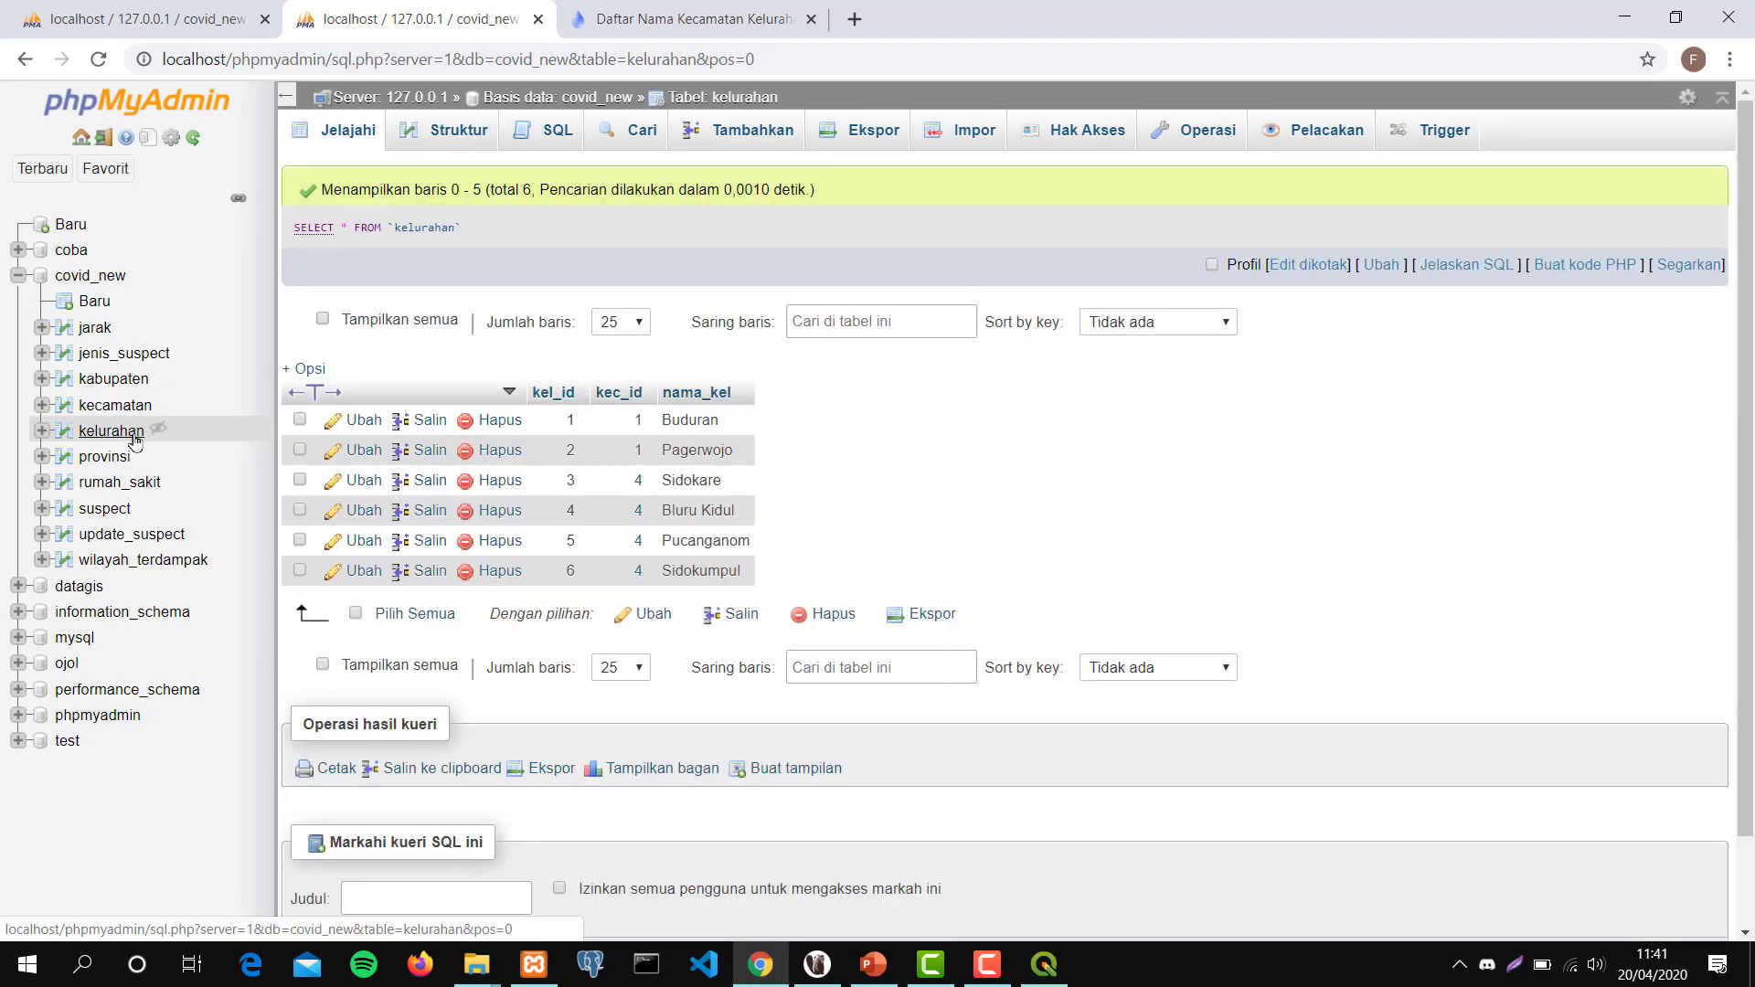
pyautogui.click(449, 138)
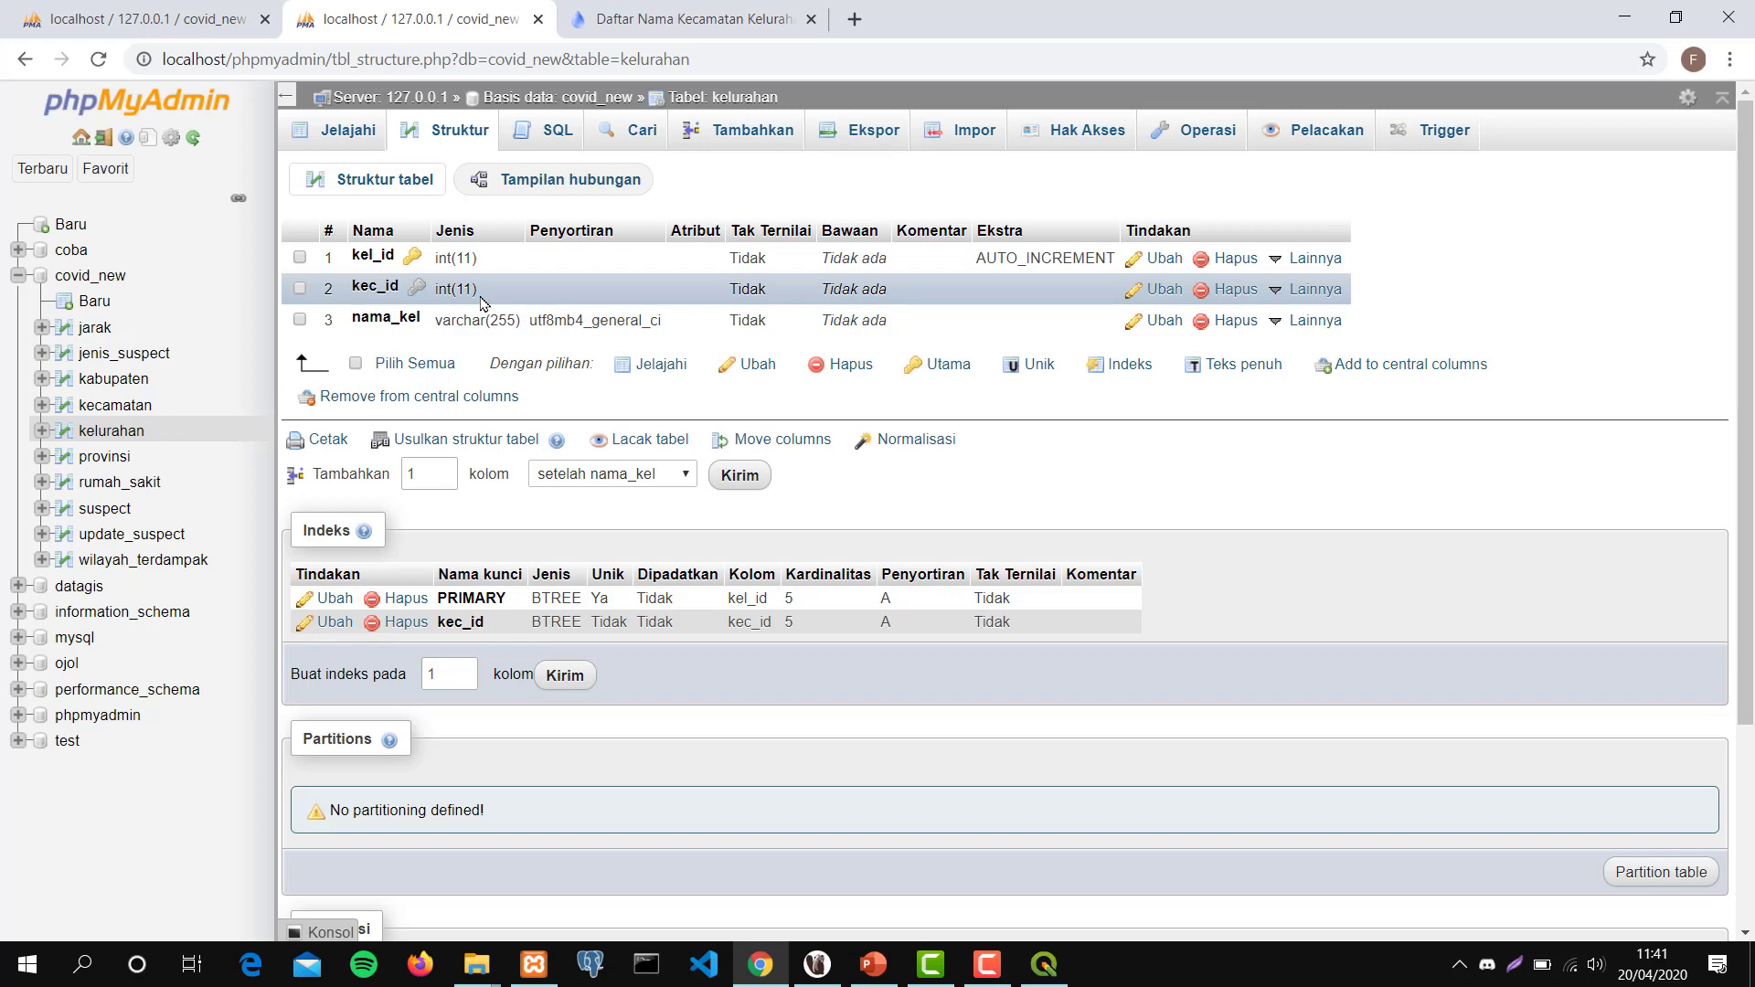
pyautogui.click(561, 172)
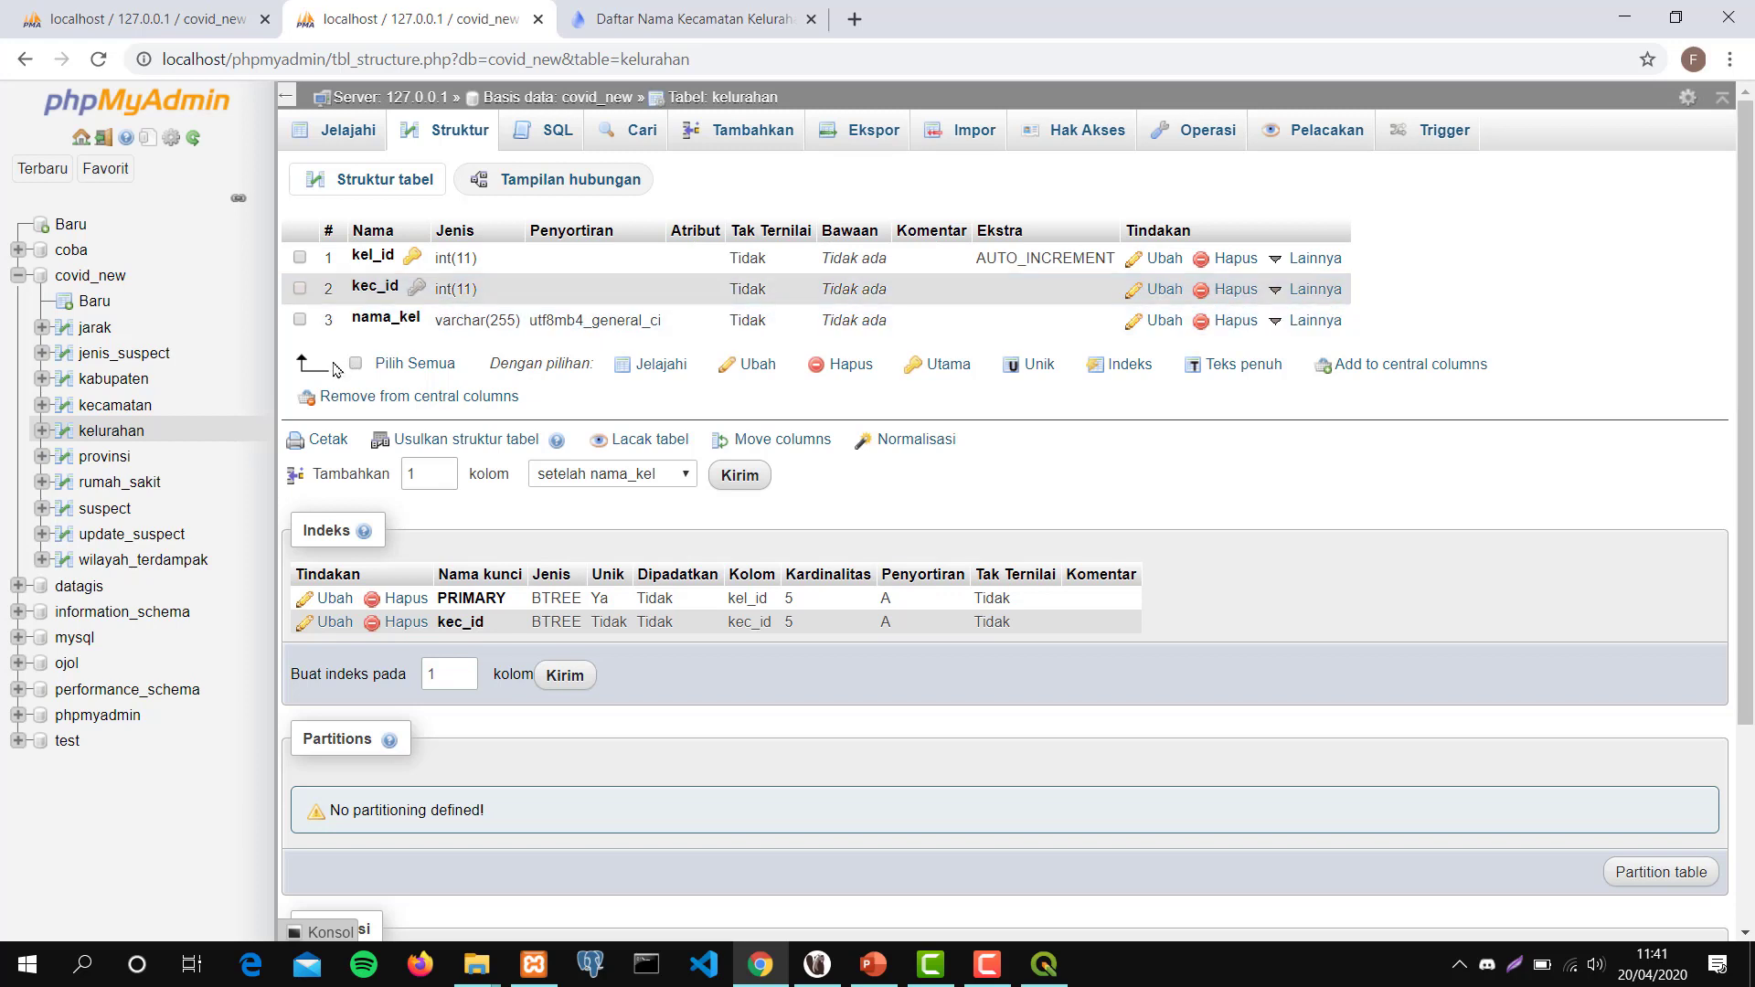
pyautogui.click(117, 512)
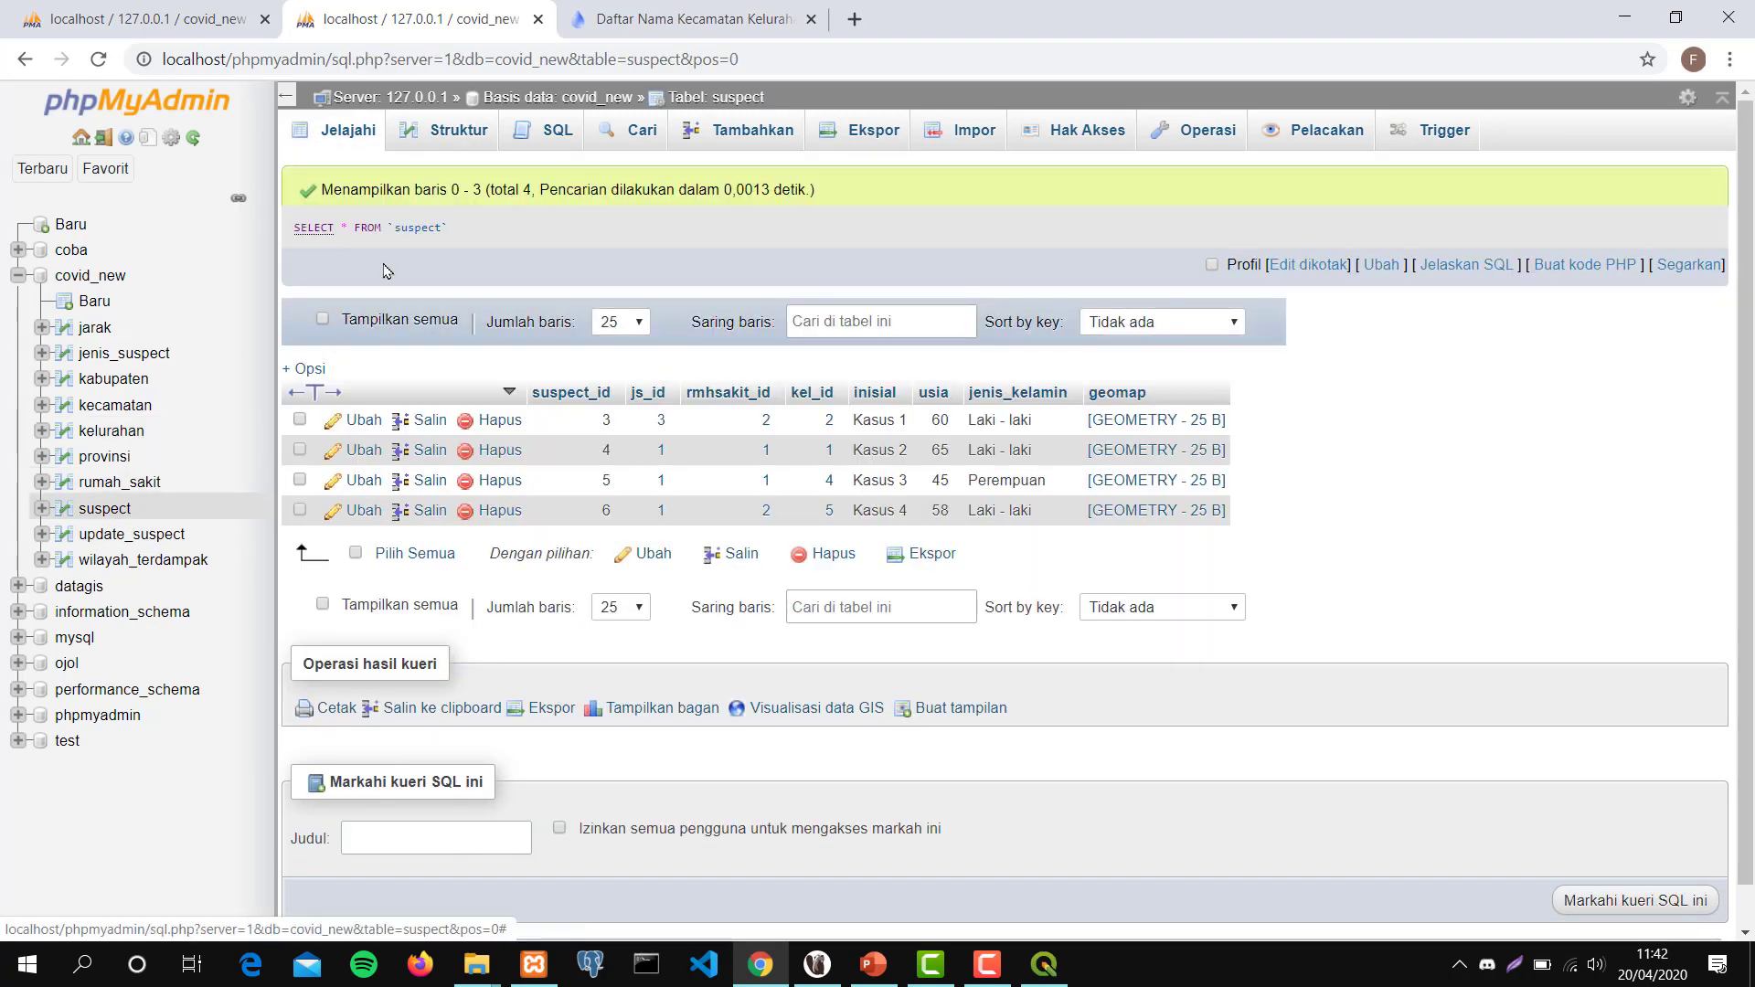
pyautogui.click(440, 137)
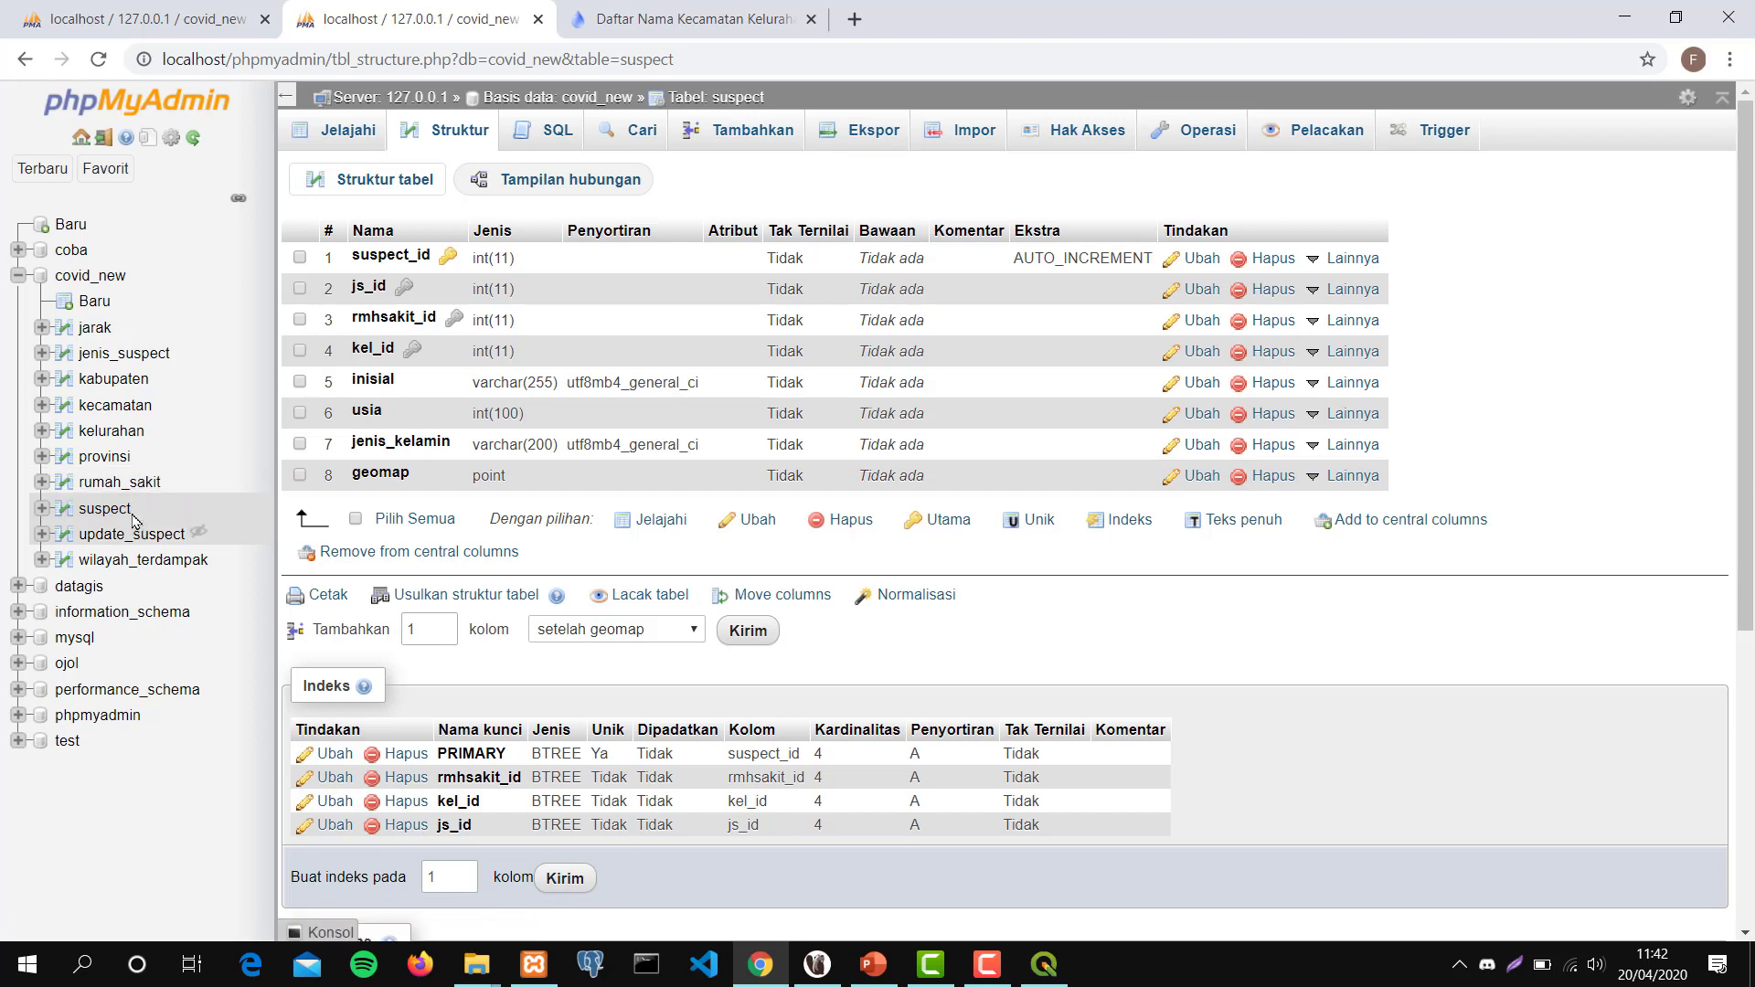
pyautogui.click(125, 361)
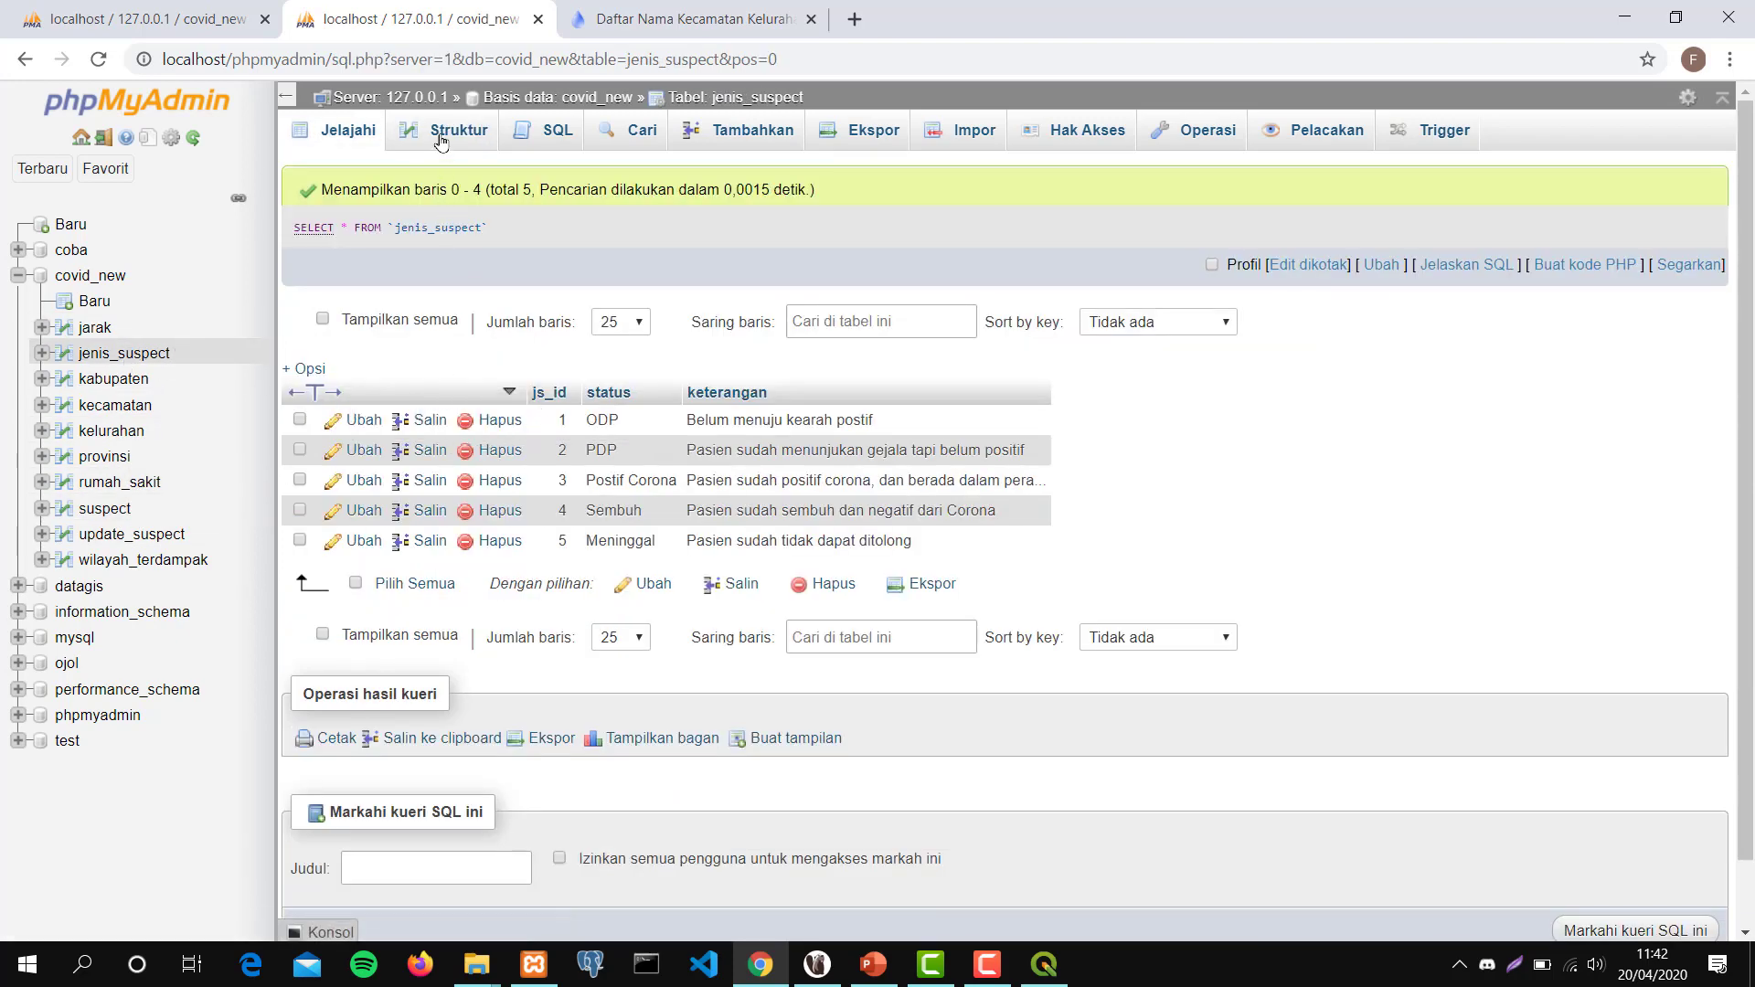
pyautogui.click(440, 137)
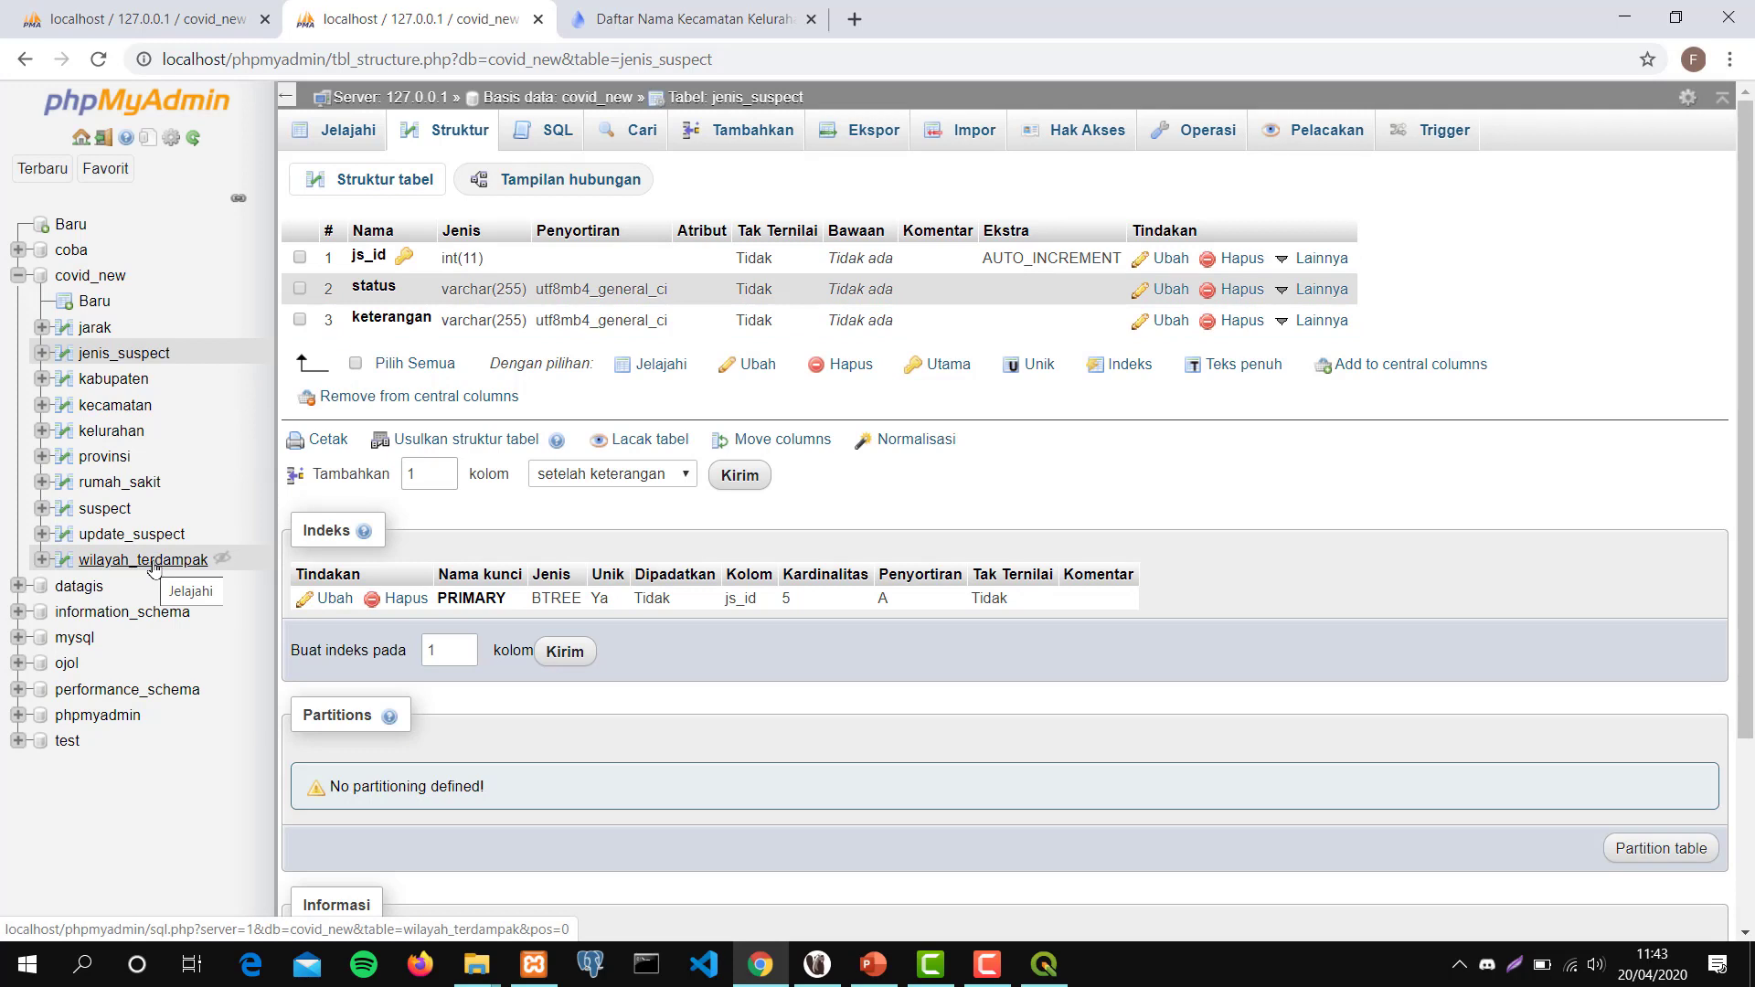
# Examine the rows and column structures of the jarak and wilayah_terdampak tables.
pyautogui.click(103, 329)
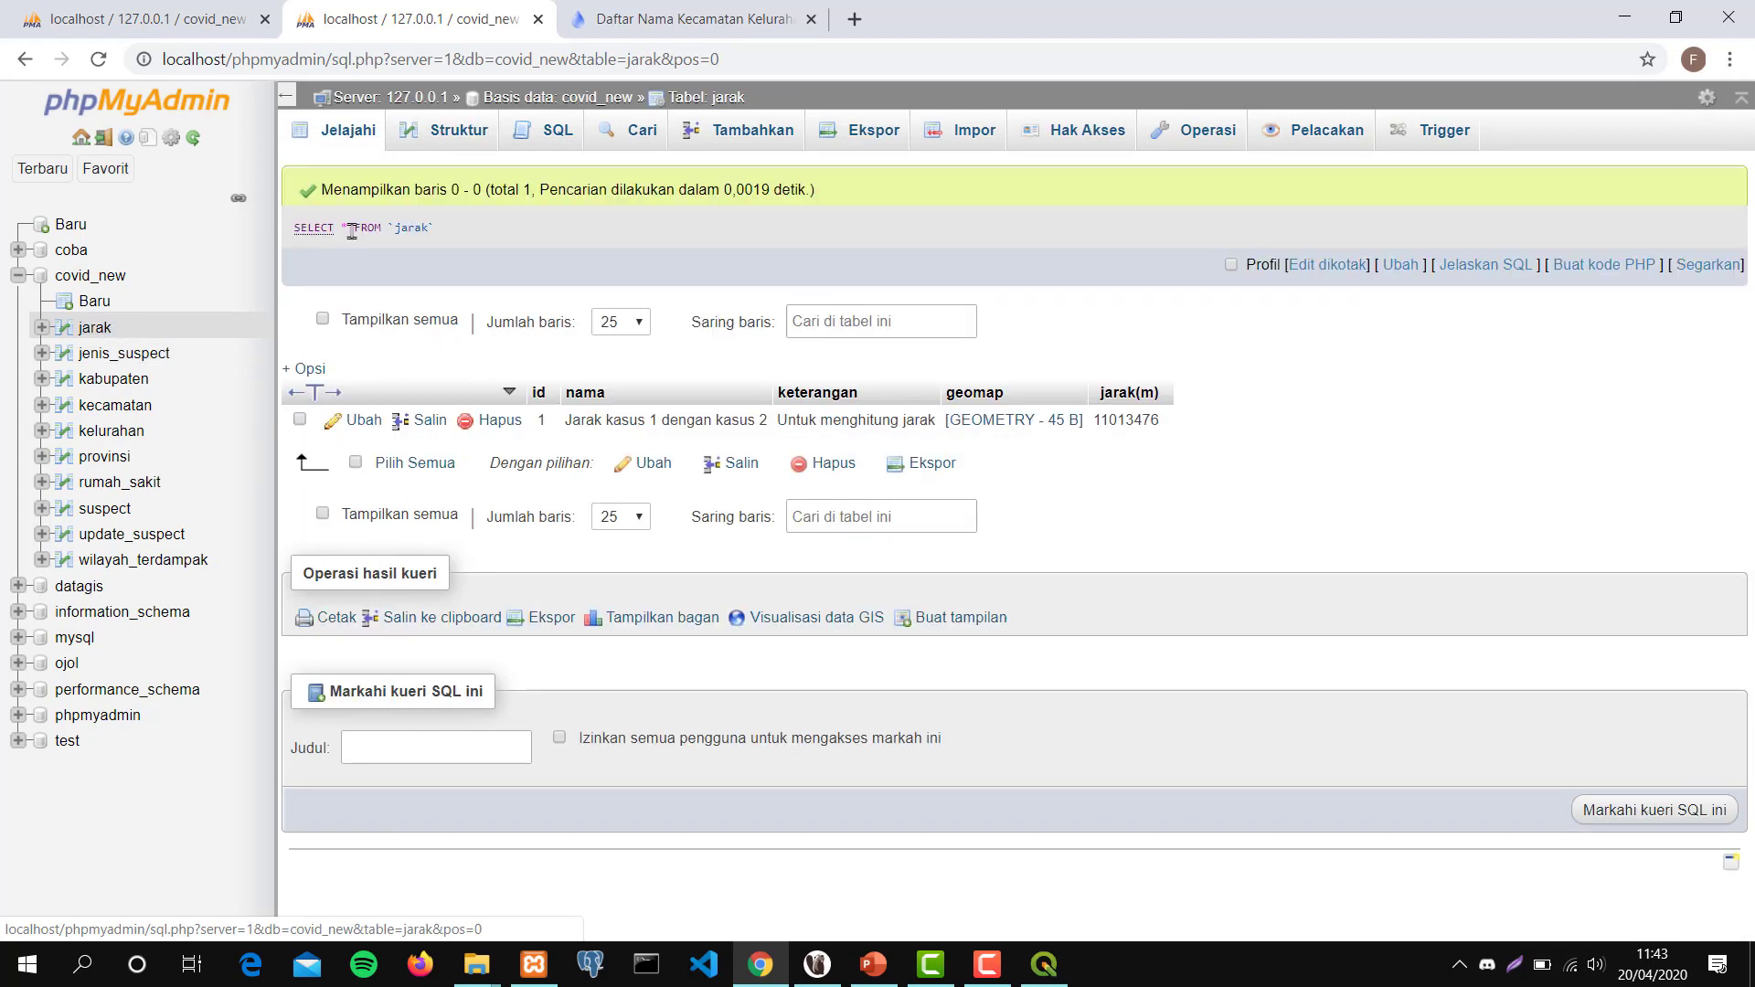
pyautogui.click(466, 133)
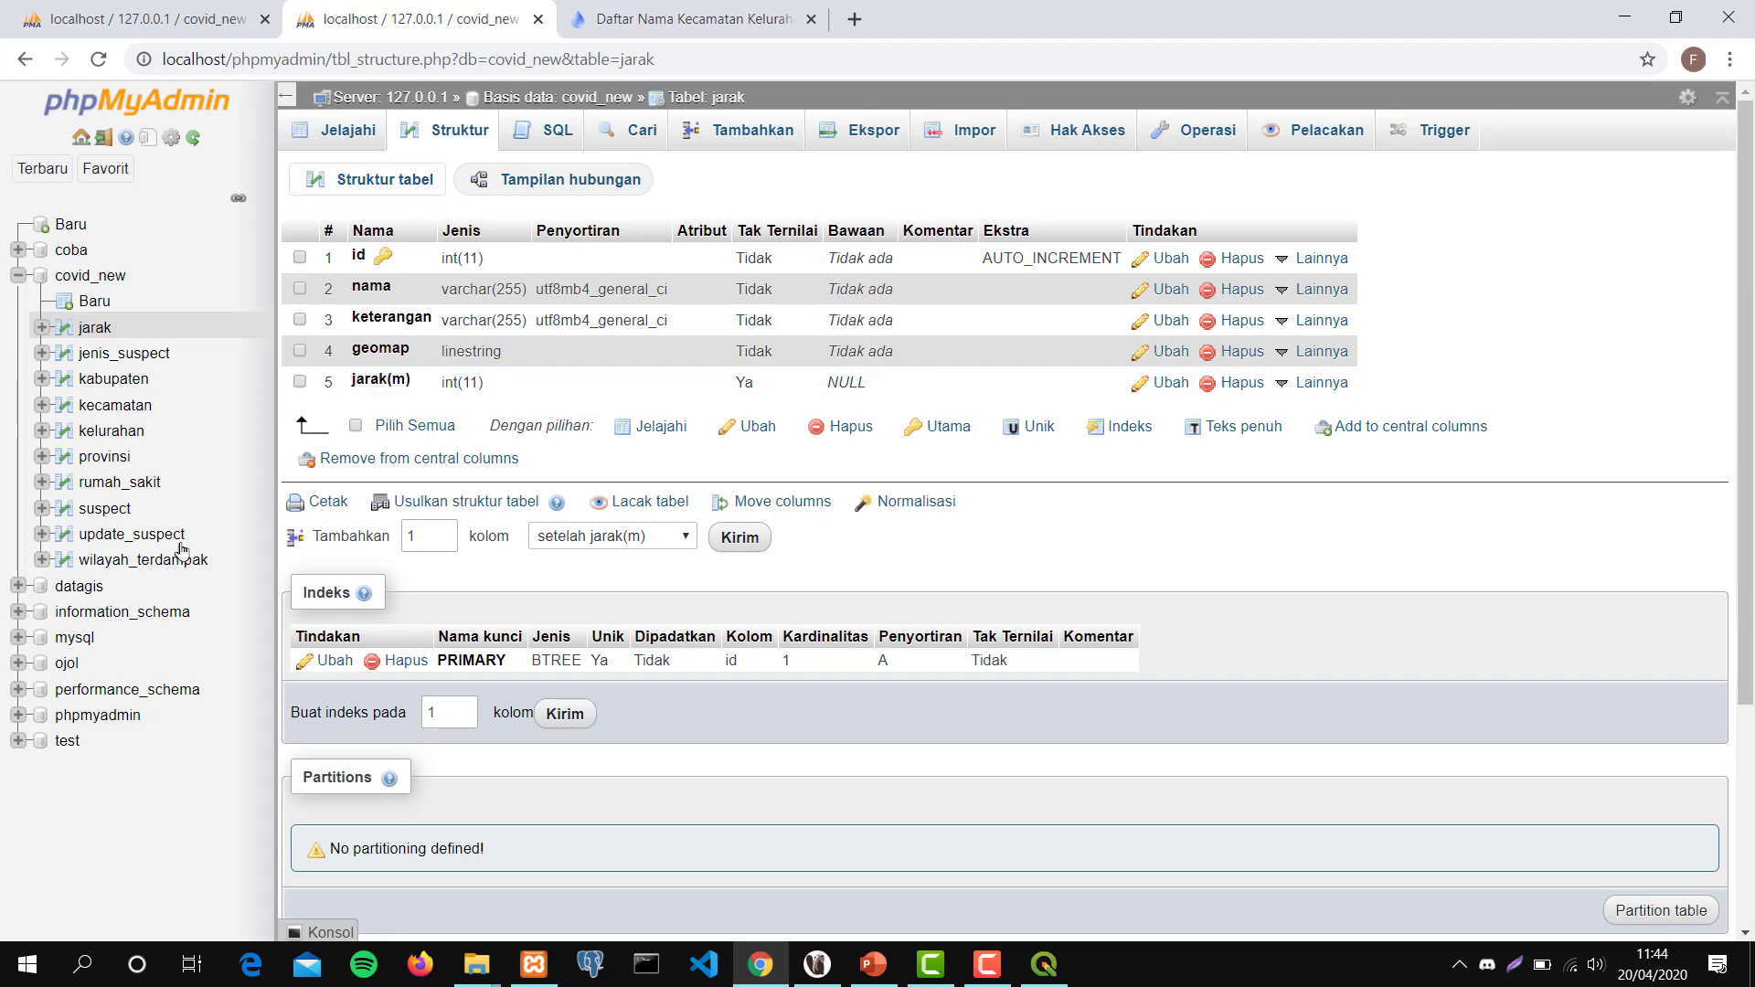
pyautogui.click(144, 561)
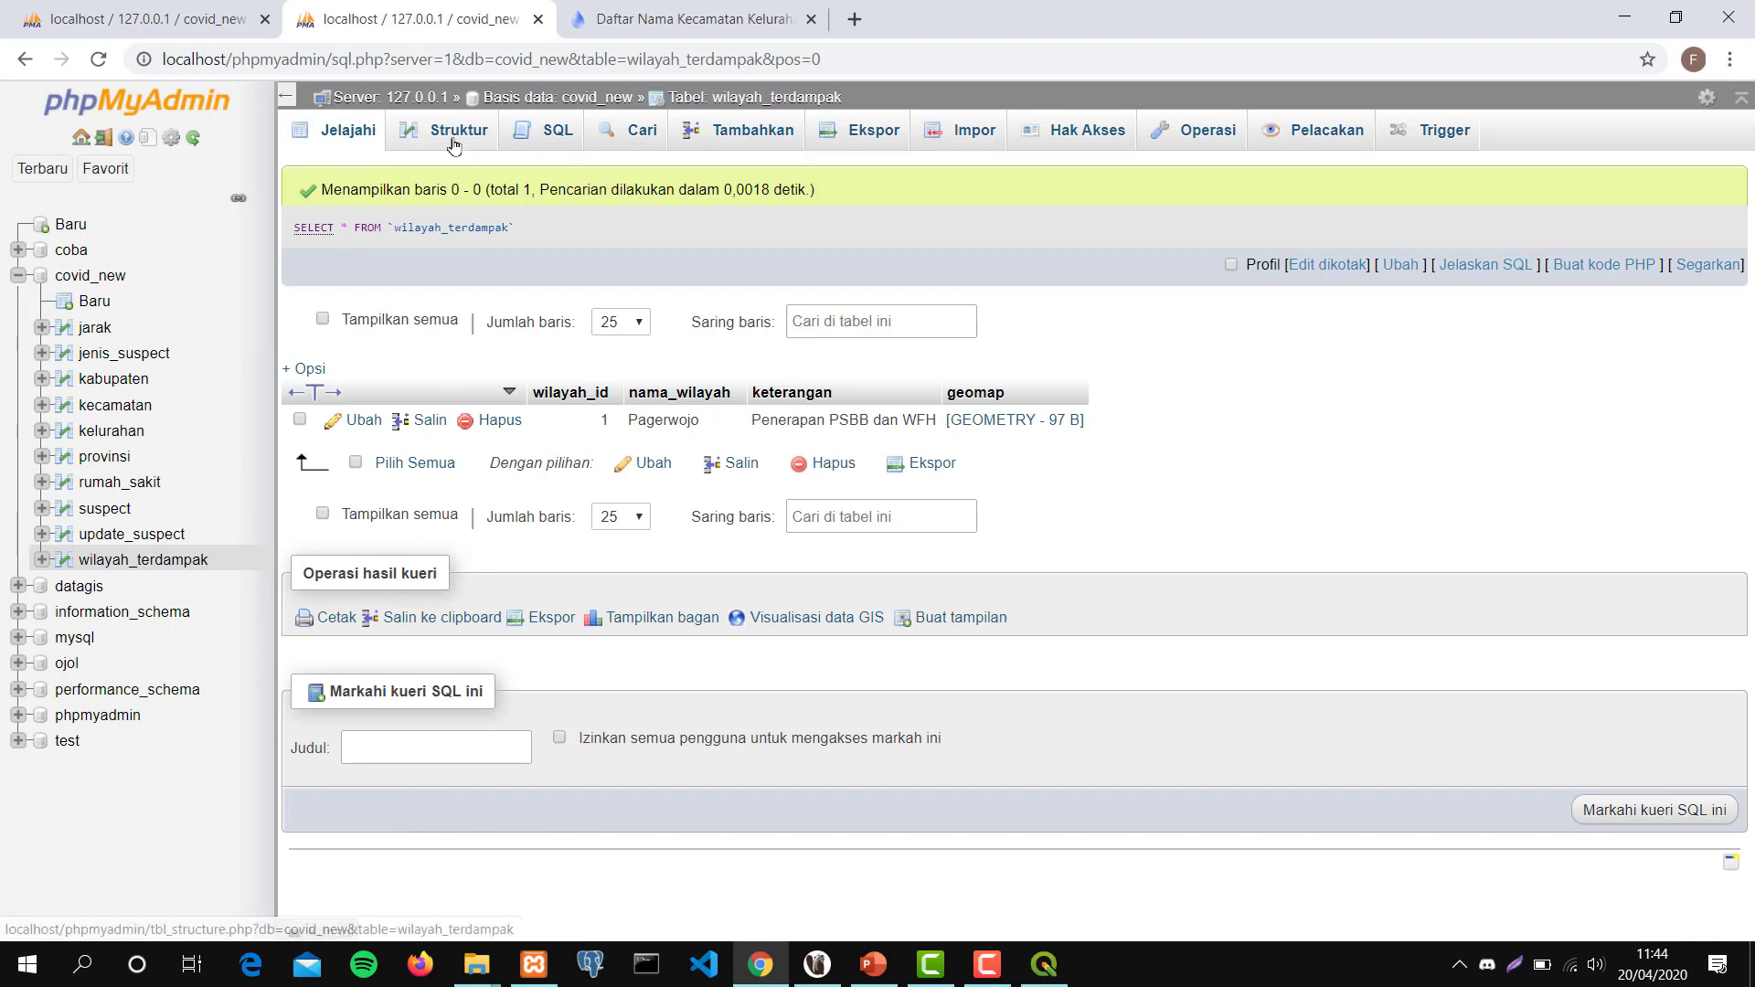
pyautogui.click(453, 139)
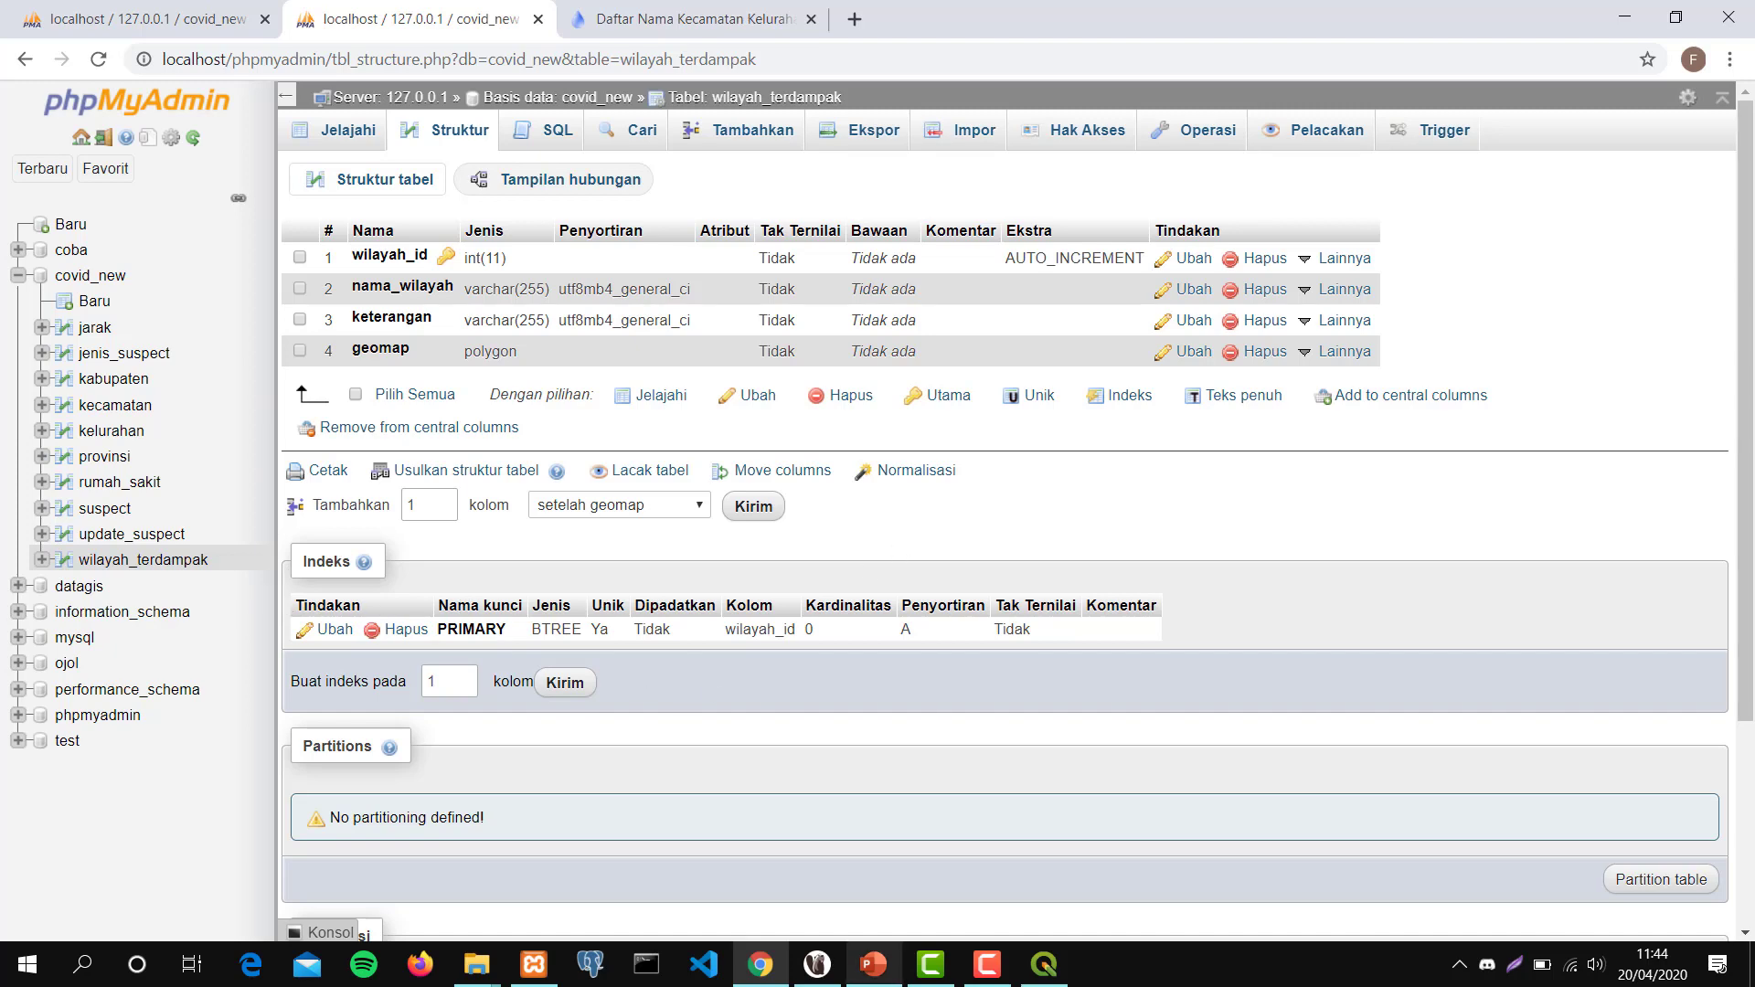
# Switch to PowerPoint and review the content slide's items on displaying the database in MySQL and connecting MySQL to Quantum GIS.
pyautogui.moveTo(869, 980)
pyautogui.click(914, 859)
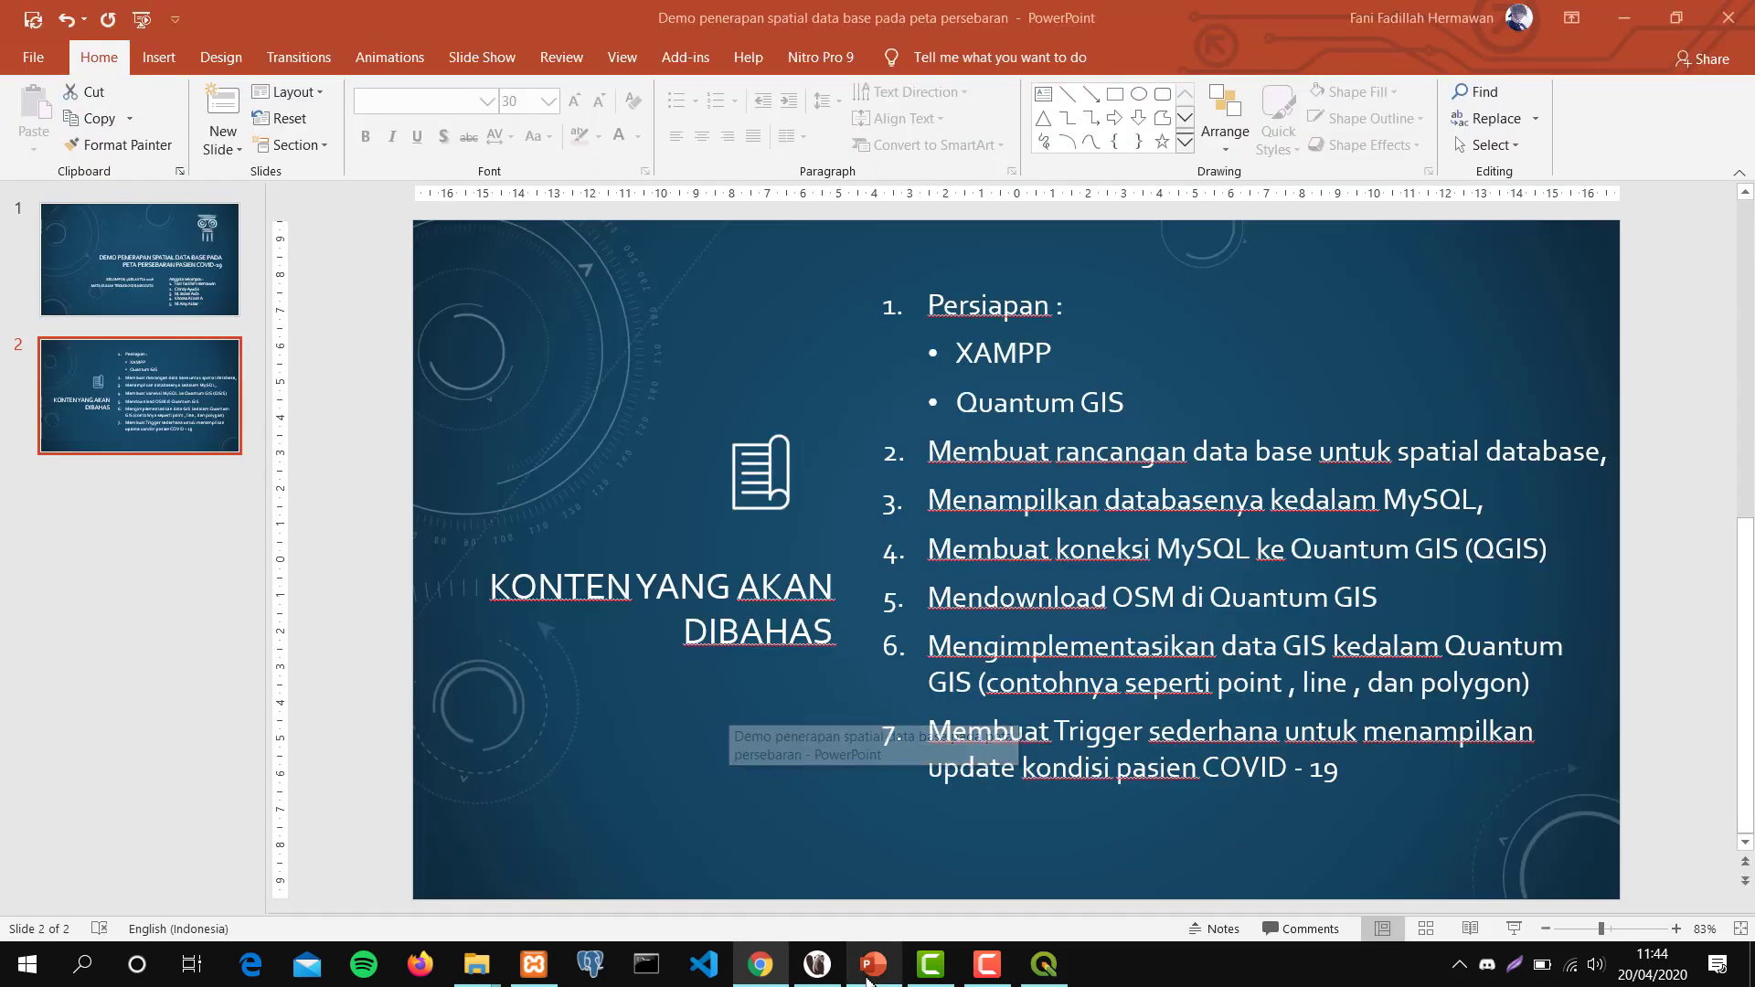
pyautogui.click(926, 542)
pyautogui.moveTo(1490, 501); pyautogui.dragTo(1183, 503)
pyautogui.click(1069, 549)
pyautogui.moveTo(949, 549); pyautogui.dragTo(1510, 555)
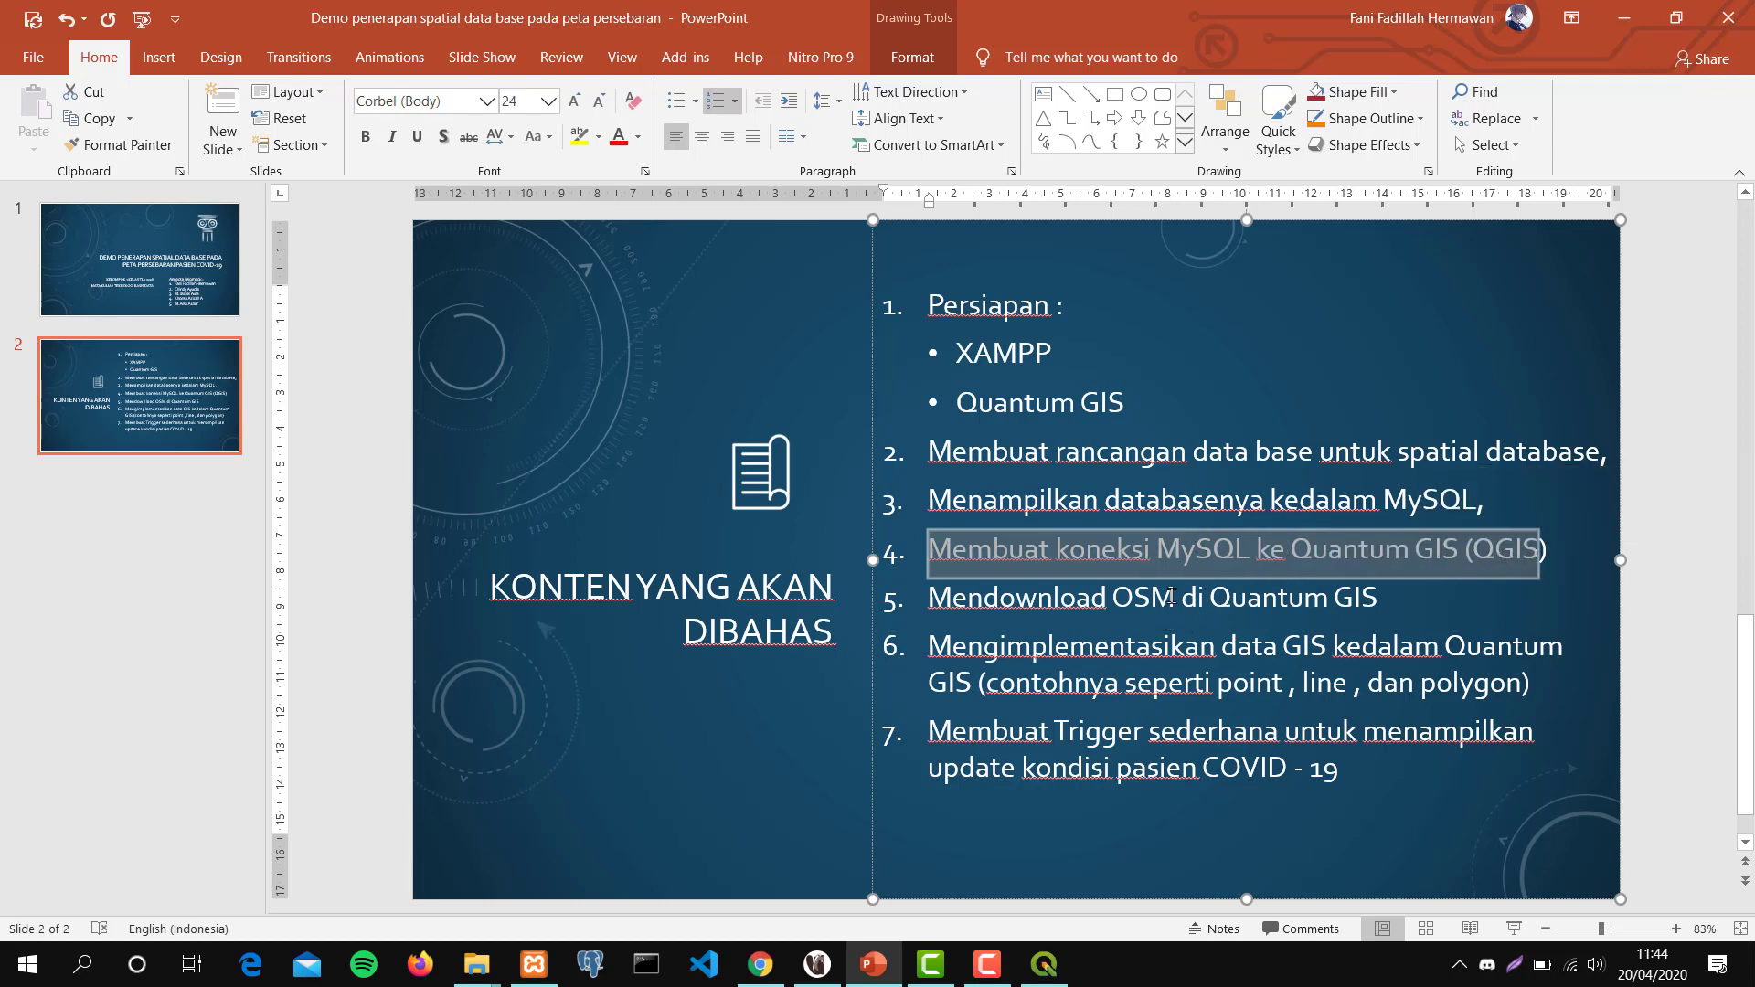
pyautogui.click(1182, 568)
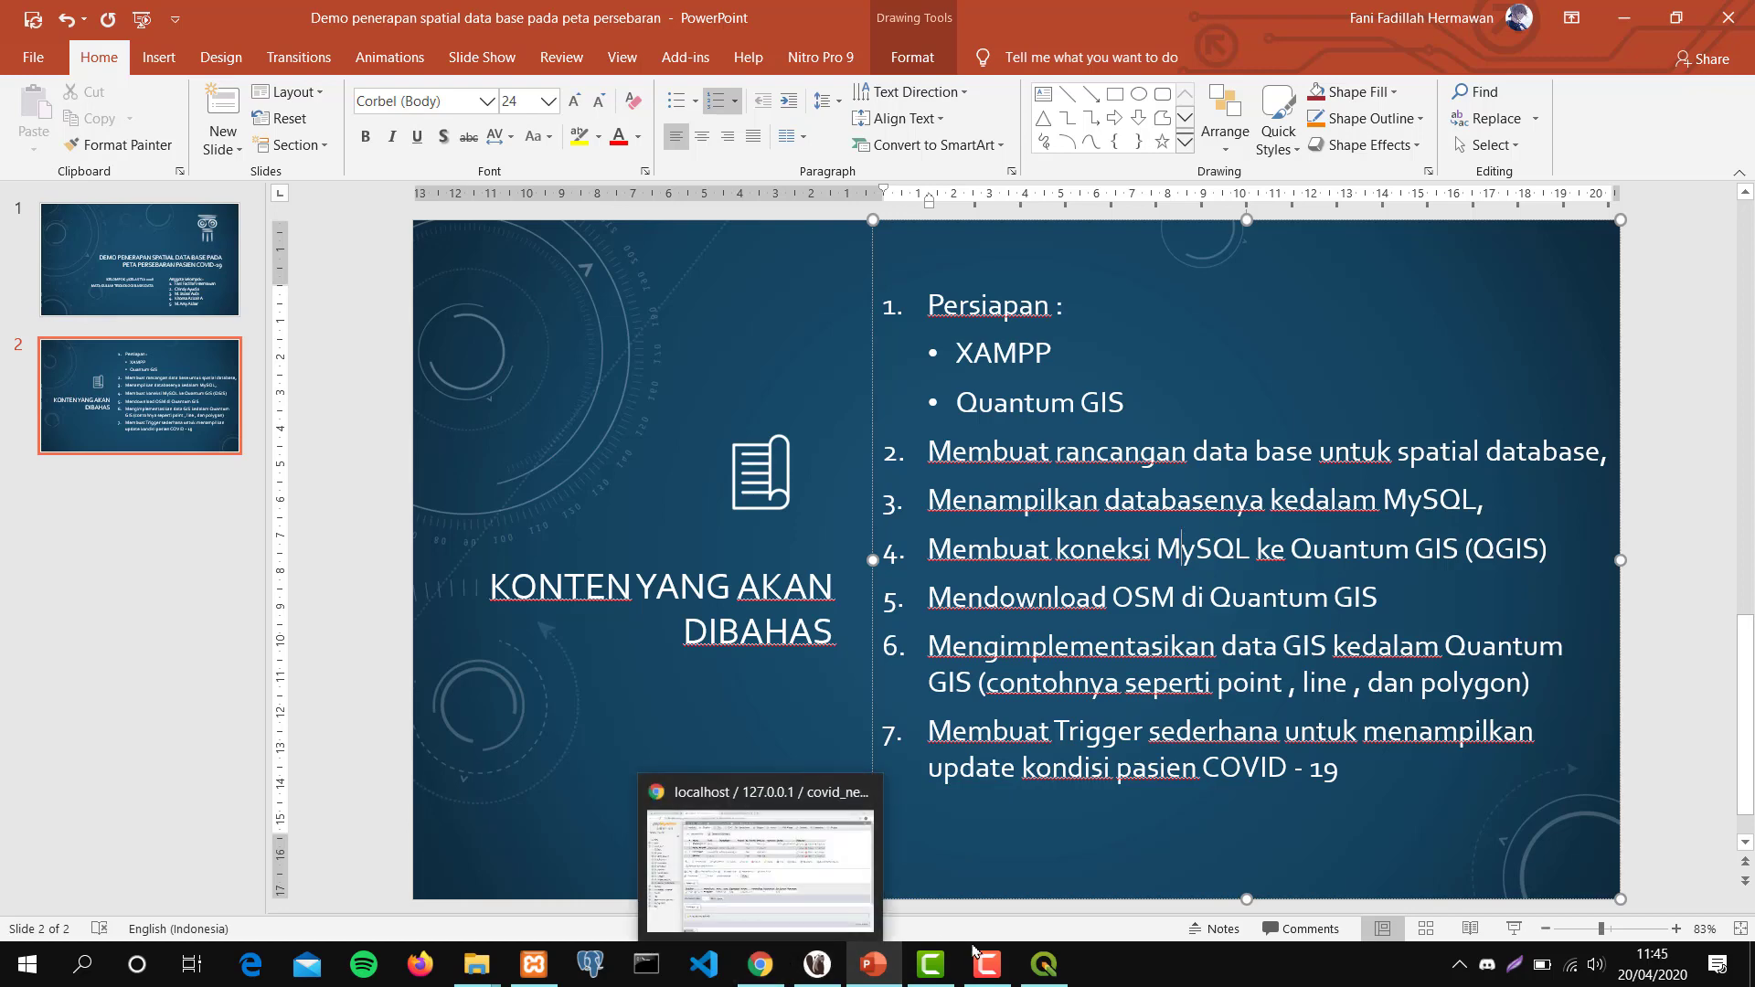
# Switch to QGIS and open the spatial project from the Tekno. Basdat folder.
pyautogui.click(1036, 961)
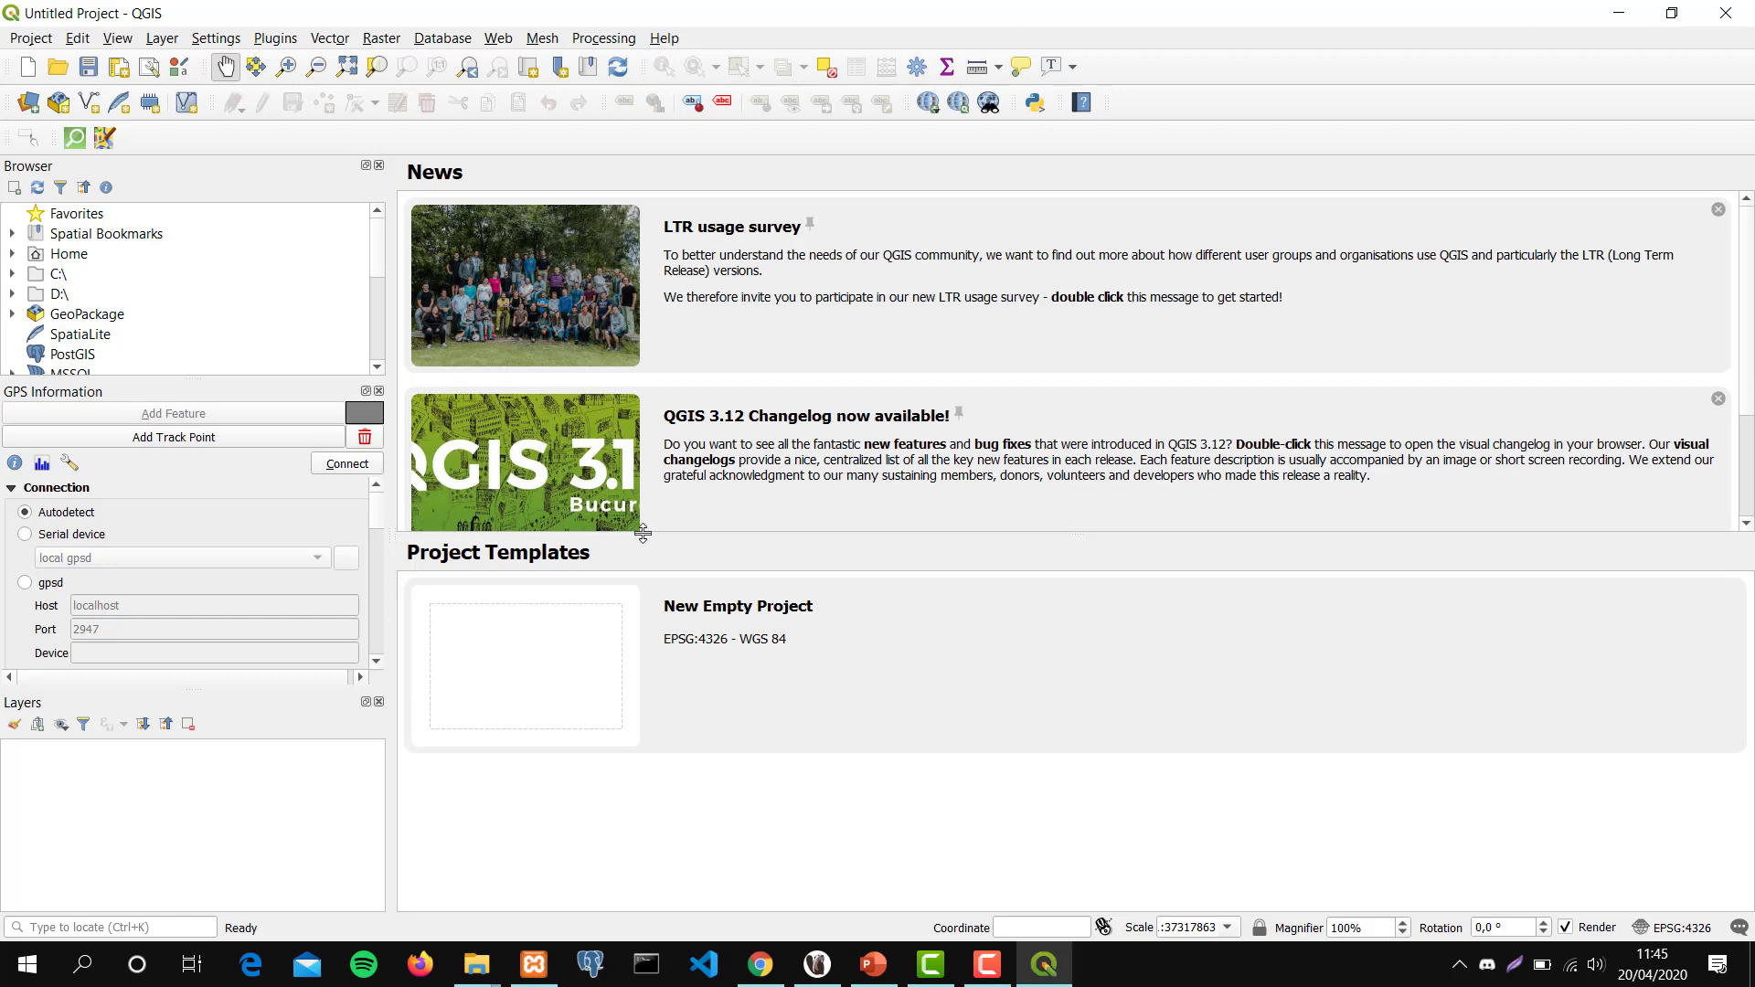
pyautogui.hotkey('ctrl', 'o')
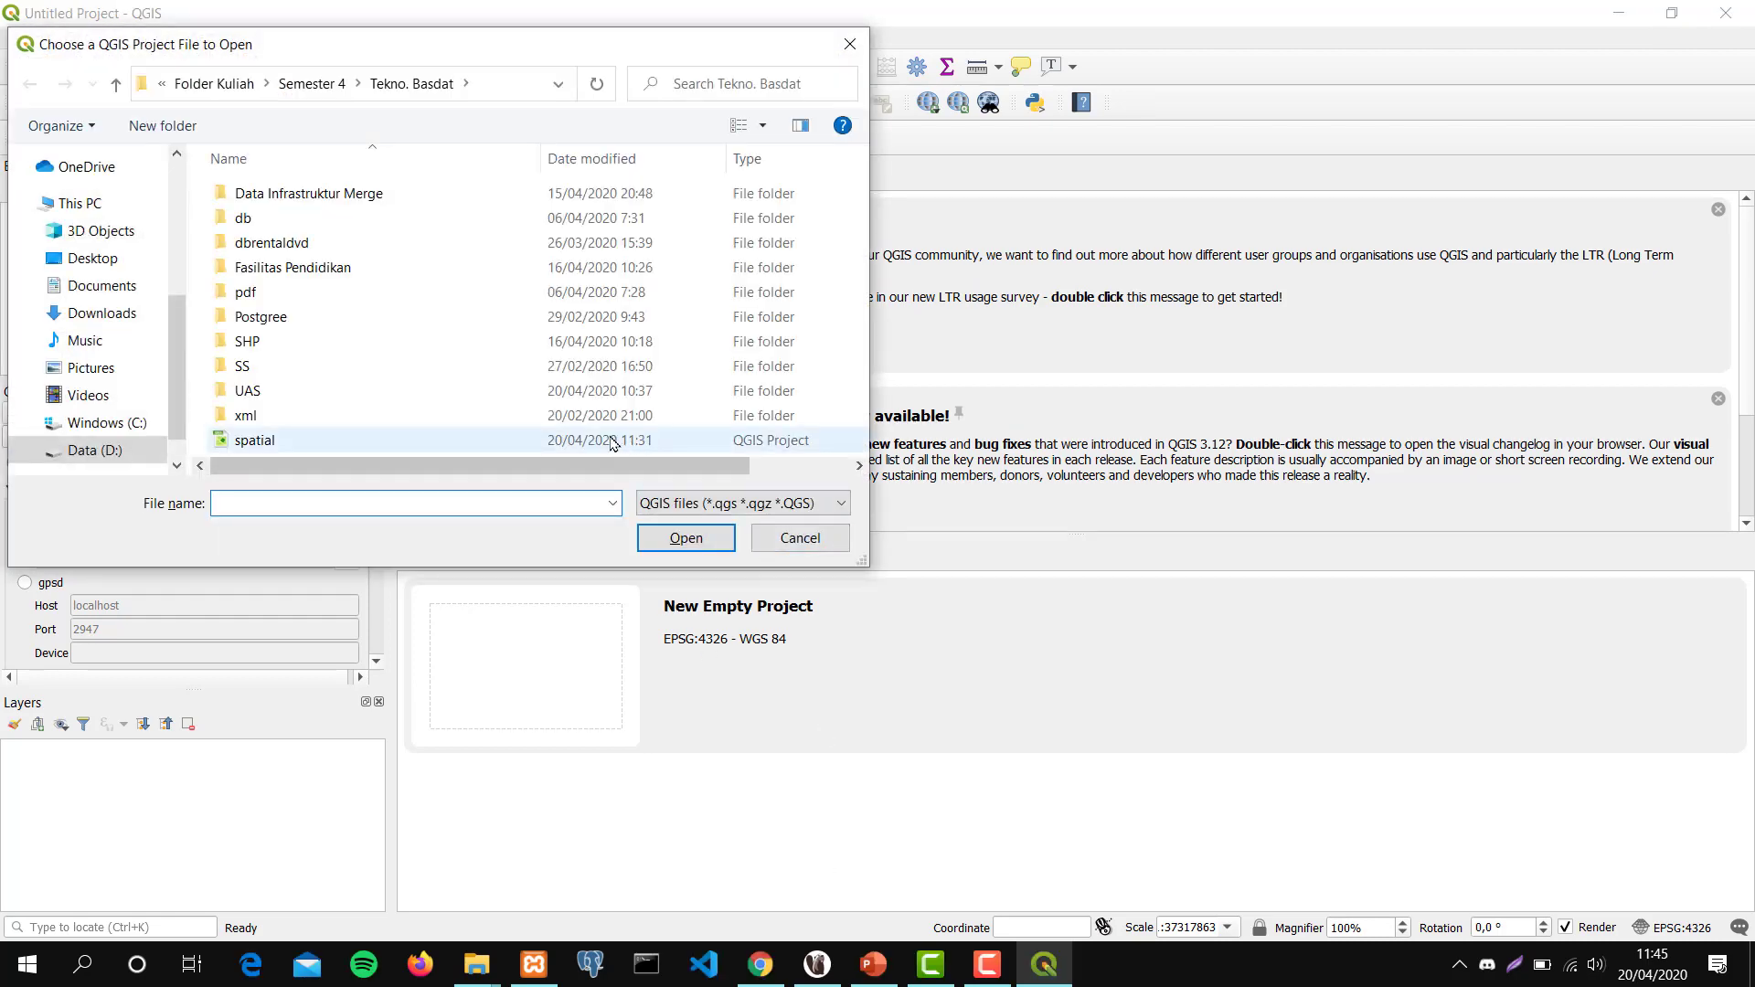
pyautogui.click(605, 440)
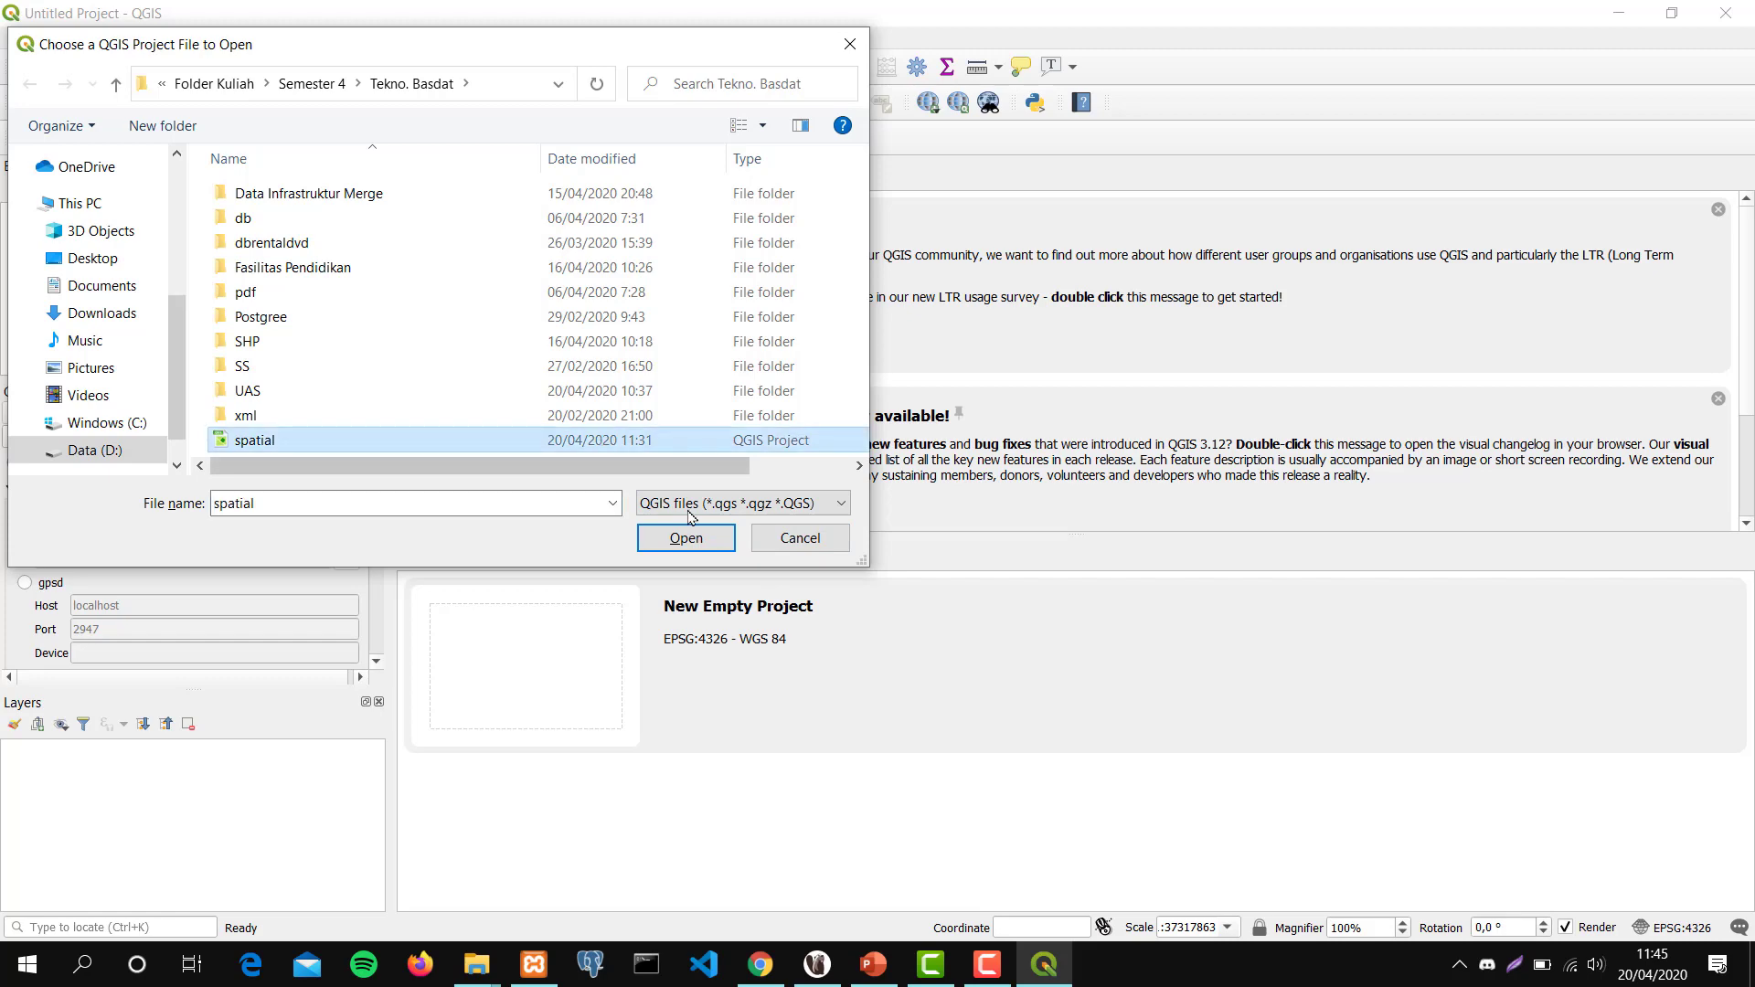
pyautogui.click(706, 540)
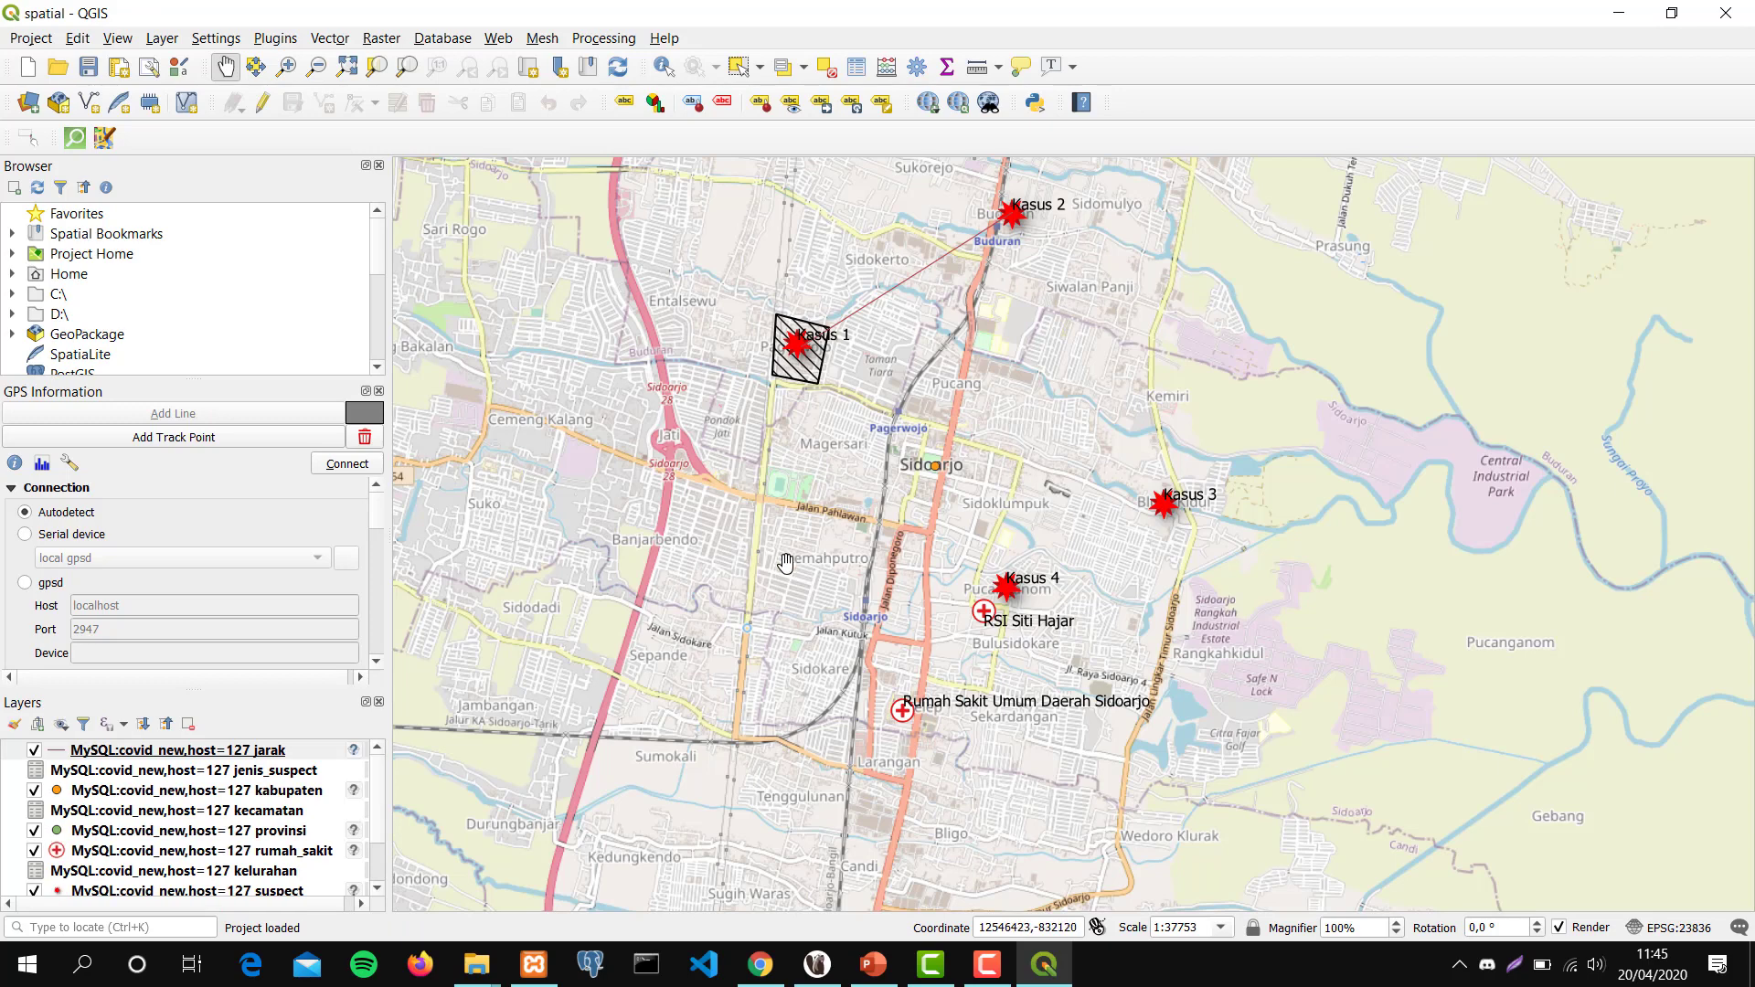
pyautogui.moveTo(786, 562); pyautogui.dragTo(887, 524)
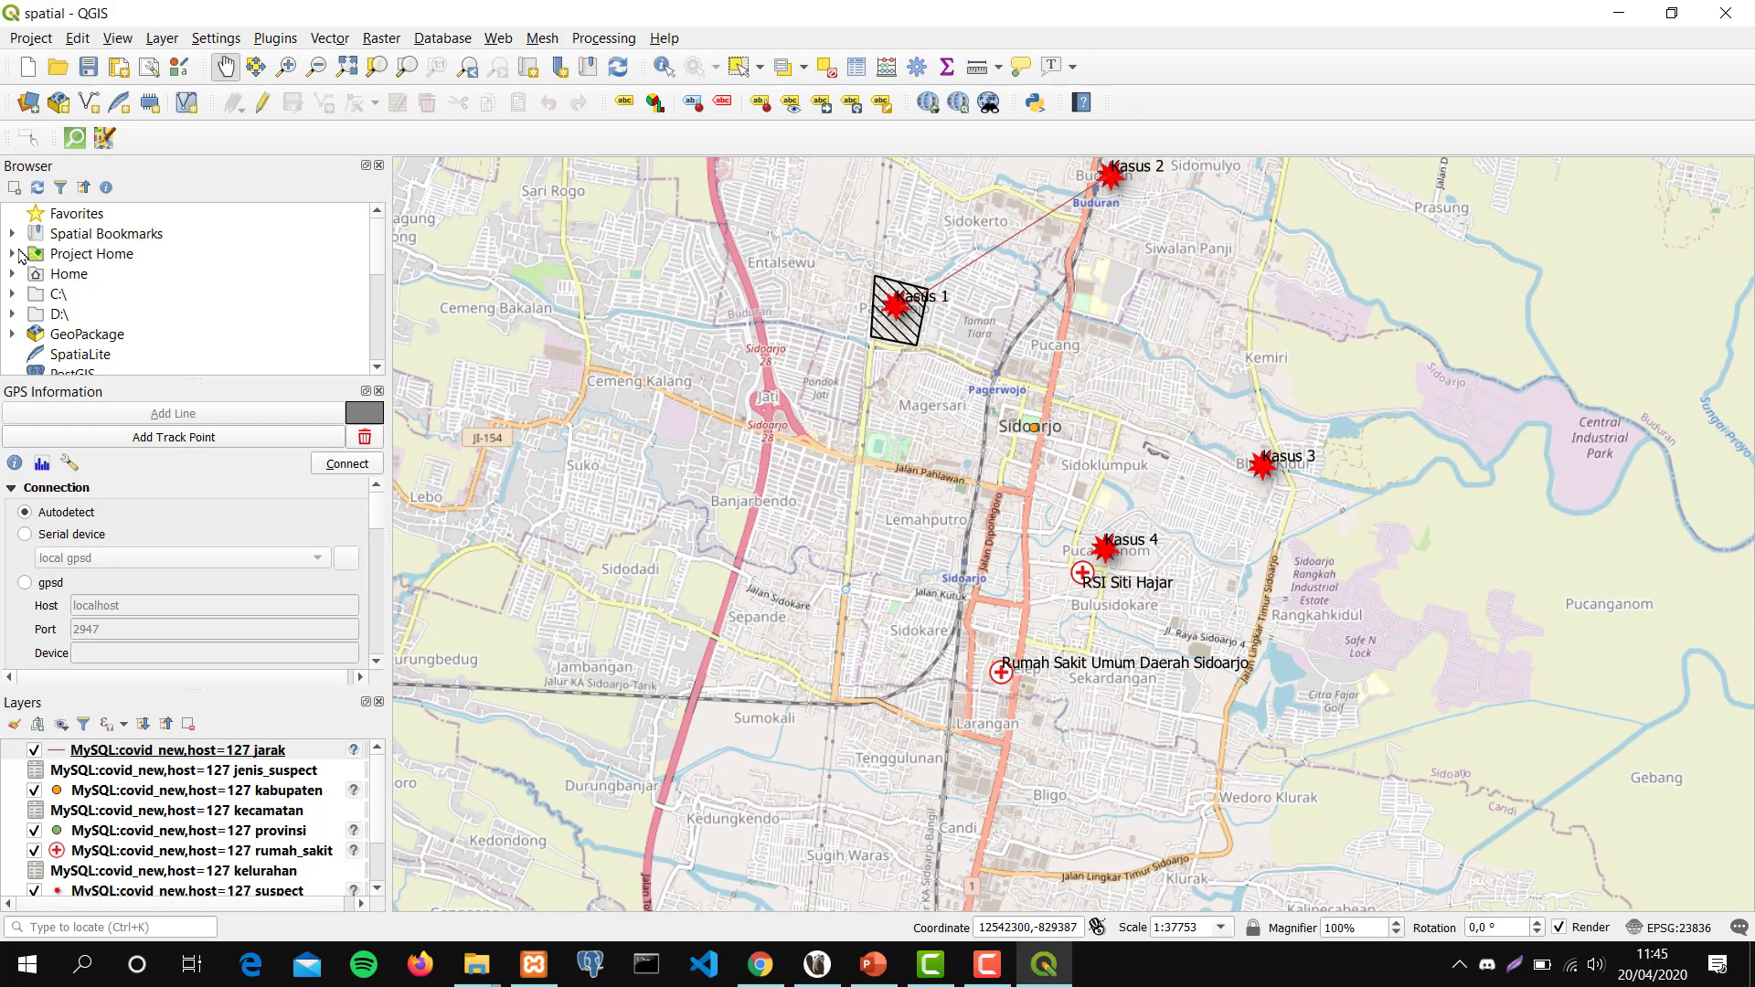
# Set up a new vector data source with Database as the source type and MySQL as the database type.
pyautogui.click(28, 103)
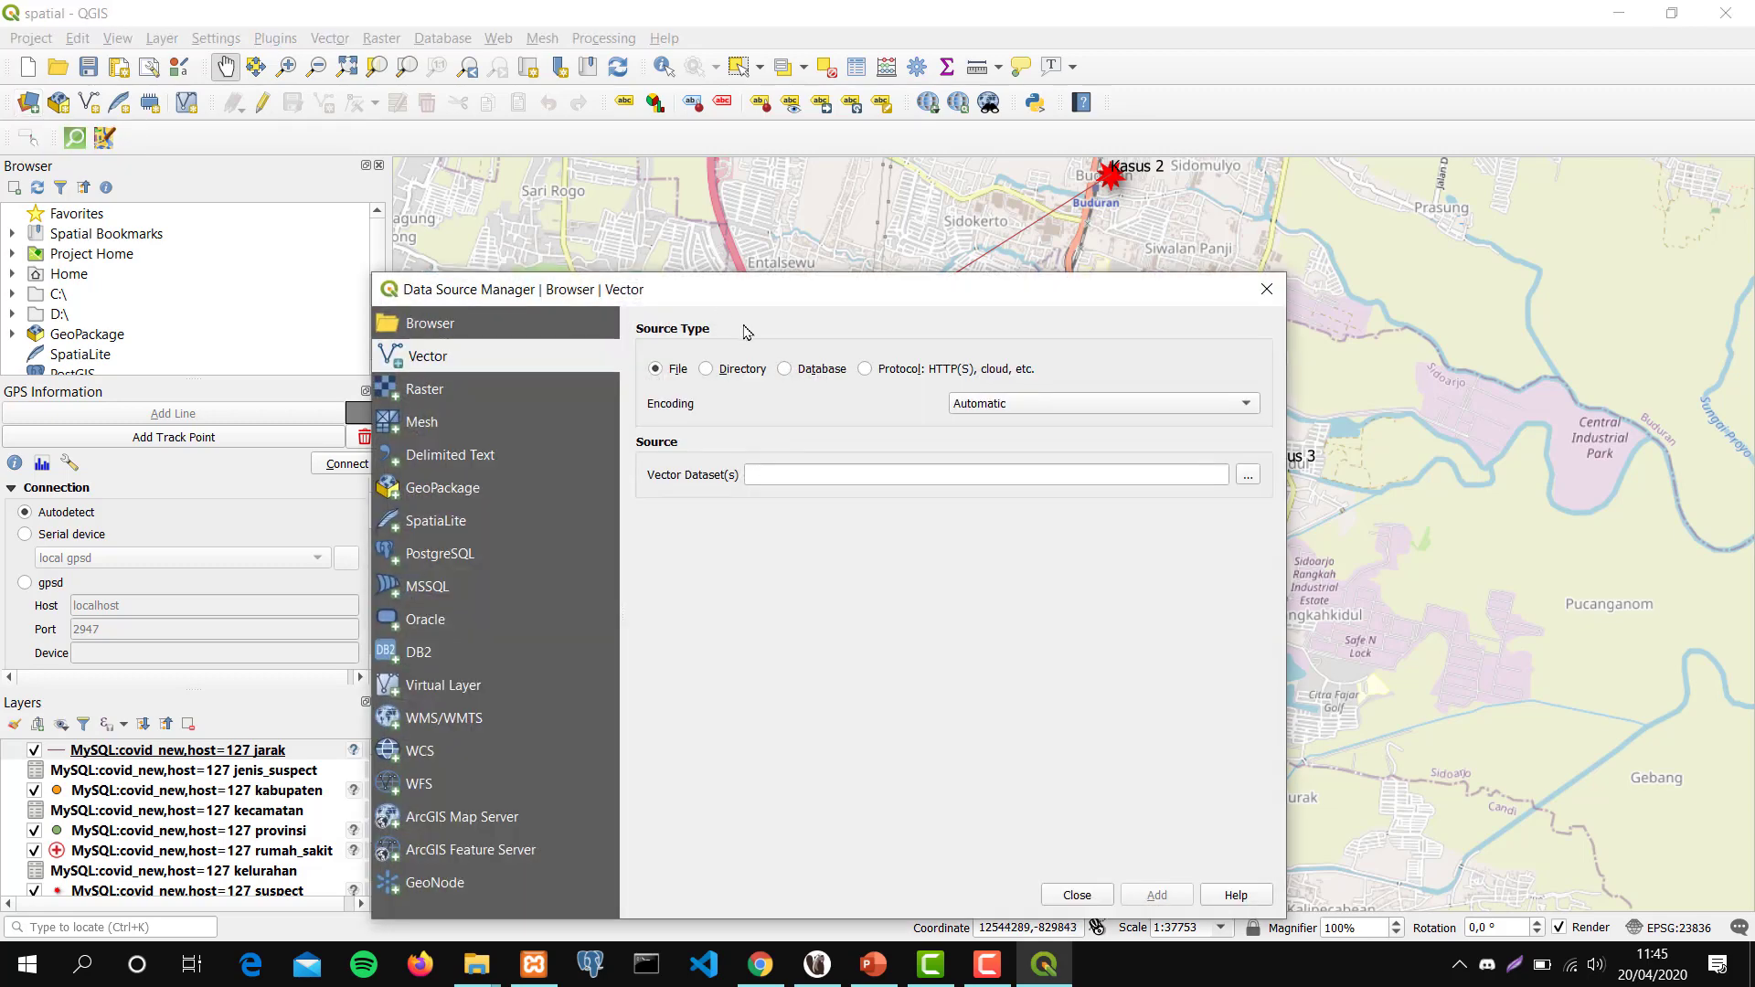
pyautogui.click(792, 369)
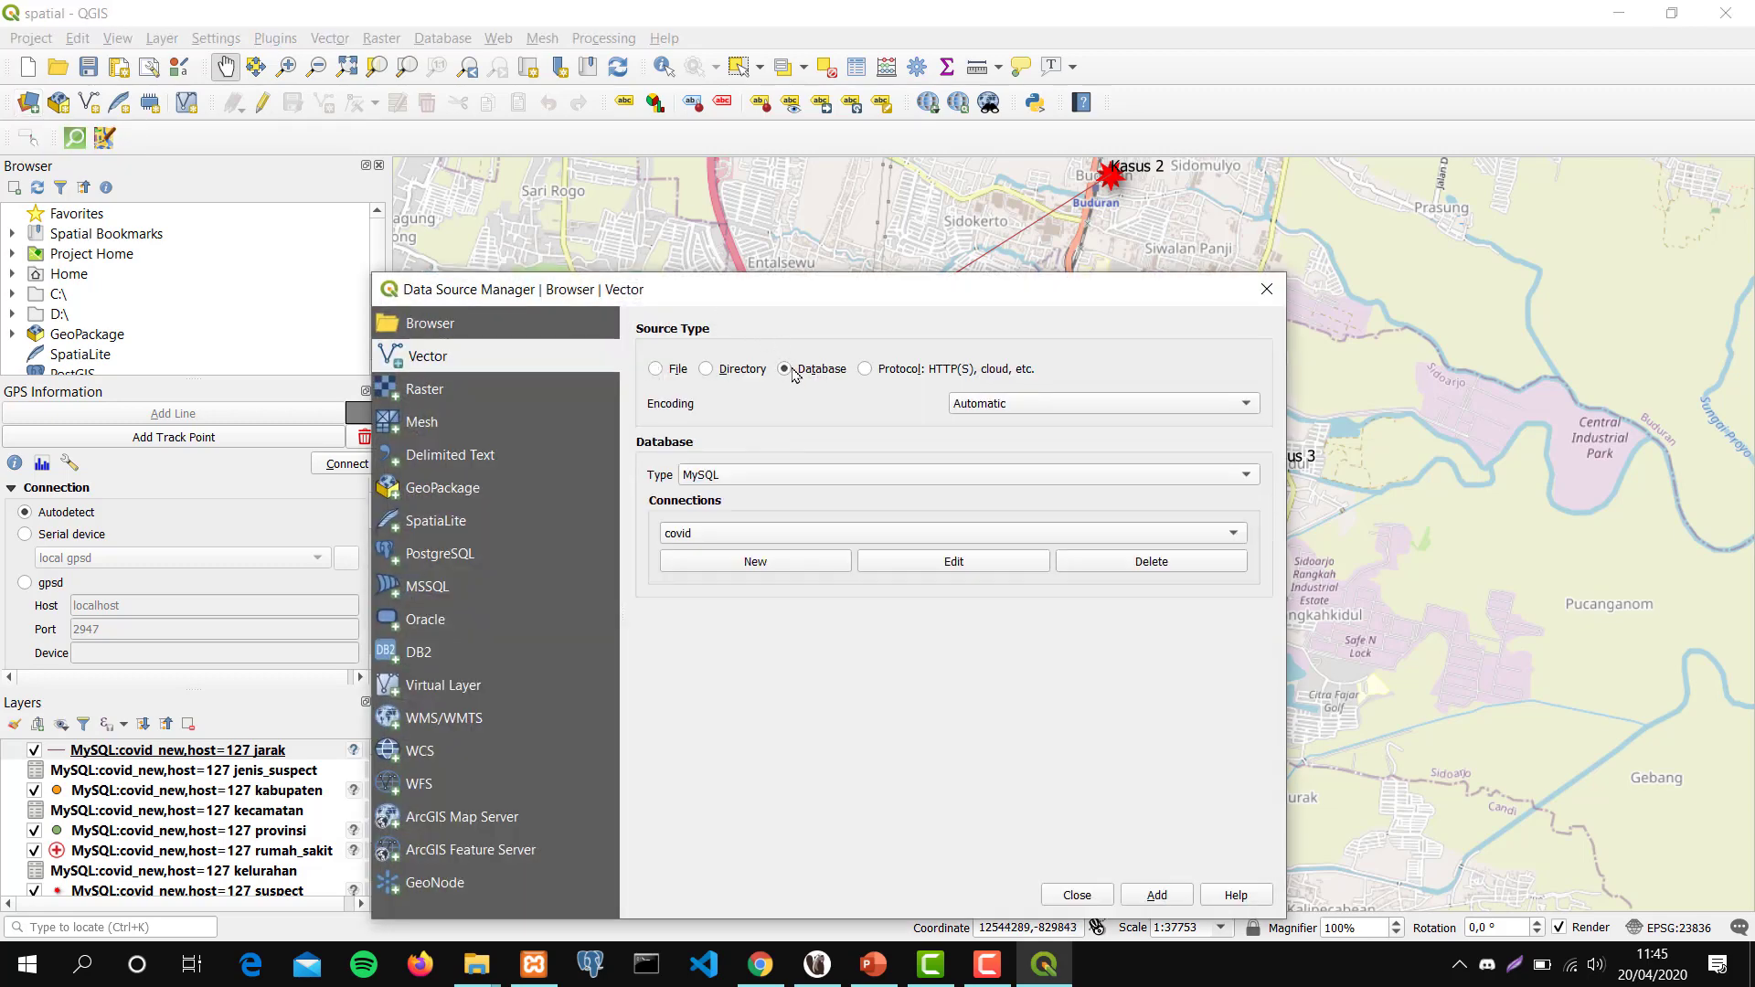
pyautogui.click(909, 472)
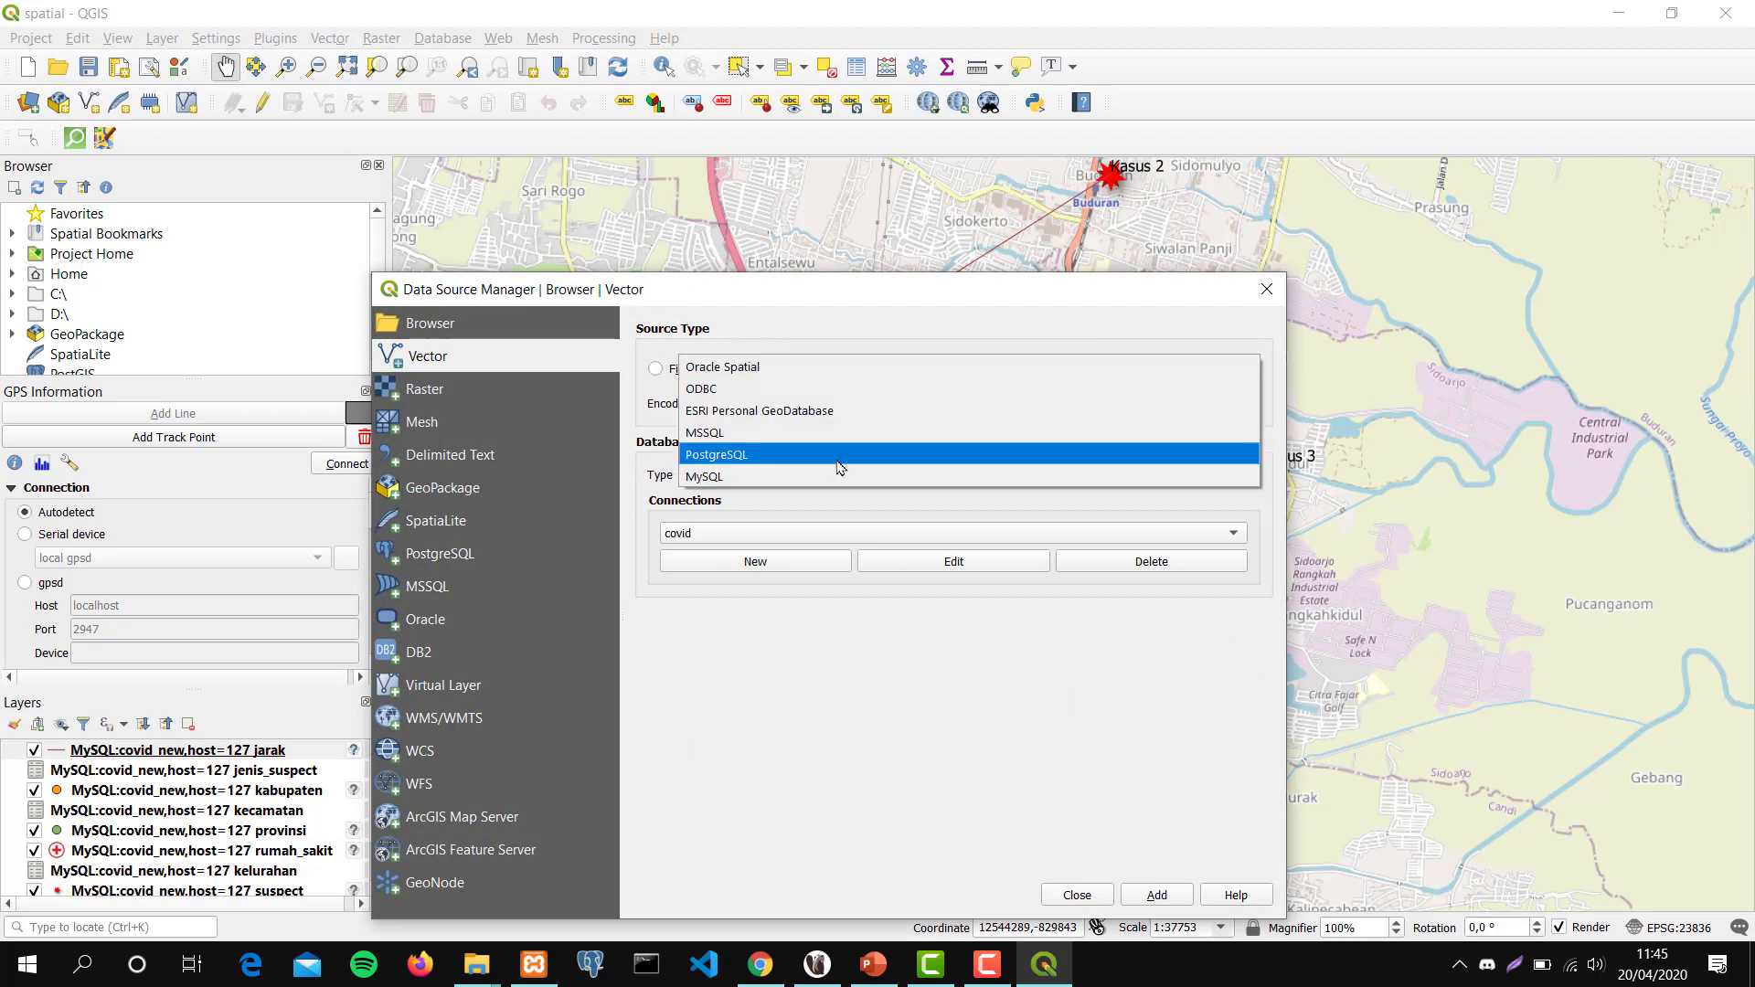
pyautogui.click(798, 479)
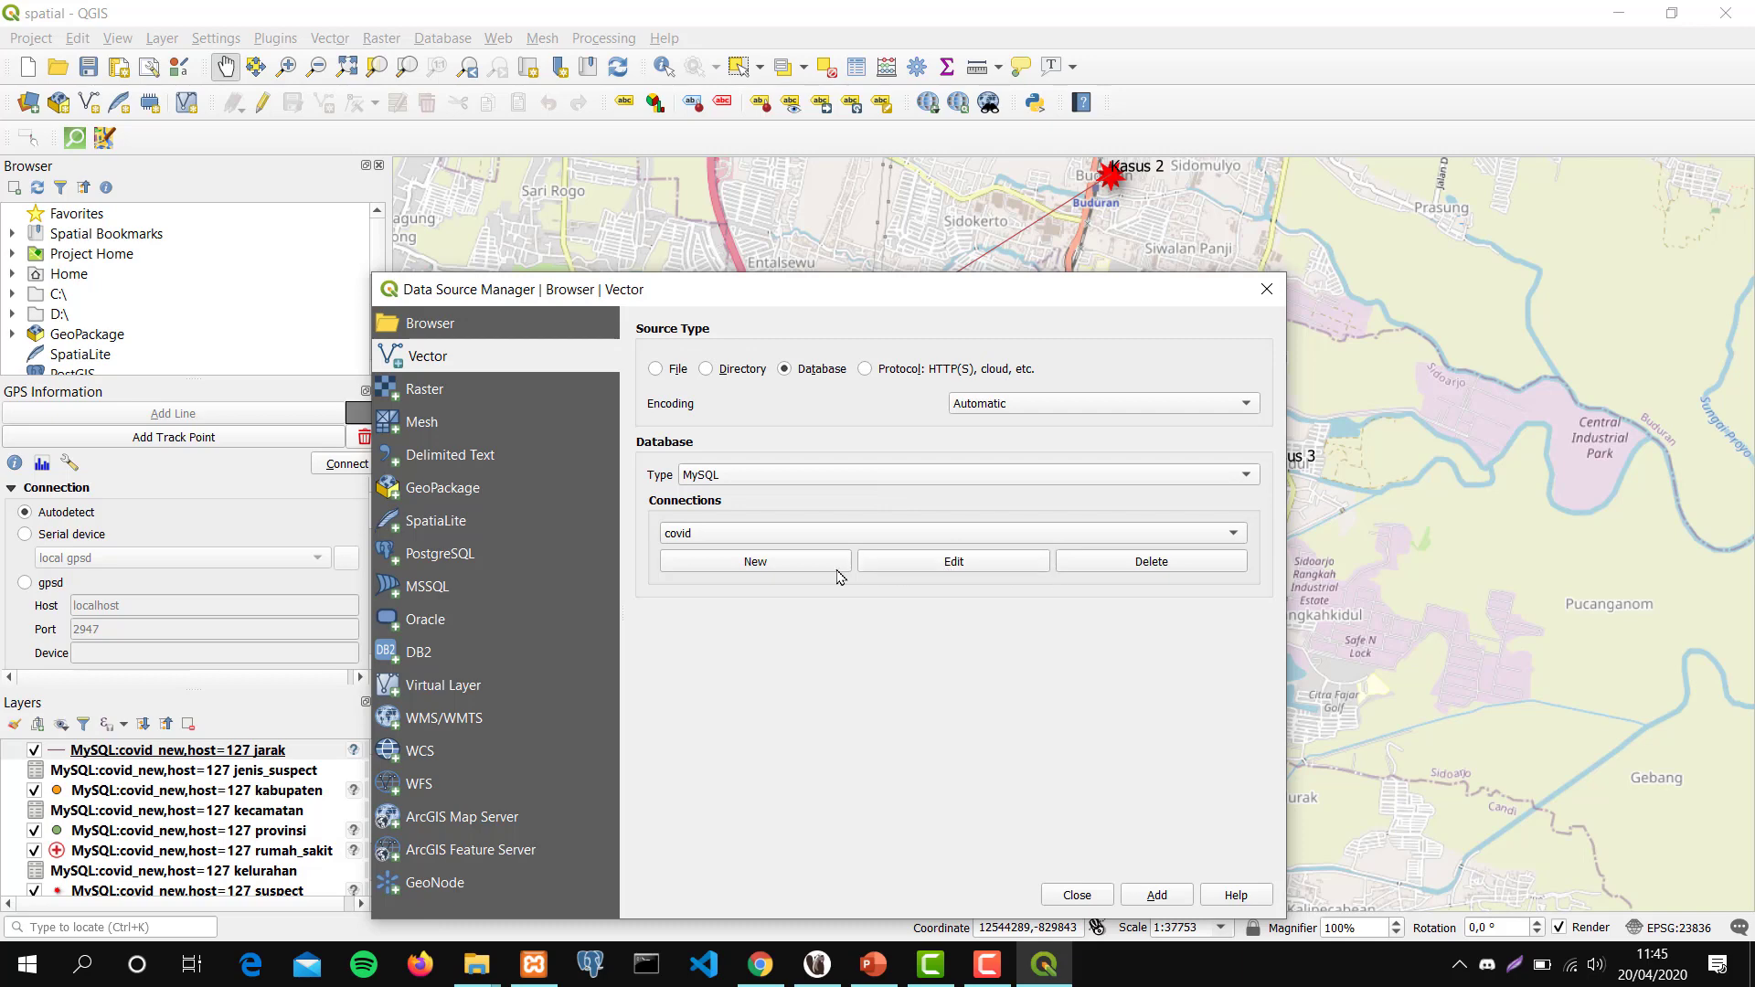
# Start a new MySQL connection named covid_new with host 127.0.0.1 and database covid_new.
pyautogui.click(809, 565)
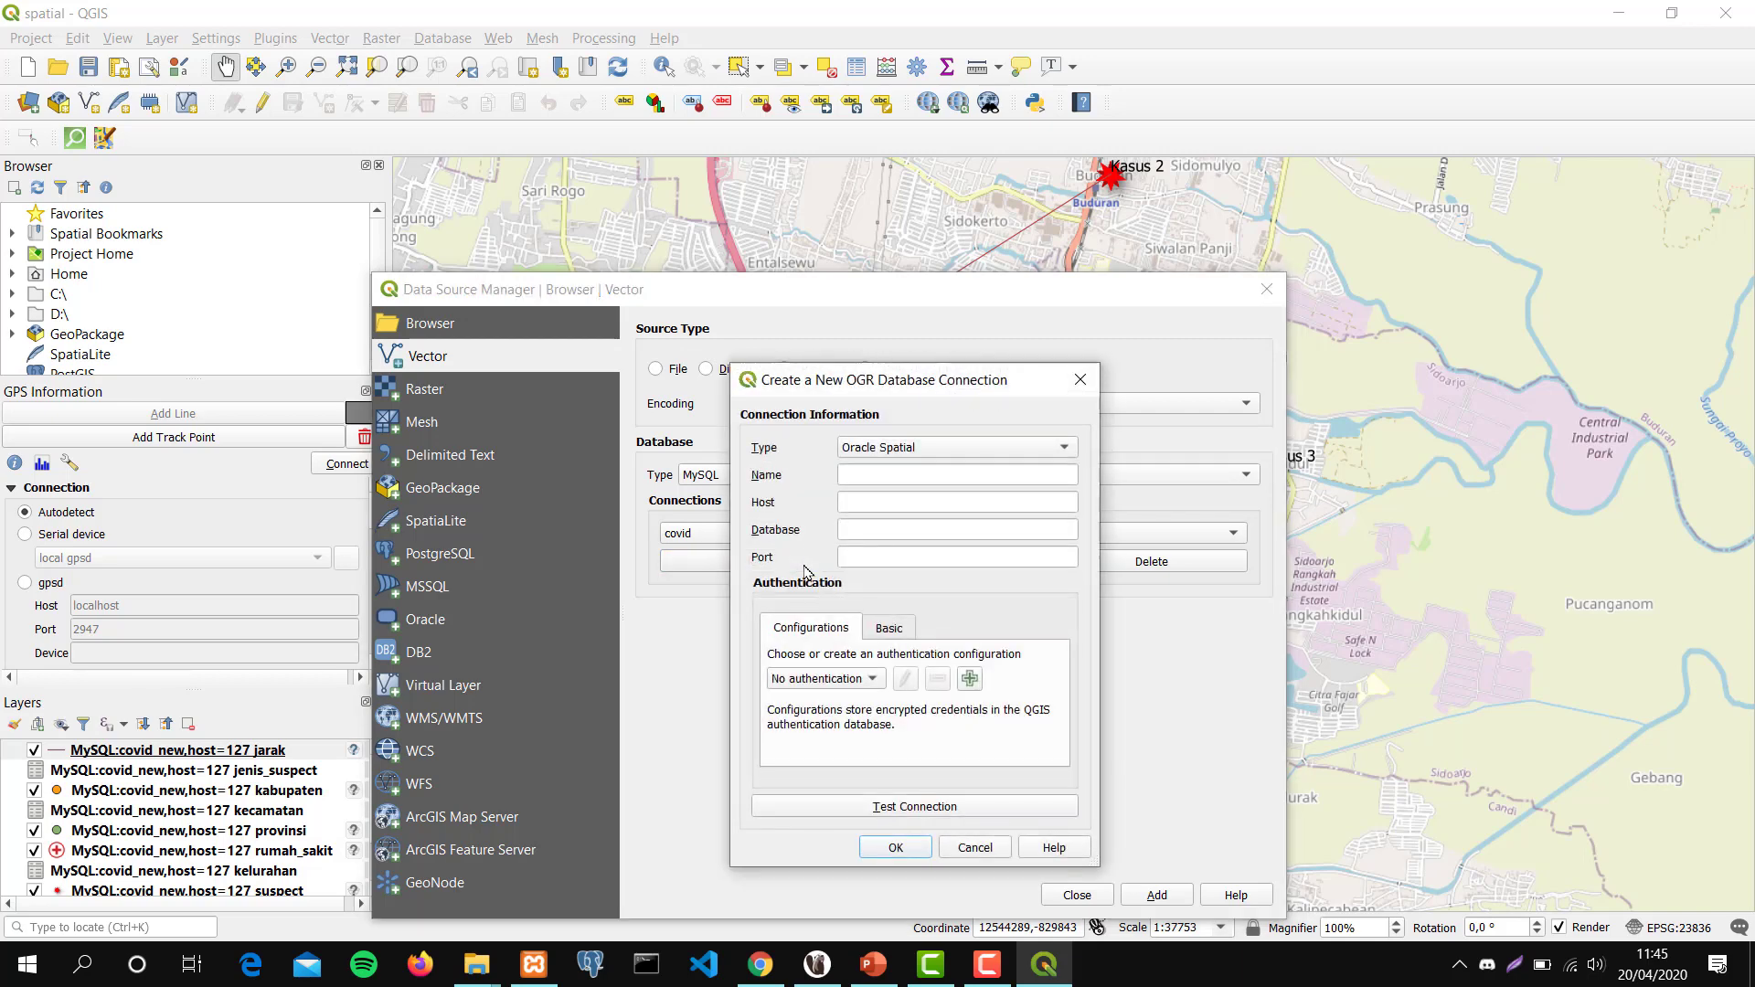
pyautogui.click(931, 449)
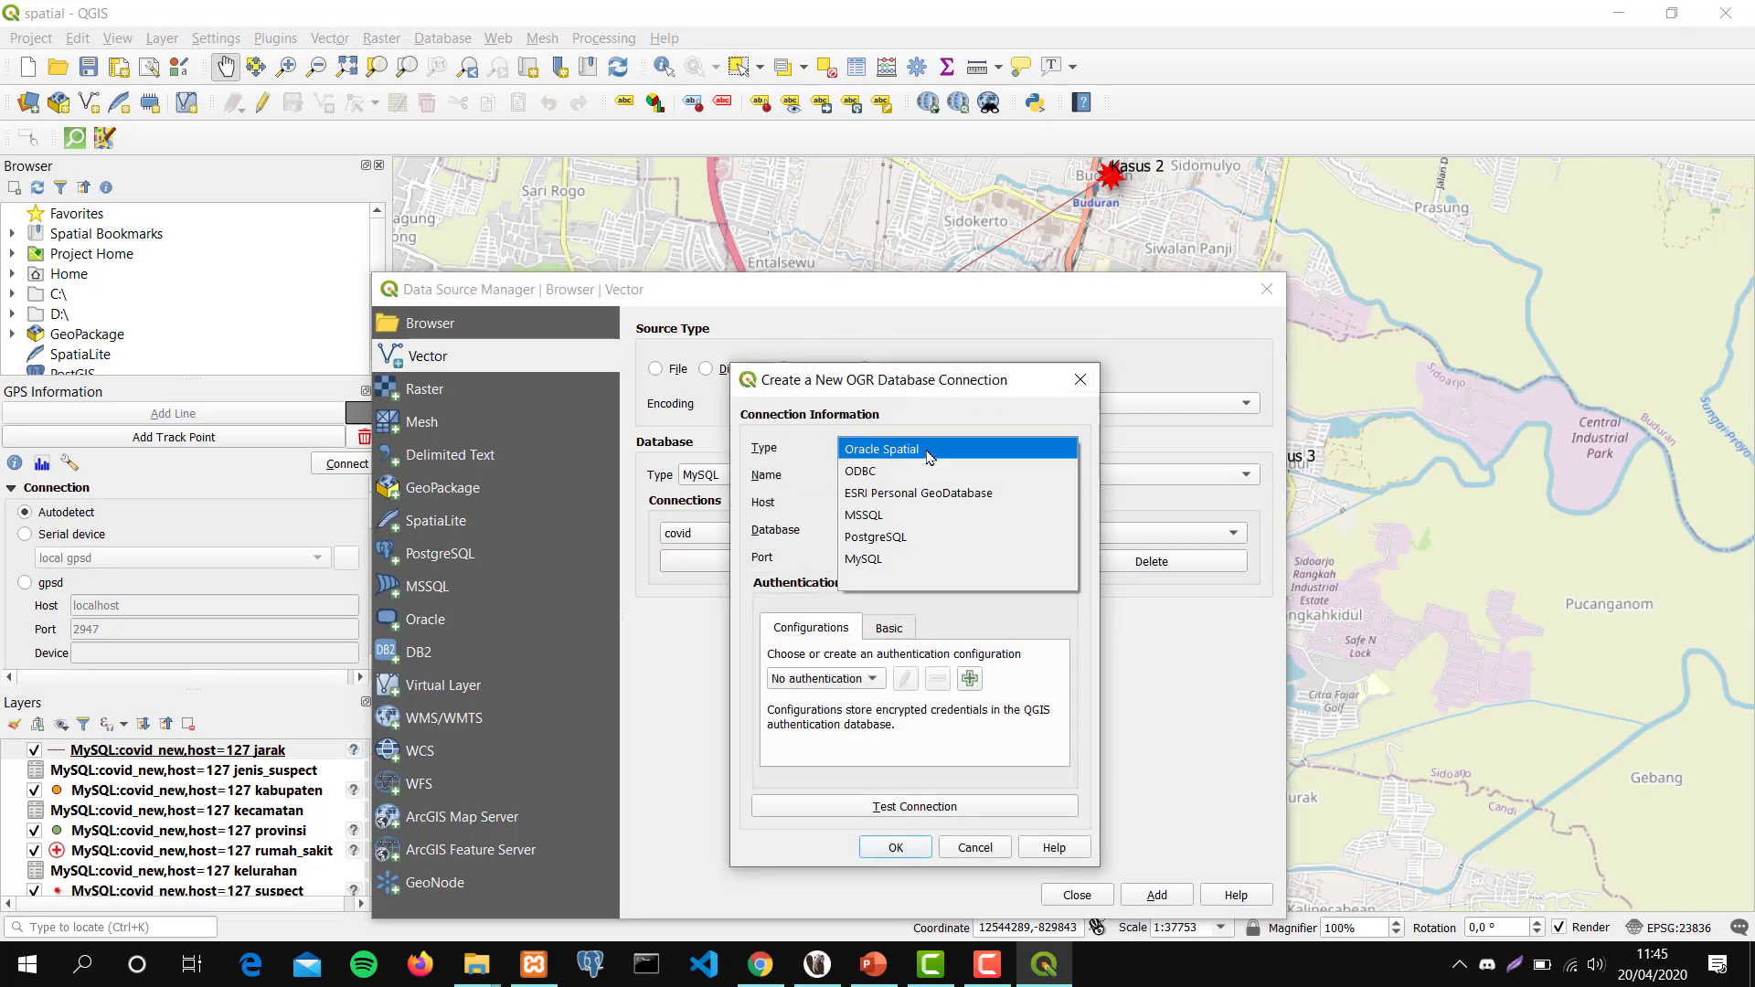
pyautogui.click(923, 559)
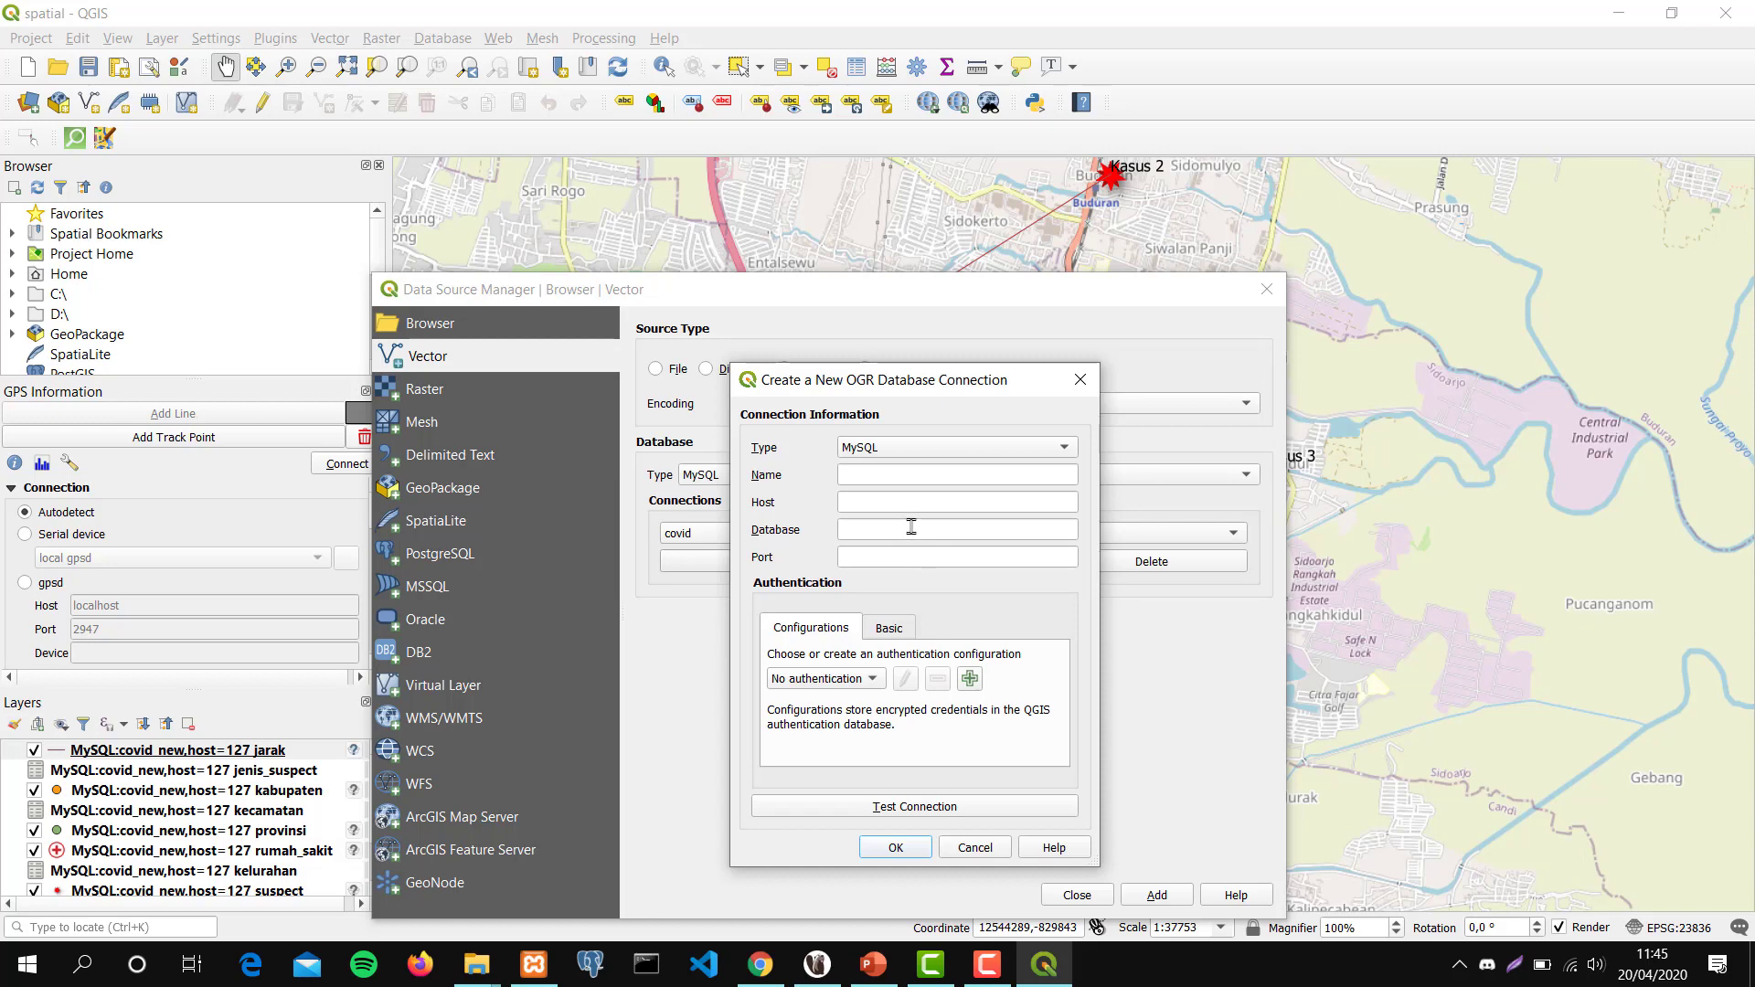
pyautogui.click(878, 484)
pyautogui.press('Tab')
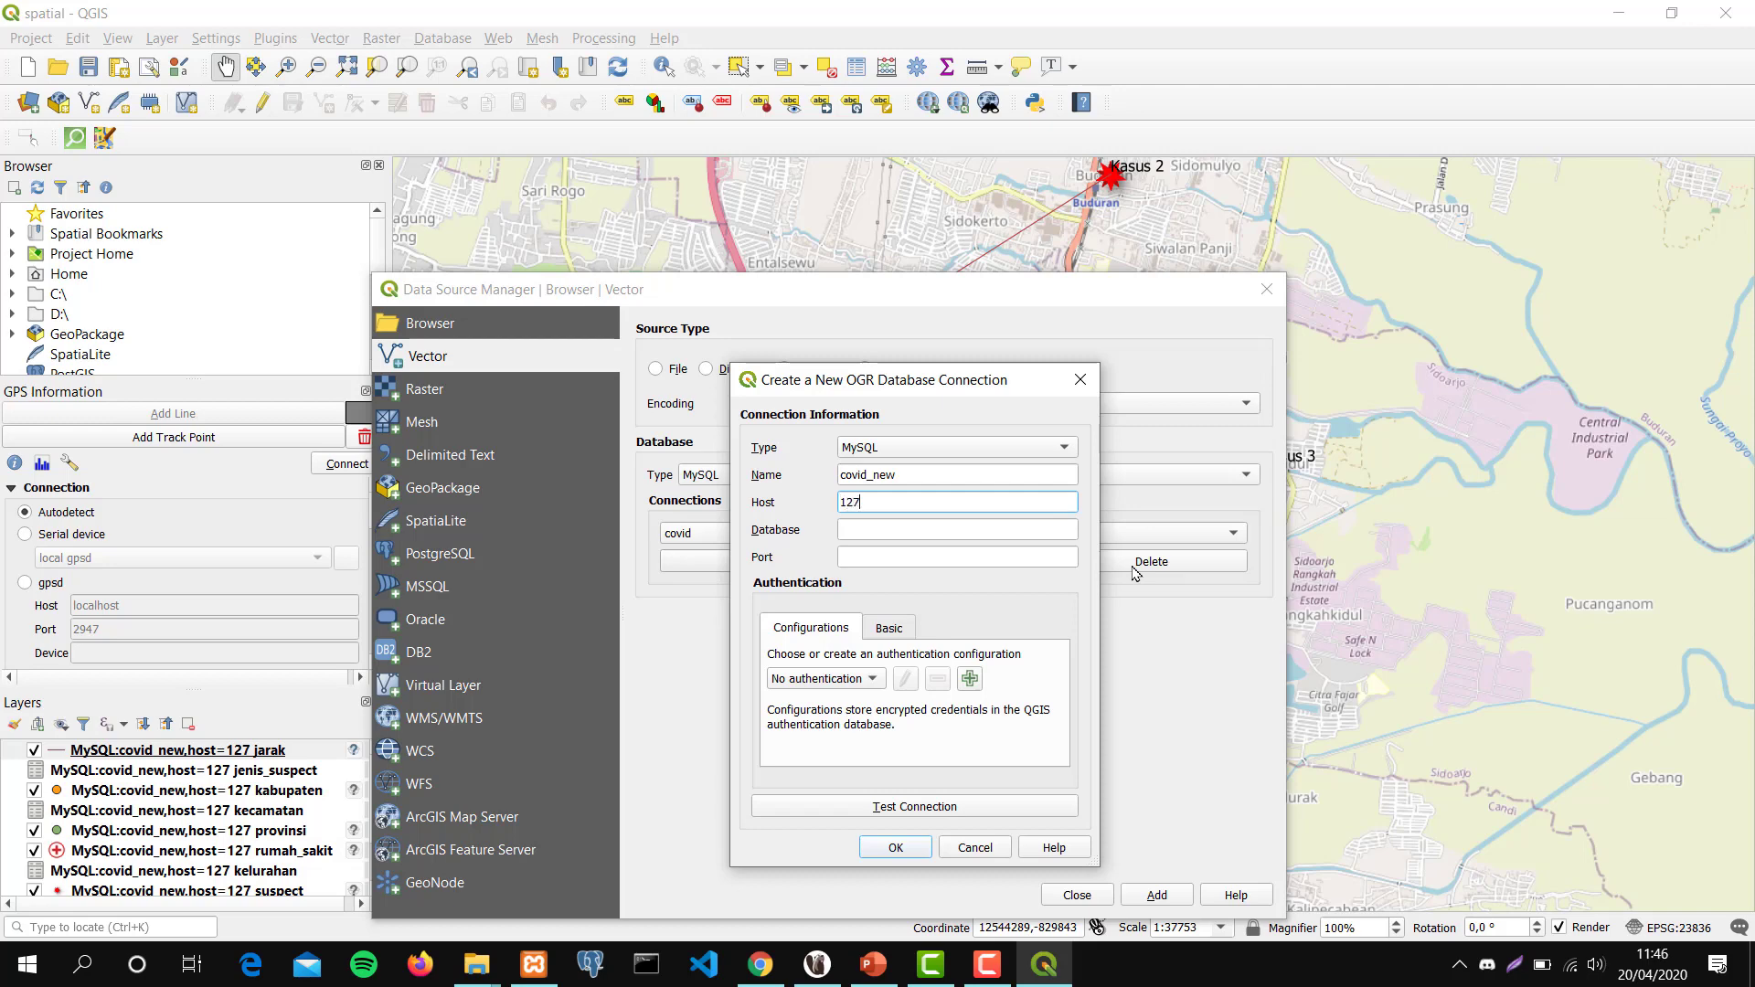
pyautogui.write('127.0.0.1')
pyautogui.press('Tab')
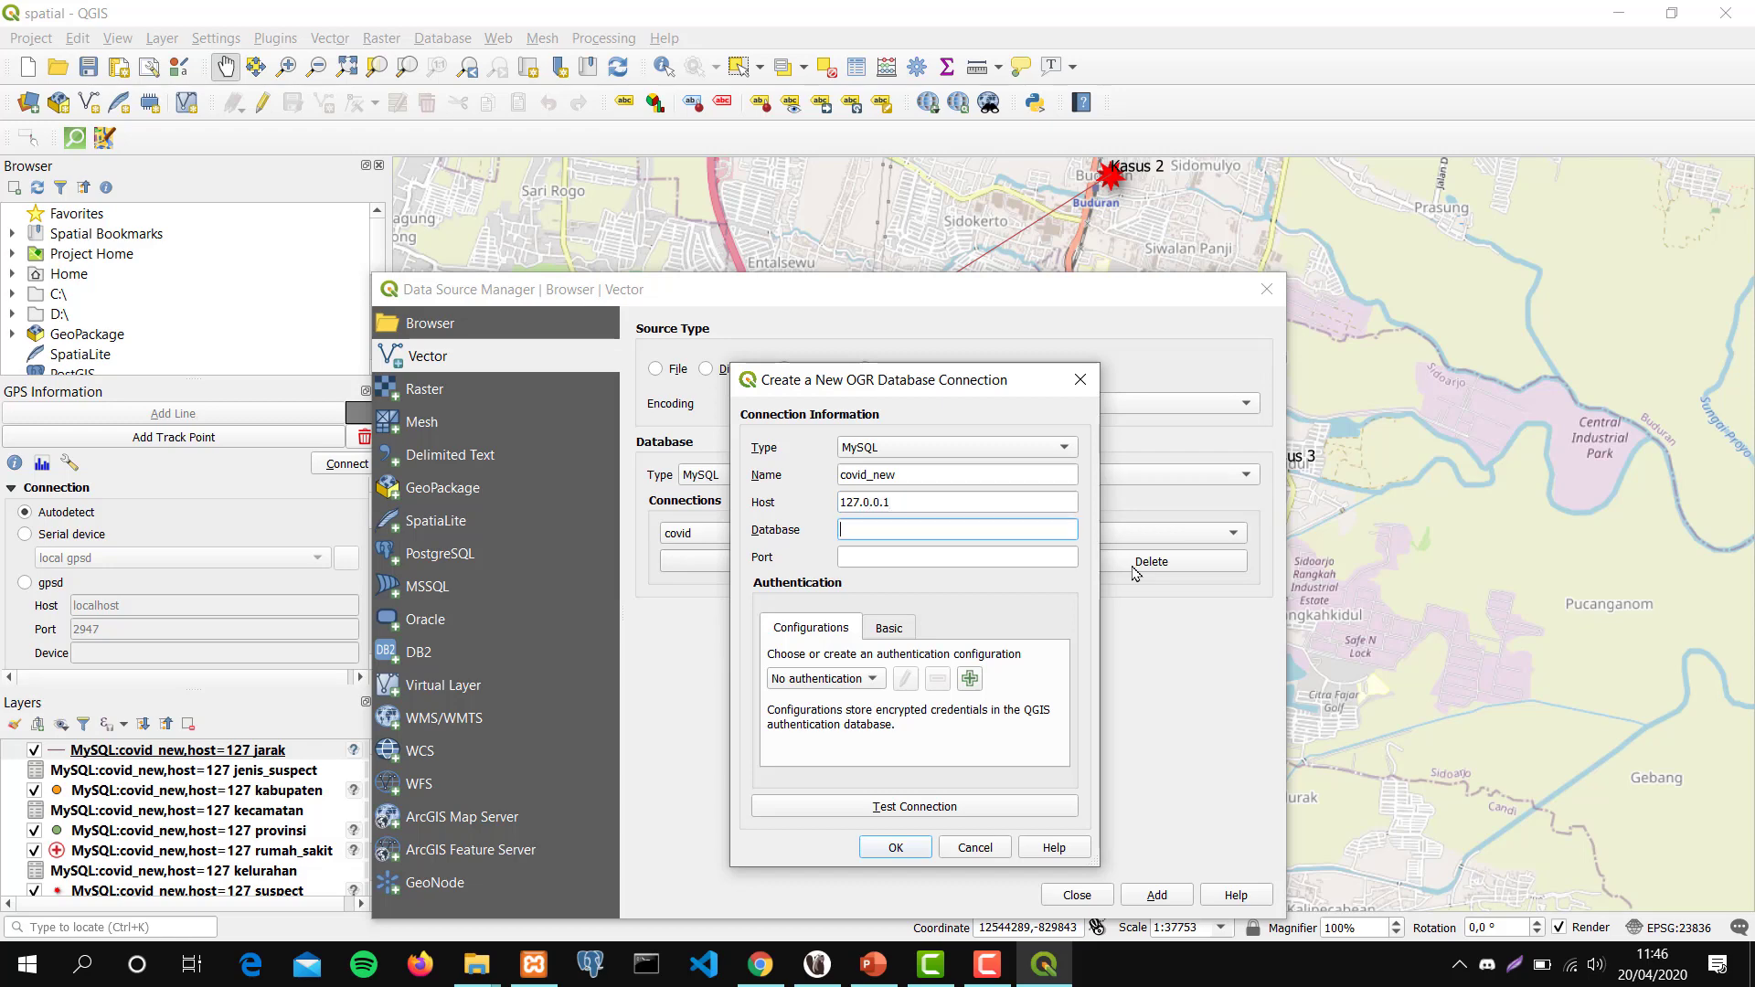
pyautogui.write('covid_new')
pyautogui.press('Tab')
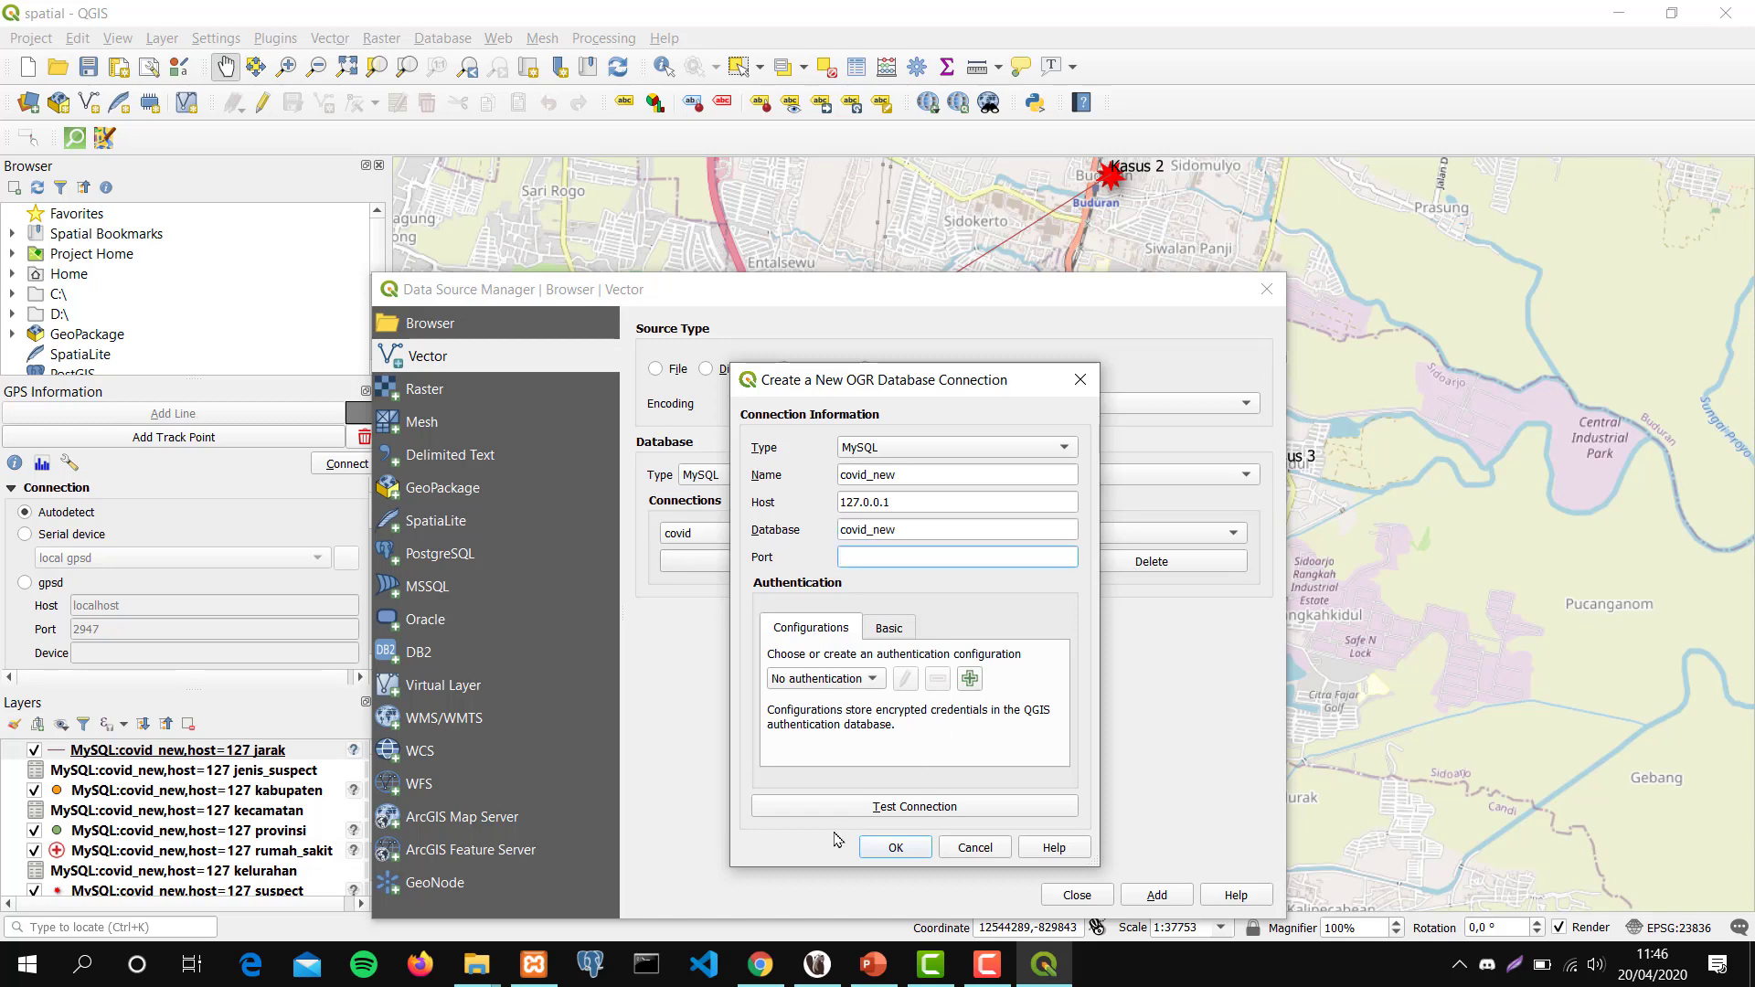
# Check the MySQL port in XAMPP, set the connection's port to 3306, and enter and store root as the basic authentication user name.
pyautogui.click(543, 961)
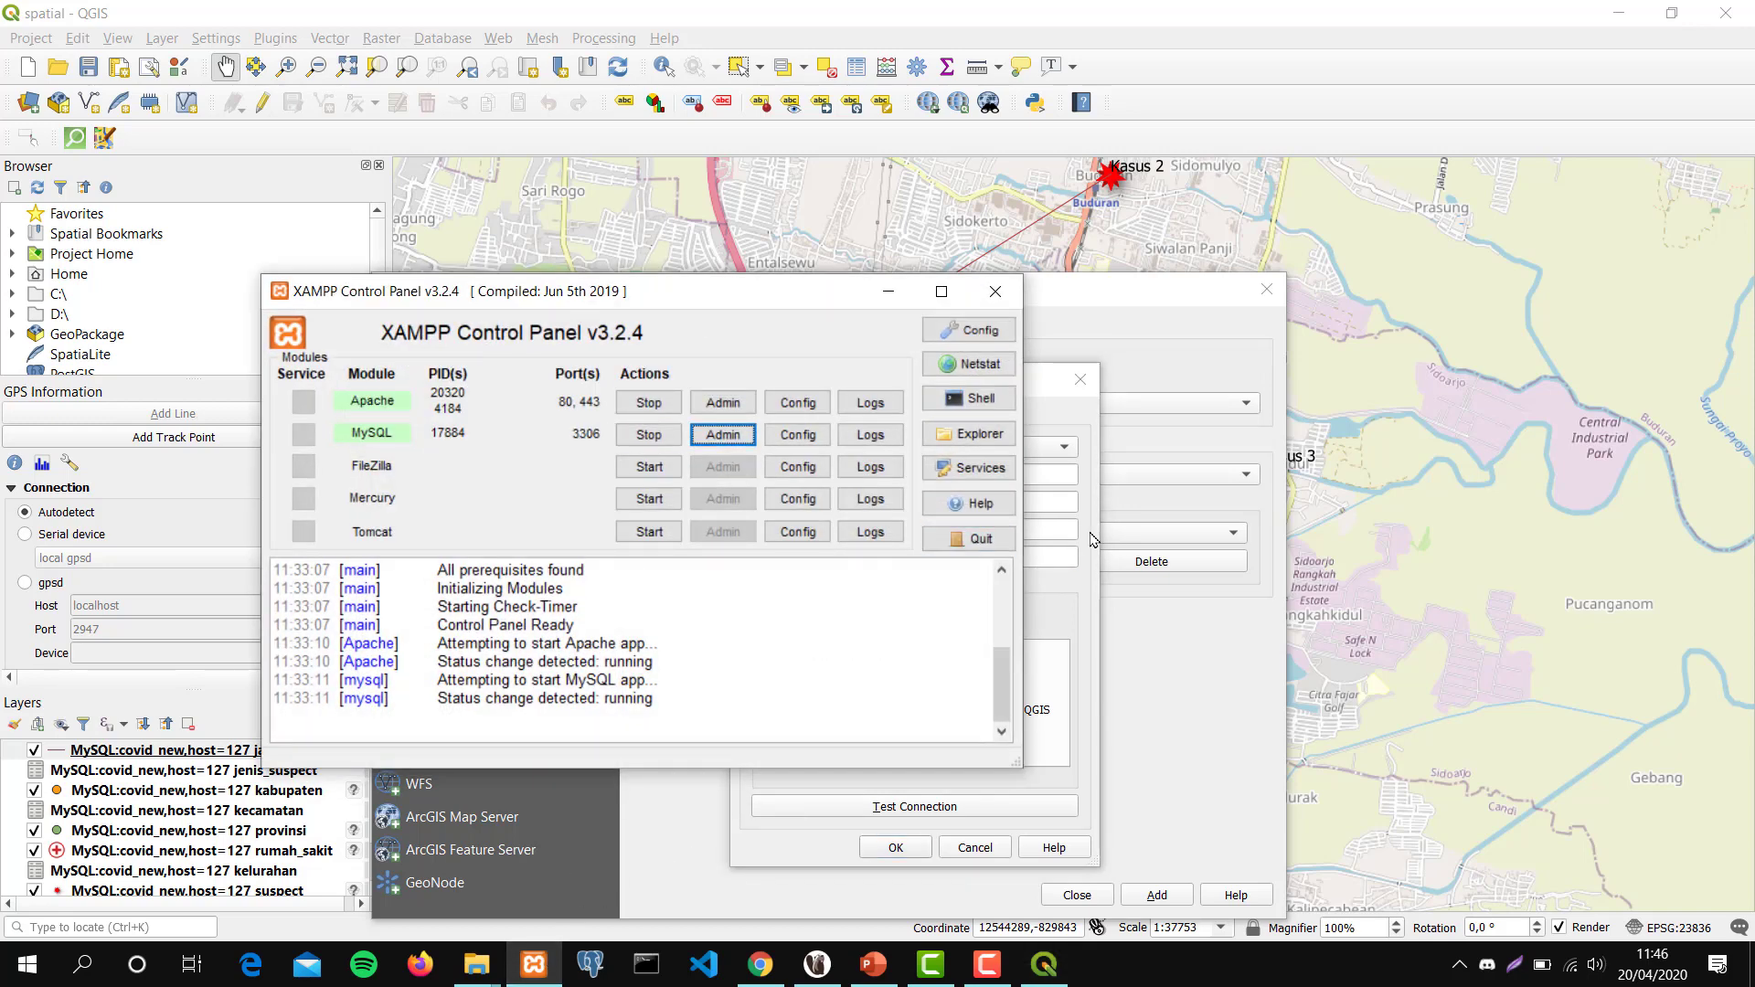
pyautogui.click(1023, 549)
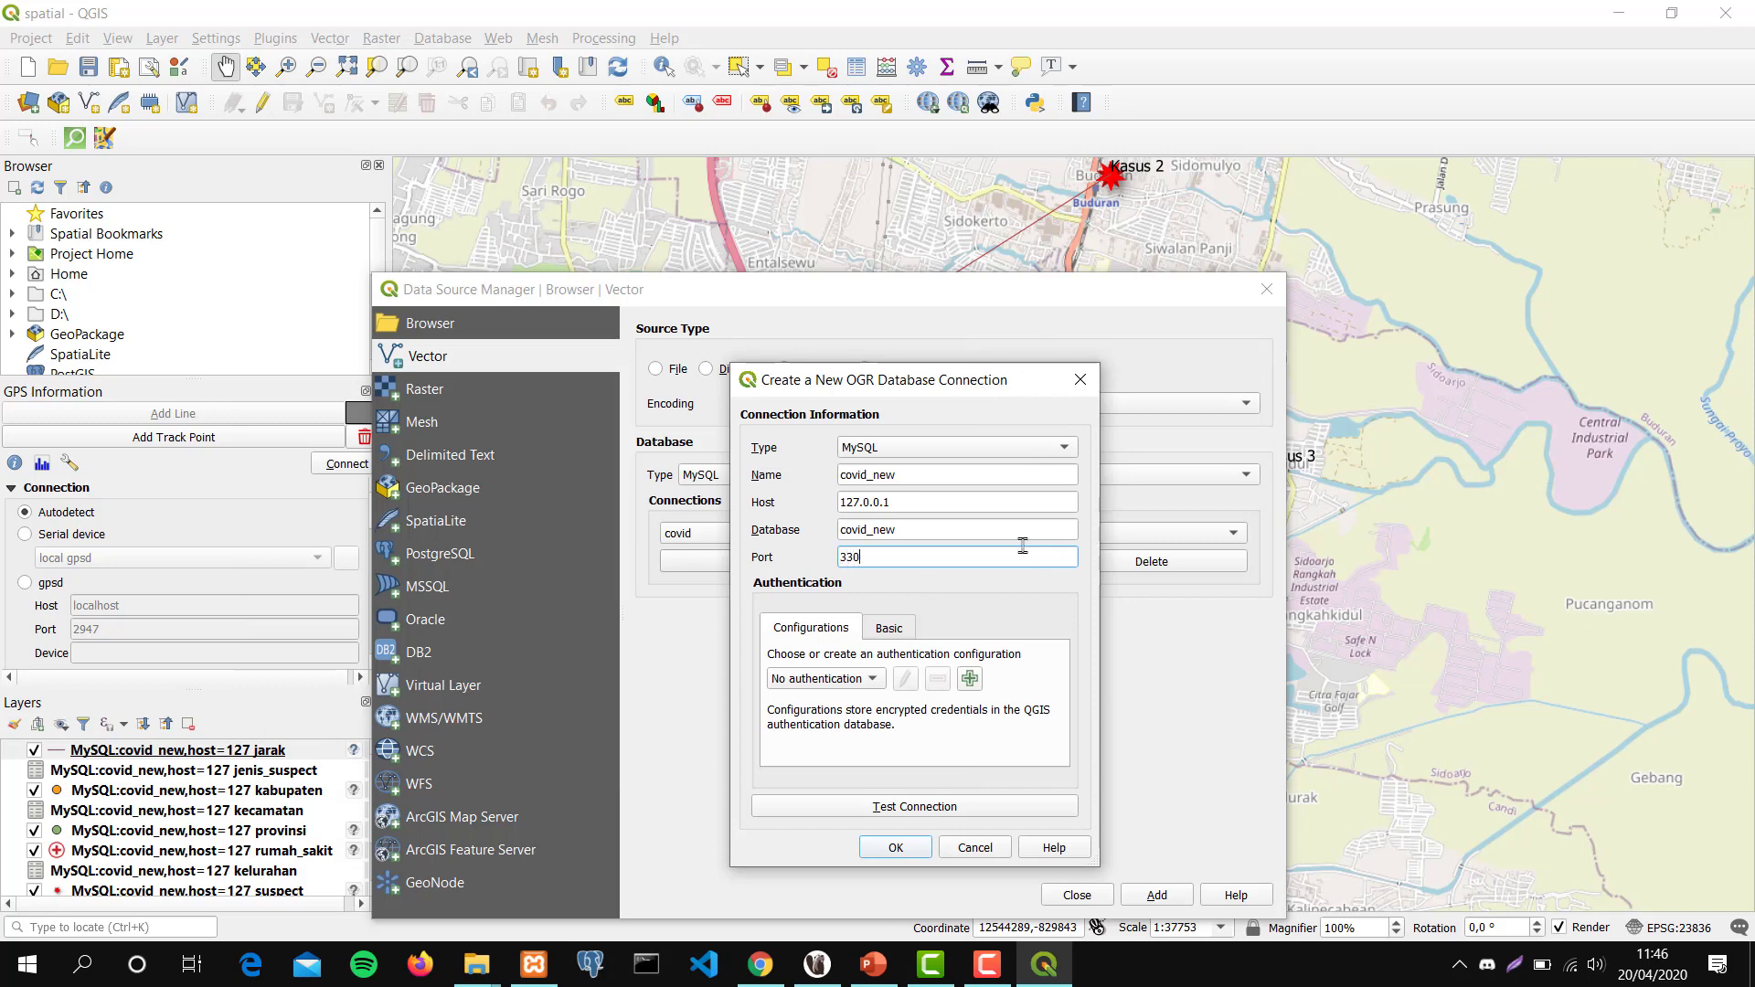
pyautogui.write('3306')
pyautogui.click(898, 637)
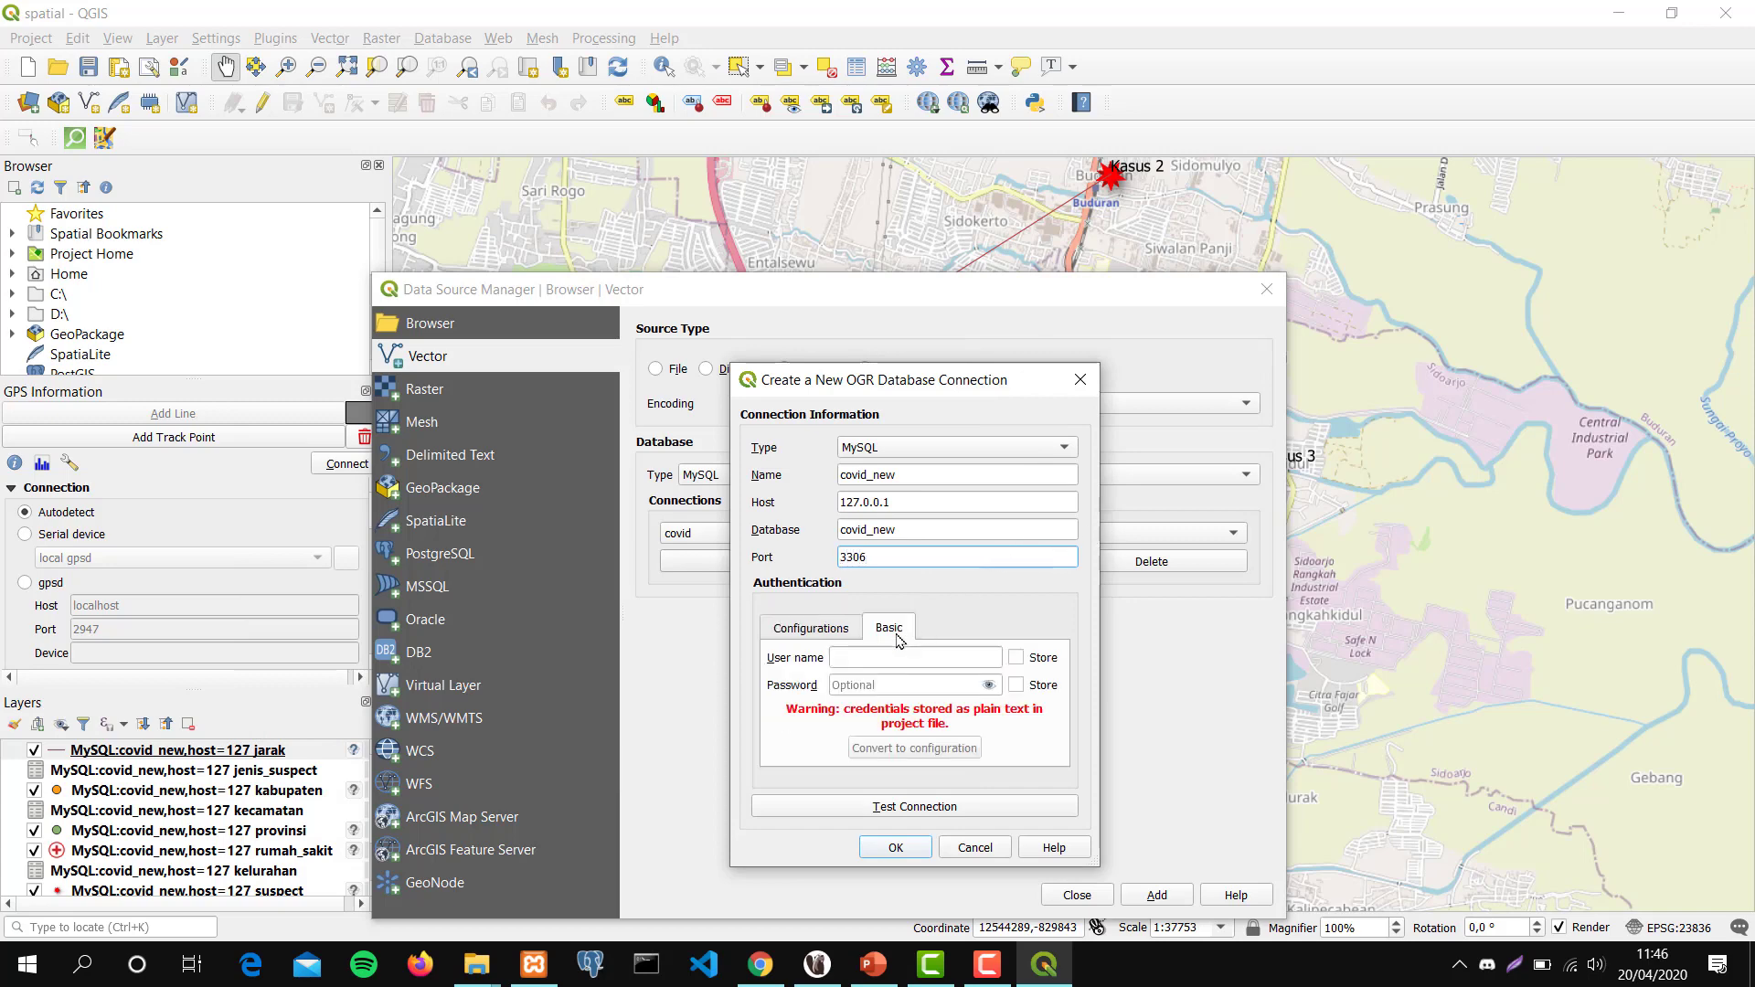
pyautogui.click(902, 659)
pyautogui.write('root')
pyautogui.click(1016, 658)
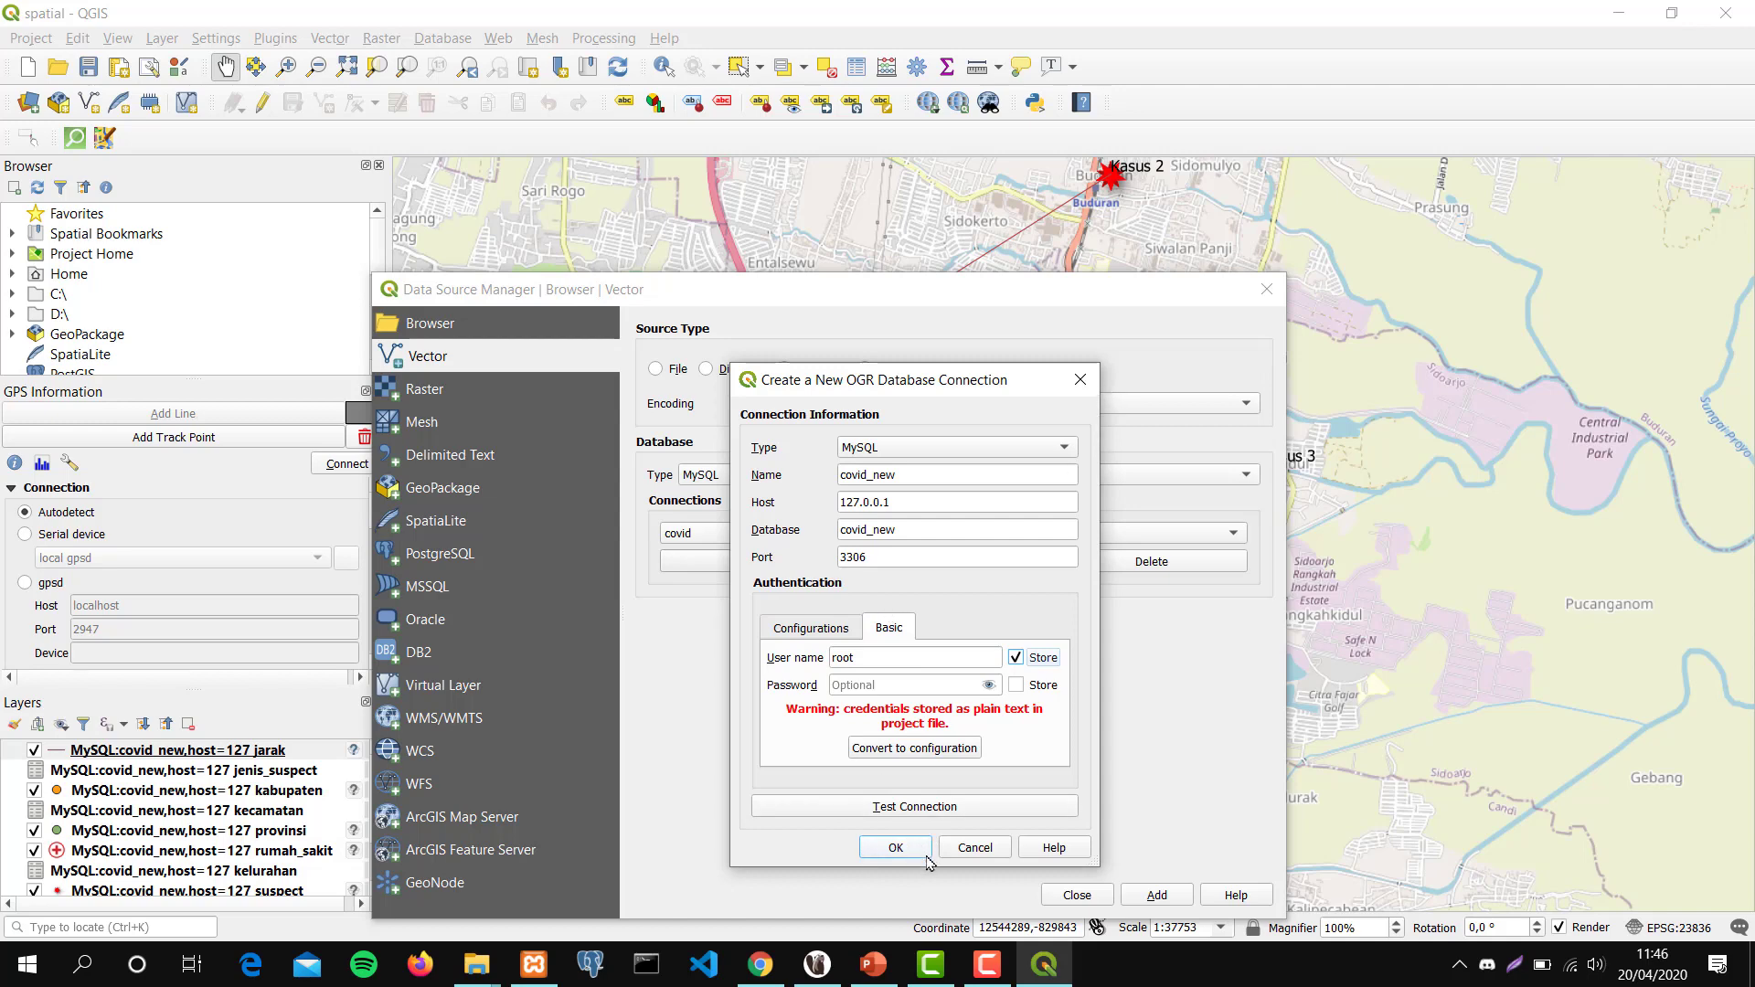
# Try to save the covid_new connection, decline overwriting the existing one and discard the new connection.
pyautogui.click(890, 852)
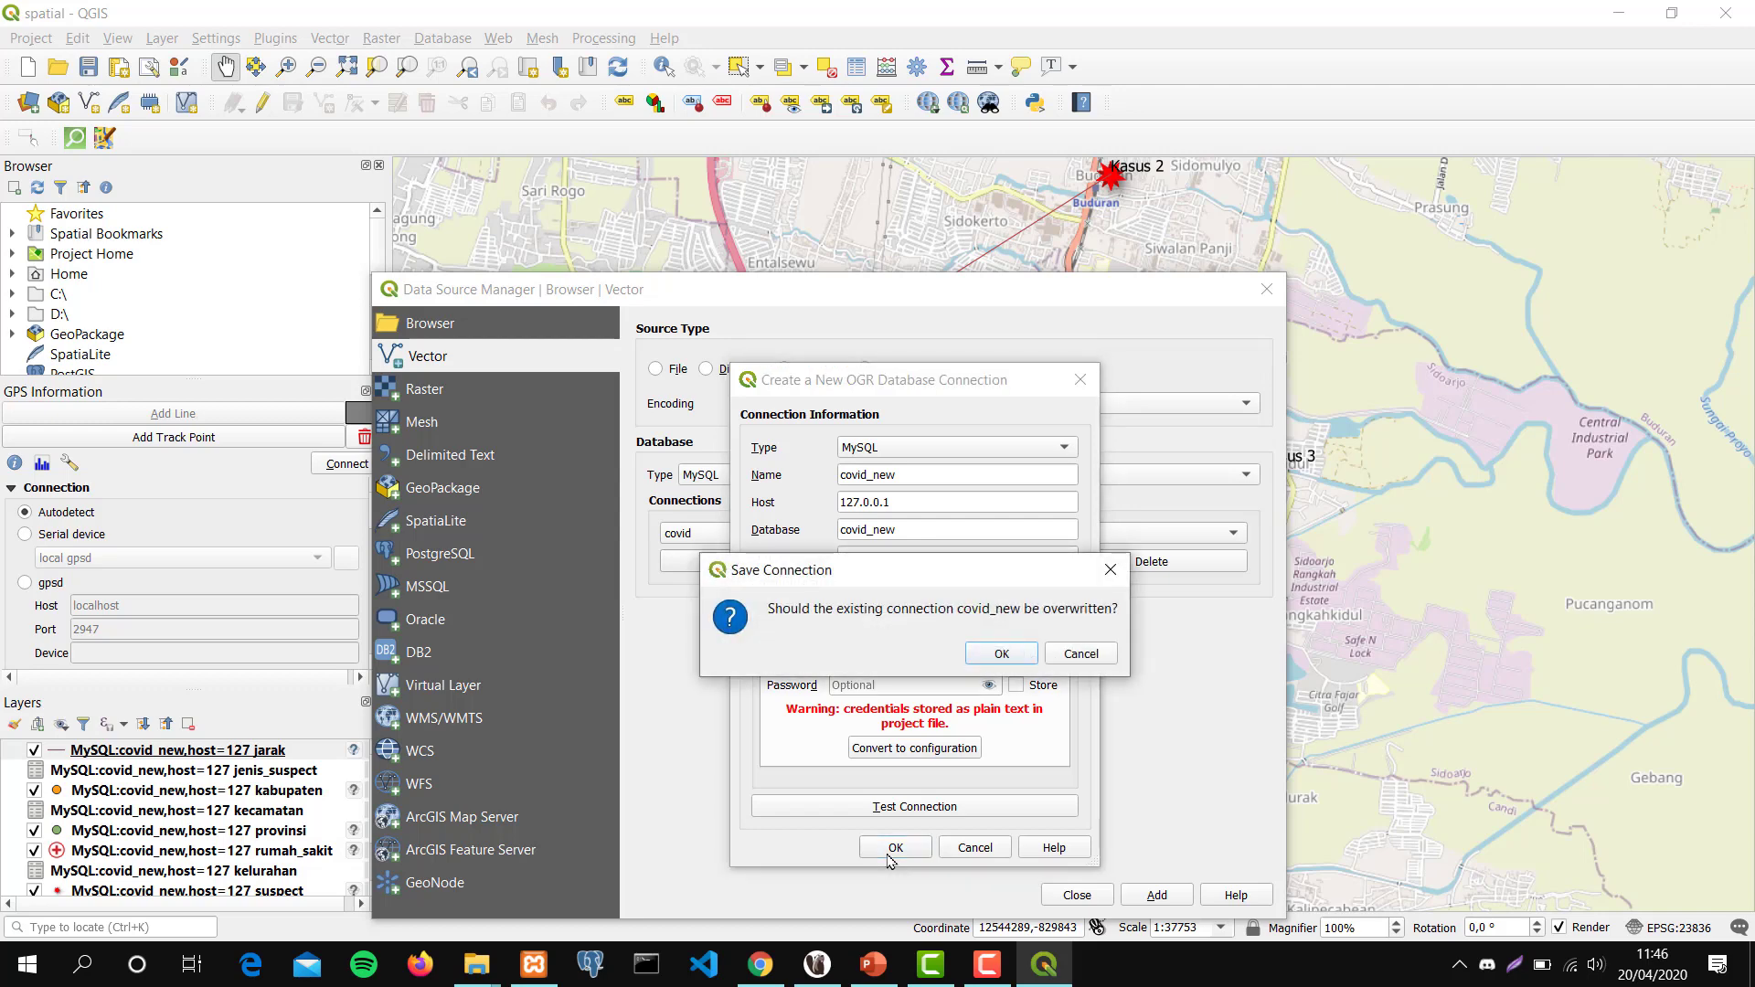
pyautogui.click(1079, 655)
pyautogui.click(1081, 379)
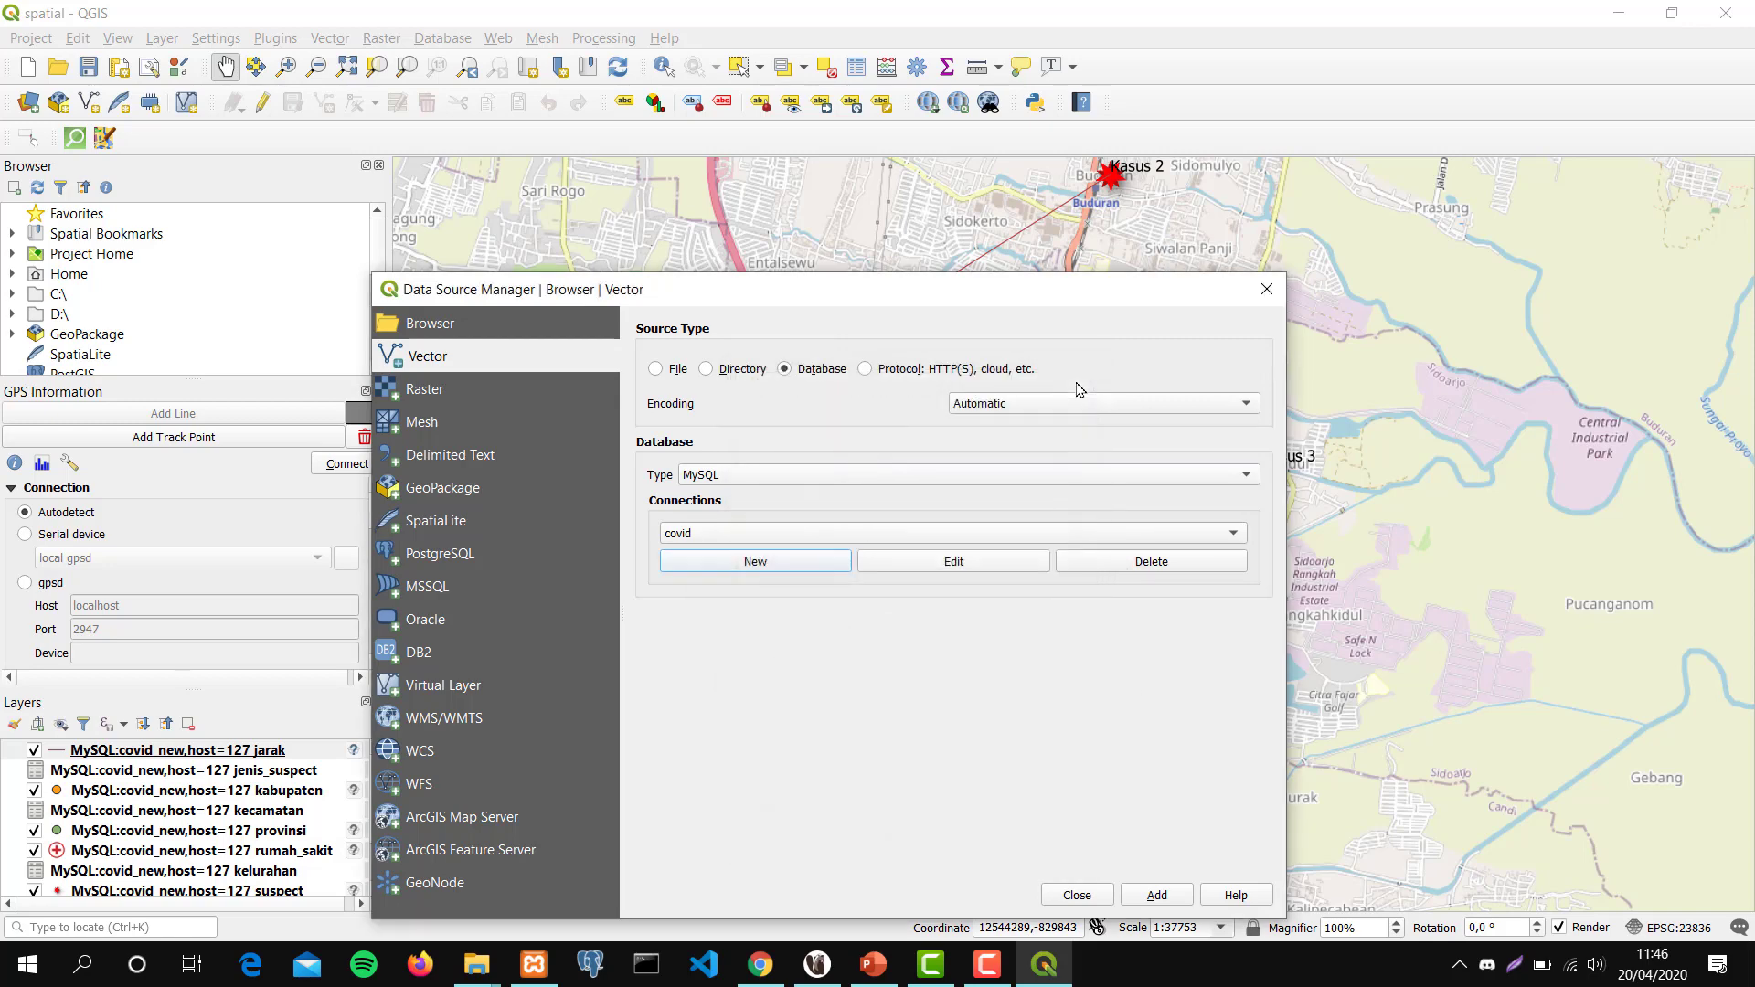
# Try to add layers from the covid connection, and list the covid_new connection's layers using a blank root password.
pyautogui.click(1155, 896)
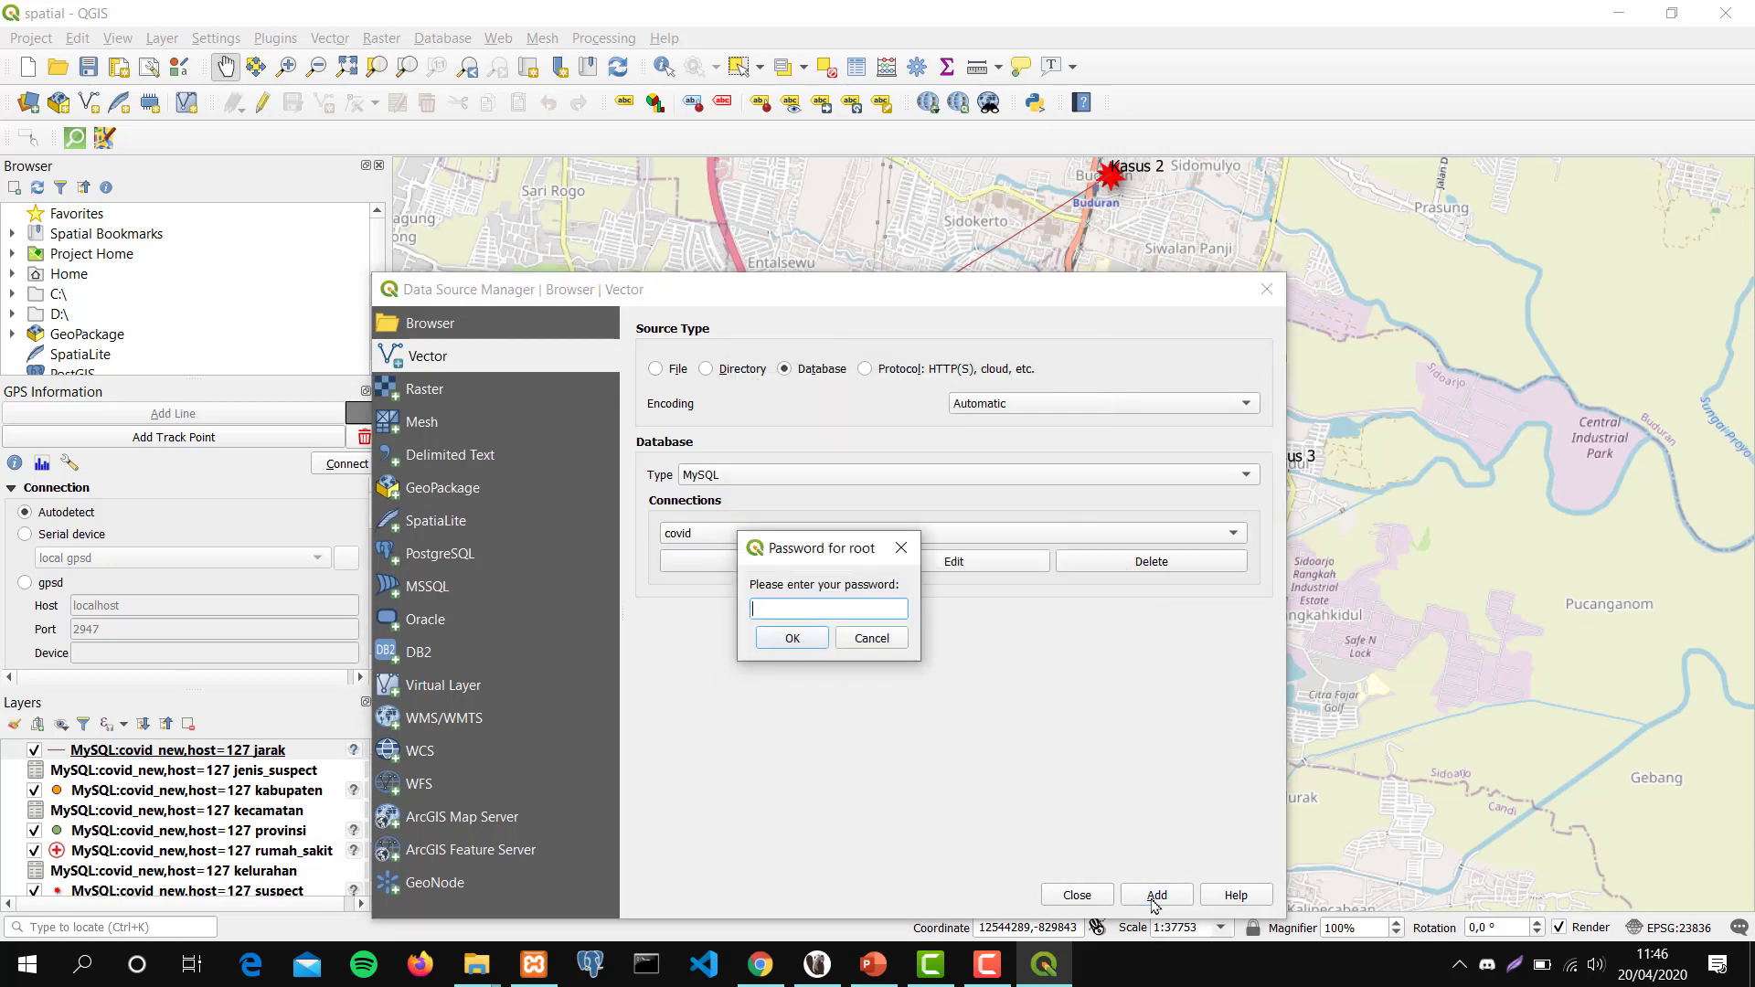
pyautogui.click(803, 642)
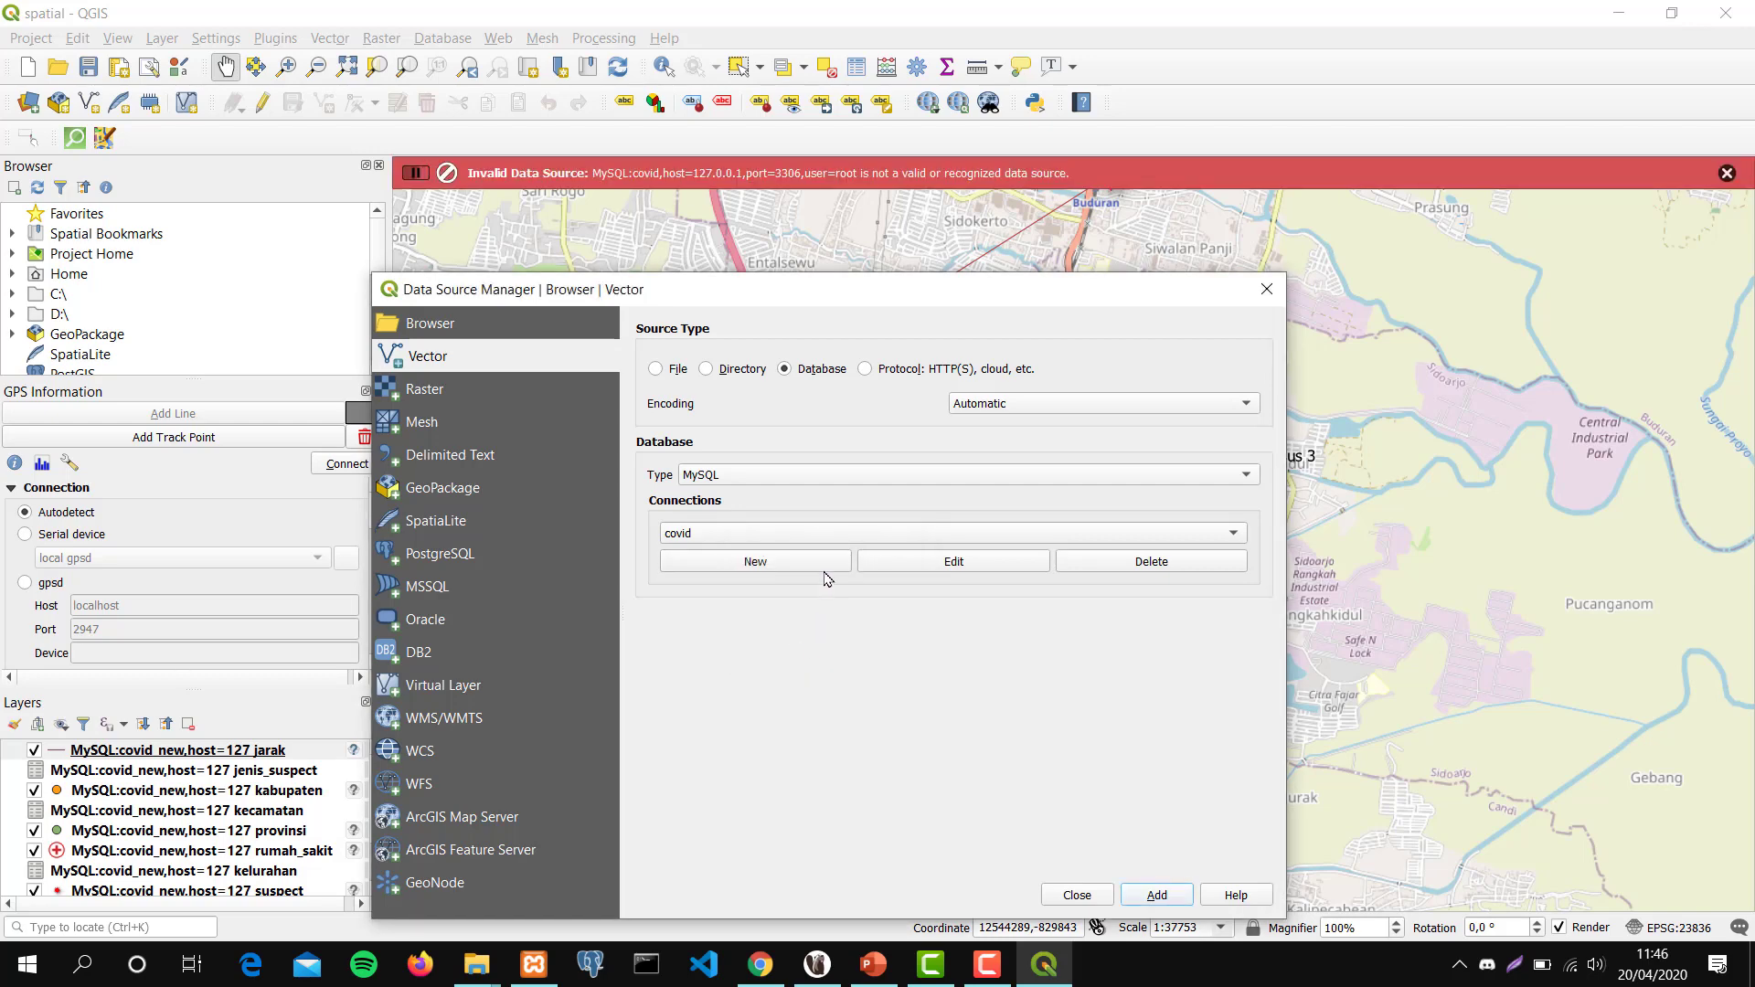
pyautogui.click(826, 534)
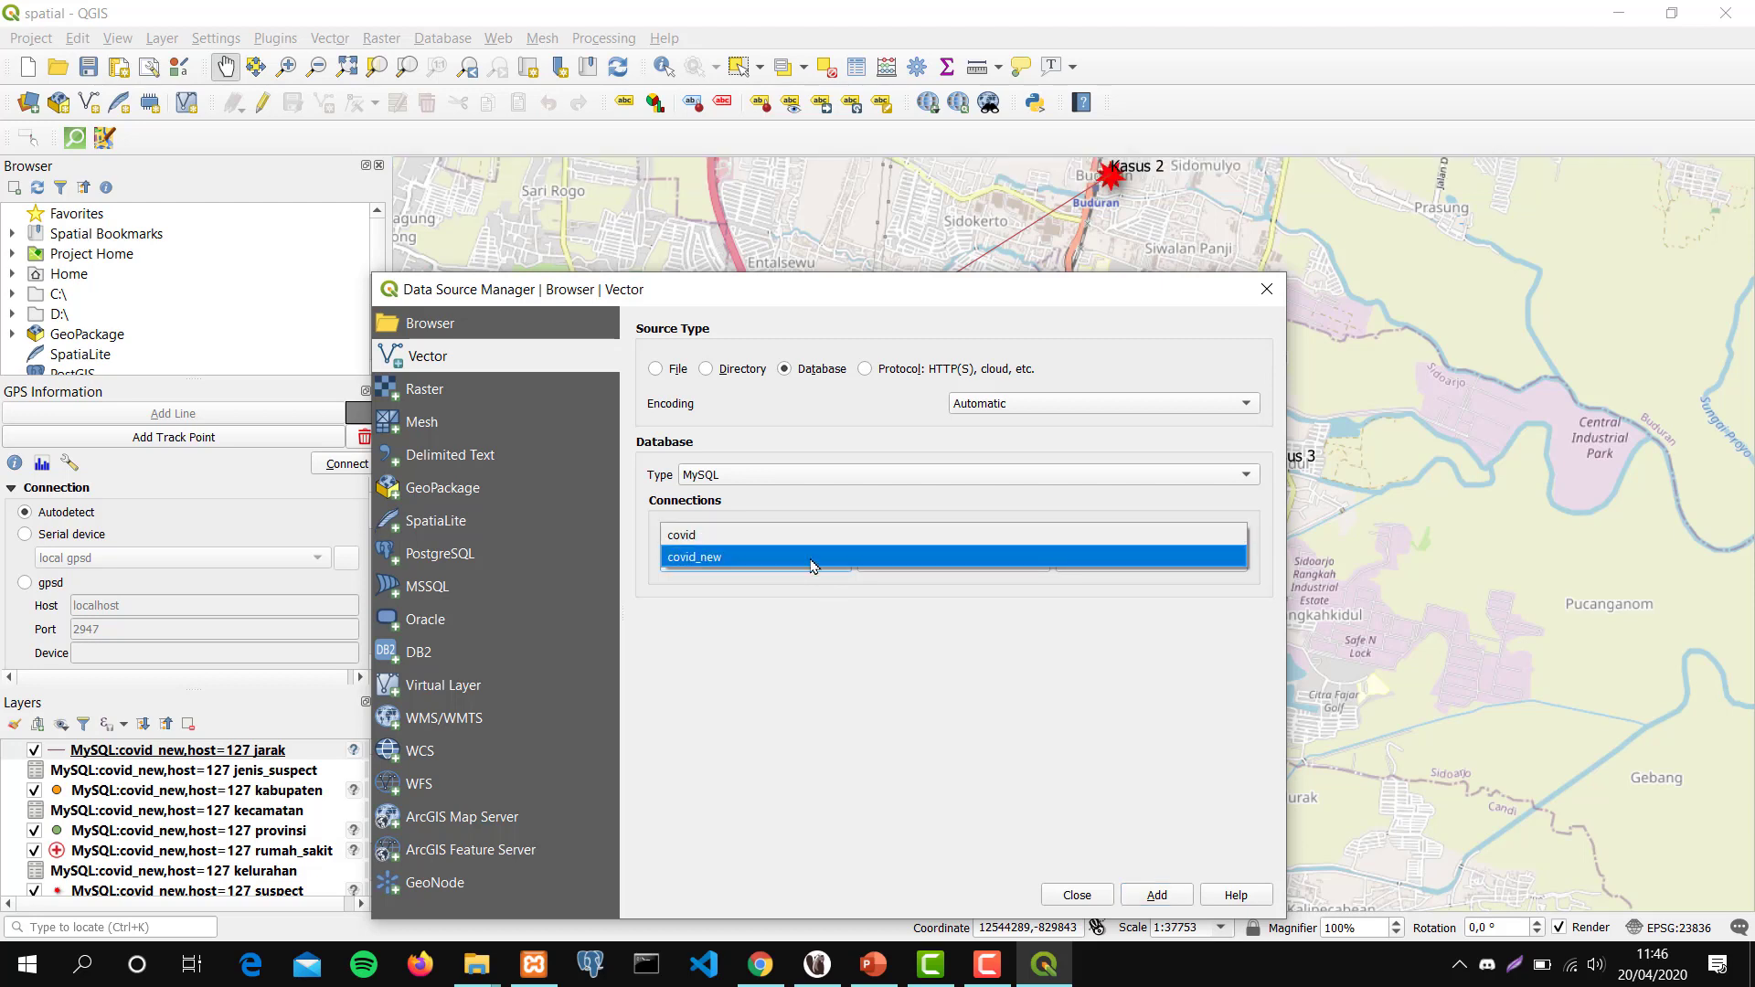
pyautogui.click(810, 558)
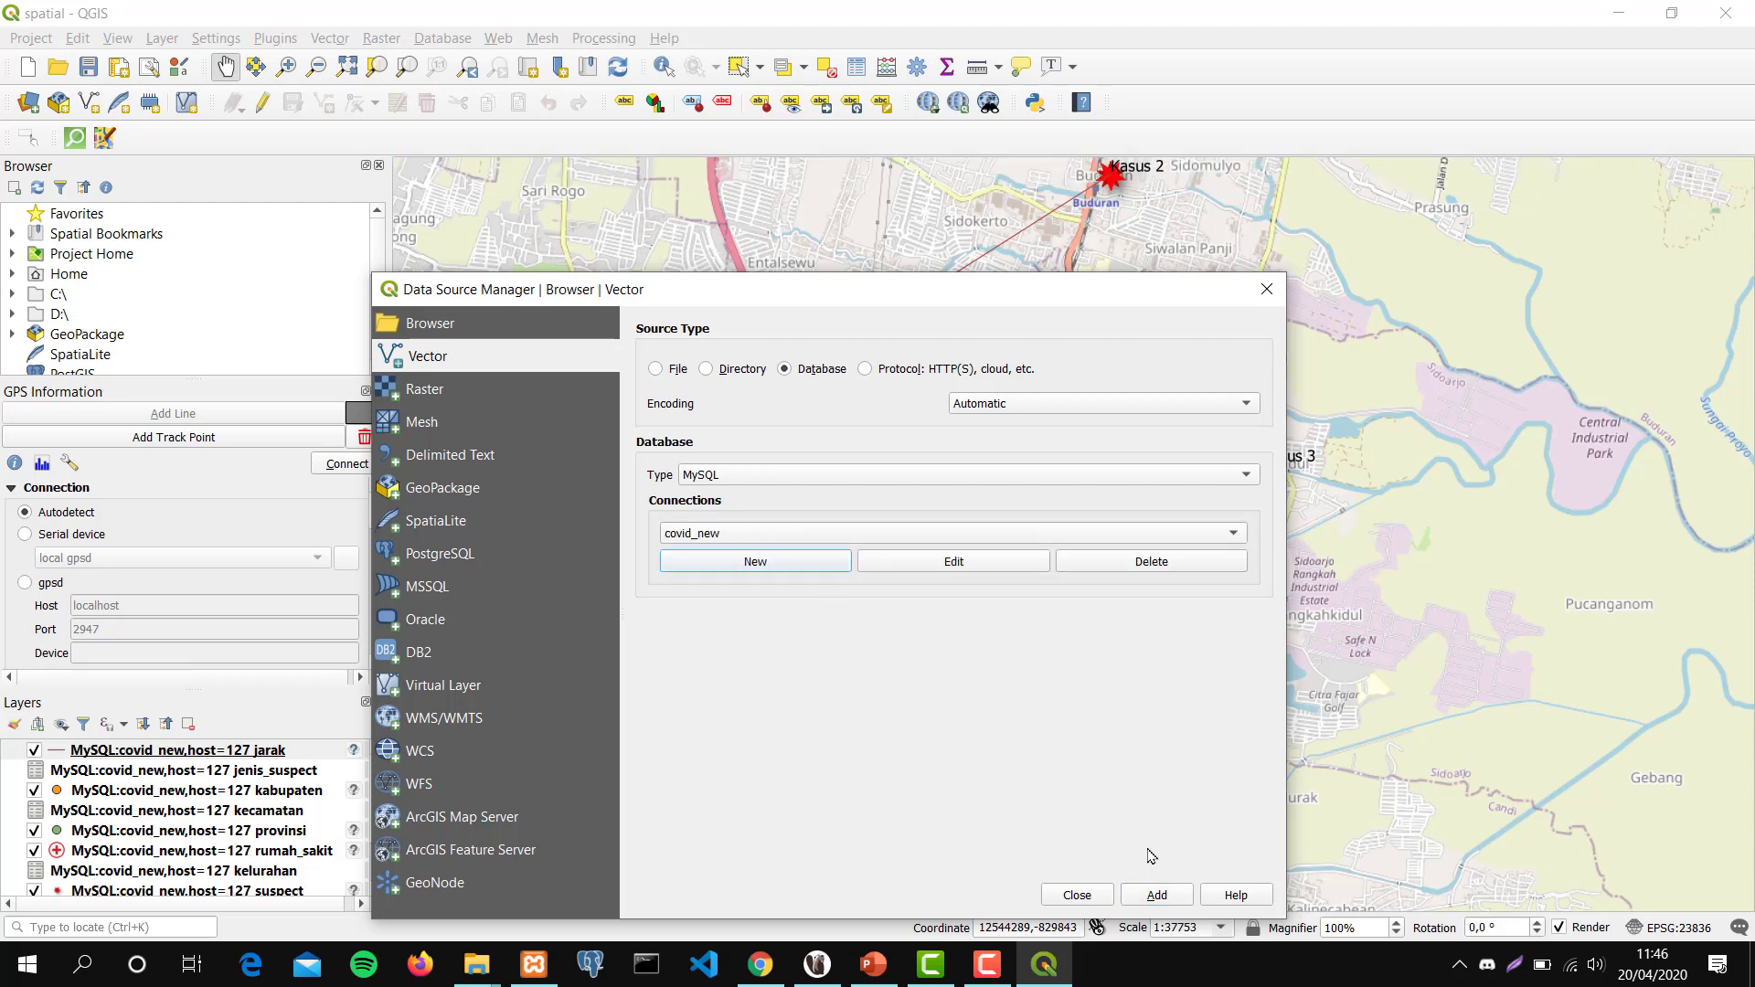
pyautogui.click(1159, 897)
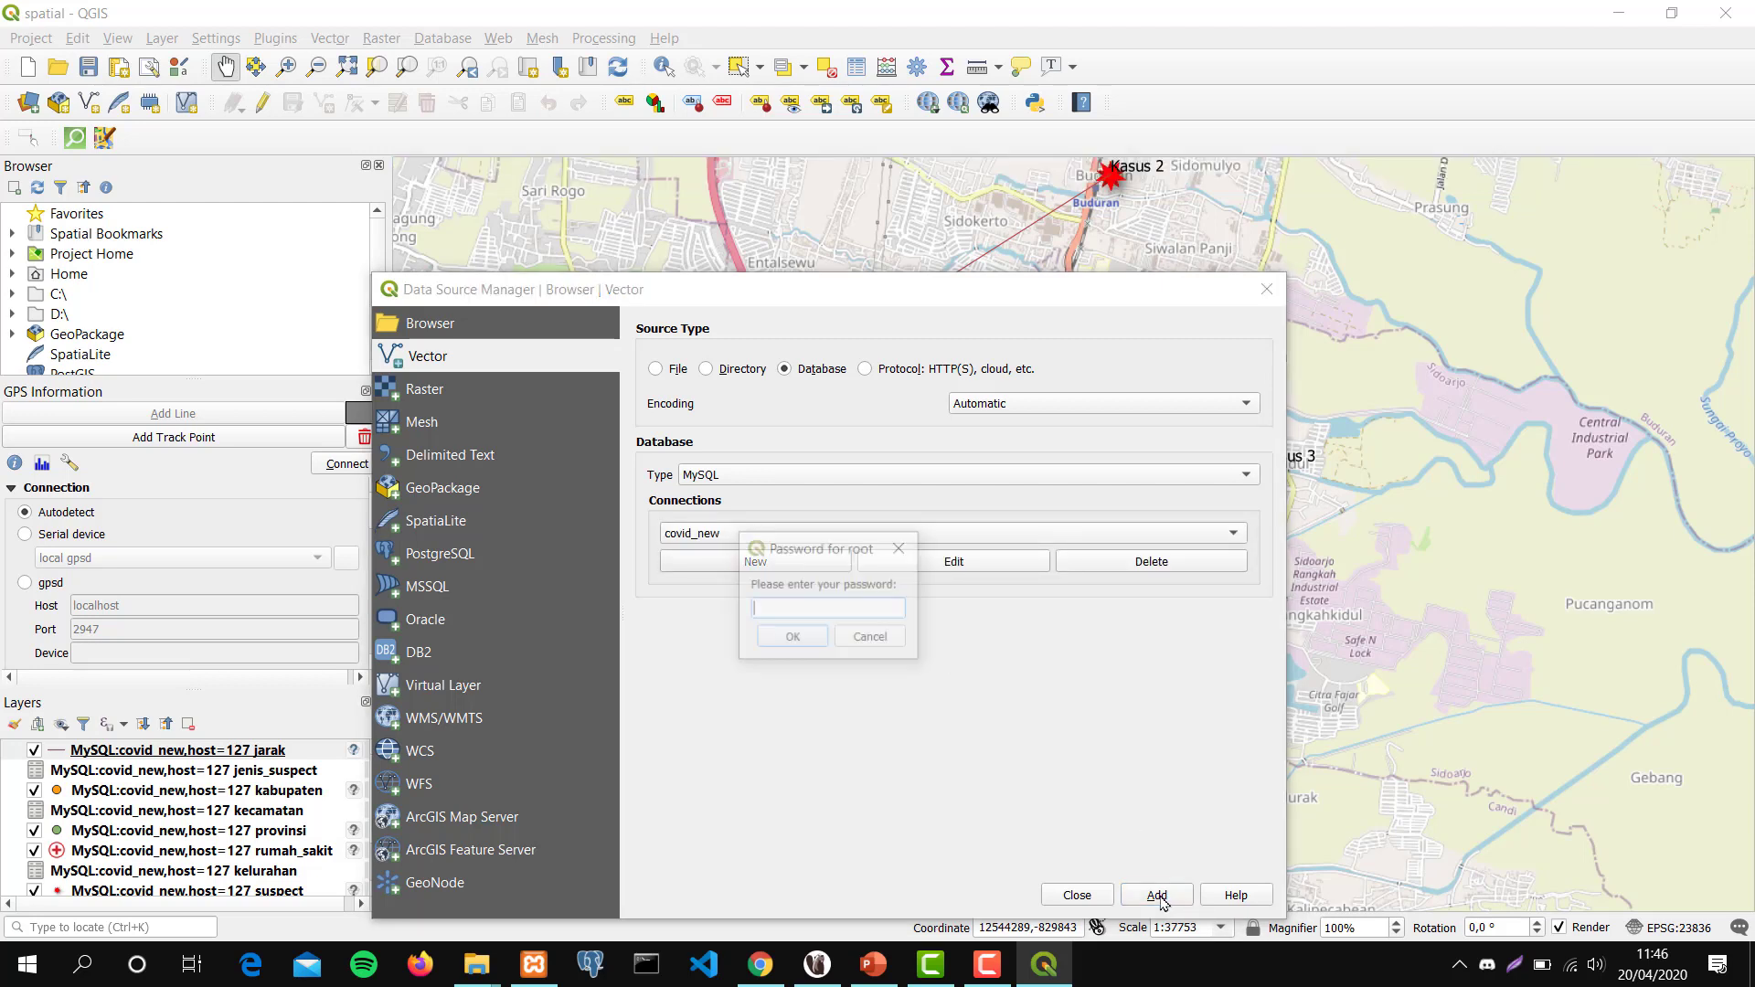
pyautogui.click(804, 640)
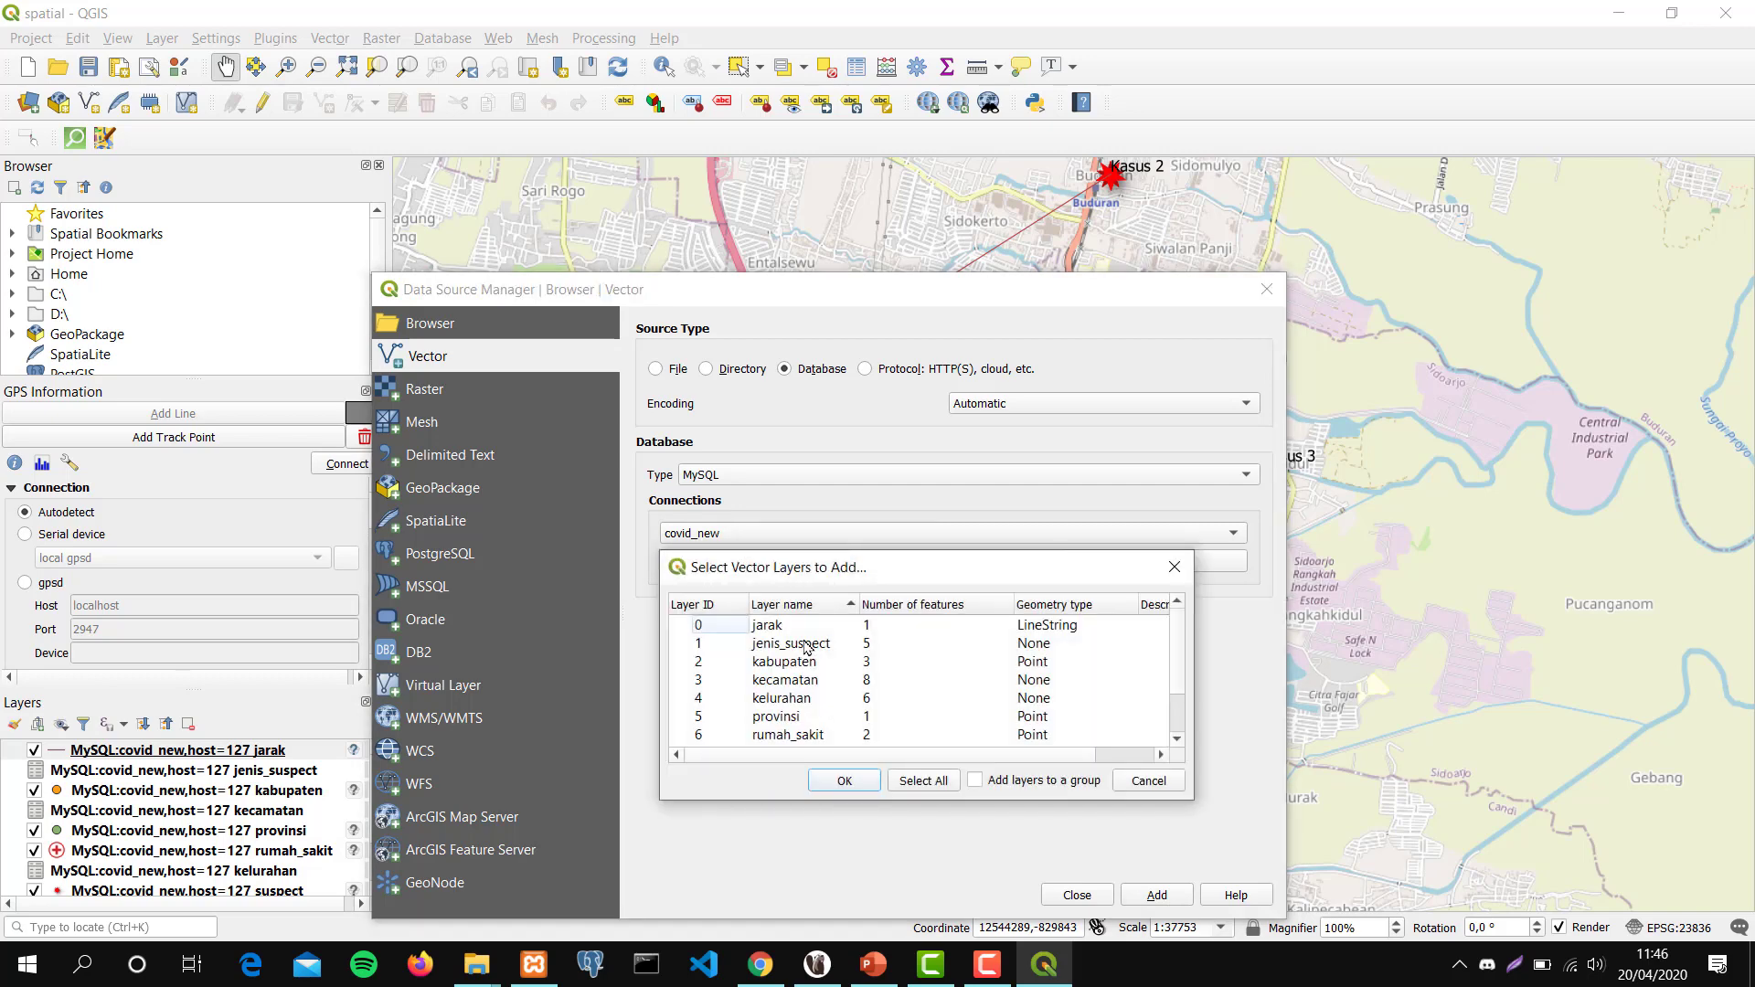
# Select all covid_new vector layers, review the list down to wilayah_terdampak, and close the data source dialogs without adding them.
pyautogui.click(807, 645)
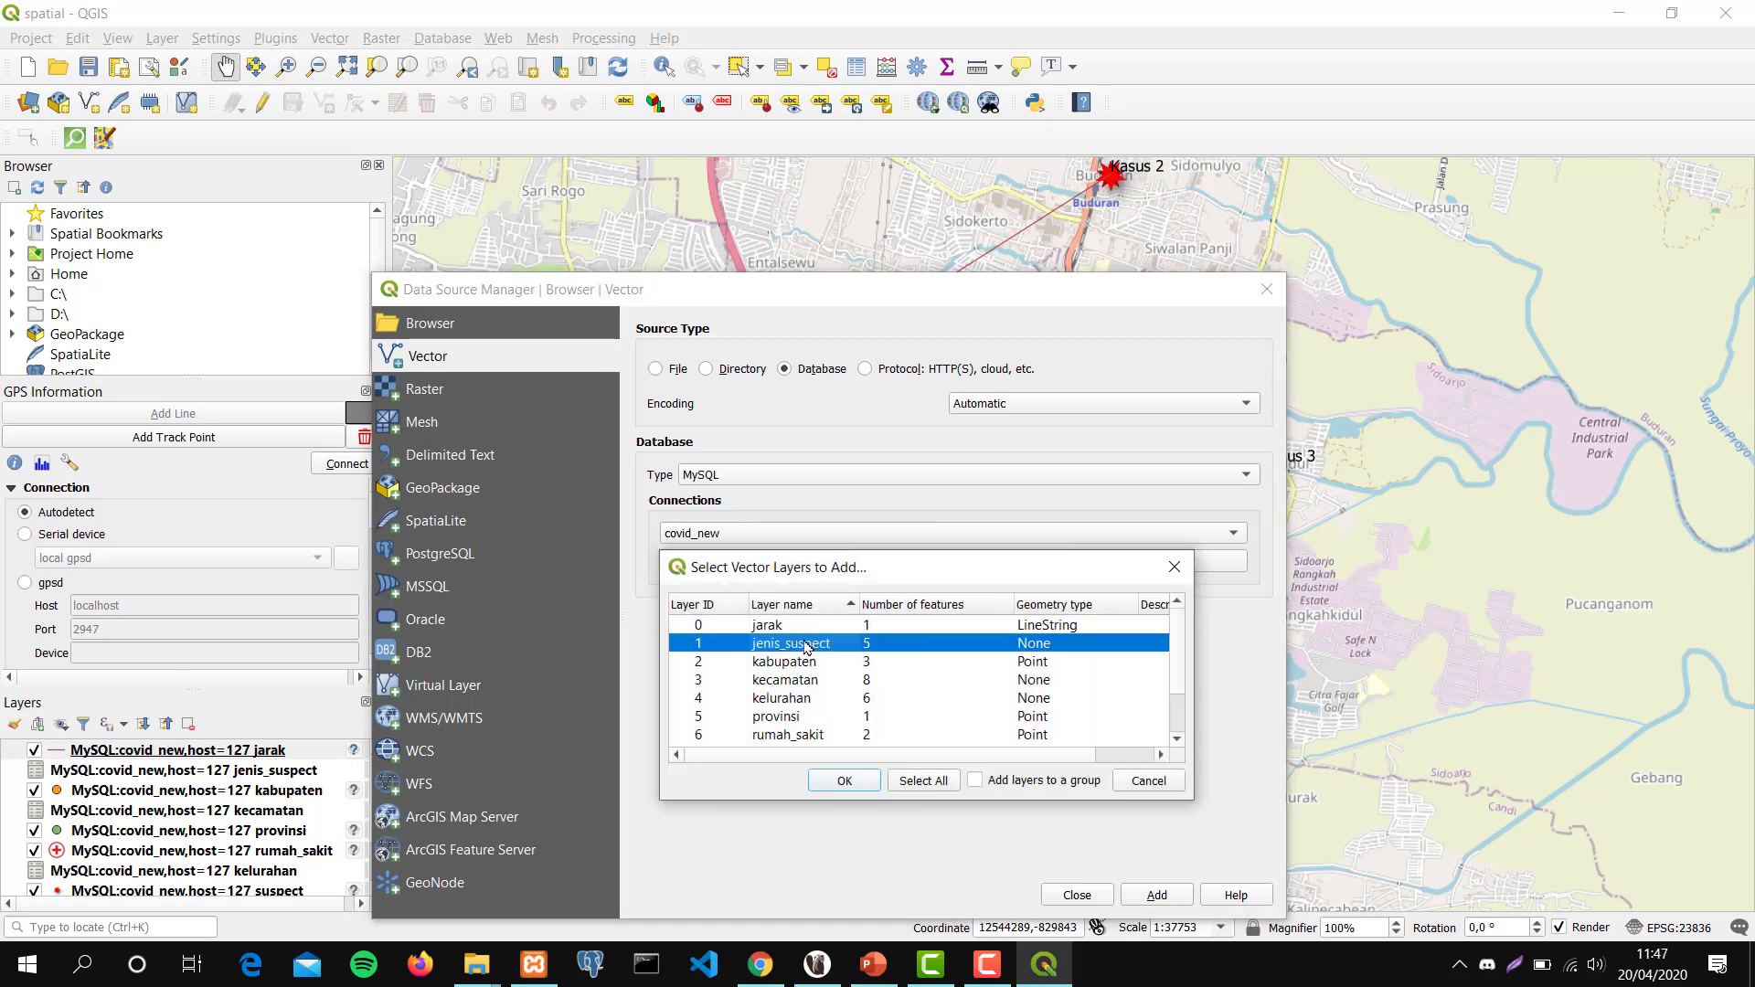
pyautogui.hotkey('ctrl', 'a')
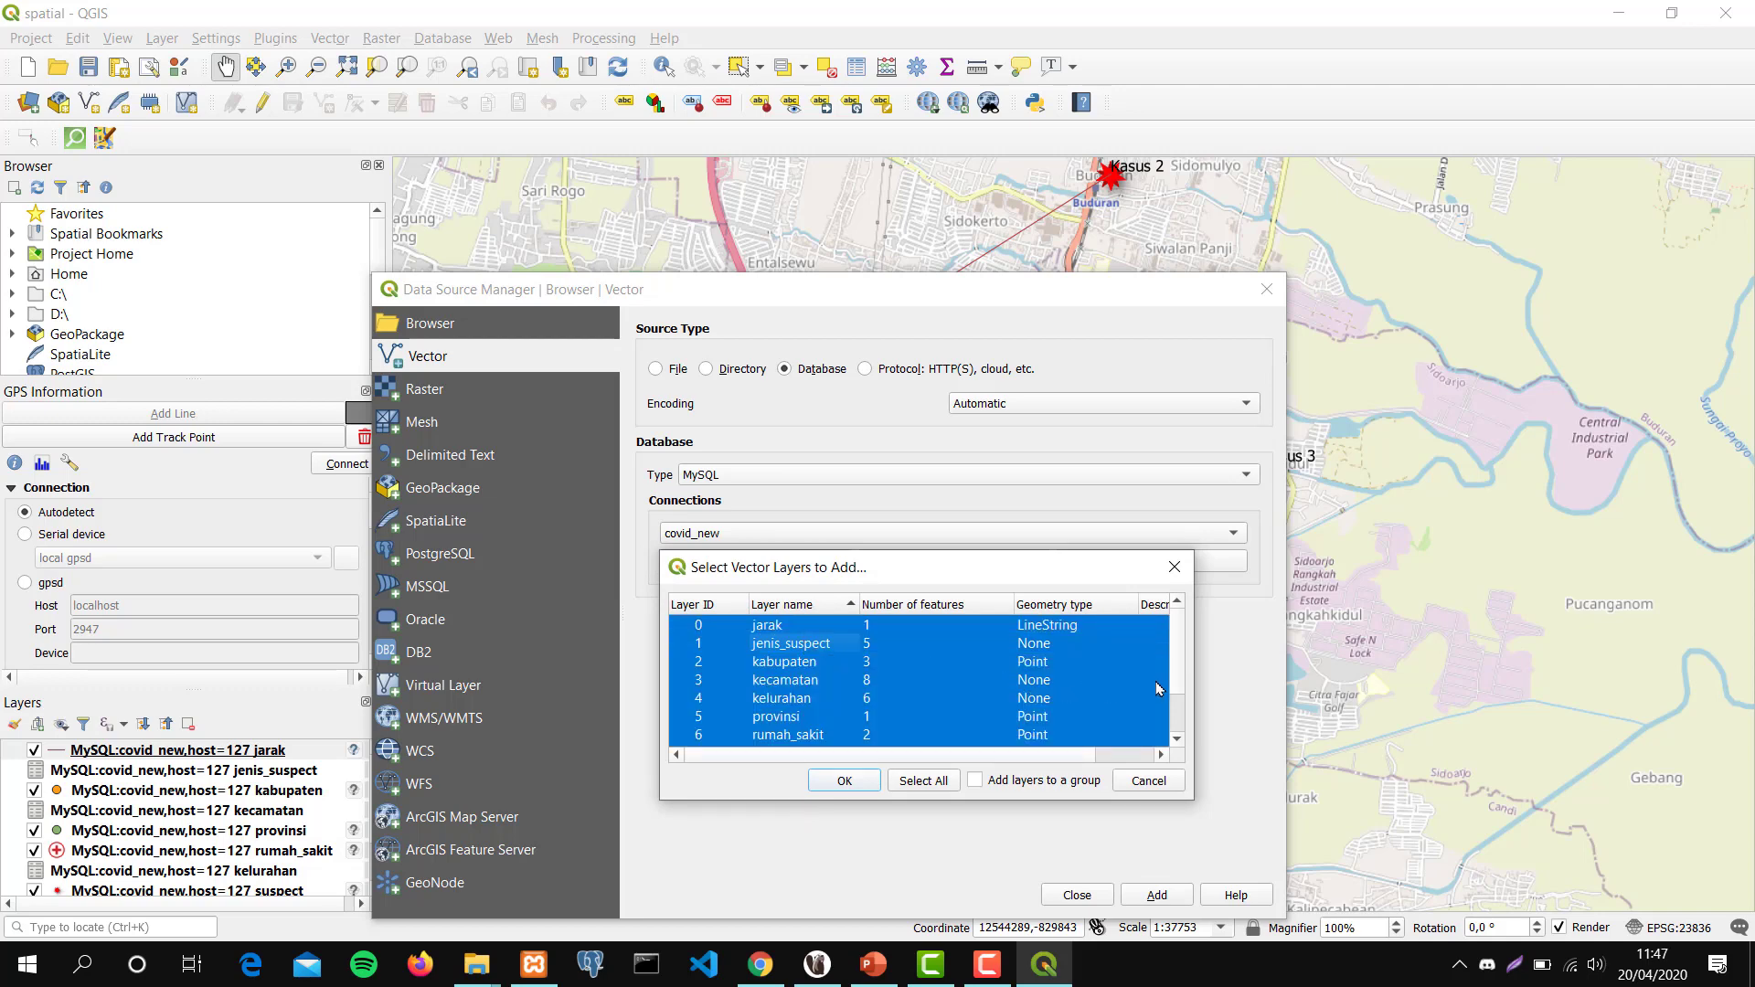
pyautogui.scroll(-1, 1183, 702)
pyautogui.scroll(-1, 1184, 702)
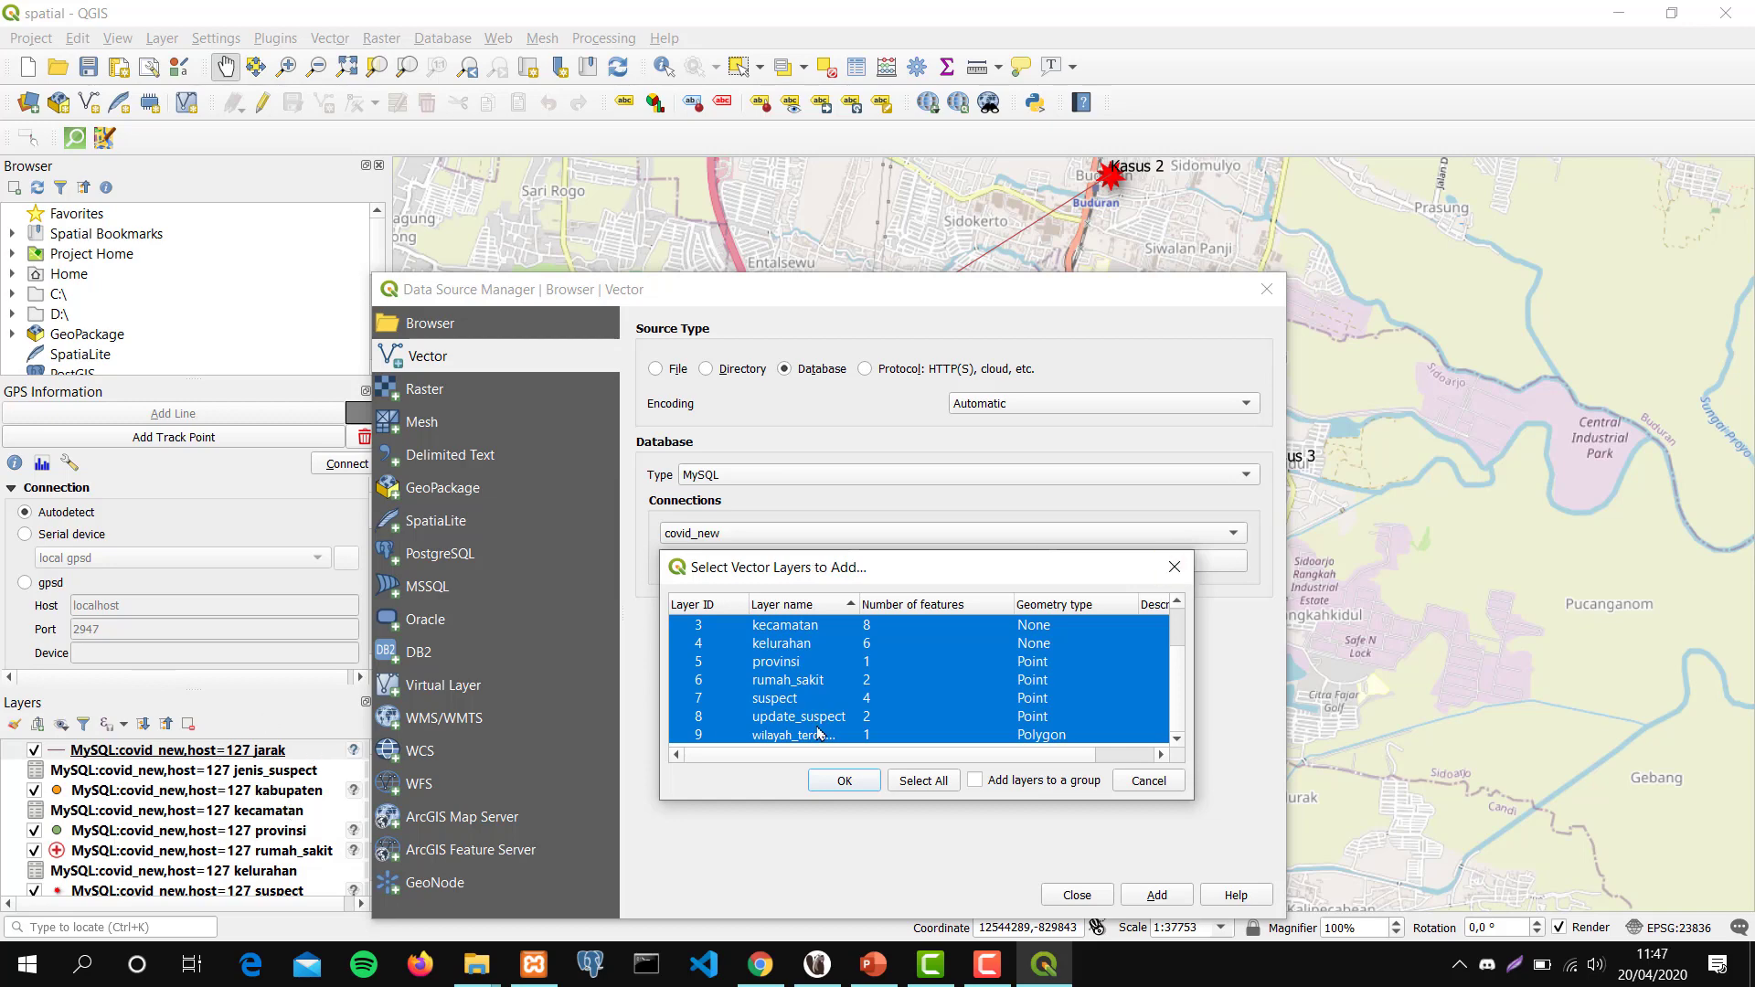
pyautogui.click(1174, 570)
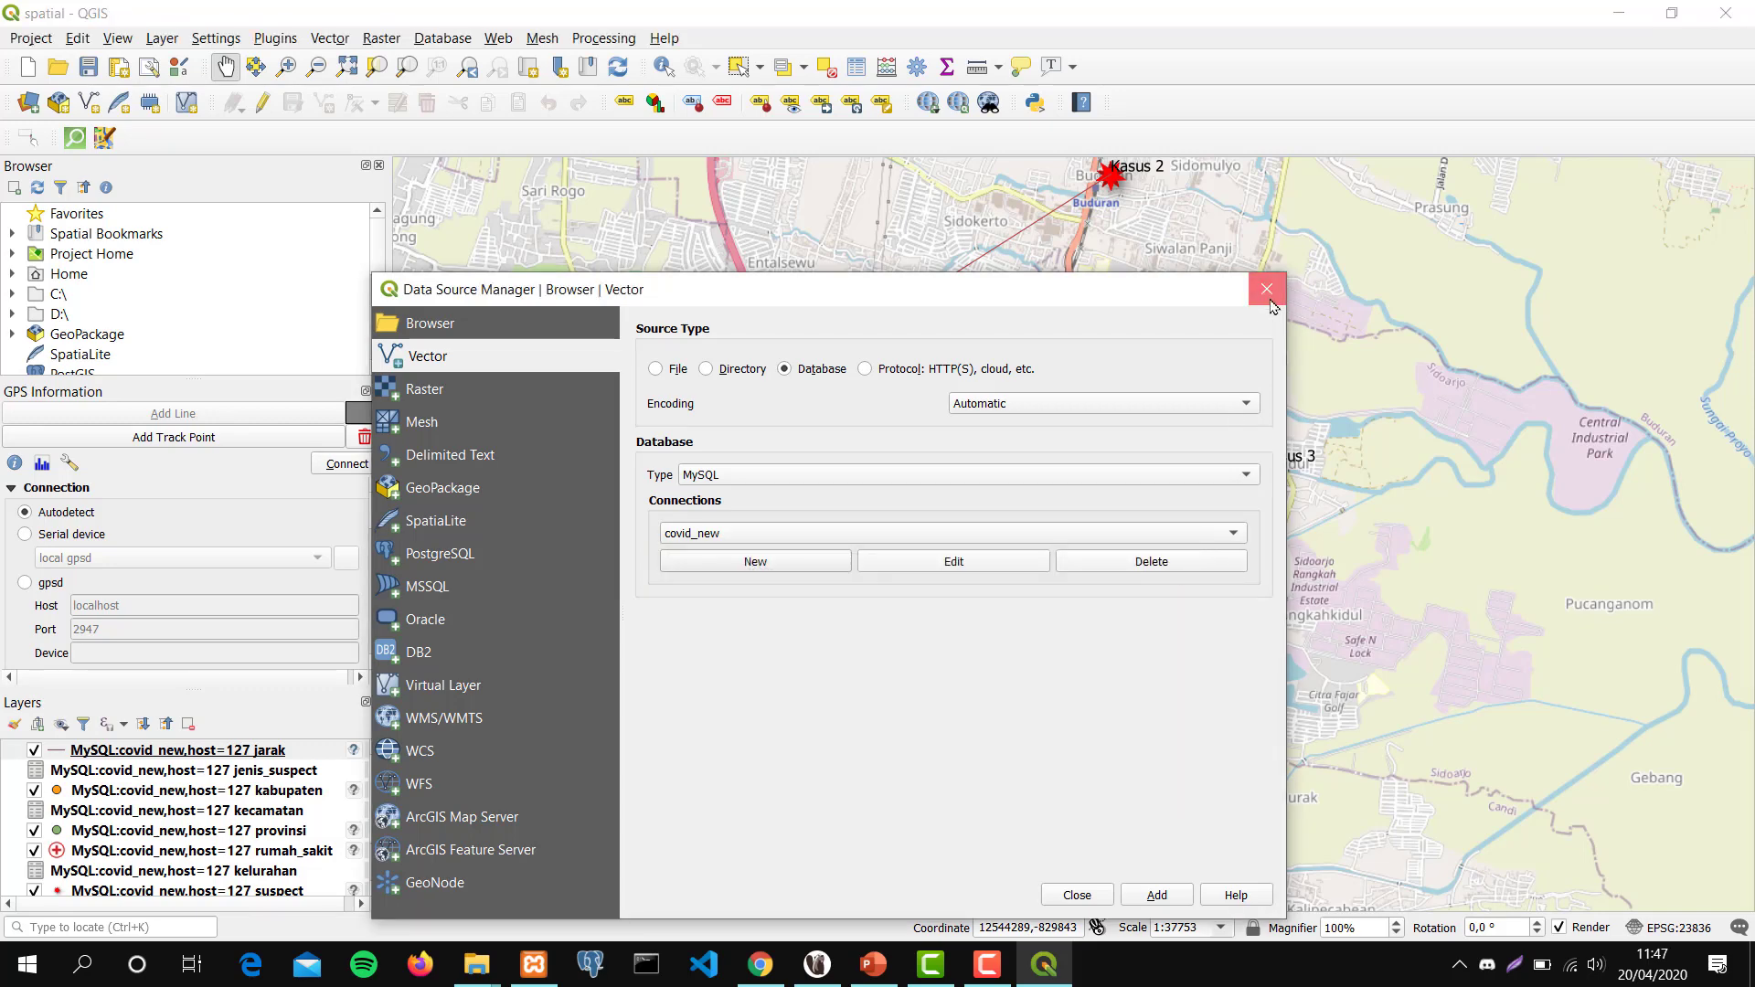
pyautogui.click(1269, 294)
# Step through the project's layers down to OSM Standard and back up to jarak to review the loaded covid_new tables.
pyautogui.click(187, 791)
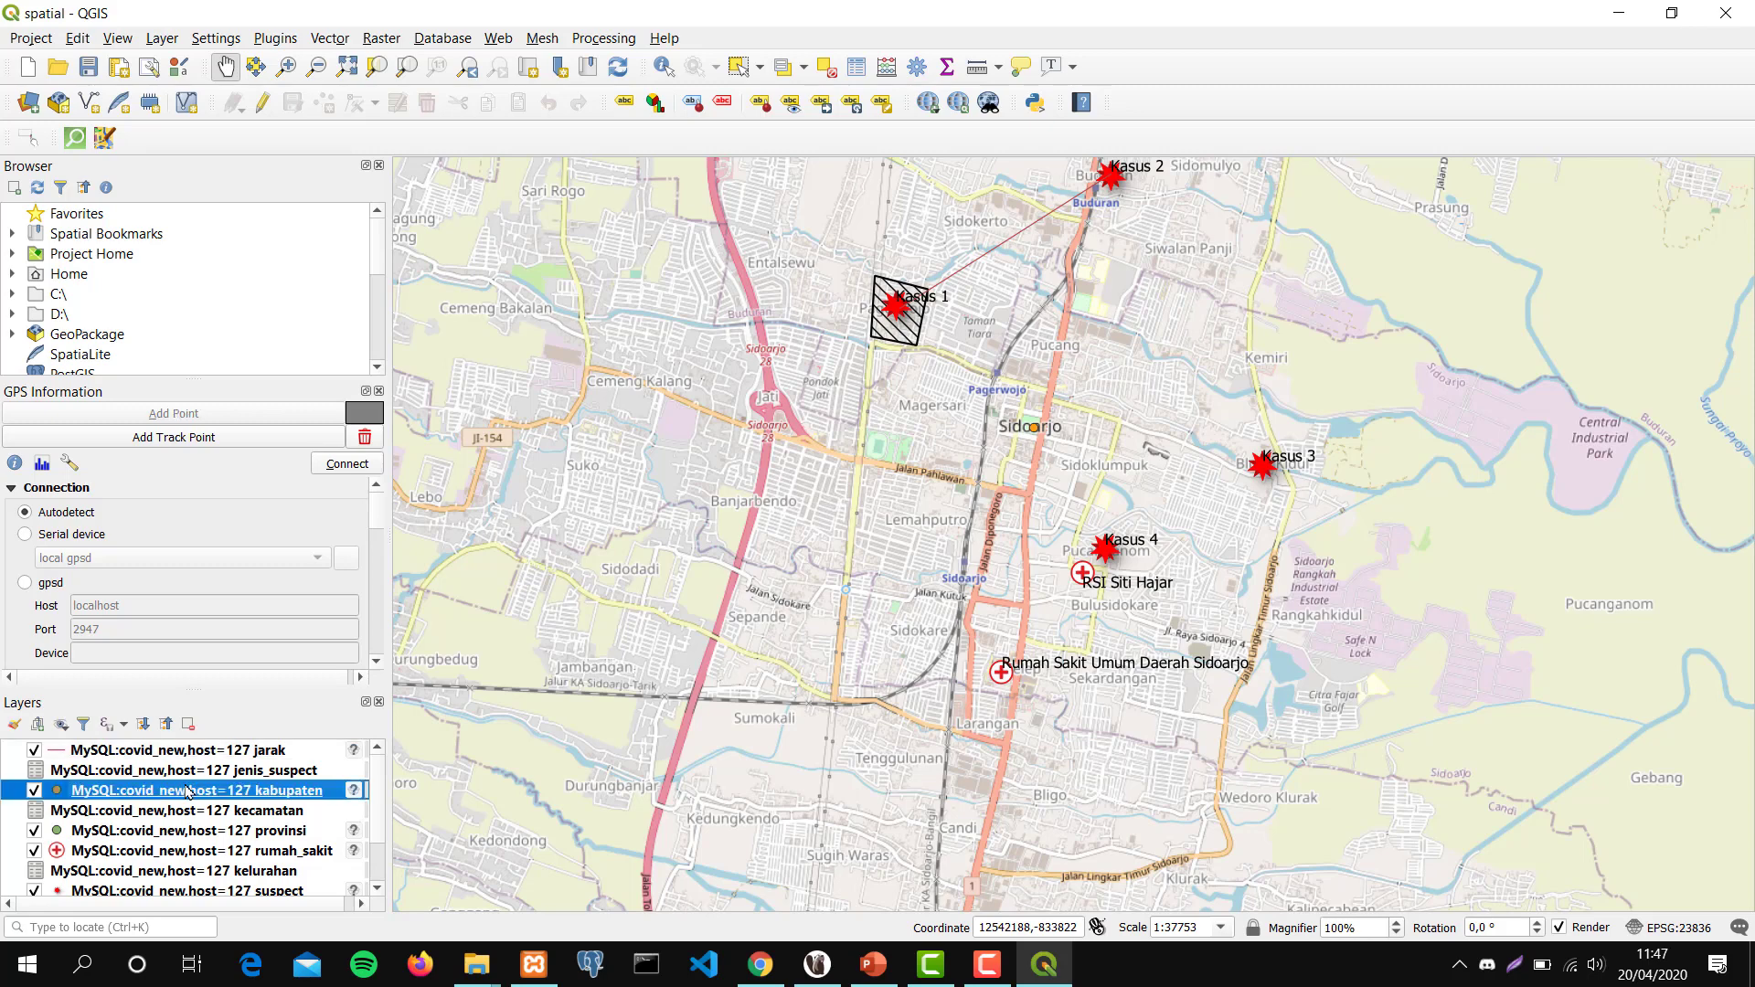
pyautogui.press('Down')
pyautogui.press('Down')
pyautogui.press('Up')
pyautogui.press('Up')
pyautogui.press('Up')
pyautogui.press('Up')
pyautogui.press('Down')
pyautogui.press('Down')
pyautogui.press('Down')
pyautogui.press('Down')
pyautogui.press('Down')
pyautogui.press('Down')
pyautogui.press('Down')
pyautogui.press('Down')
pyautogui.press('Down')
pyautogui.press('Down')
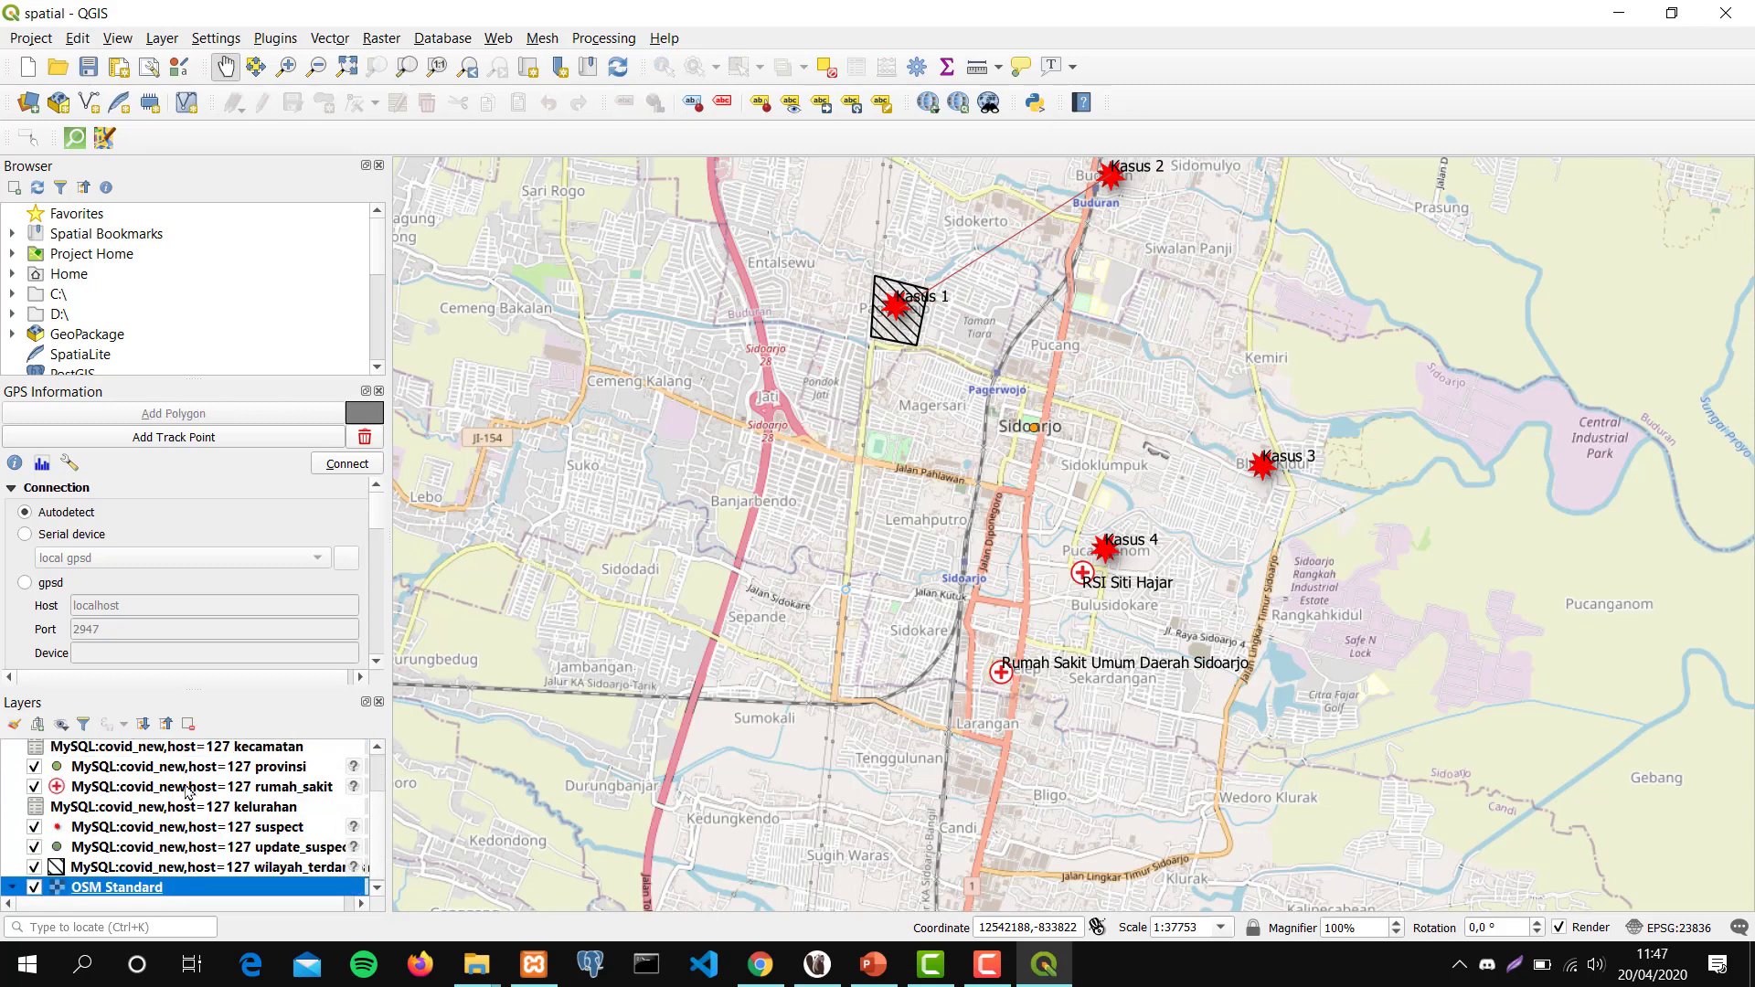
pyautogui.press('Up')
pyautogui.press('Up')
pyautogui.press('Up')
pyautogui.press('Up')
pyautogui.press('Up')
pyautogui.press('Up')
pyautogui.press('Up')
pyautogui.press('Up')
pyautogui.press('Up')
pyautogui.press('Up')
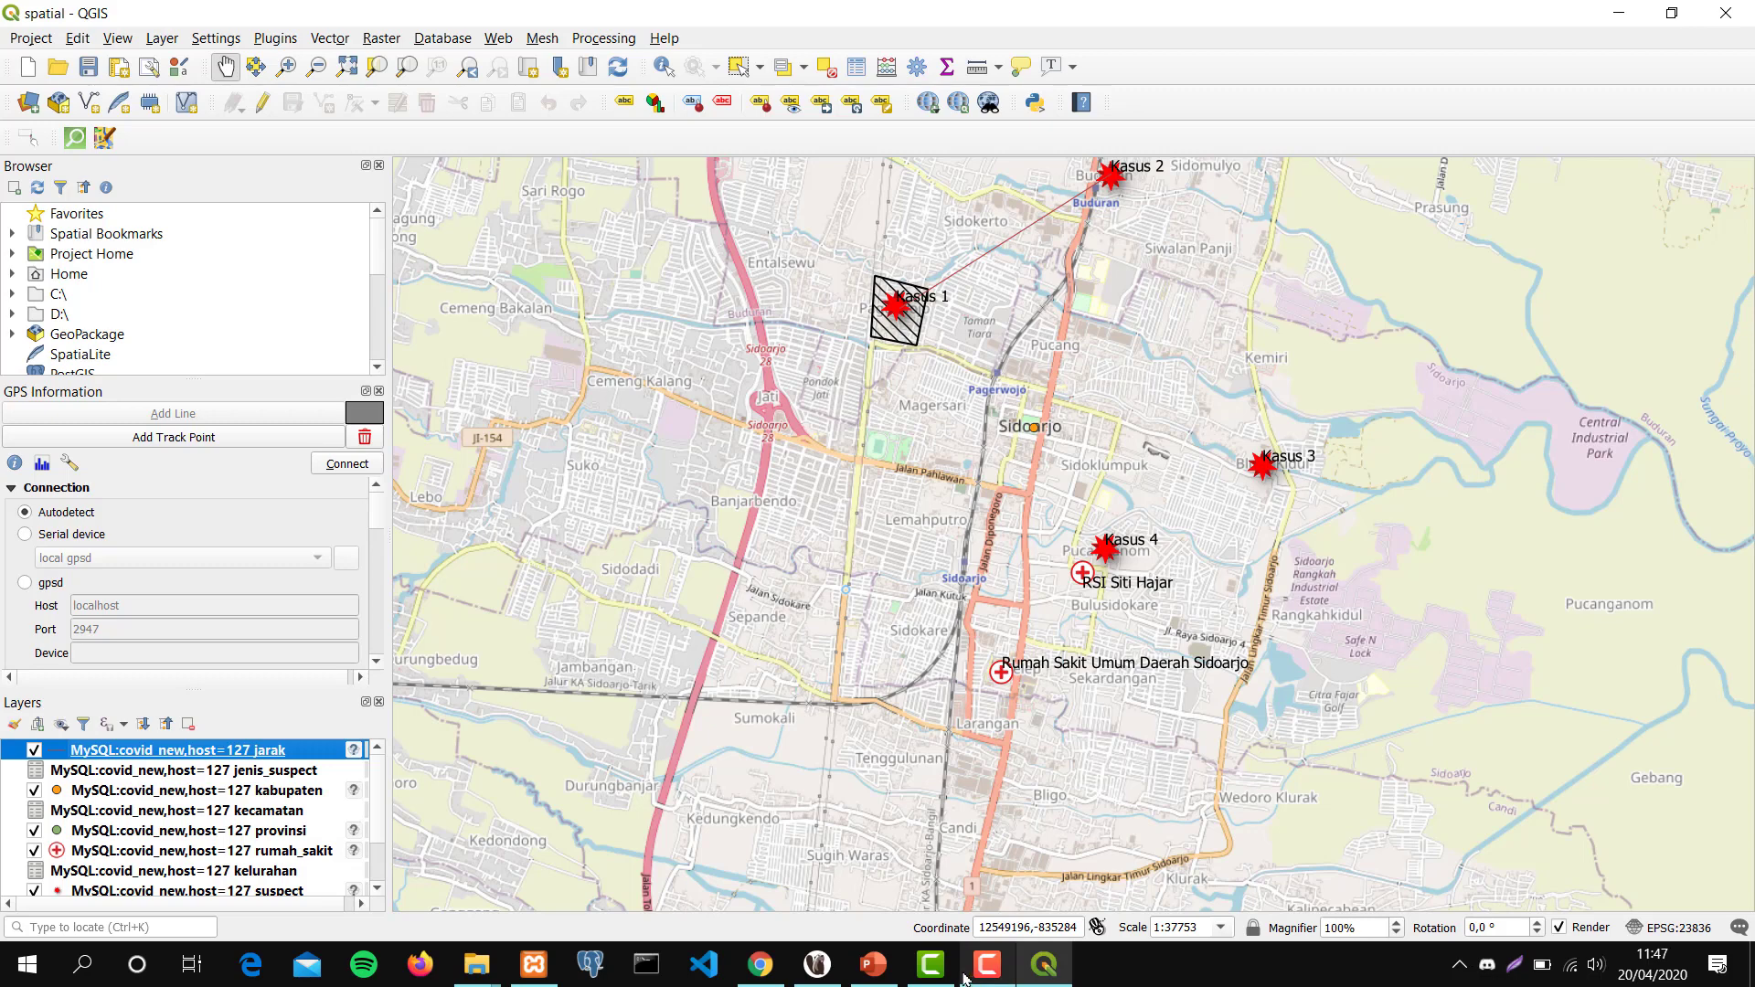
# Switch to PowerPoint to check the content outline slide and return to QGIS.
pyautogui.click(873, 962)
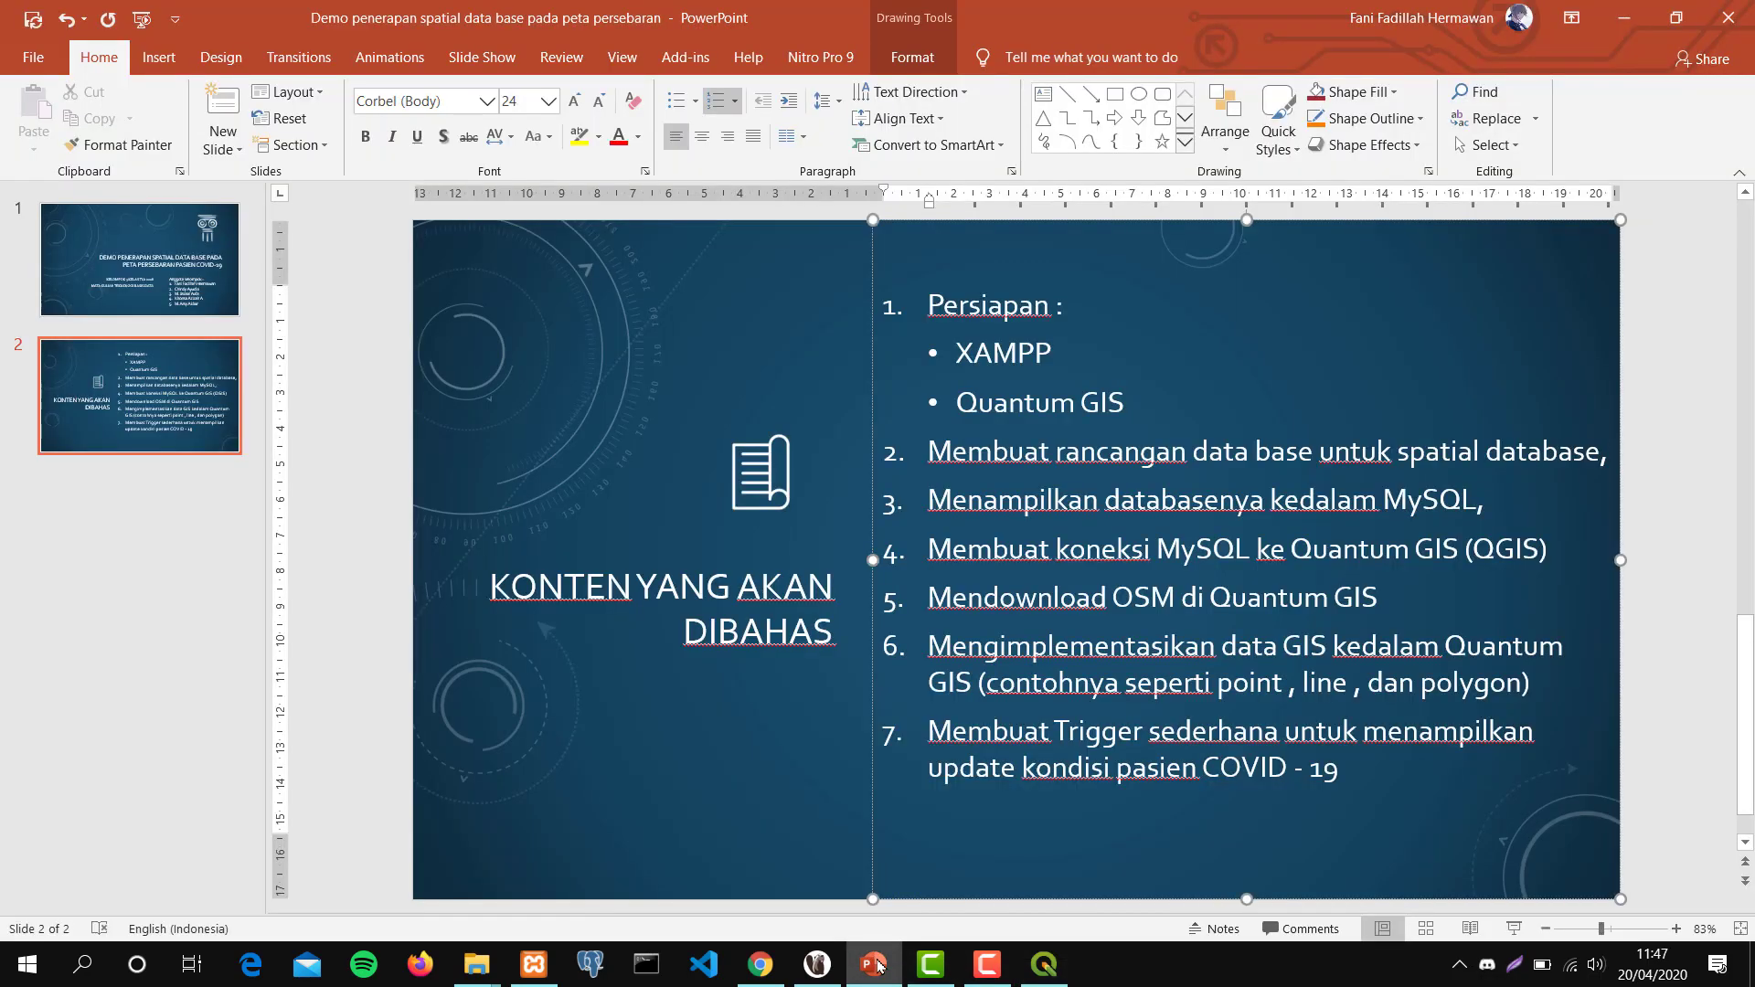
pyautogui.click(876, 965)
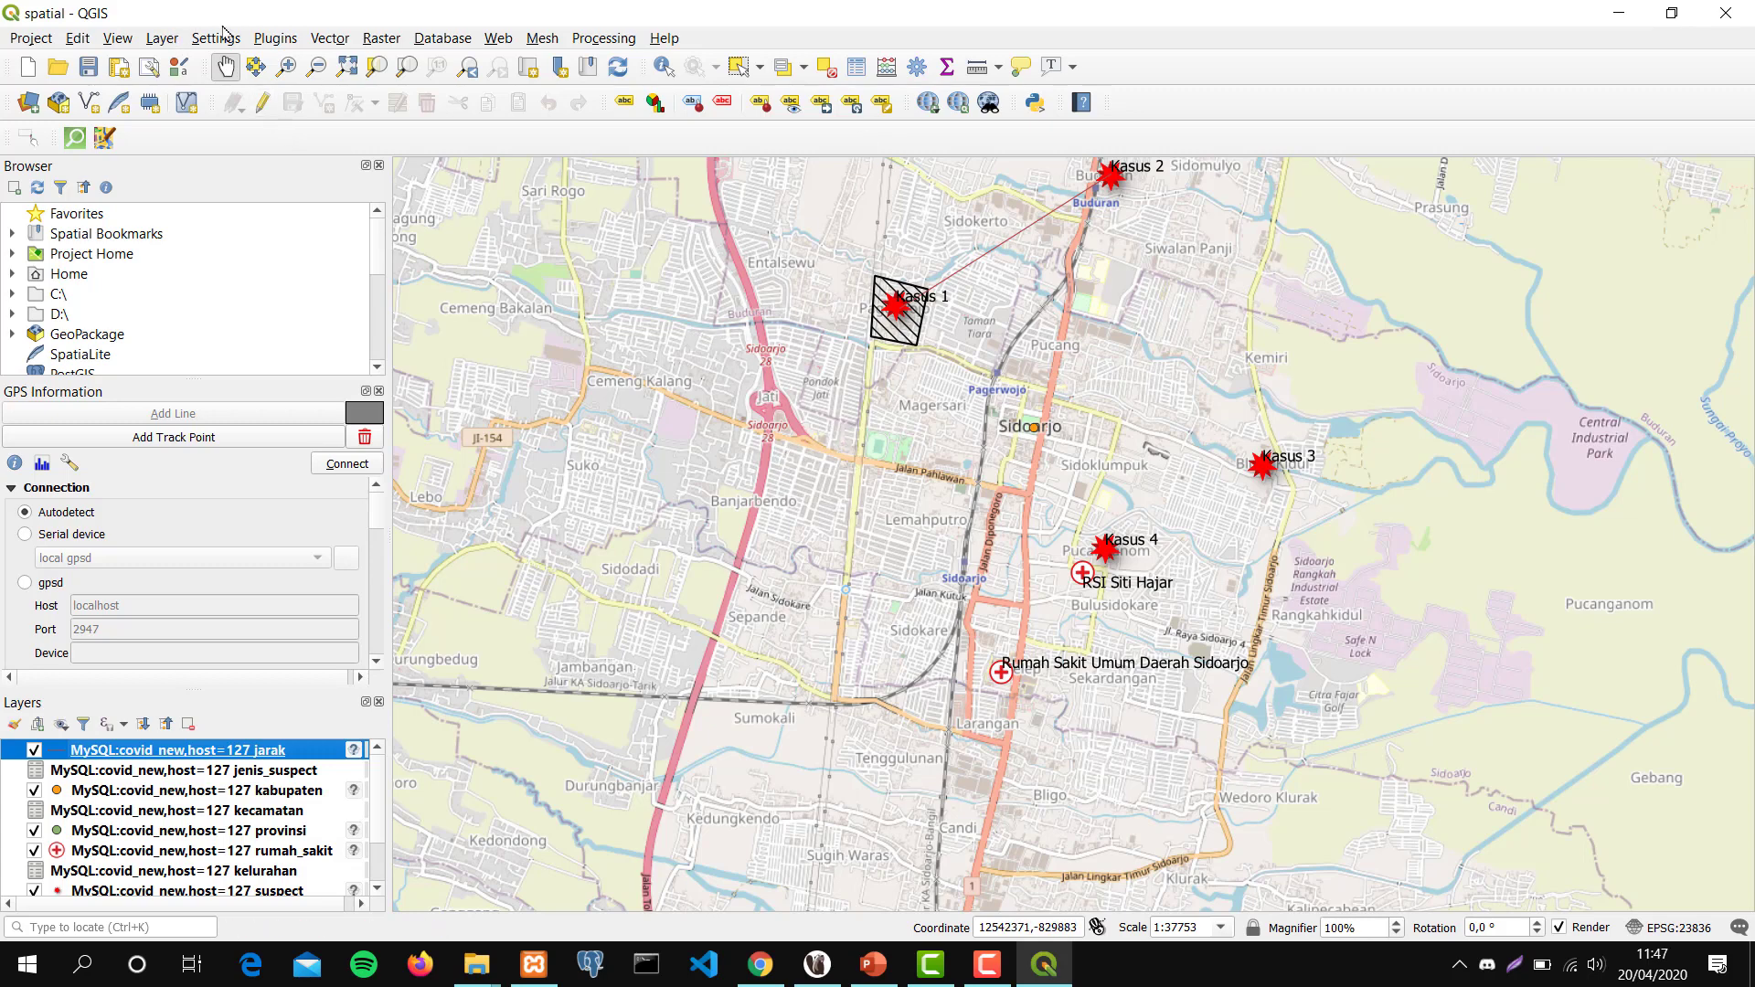
# Search the available plugins for quickma, view the QuickMapServices plugin's details, and close the plugin manager.
pyautogui.click(287, 46)
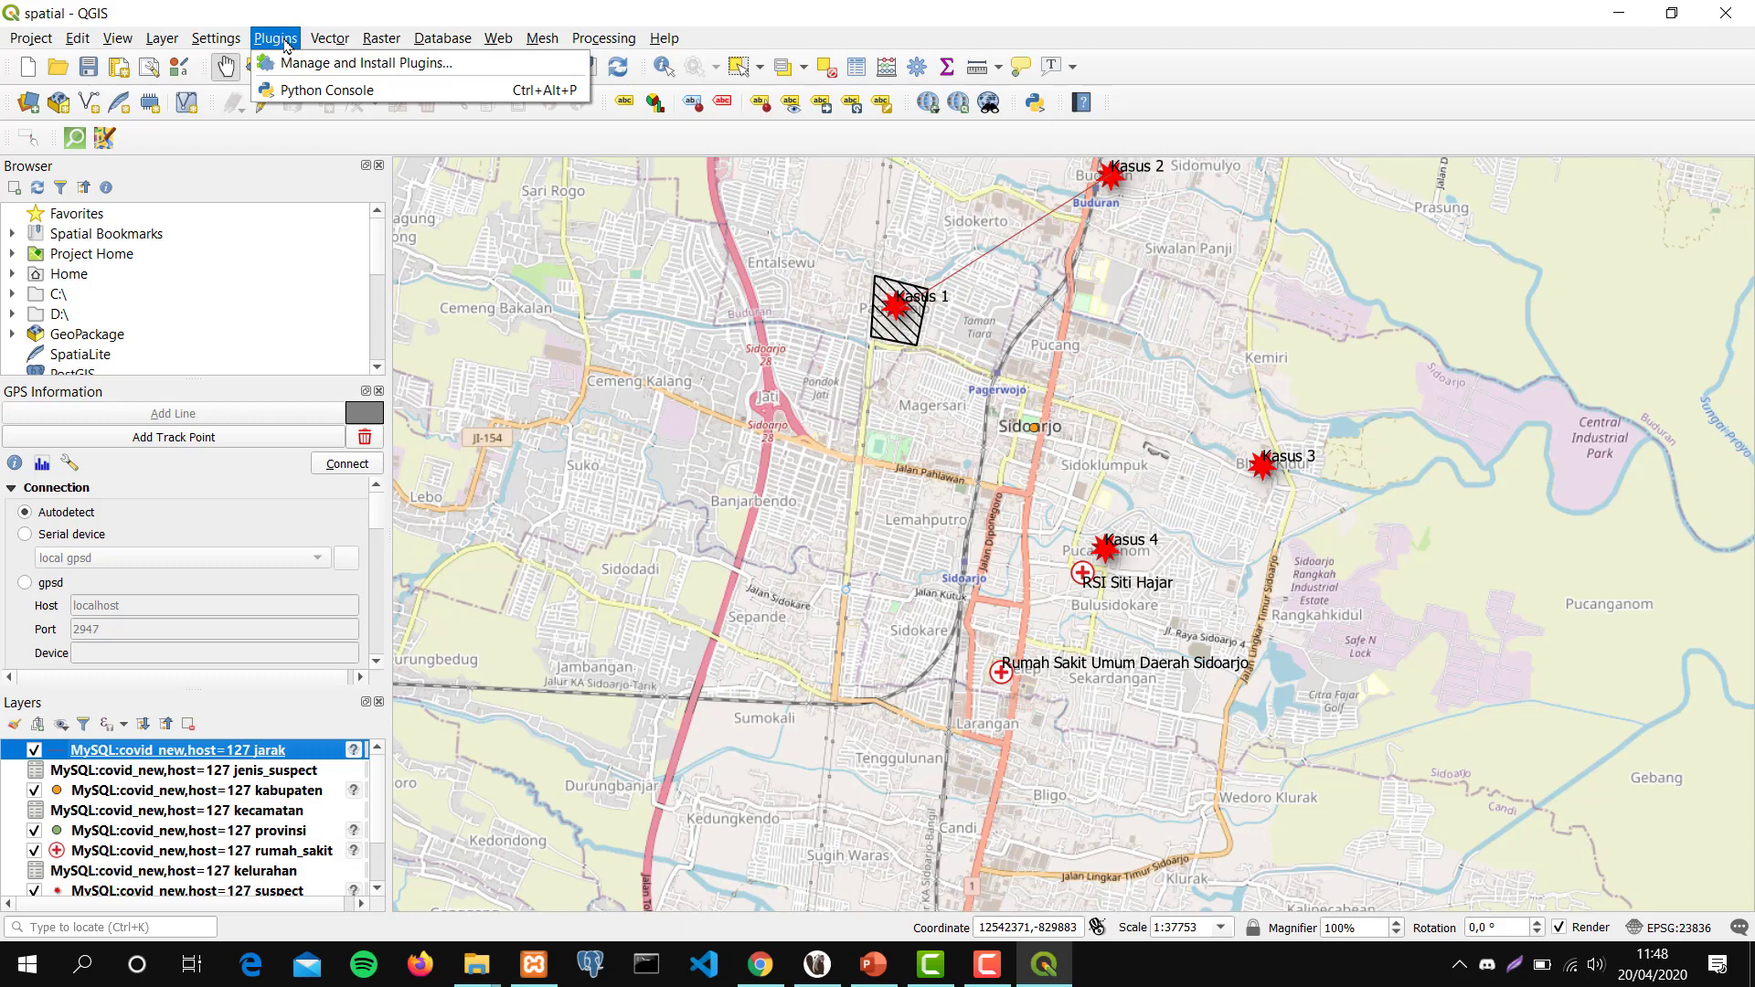
pyautogui.click(287, 64)
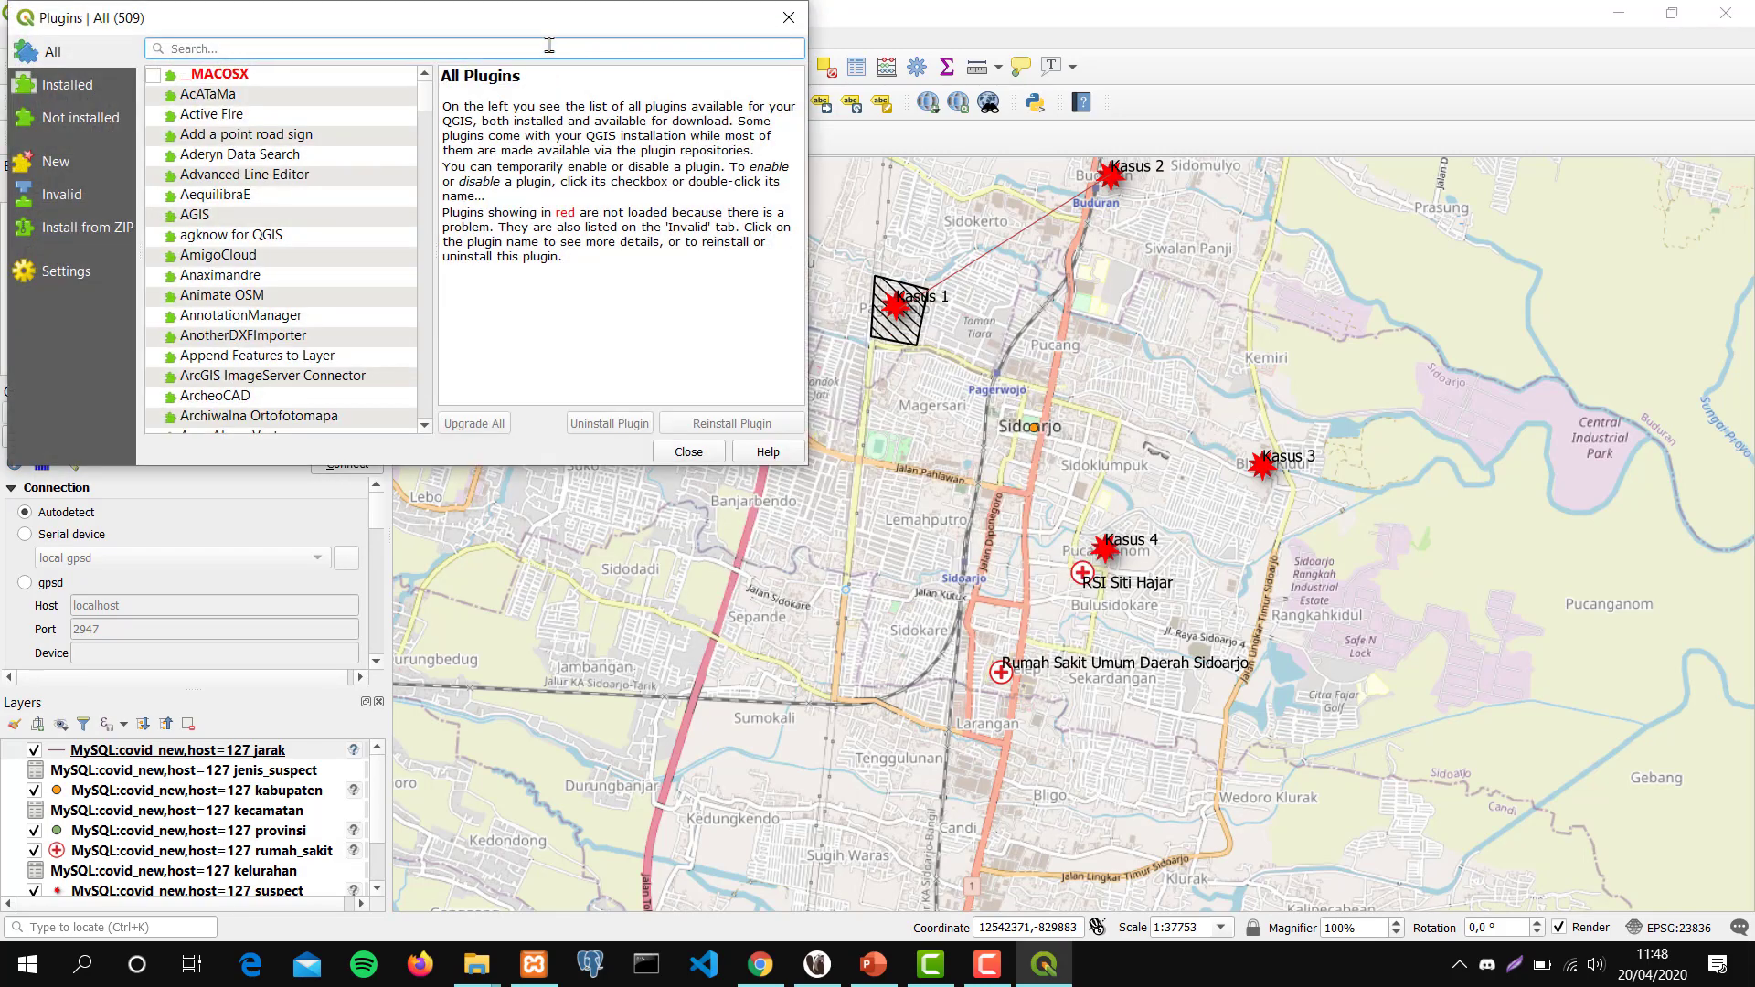
pyautogui.moveTo(541, 31); pyautogui.dragTo(906, 179)
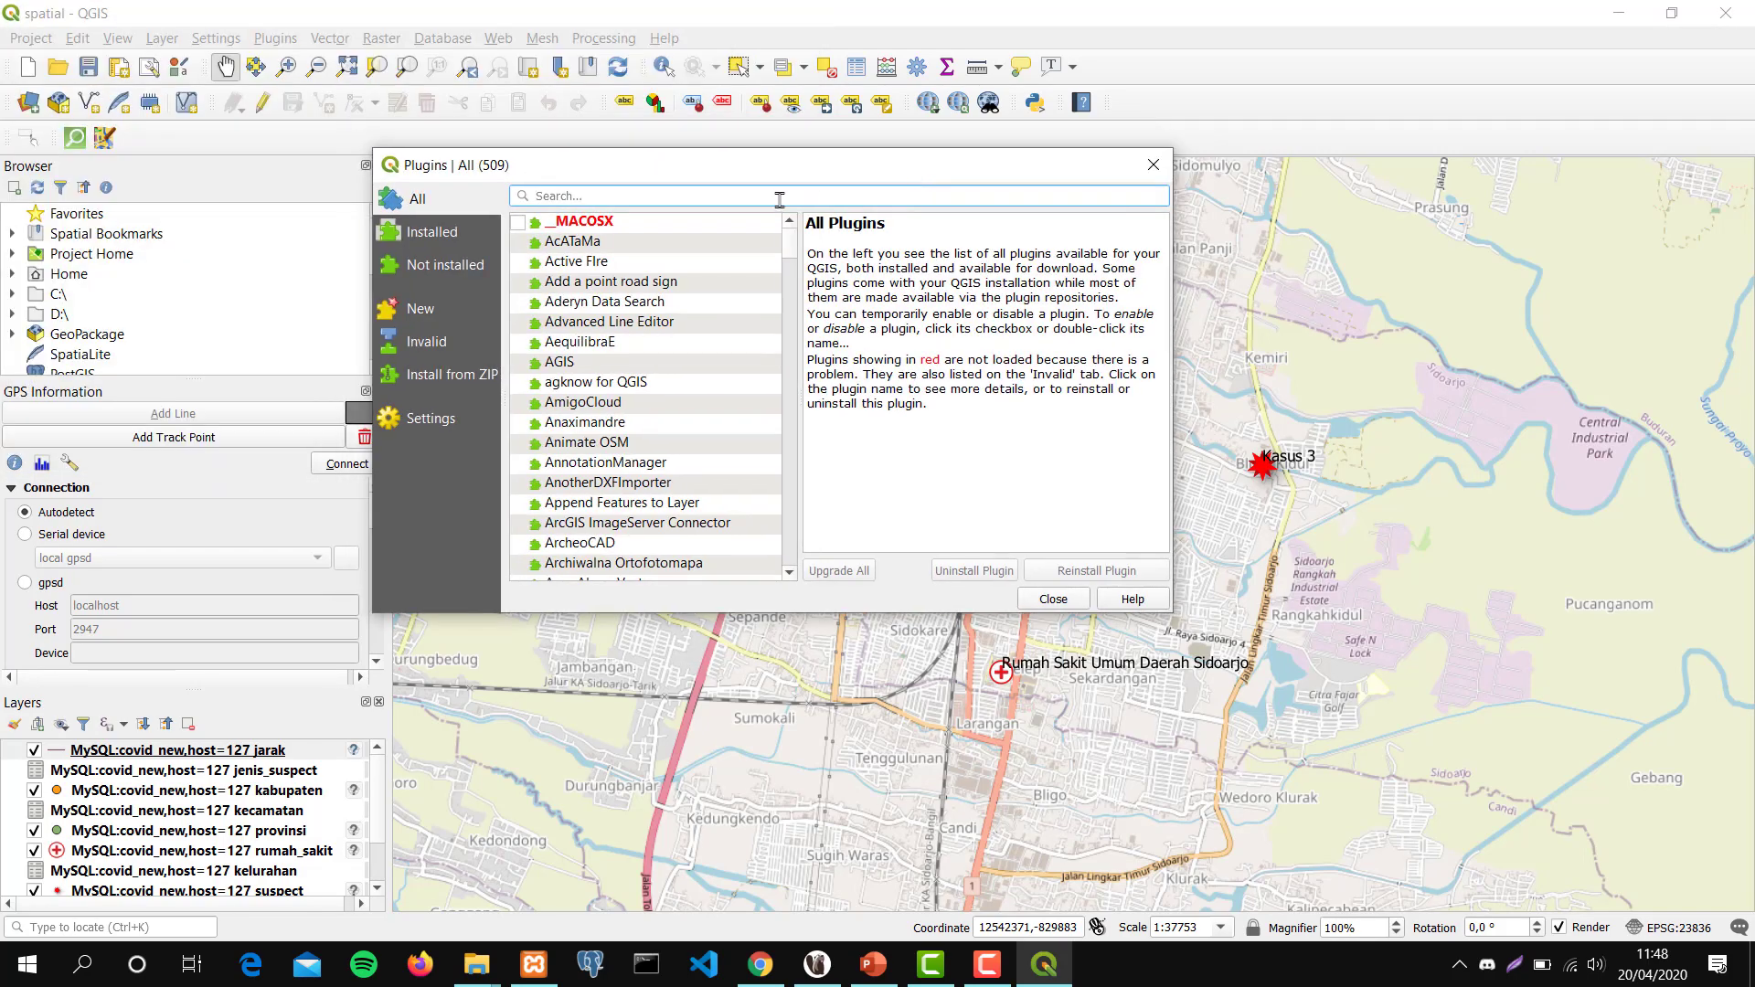
pyautogui.write('quic')
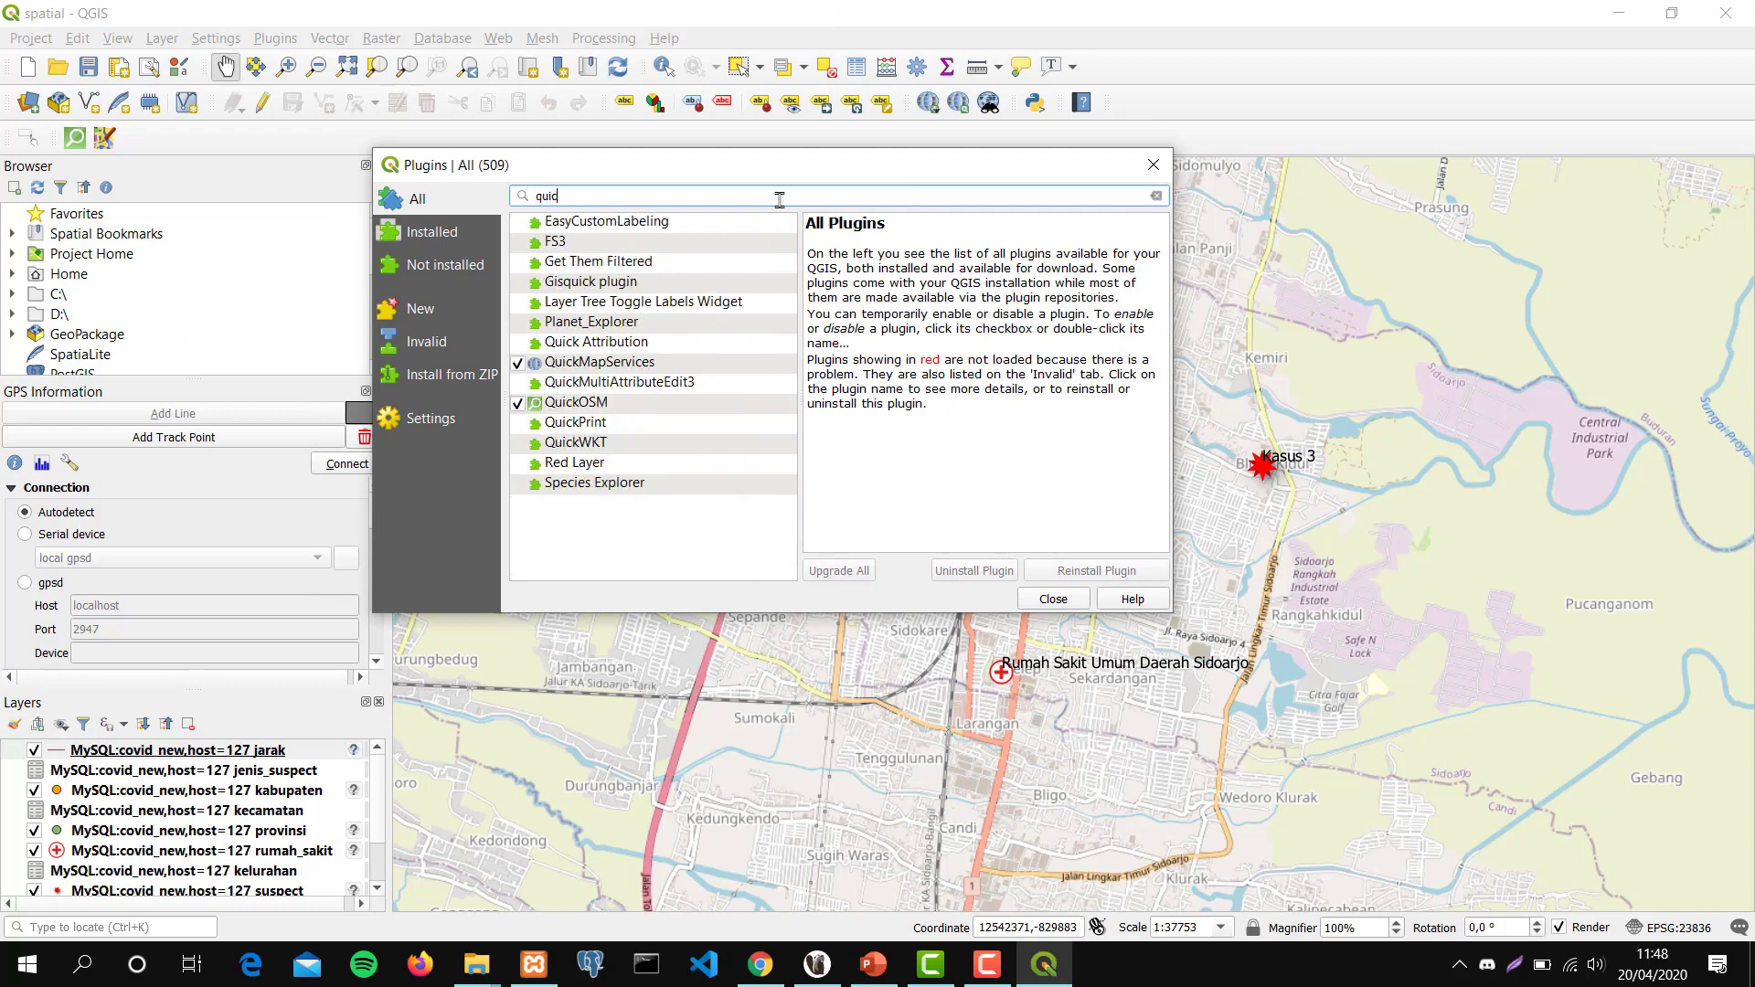
pyautogui.write('kma')
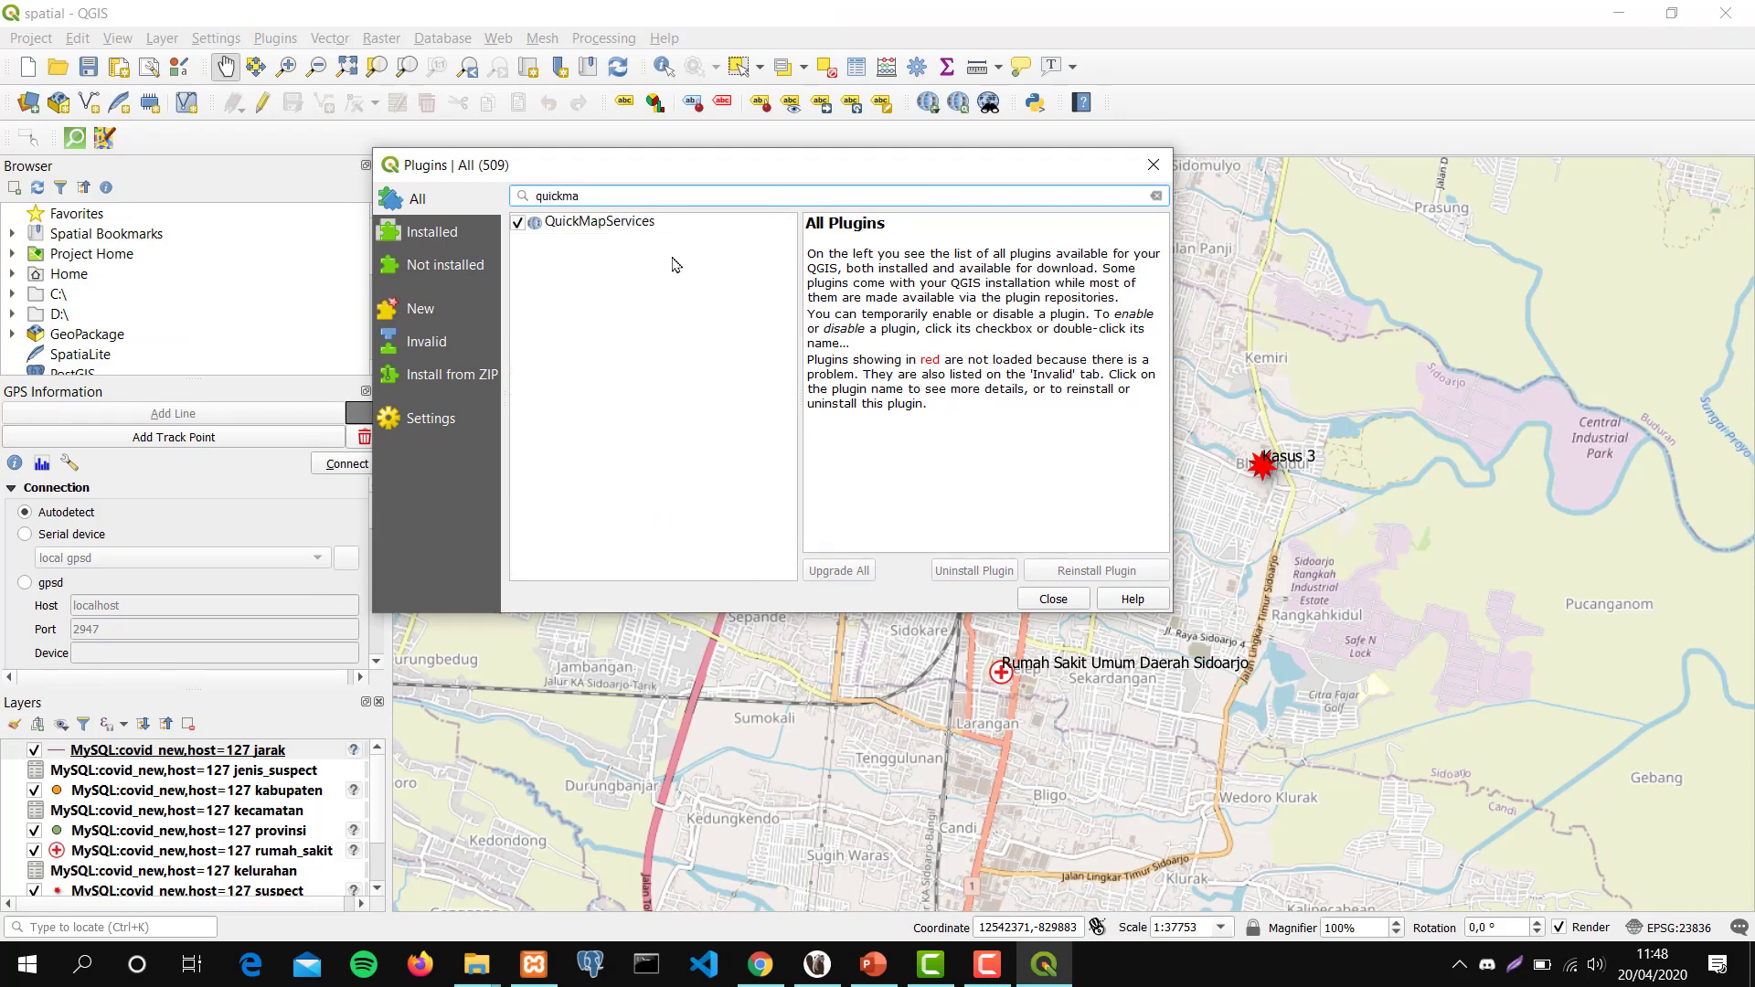
pyautogui.click(639, 225)
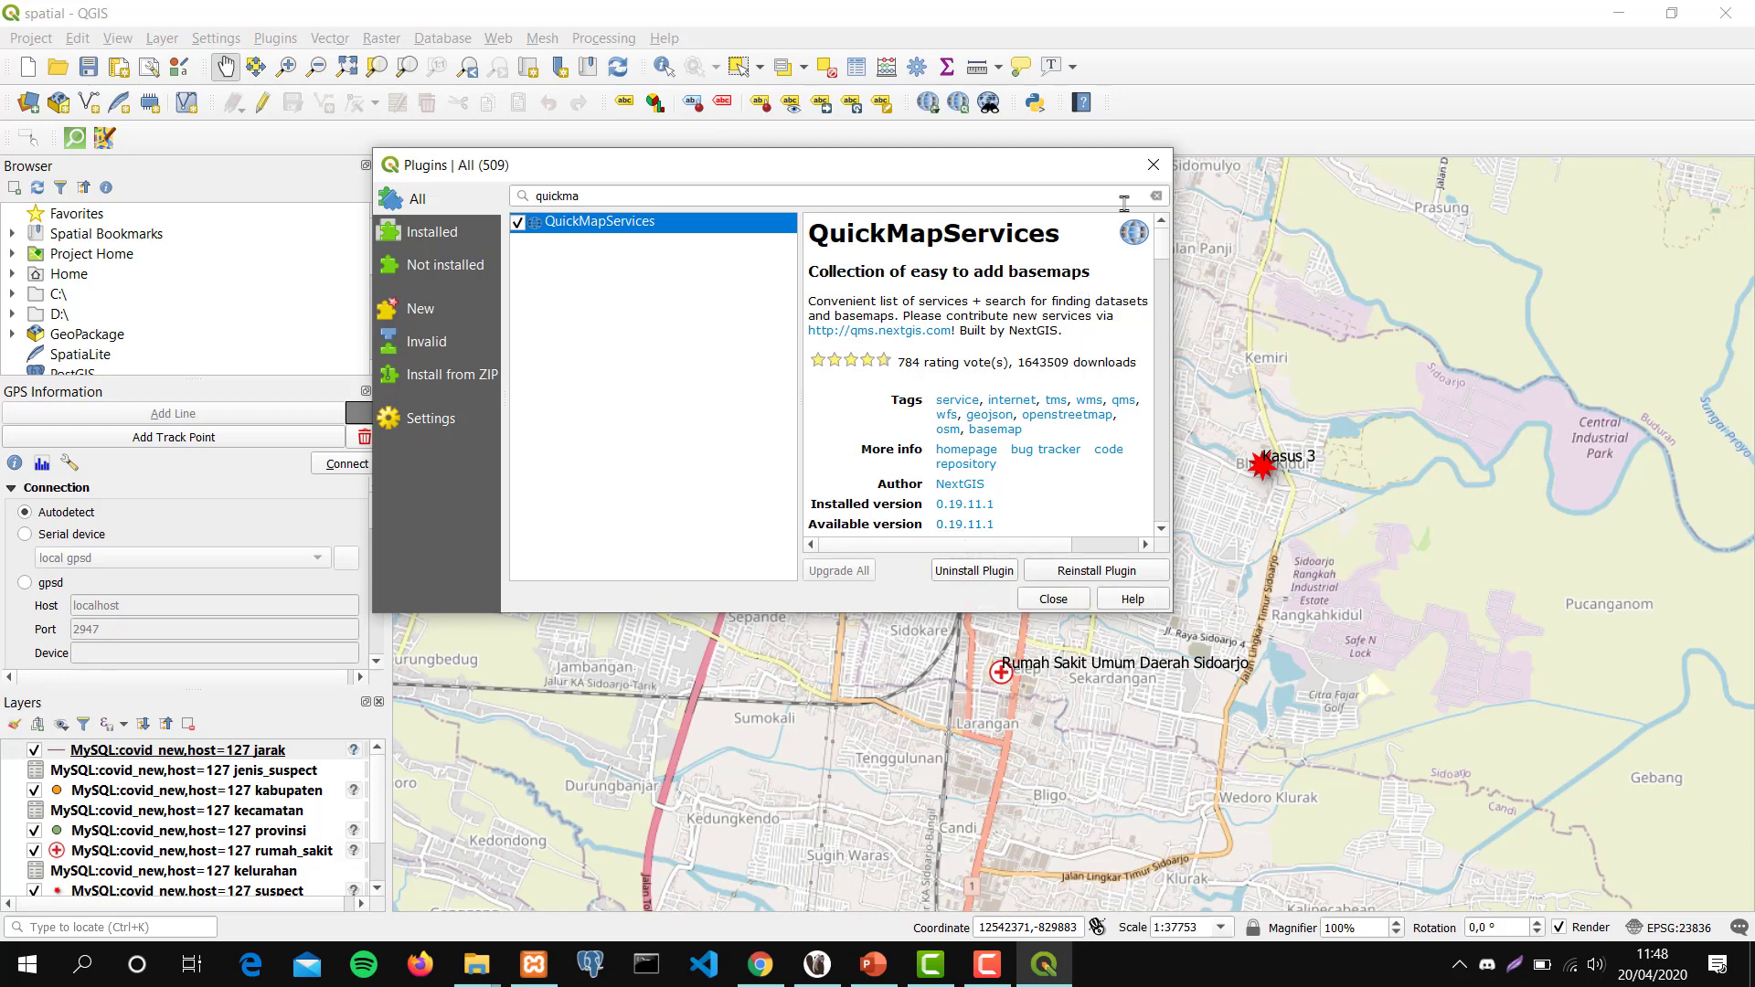
pyautogui.click(1153, 165)
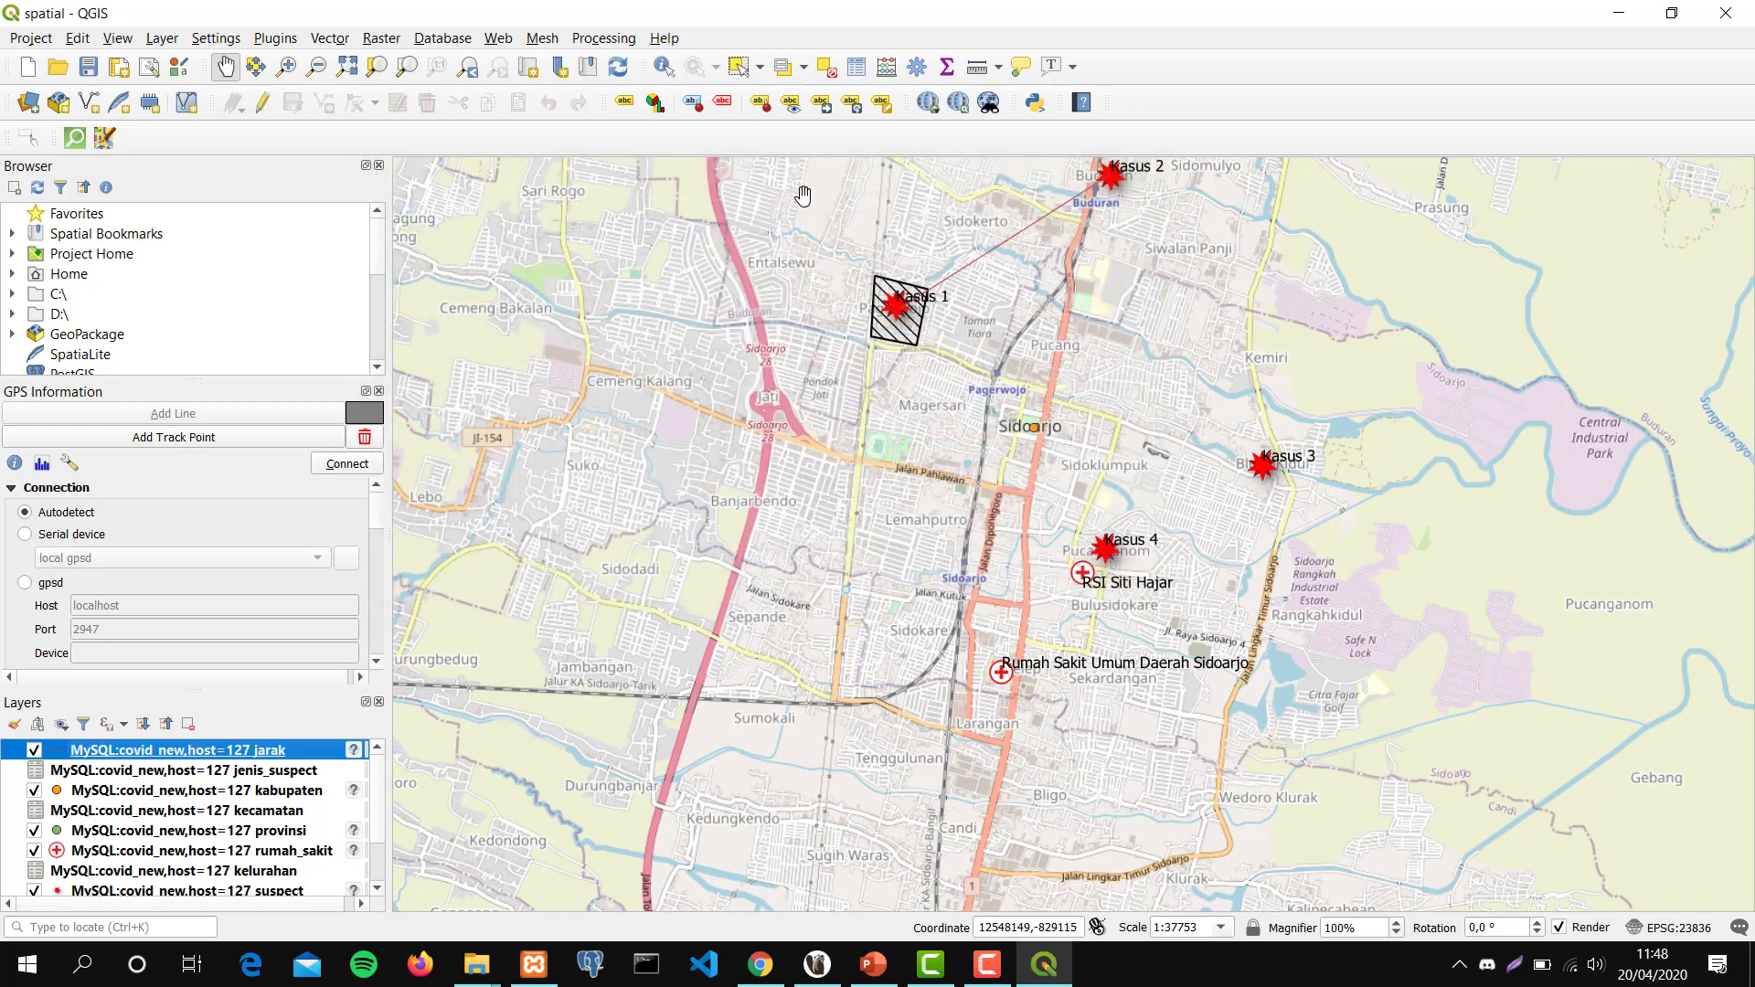
# Locate the OSM Standard basemap among the OSM services offered by QuickMapServices.
pyautogui.click(506, 42)
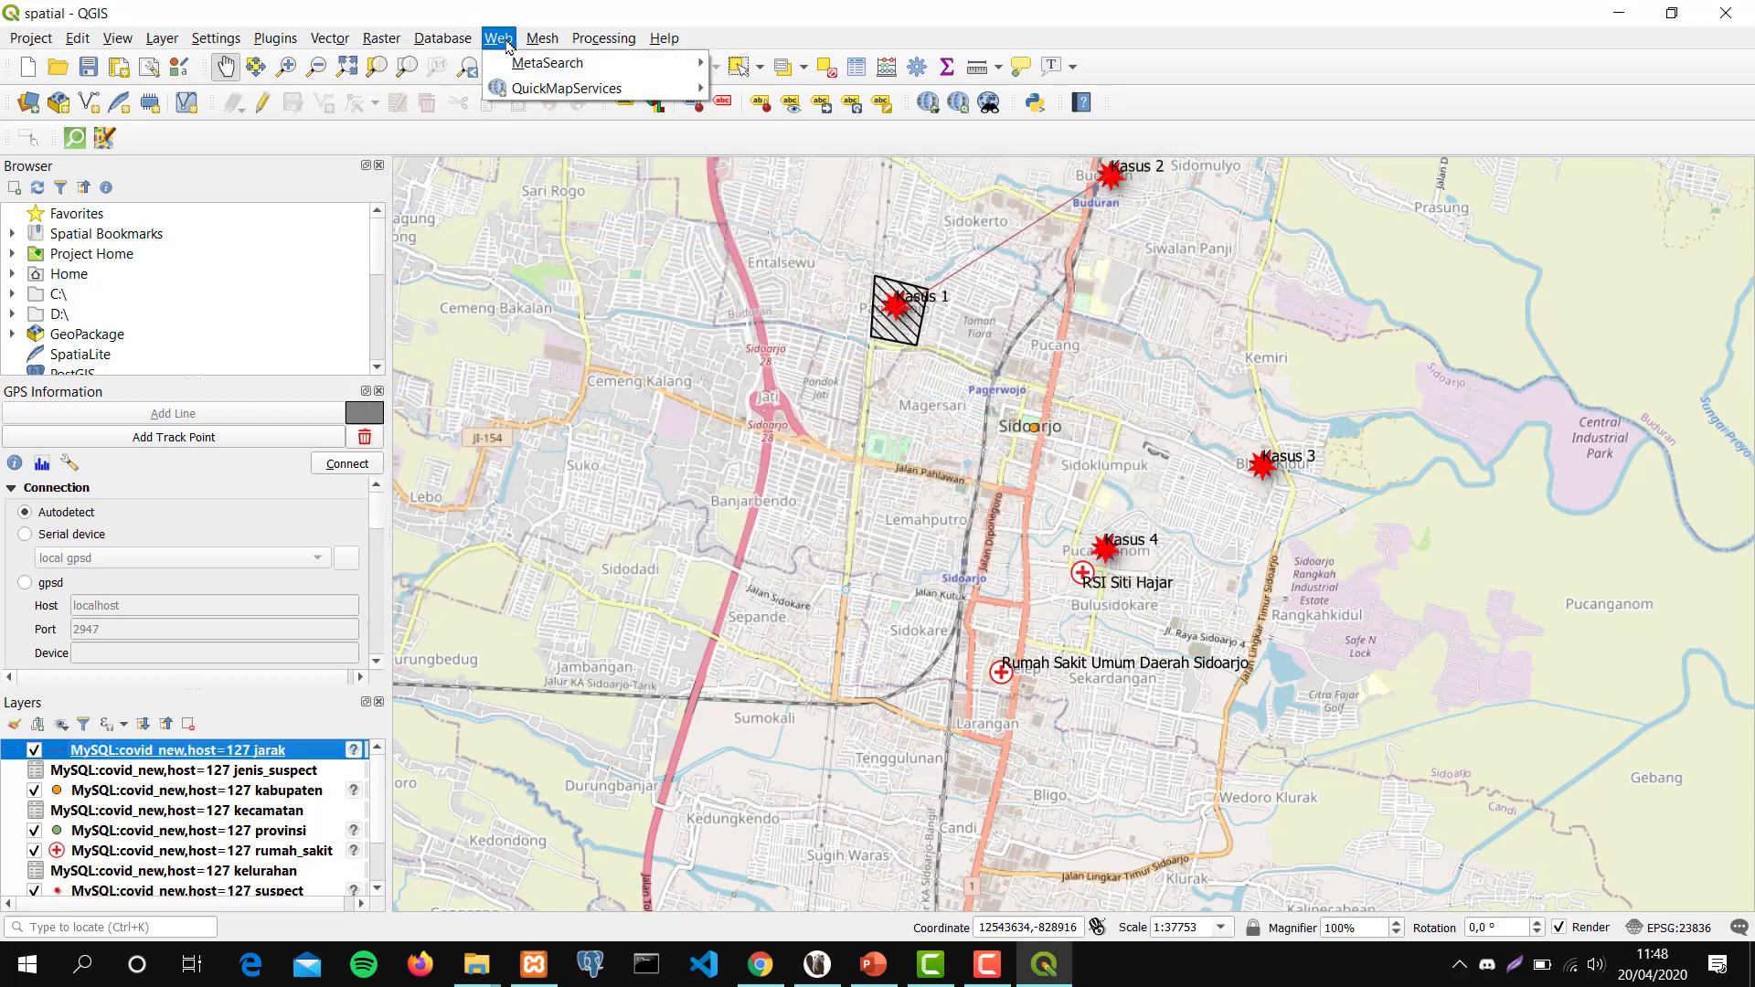
pyautogui.moveTo(516, 91)
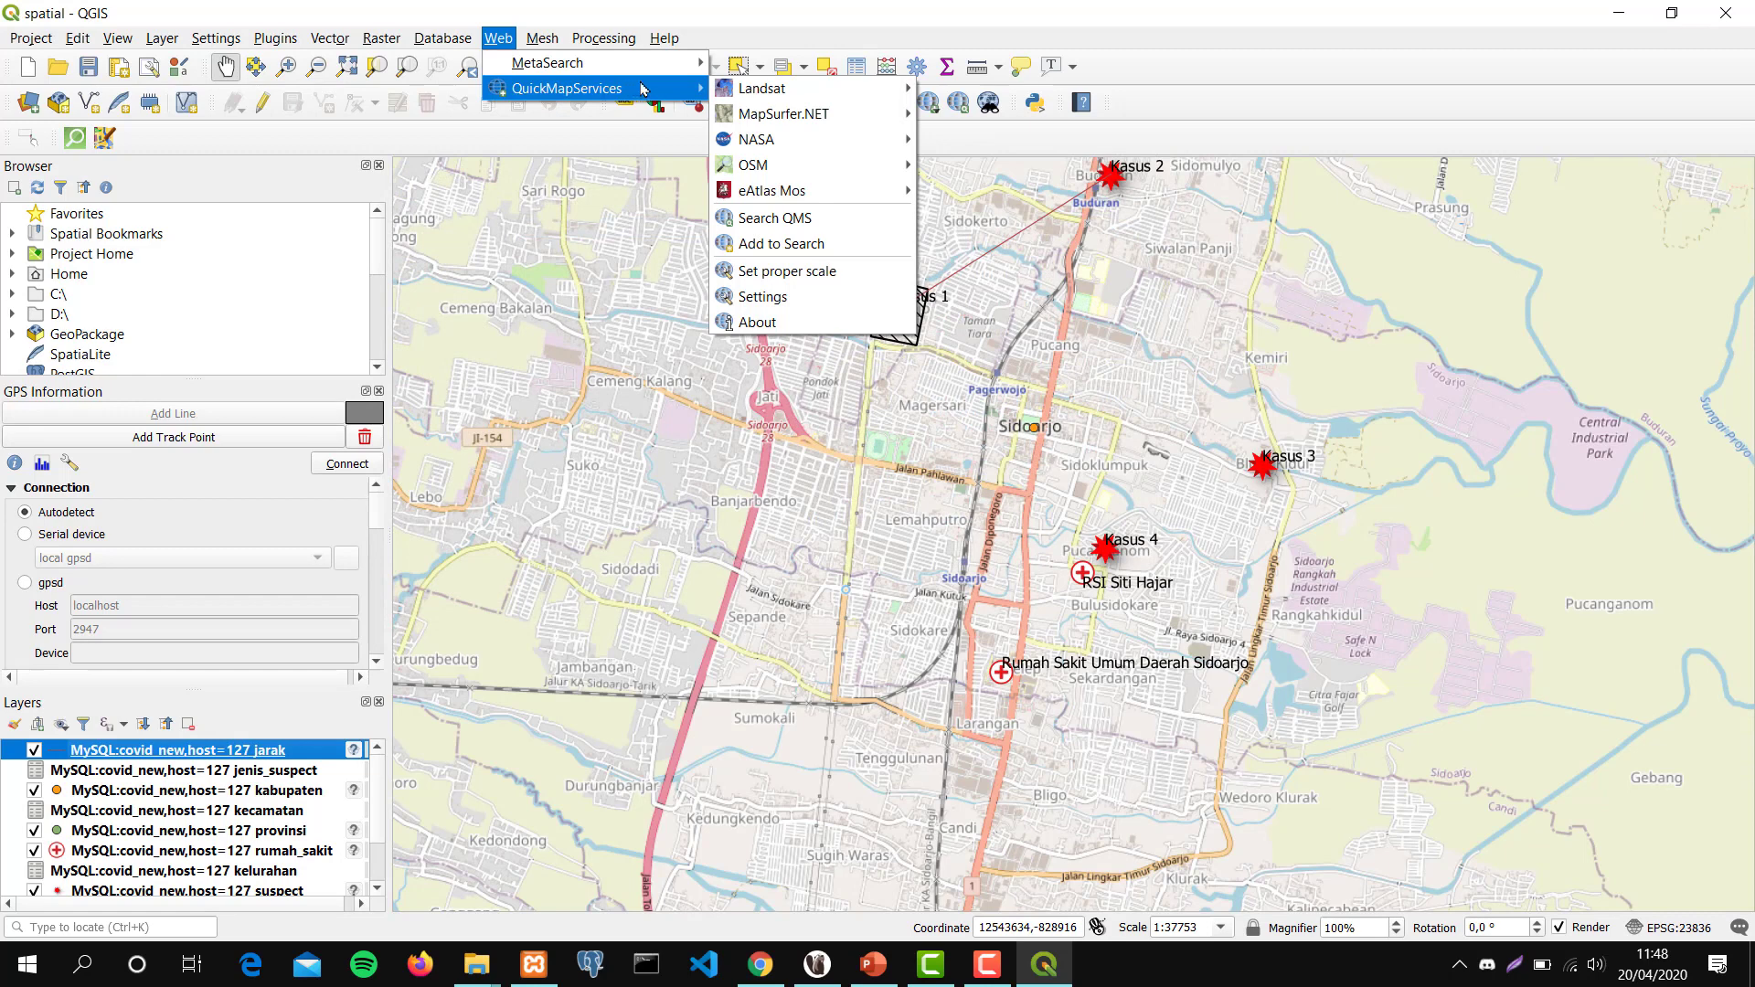
pyautogui.moveTo(793, 173)
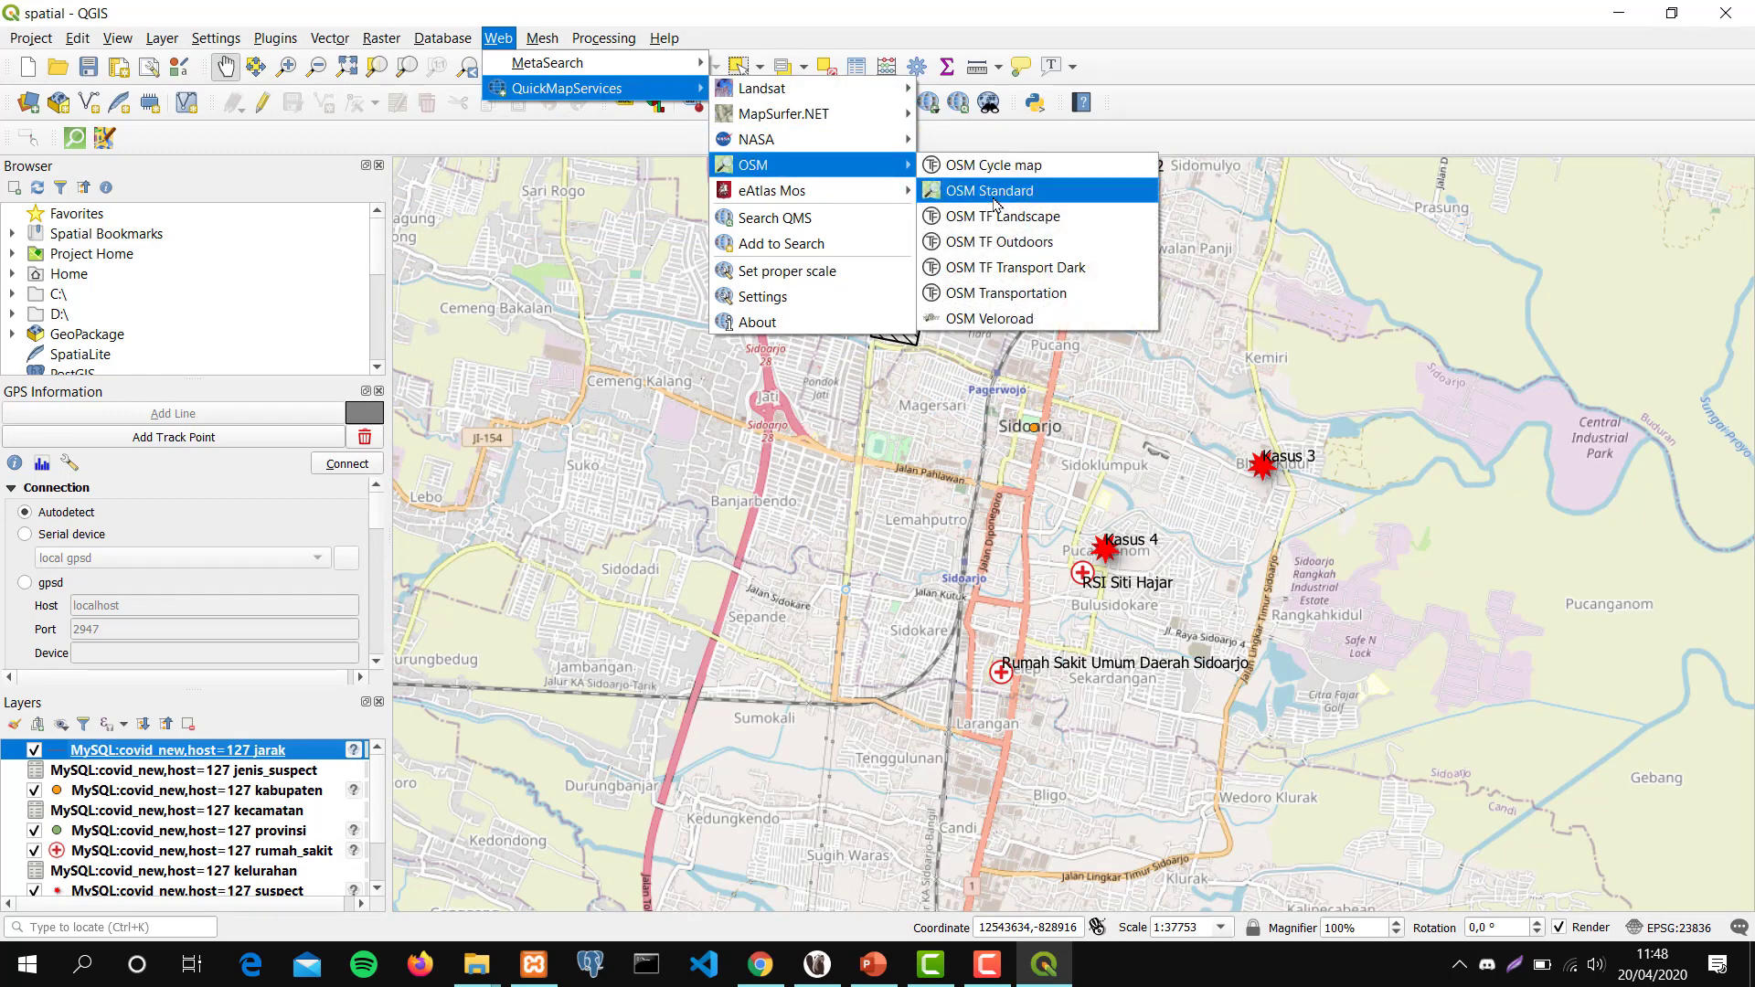
pyautogui.click(995, 192)
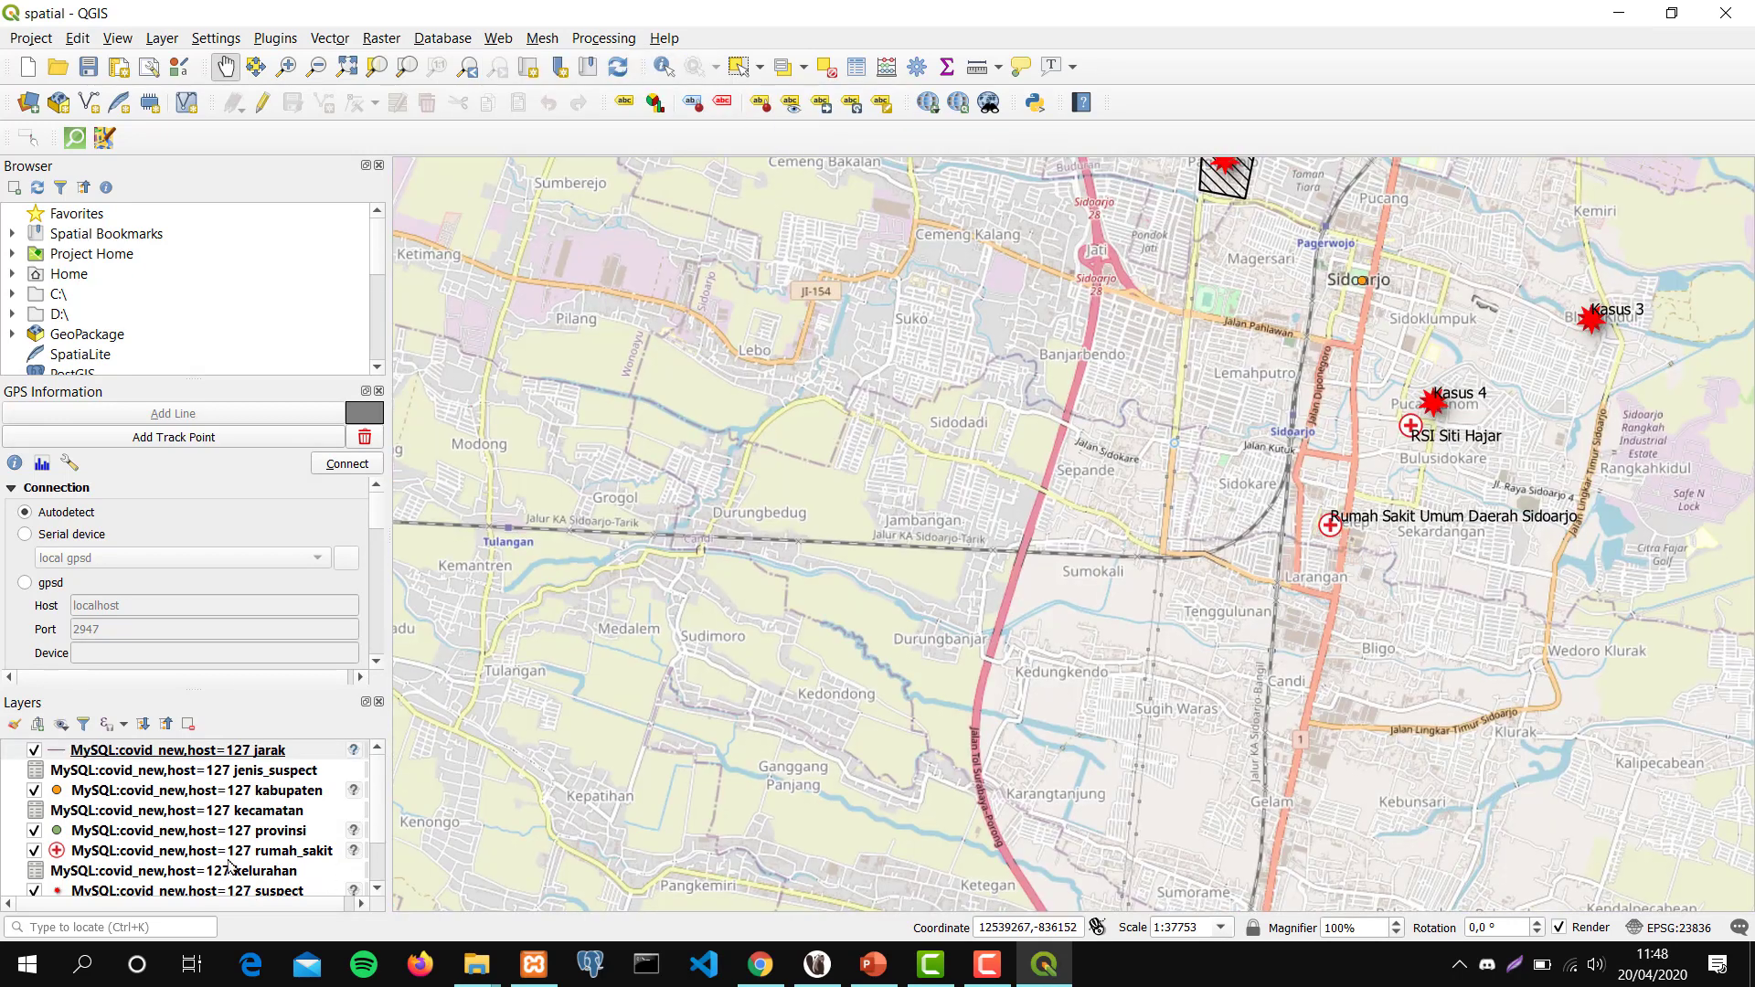
# Filter the OSM Standard layer's coordinate systems for indonesia, select DGN95 / Indonesia TM-3 zone 49.2, and close the selector without applying it.
pyautogui.scroll(-1, 233, 870)
pyautogui.click(142, 889)
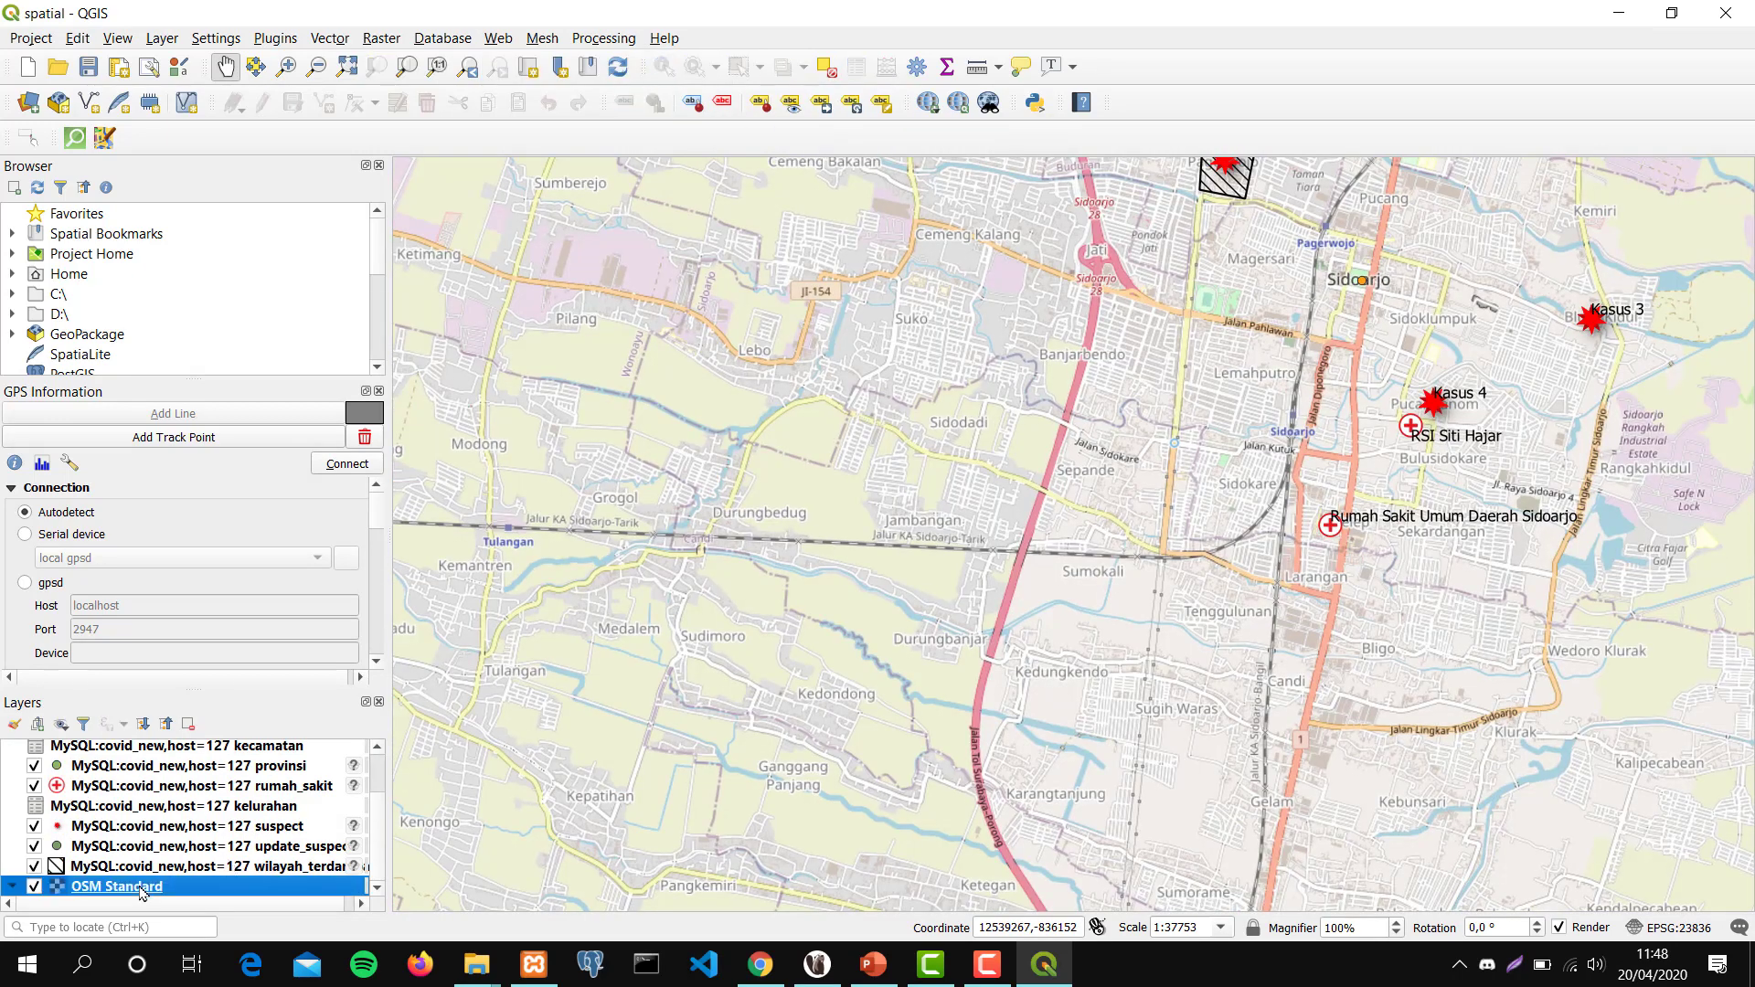
pyautogui.rightClick(142, 892)
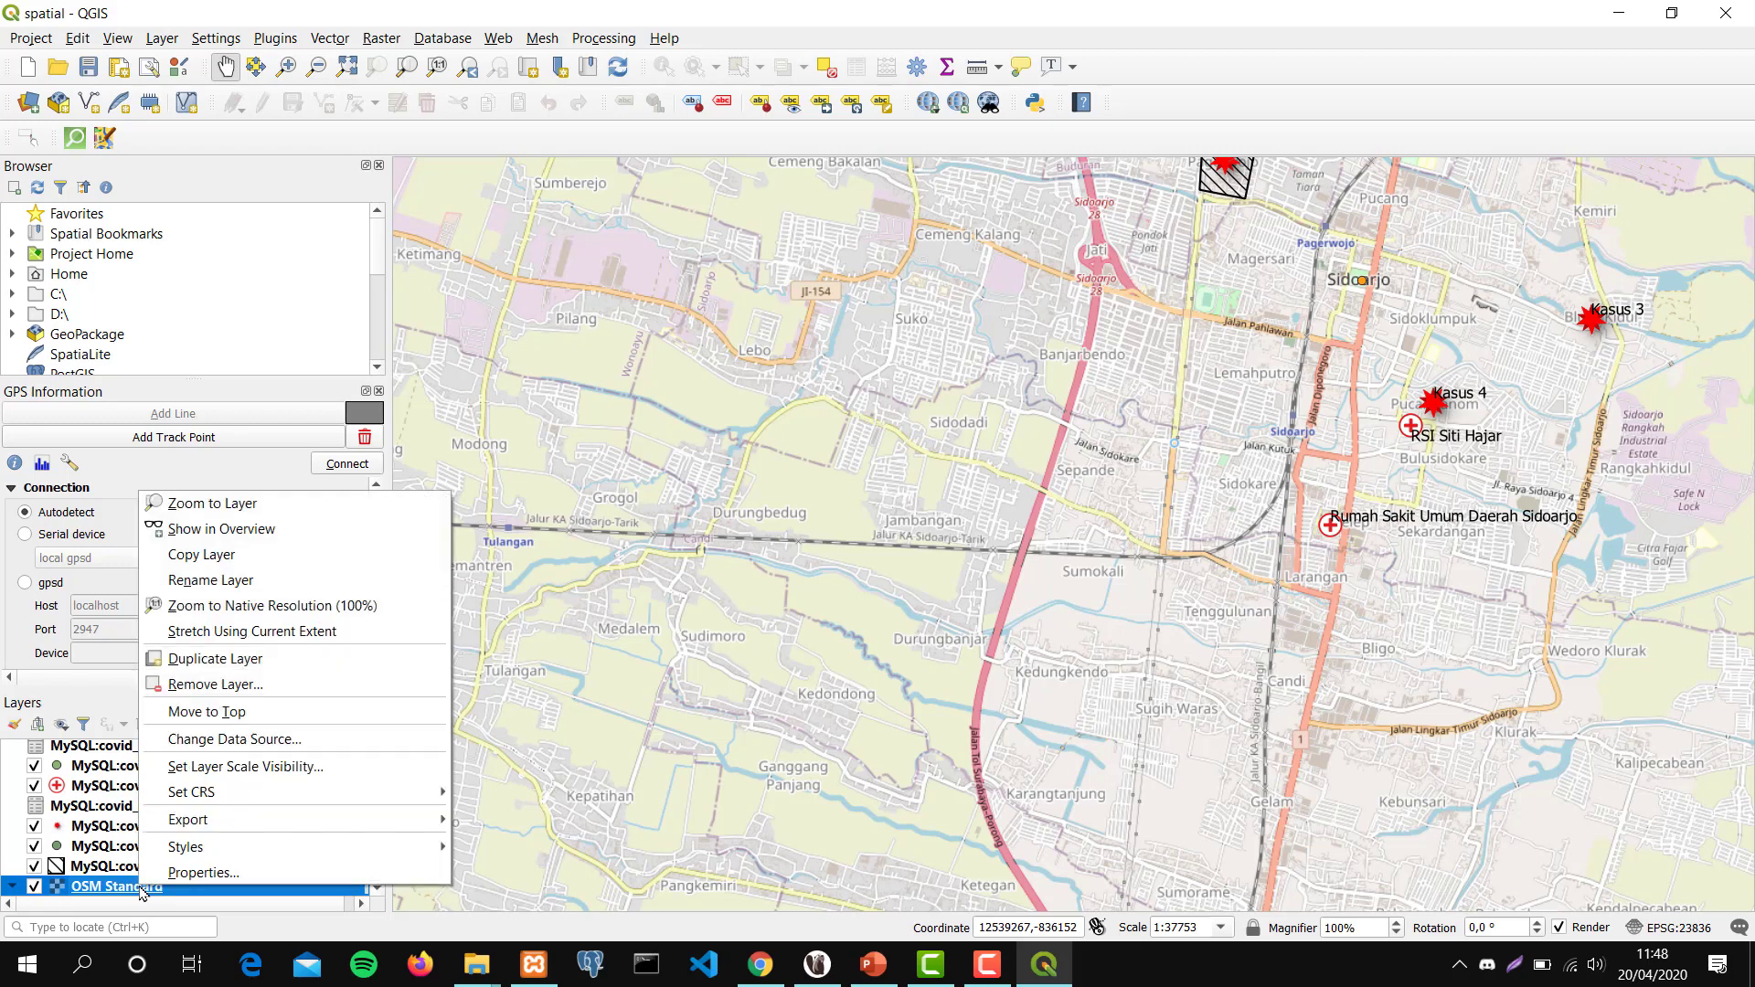
pyautogui.moveTo(222, 808)
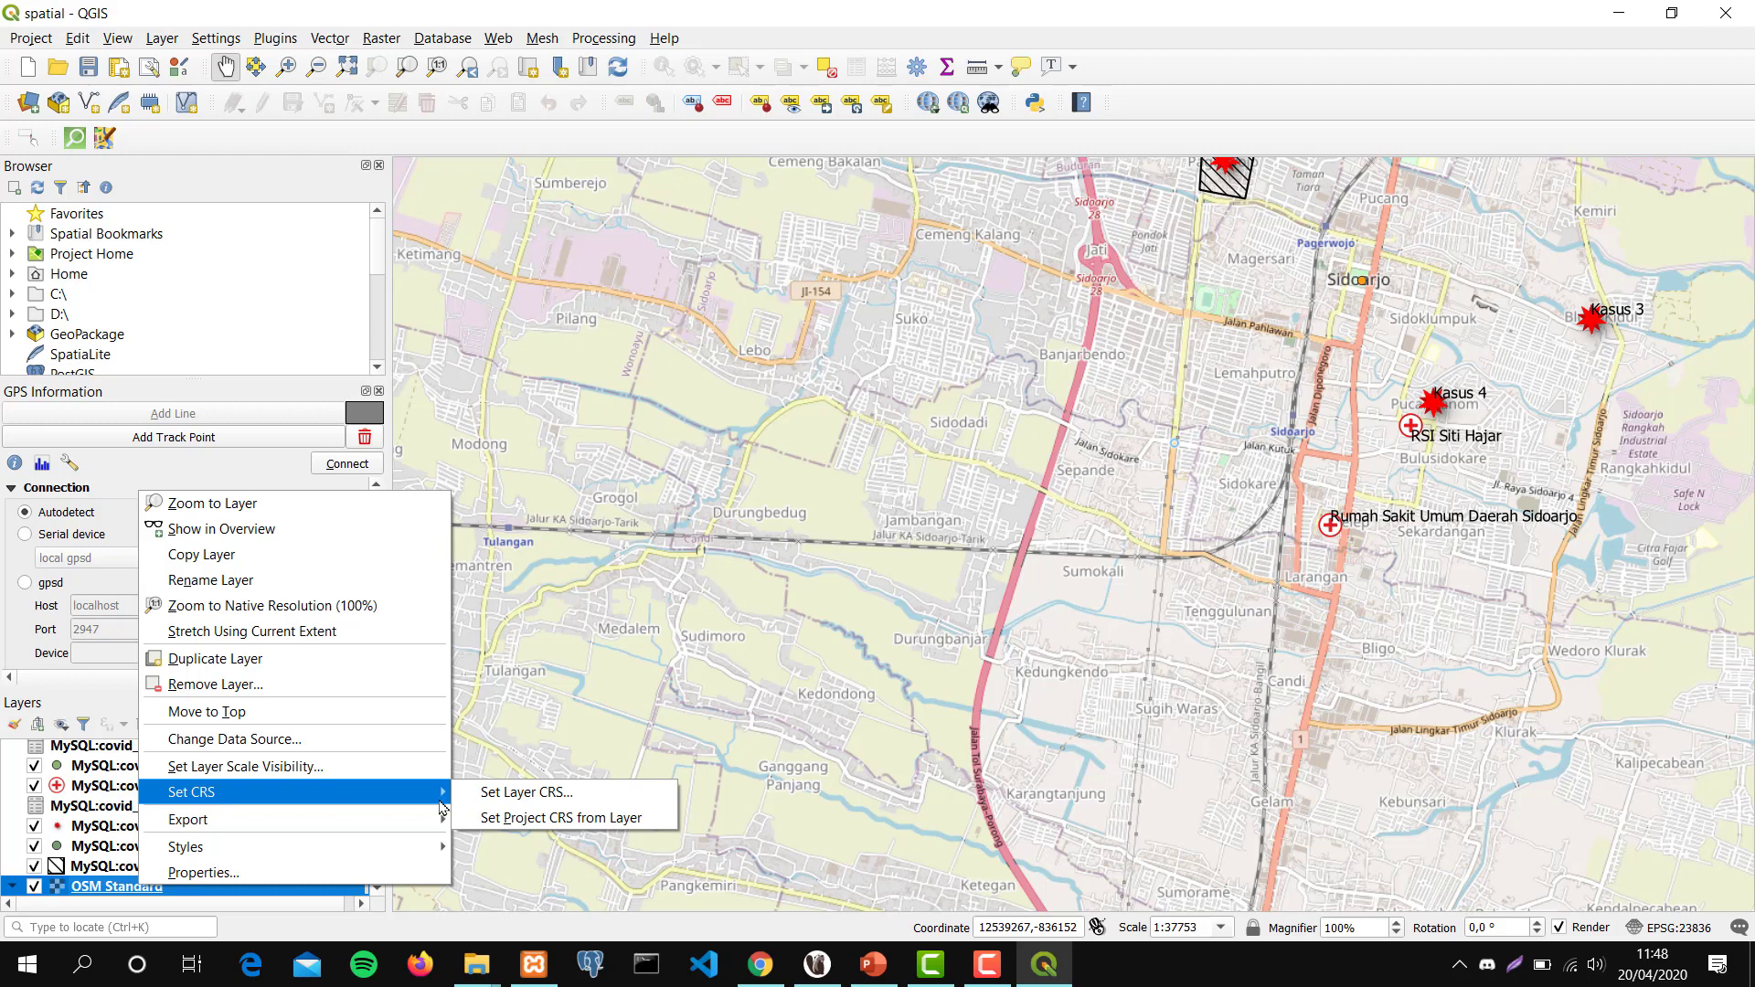
pyautogui.click(533, 802)
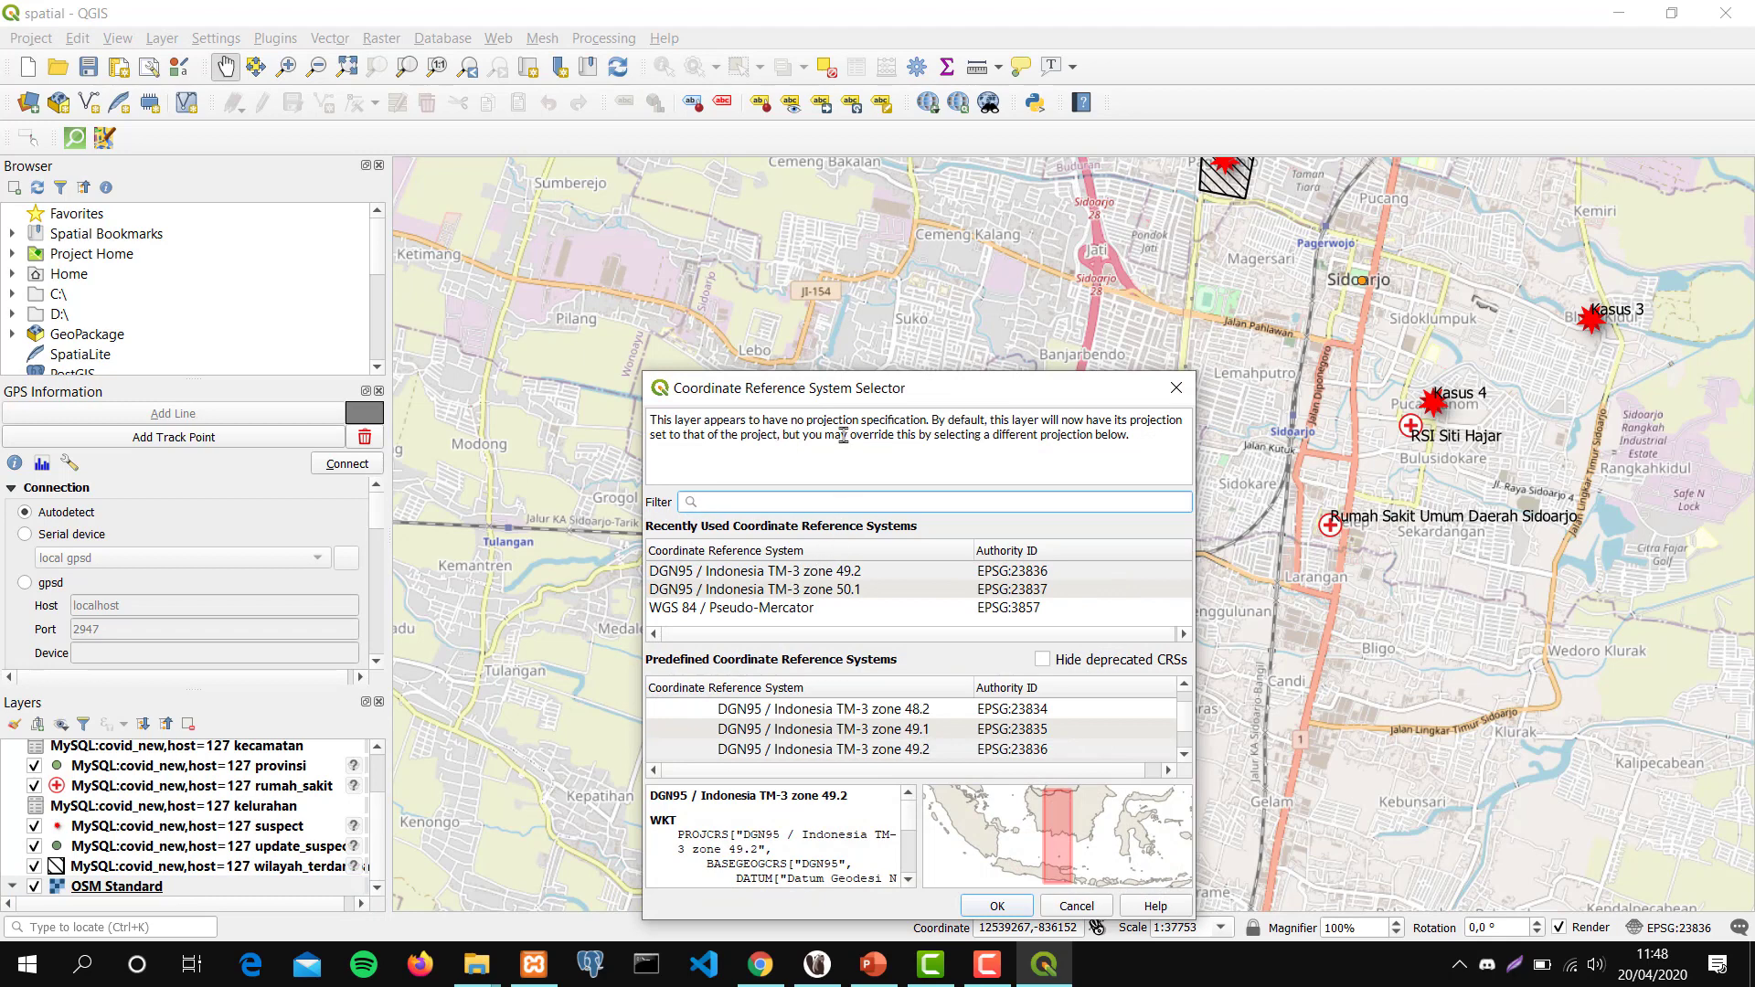
pyautogui.write('indonesia')
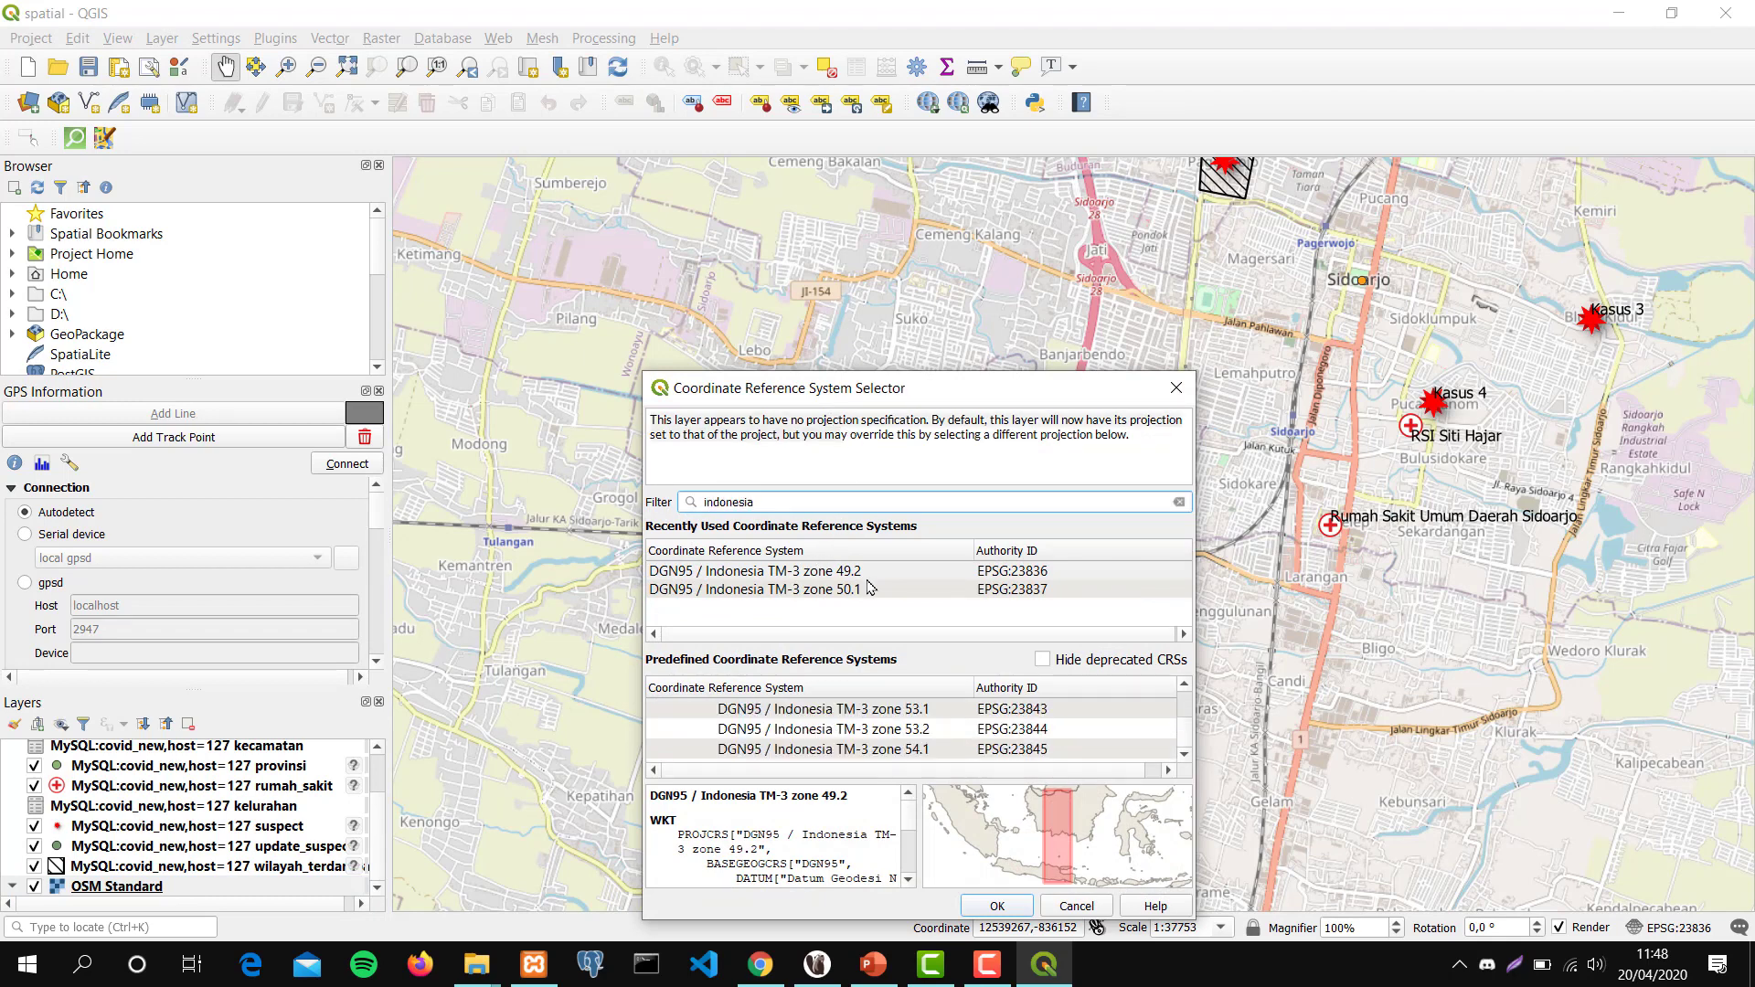
pyautogui.moveTo(862, 400); pyautogui.dragTo(871, 264)
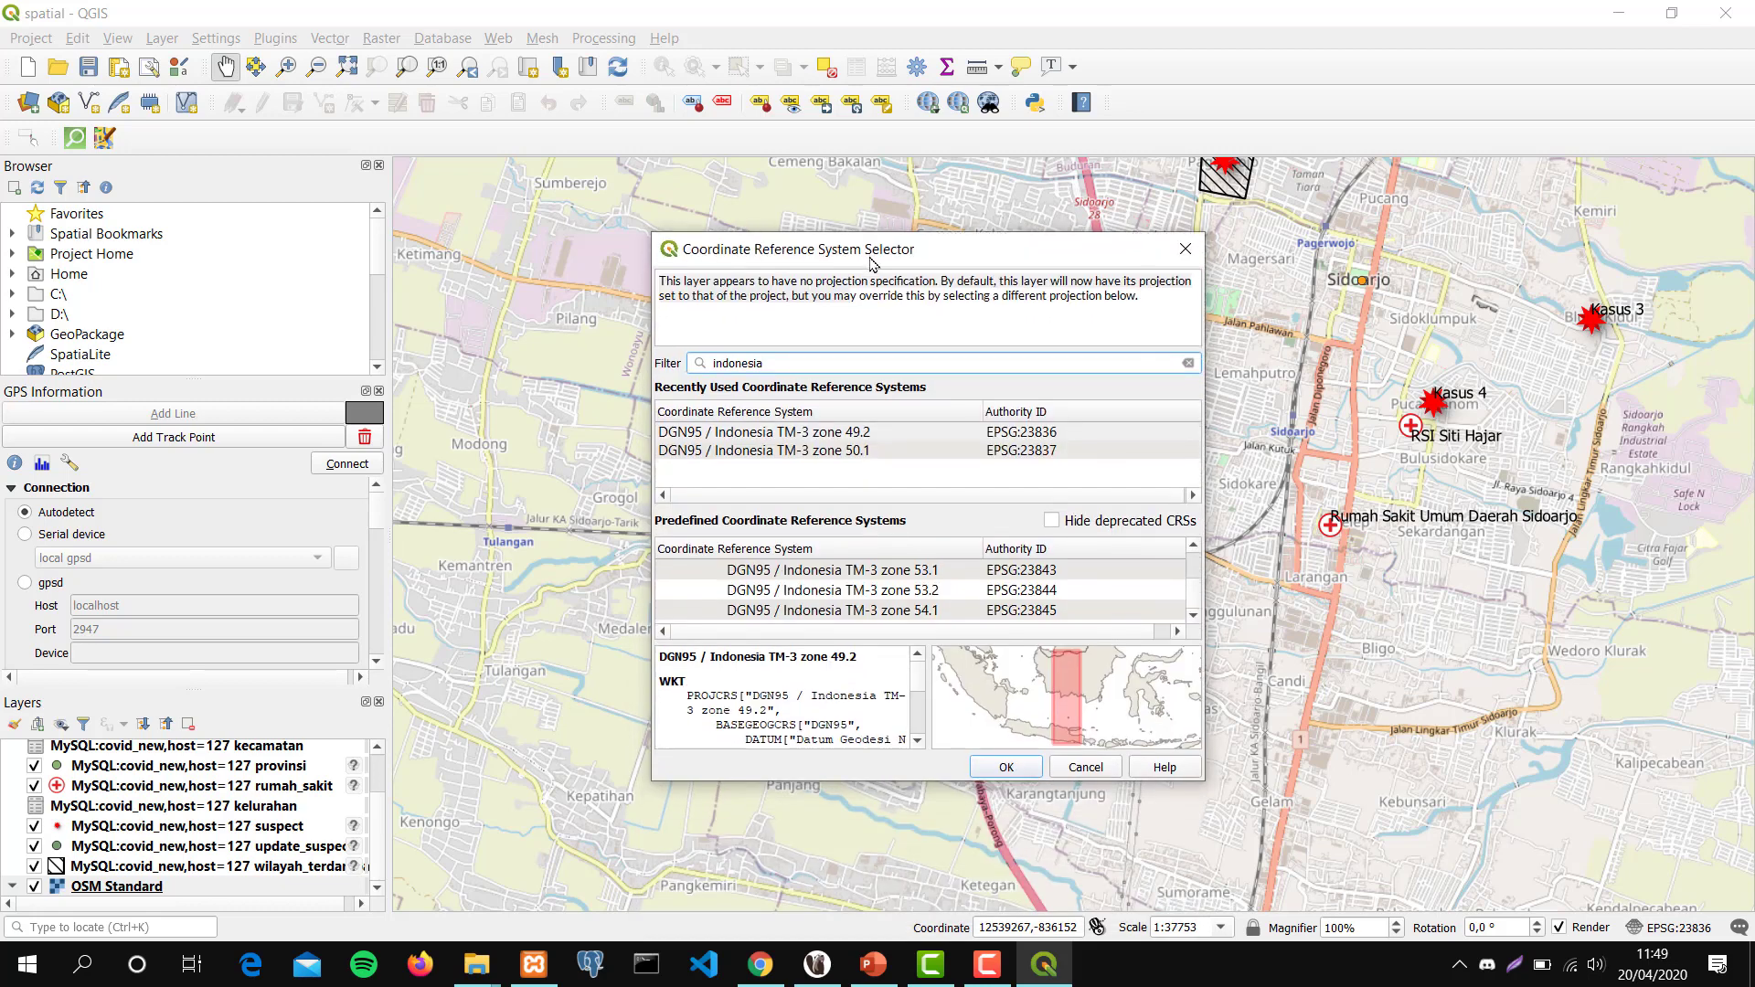
pyautogui.click(881, 433)
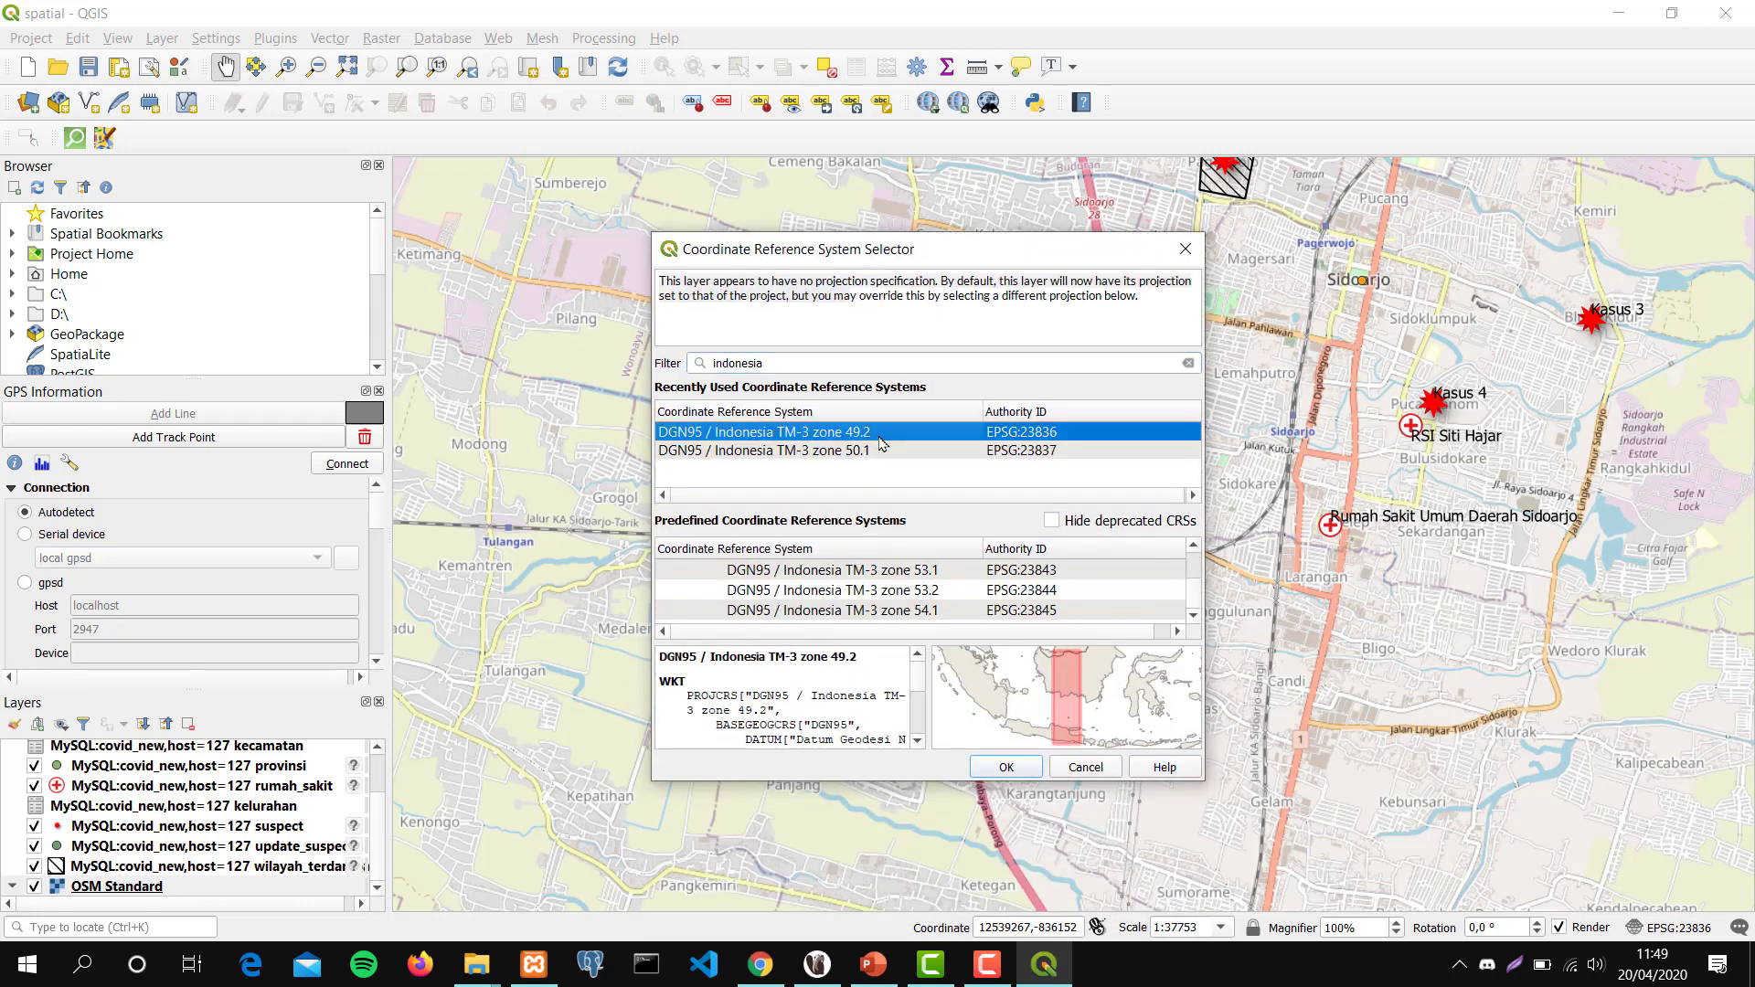
pyautogui.click(883, 452)
pyautogui.click(885, 440)
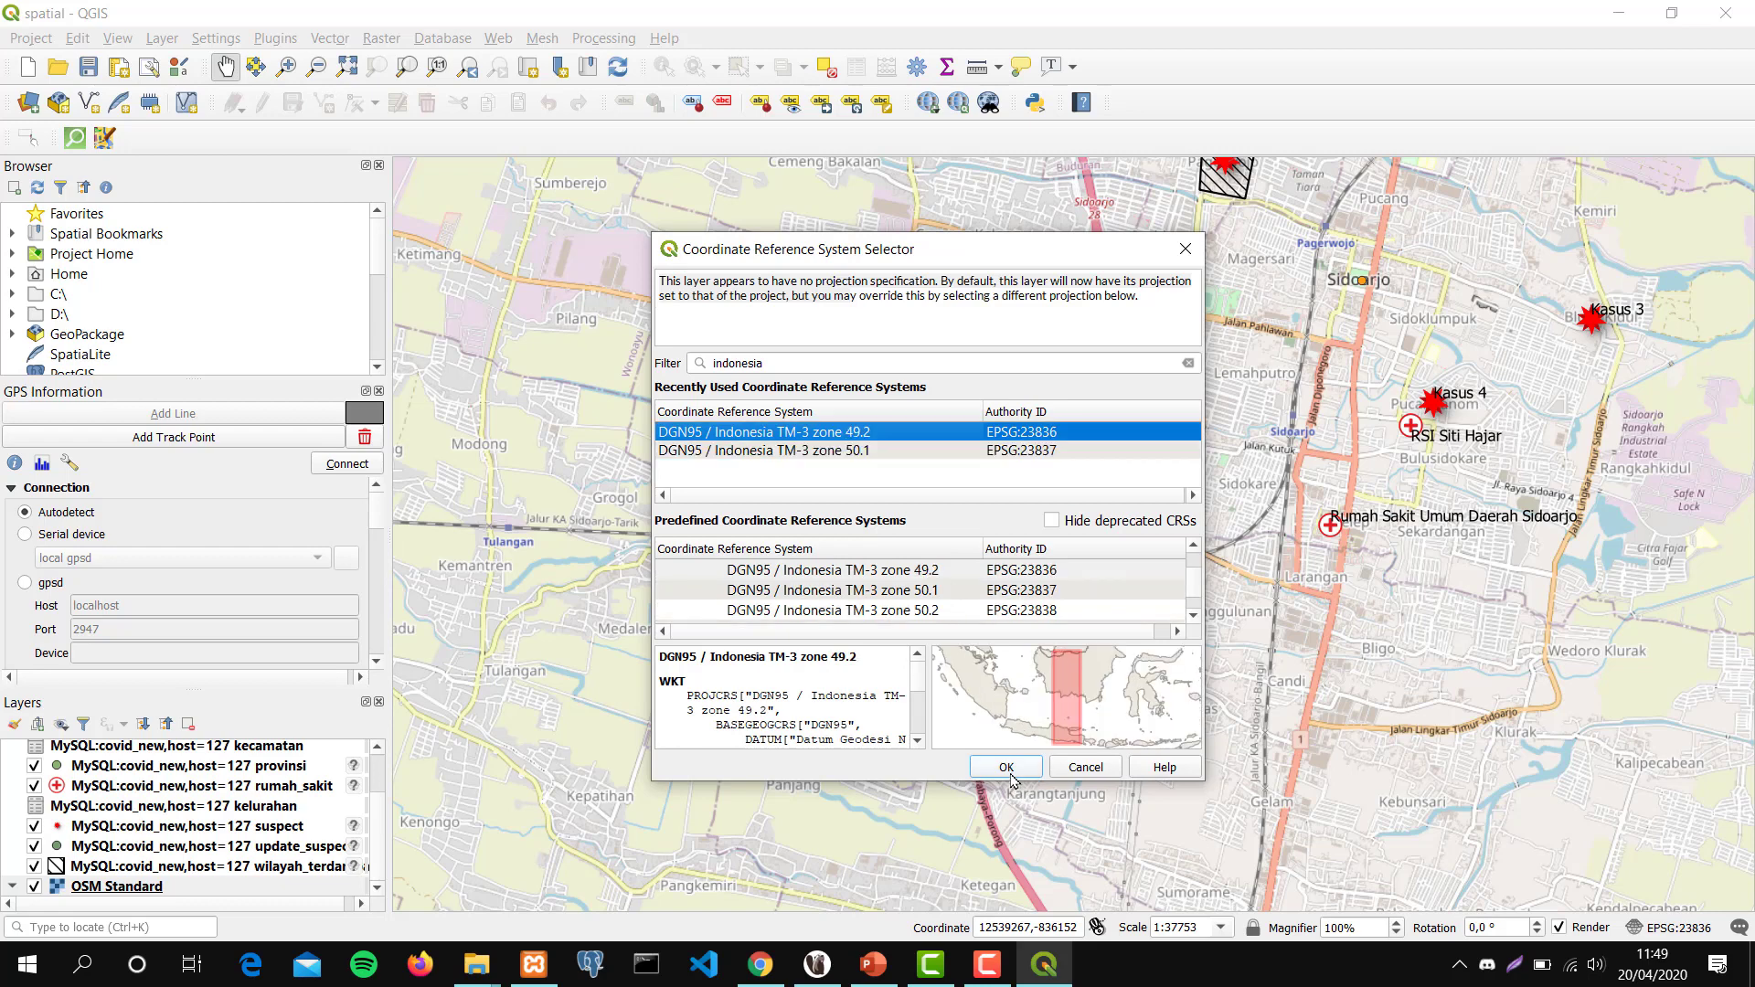
pyautogui.click(1184, 264)
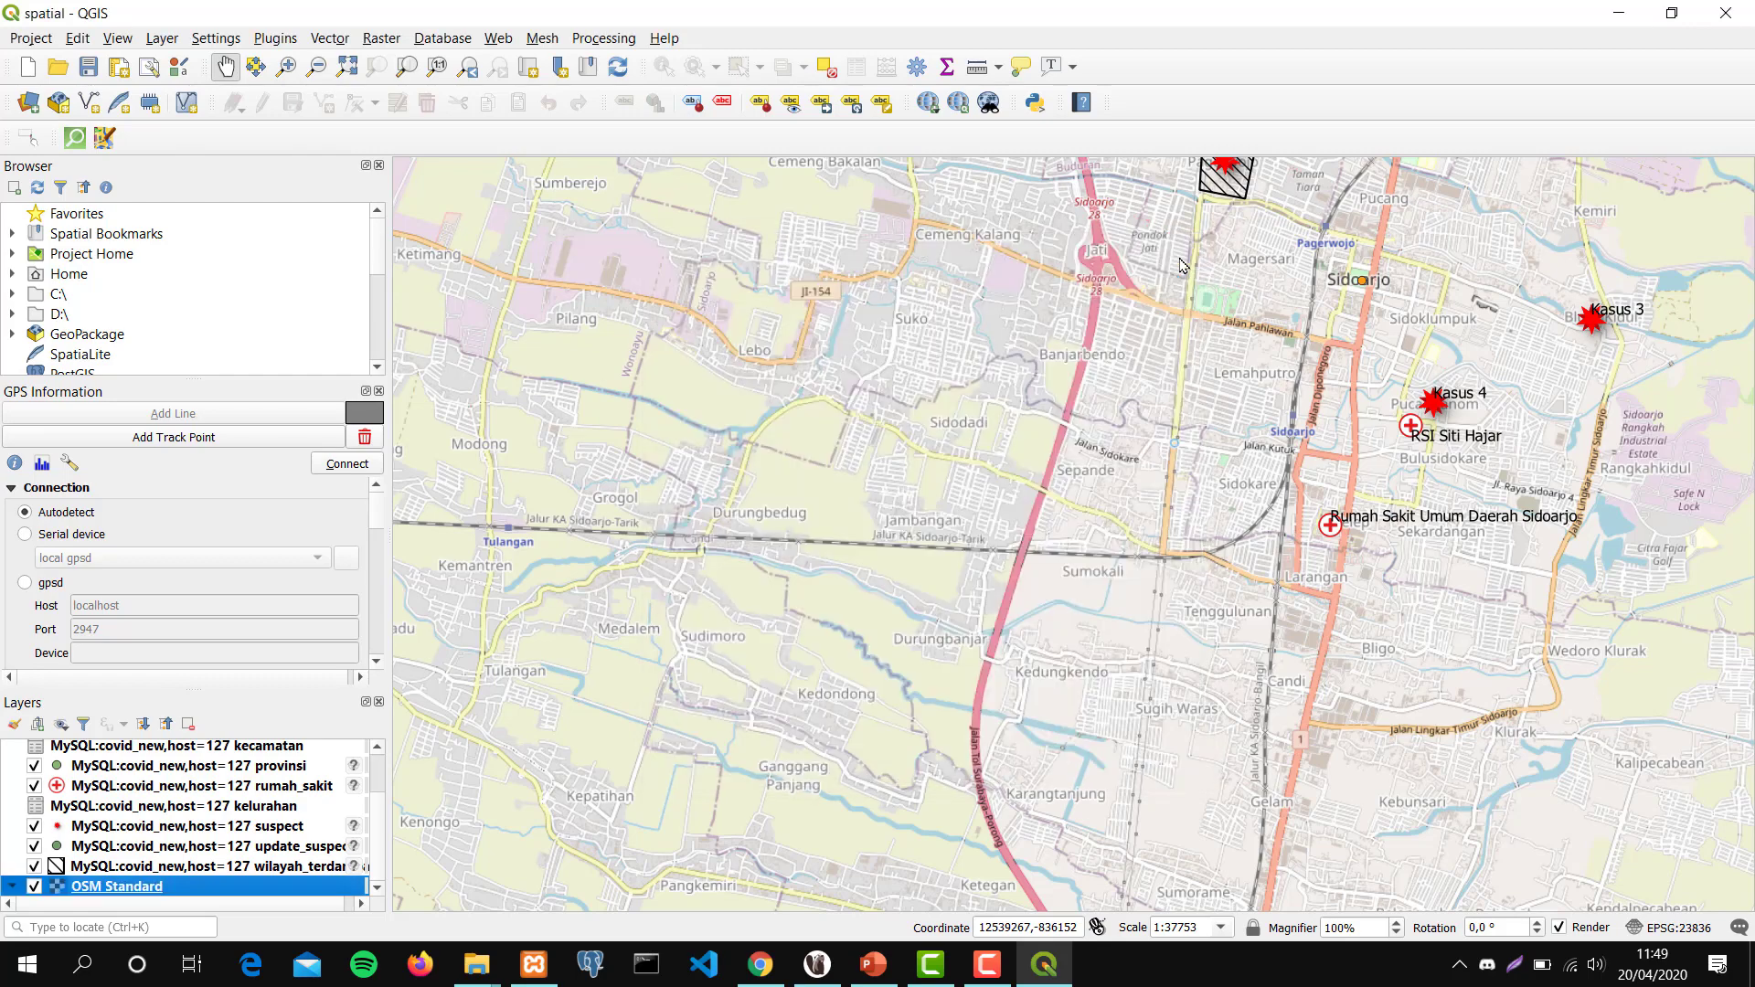
# Switch to PowerPoint to review the list of topics covered and return to the QGIS map.
pyautogui.moveTo(1289, 369); pyautogui.dragTo(967, 595)
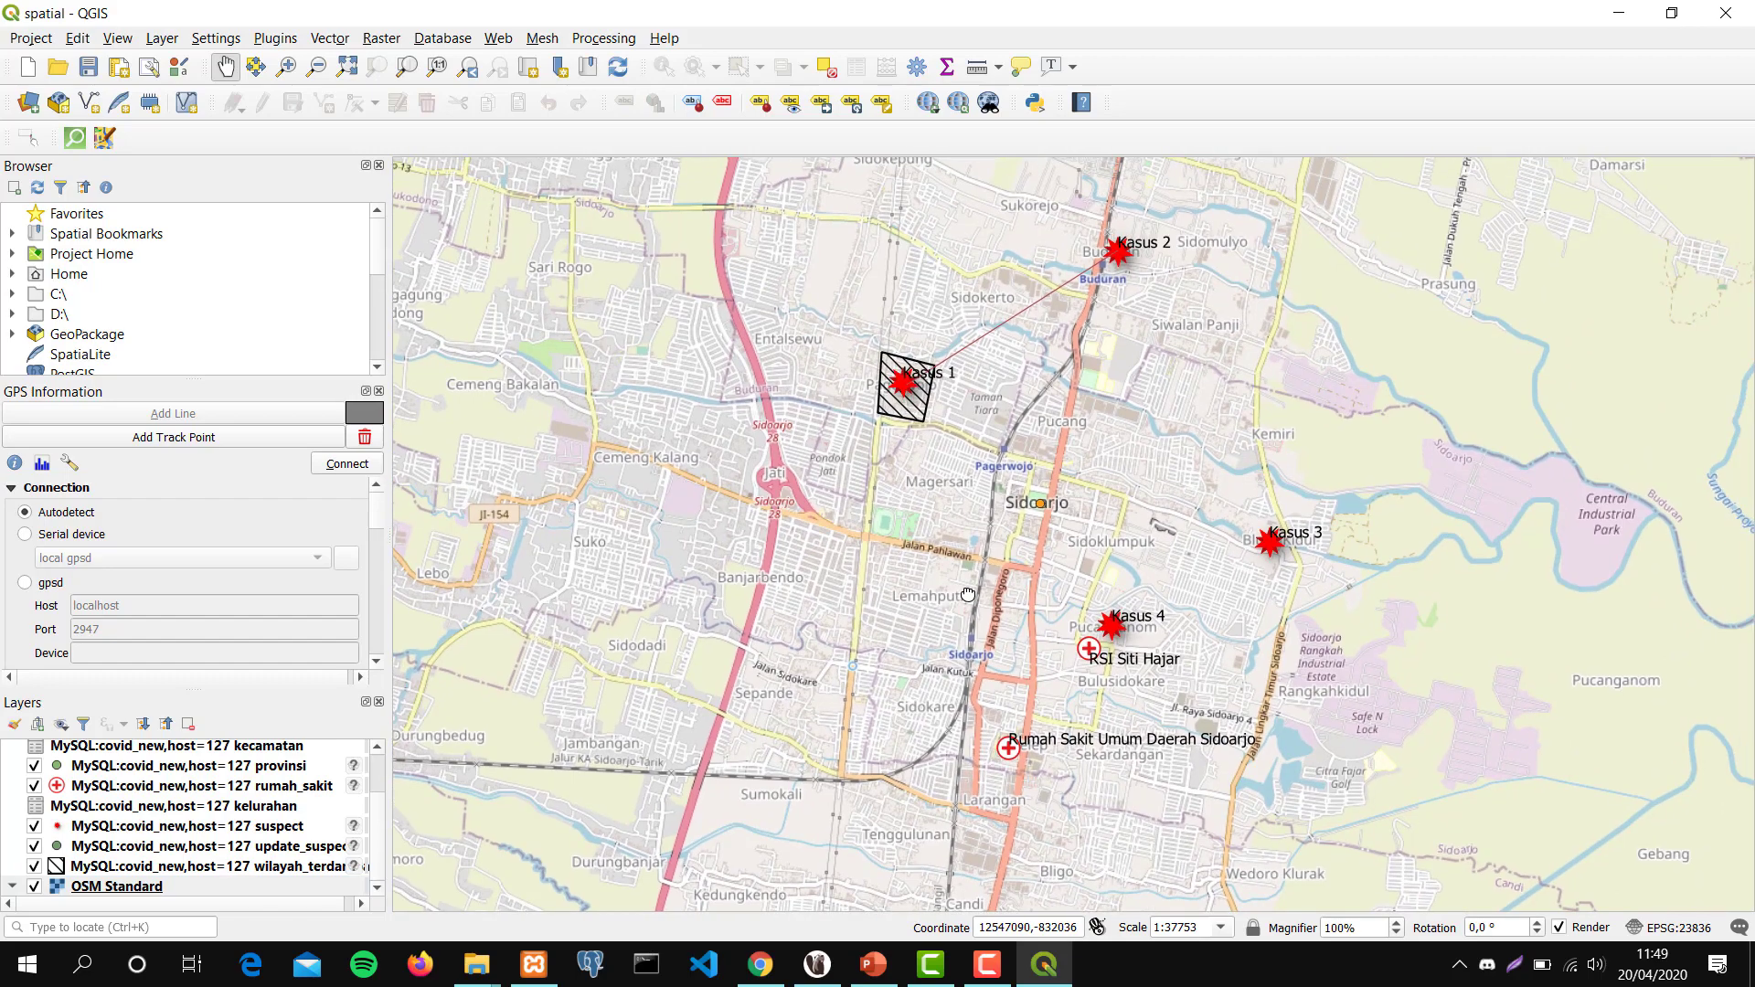
pyautogui.scroll(1, 968, 595)
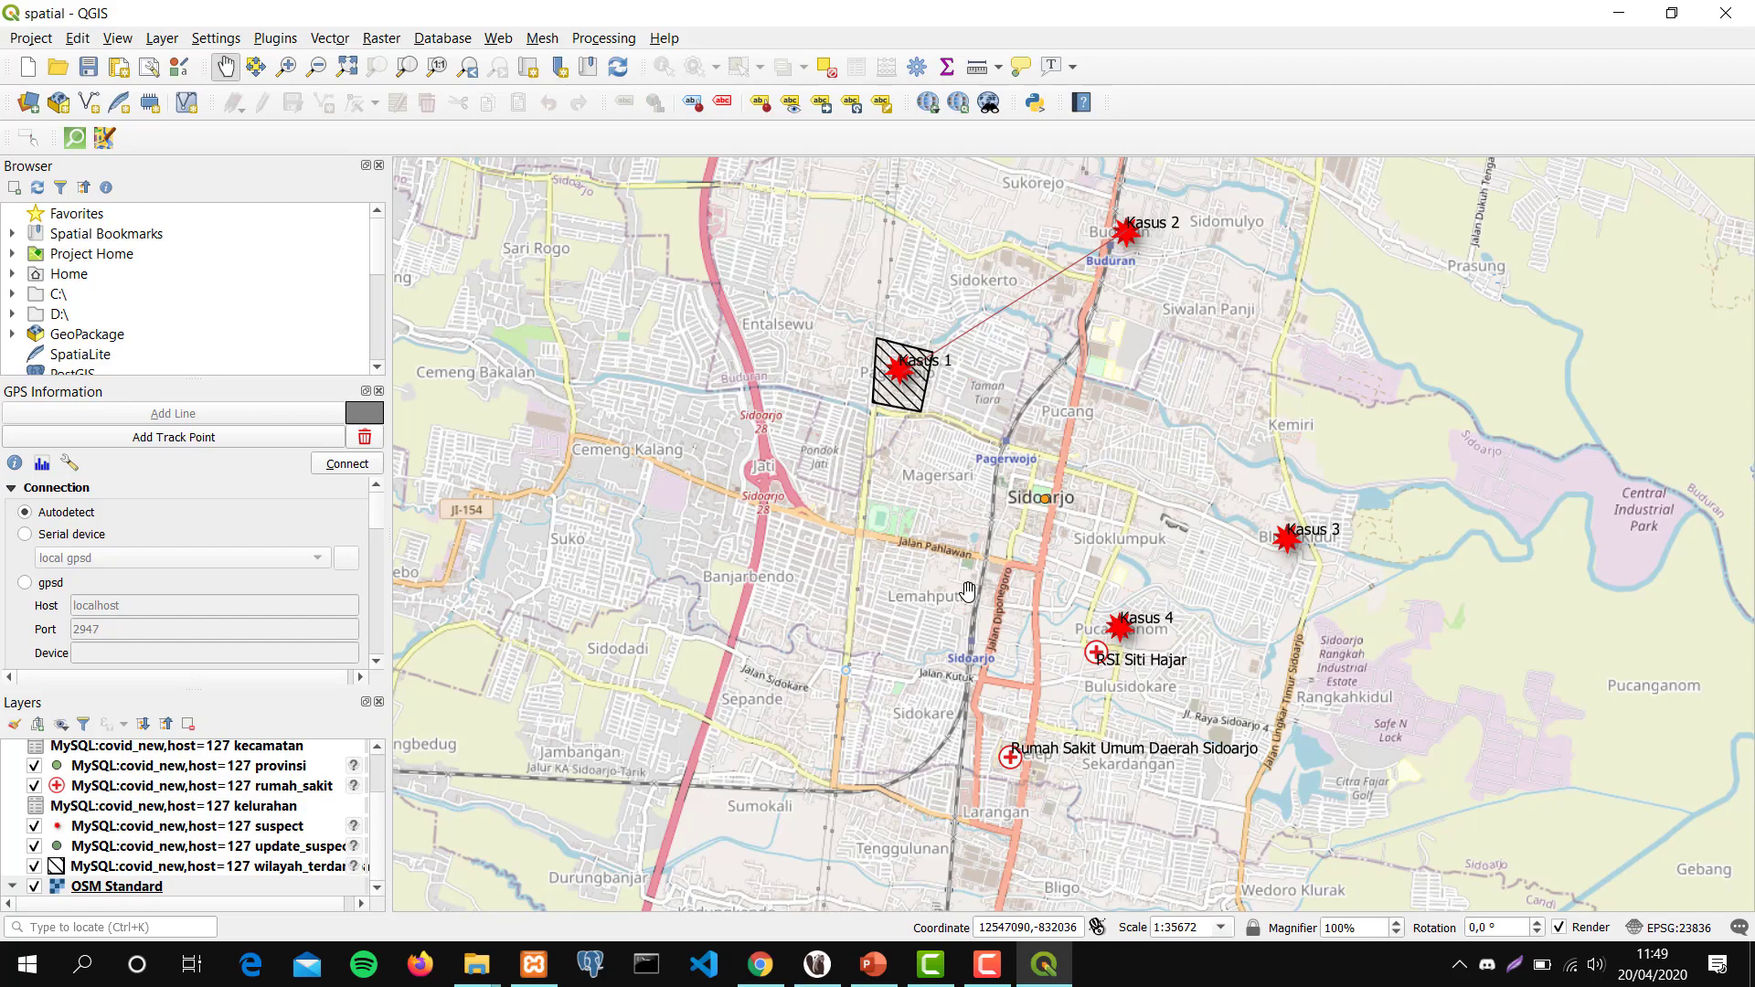
pyautogui.click(877, 967)
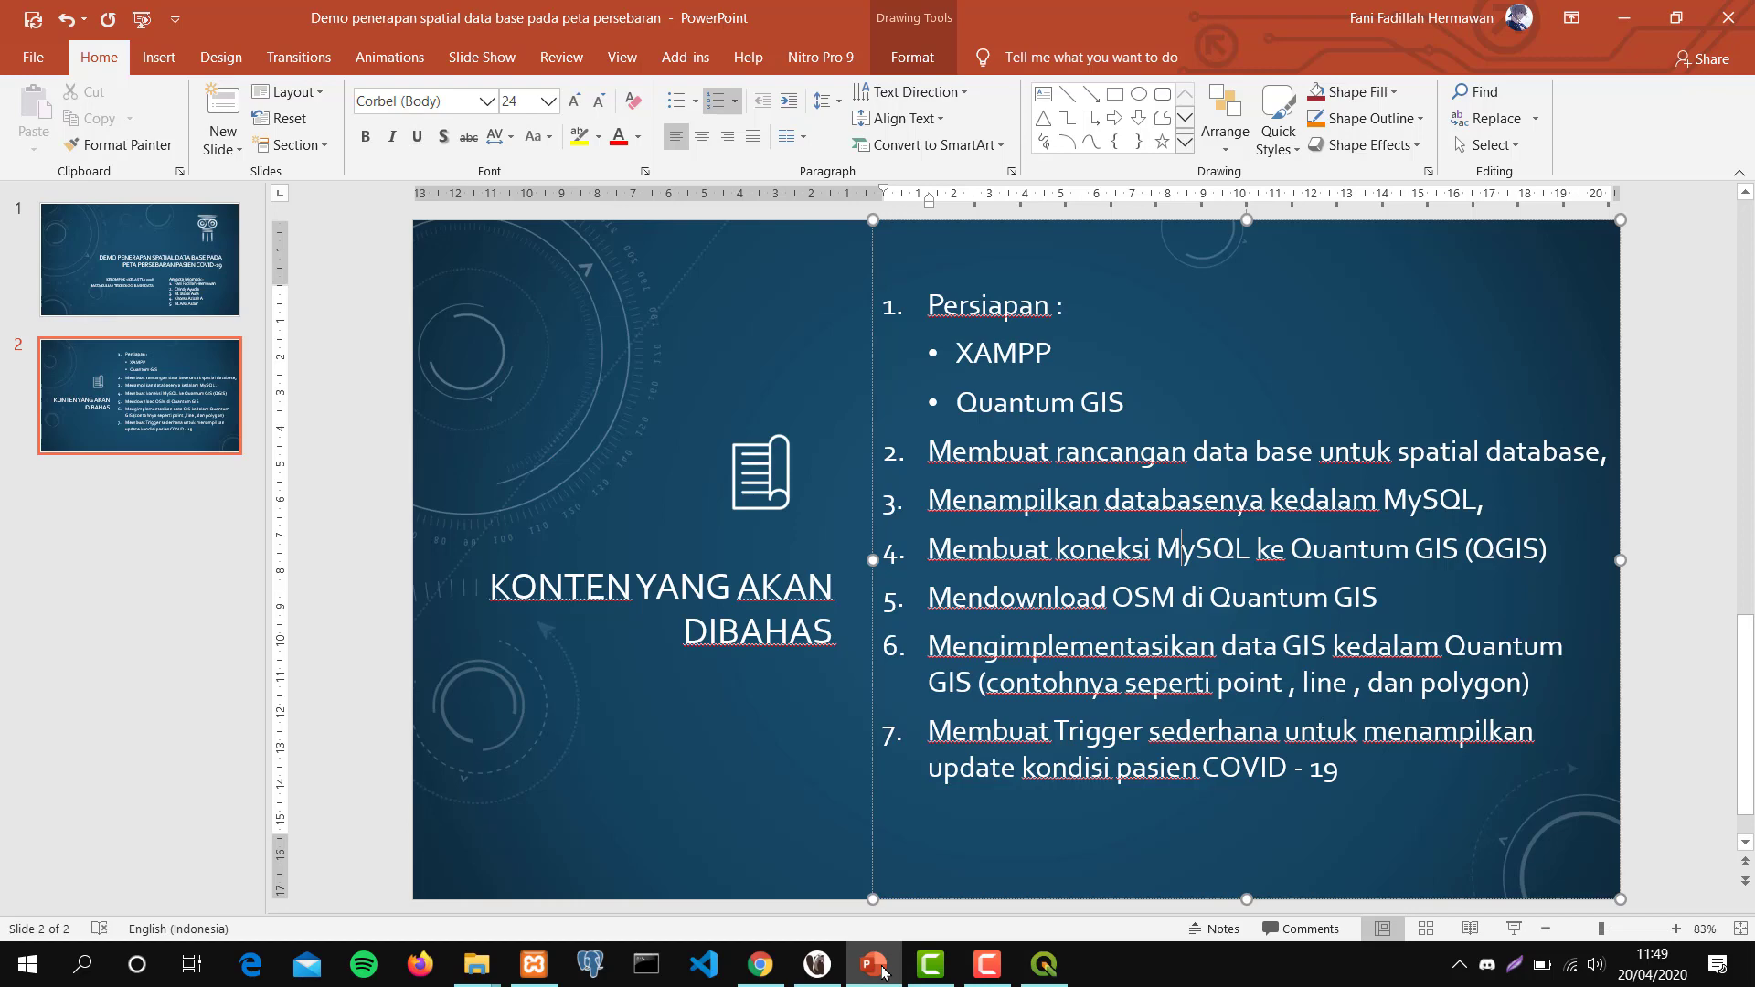
pyautogui.click(873, 965)
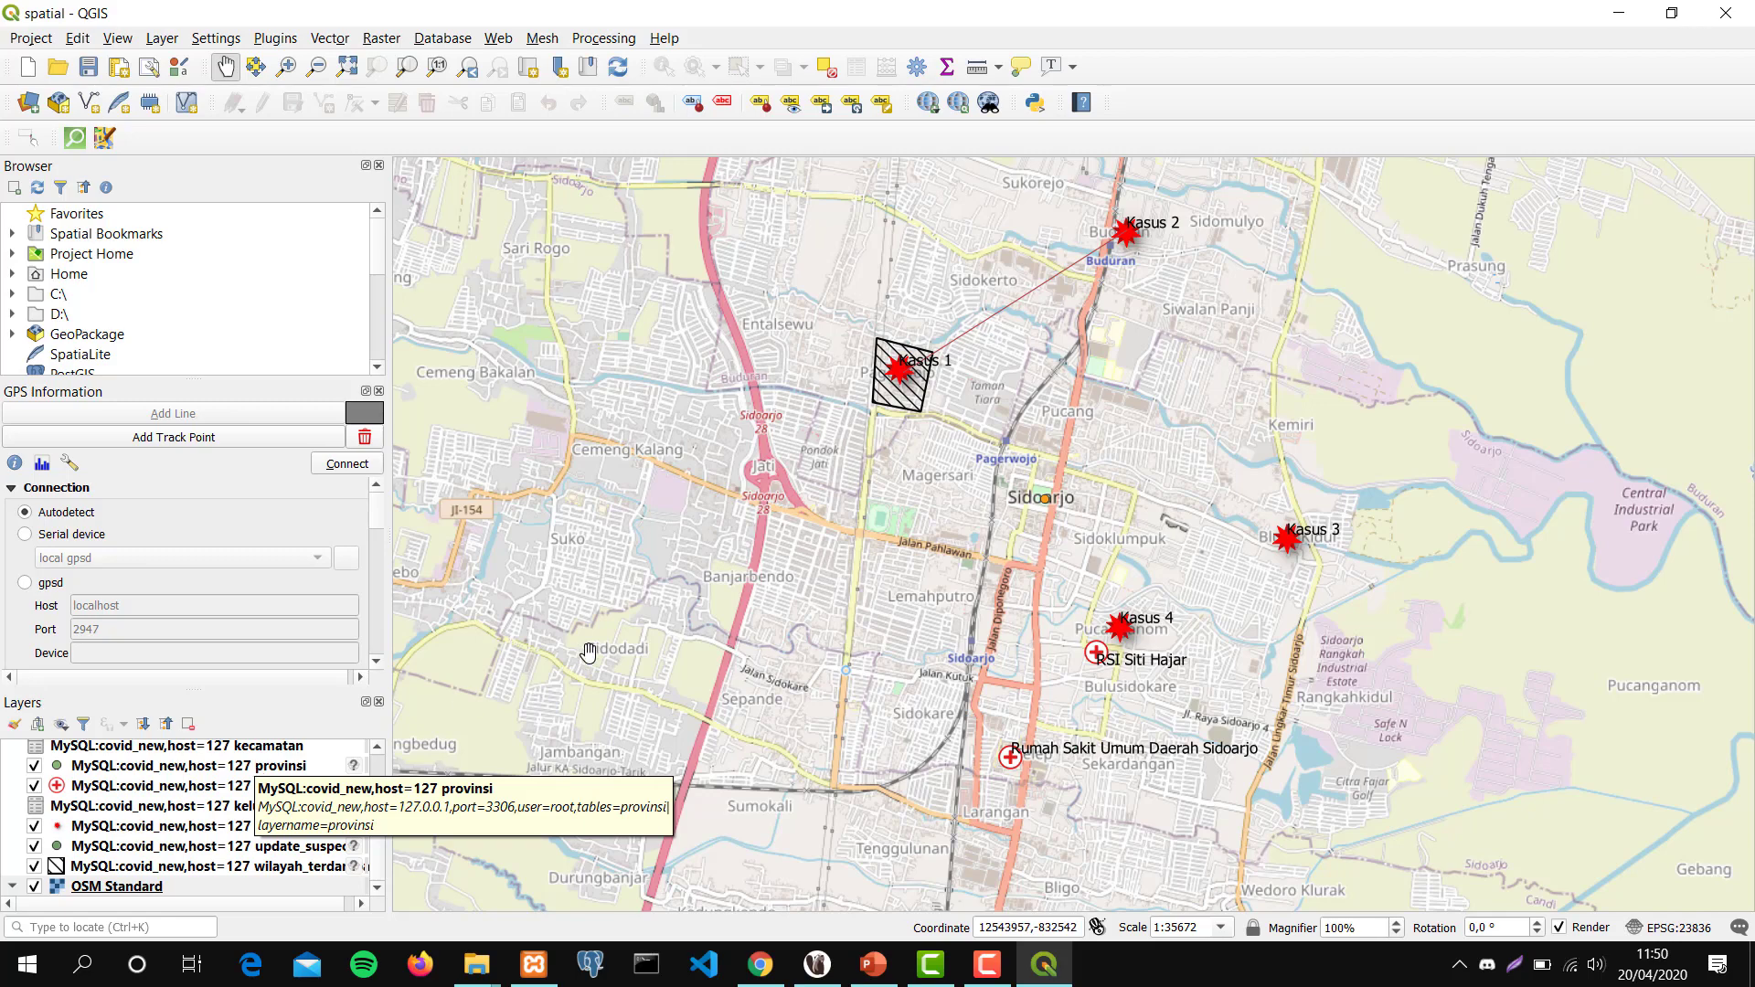
# Examine the case and hospital locations on the OSM basemap, from Sidoarjo out to the whole of East Java.
pyautogui.moveTo(585, 655); pyautogui.dragTo(1070, 534)
pyautogui.scroll(-1, 1083, 518)
pyautogui.scroll(-3, 1082, 518)
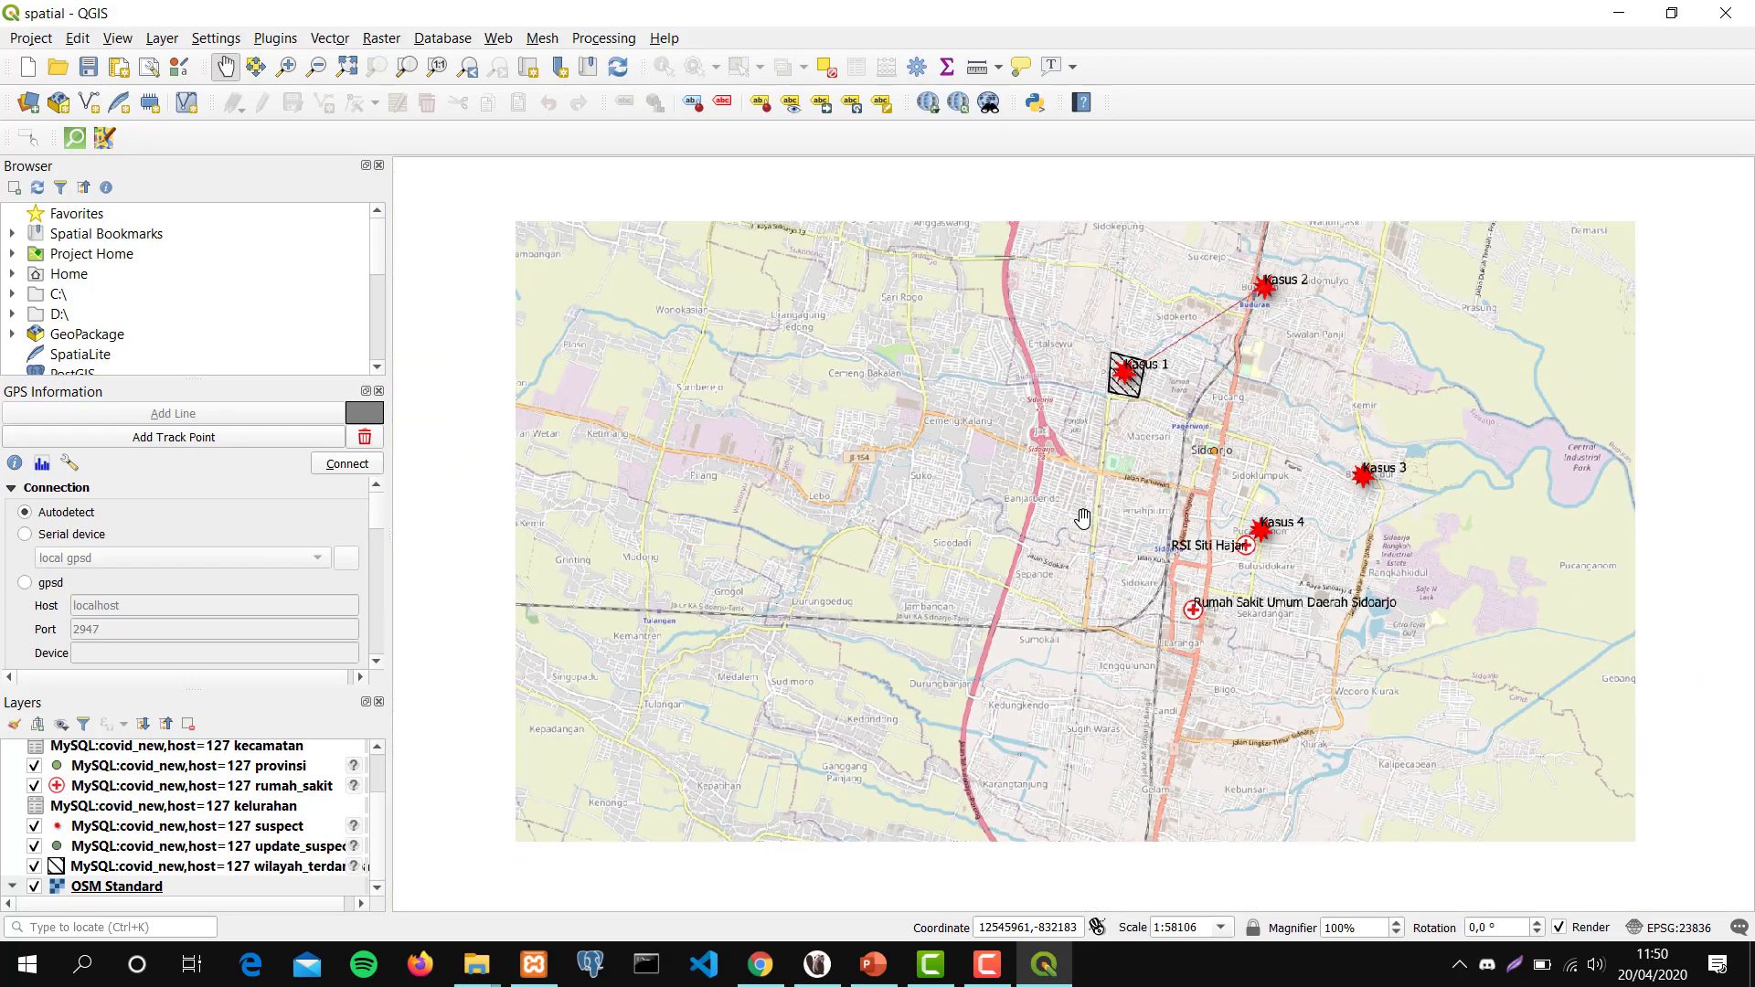
pyautogui.scroll(-3, 1082, 518)
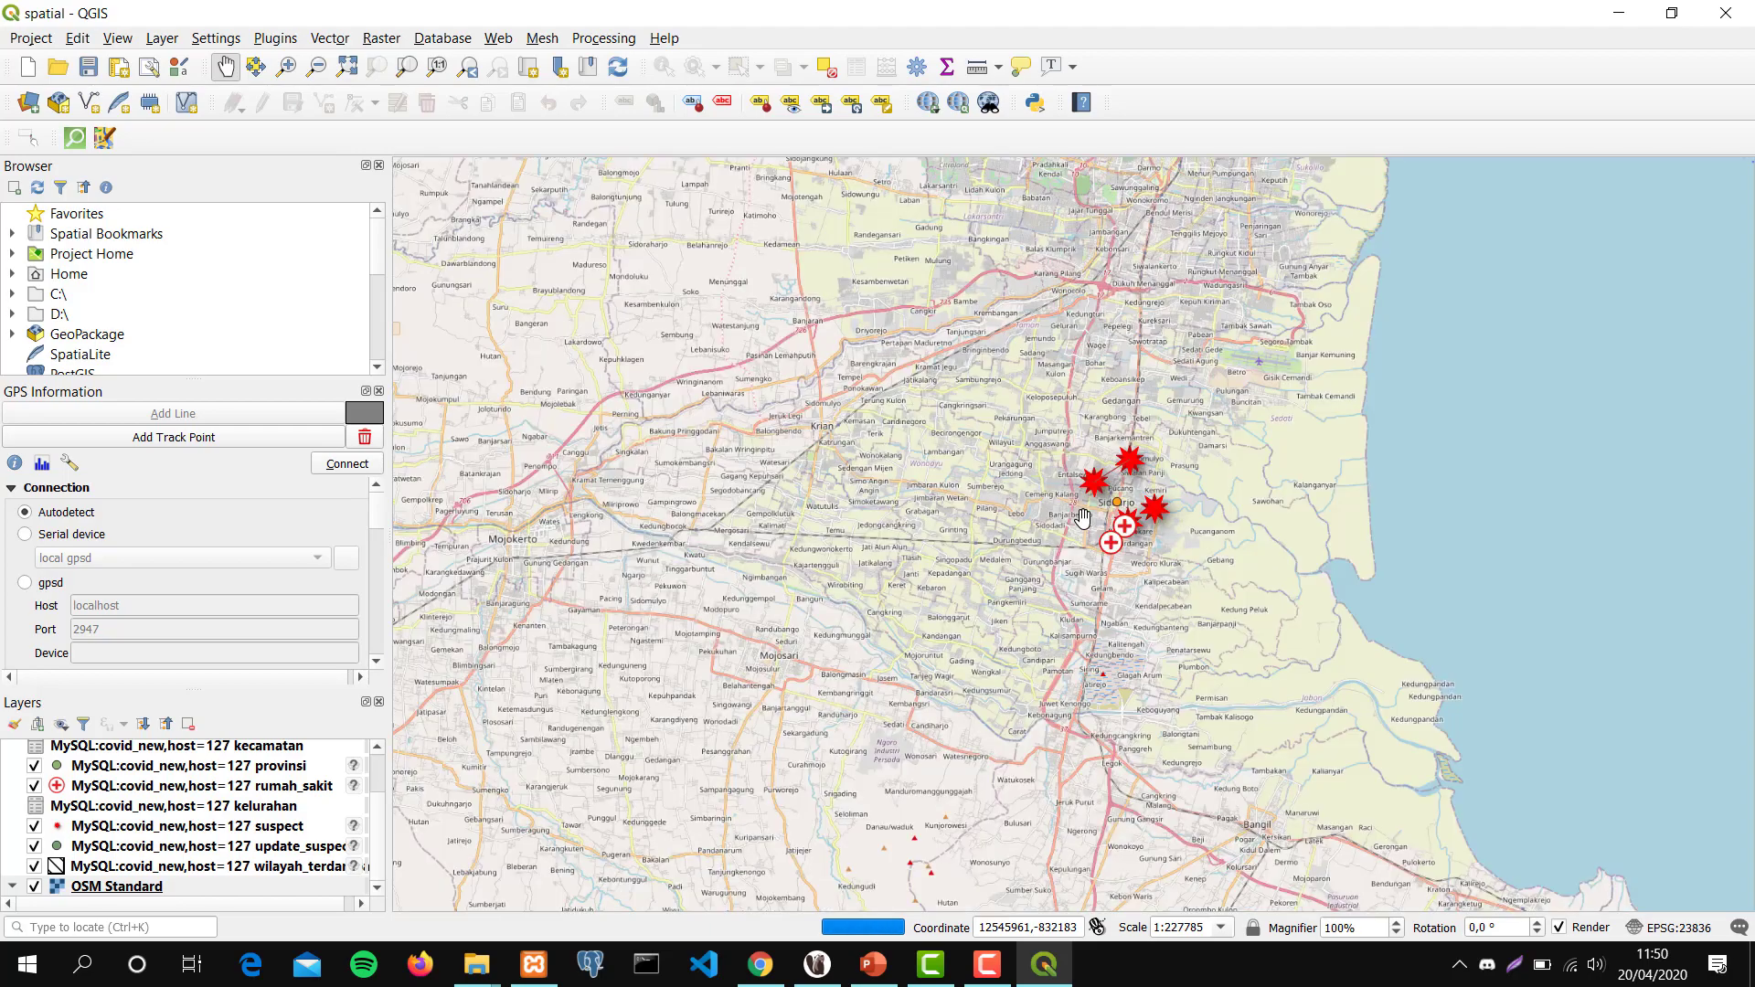
pyautogui.scroll(-1, 1083, 518)
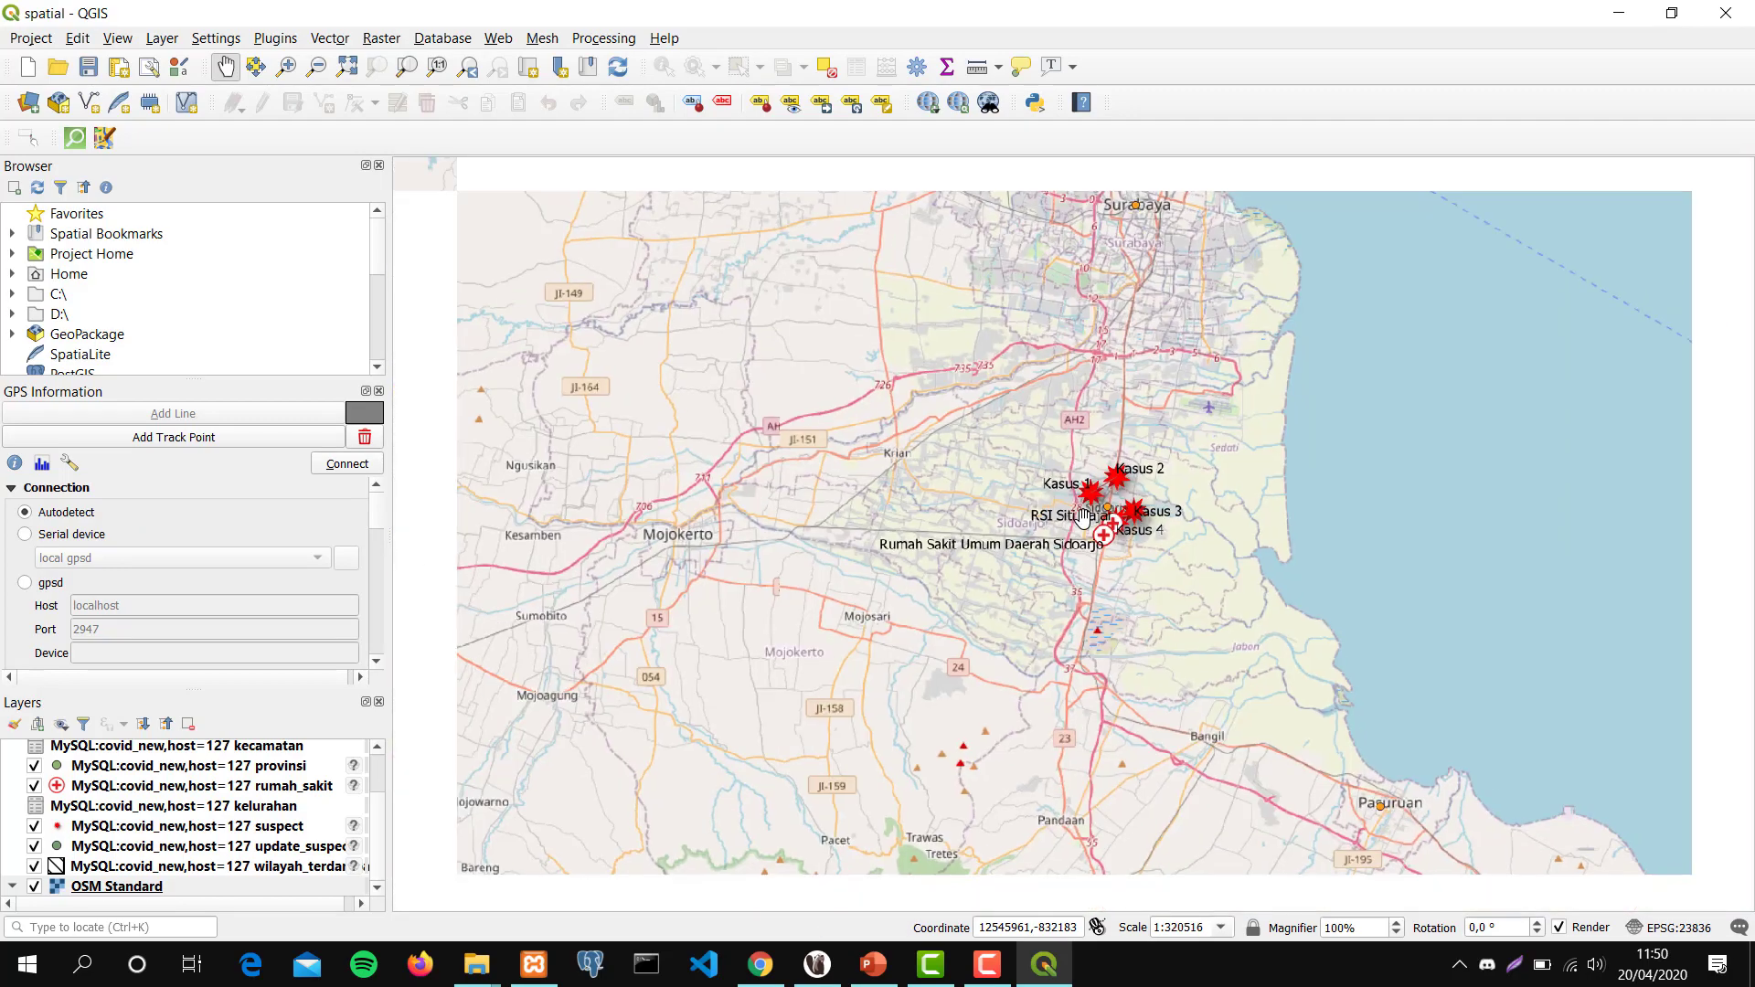
pyautogui.scroll(-1, 1081, 518)
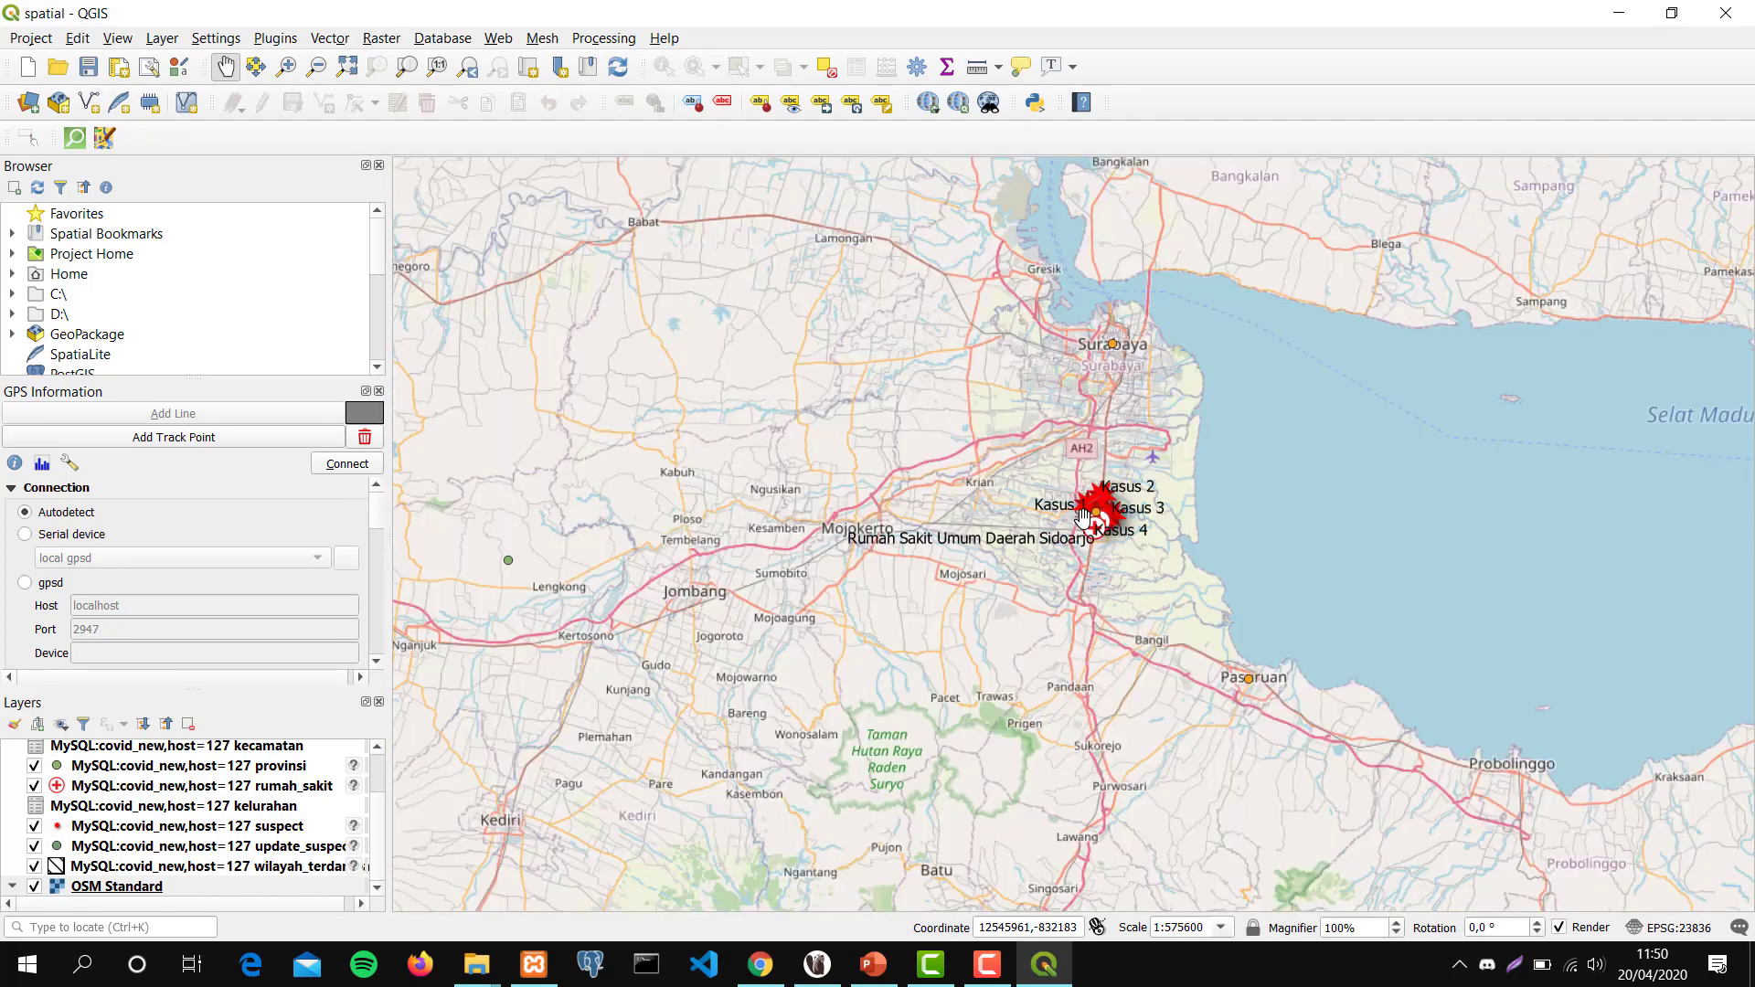
pyautogui.scroll(-1, 1082, 518)
pyautogui.scroll(-2, 1082, 518)
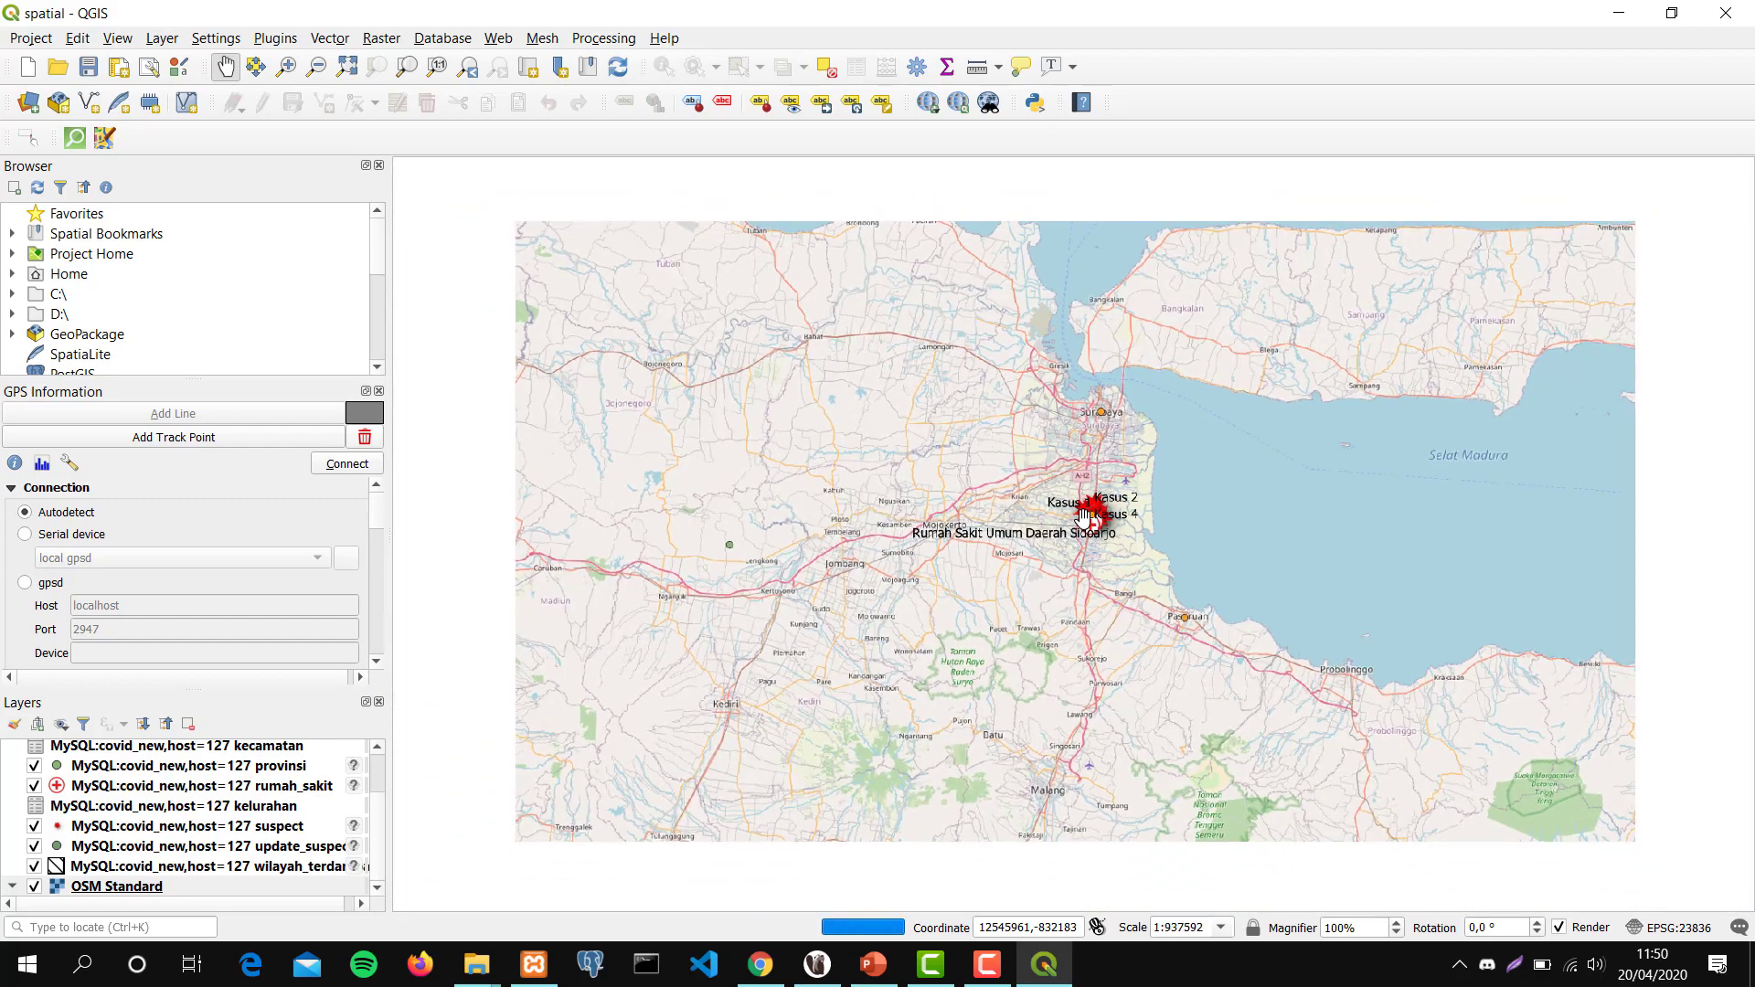
pyautogui.scroll(-1, 1083, 518)
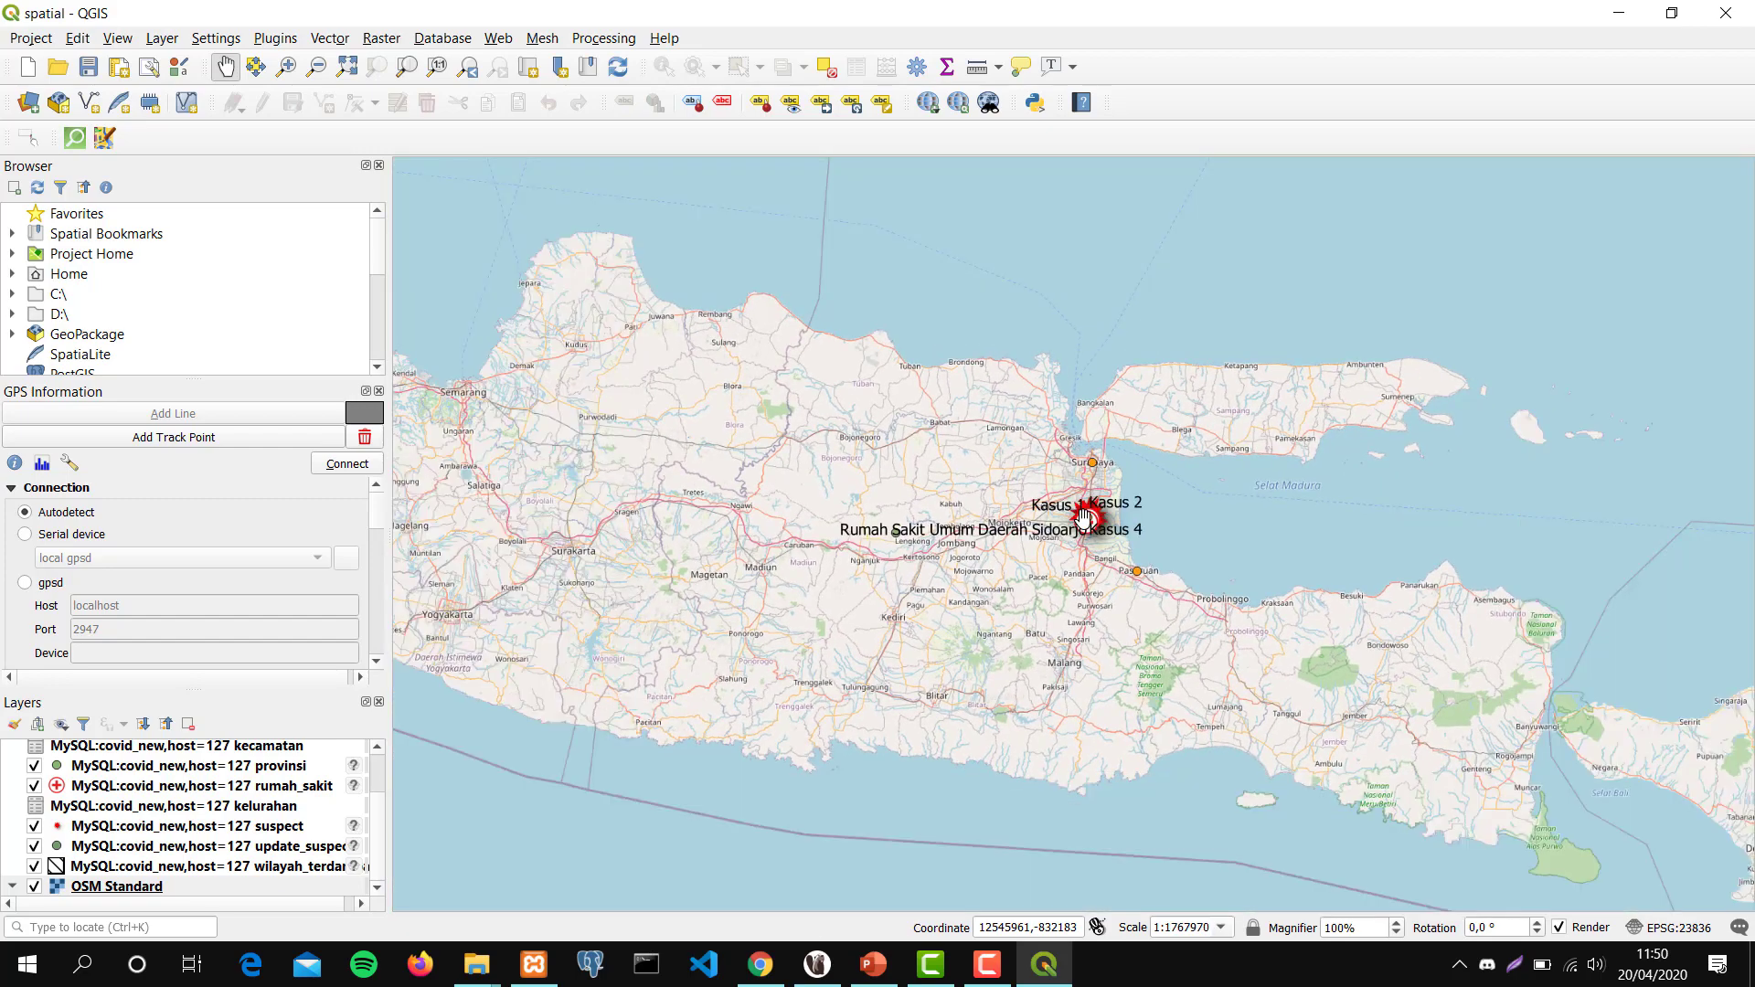
pyautogui.moveTo(896, 483); pyautogui.dragTo(842, 455)
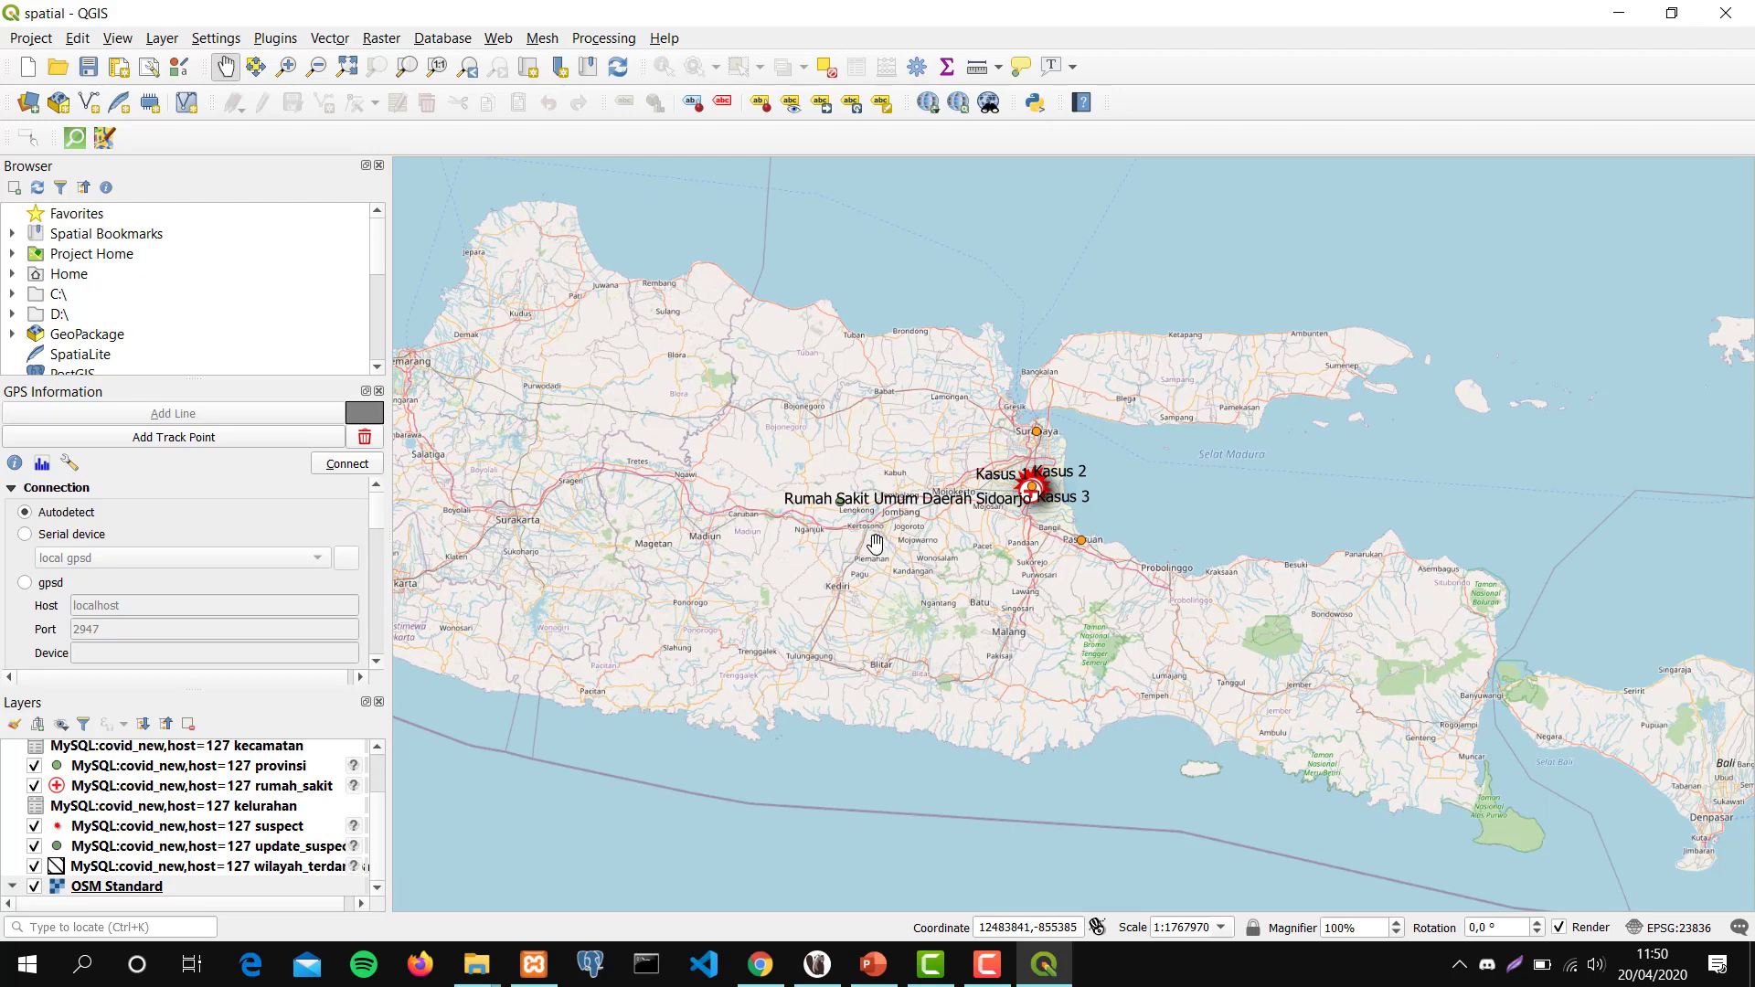
# Select the provinsi layer and enable editing on it.
pyautogui.click(146, 809)
pyautogui.press('Down')
pyautogui.press('Down')
pyautogui.press('Up')
pyautogui.press('Up')
pyautogui.press('Up')
pyautogui.press('Up')
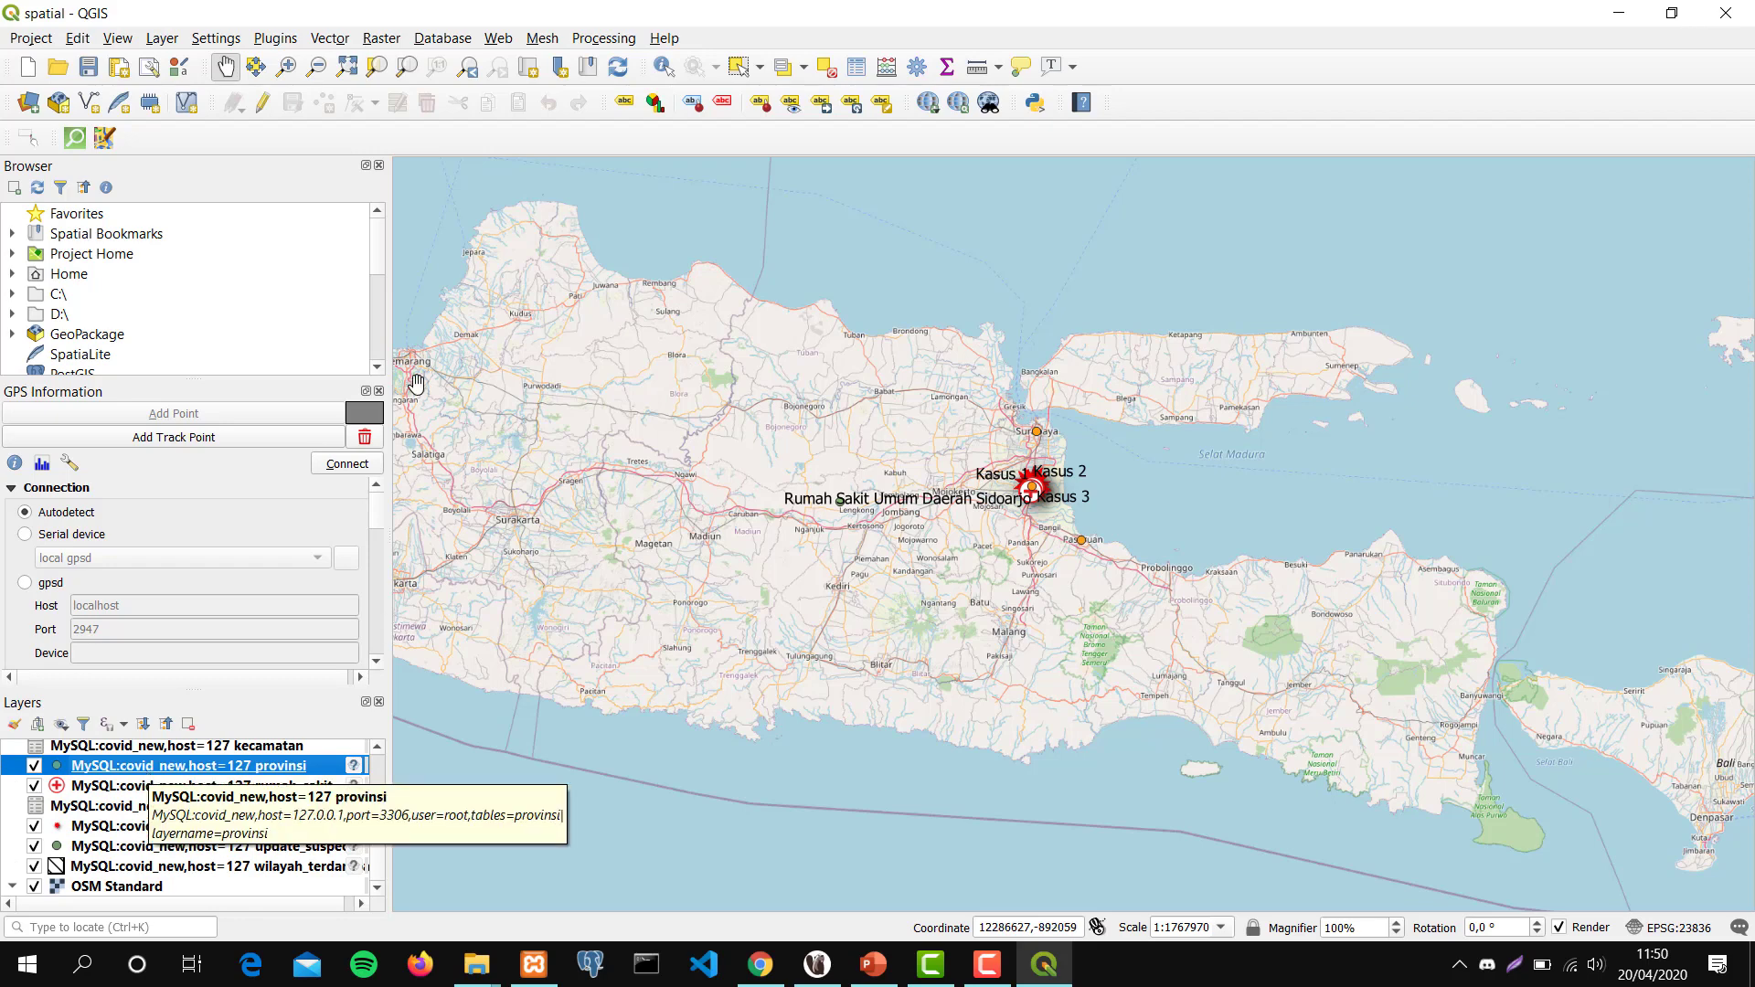
pyautogui.click(264, 104)
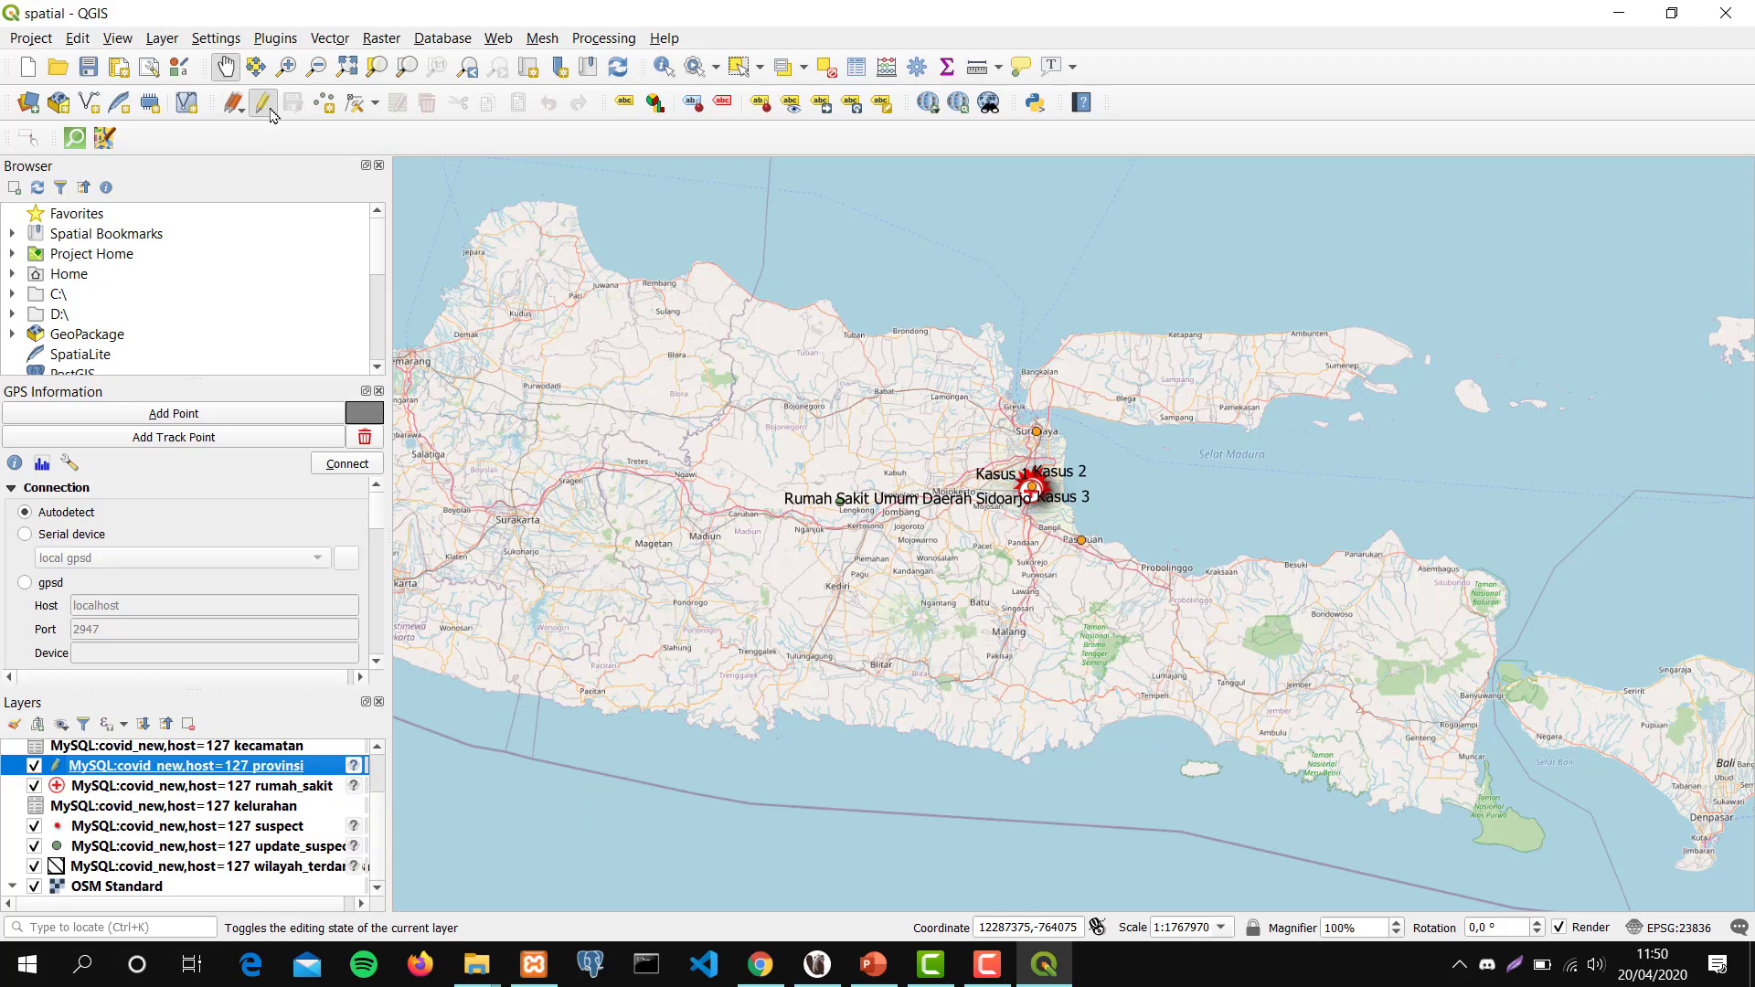
# Place a provinsi point in East Java, fill in prov_nama as Jawa Timur, and discard the new feature.
pyautogui.click(327, 107)
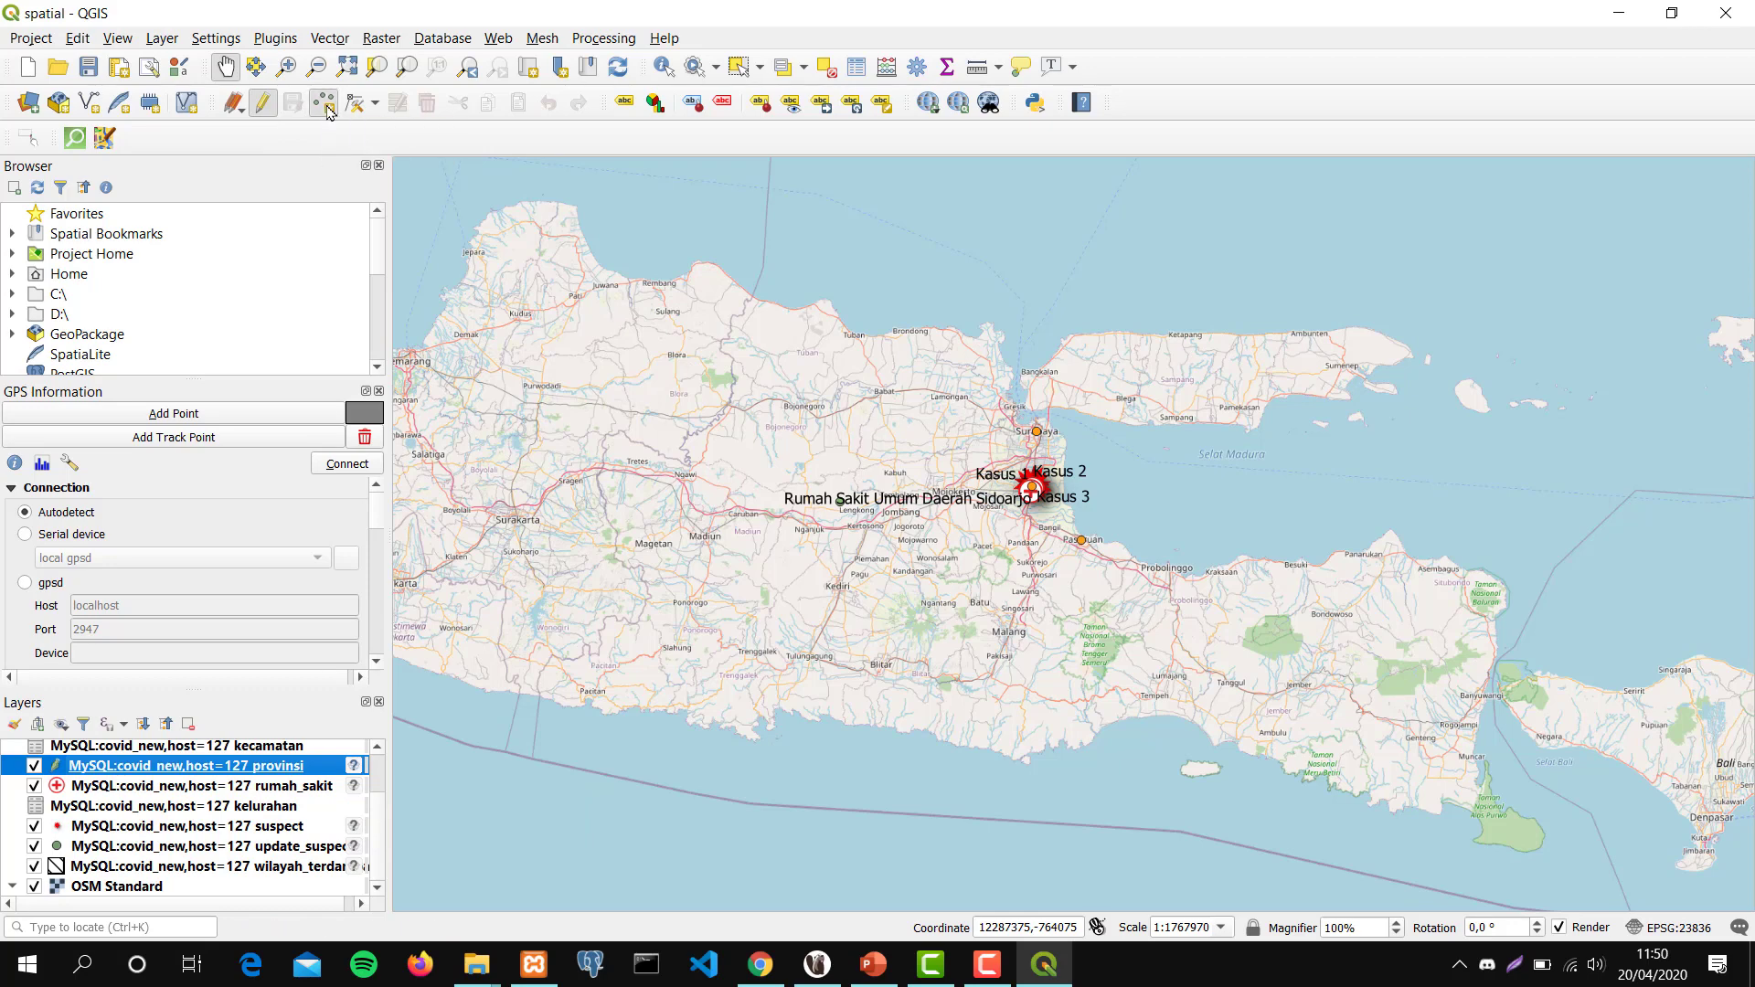
pyautogui.click(909, 453)
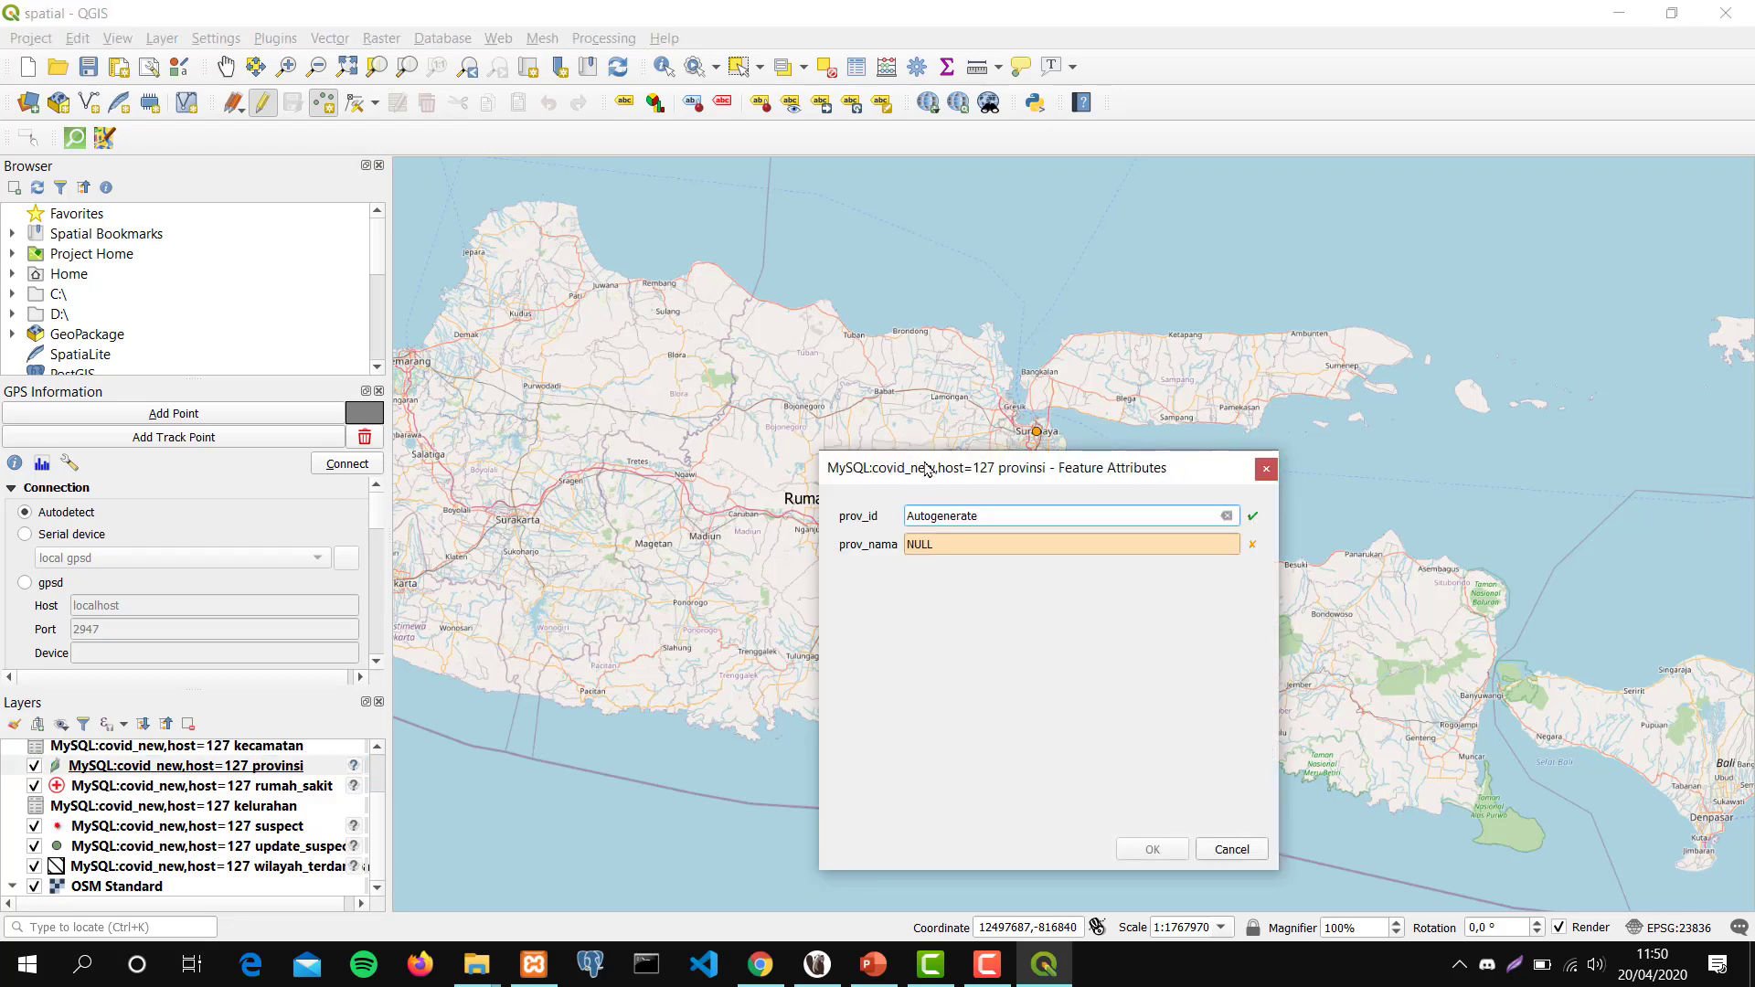
pyautogui.moveTo(927, 470); pyautogui.dragTo(1003, 318)
pyautogui.click(1059, 395)
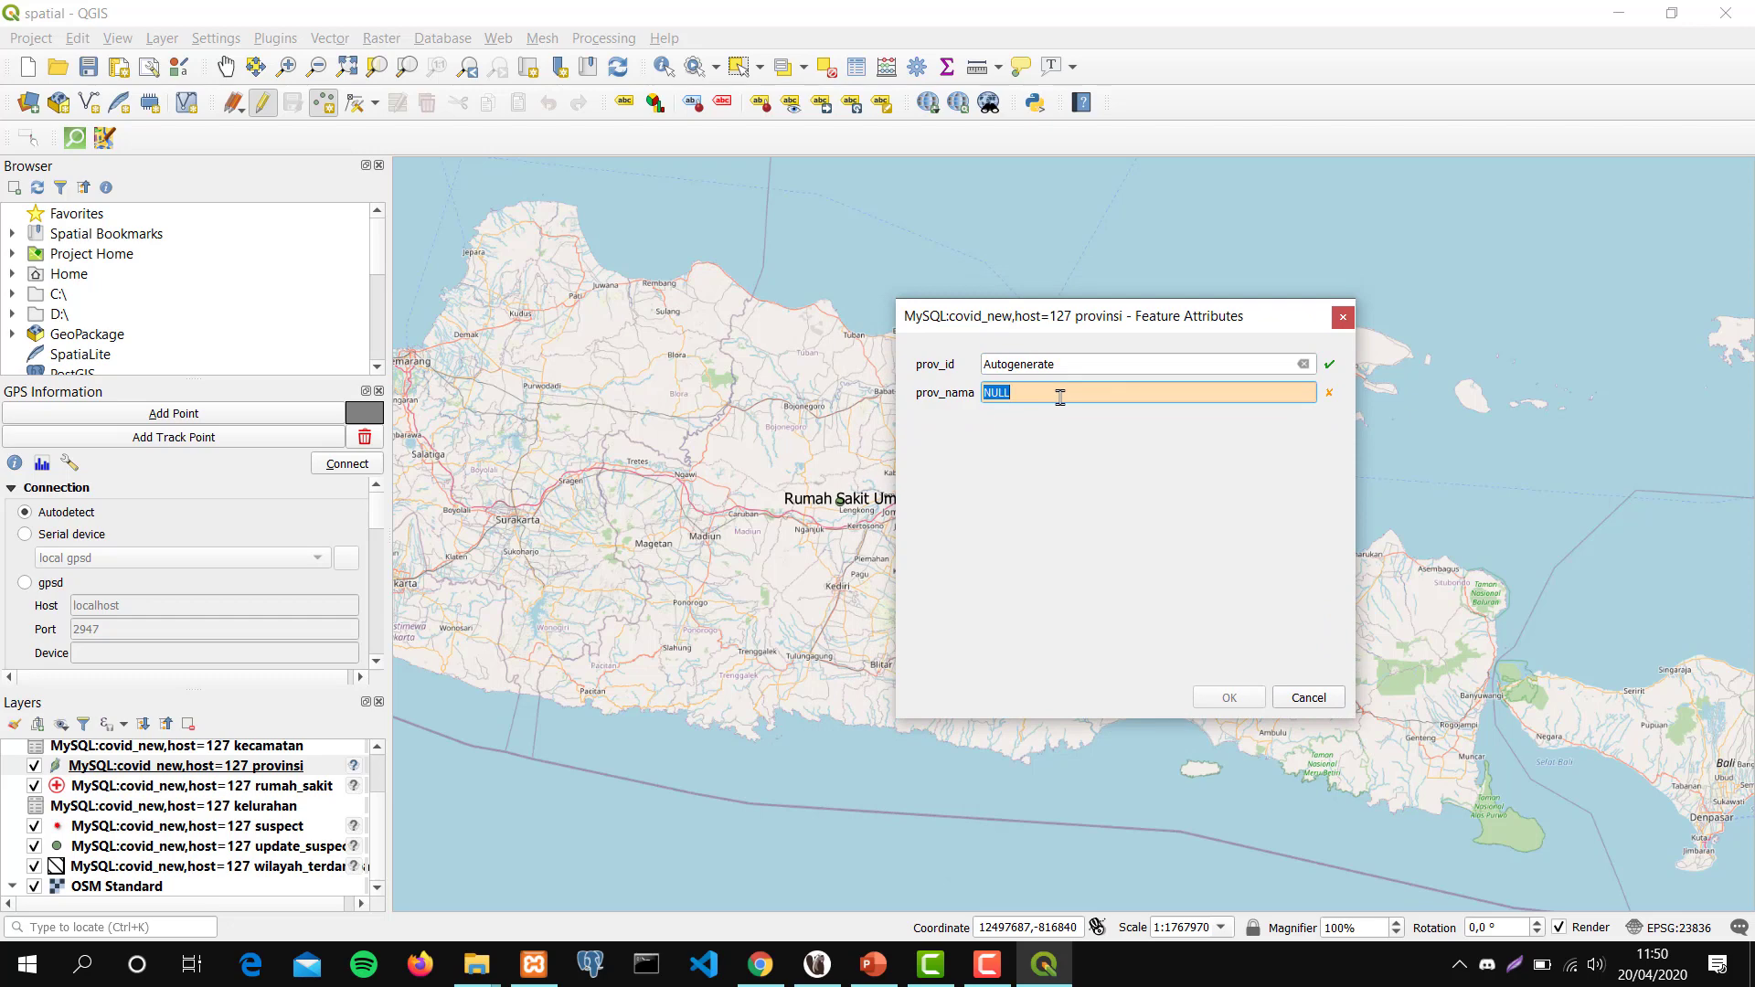
pyautogui.write('Jawa Timur')
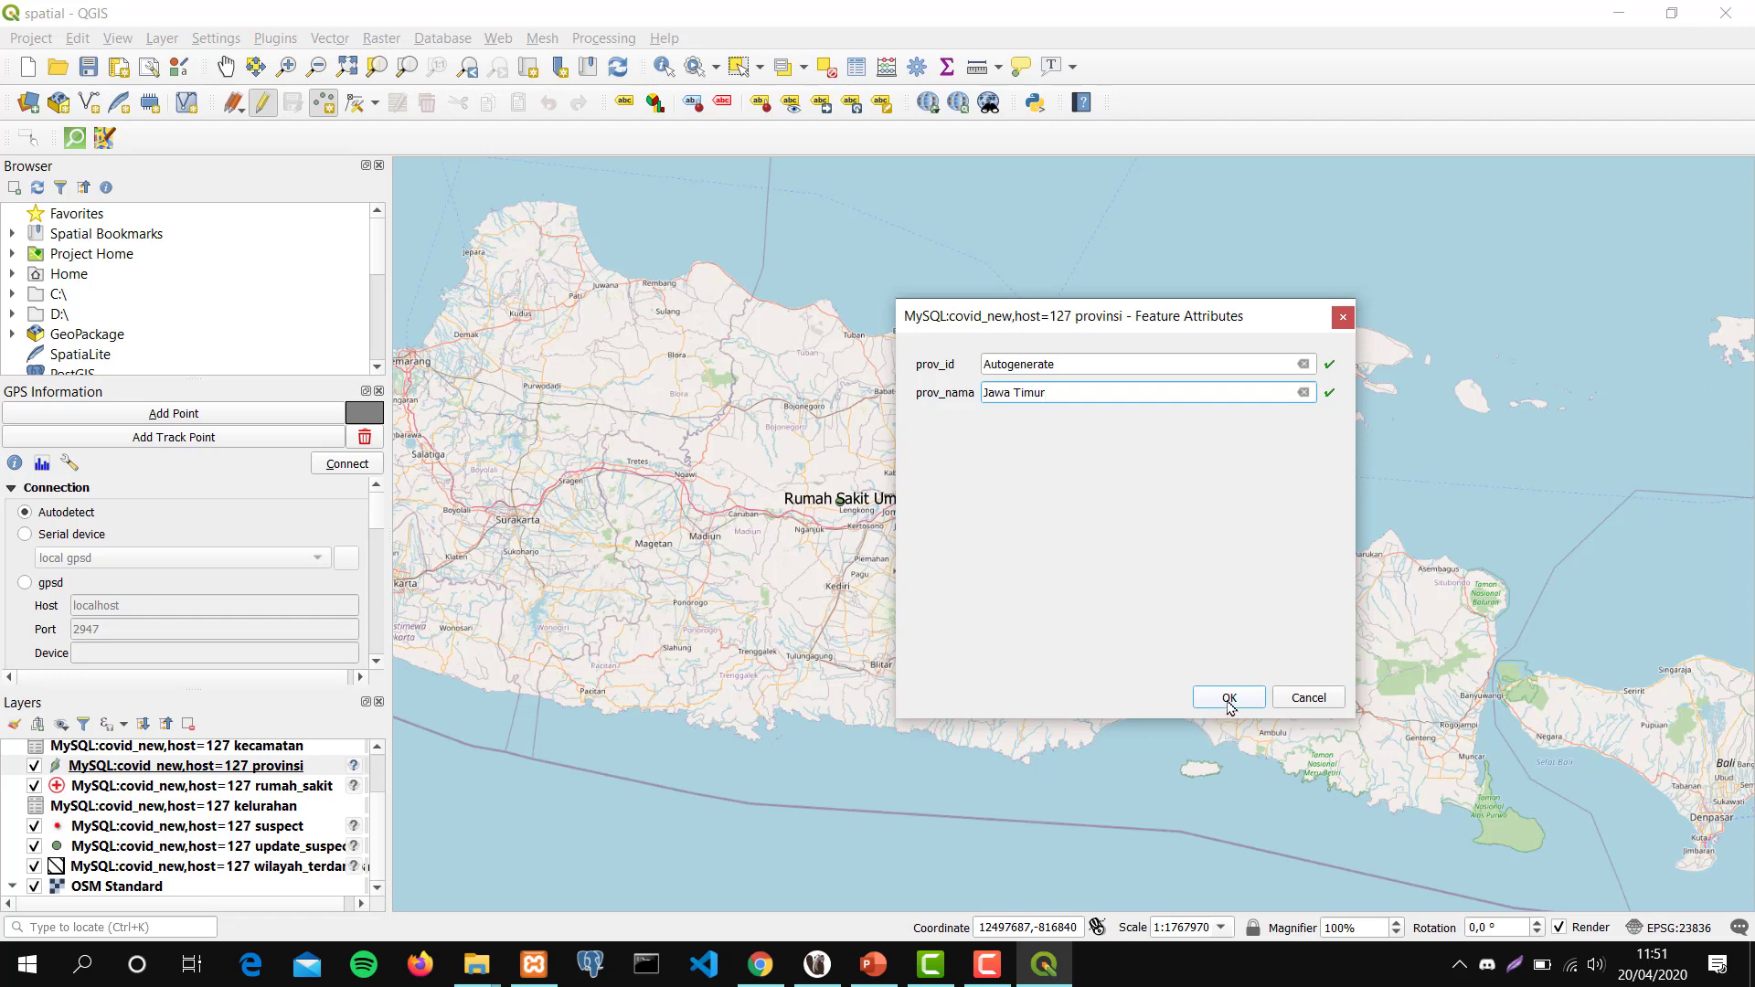
pyautogui.click(1308, 697)
# Switch to phpMyAdmin in Chrome to browse the records of the provinsi table and return to QGIS.
pyautogui.scroll(1, 1056, 594)
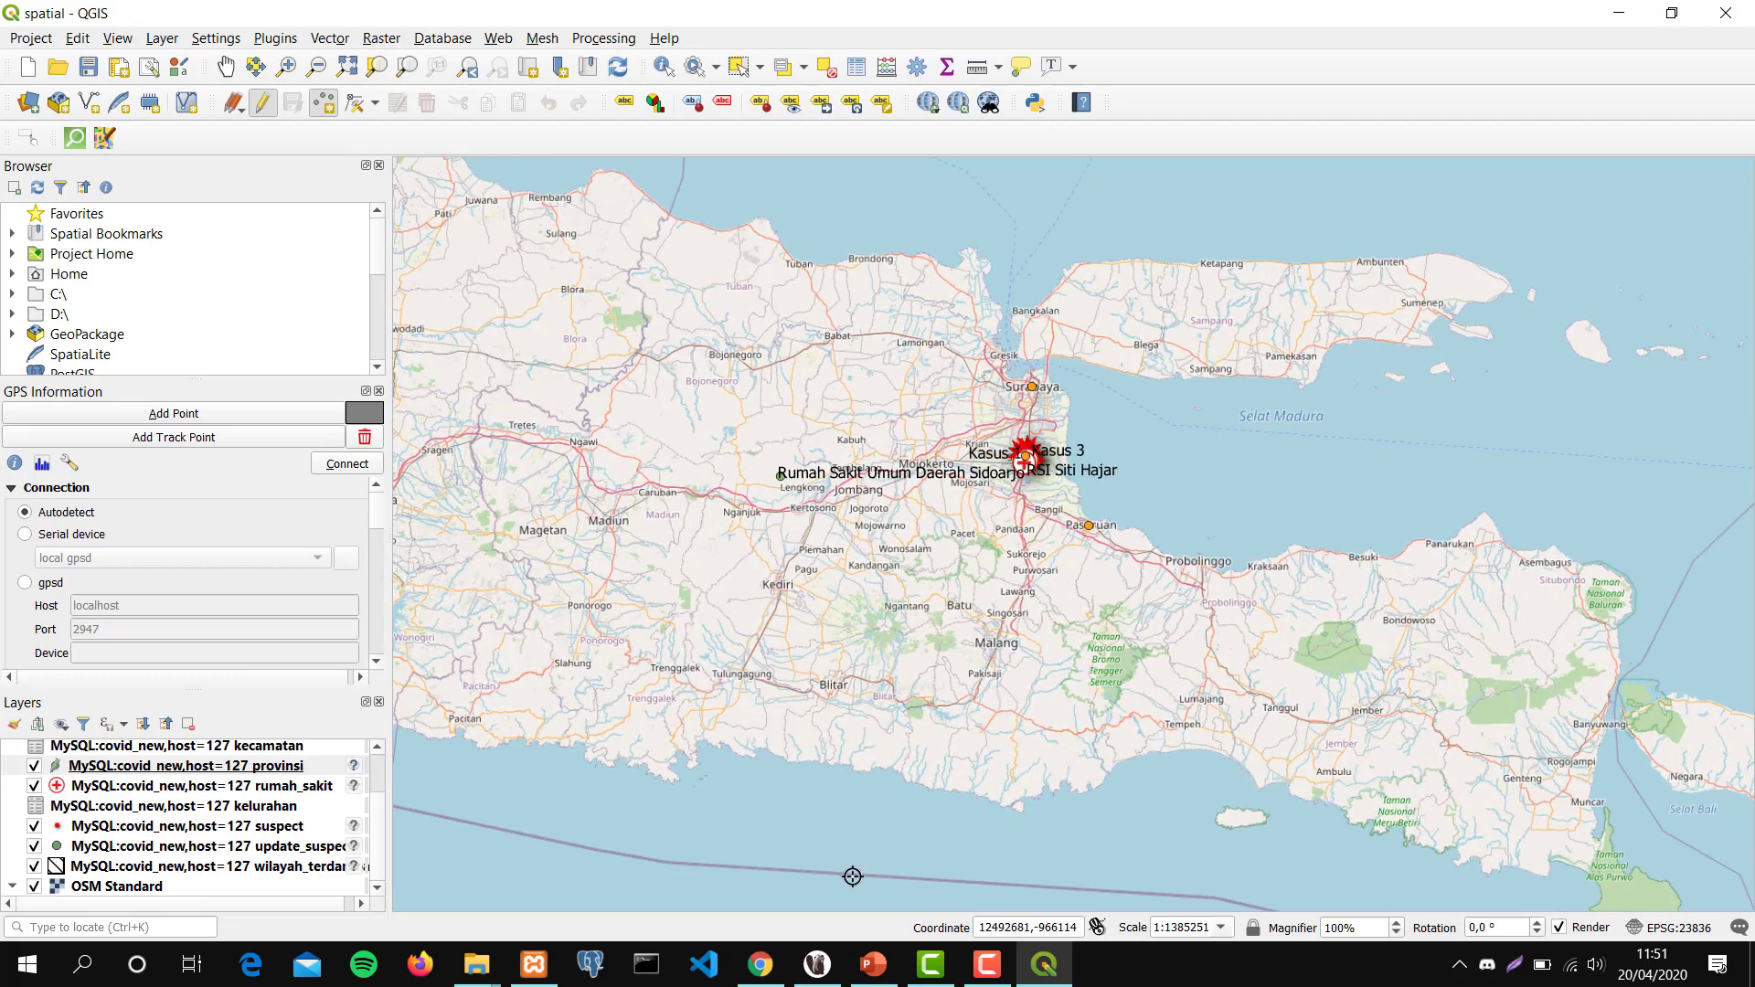
pyautogui.click(757, 976)
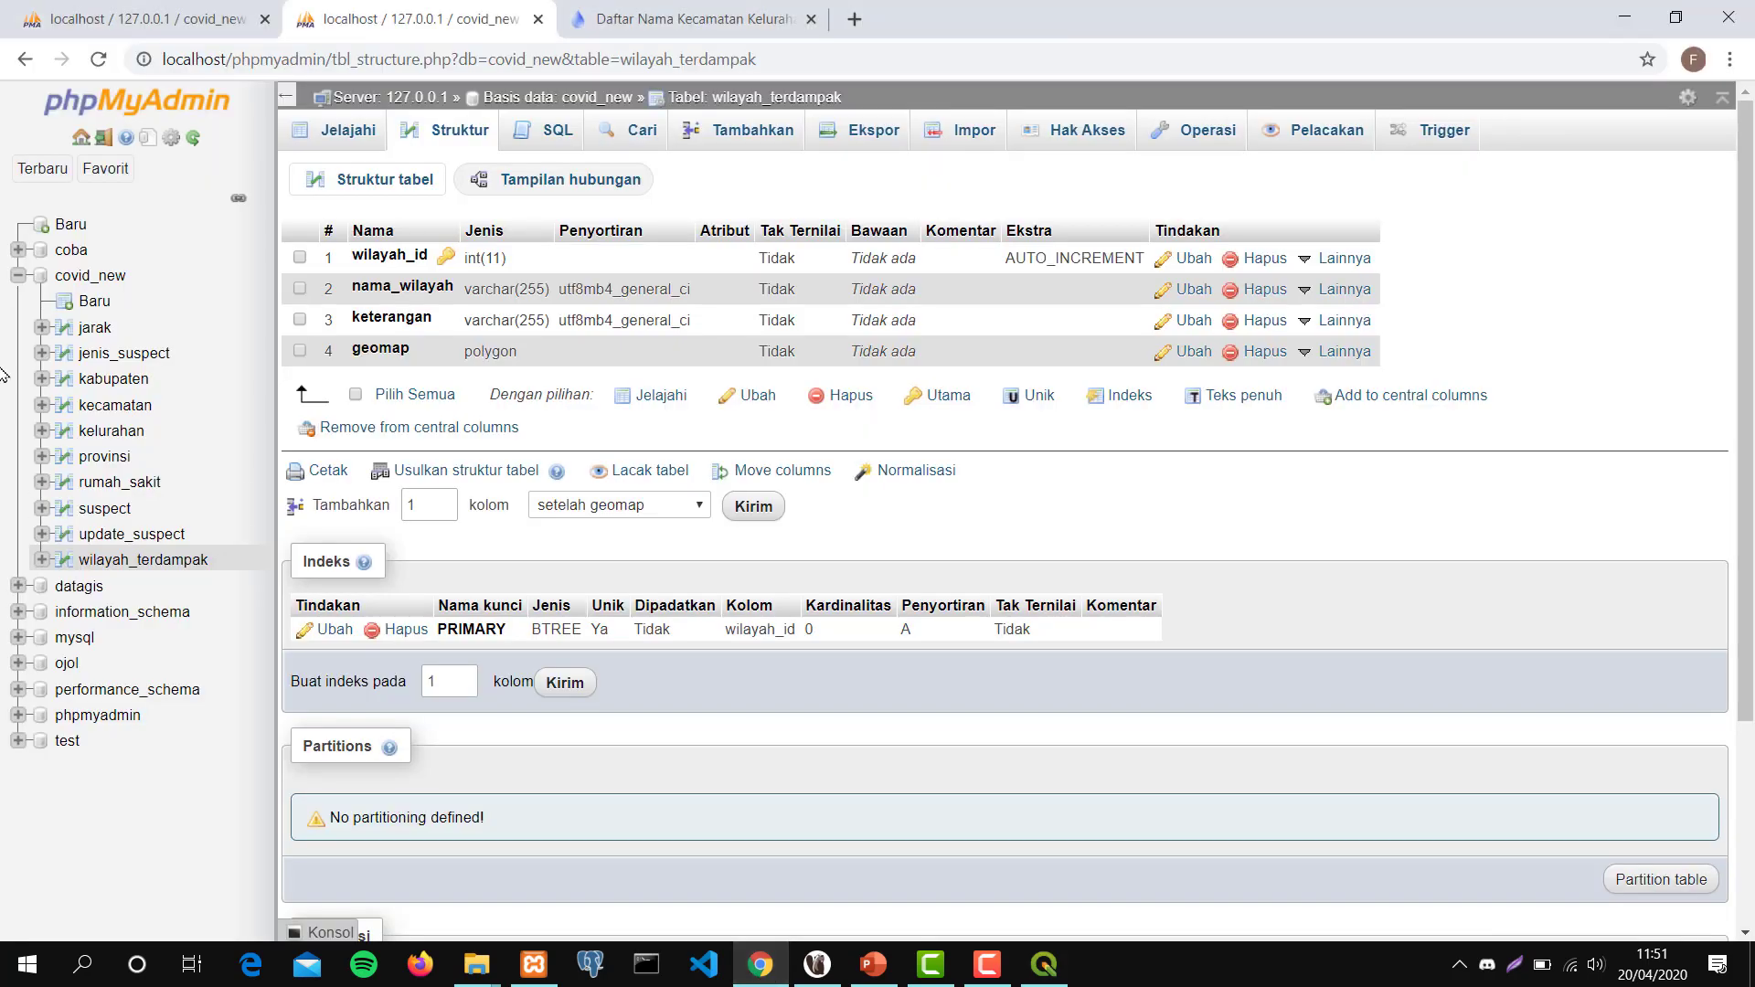
pyautogui.click(114, 460)
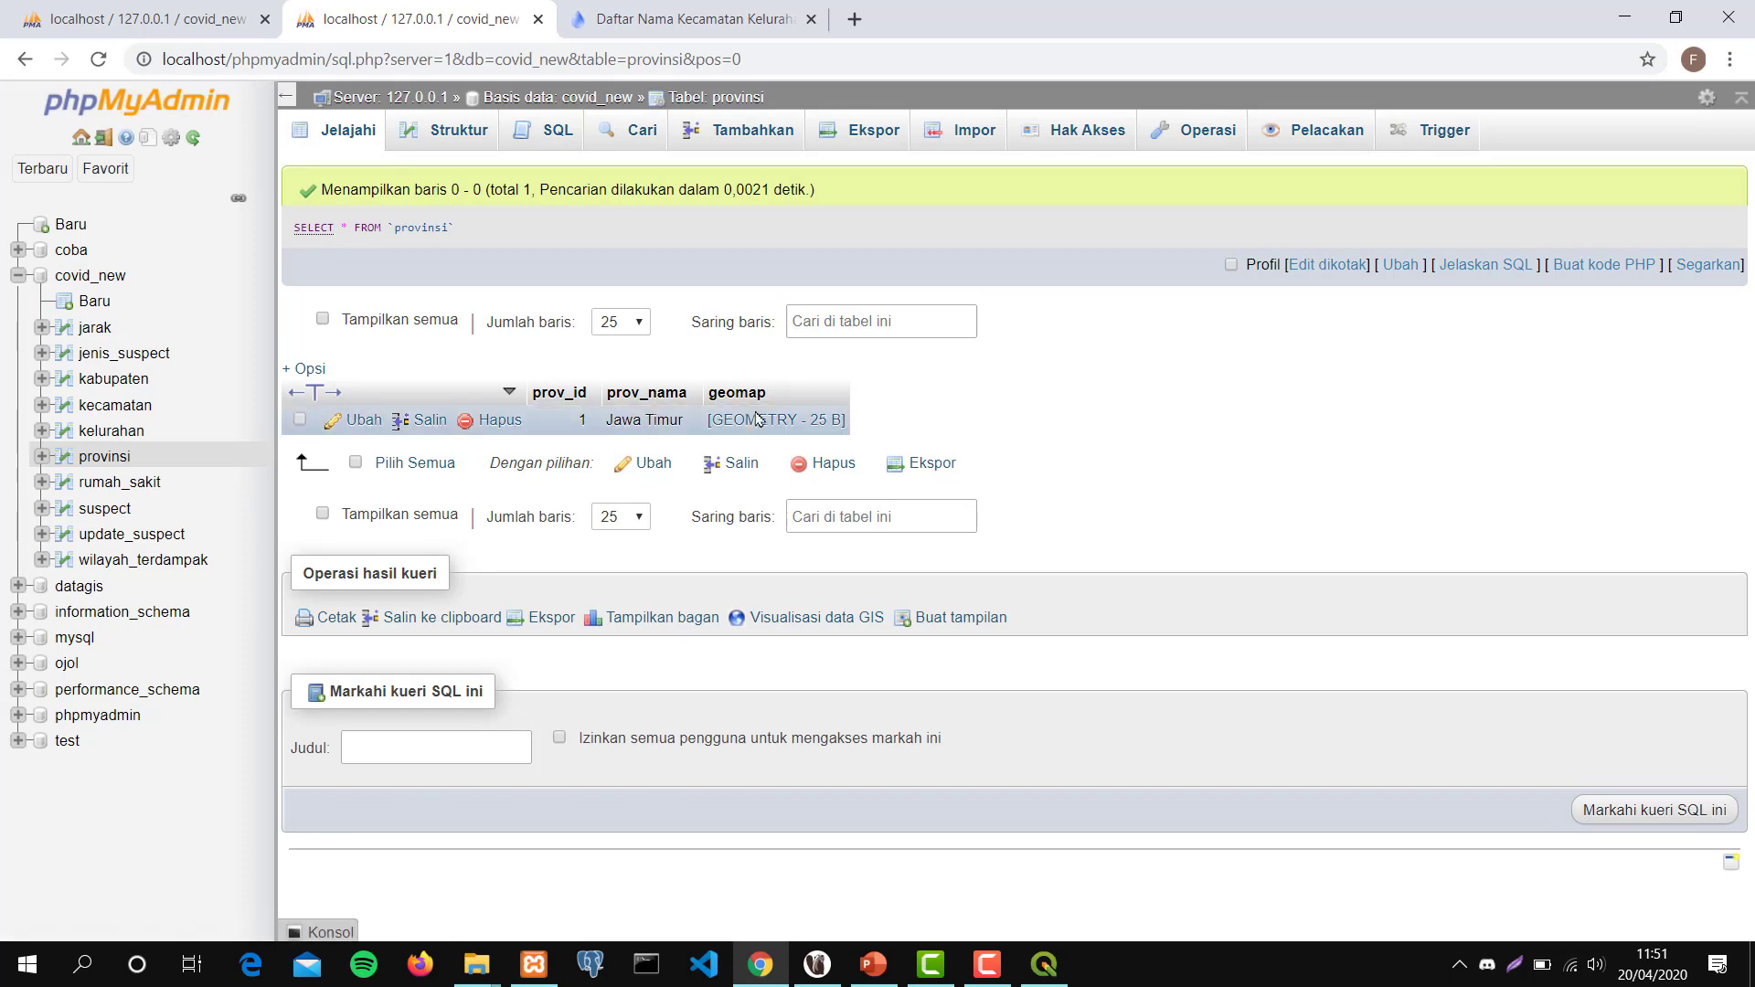
pyautogui.click(1626, 15)
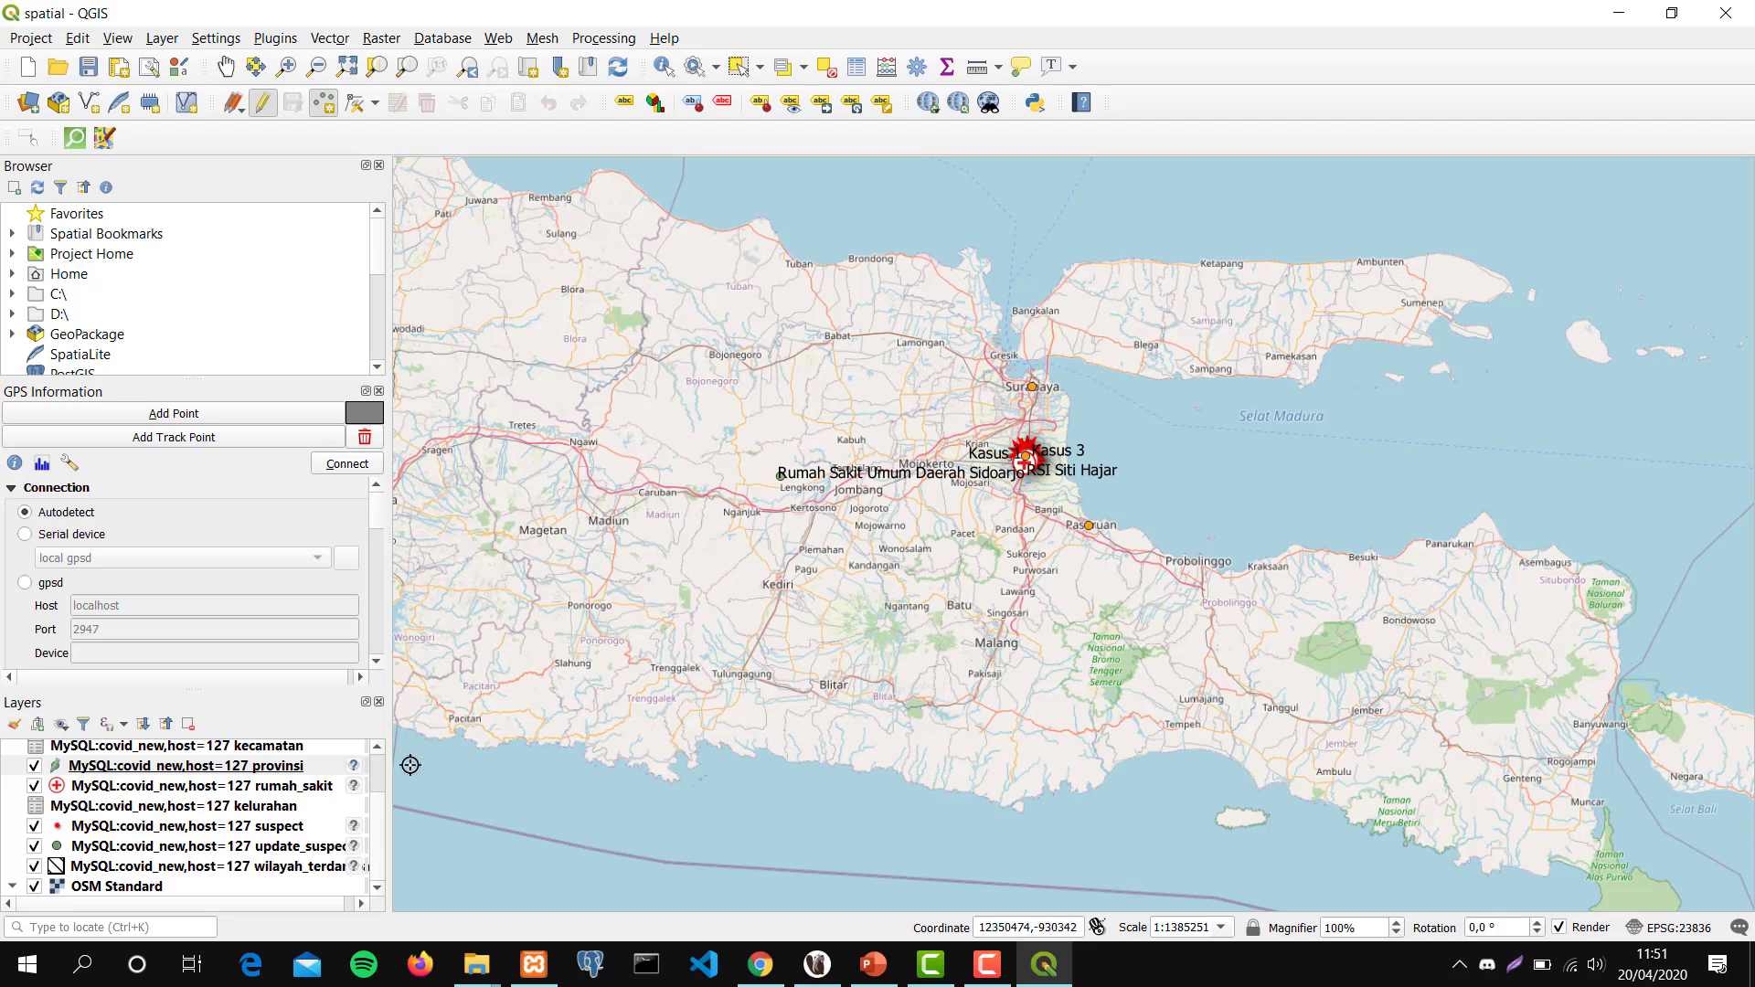
# Select the kabupaten layer and enable editing on it.
pyautogui.scroll(2, 962, 604)
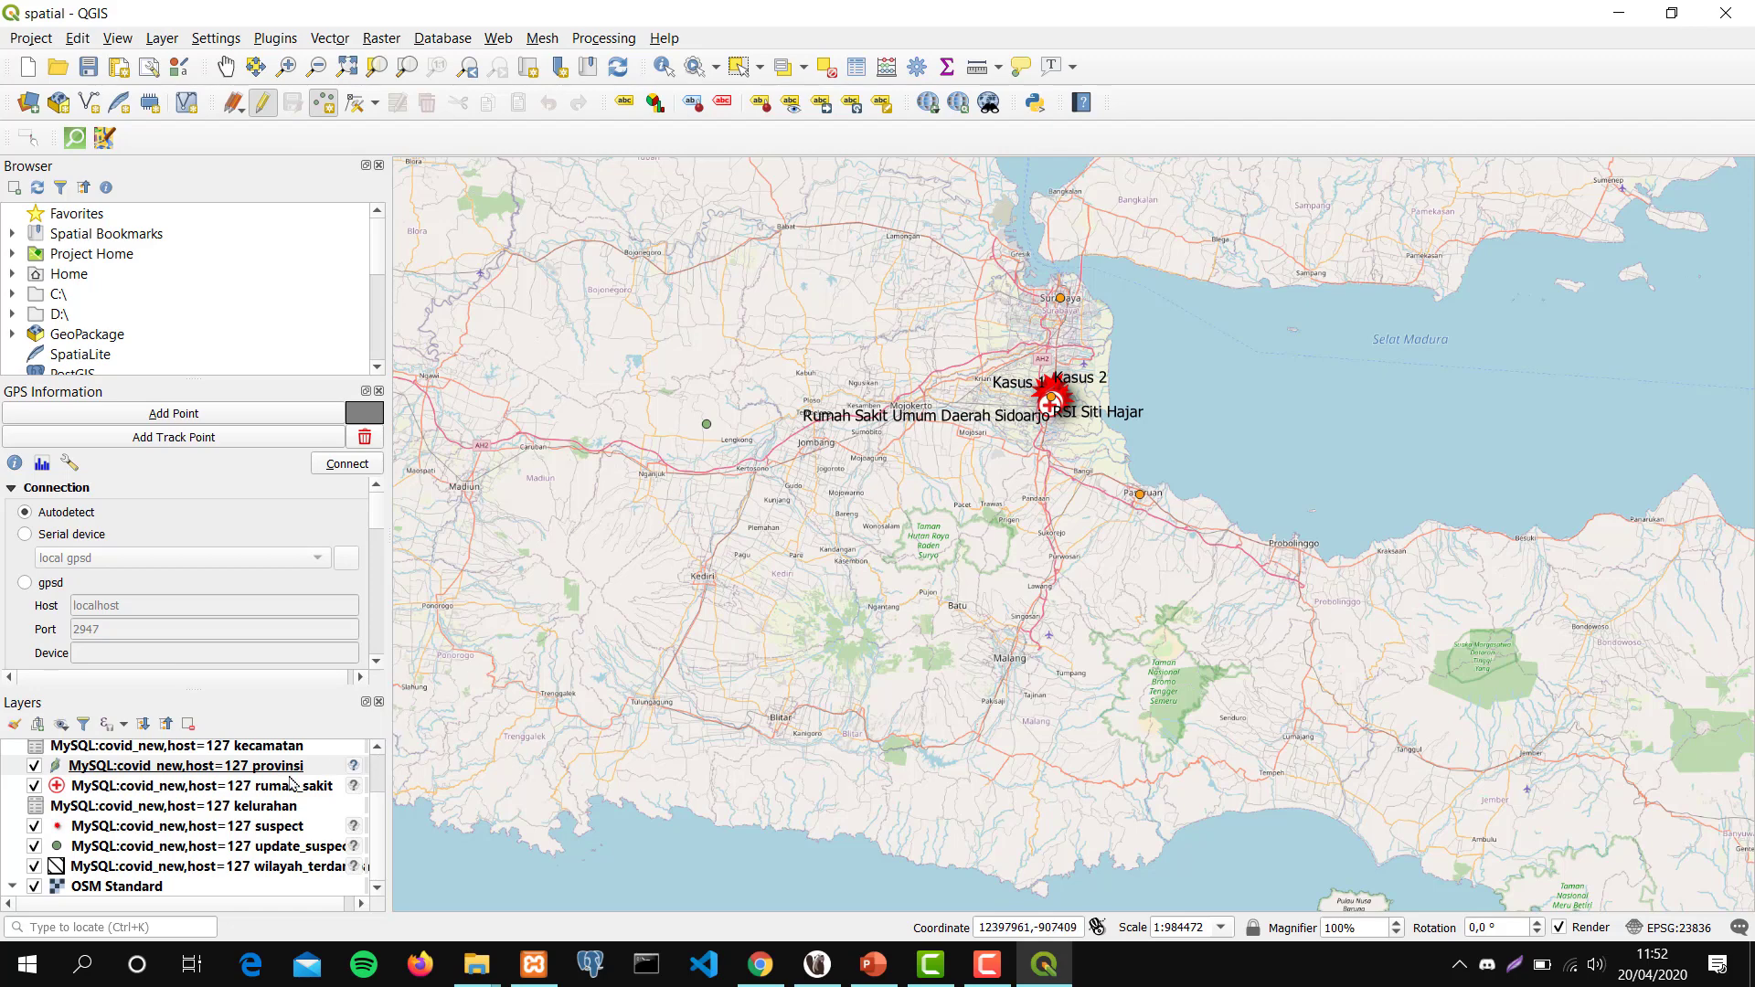
pyautogui.scroll(3, 263, 788)
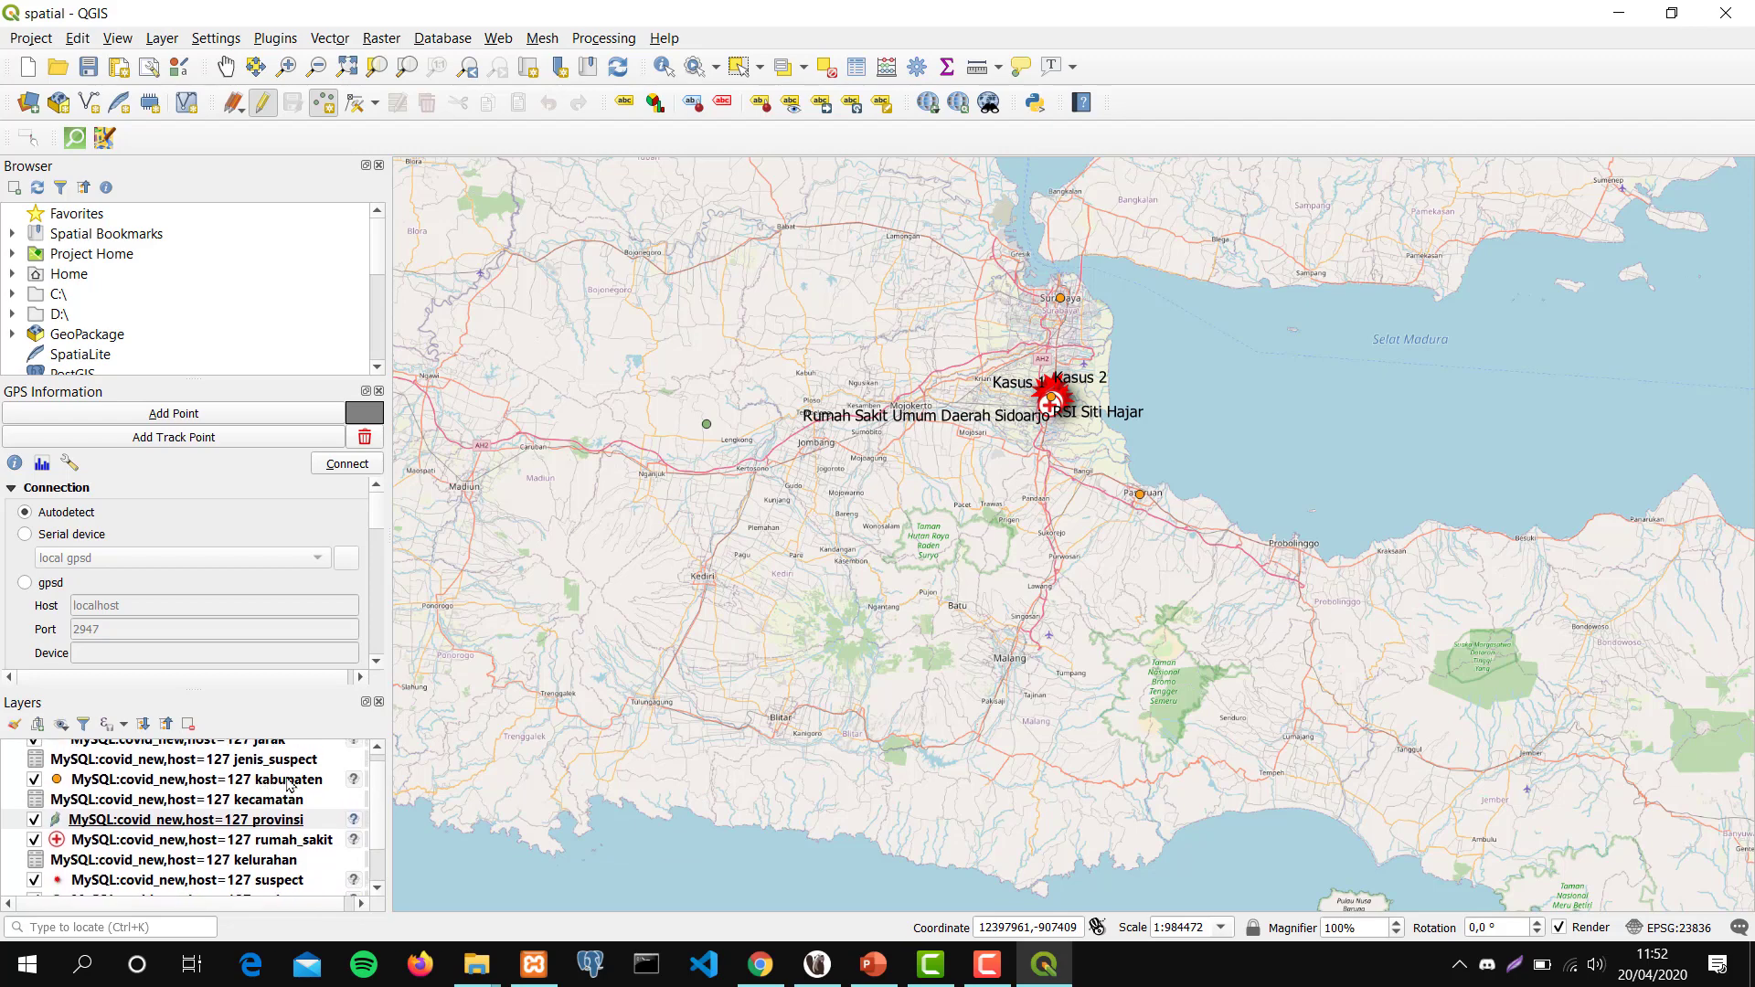
pyautogui.click(287, 782)
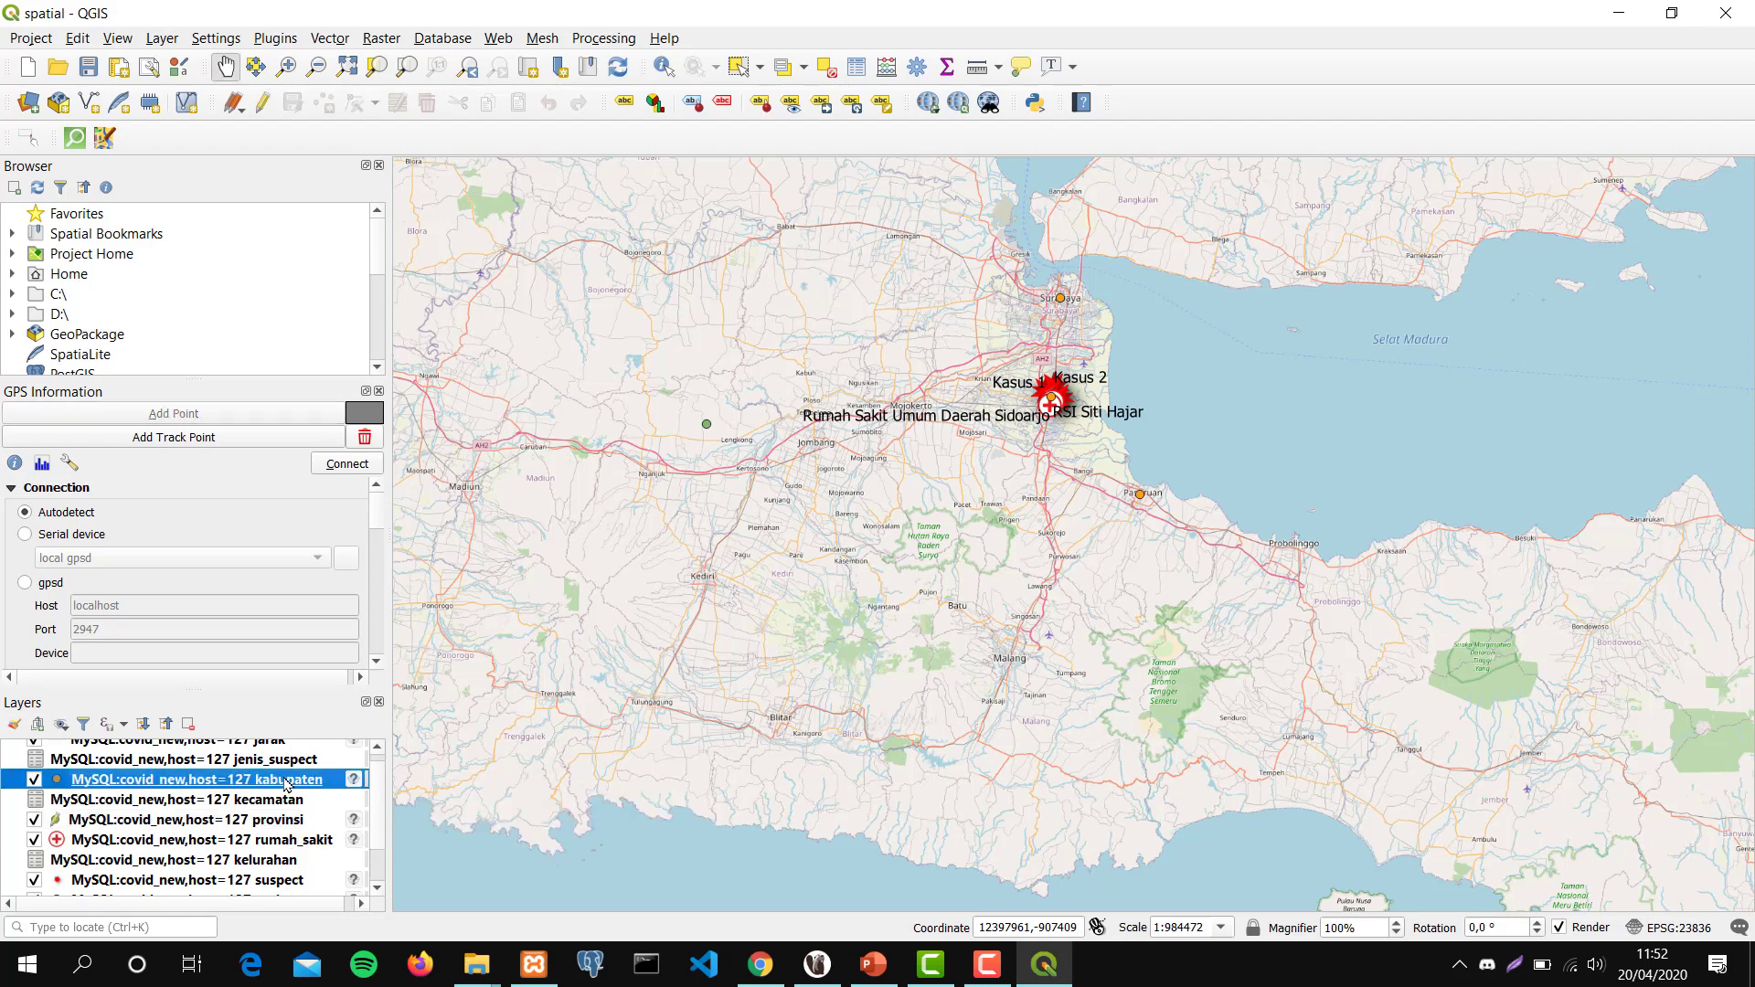
pyautogui.click(261, 104)
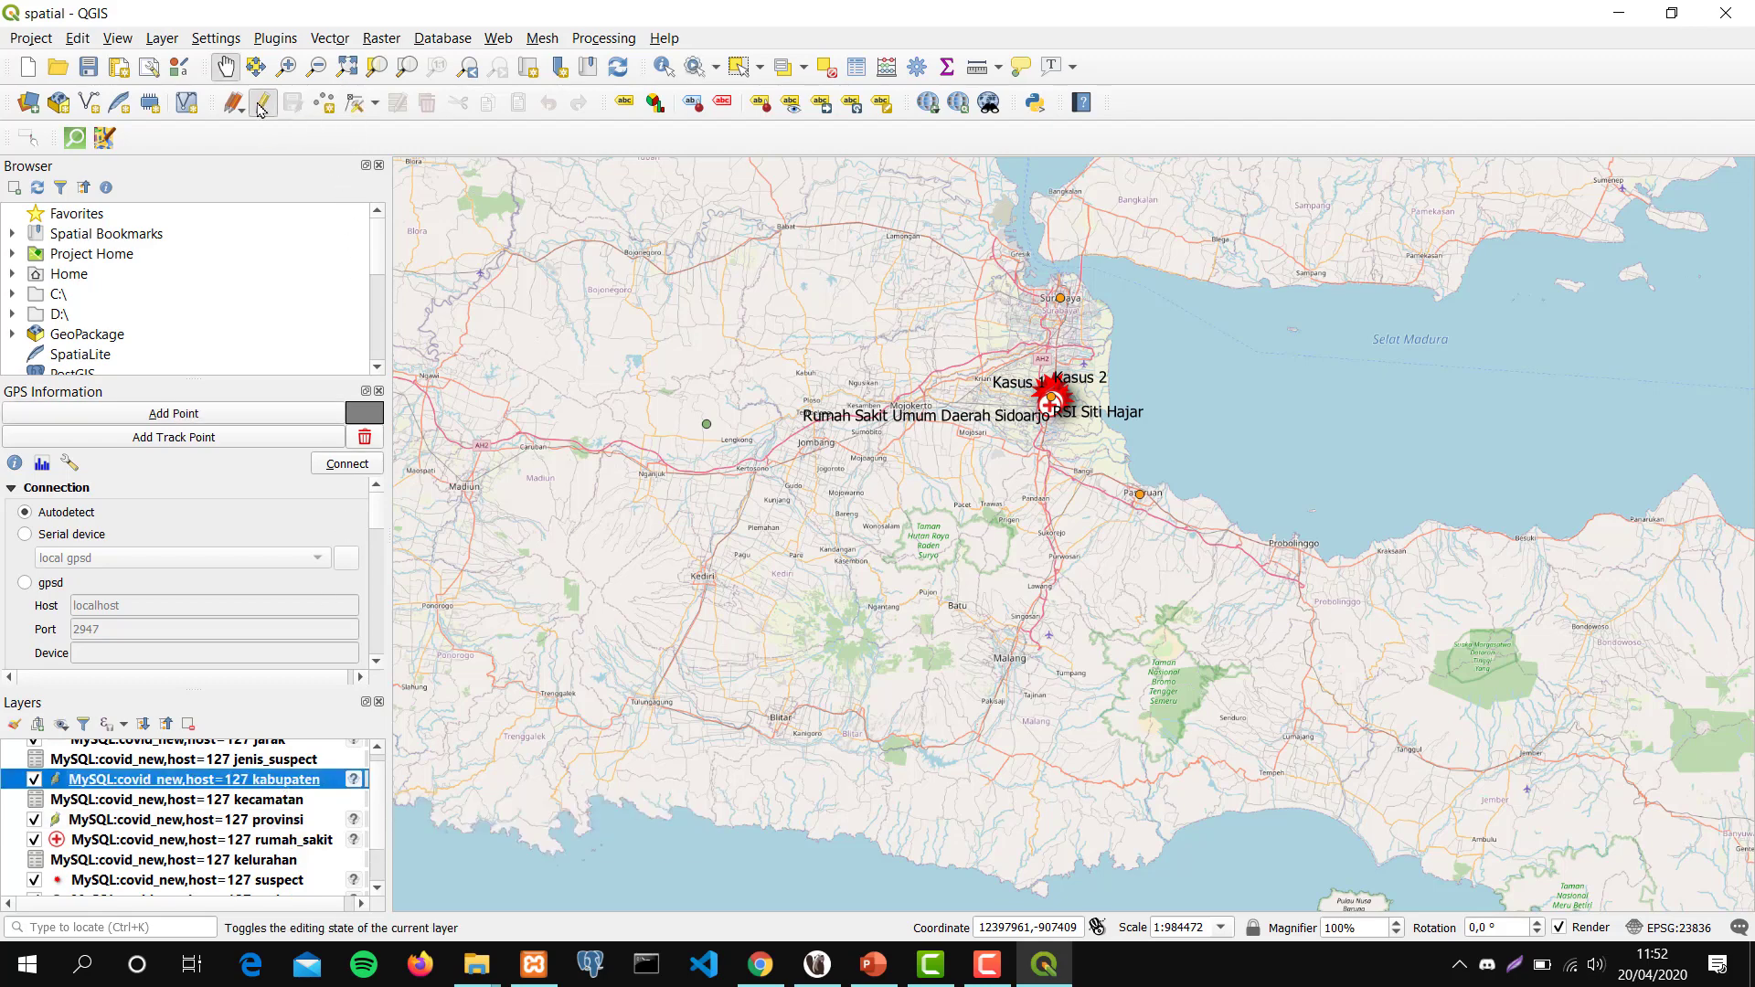
# Add a kabupaten point at Malang with prov_id 1 and nama_kab Kab. Malang, and save the layer edits.
pyautogui.click(325, 104)
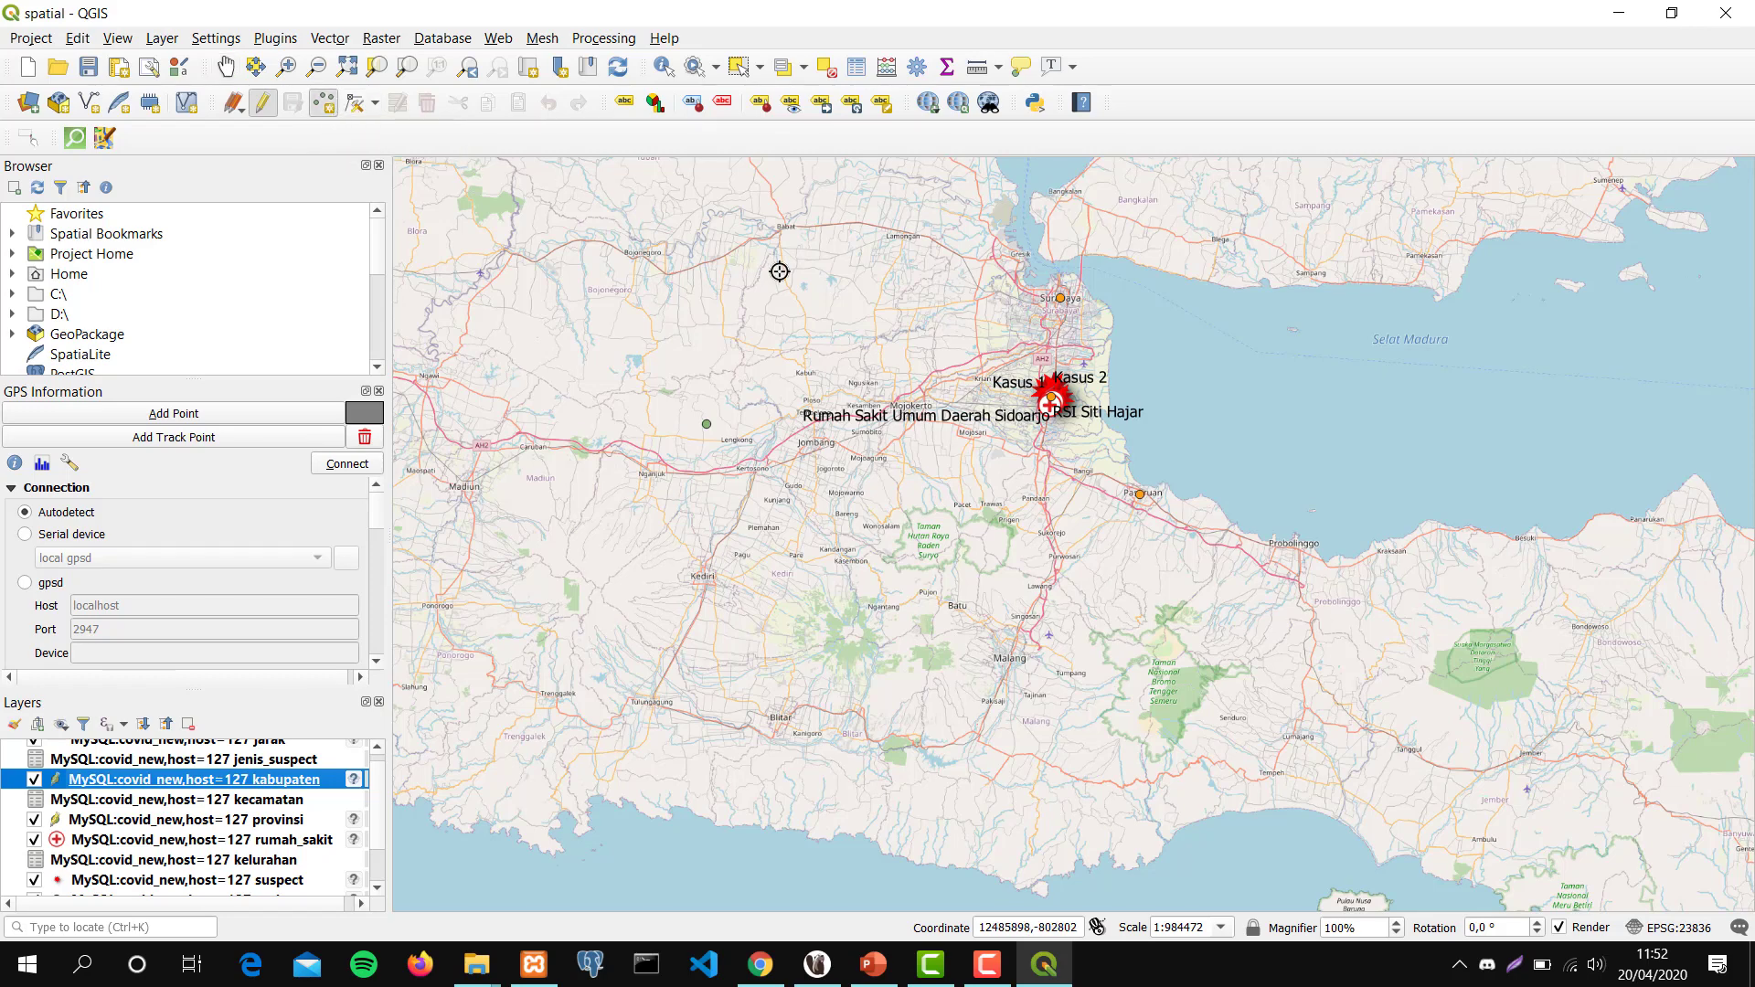
pyautogui.click(1012, 660)
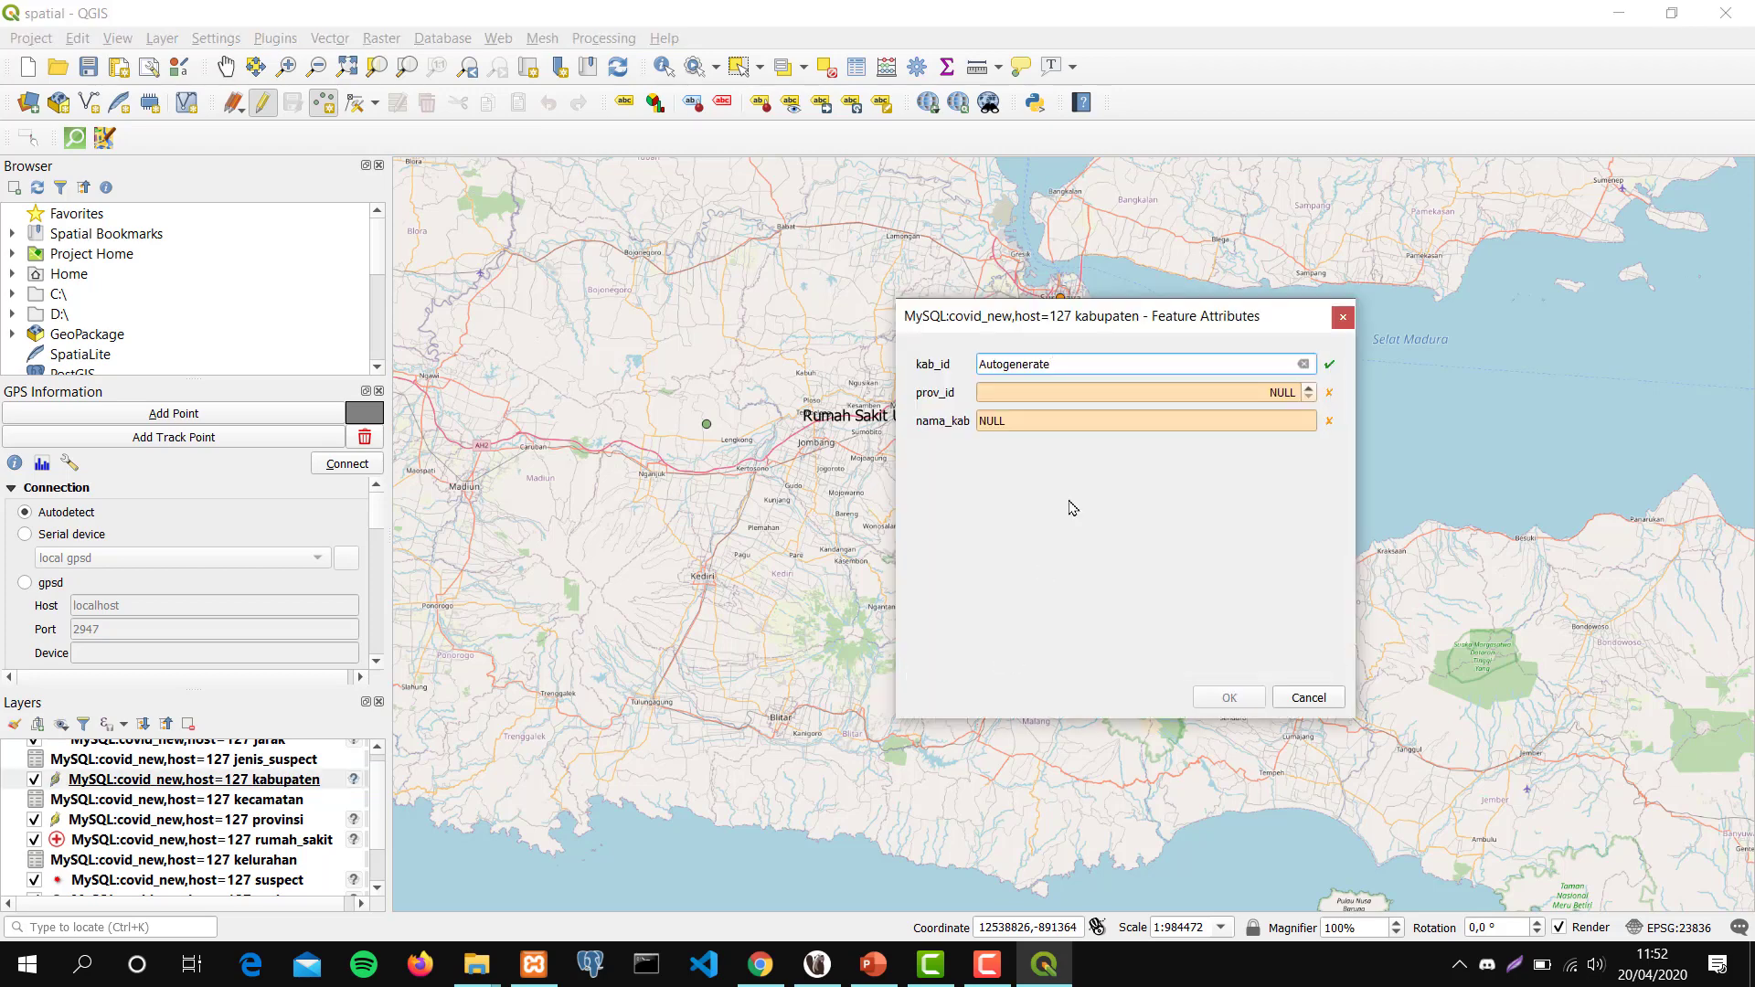
pyautogui.click(1145, 395)
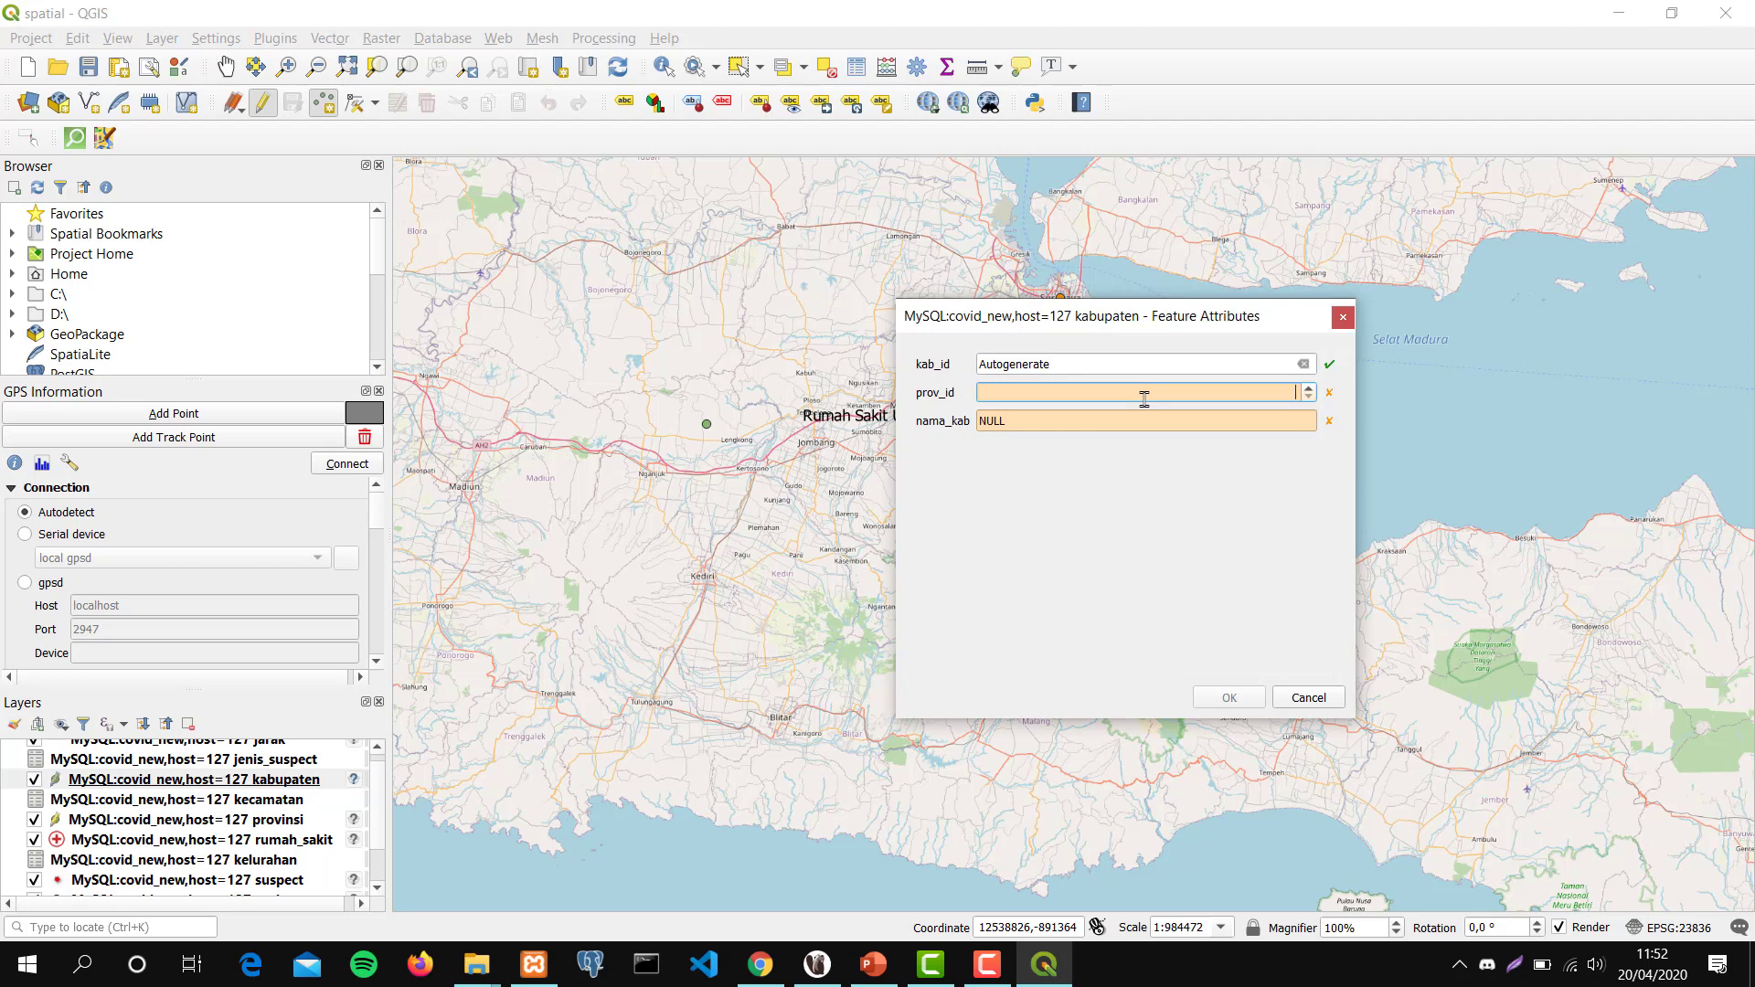
pyautogui.write('1')
pyautogui.press('Tab')
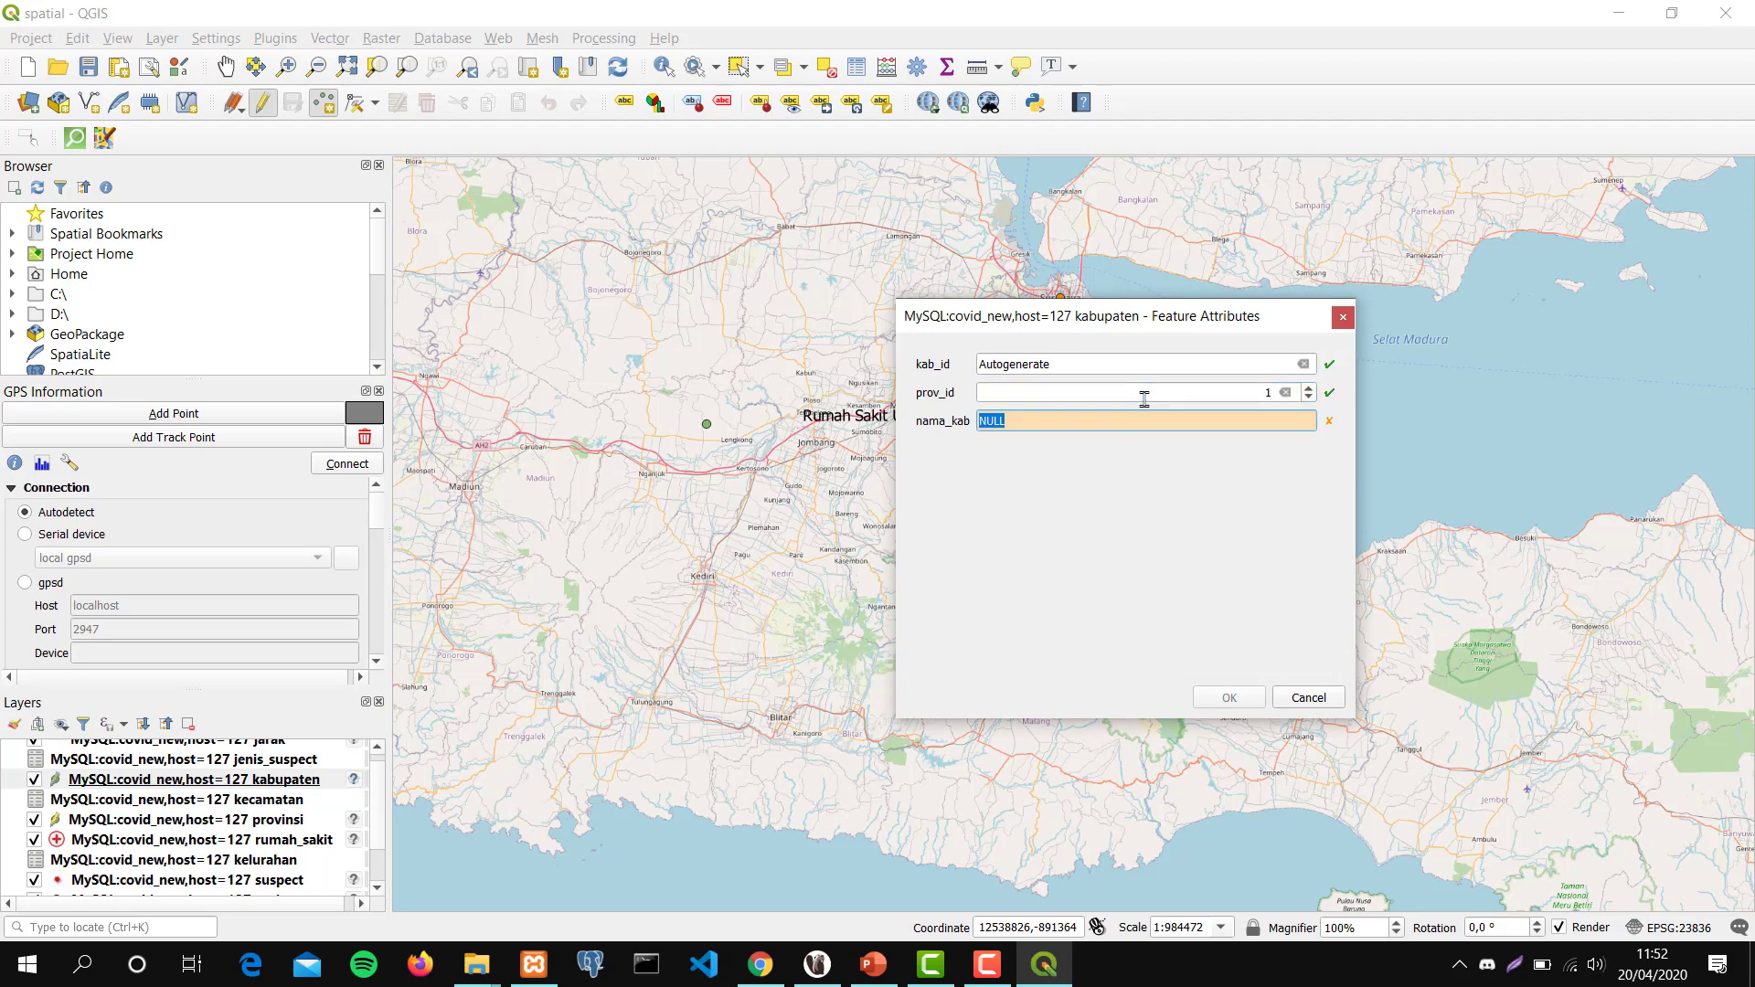
pyautogui.write('Kab. Malang')
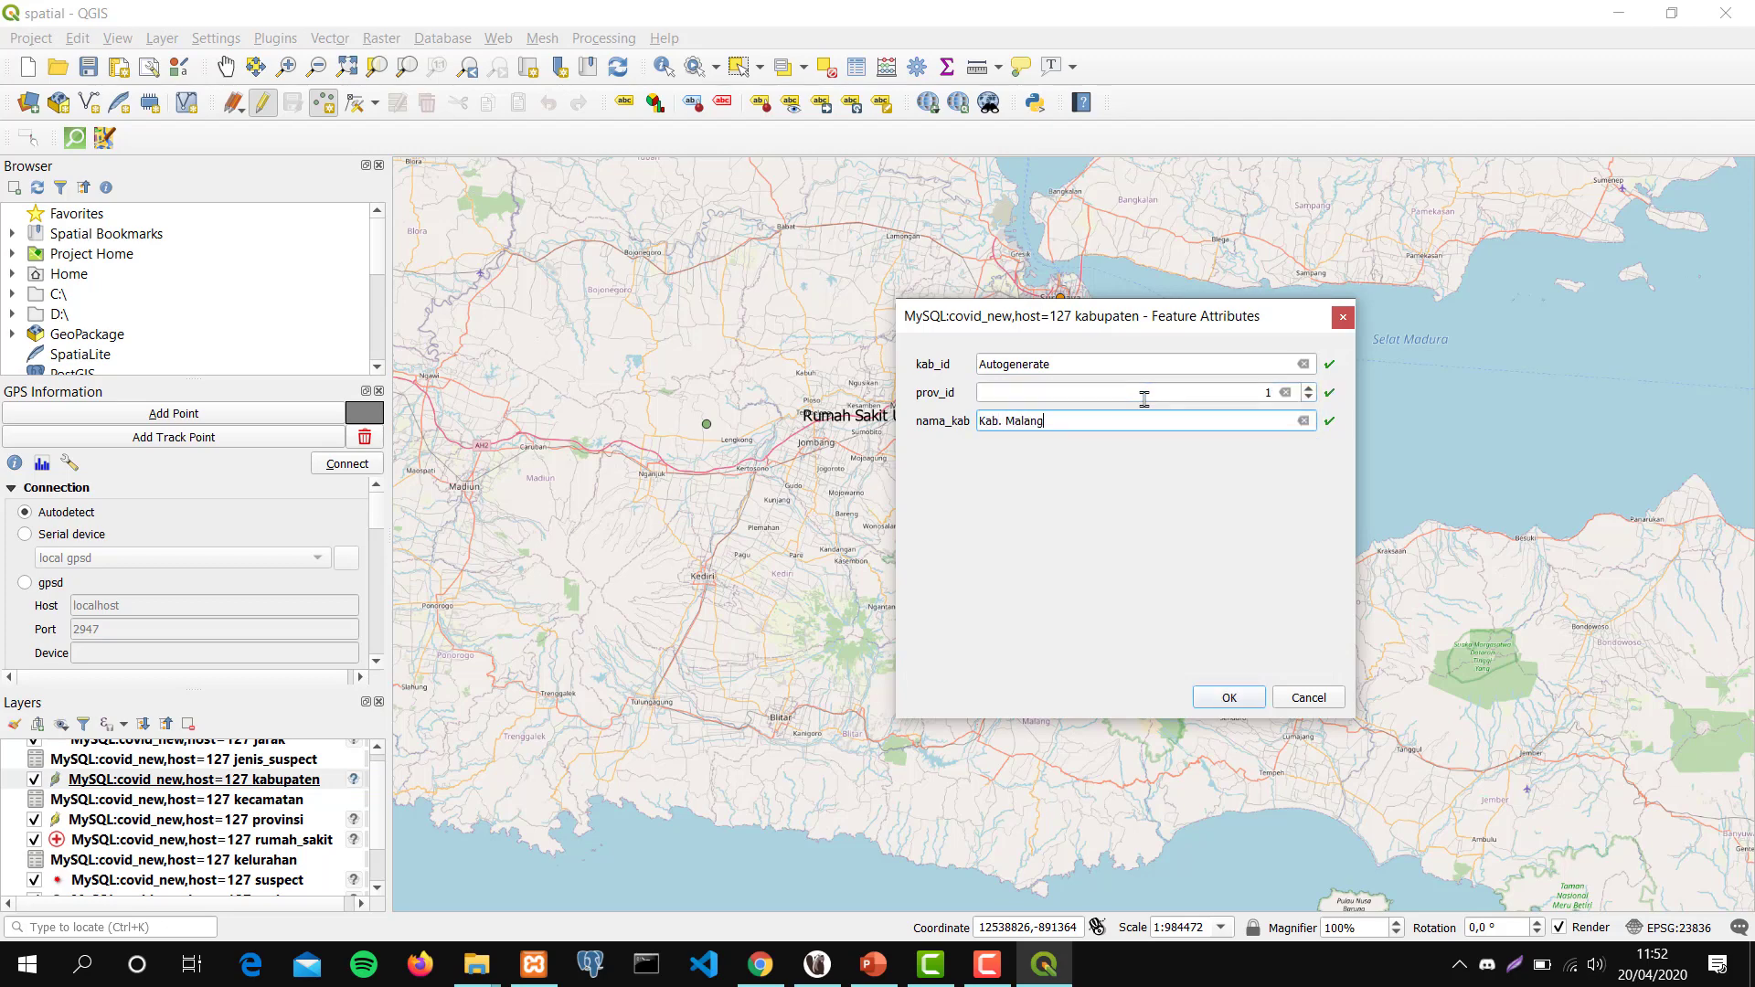
pyautogui.click(1227, 698)
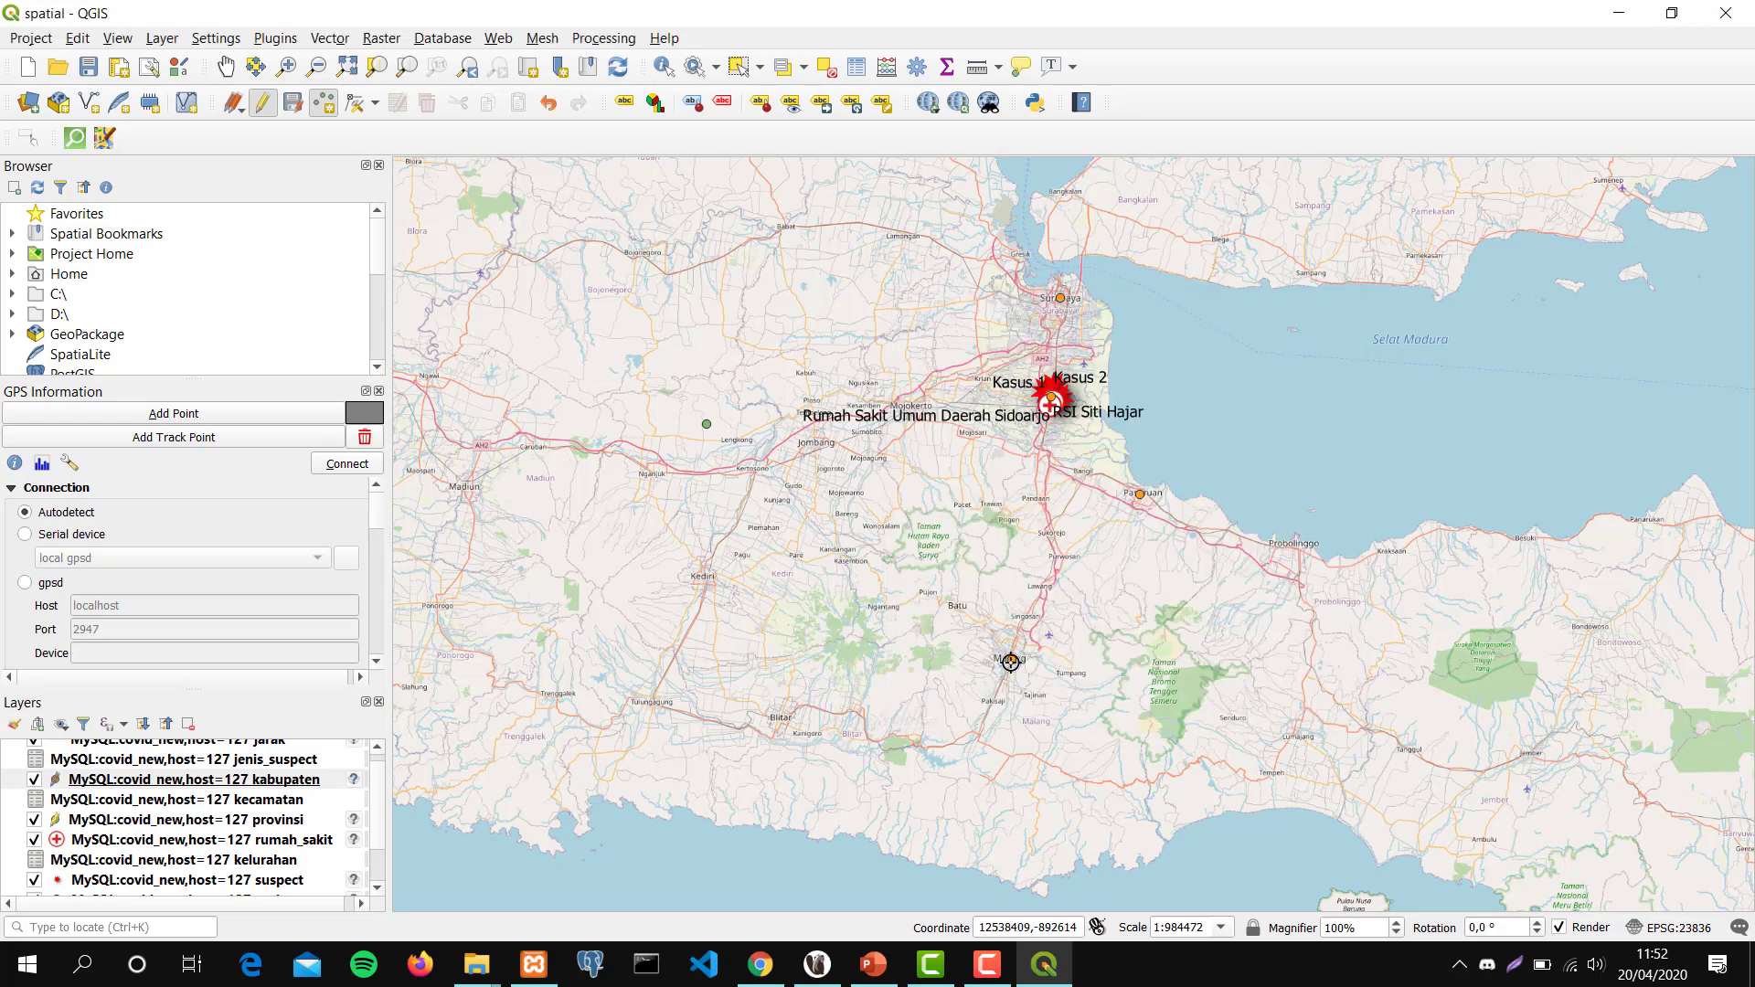
pyautogui.click(290, 105)
# Switch to phpMyAdmin, reload it to check the records of the kabupaten table, and return to the QGIS layer list.
pyautogui.click(775, 960)
pyautogui.click(99, 59)
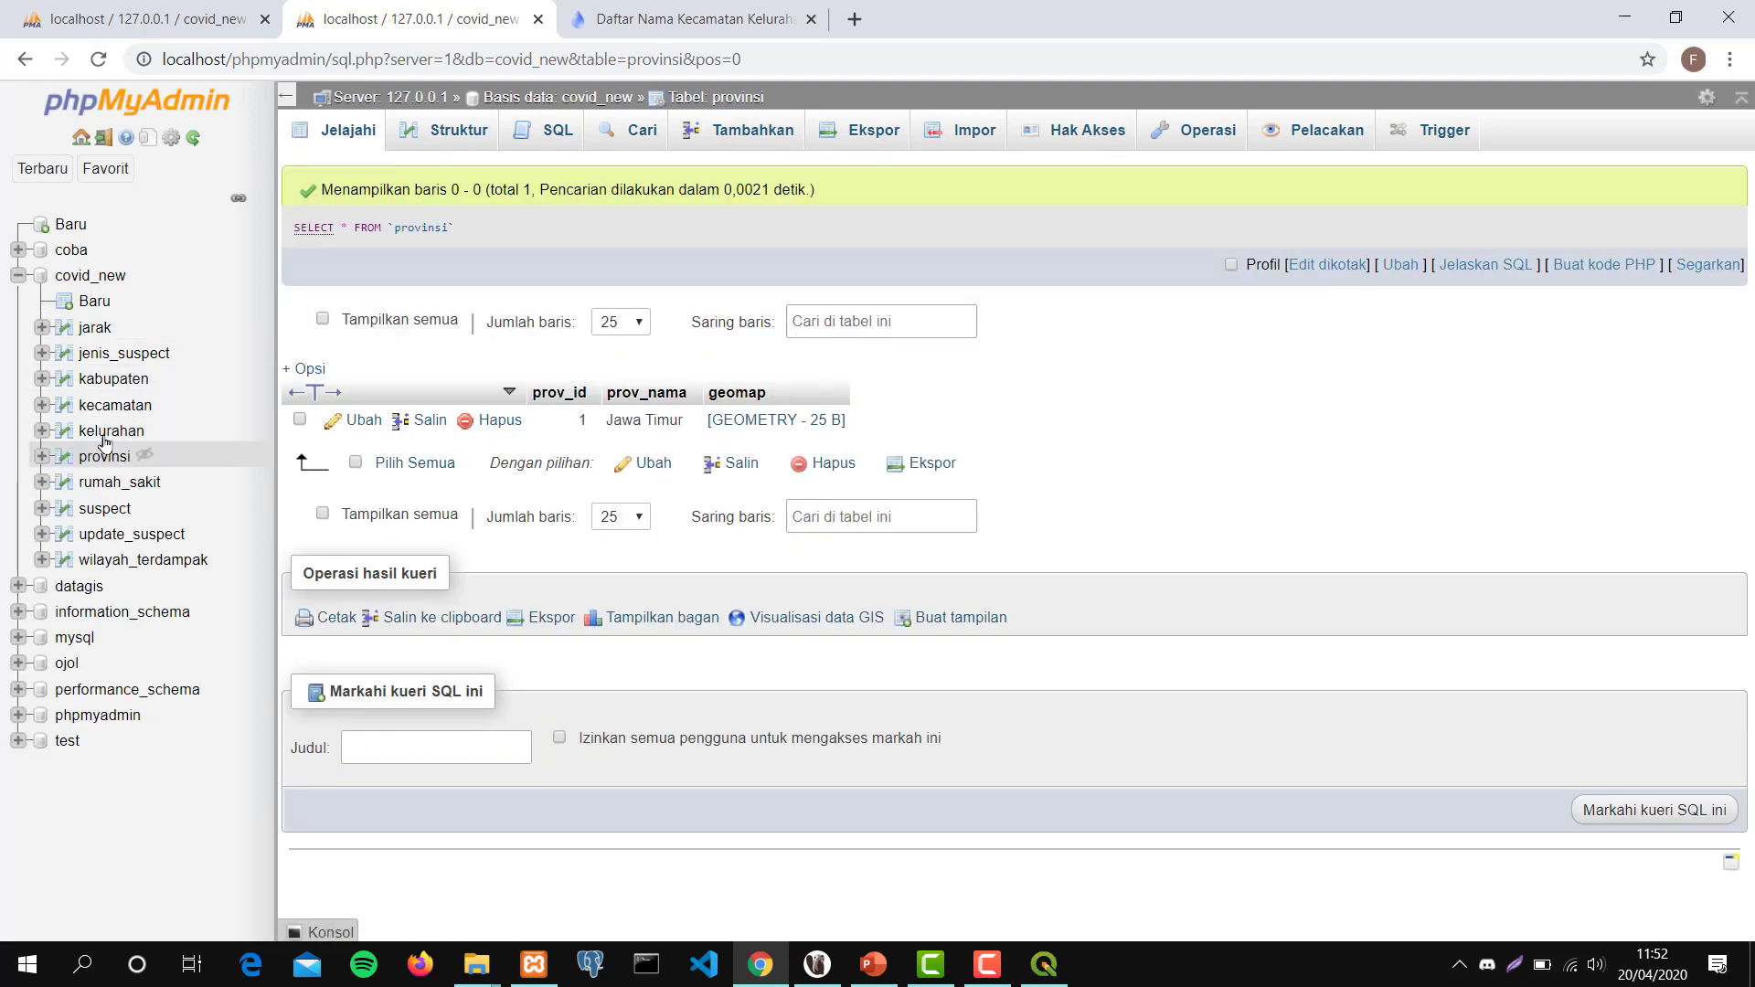
pyautogui.click(90, 382)
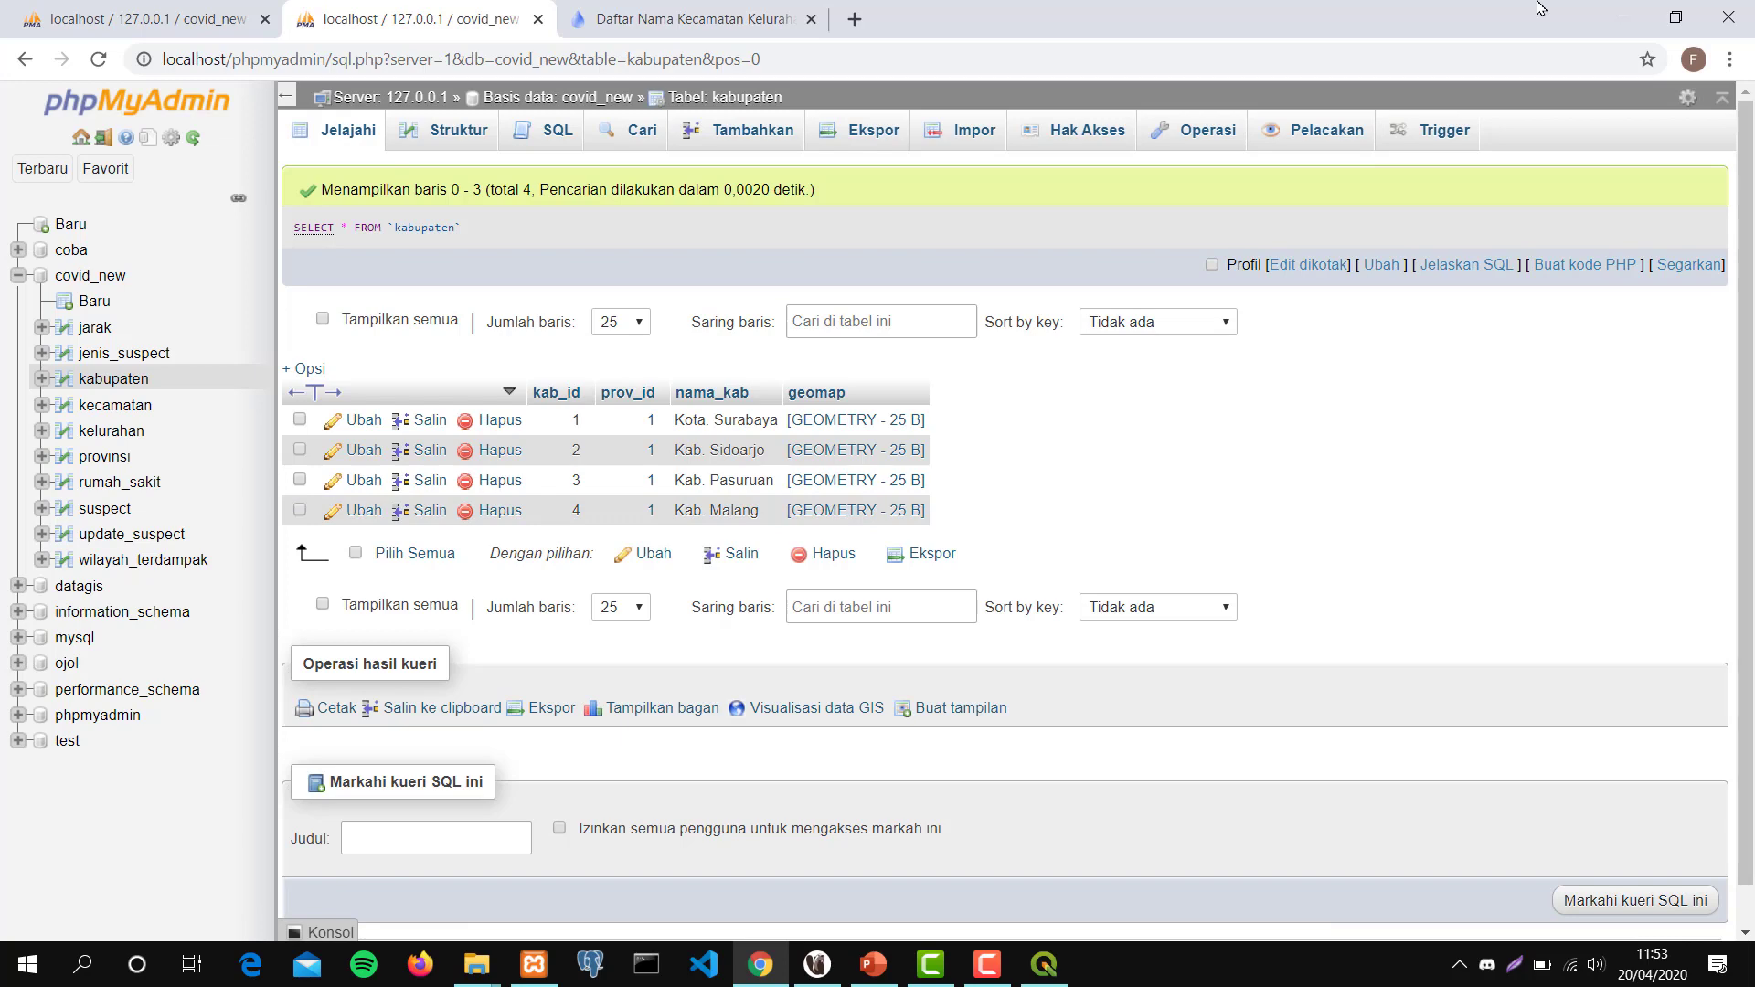
pyautogui.click(1624, 16)
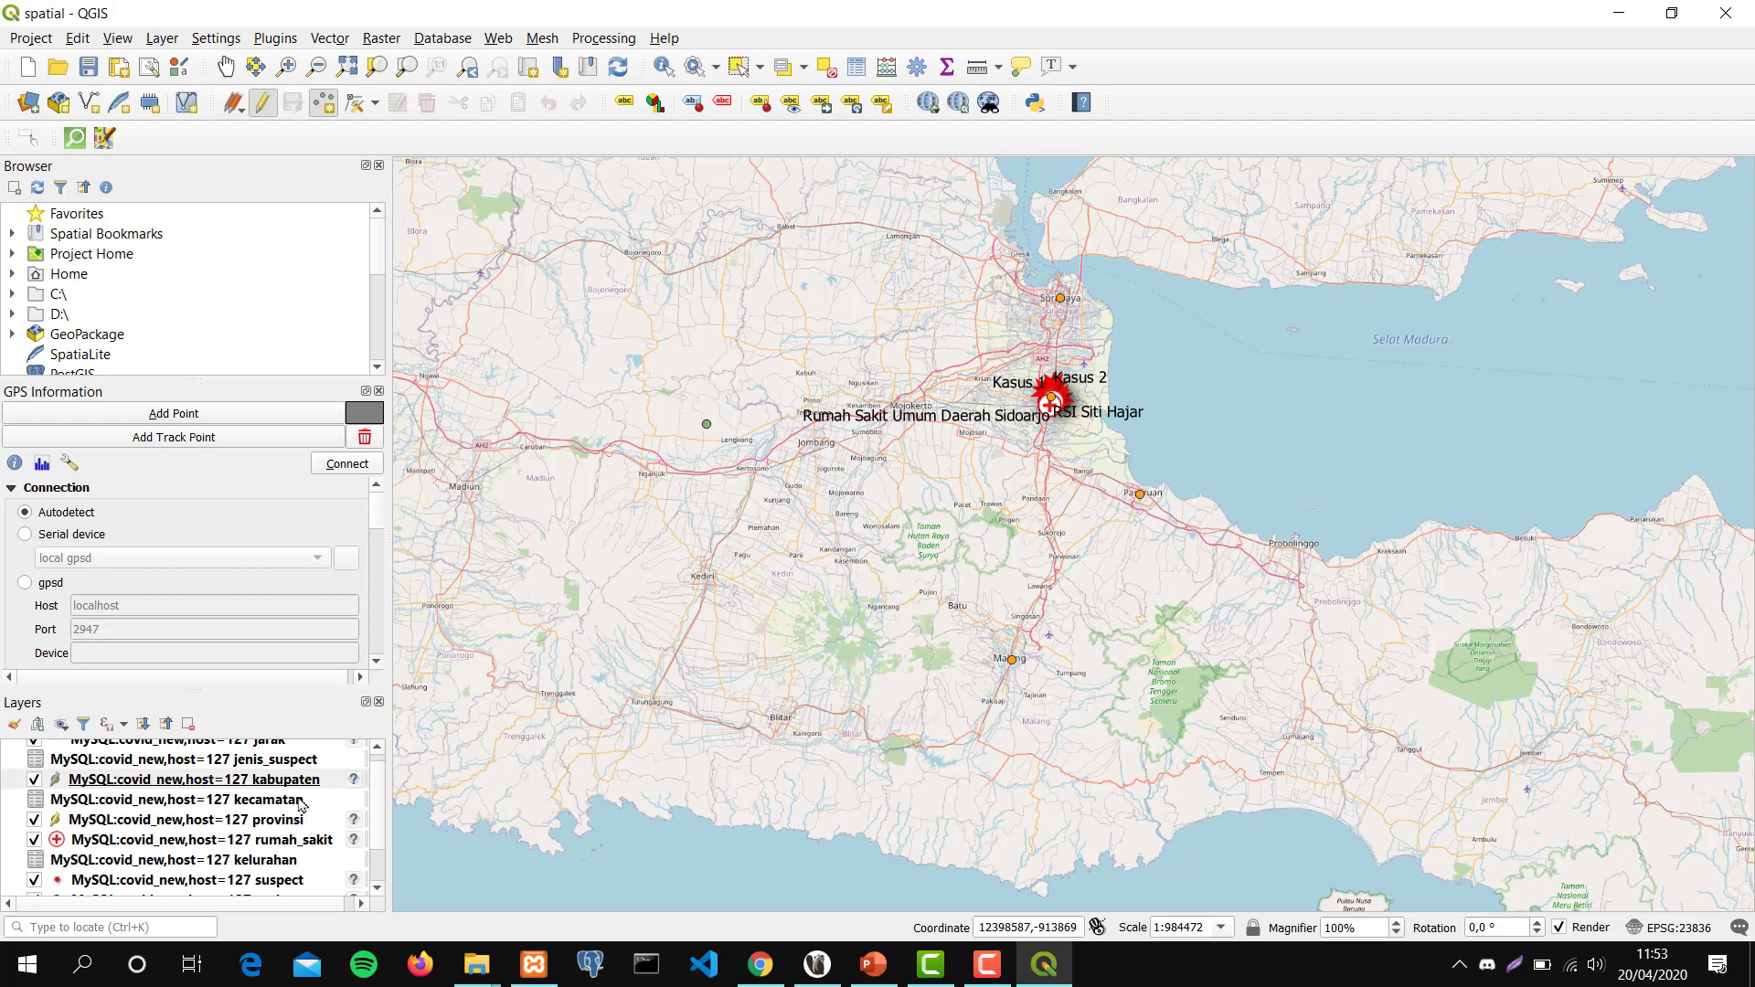
pyautogui.scroll(1, 301, 804)
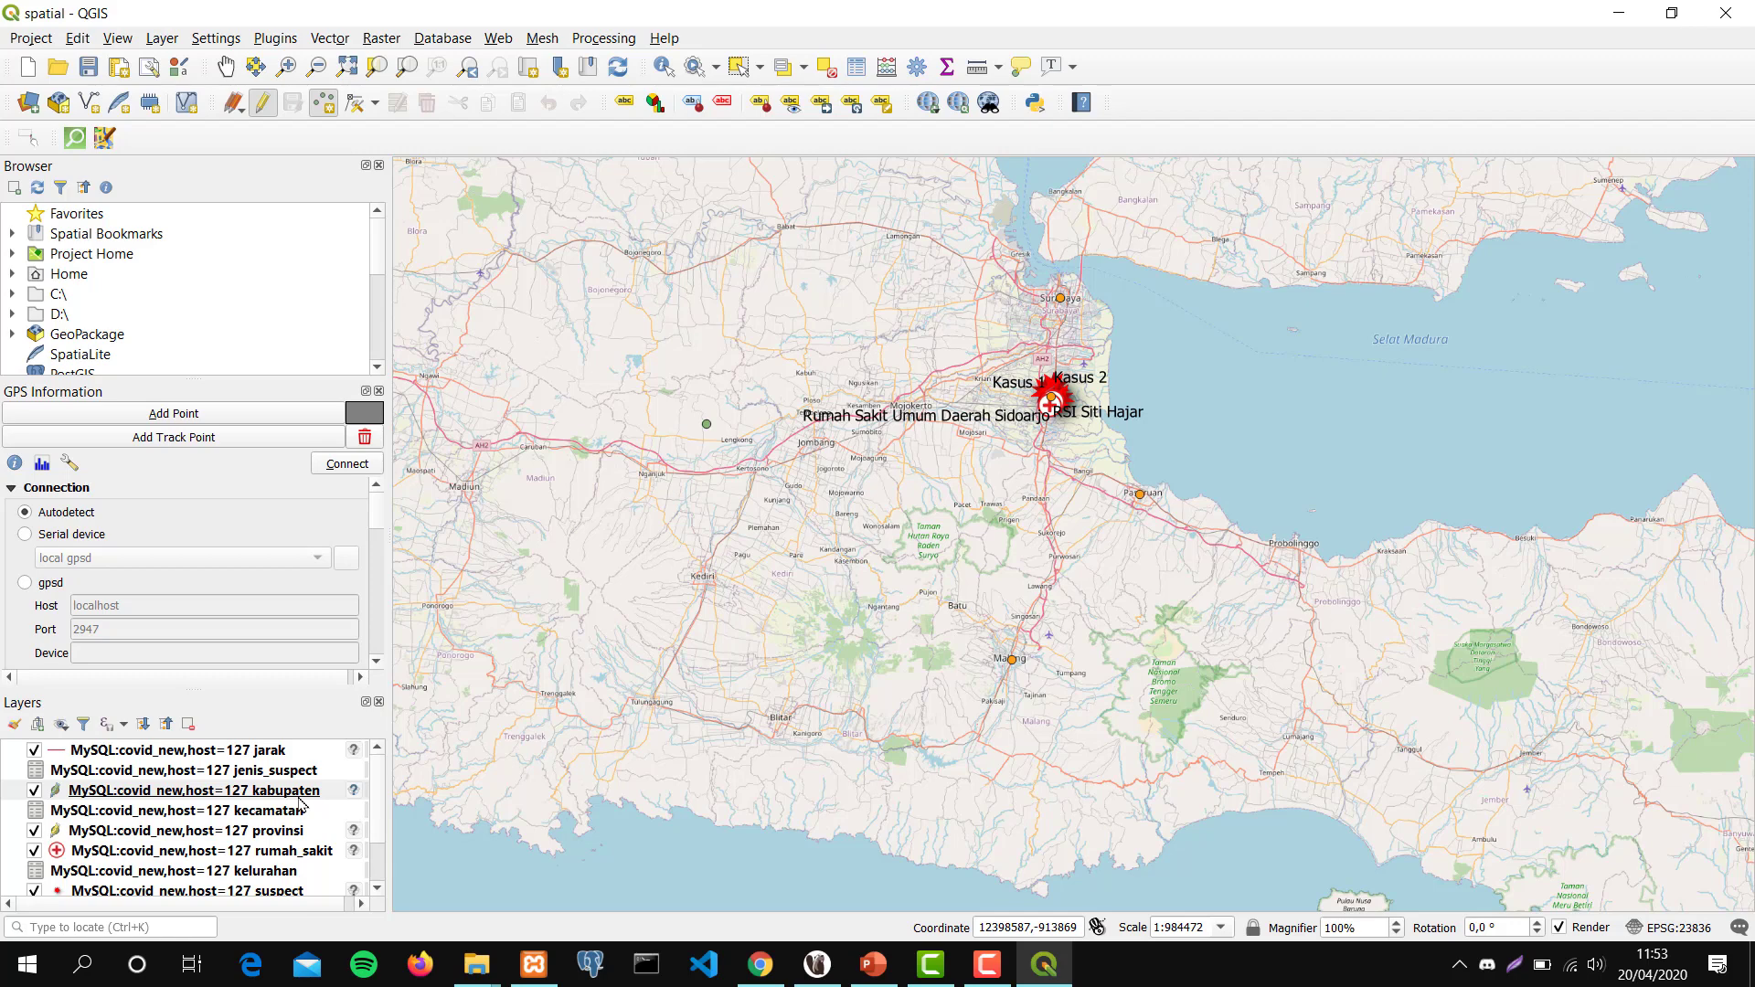
# Enable editing on the kecamatan layer and open the form for a new record.
pyautogui.click(276, 776)
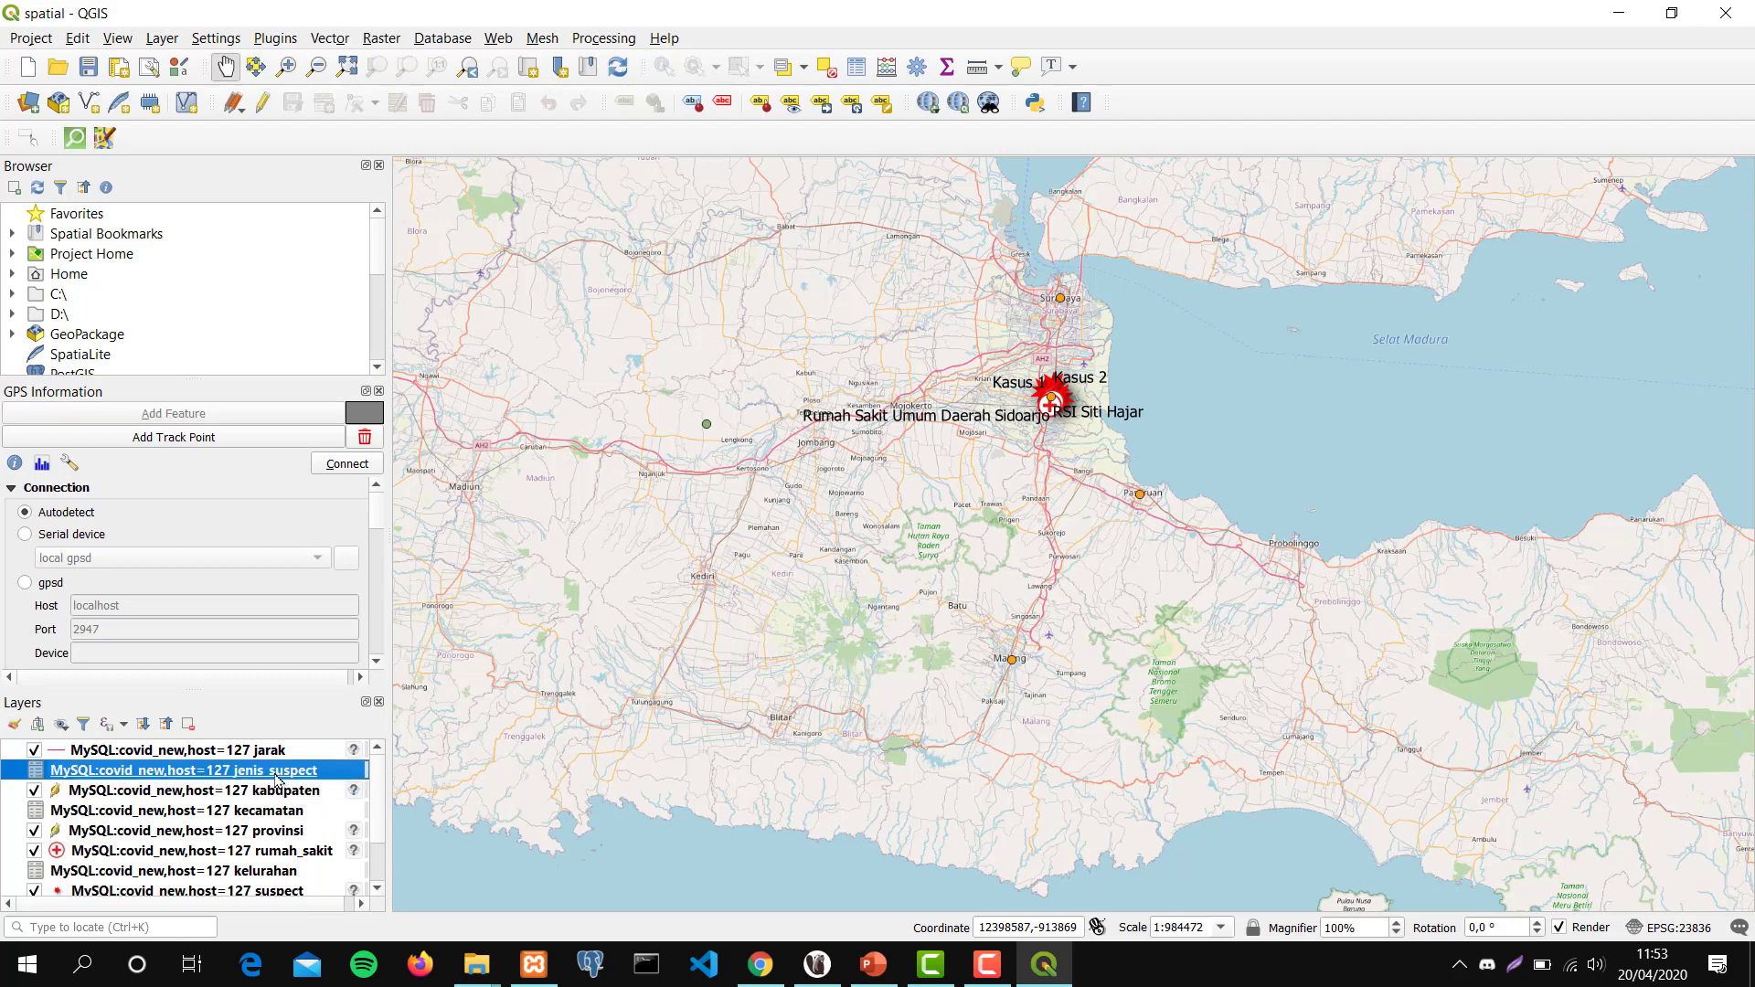
pyautogui.click(280, 813)
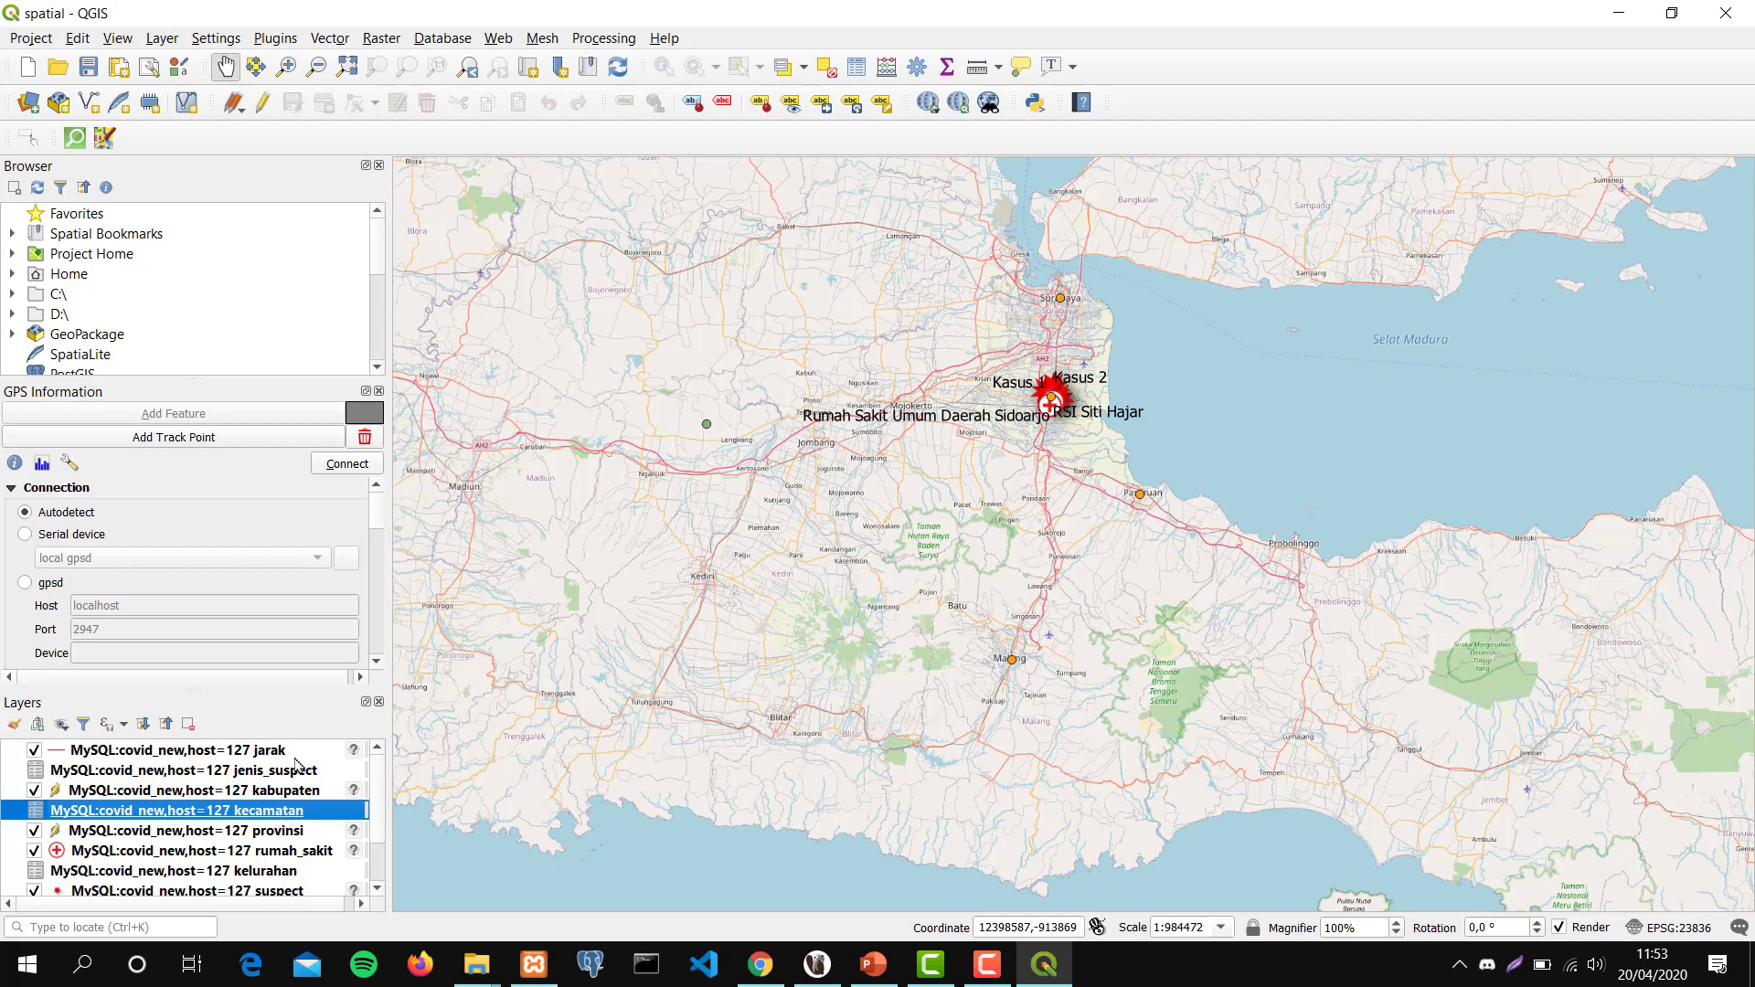
pyautogui.click(264, 104)
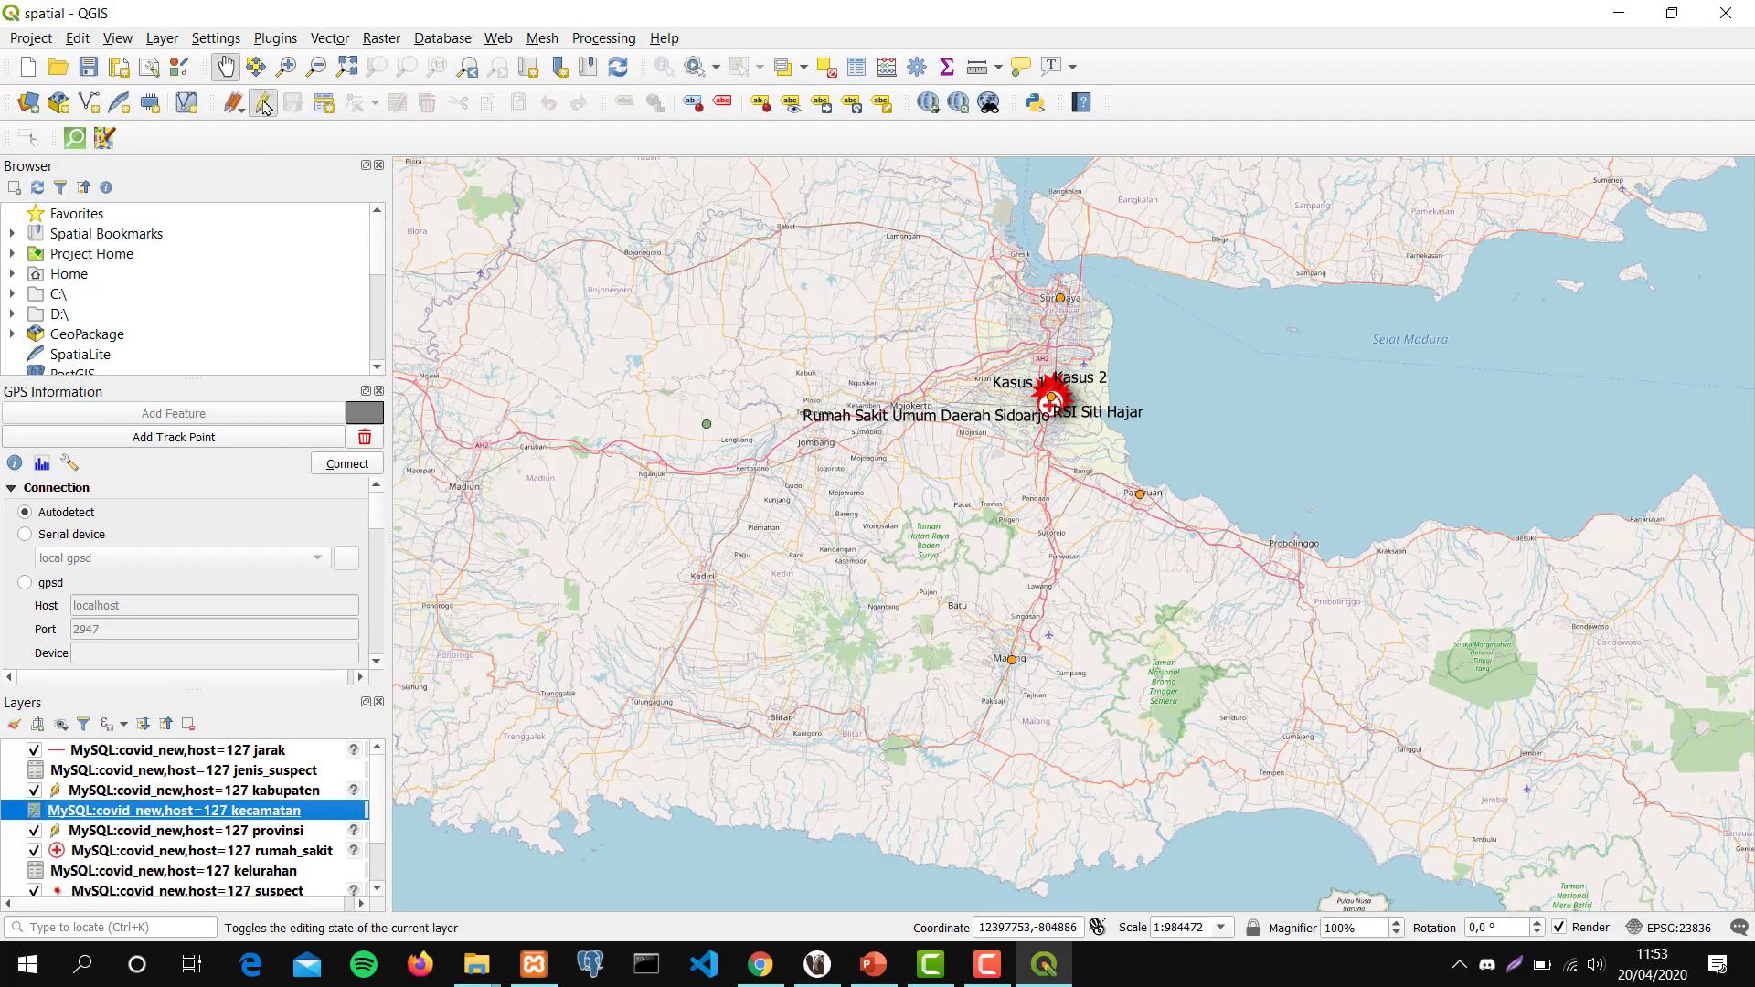
pyautogui.click(325, 104)
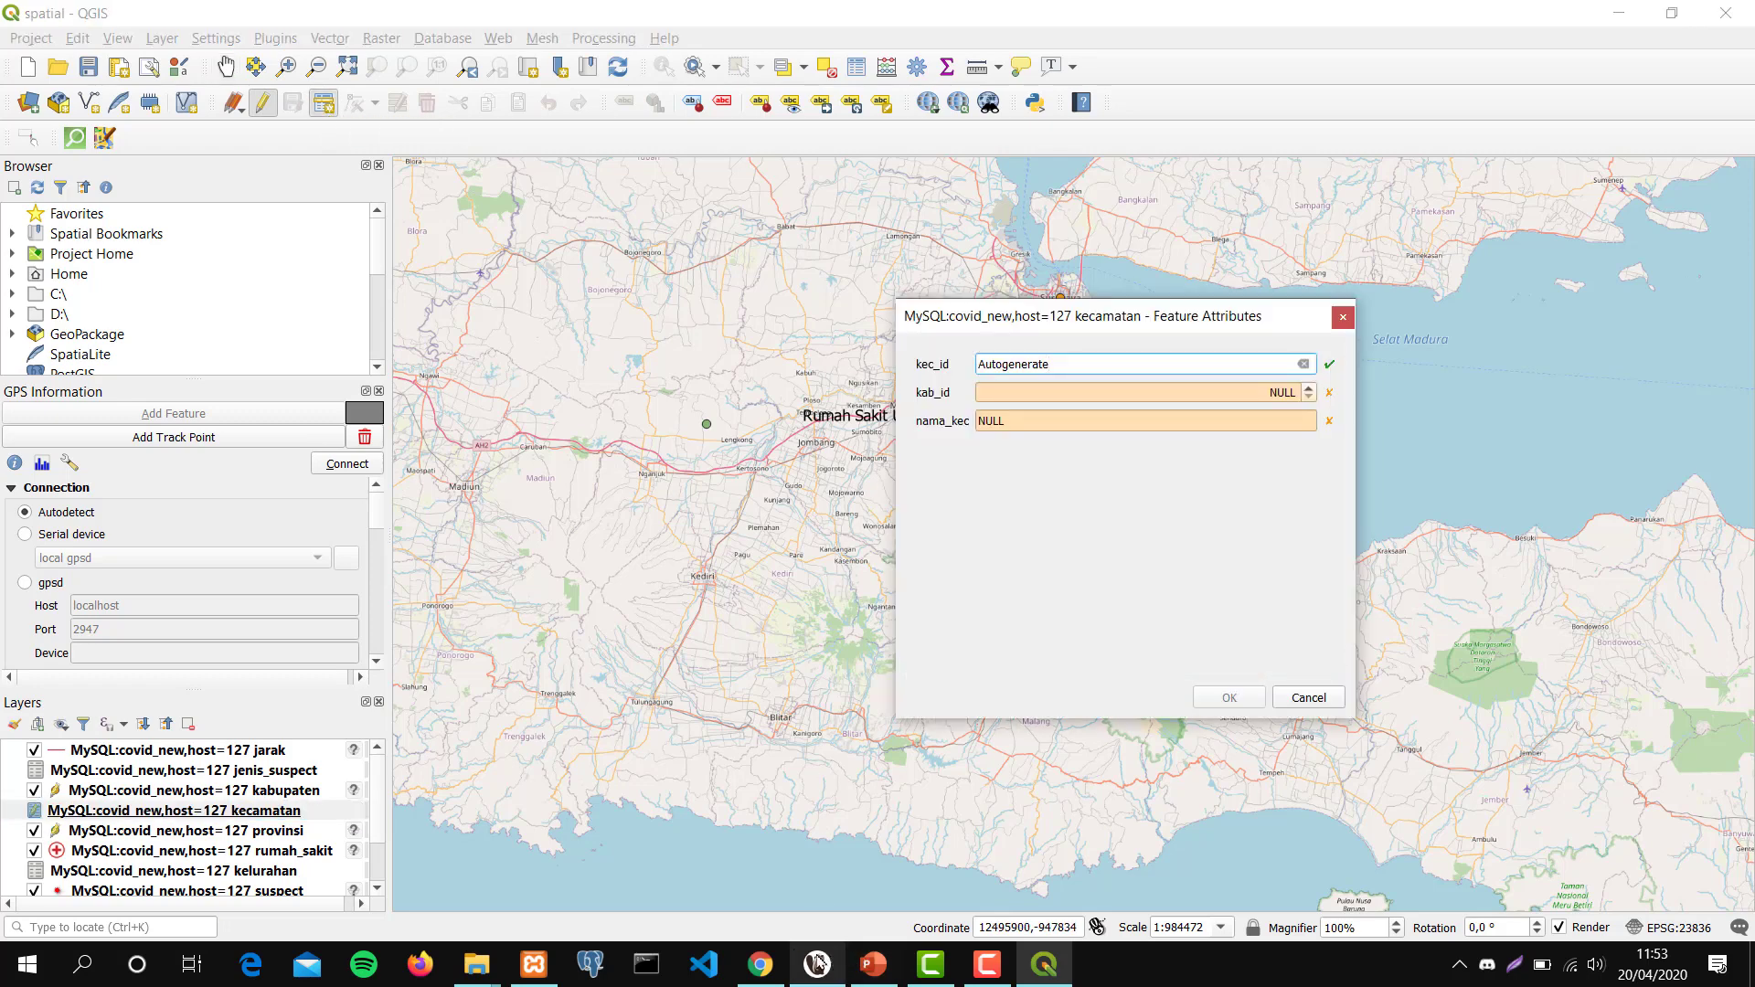
# Switch to Chrome to check the kecamatan table in phpMyAdmin and the web page listing Sidoarjo's kecamatan, and return to the QGIS record form.
pyautogui.click(761, 967)
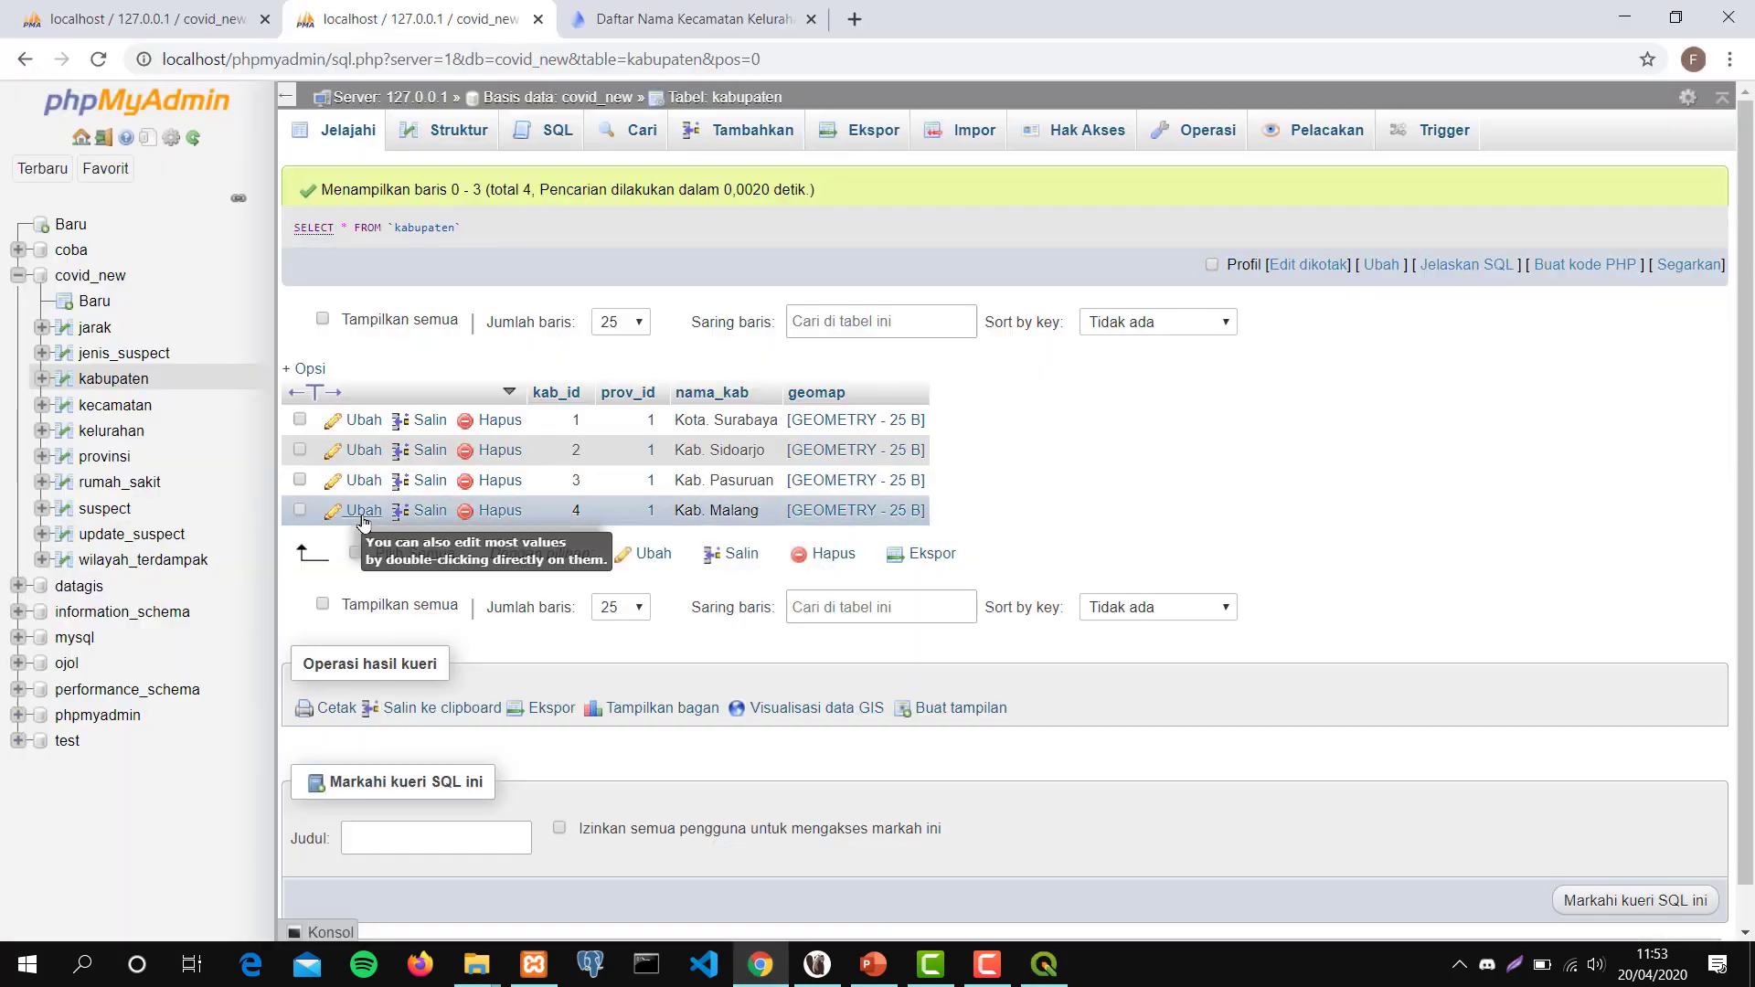
pyautogui.click(115, 406)
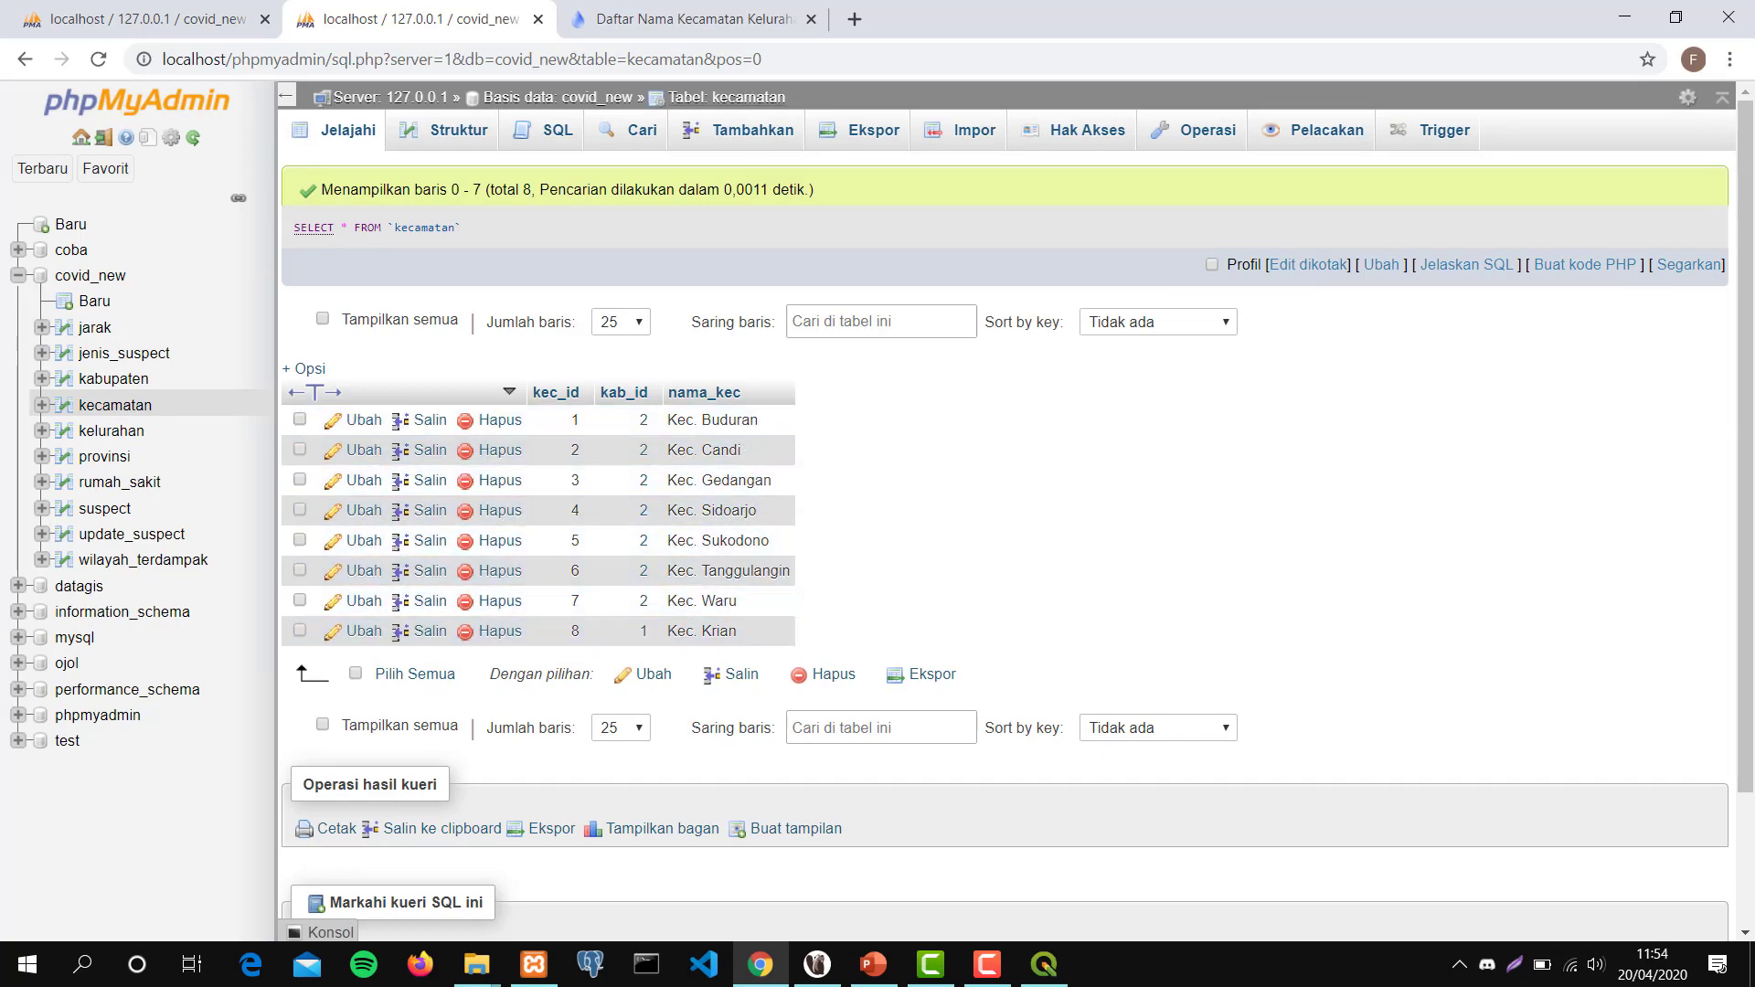
pyautogui.click(742, 17)
pyautogui.scroll(3, 864, 498)
pyautogui.scroll(5, 864, 499)
pyautogui.scroll(-2, 864, 498)
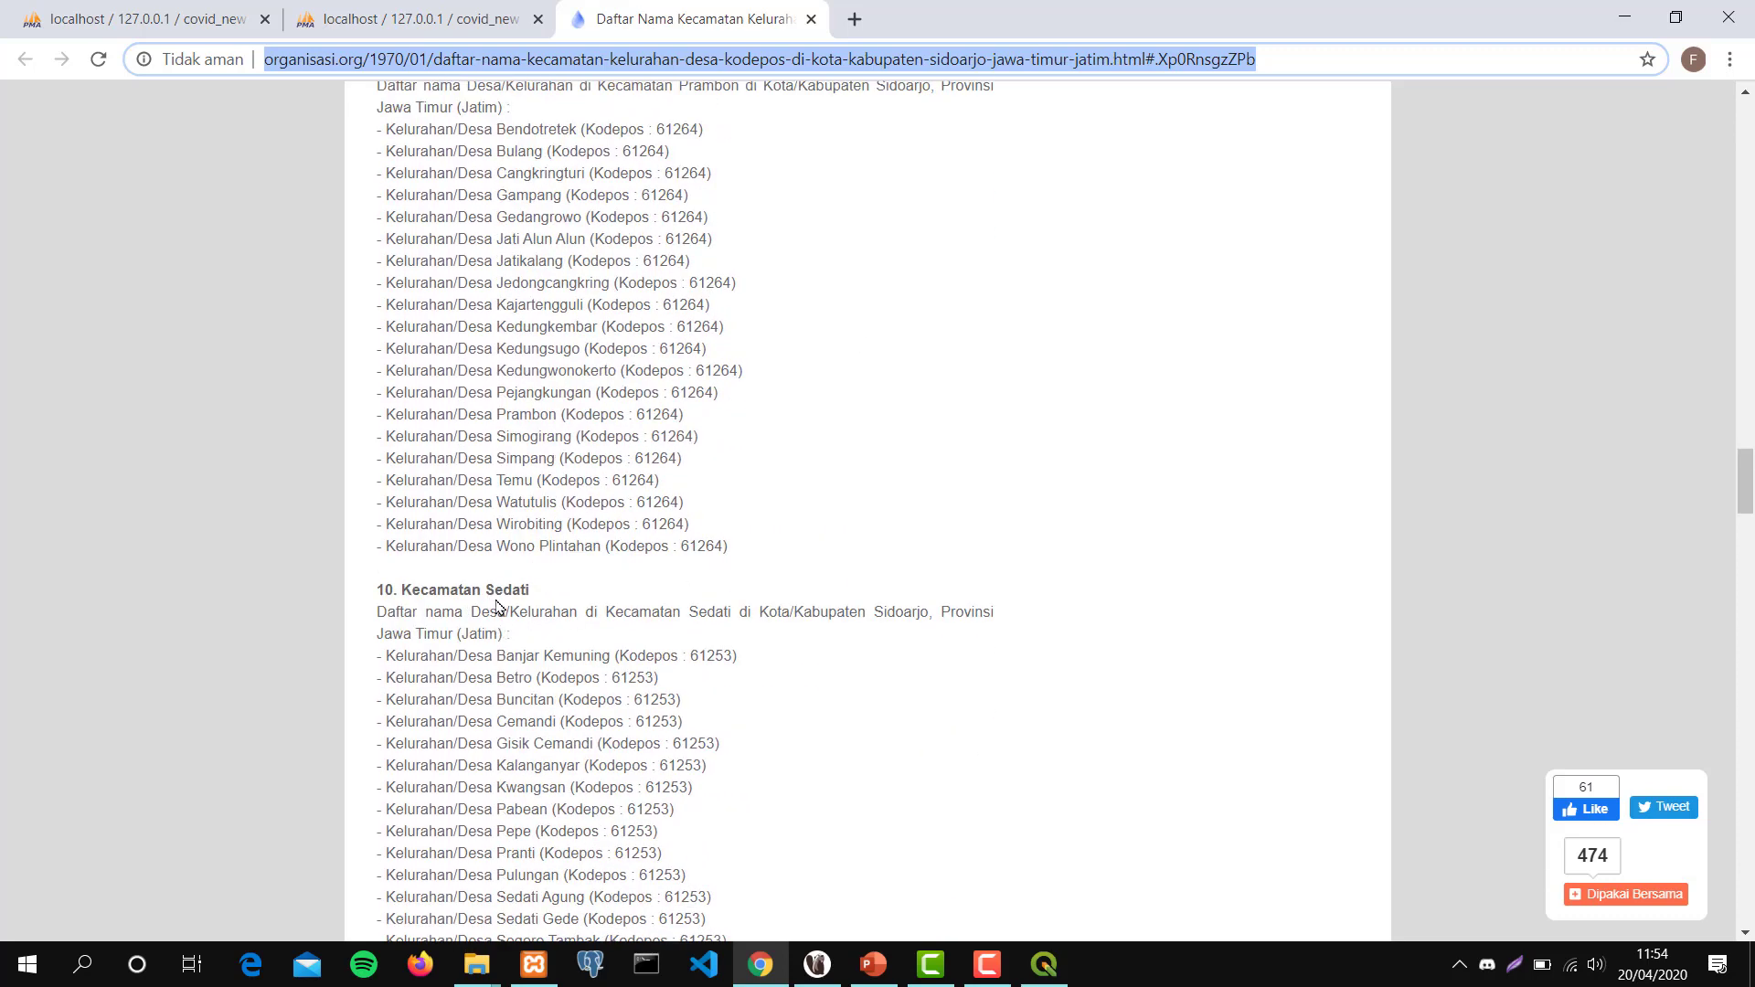
pyautogui.click(1625, 16)
pyautogui.click(1217, 393)
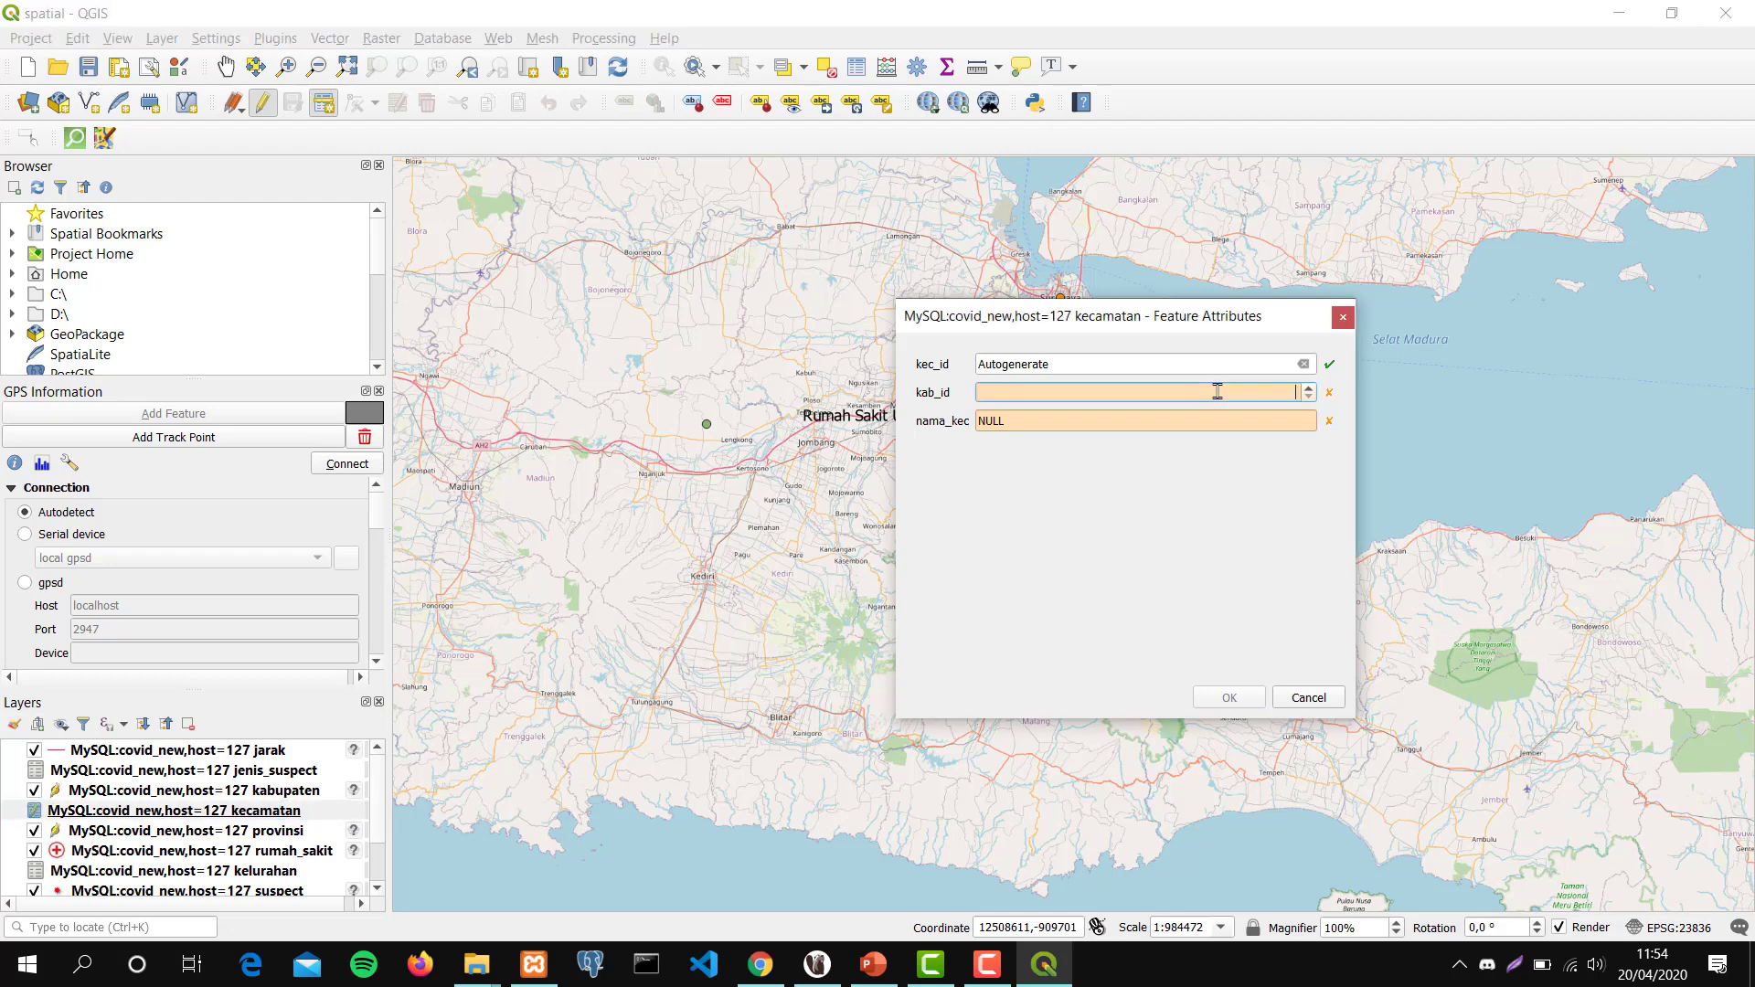
# Switch to phpMyAdmin in Chrome to look up the kab_id of Kab. Sidoarjo in the kabupaten table, and return to QGIS.
pyautogui.click(761, 965)
pyautogui.click(338, 11)
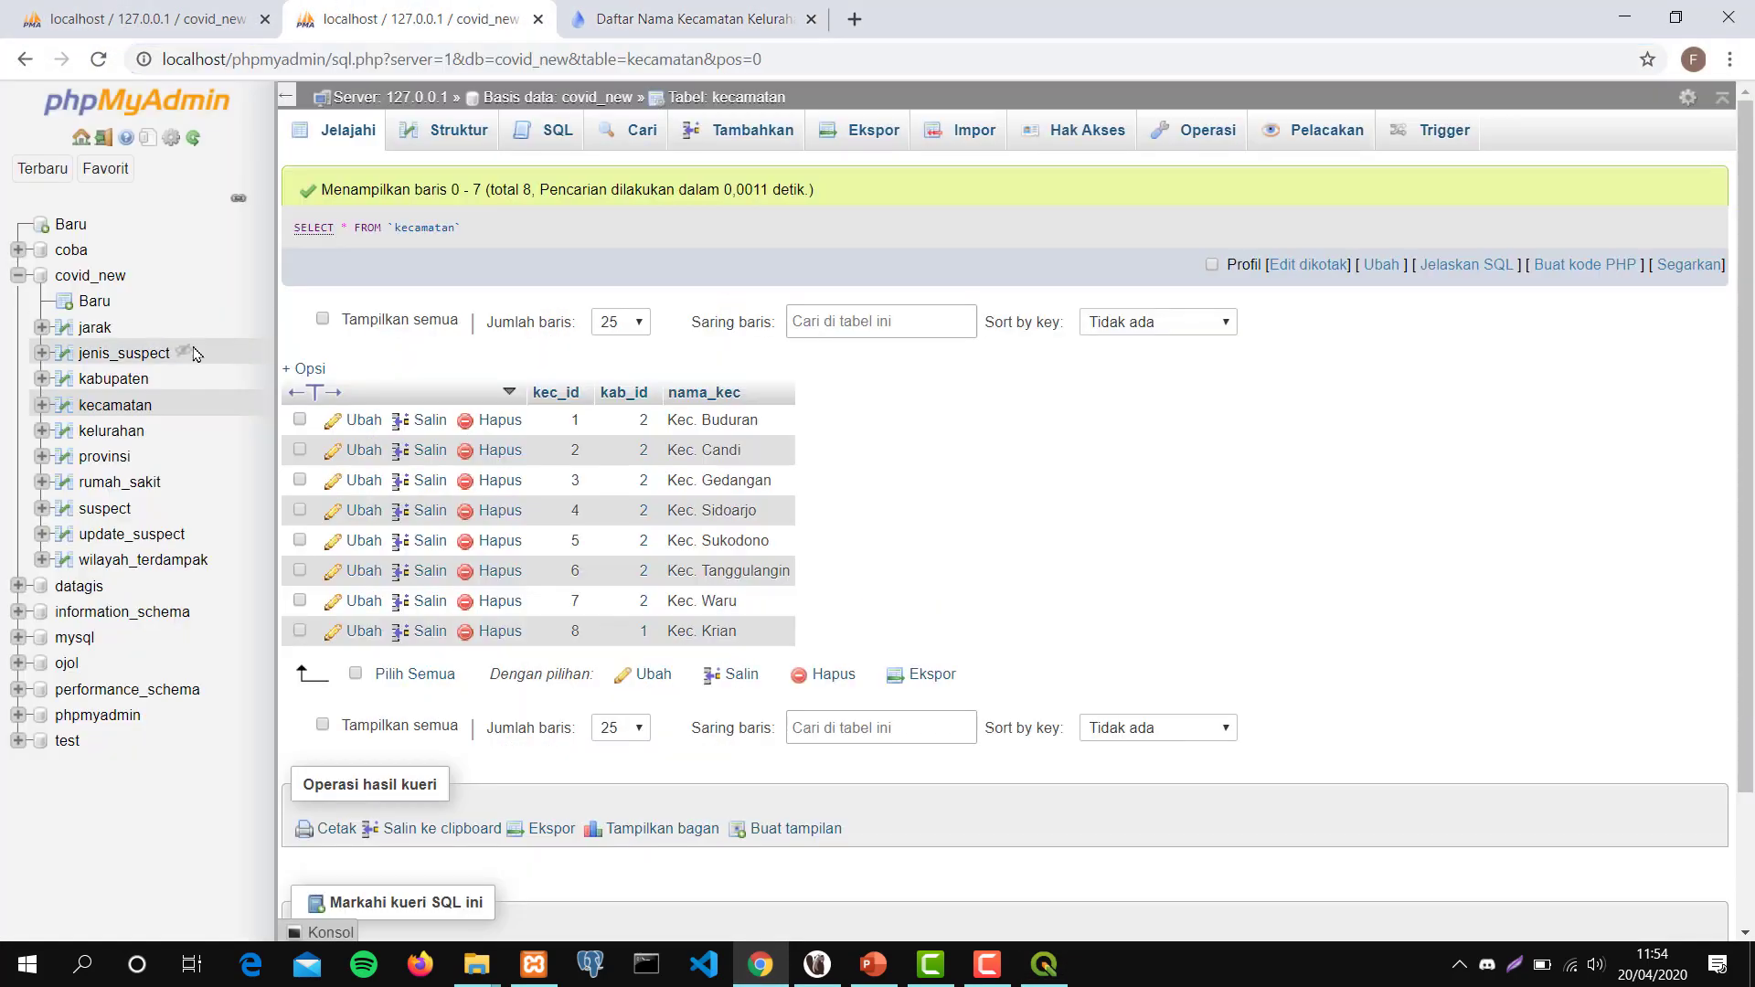
pyautogui.click(119, 380)
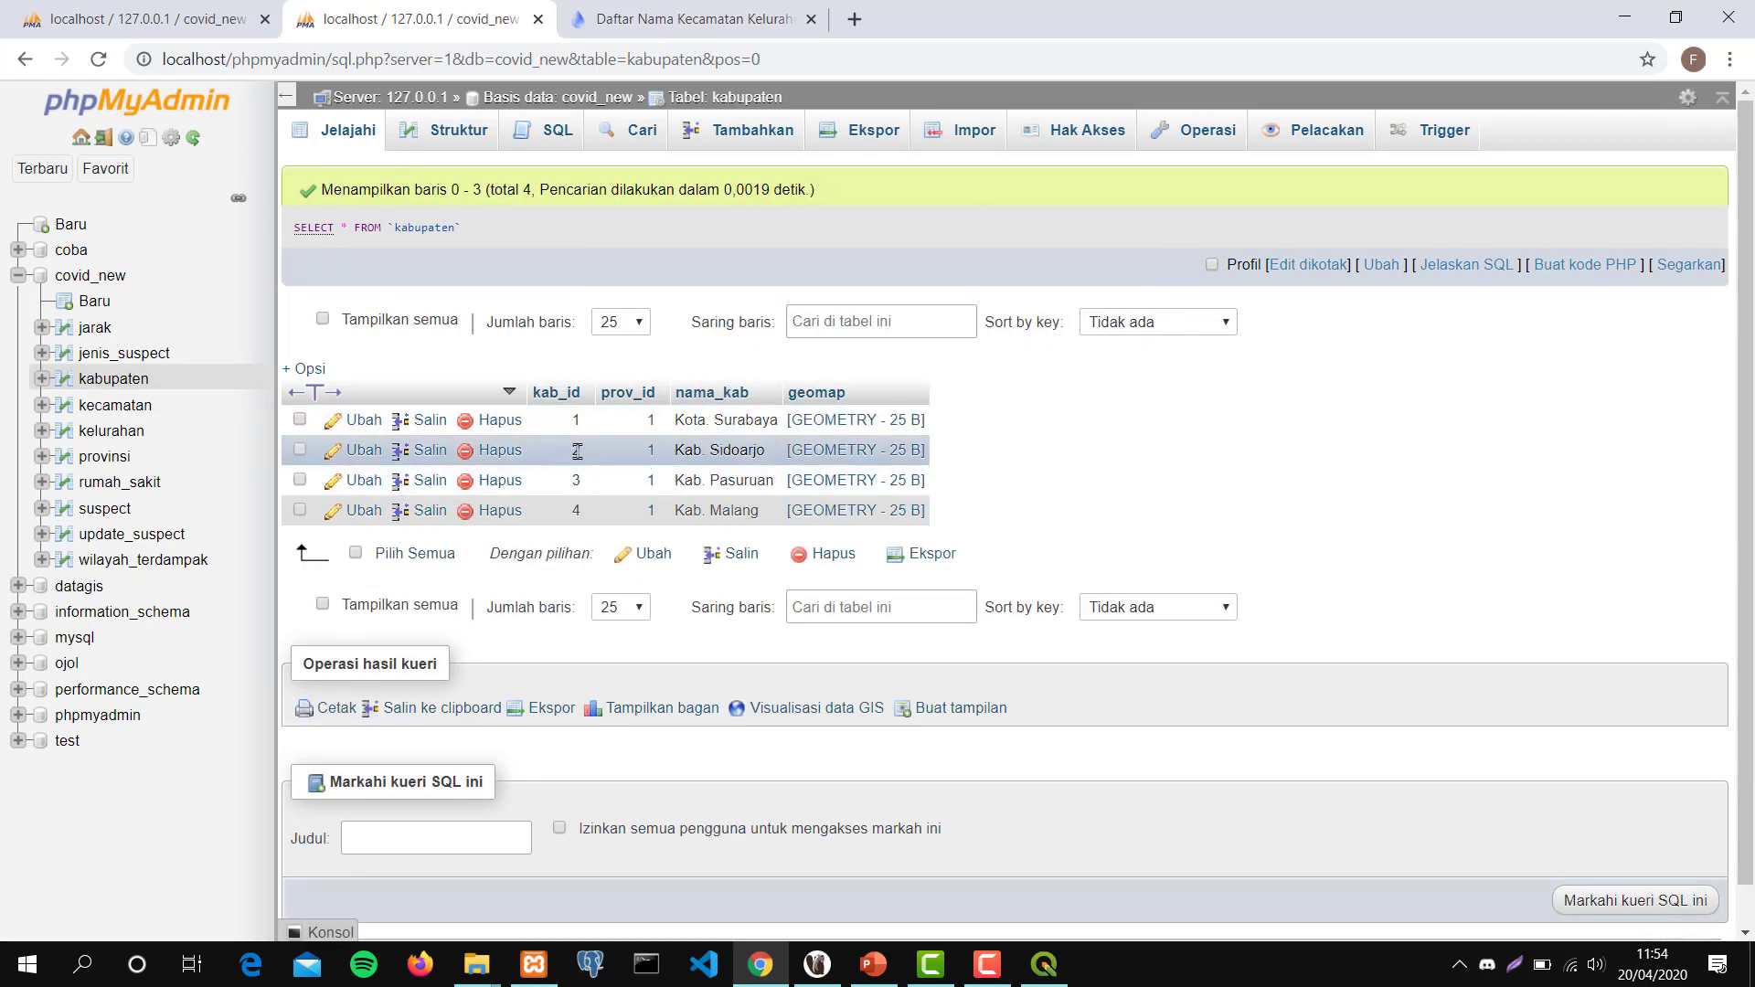
pyautogui.click(1624, 18)
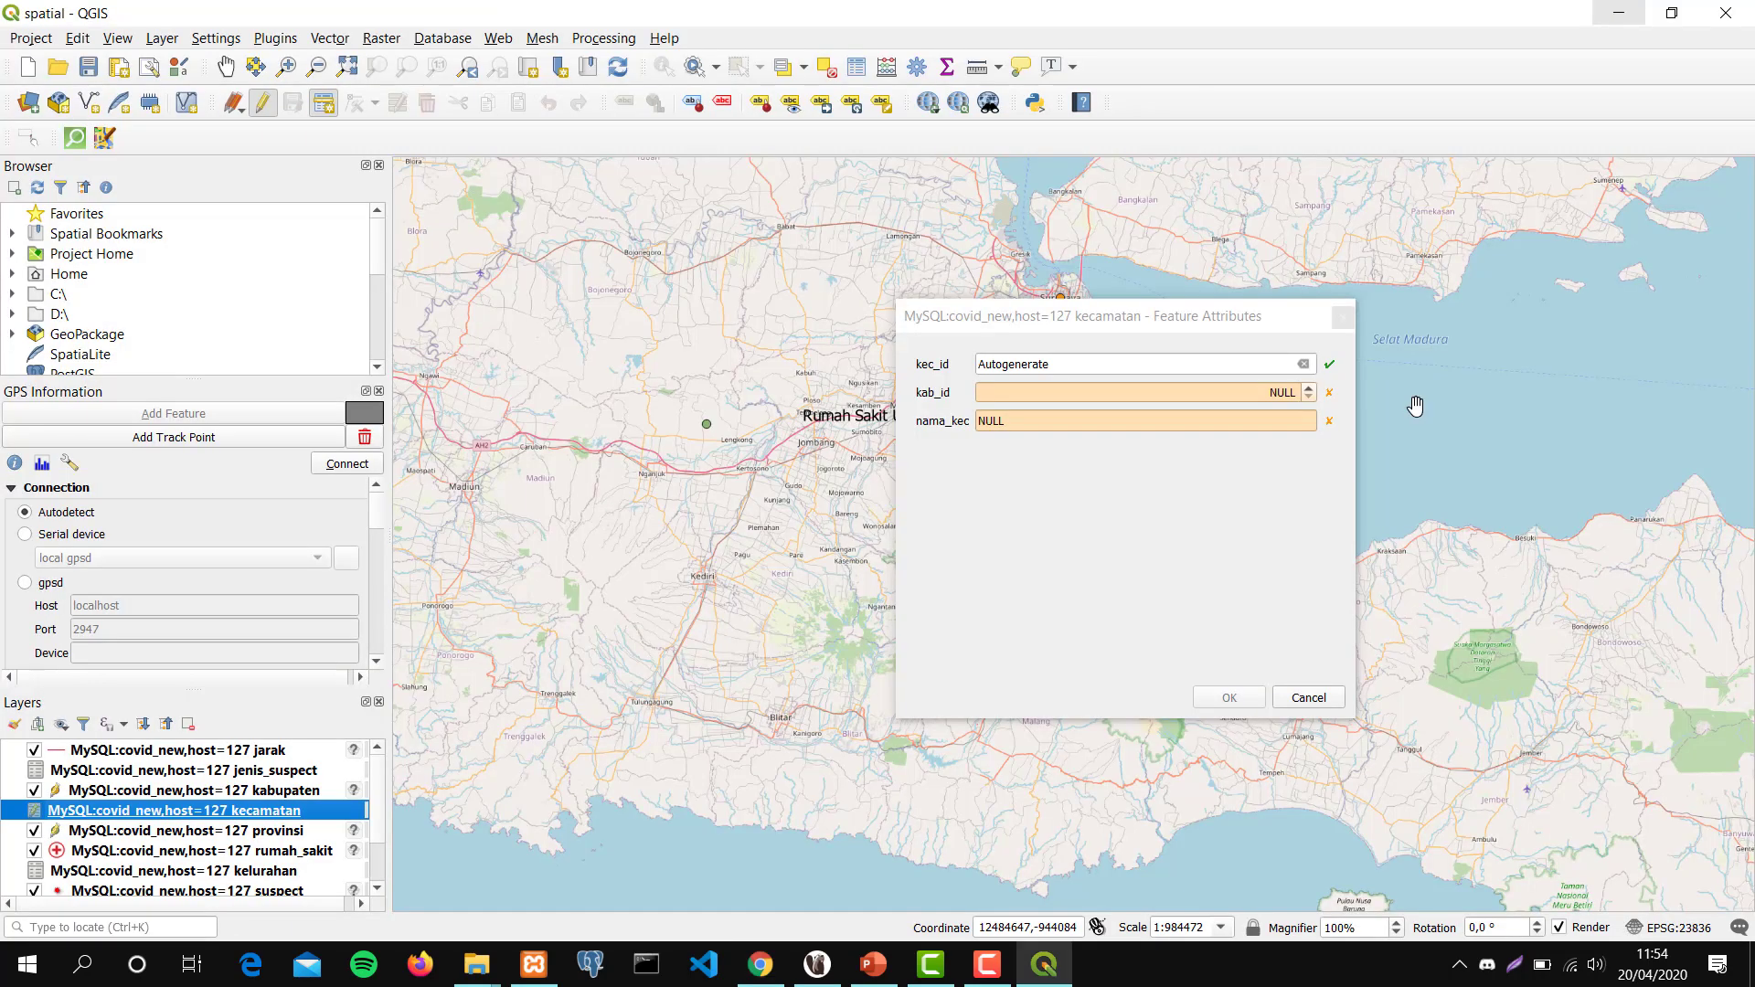
# Fill in the new kecamatan record with kab_id 2 and nama_kec Kec. Sedati, and save the layer edits.
pyautogui.click(1267, 382)
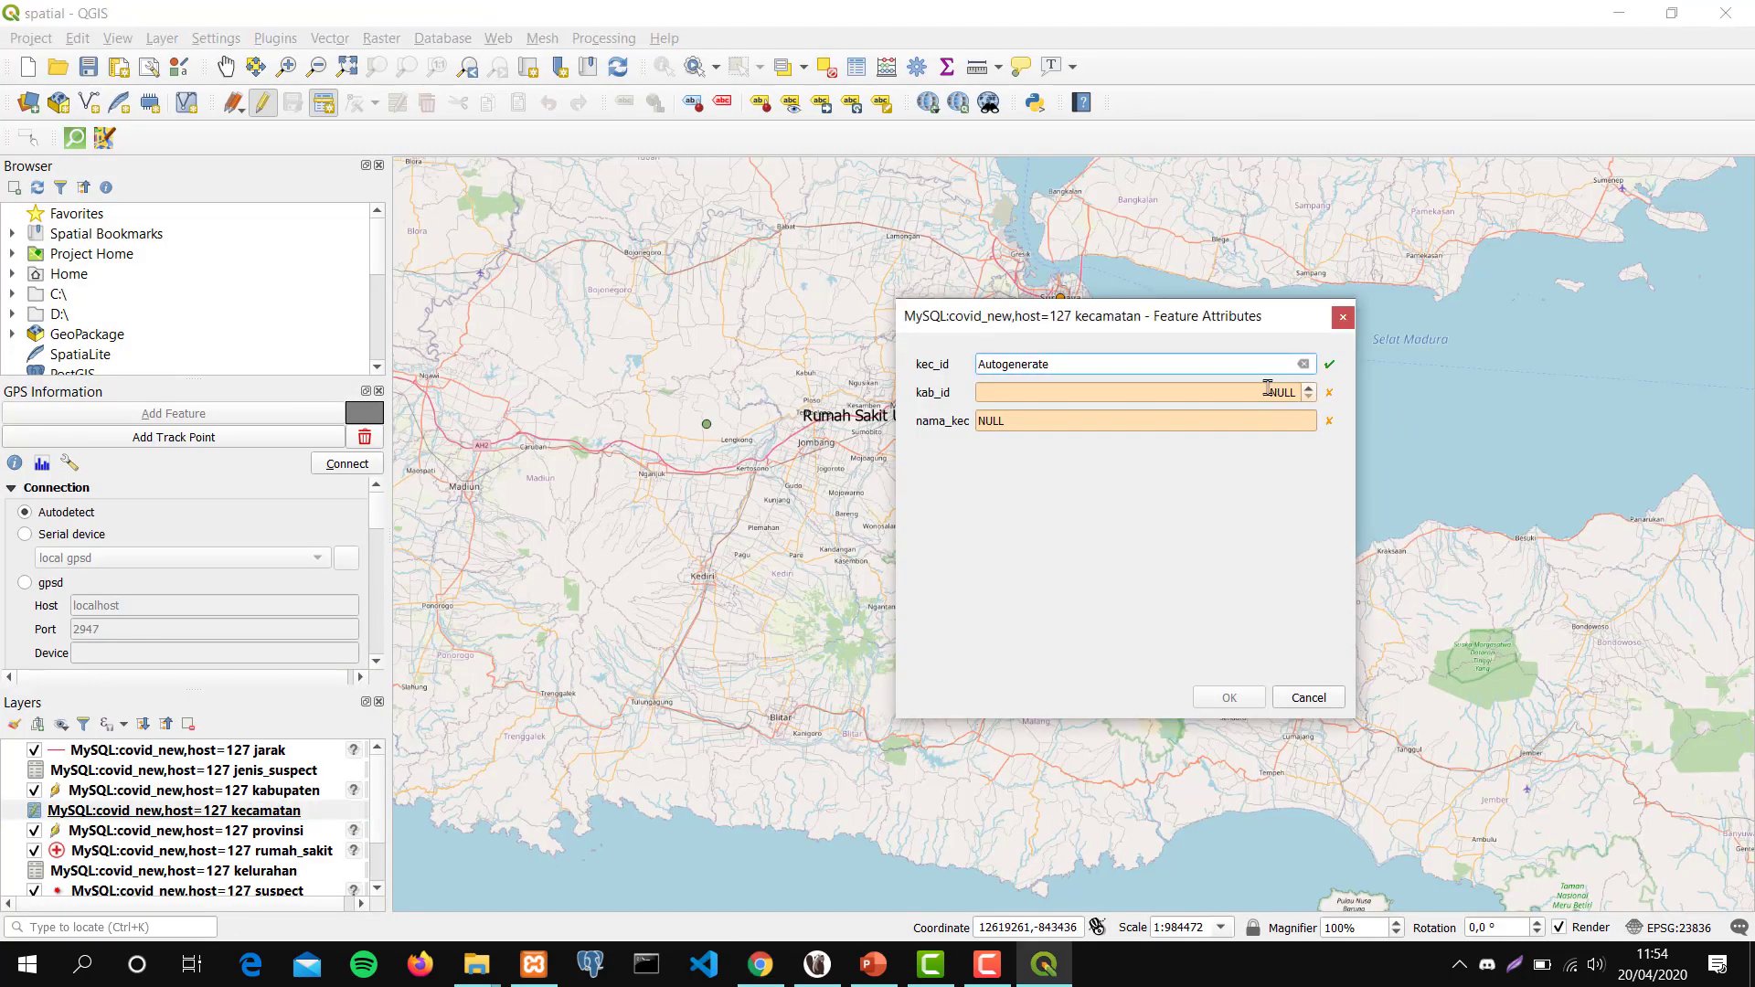
pyautogui.click(1267, 391)
pyautogui.press('Tab')
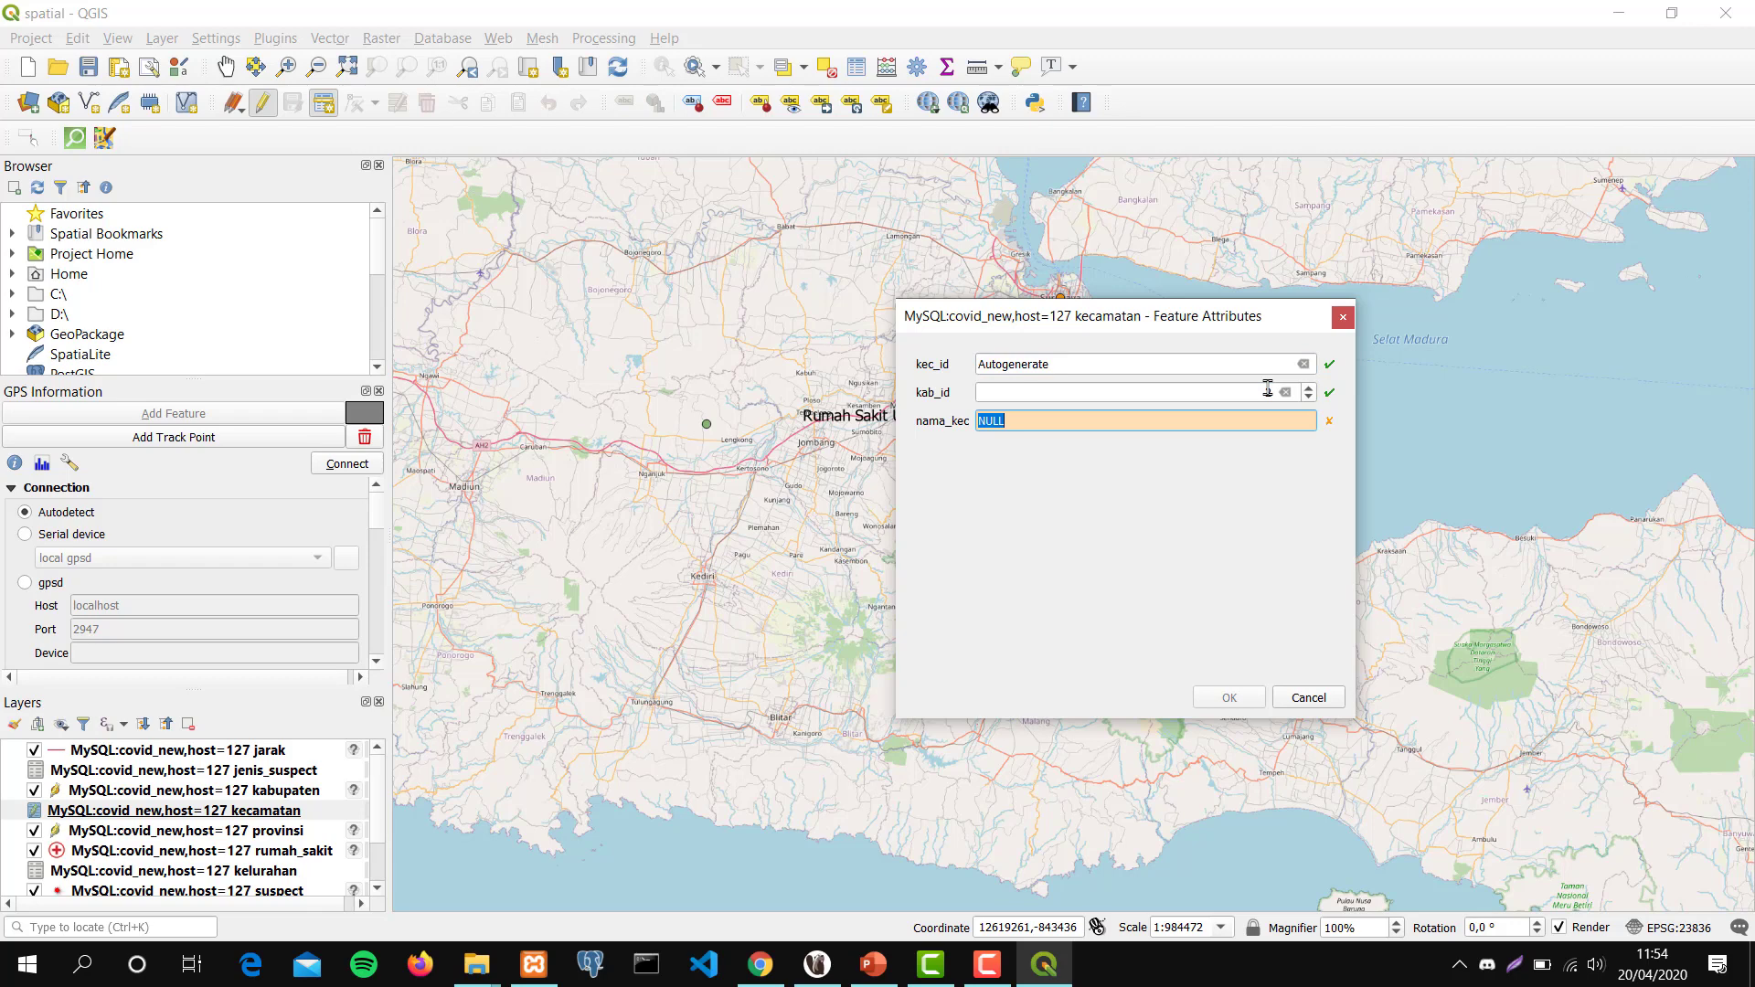
pyautogui.write('Kec. Sedati')
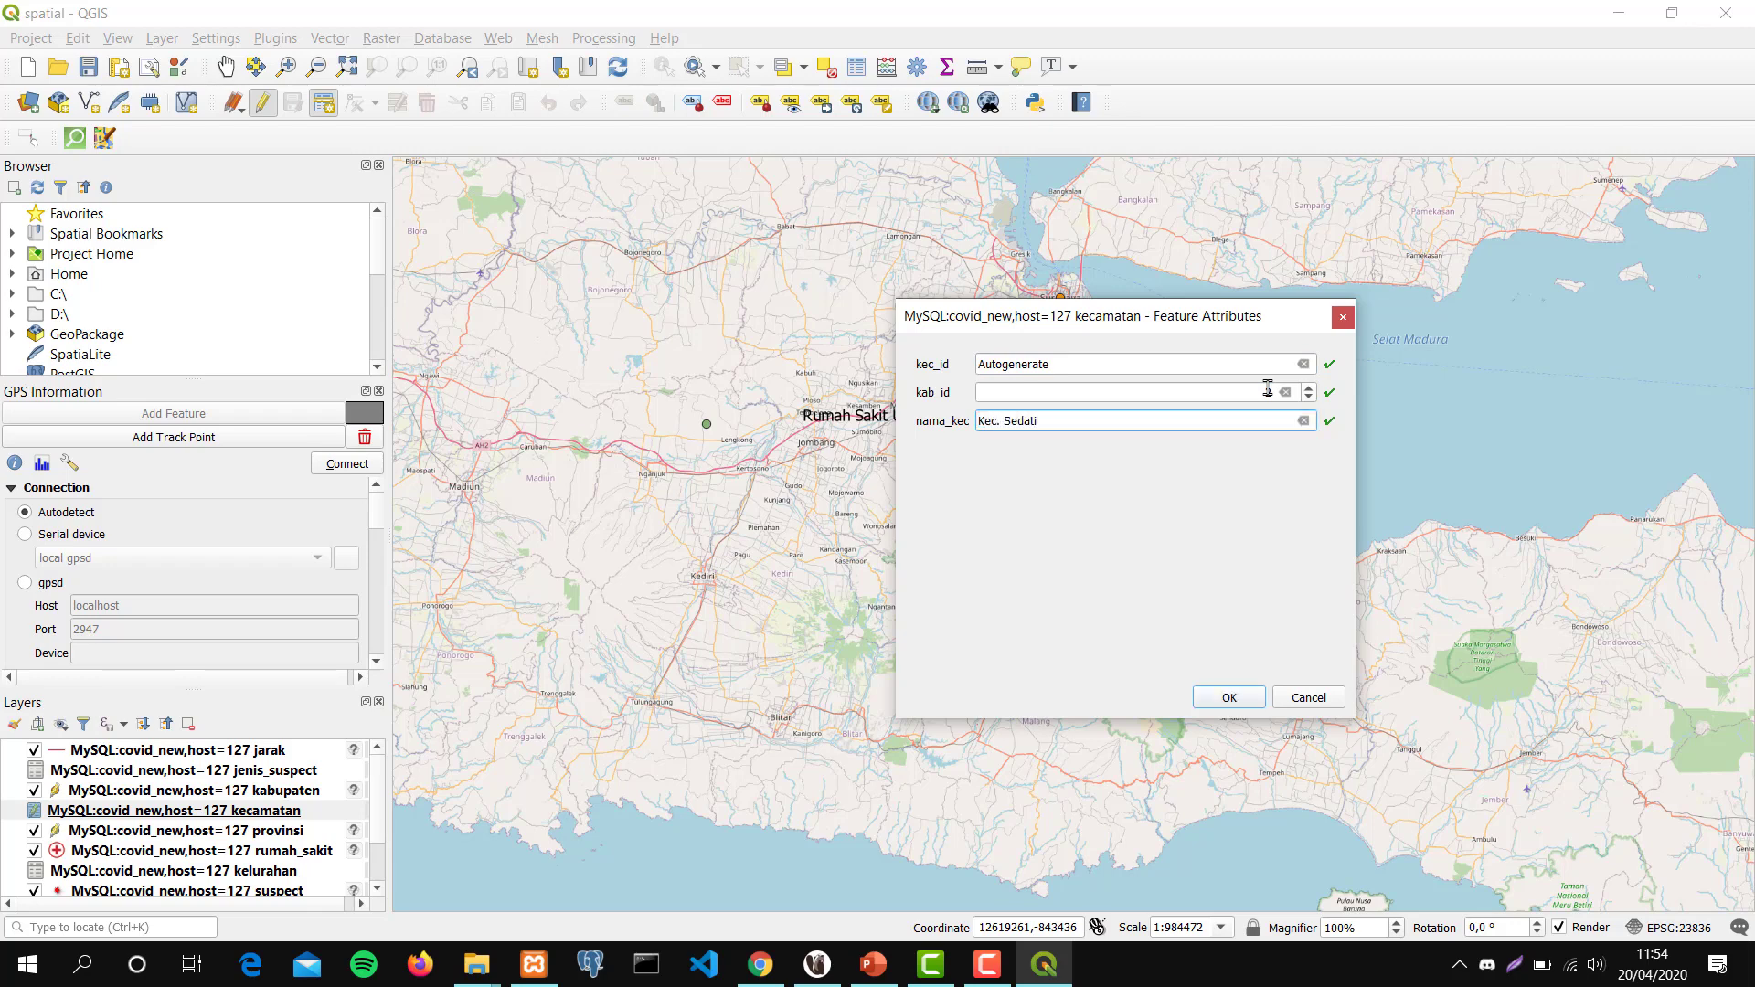
pyautogui.press('Return')
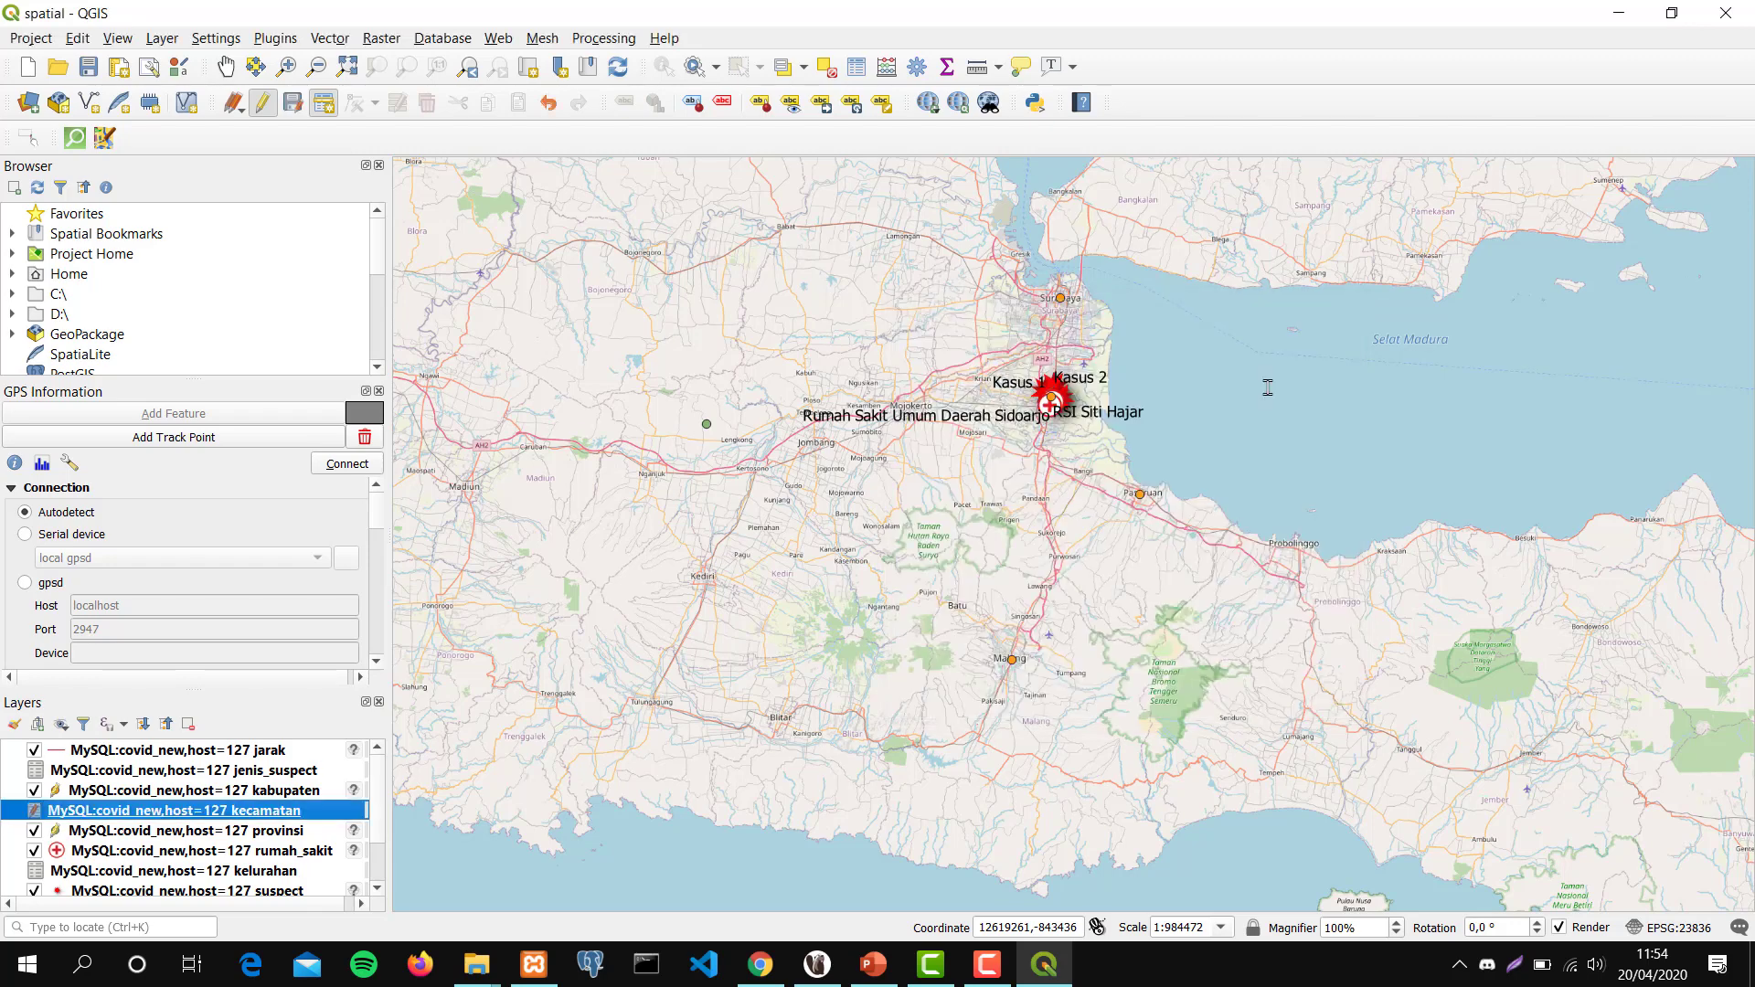
pyautogui.click(293, 103)
# Switch to phpMyAdmin to check the Kec. Sedati record and the kabupaten its kab_id links to, and return to QGIS.
pyautogui.click(768, 969)
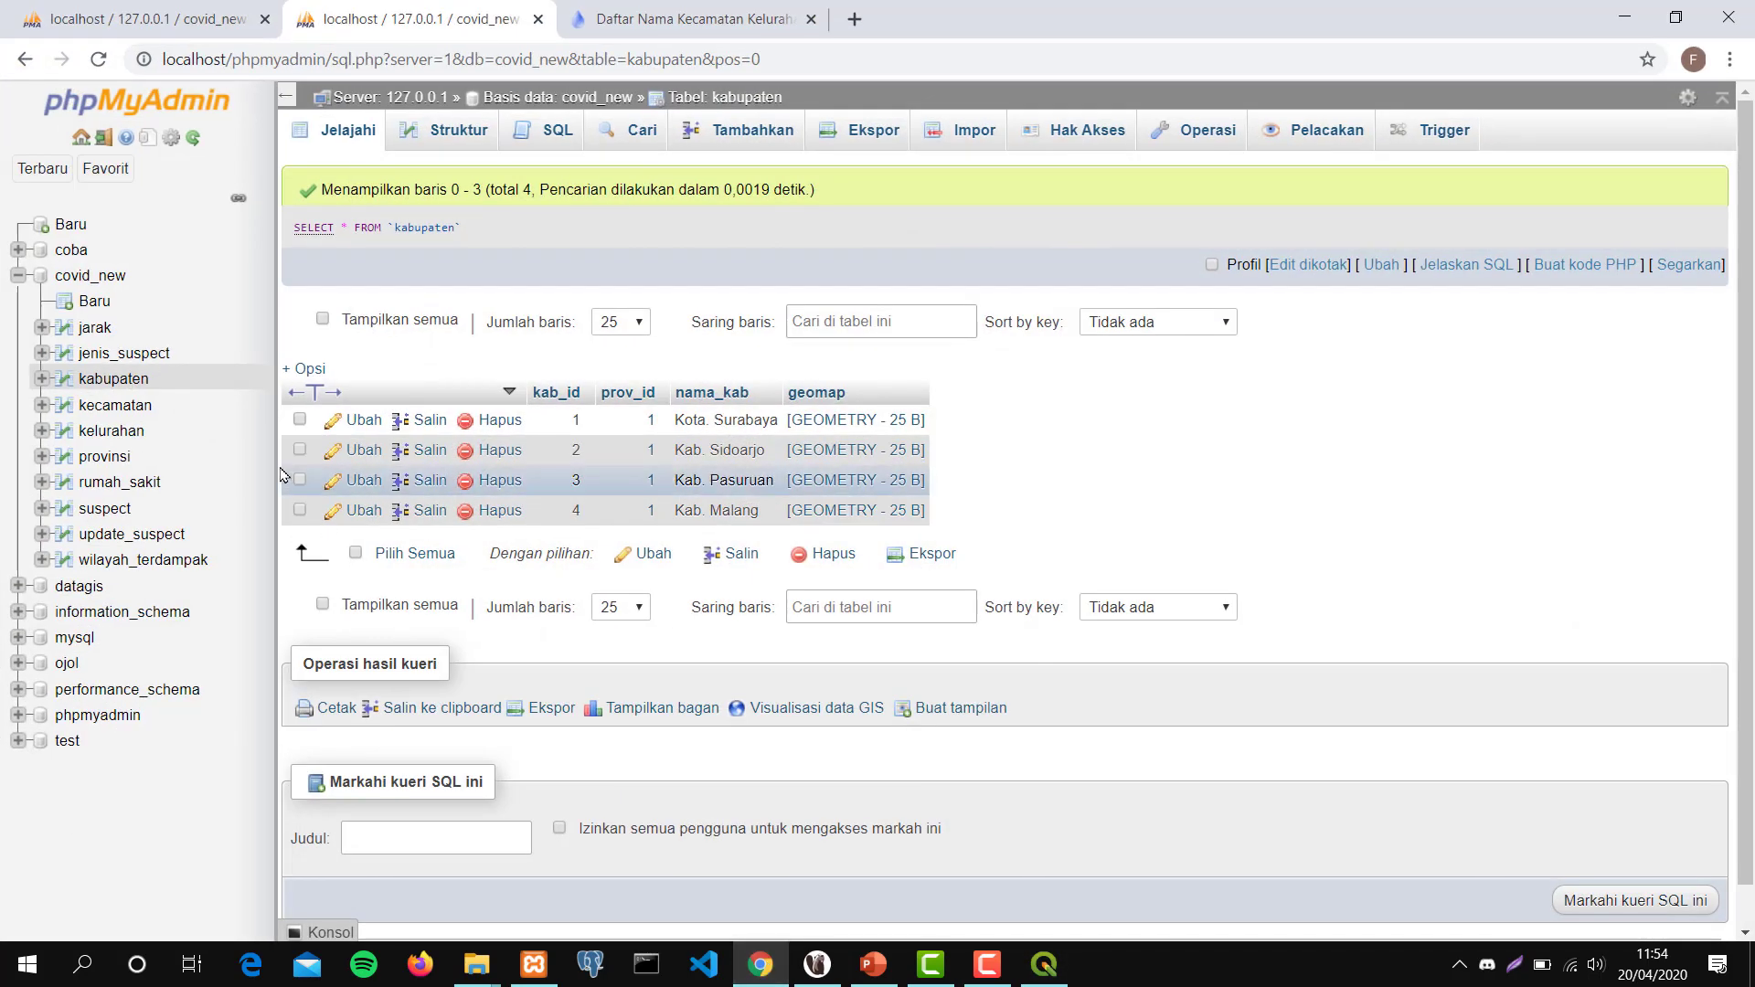
pyautogui.click(116, 406)
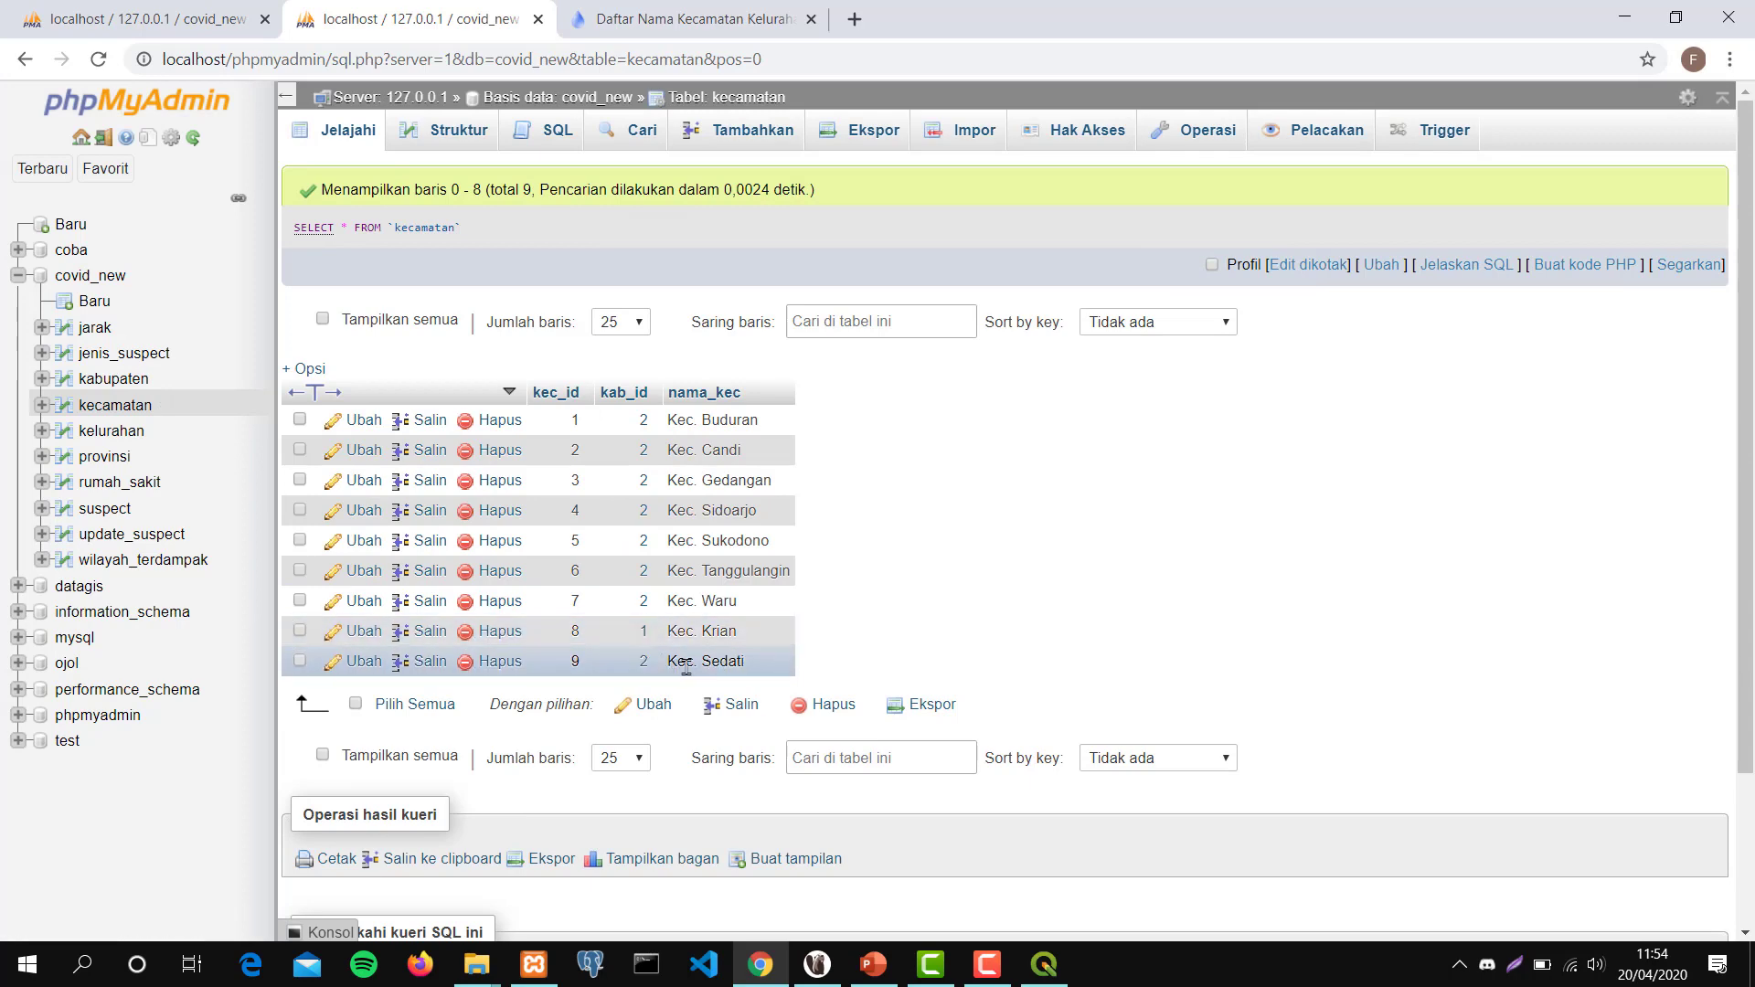
pyautogui.moveTo(745, 664); pyautogui.dragTo(695, 393)
pyautogui.click(752, 652)
pyautogui.click(645, 662)
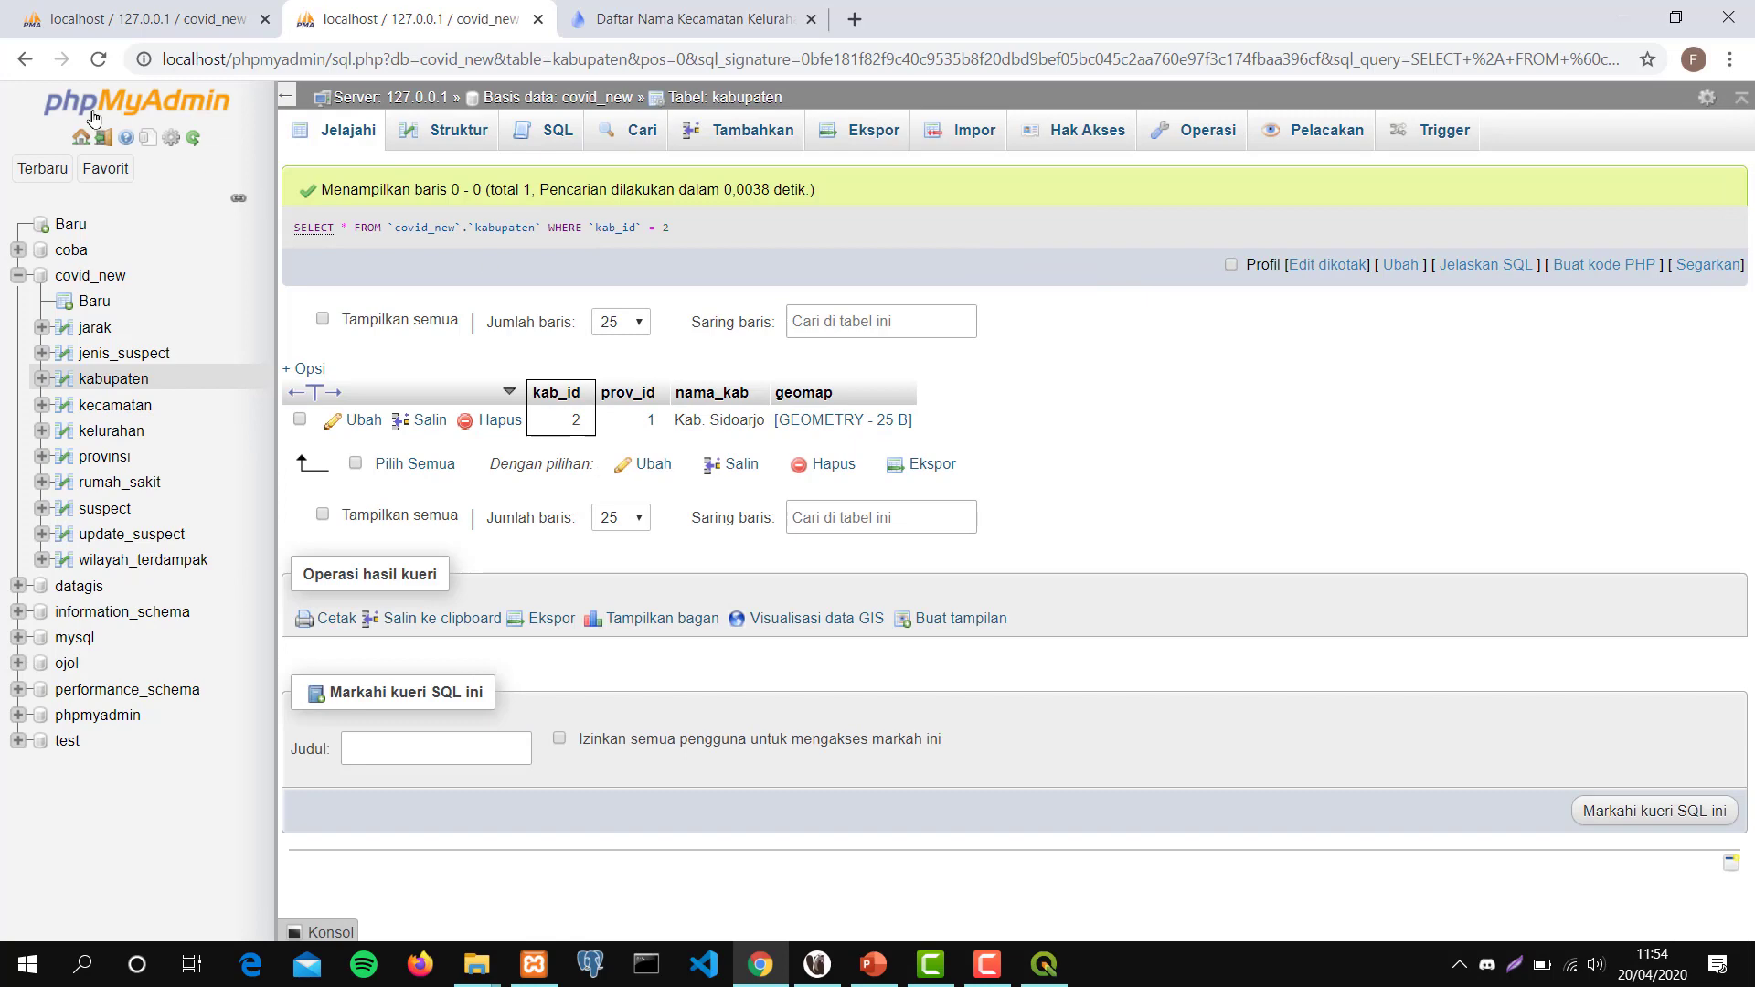
pyautogui.click(28, 62)
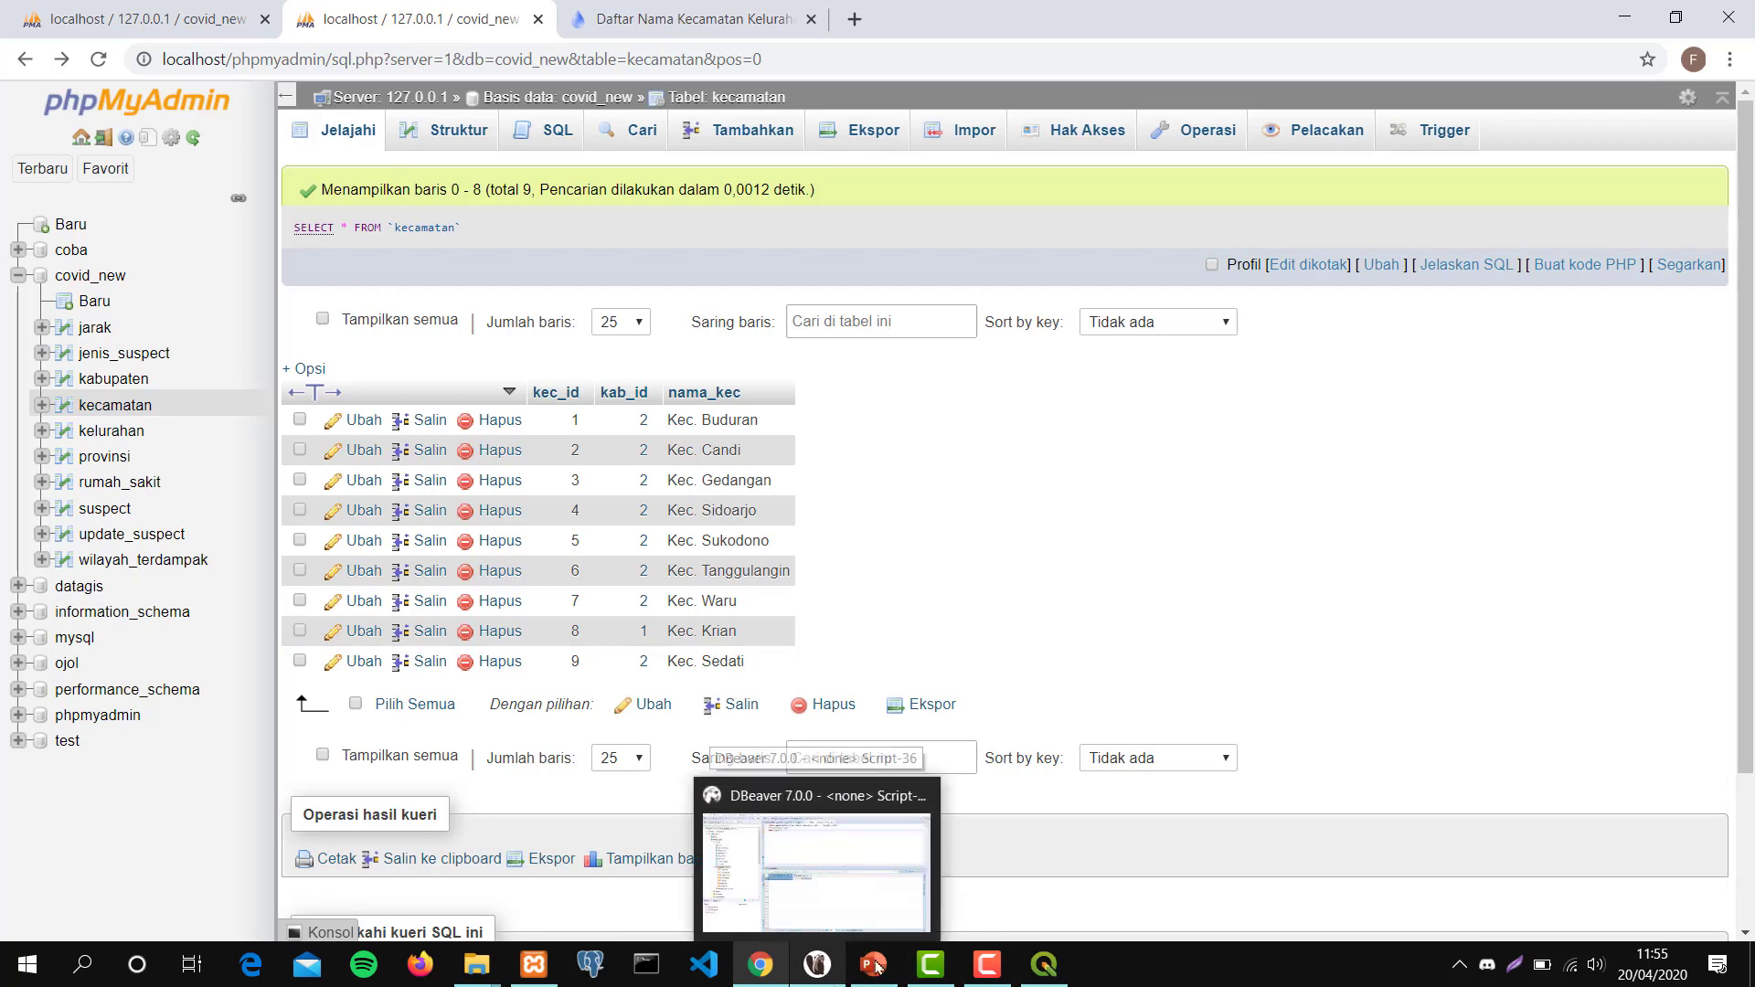
pyautogui.click(1056, 968)
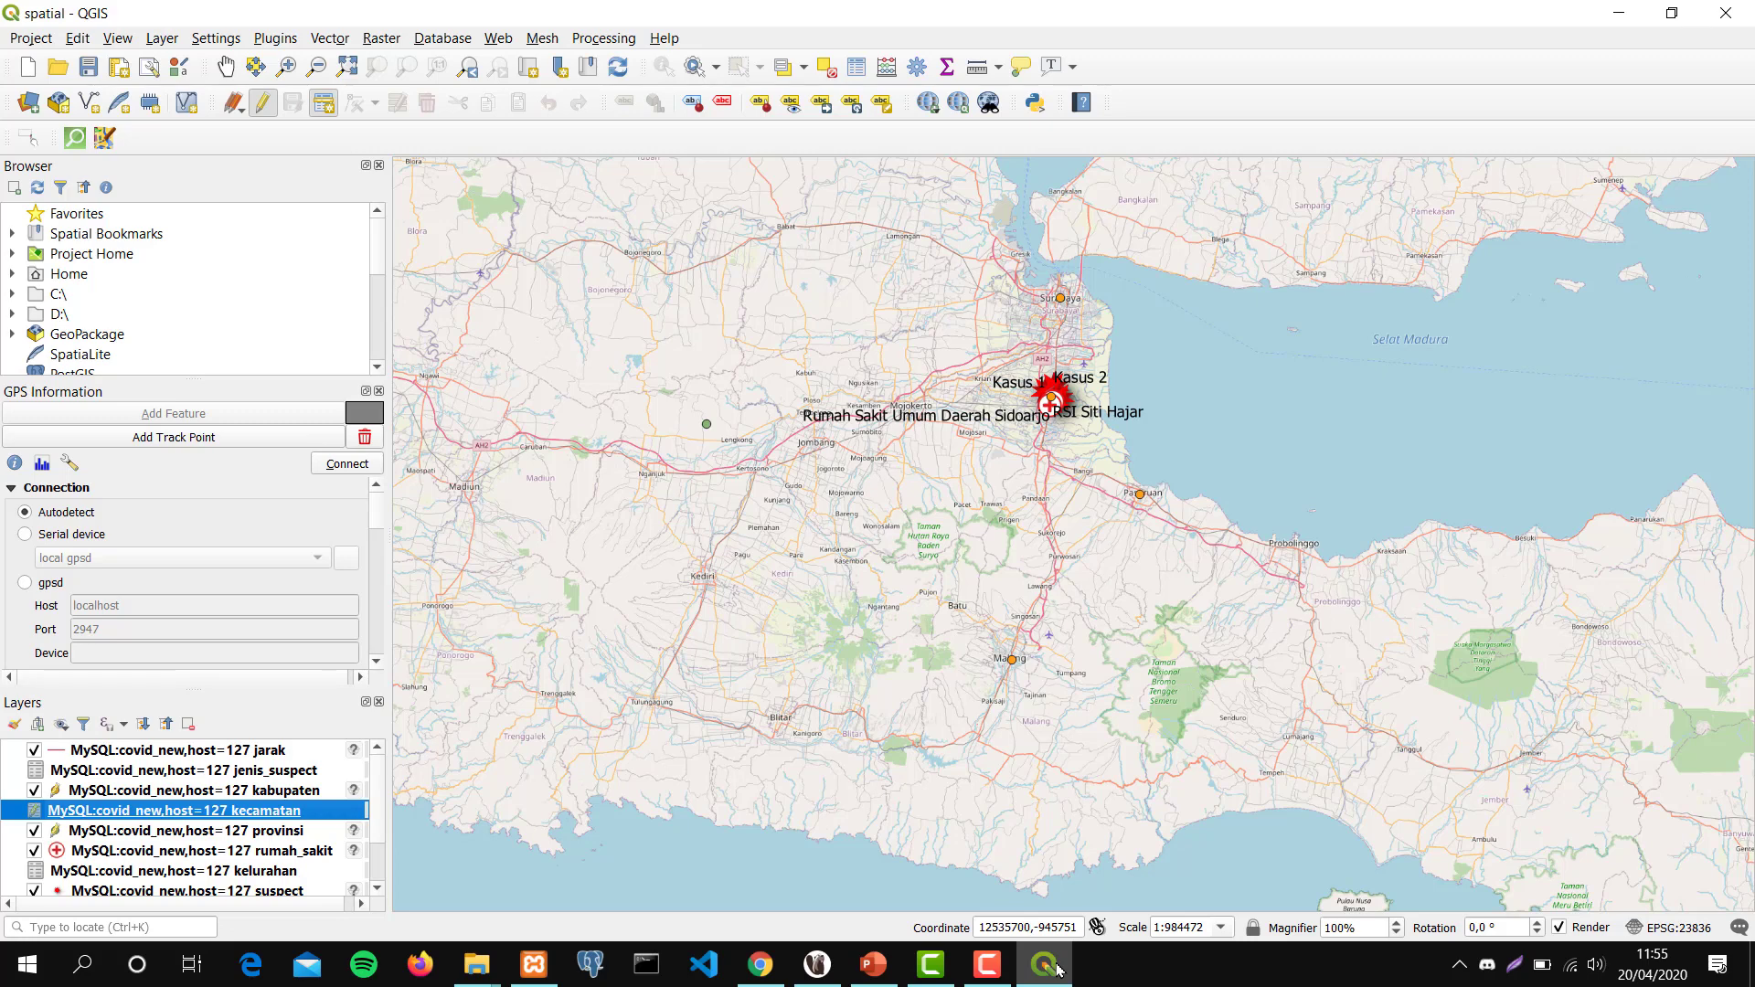
# Enable editing on the jenis_suspect layer and view its new-record form, closing it without adding a record.
pyautogui.click(165, 773)
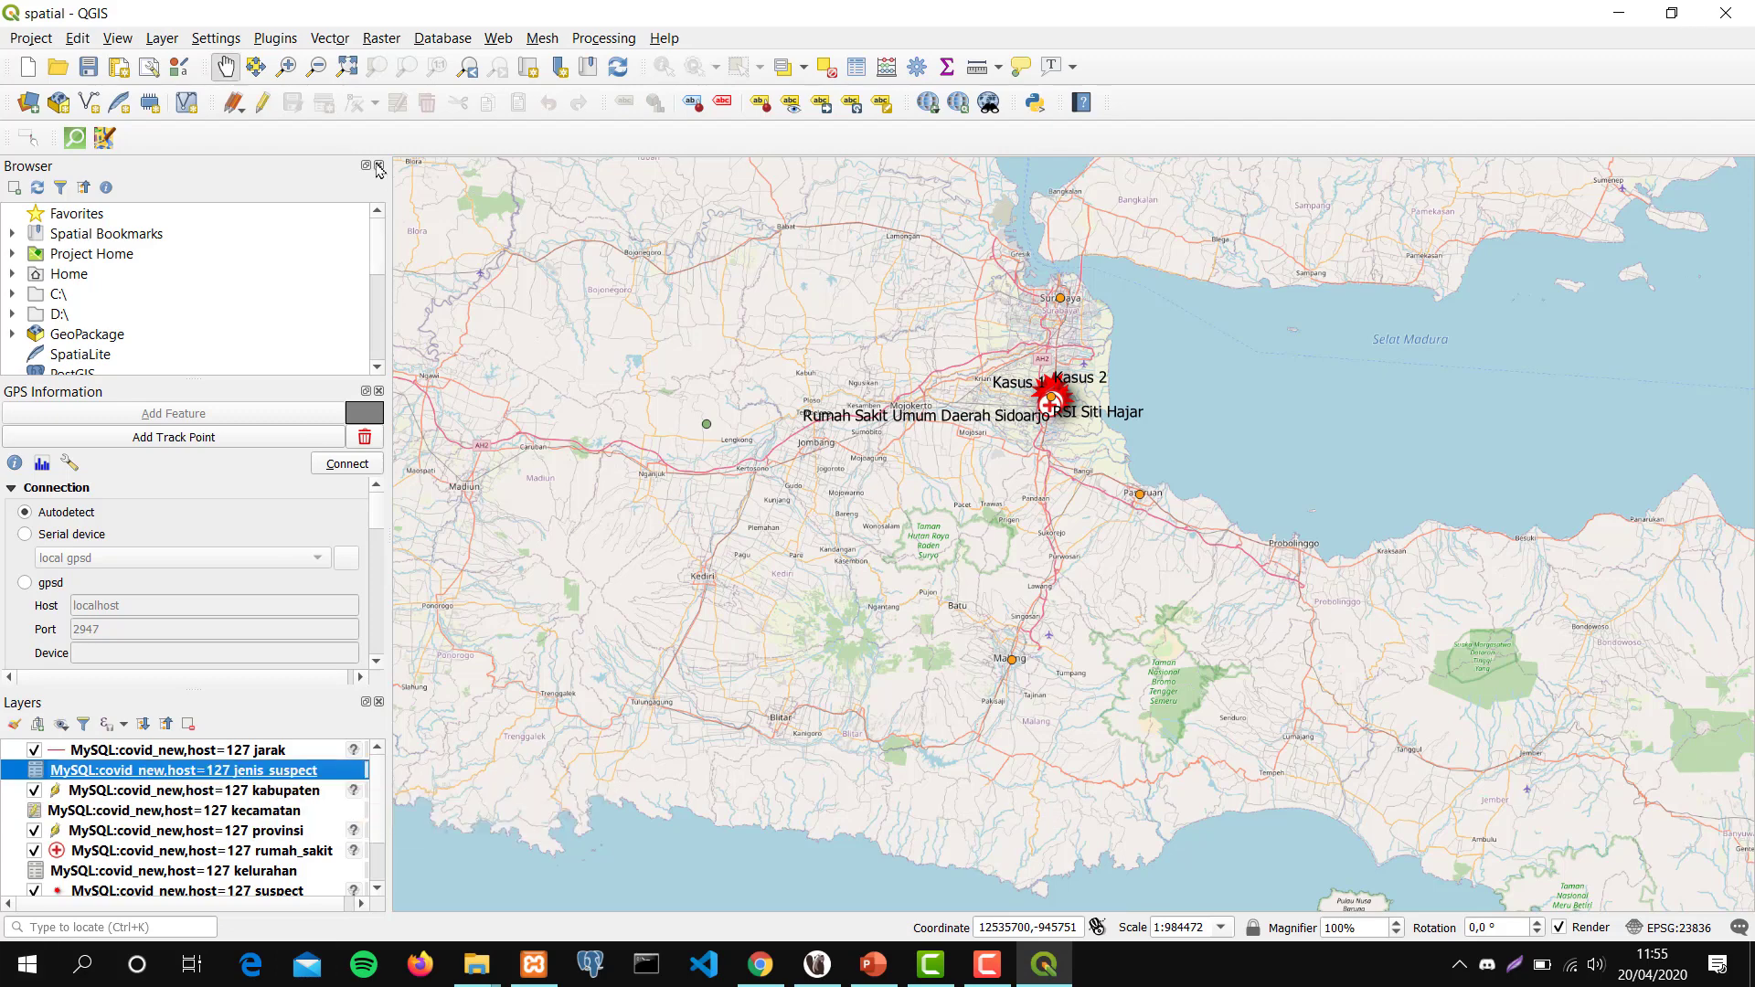
pyautogui.click(263, 106)
pyautogui.click(328, 105)
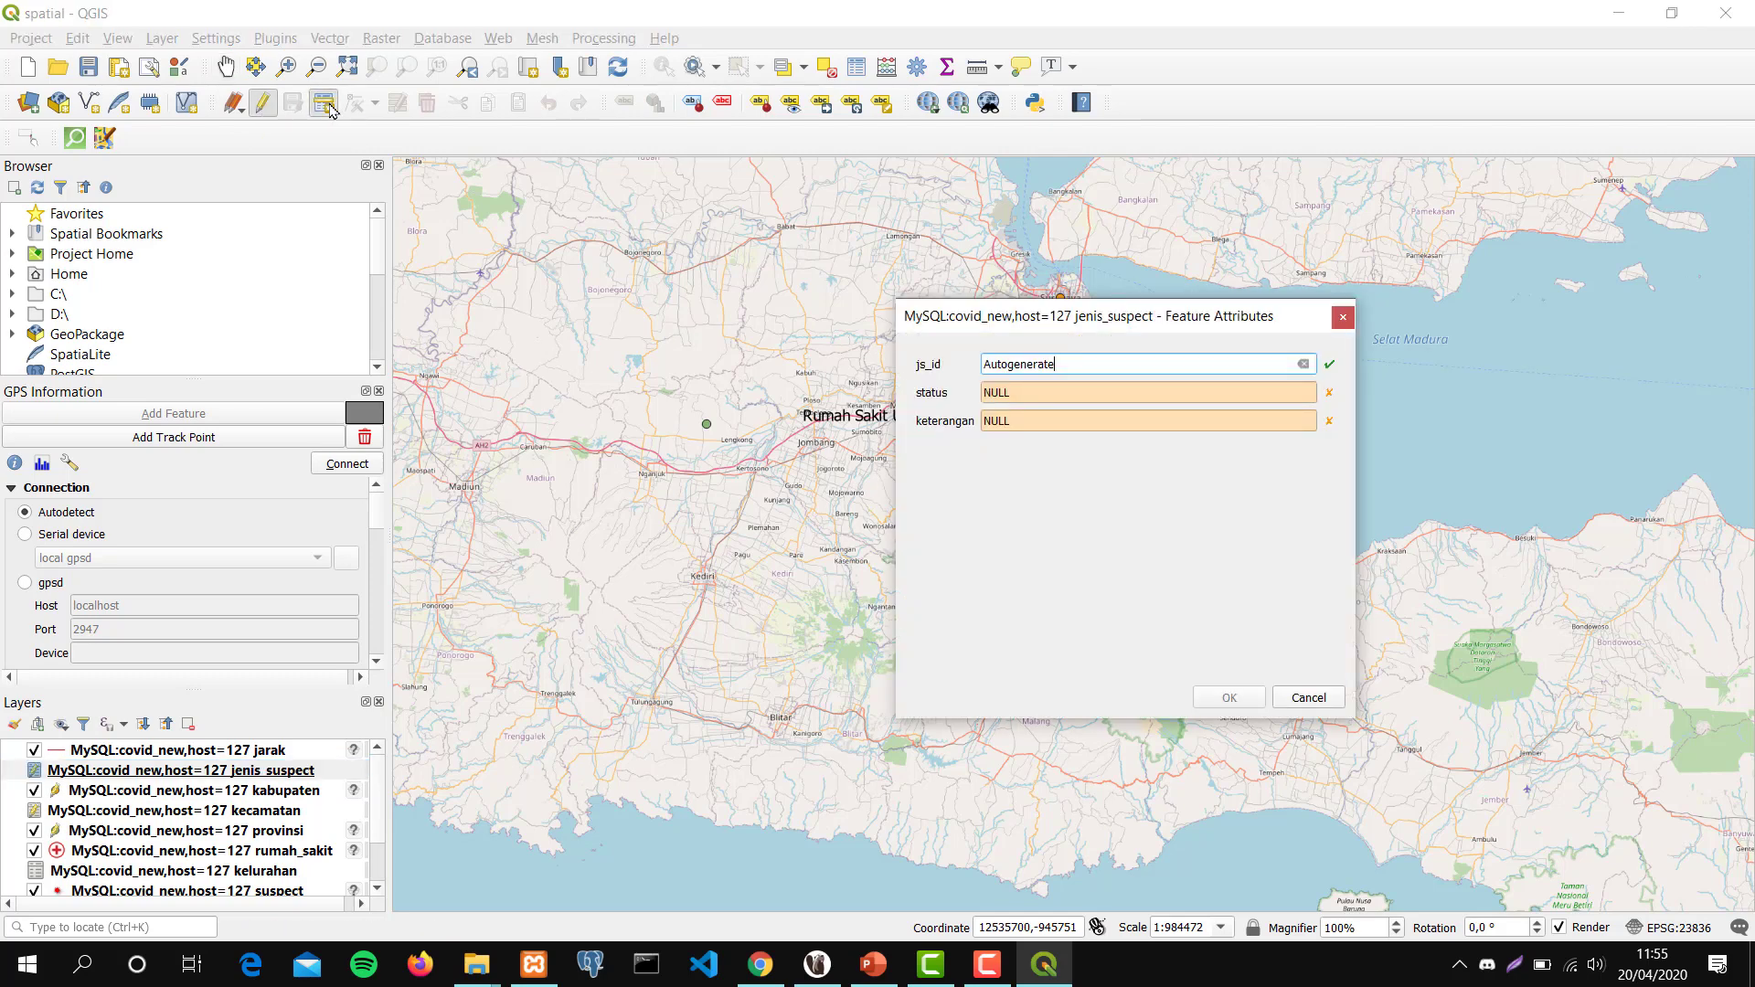
pyautogui.click(1344, 319)
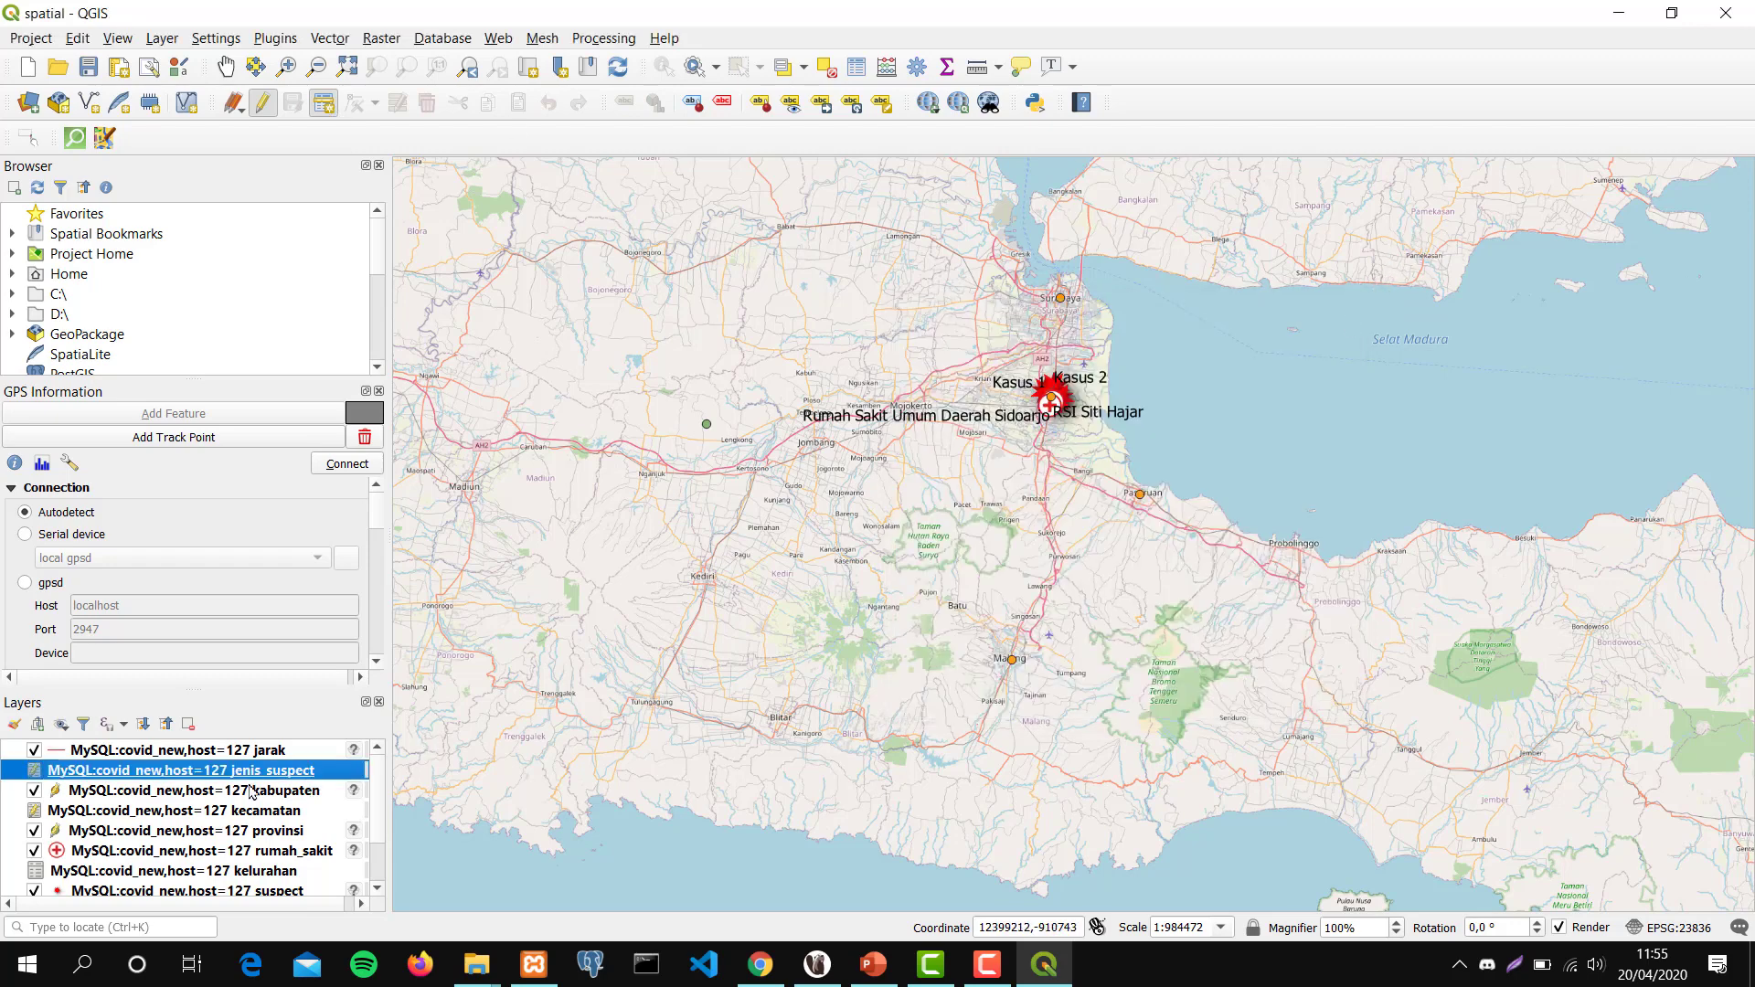
# Enable editing on the kelurahan layer and open the form for a new record.
pyautogui.click(259, 872)
pyautogui.click(263, 103)
pyautogui.click(325, 102)
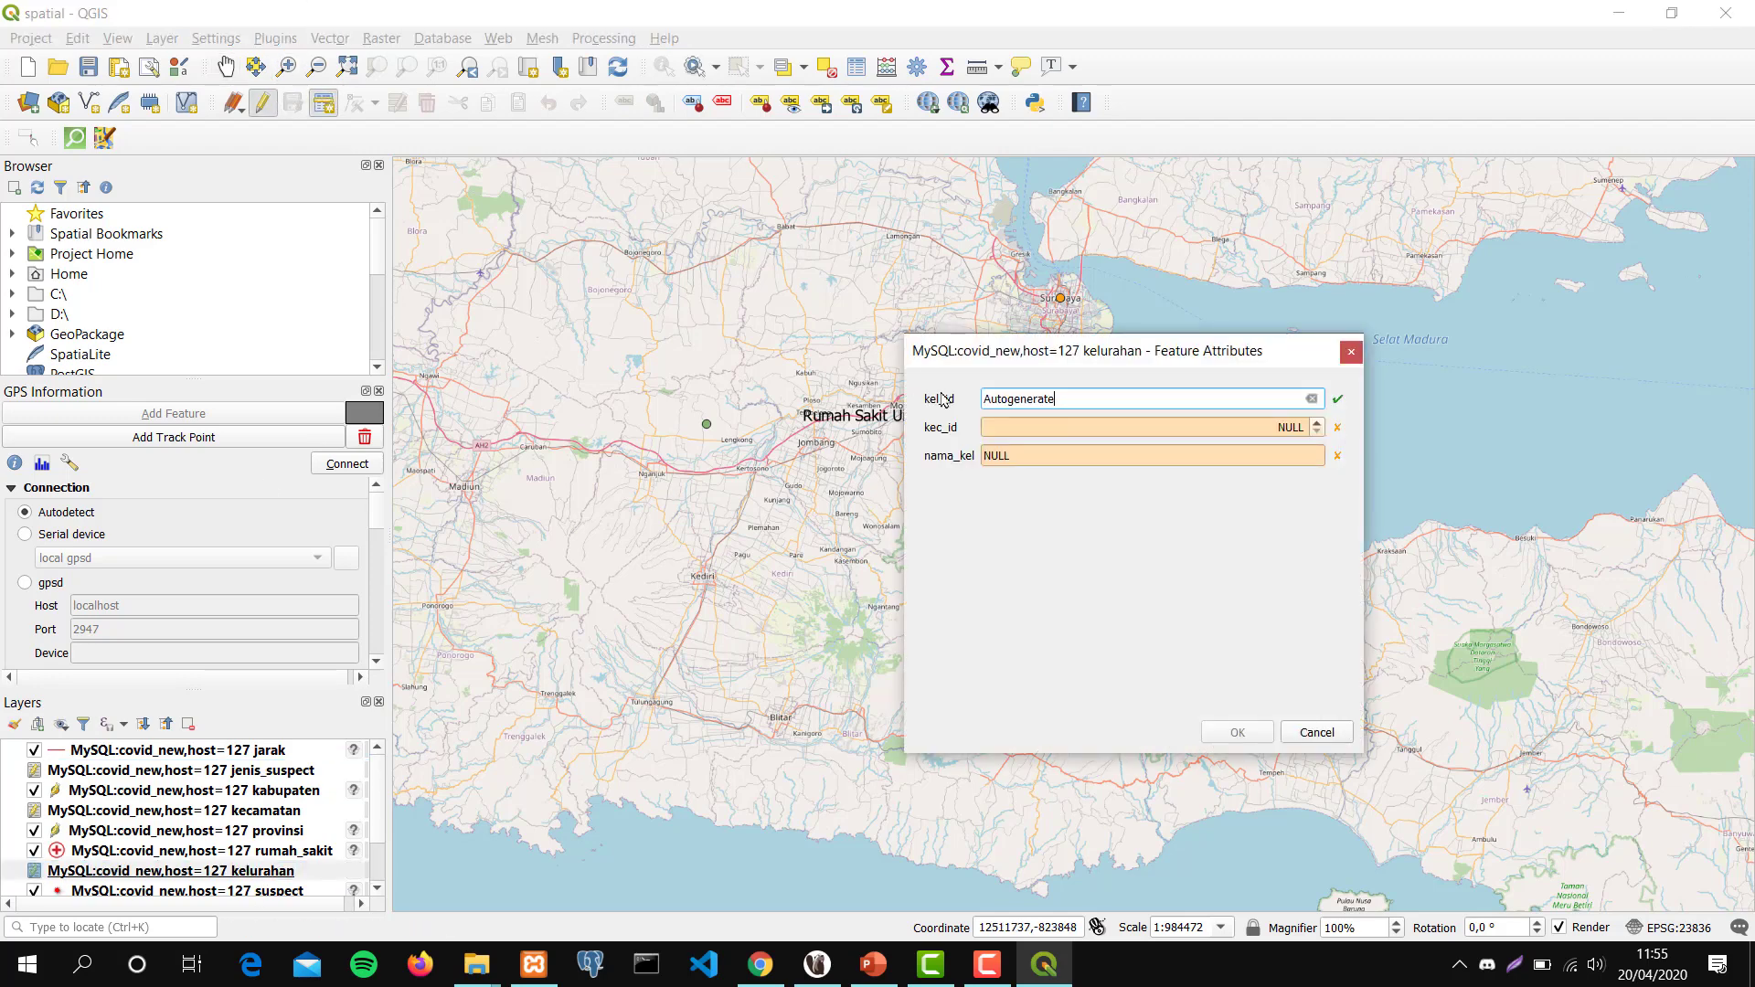
pyautogui.click(1003, 424)
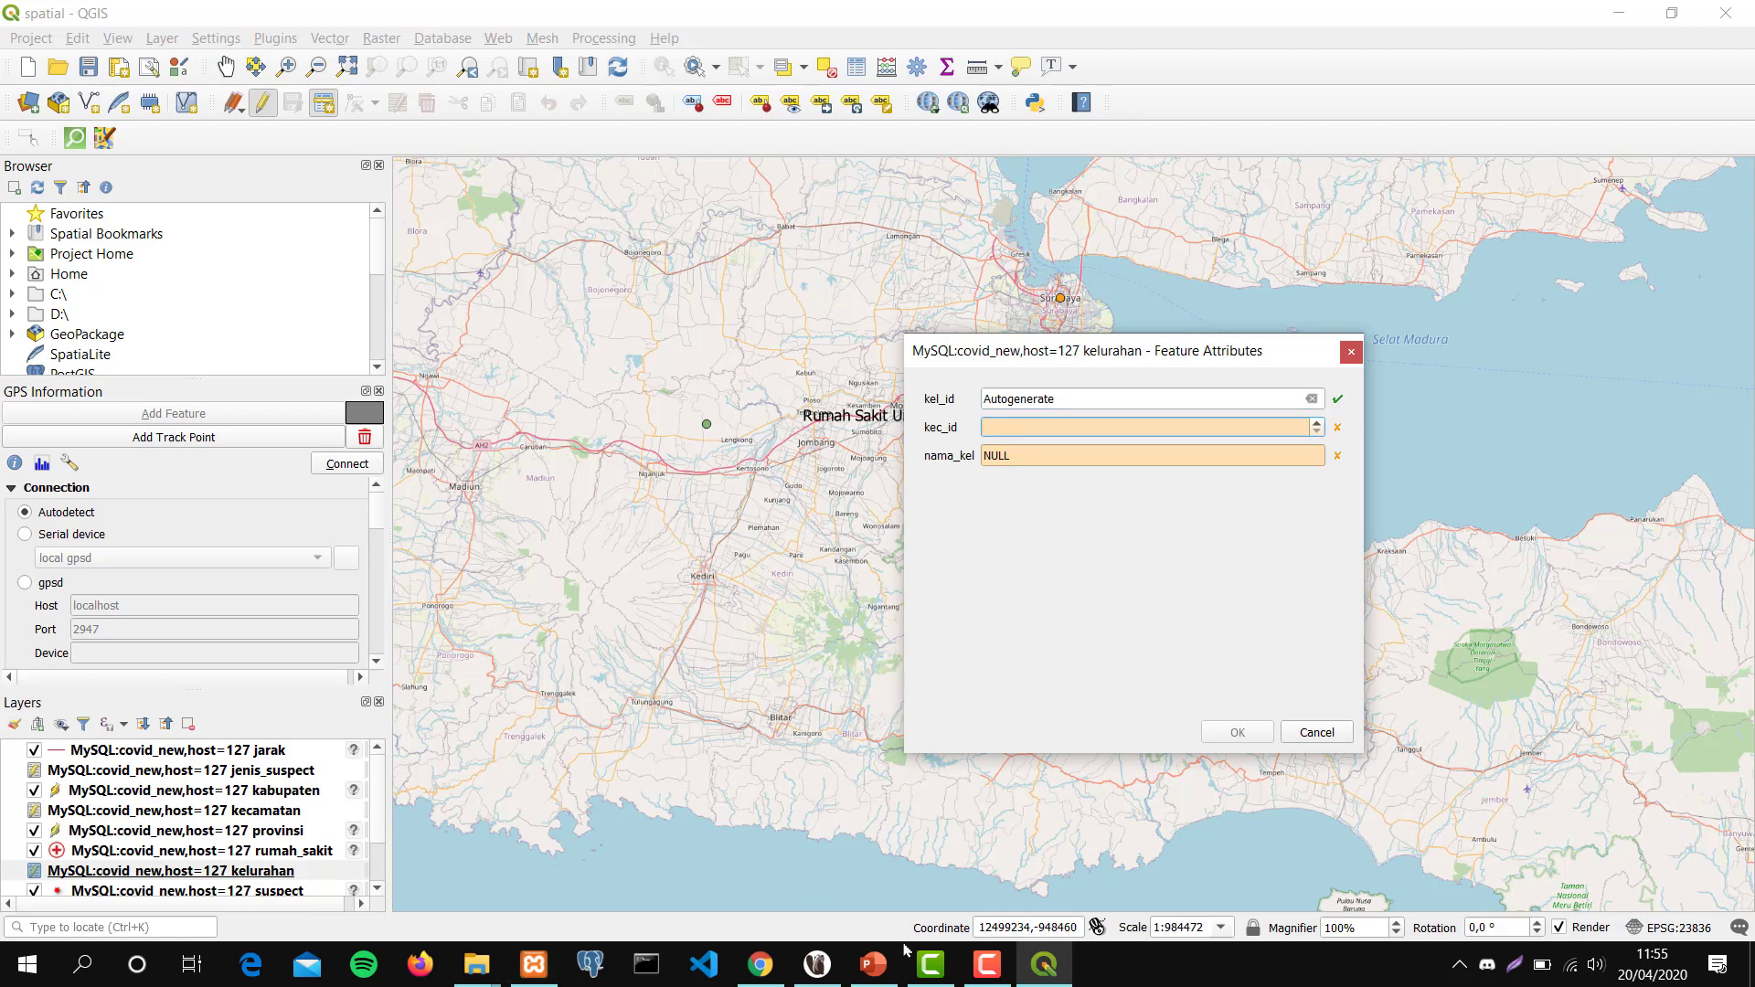
# Switch to Chrome to find a kelurahan in the Sidoarjo list page and its kec_id in the kecamatan table, and return to QGIS.
pyautogui.click(777, 971)
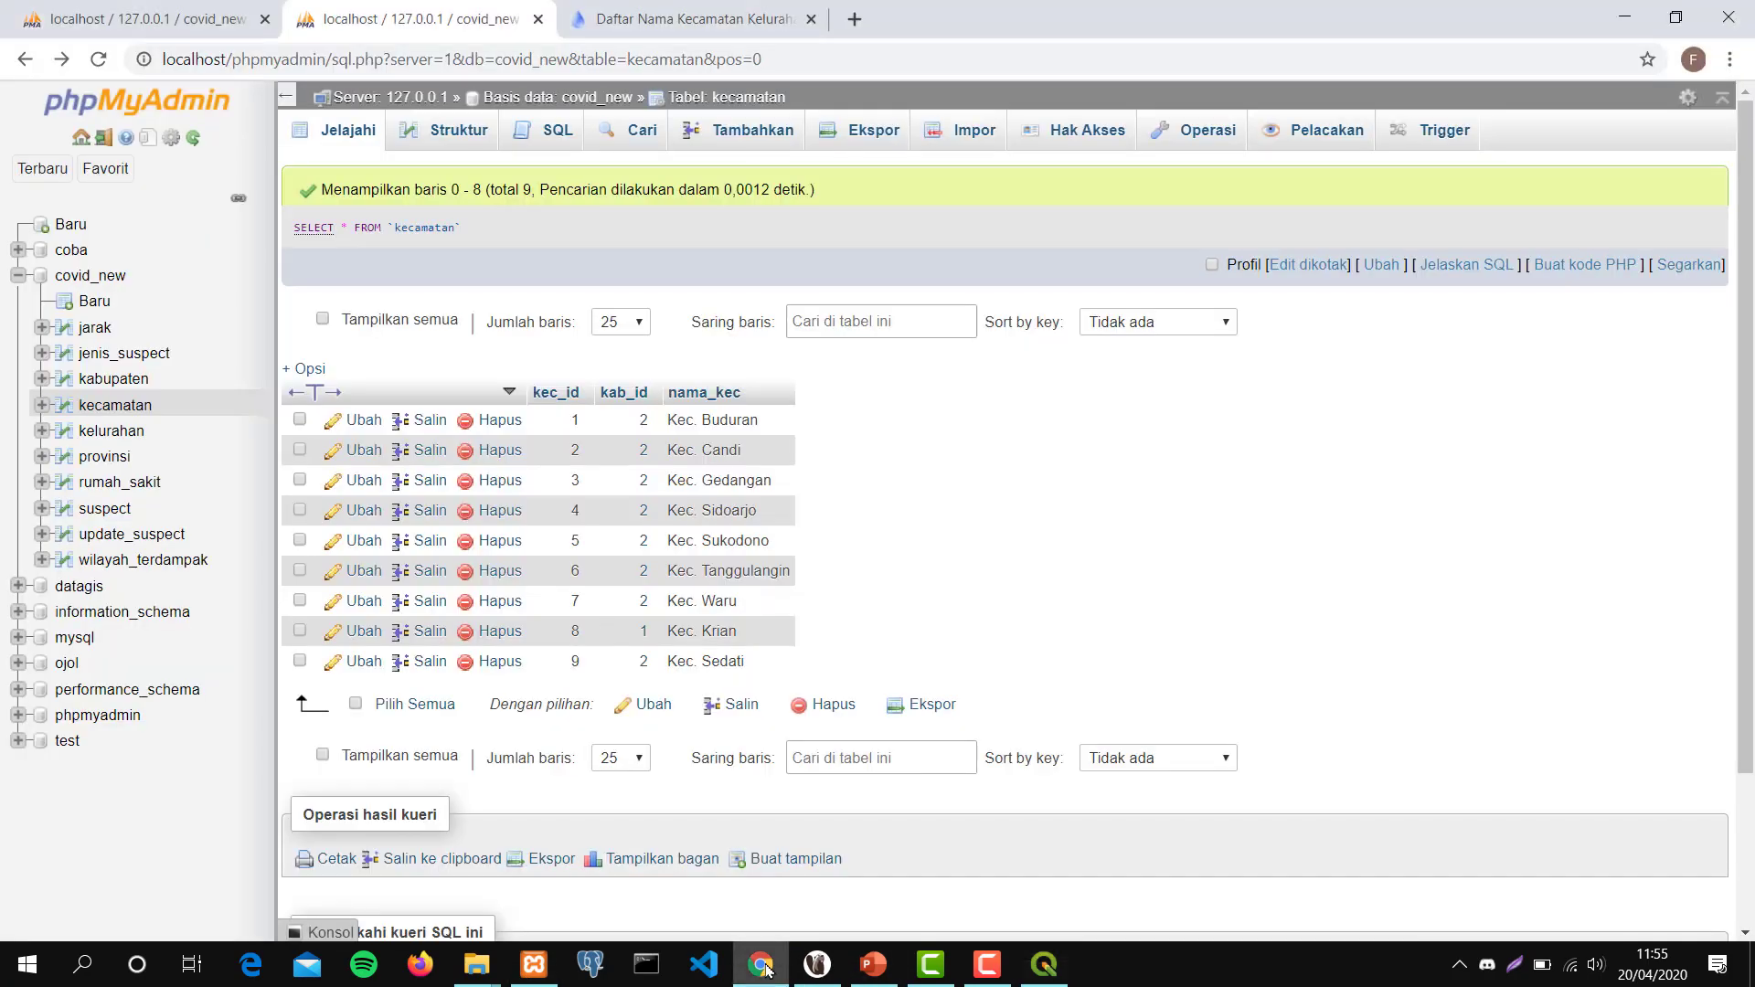
pyautogui.click(606, 9)
pyautogui.scroll(9, 690, 345)
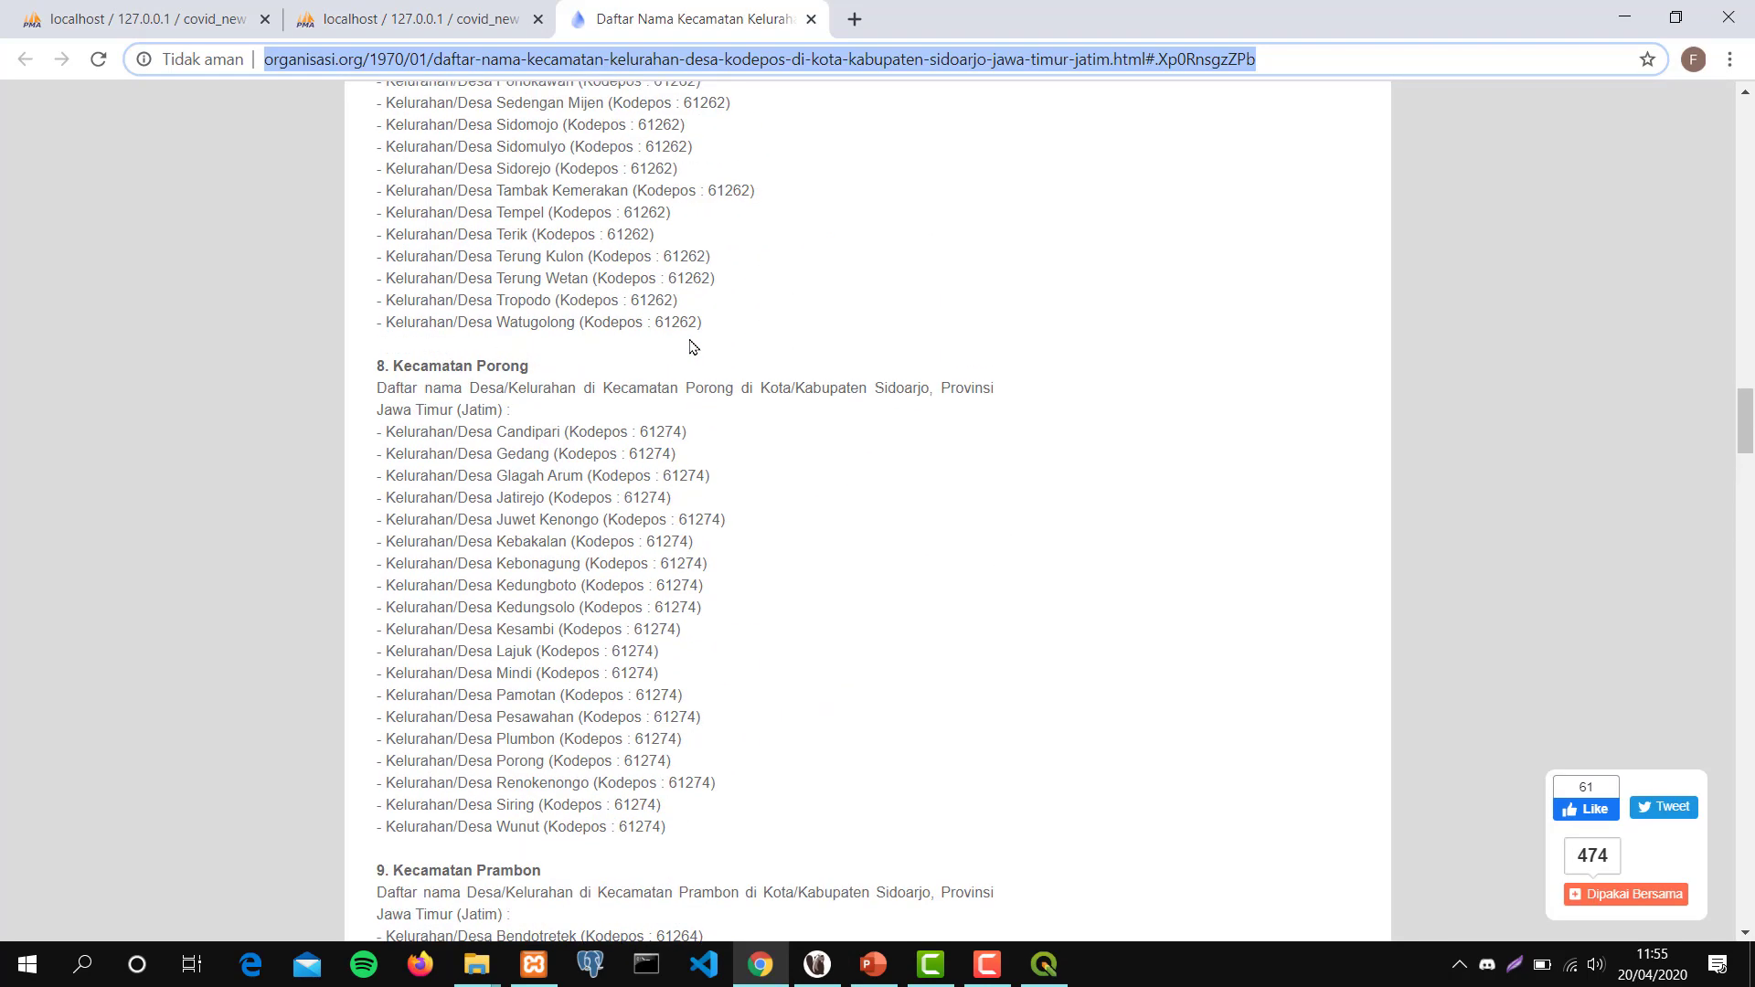
pyautogui.scroll(10, 690, 345)
pyautogui.scroll(18, 690, 346)
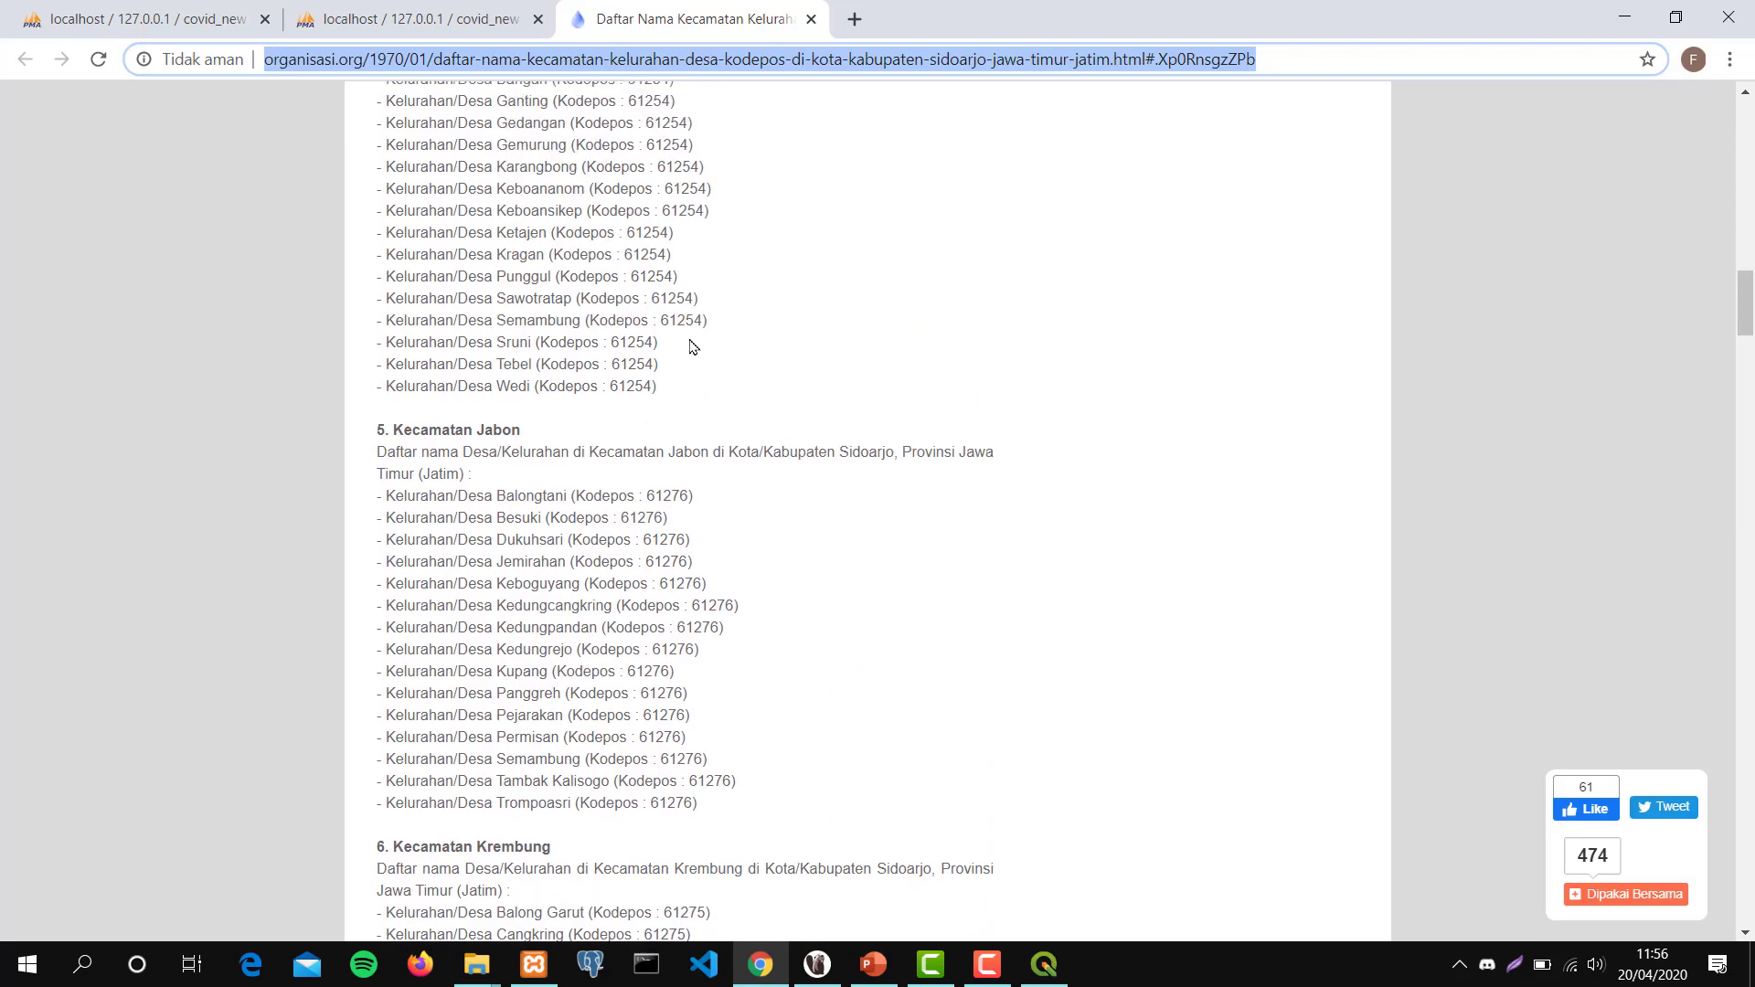
pyautogui.scroll(4, 690, 346)
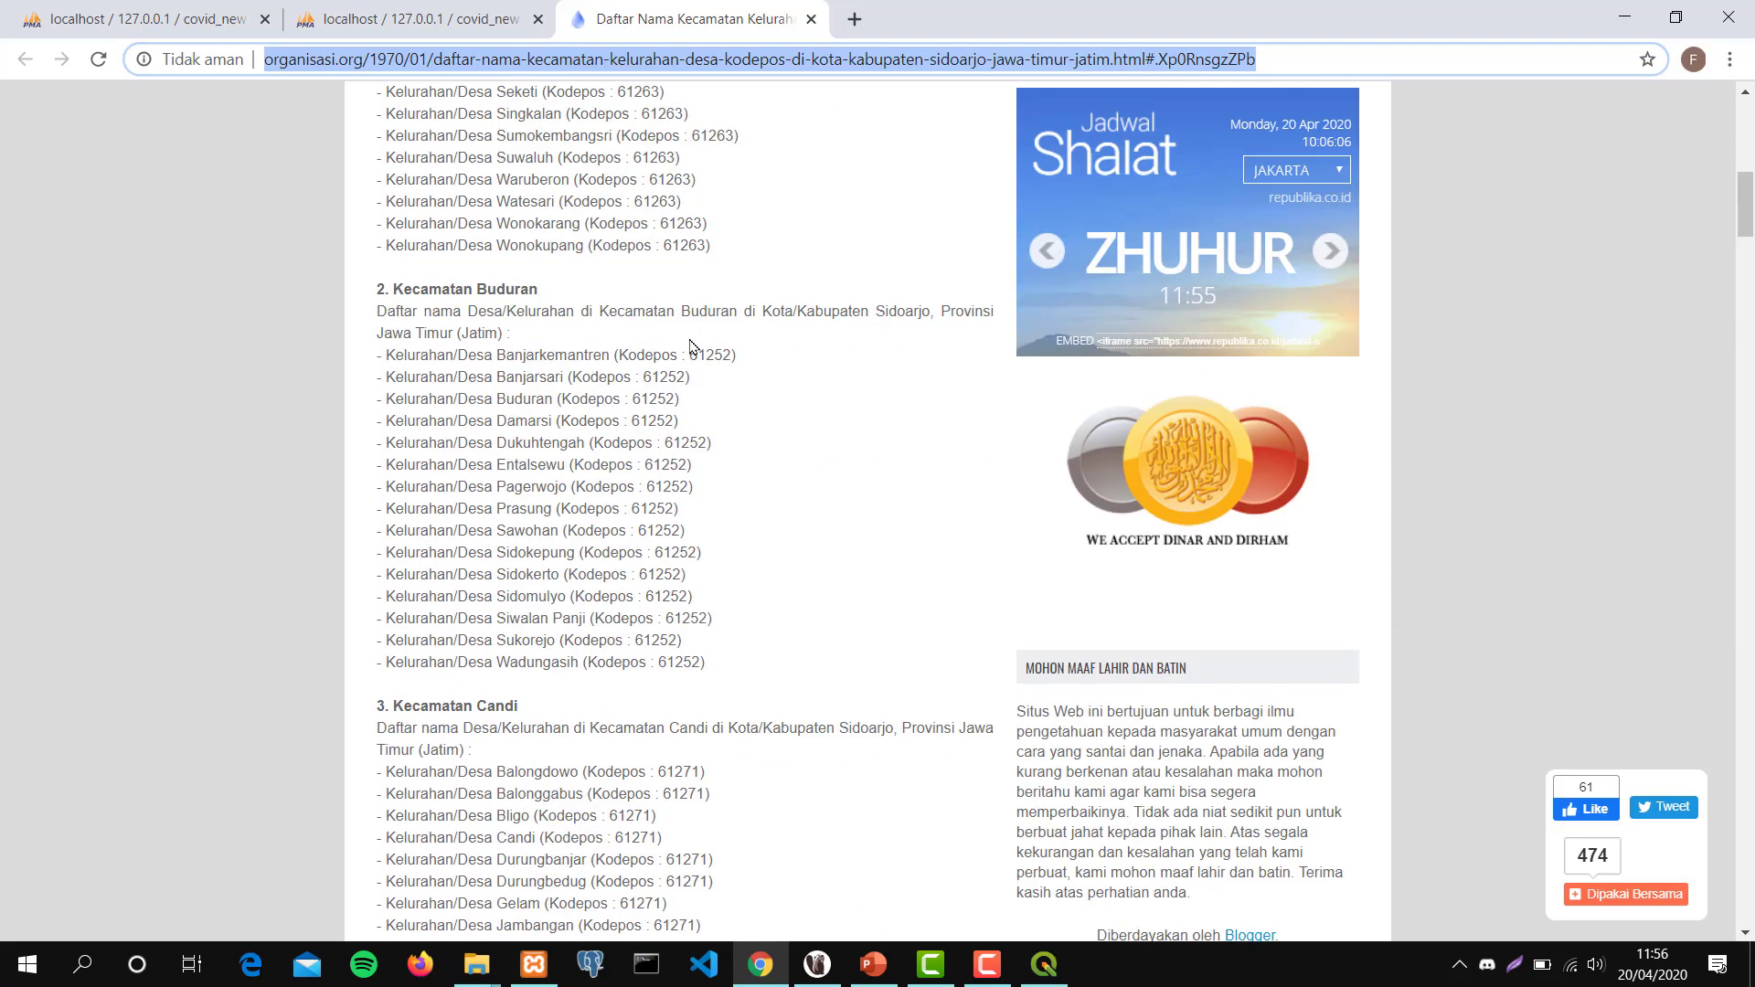
pyautogui.scroll(-20, 690, 346)
pyautogui.scroll(-20, 692, 347)
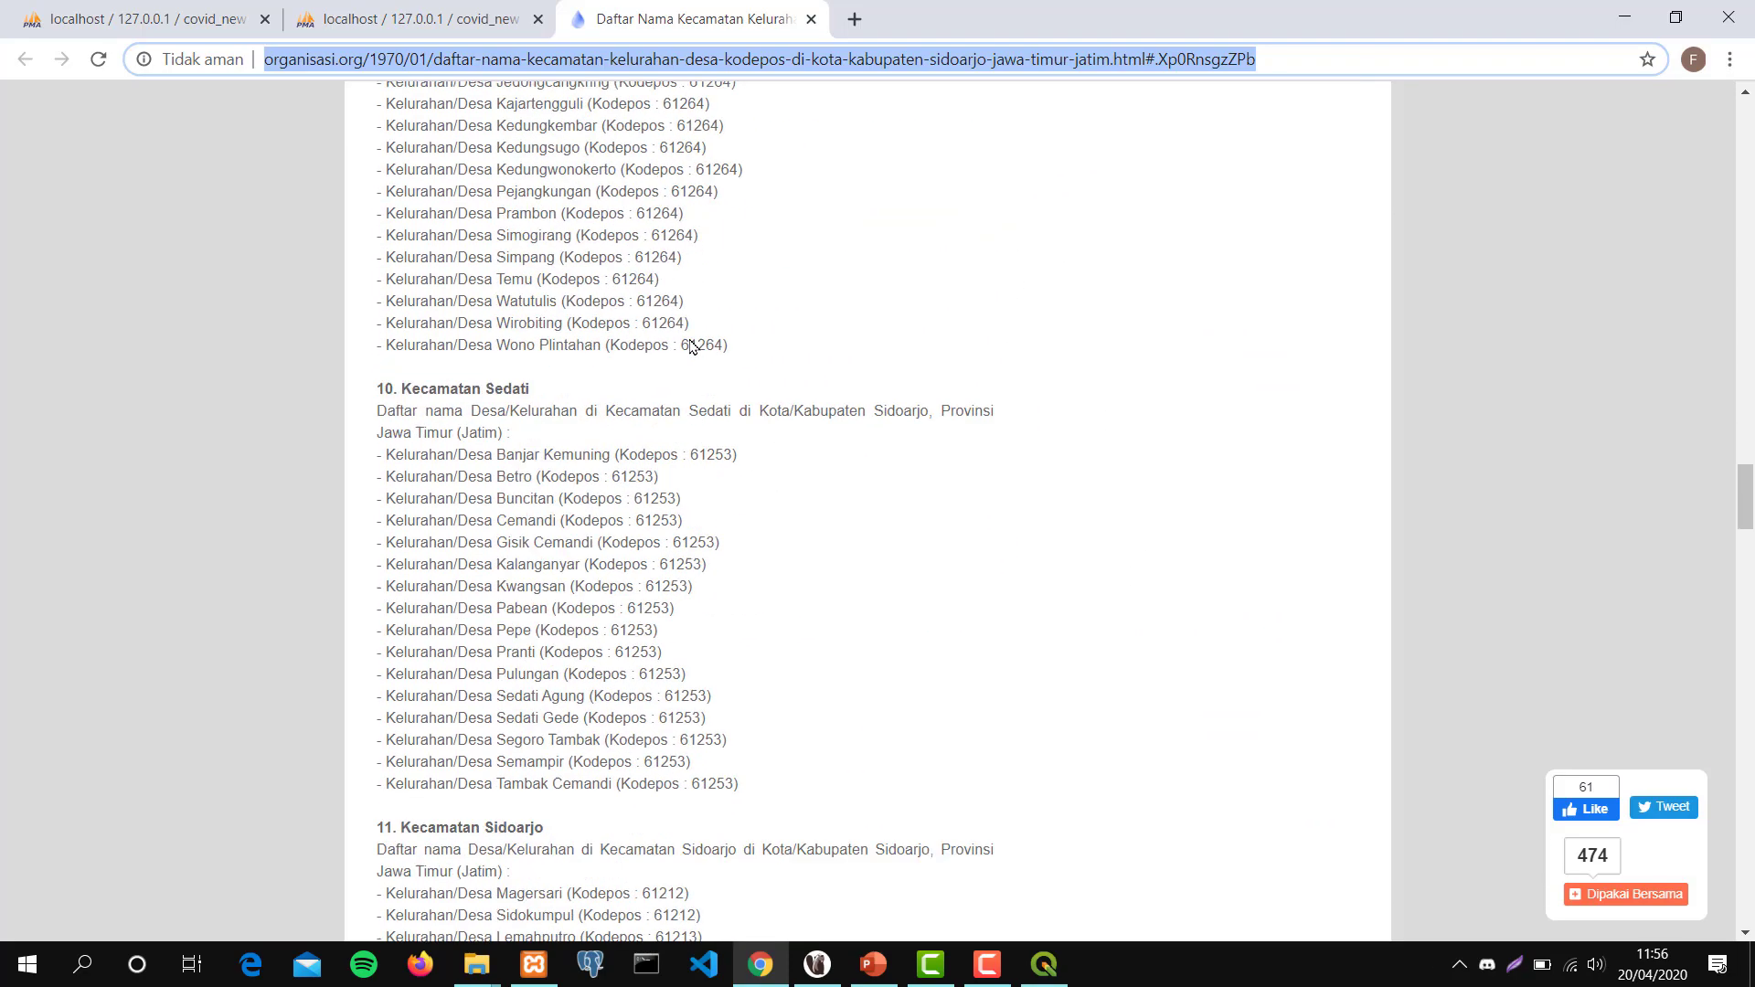
pyautogui.scroll(-2, 692, 347)
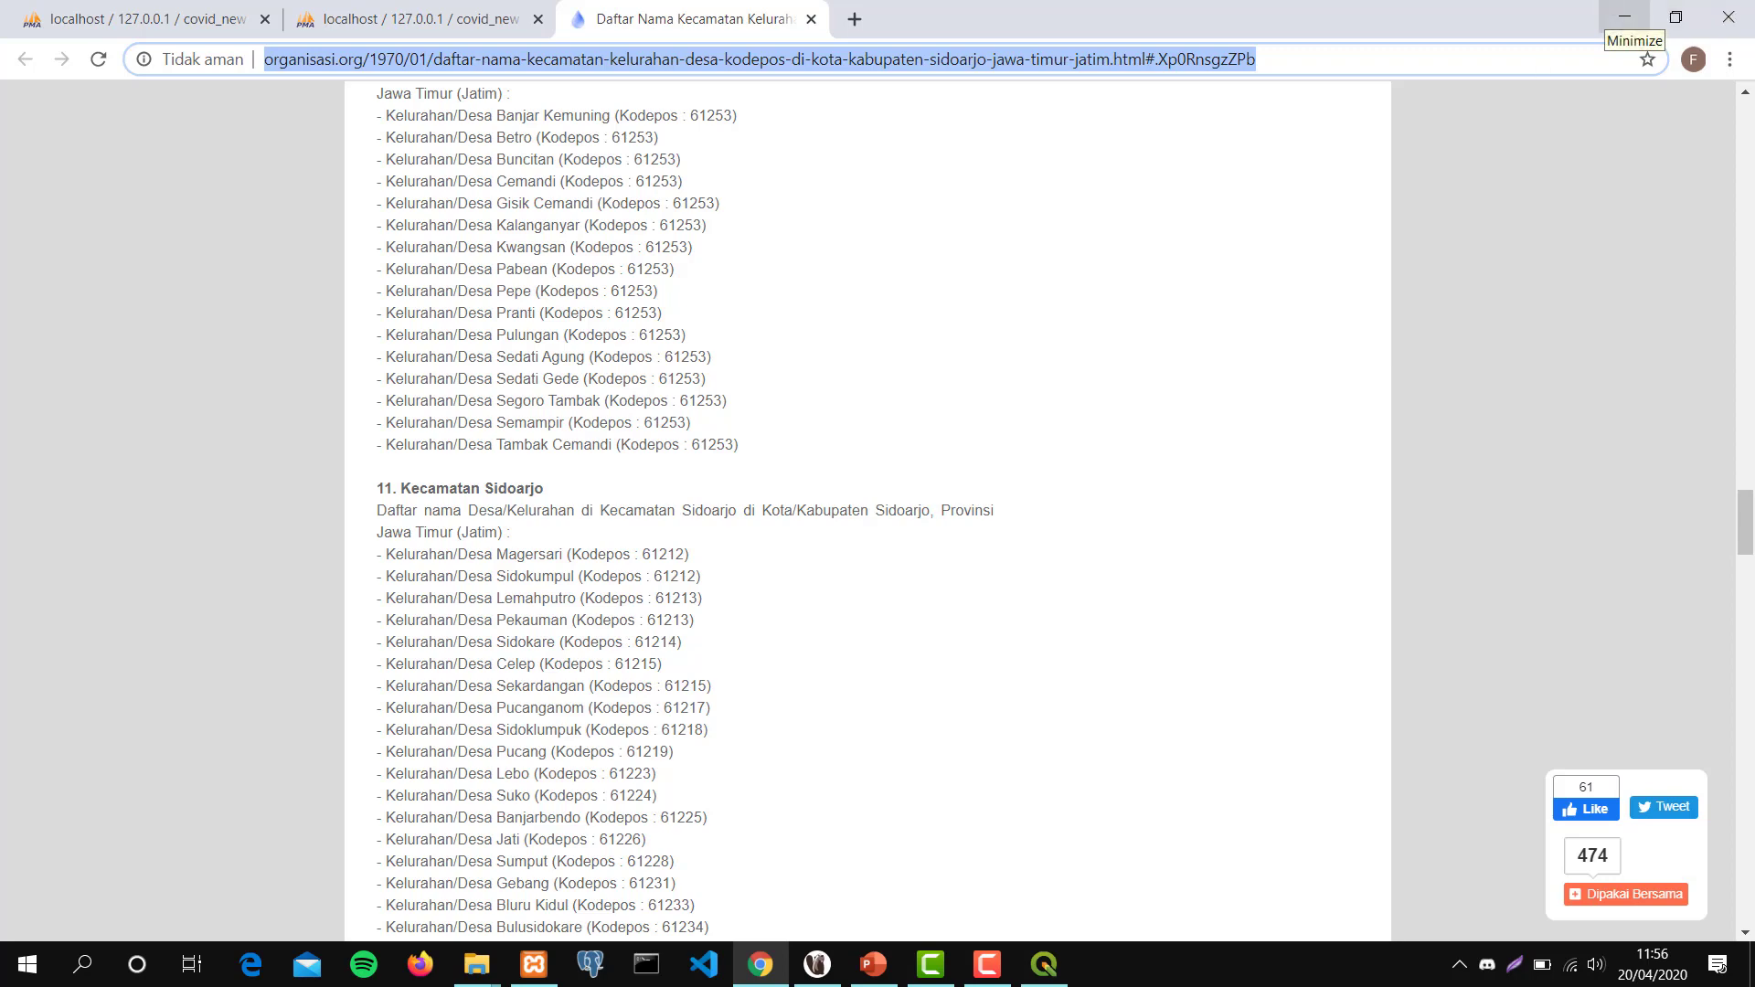
pyautogui.click(421, 18)
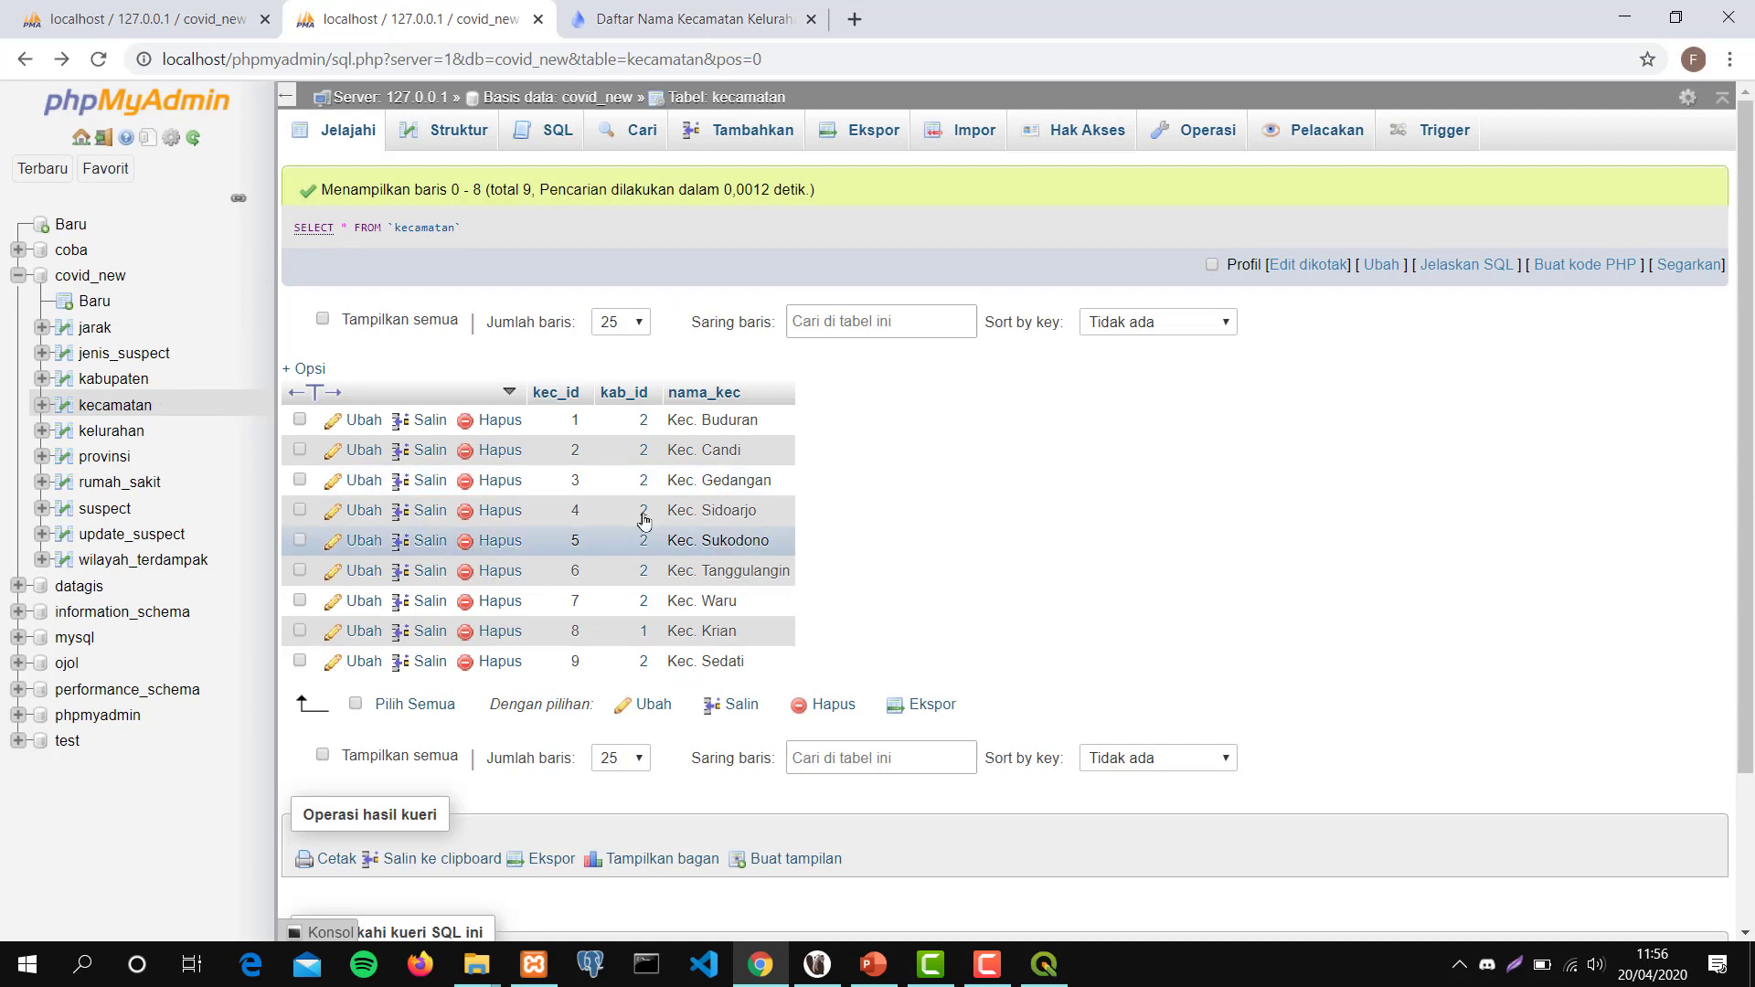
pyautogui.click(570, 9)
pyautogui.hotkey('alt', 'Tab')
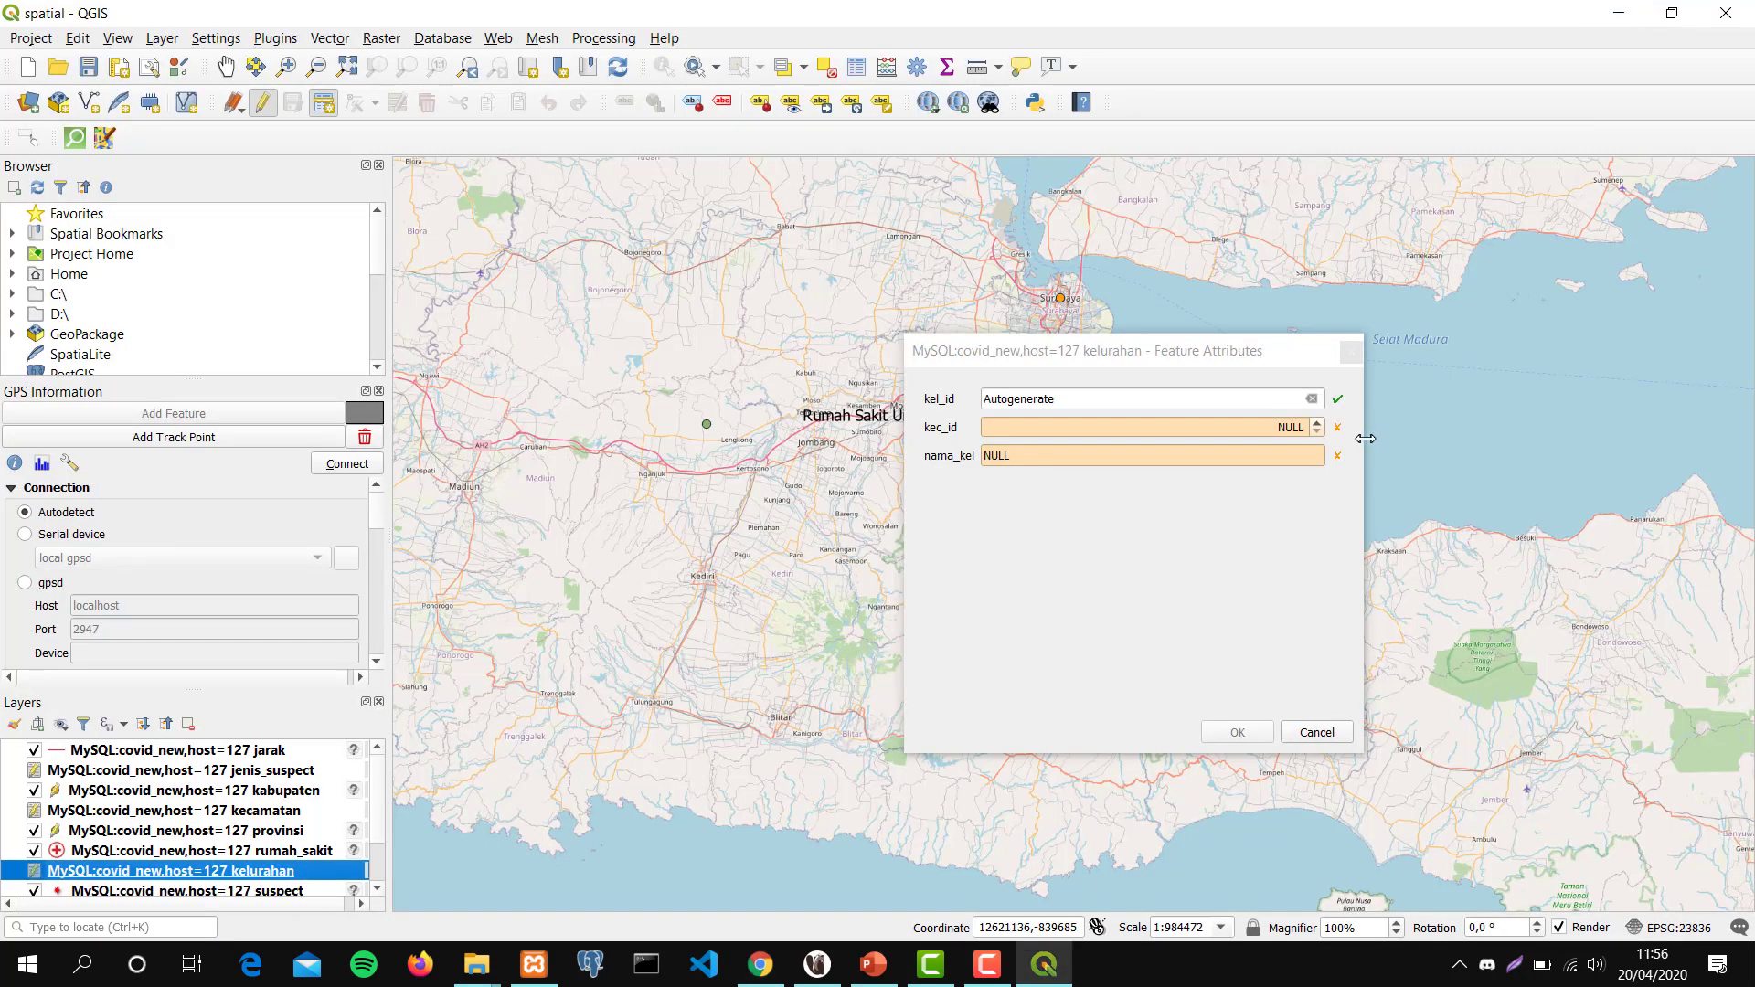
# Fill in the kec_id and the nama_kel Magersari for the new kelurahan record and accept the form.
pyautogui.click(1277, 429)
pyautogui.press('Tab')
pyautogui.write('mA')
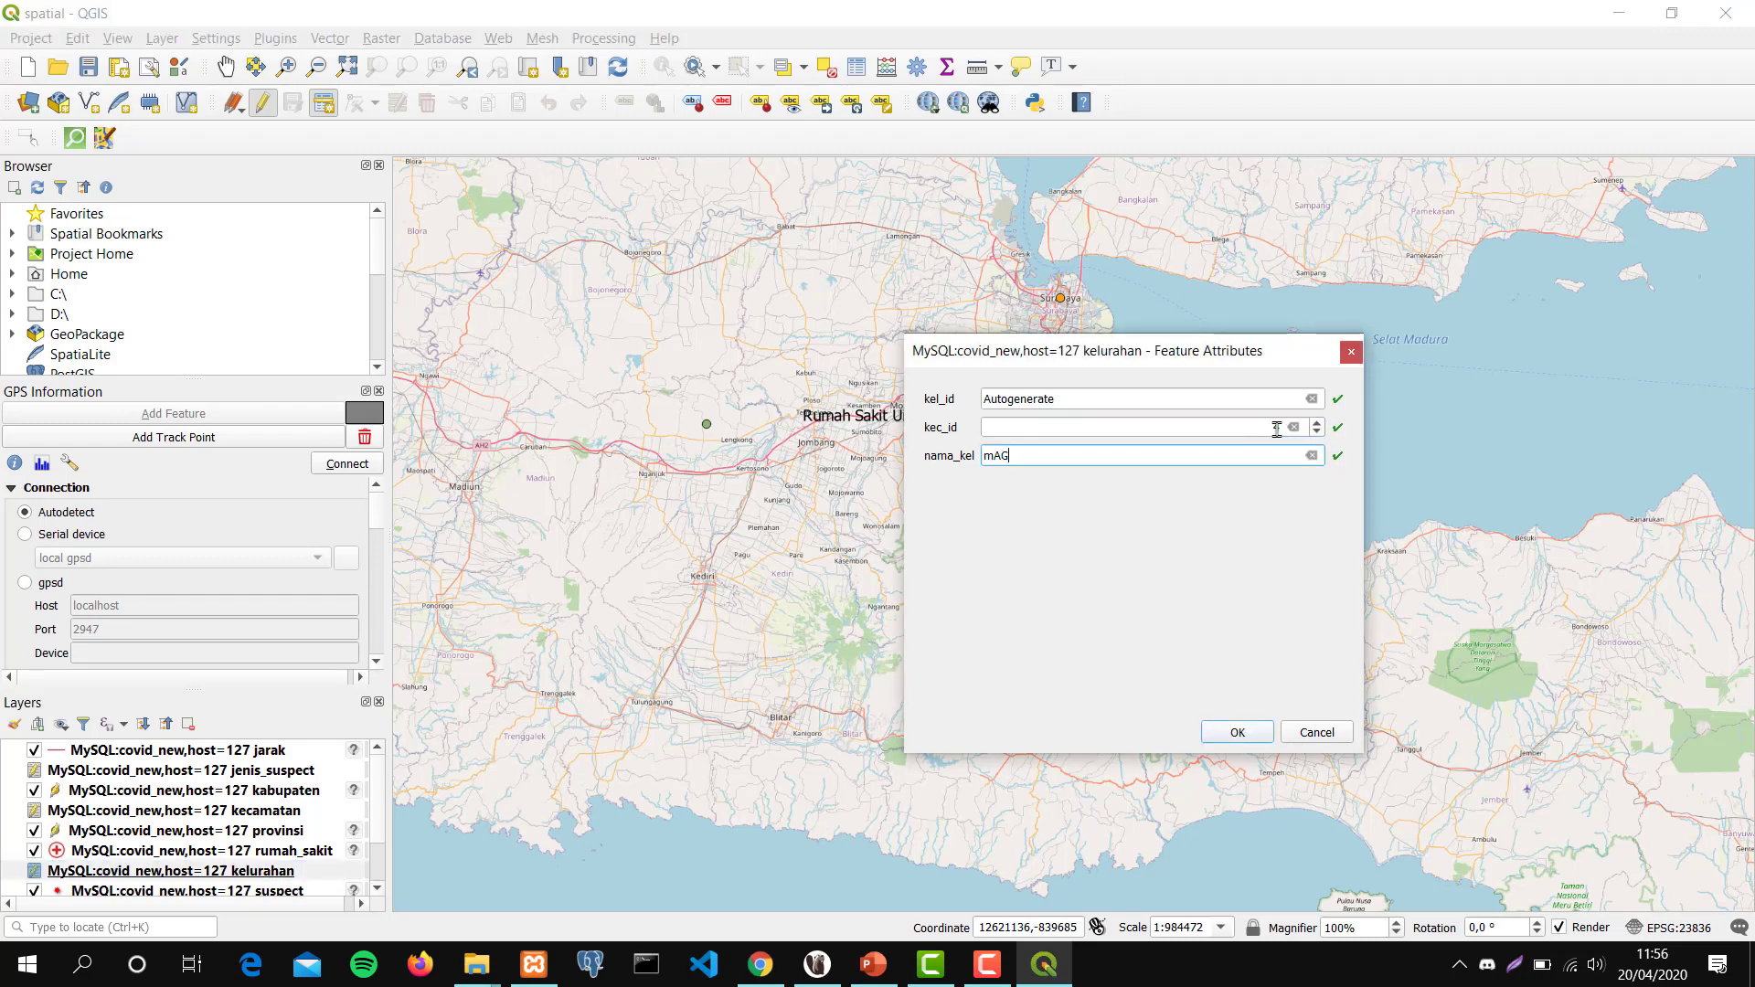
pyautogui.write('gersari')
pyautogui.press('Return')
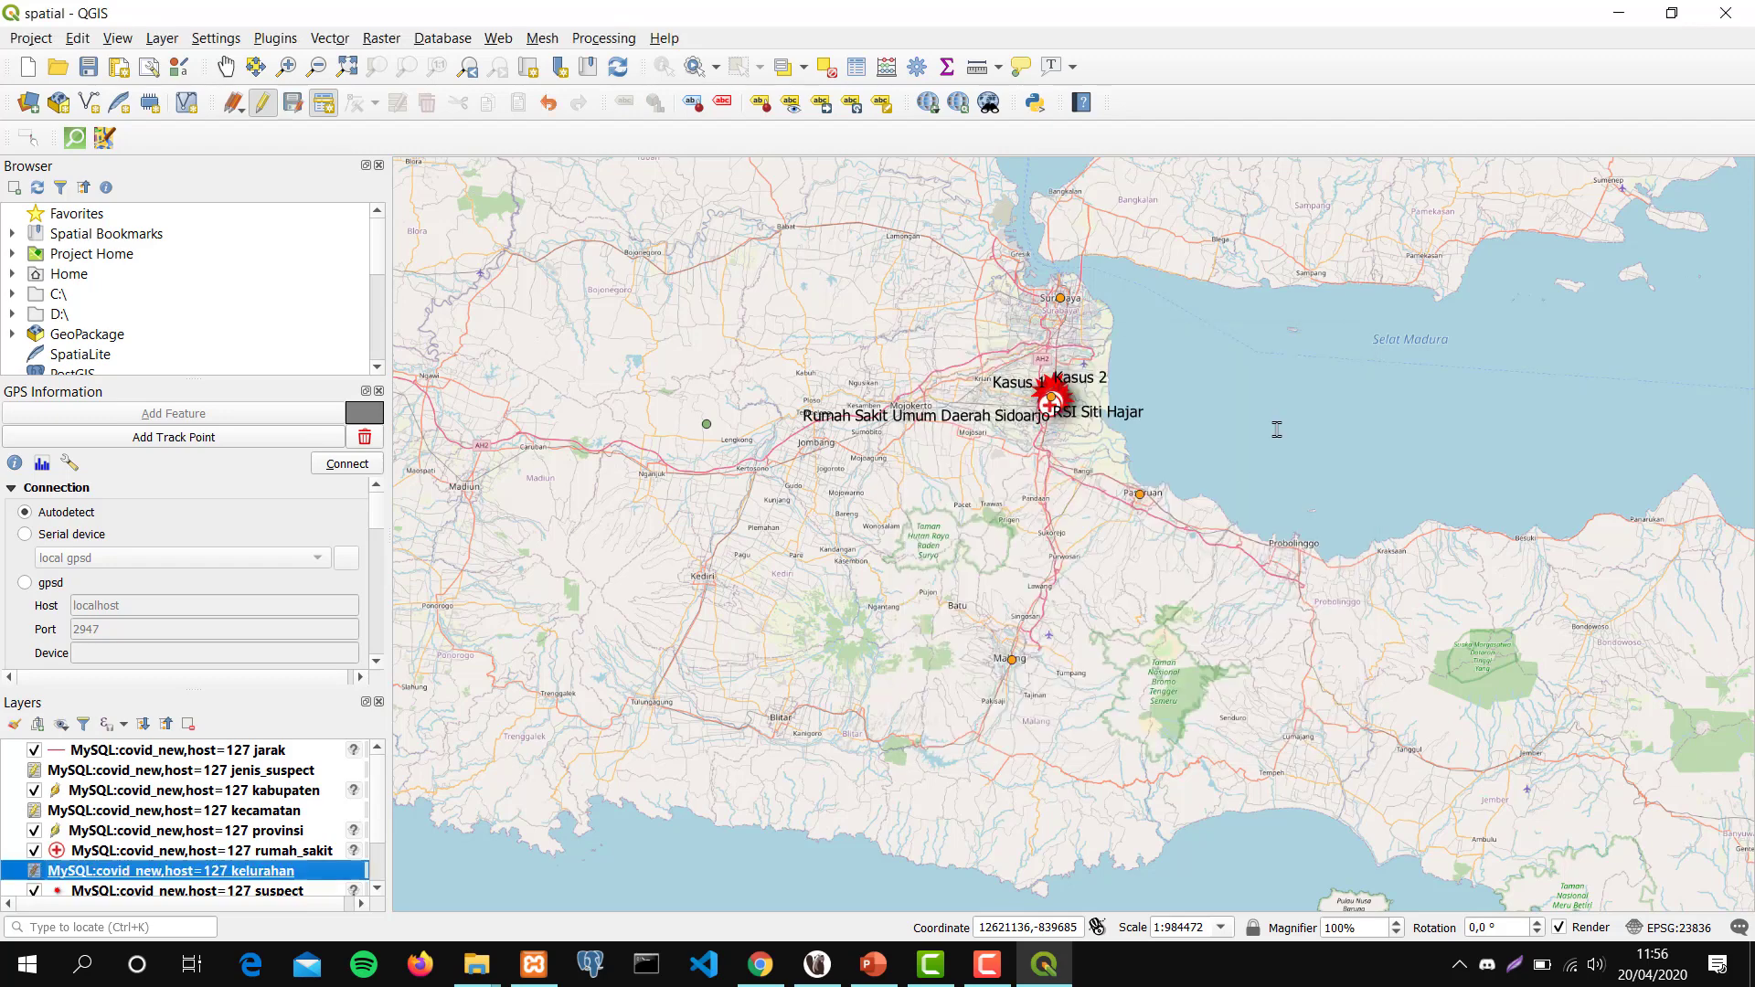
# Save the kelurahan layer edits, check the kelurahan table in phpMyAdmin in Chrome, and return to QGIS.
pyautogui.click(292, 105)
pyautogui.click(760, 965)
pyautogui.click(336, 20)
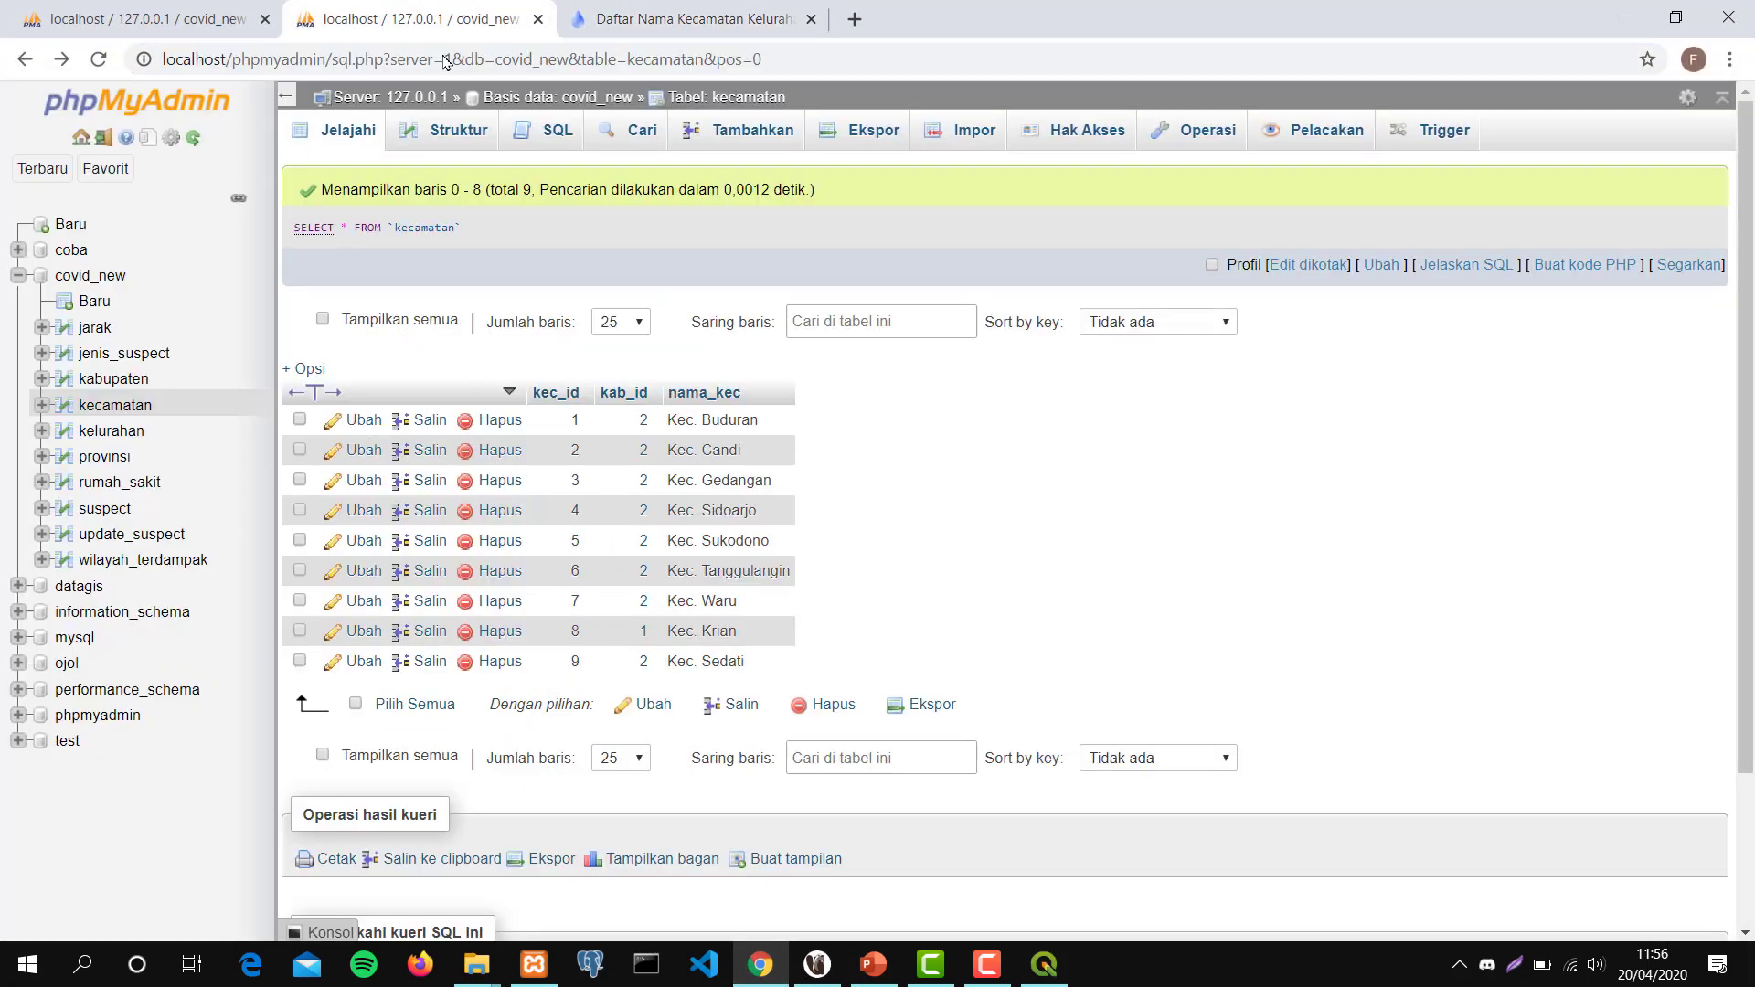
pyautogui.click(127, 432)
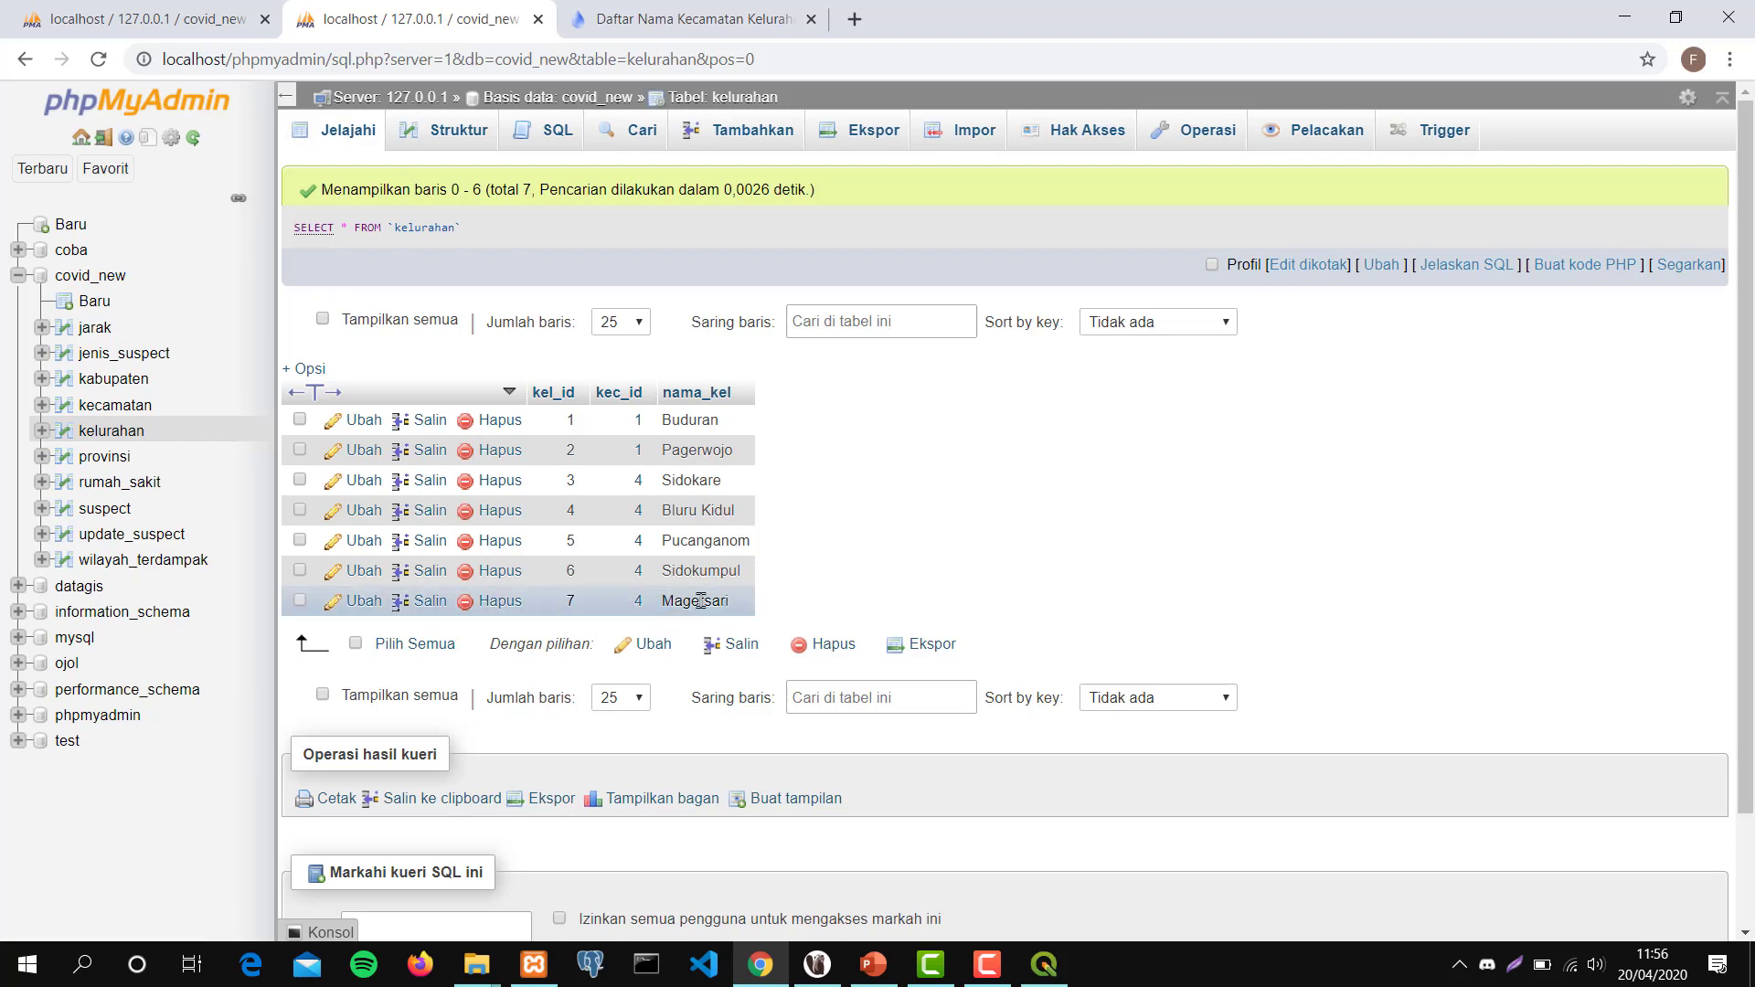
pyautogui.moveTo(638, 604)
pyautogui.click(1633, 9)
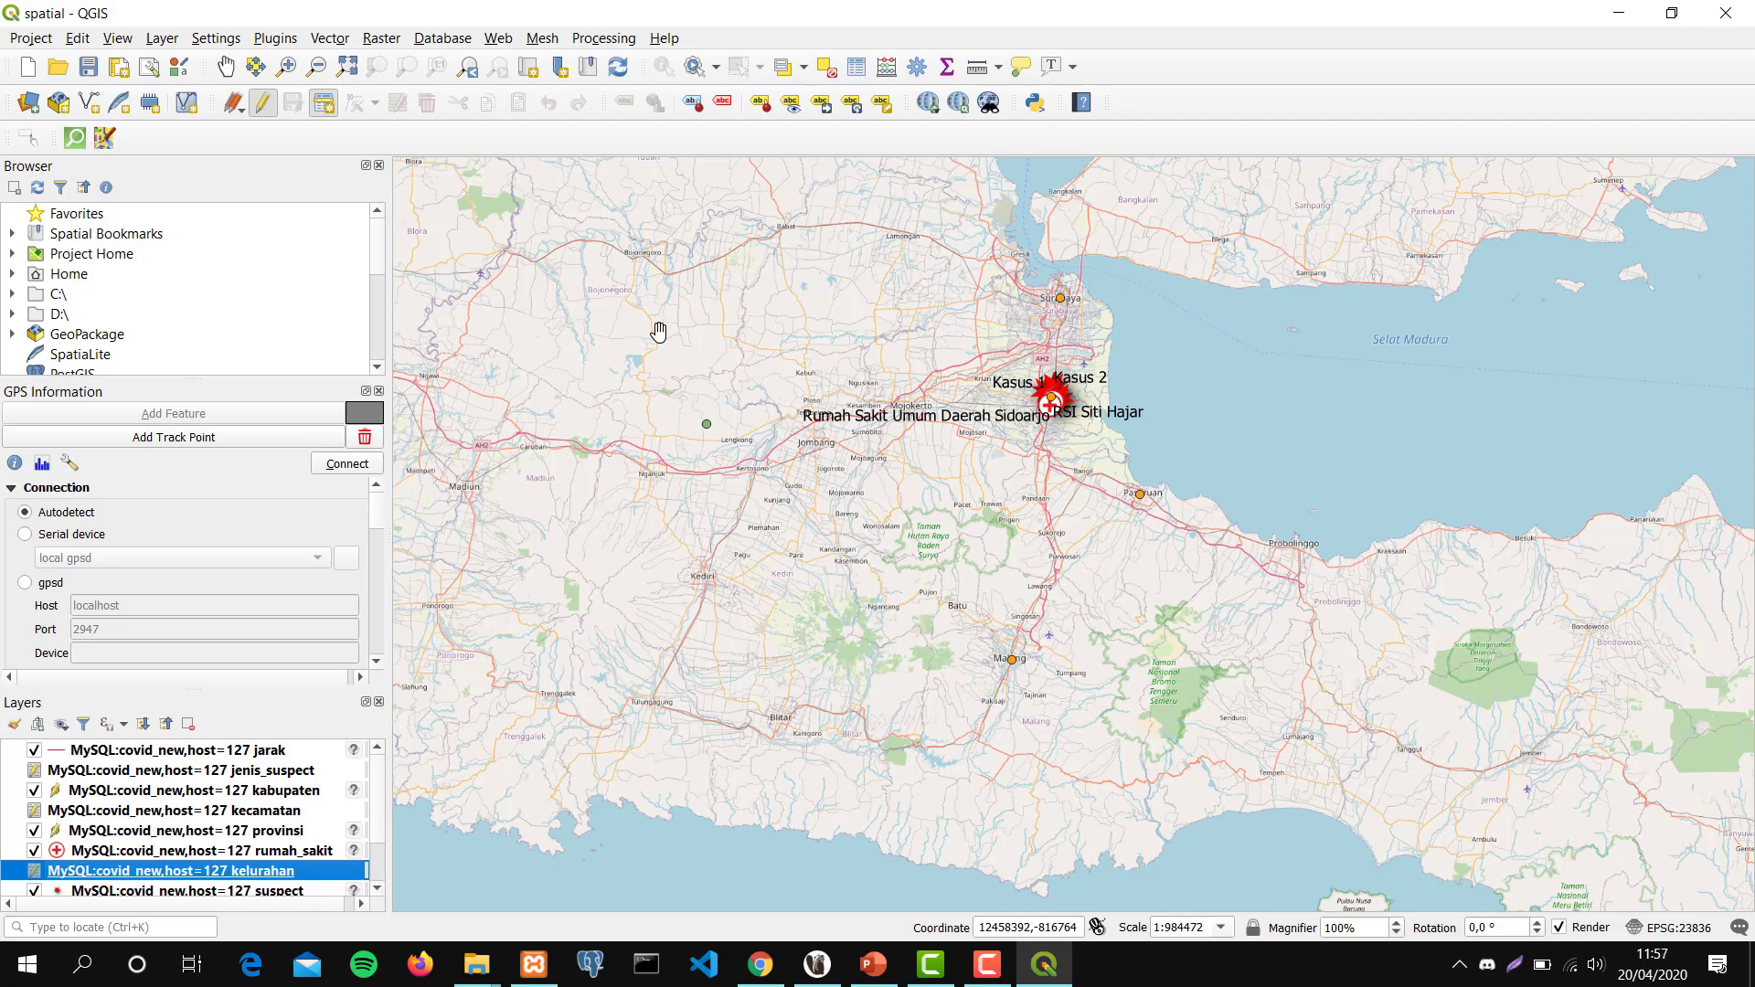
# View the jenis_suspect new-record form without adding a record, and examine the jenis_suspect table in phpMyAdmin in Chrome before returning to QGIS.
pyautogui.click(234, 775)
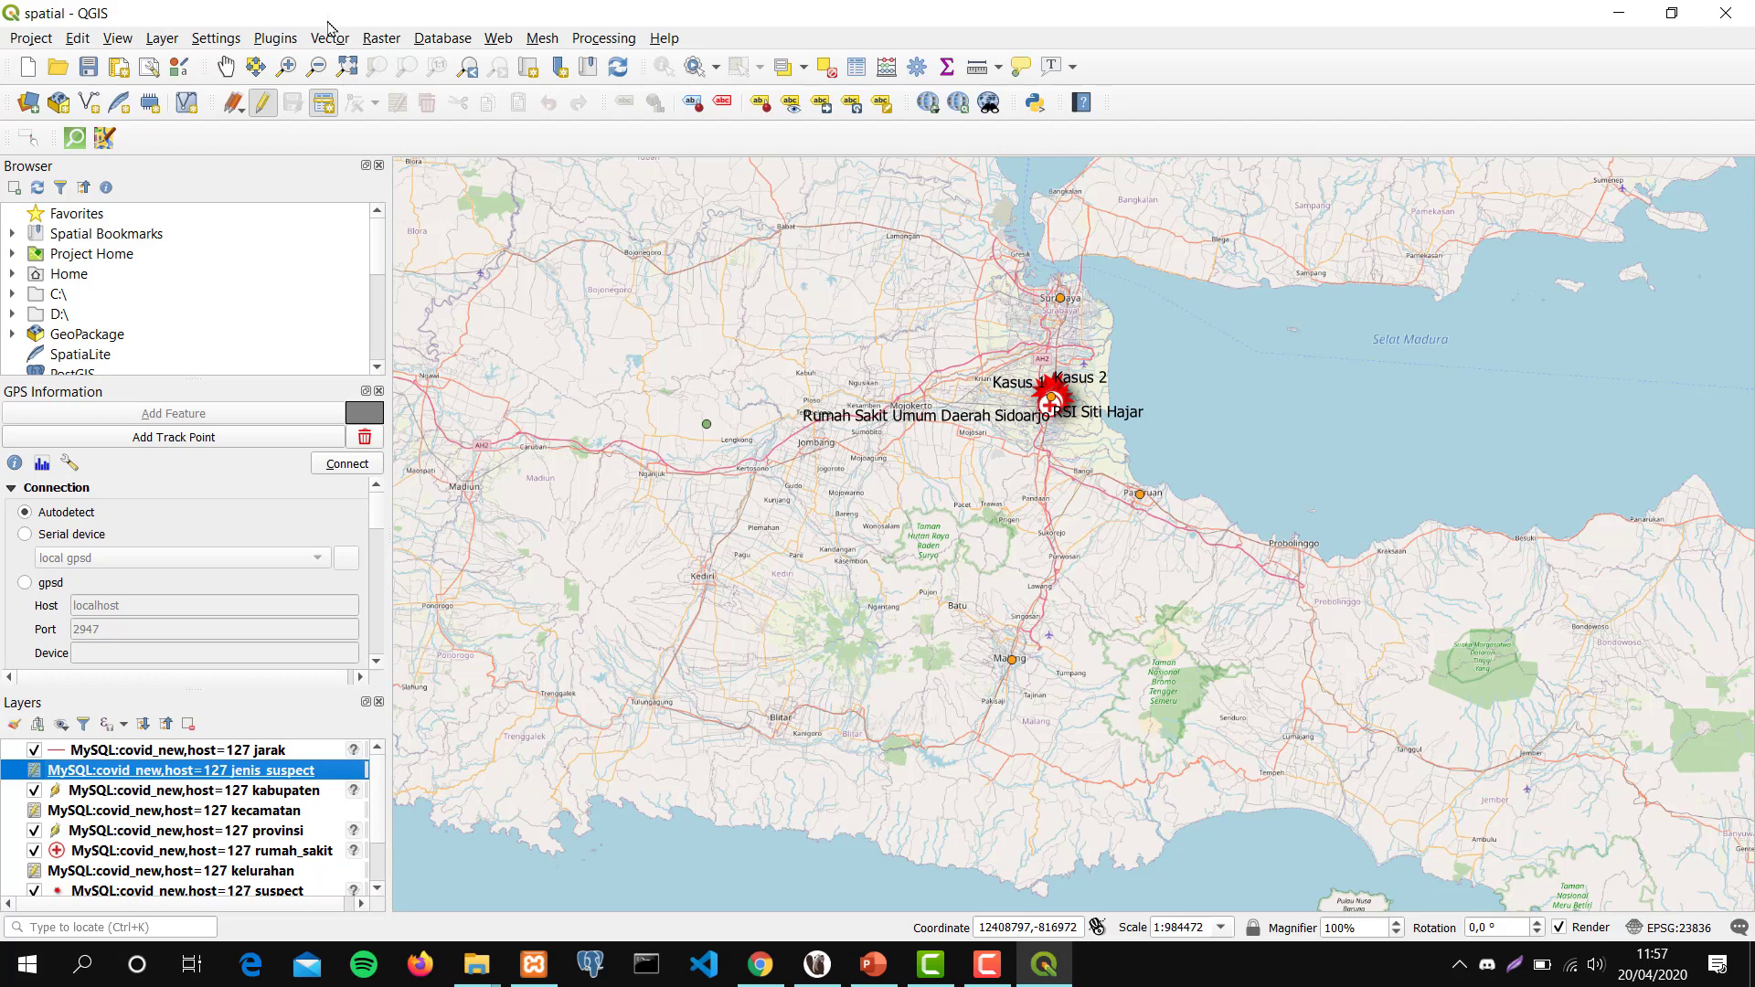
pyautogui.click(322, 101)
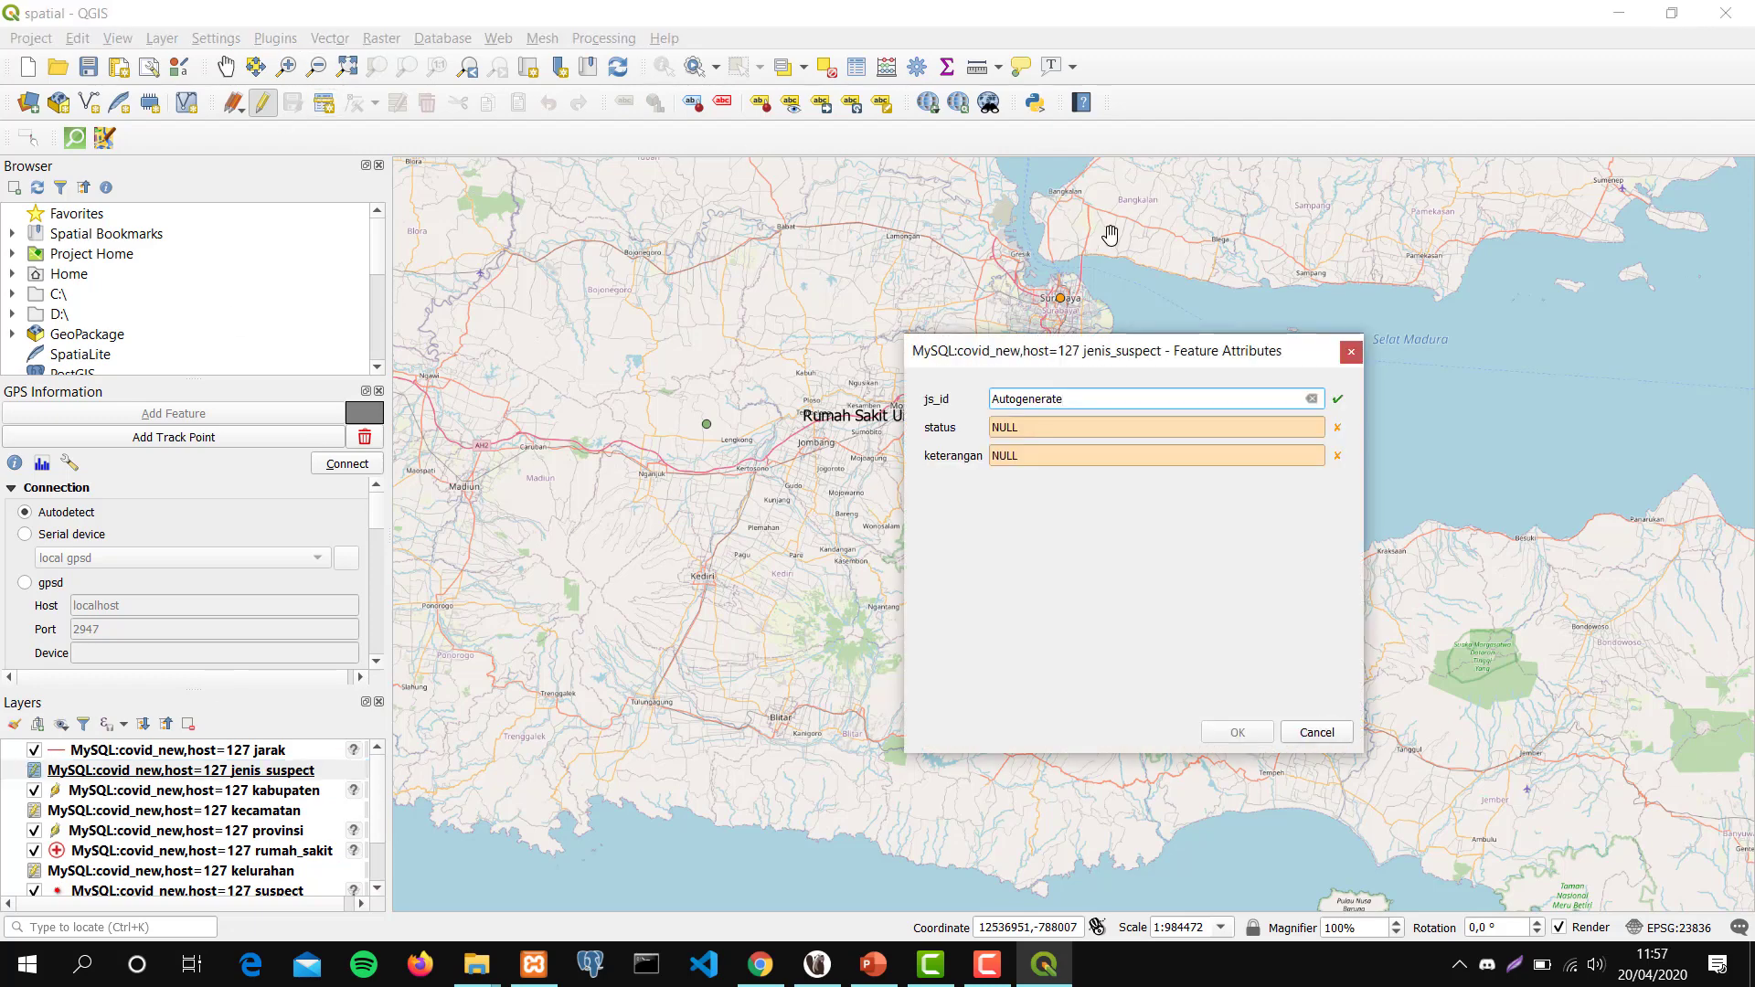
pyautogui.press('Escape')
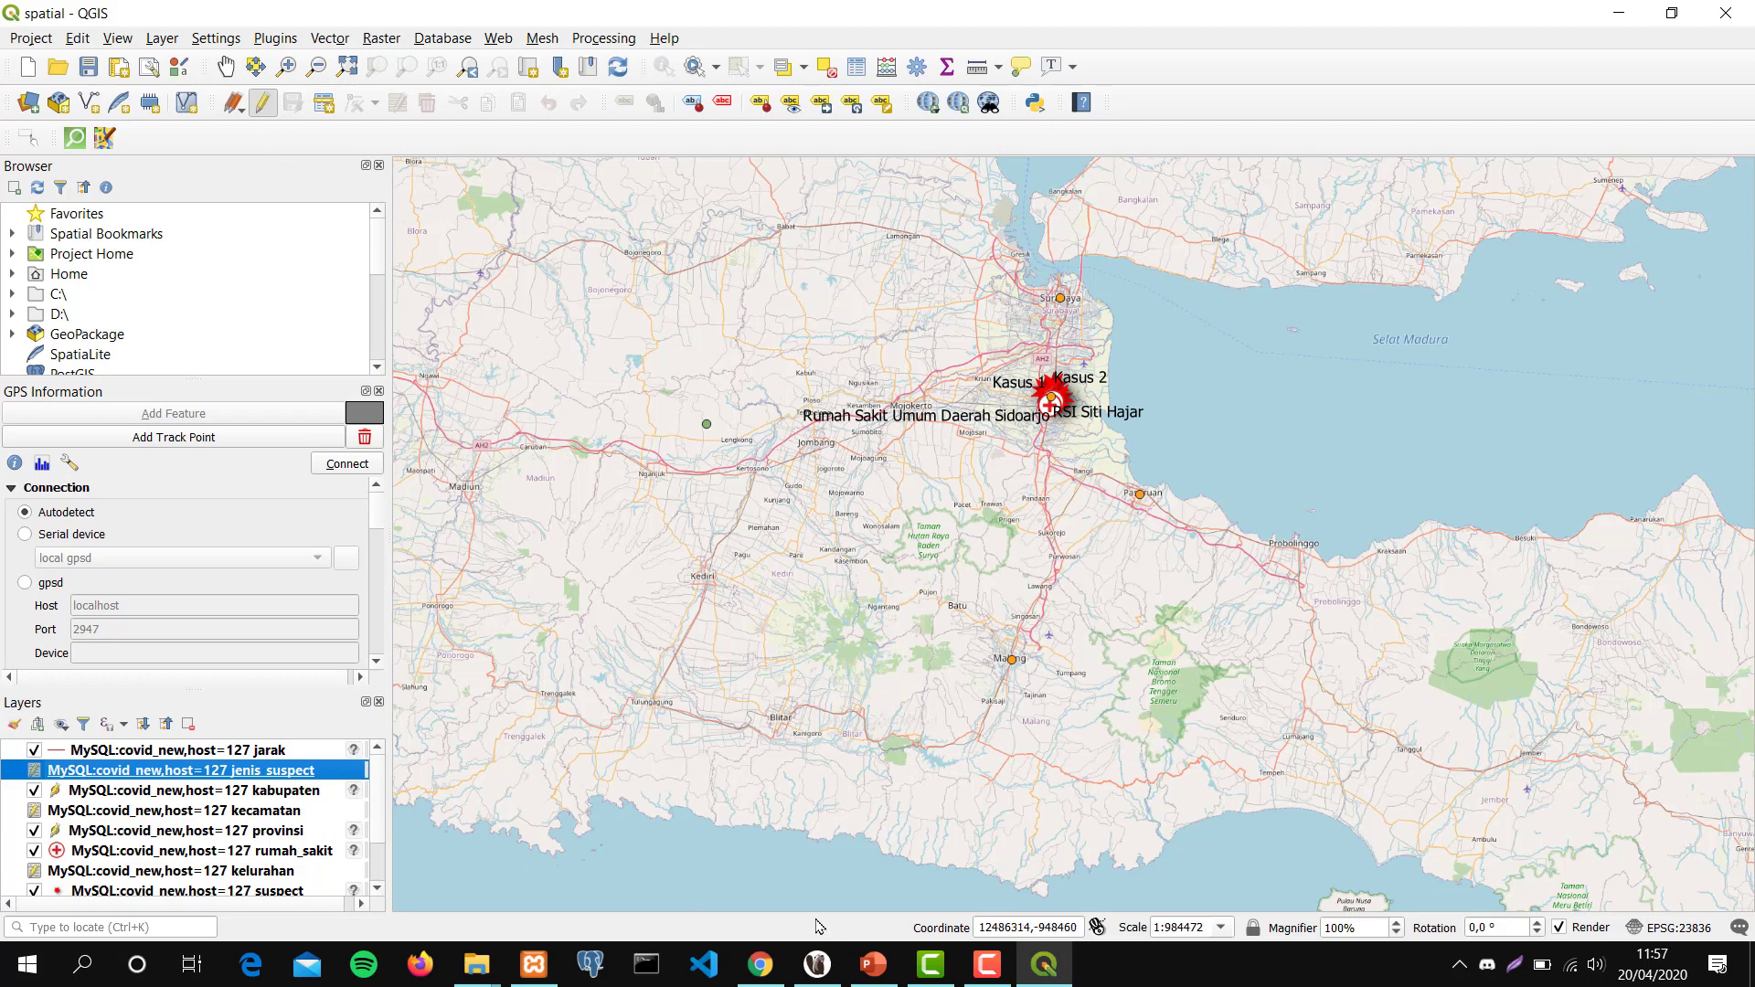
pyautogui.click(760, 965)
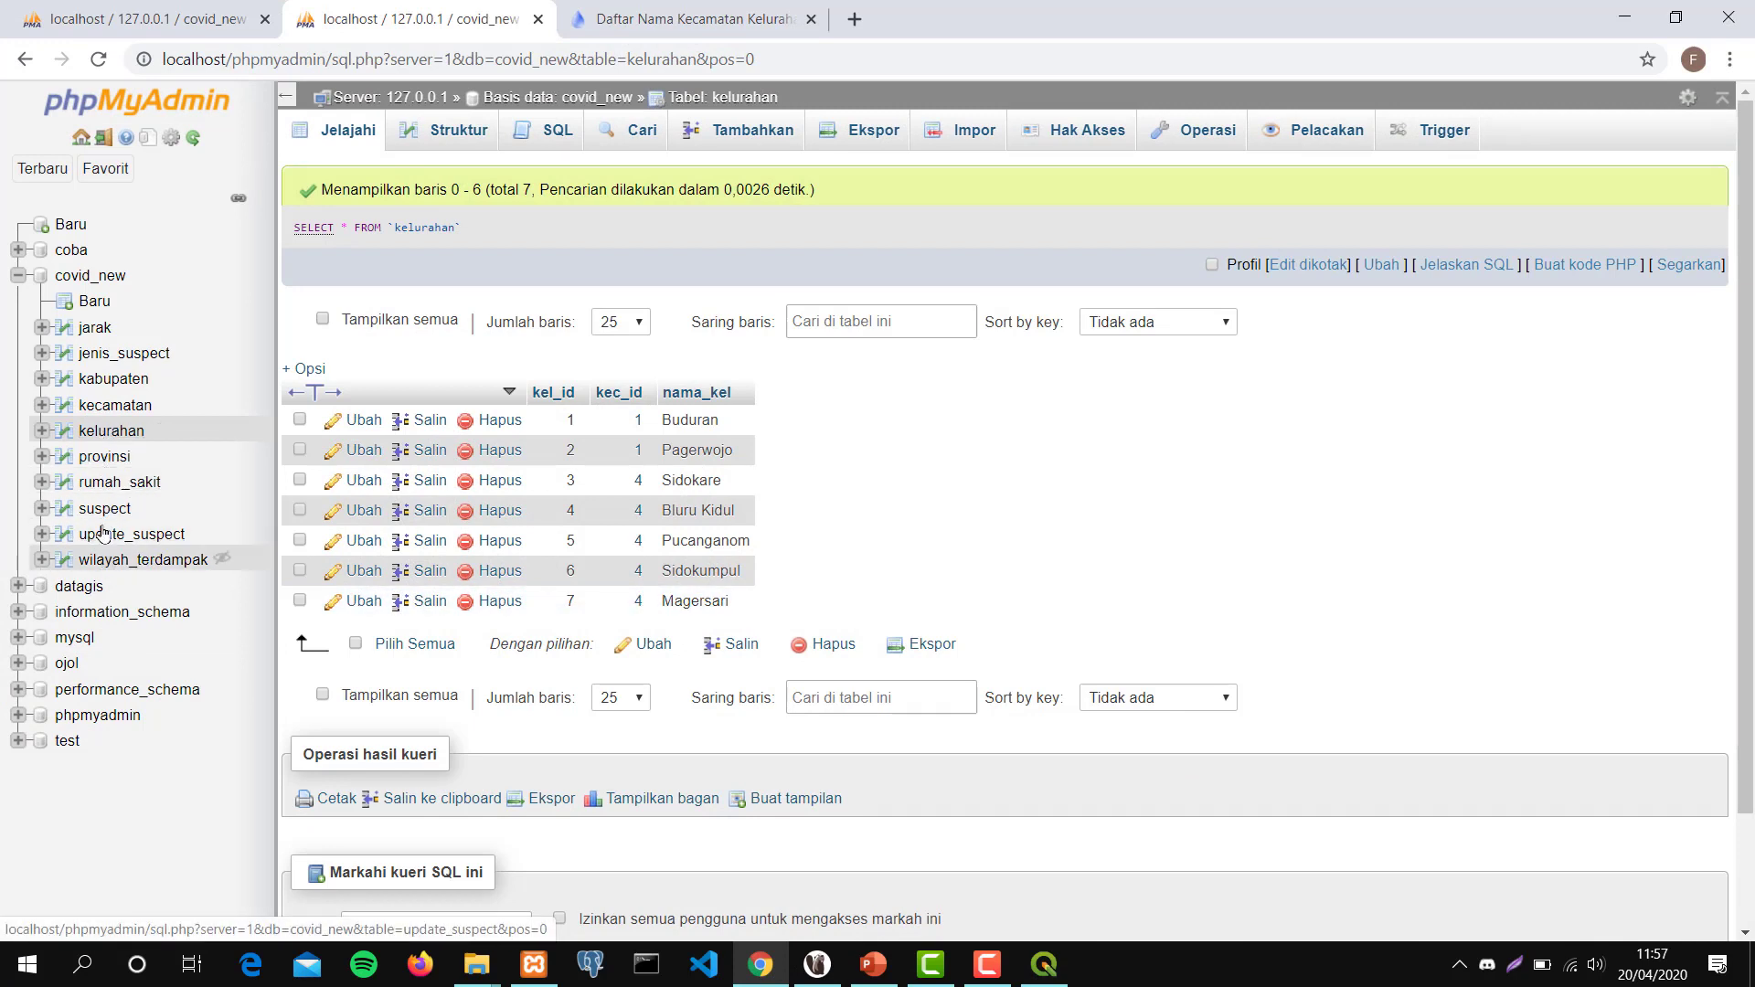
pyautogui.click(124, 353)
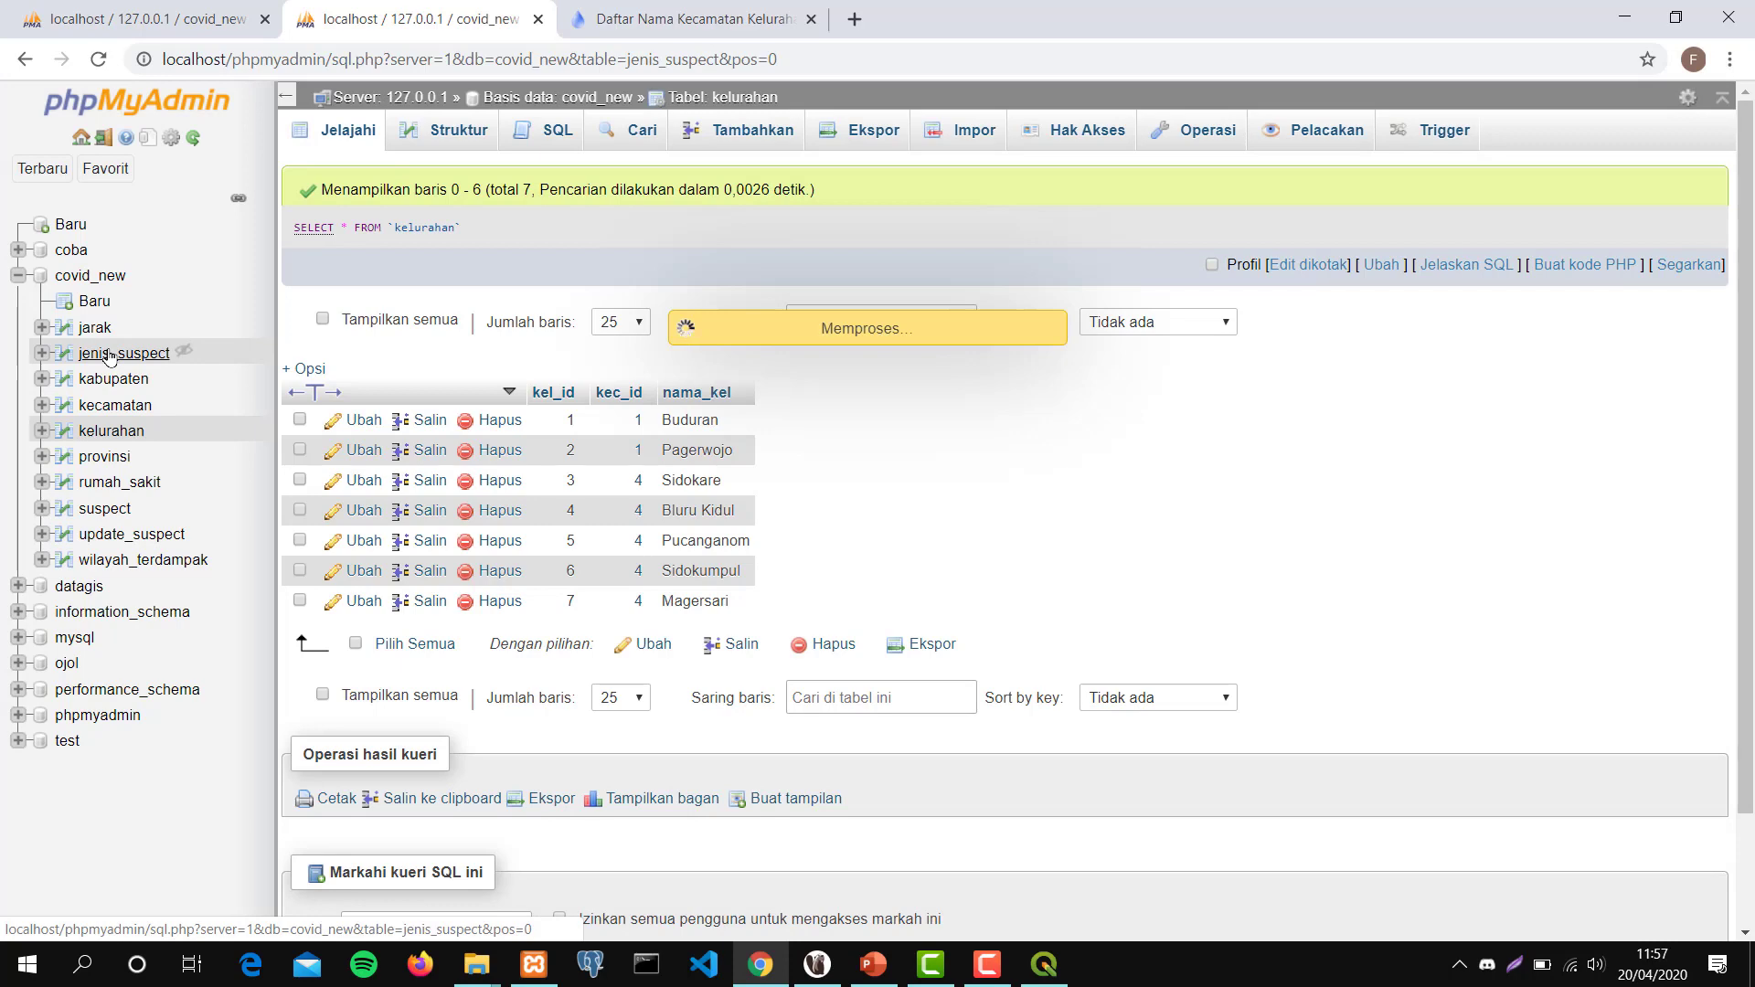
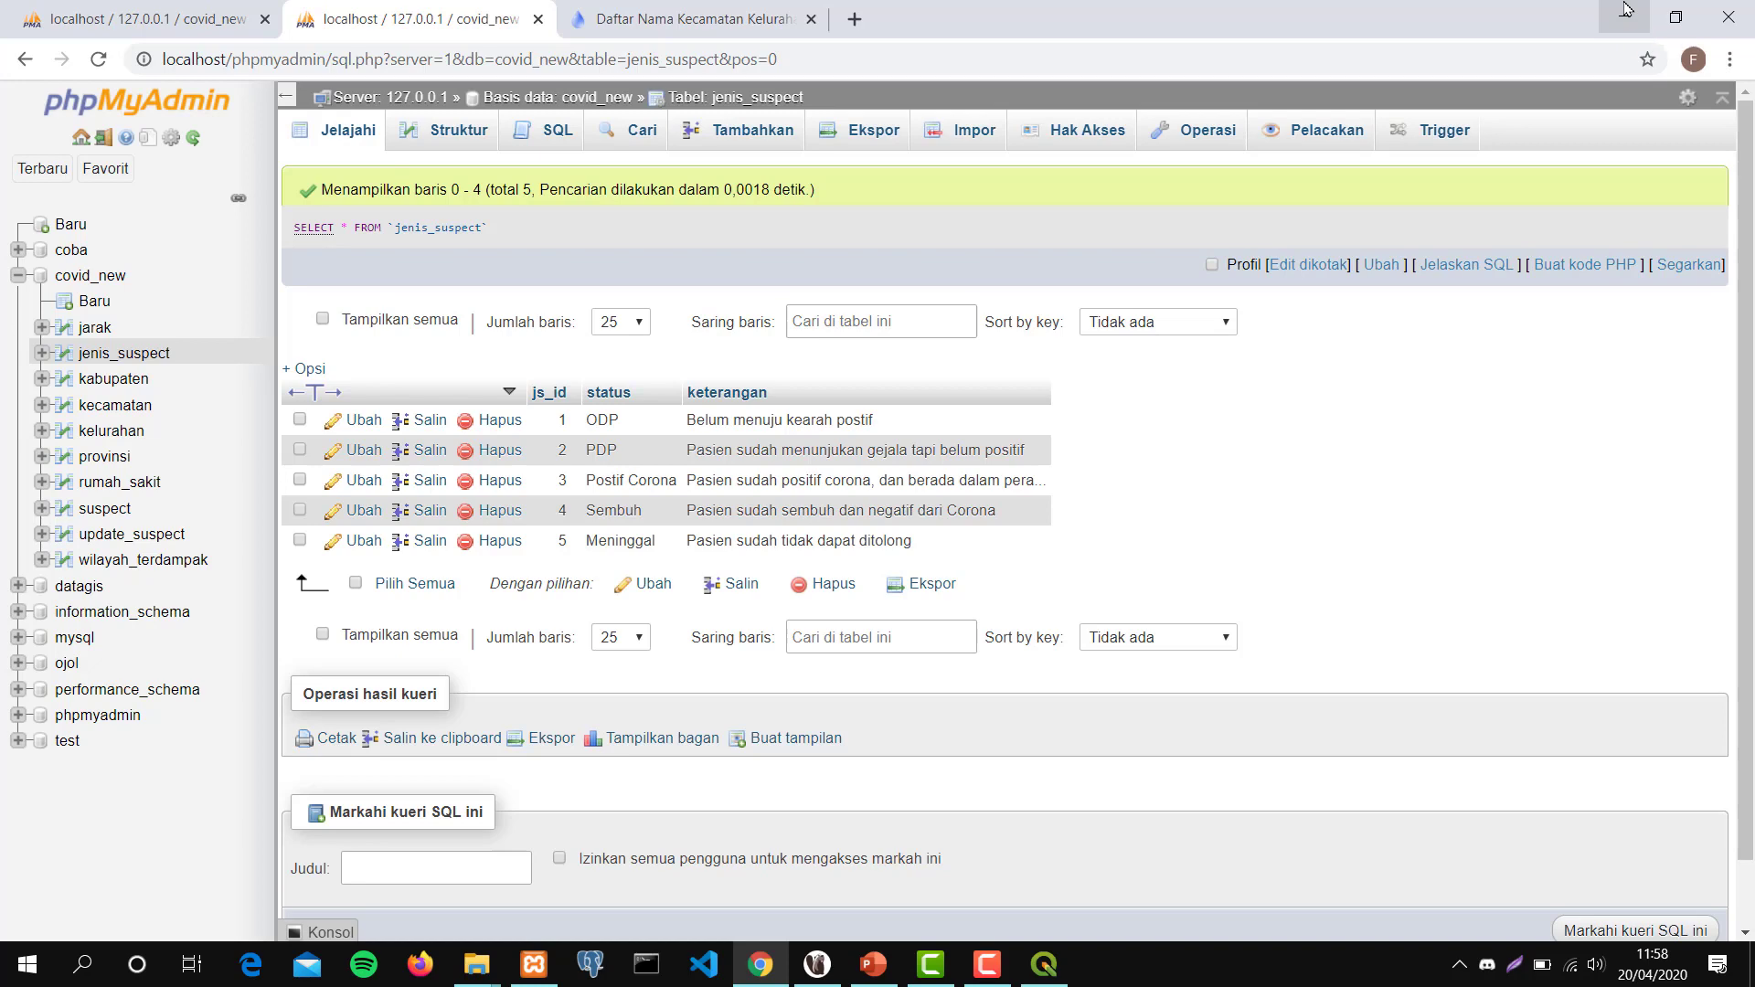
pyautogui.click(1626, 9)
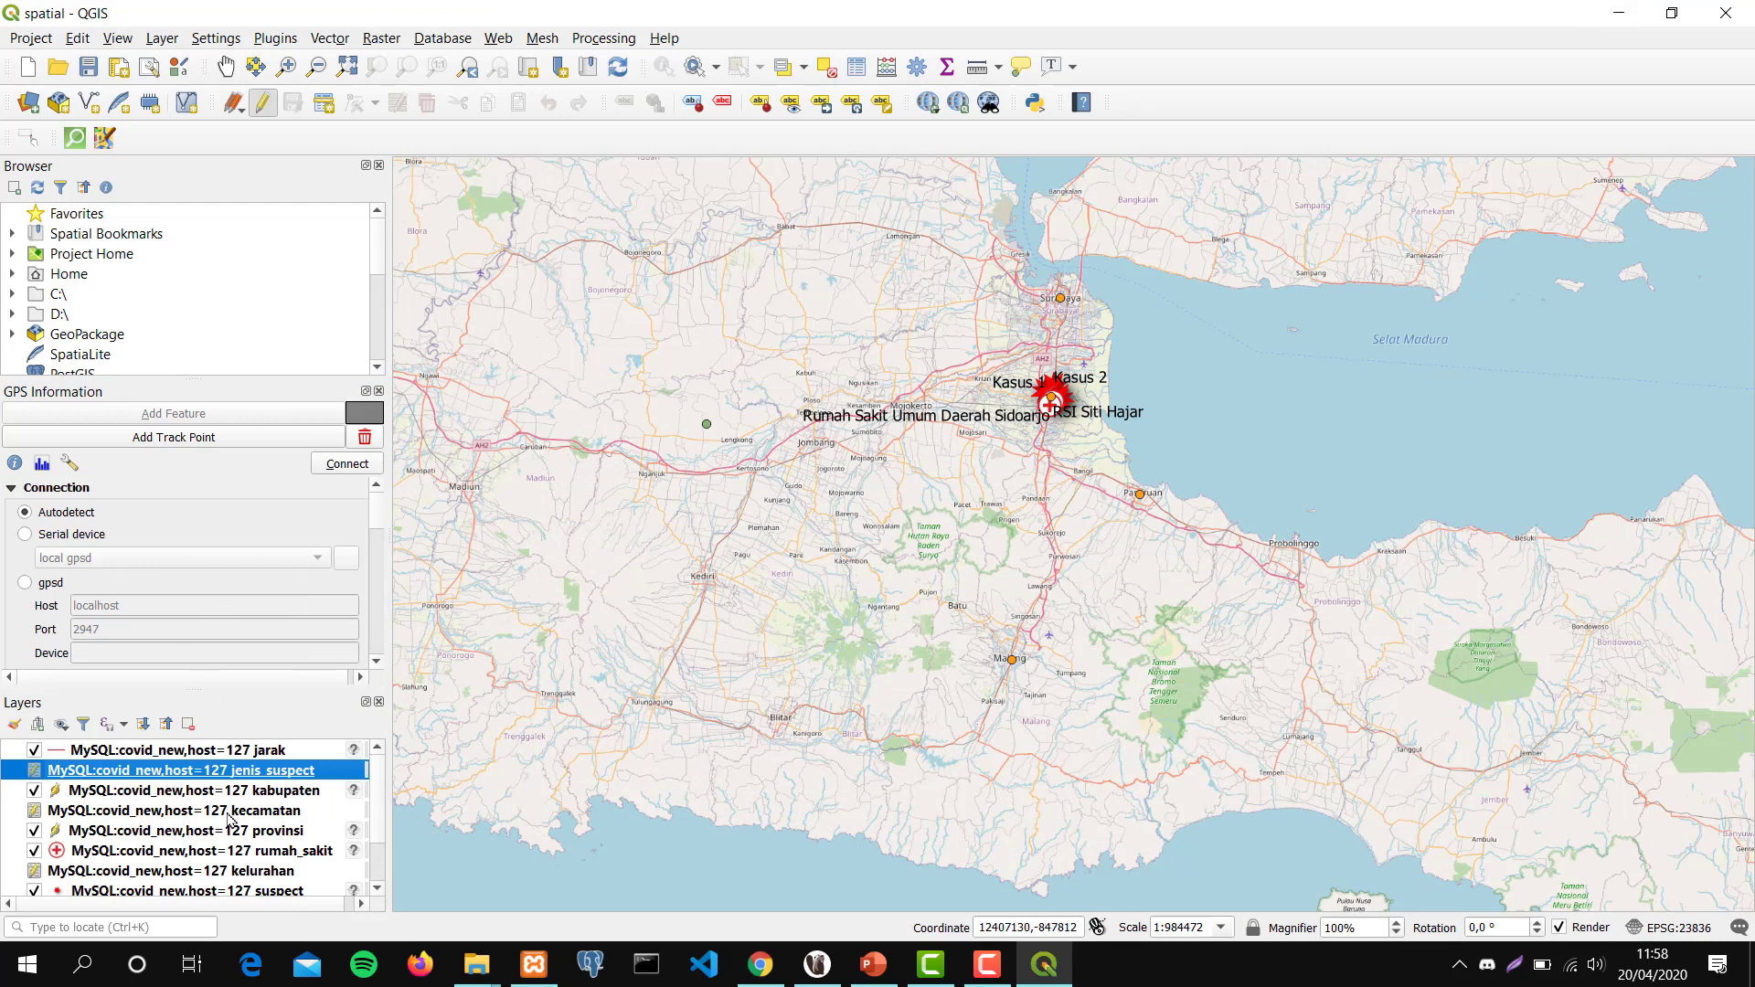
# Select the suspect layer and examine the locations of the case points and hospitals around Sidoarjo on the map.
pyautogui.scroll(-3, 230, 850)
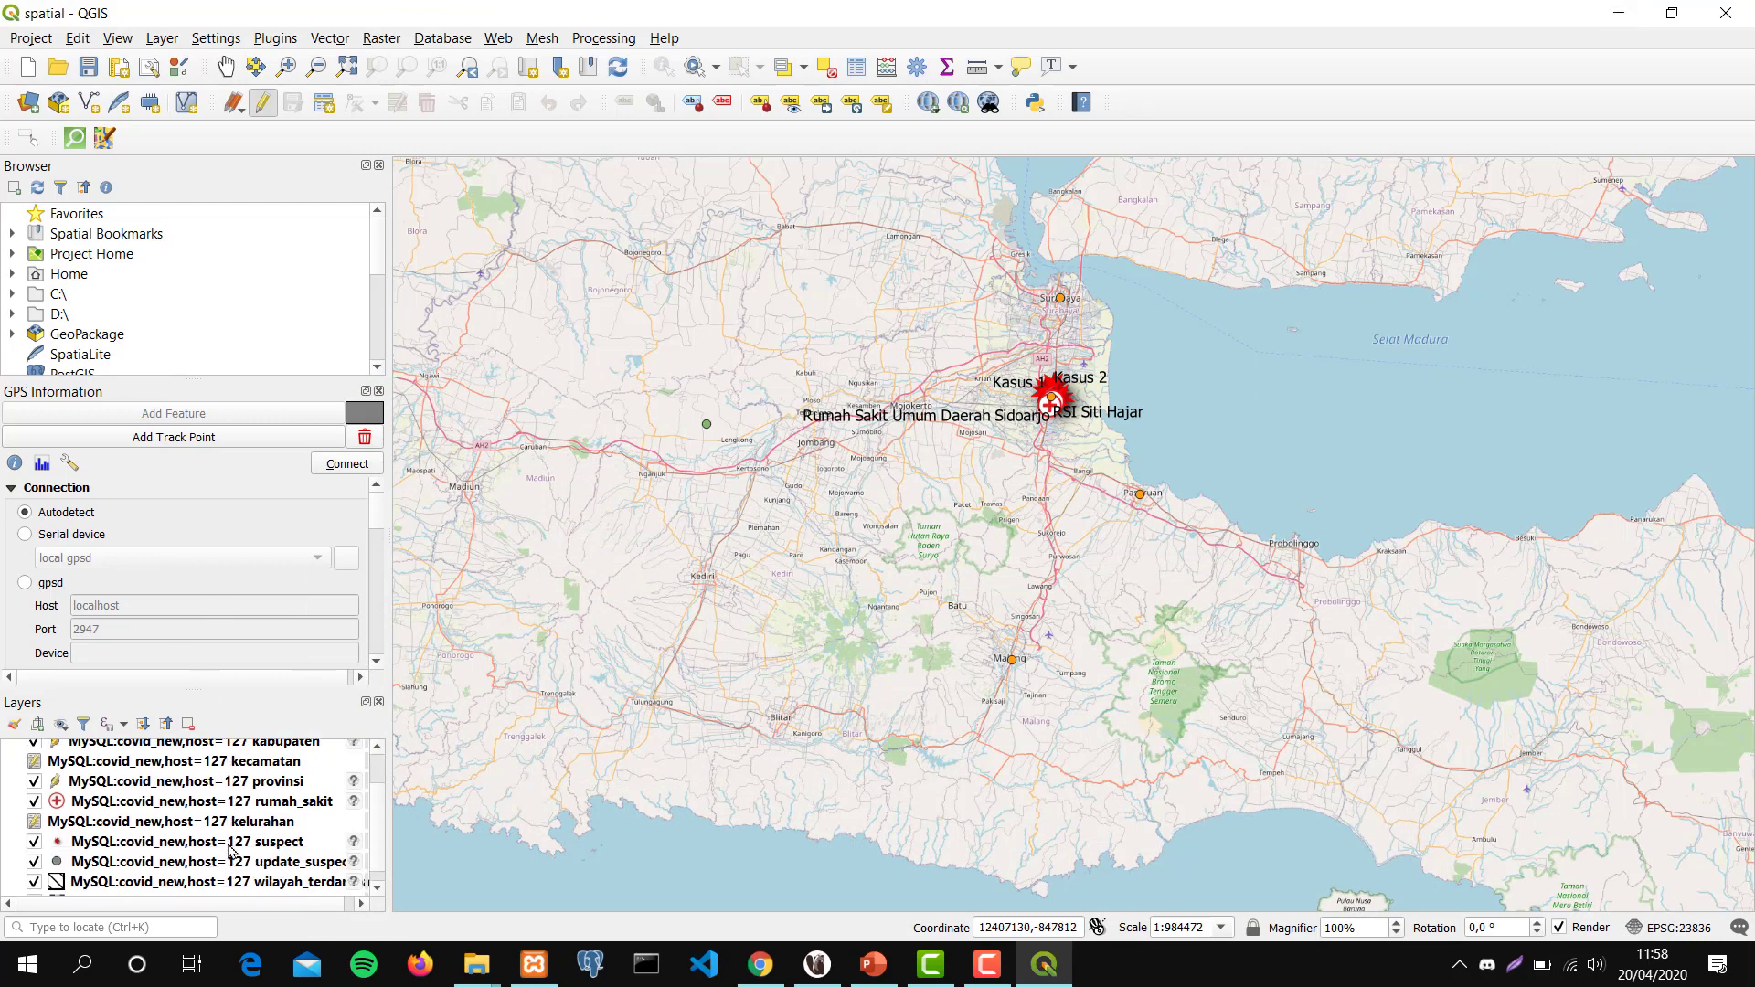
pyautogui.click(230, 831)
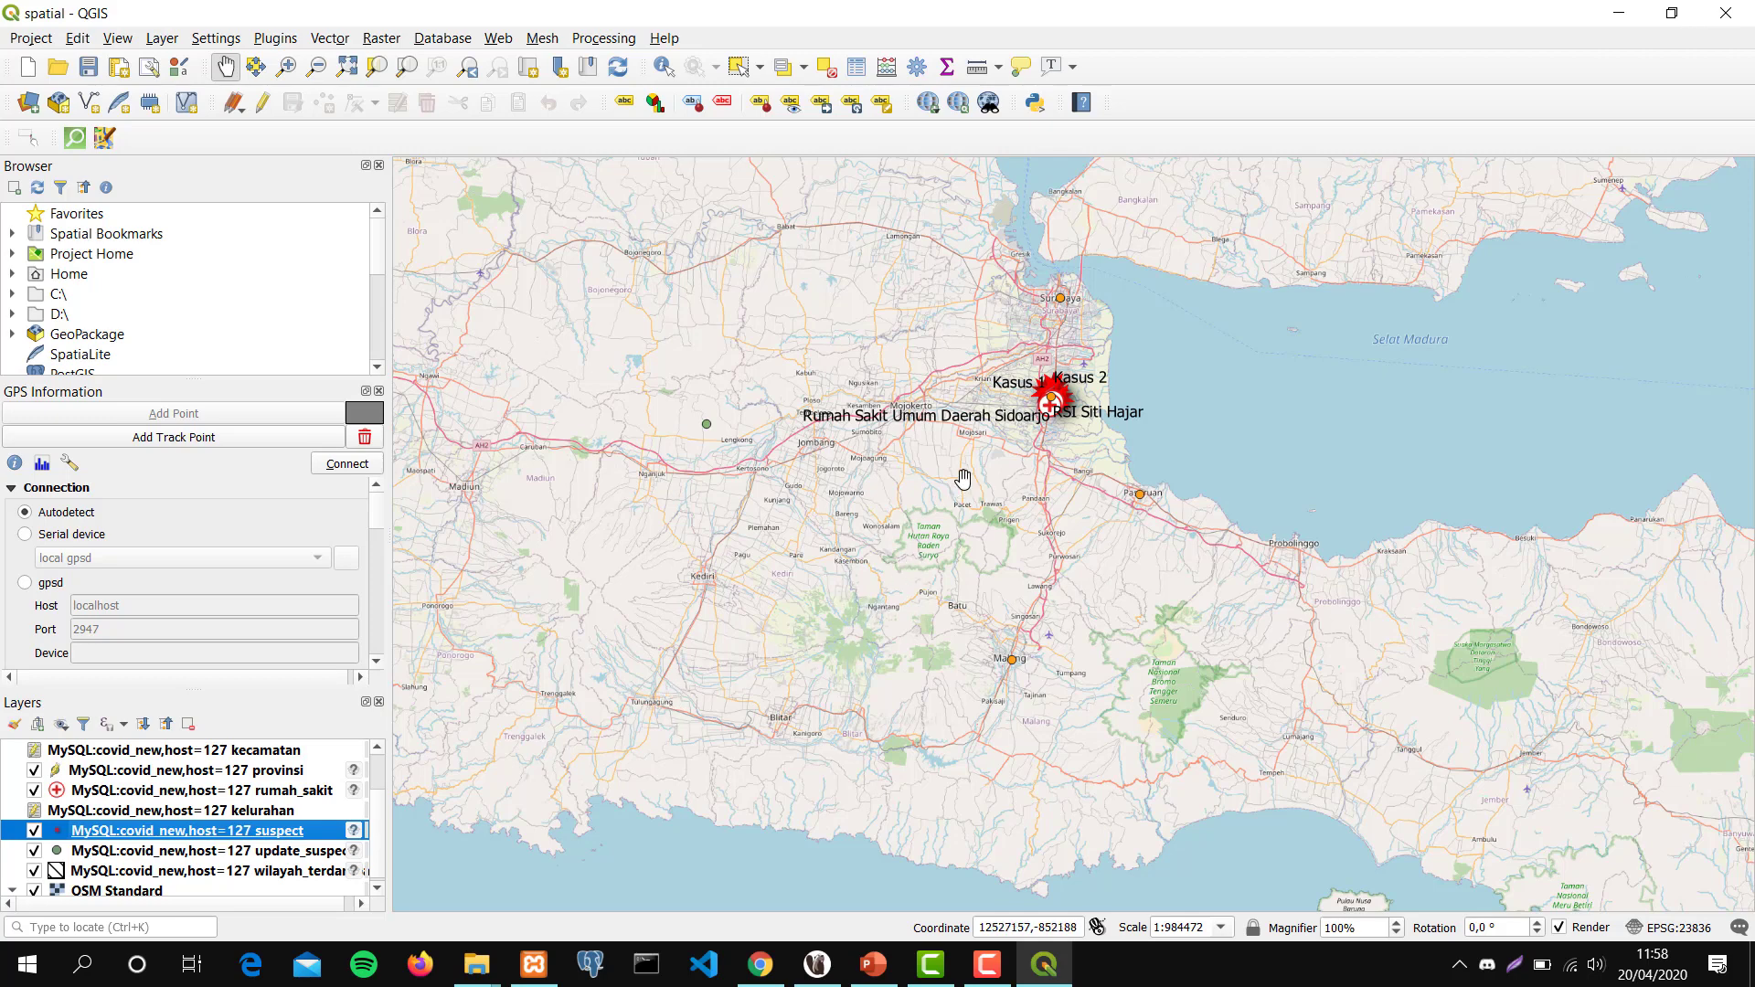
pyautogui.scroll(3, 962, 480)
pyautogui.scroll(2, 964, 478)
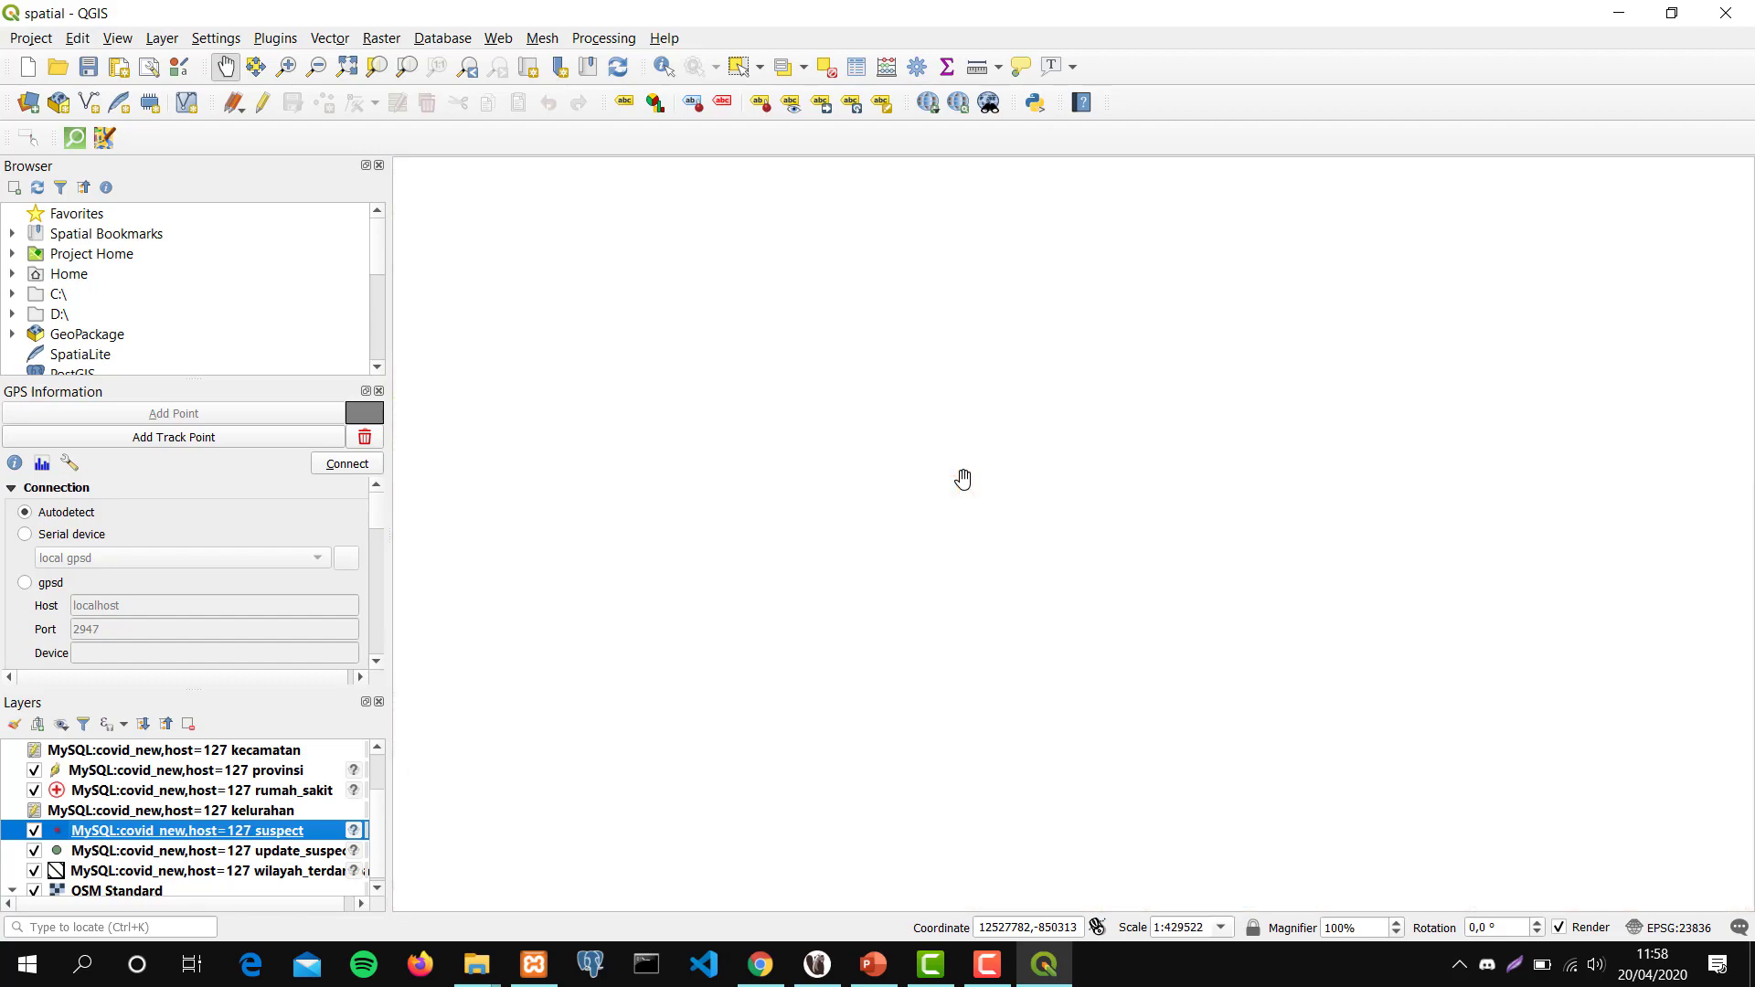
pyautogui.moveTo(889, 576); pyautogui.dragTo(623, 744)
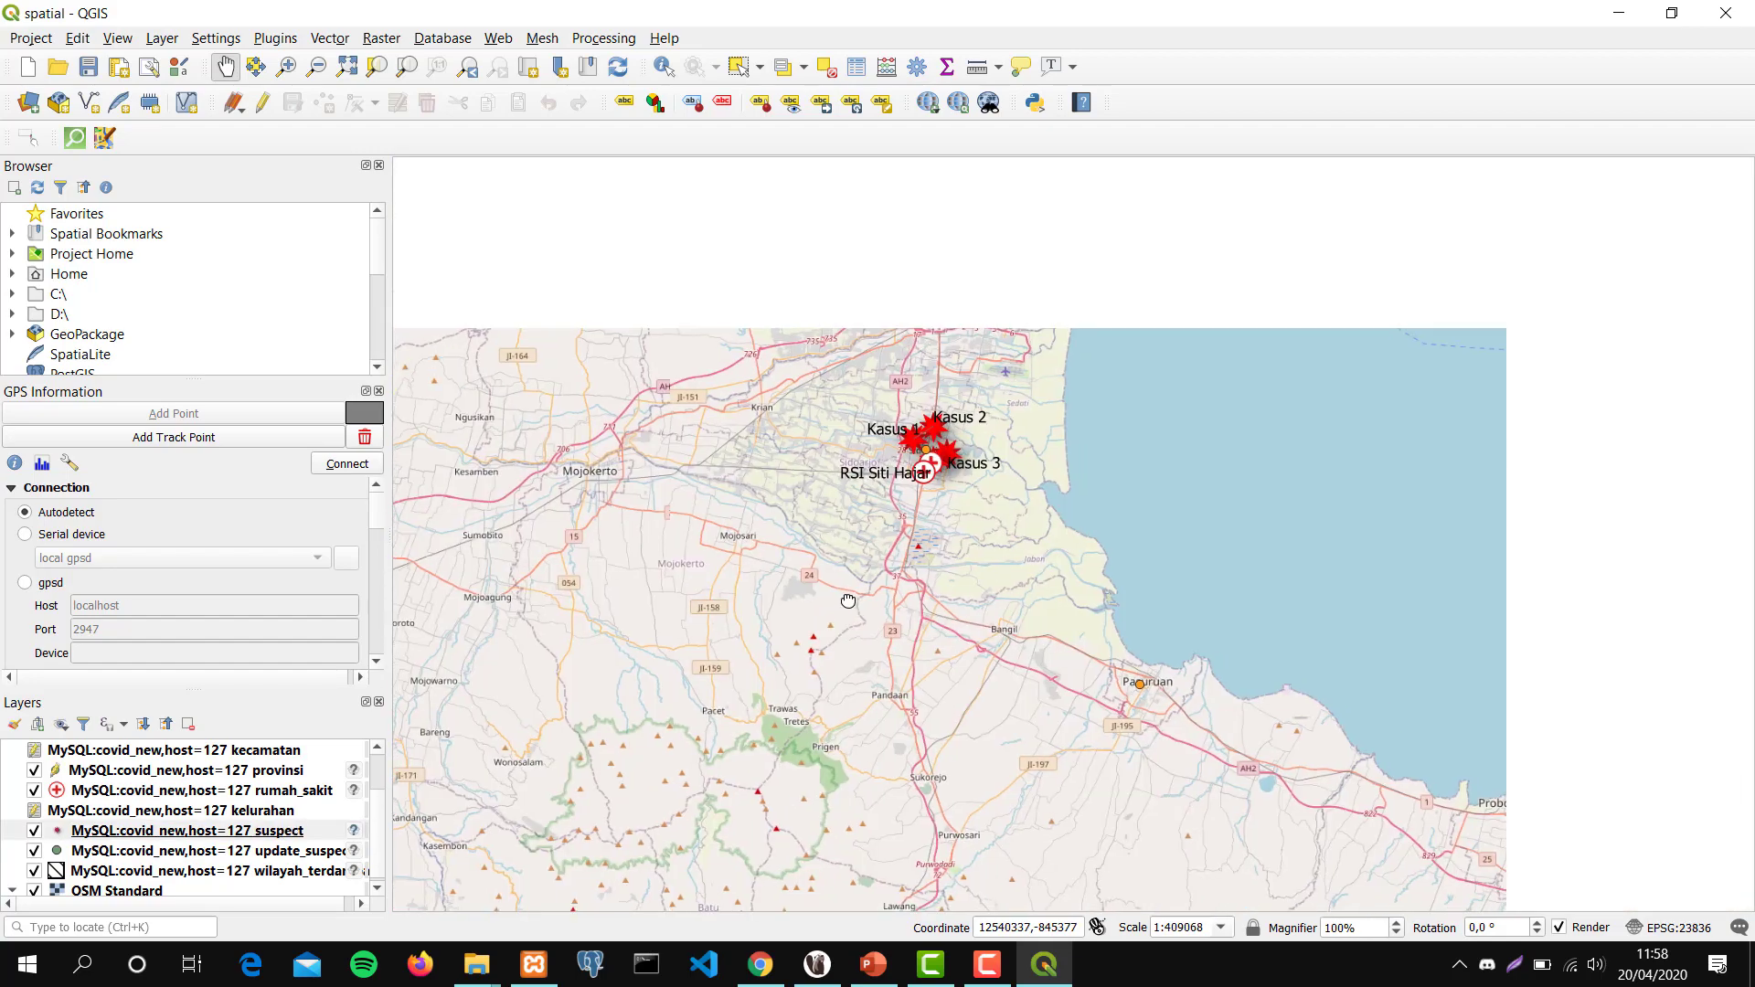
pyautogui.scroll(2, 830, 605)
pyautogui.scroll(2, 831, 605)
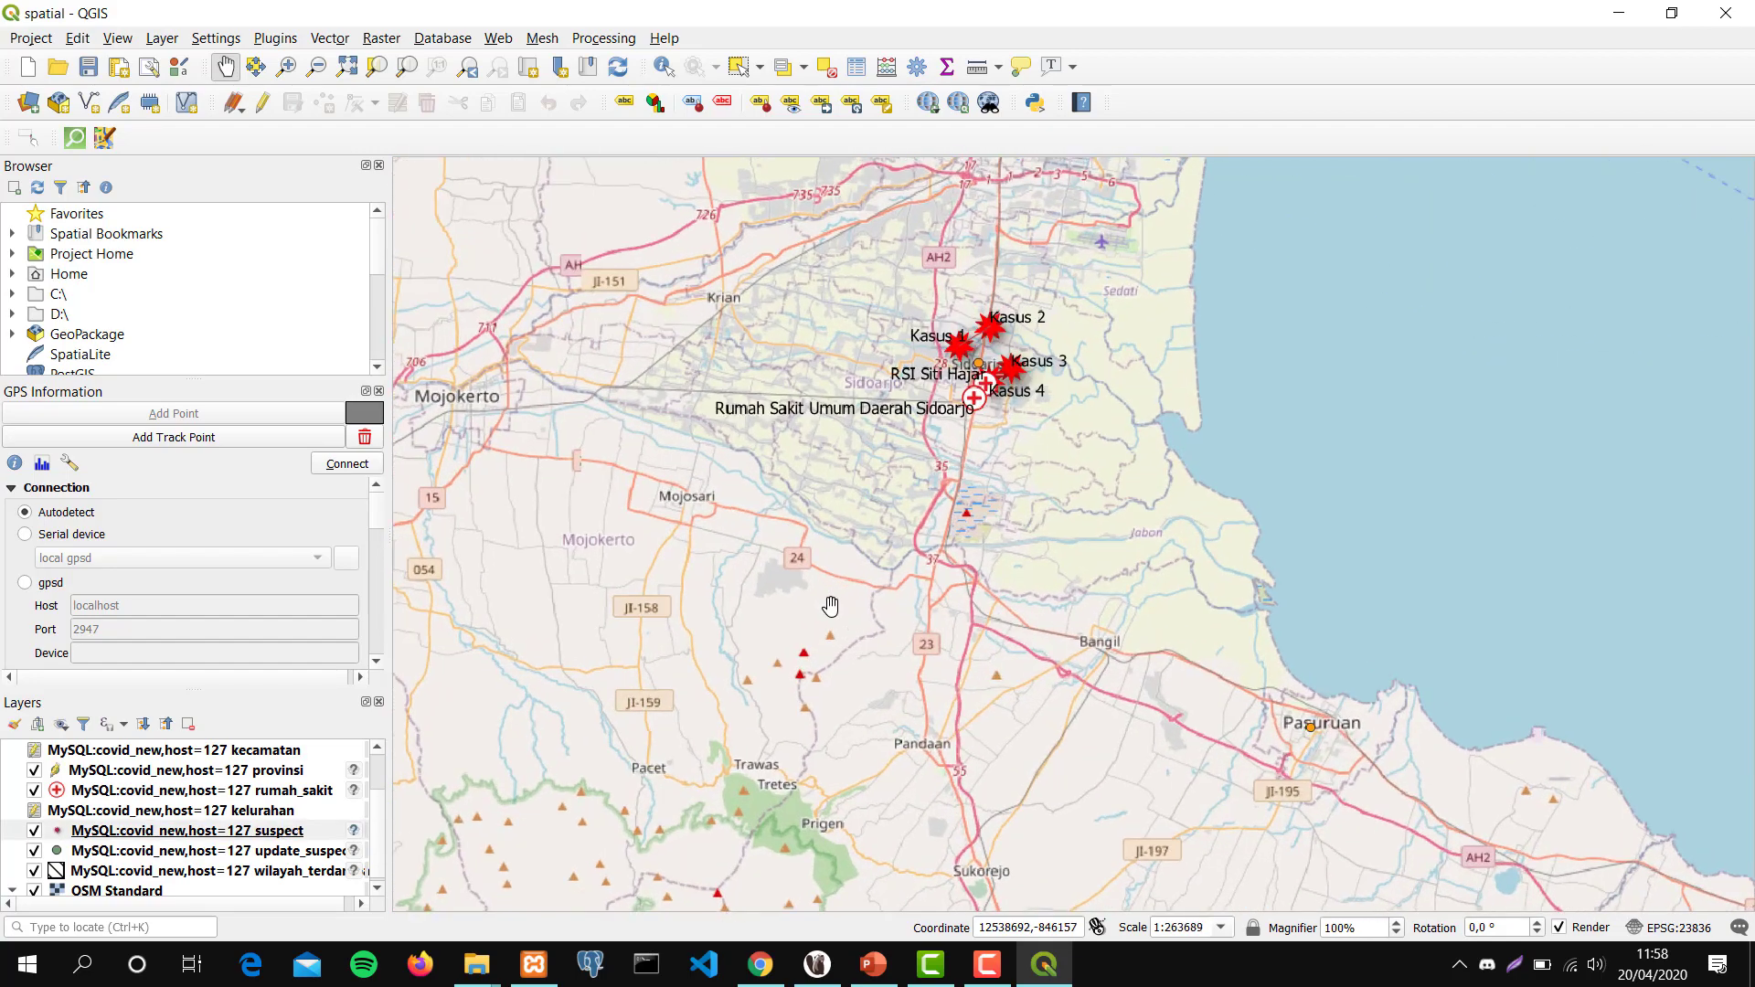
pyautogui.scroll(1, 951, 439)
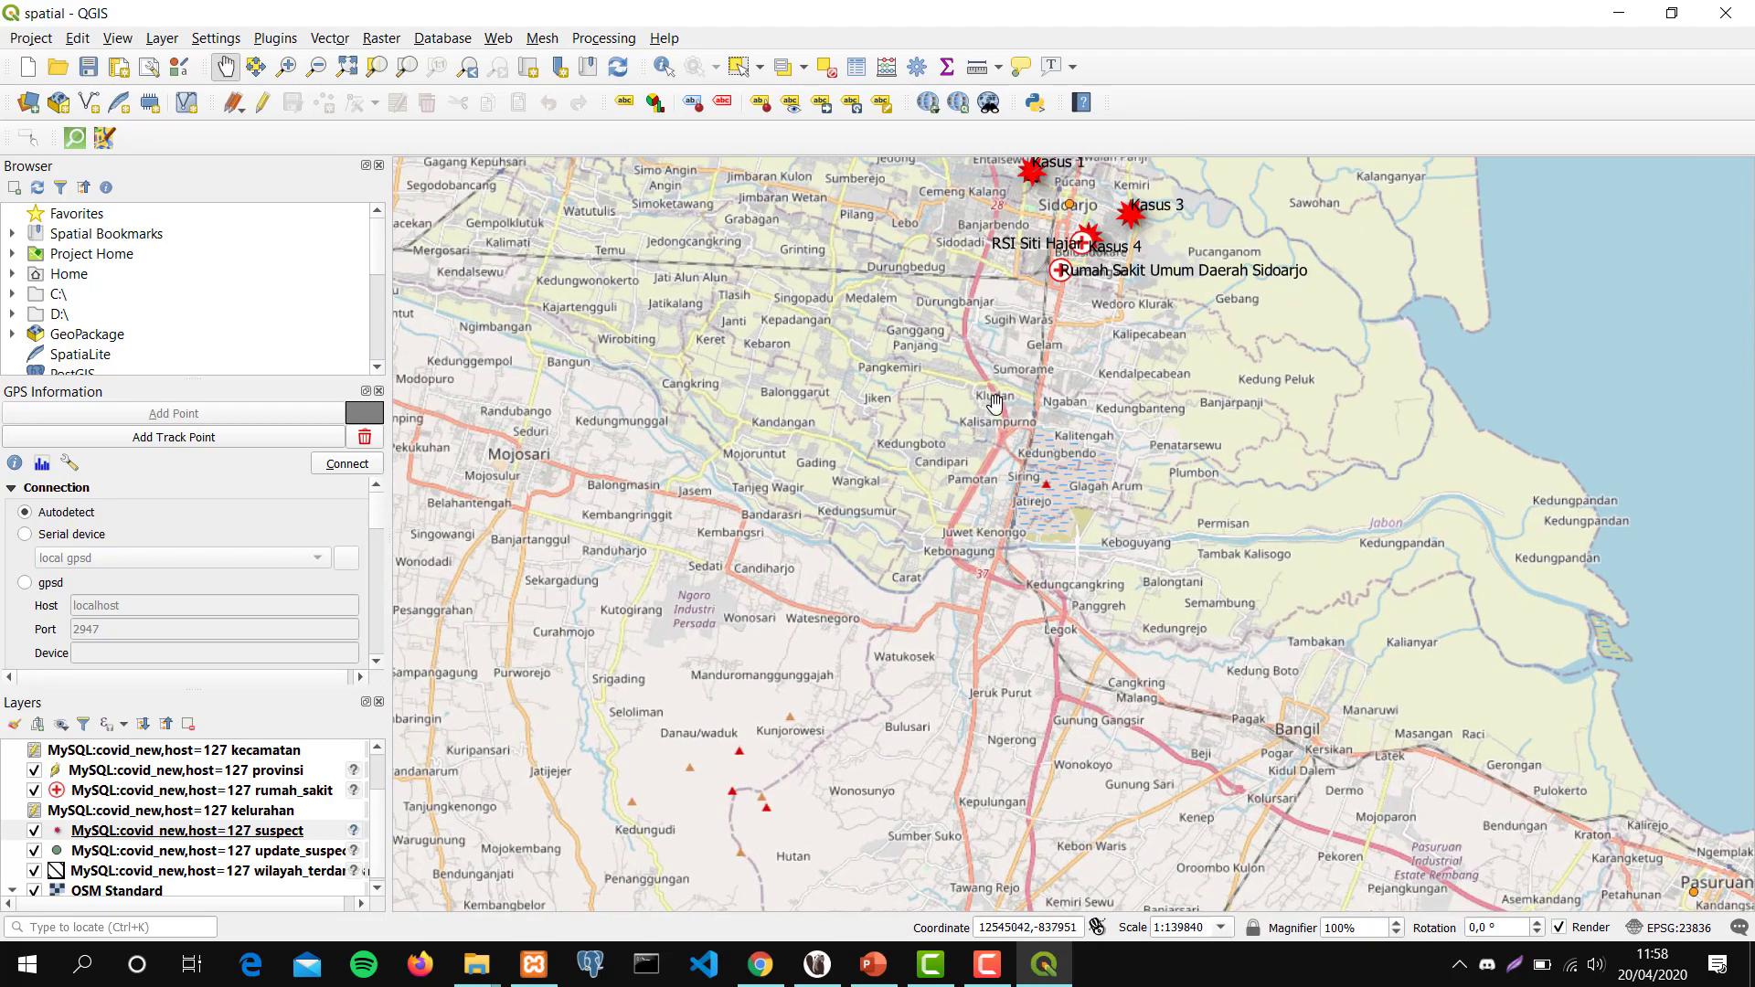
pyautogui.moveTo(951, 439); pyautogui.dragTo(879, 622)
pyautogui.scroll(2, 916, 593)
pyautogui.scroll(1, 917, 592)
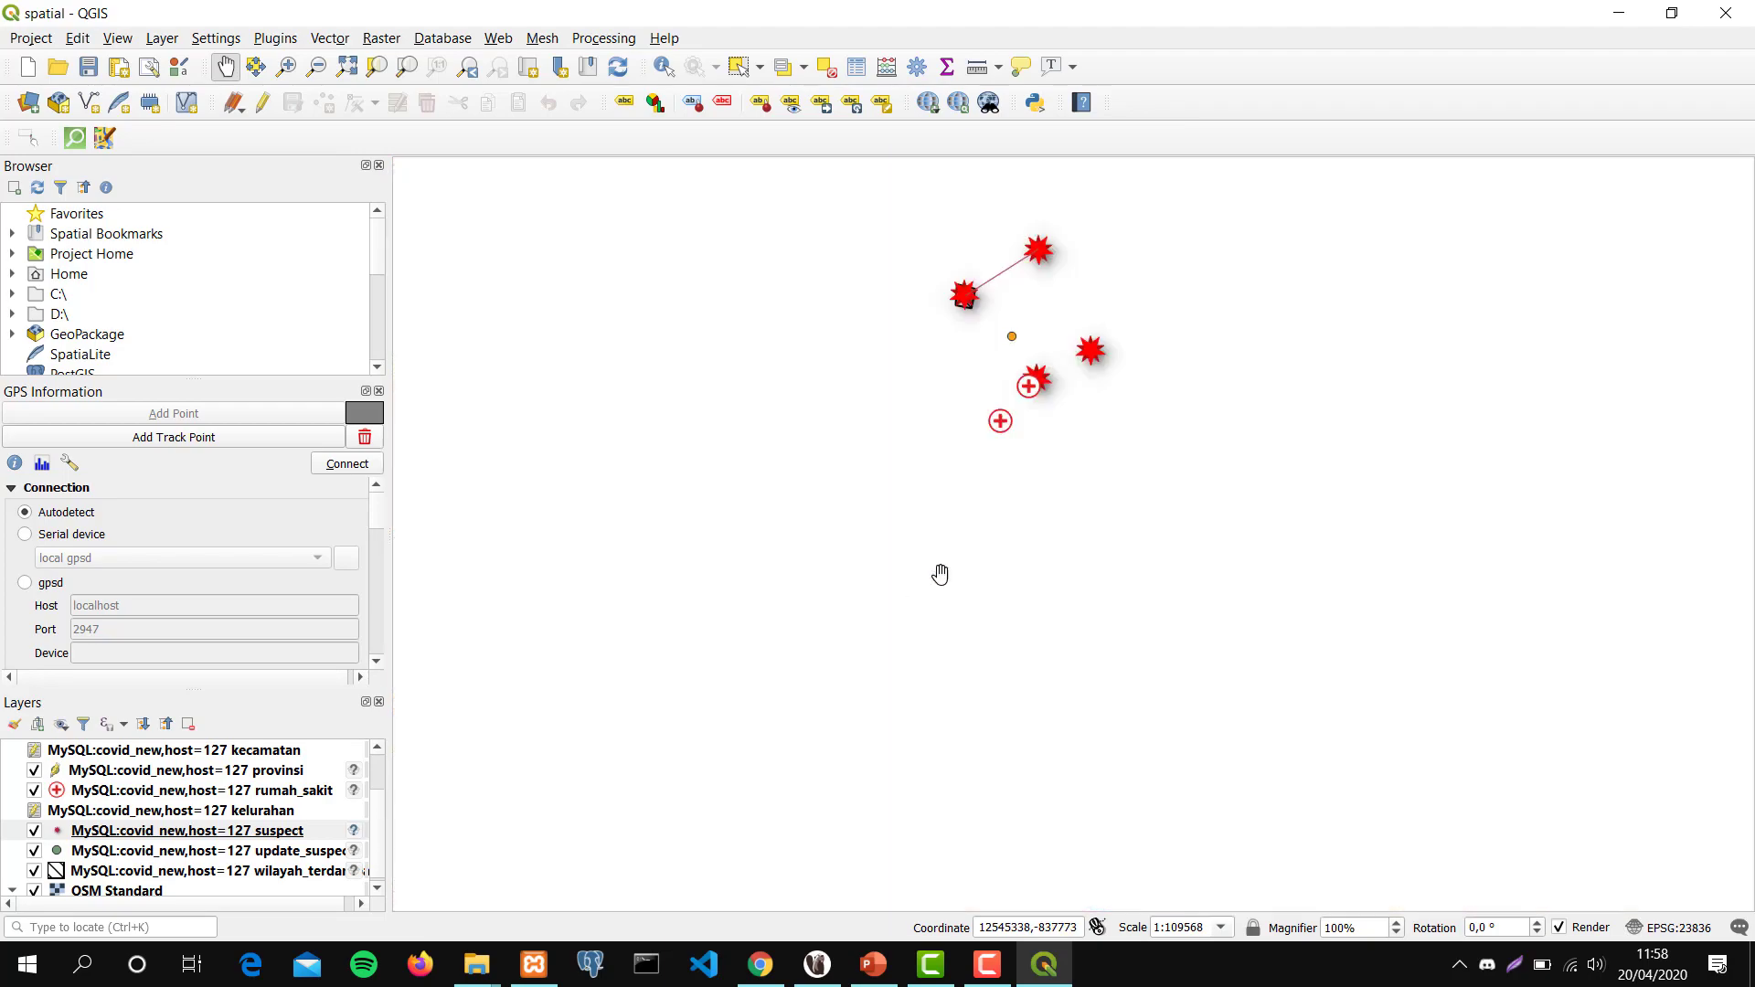
pyautogui.moveTo(1065, 290); pyautogui.dragTo(1063, 394)
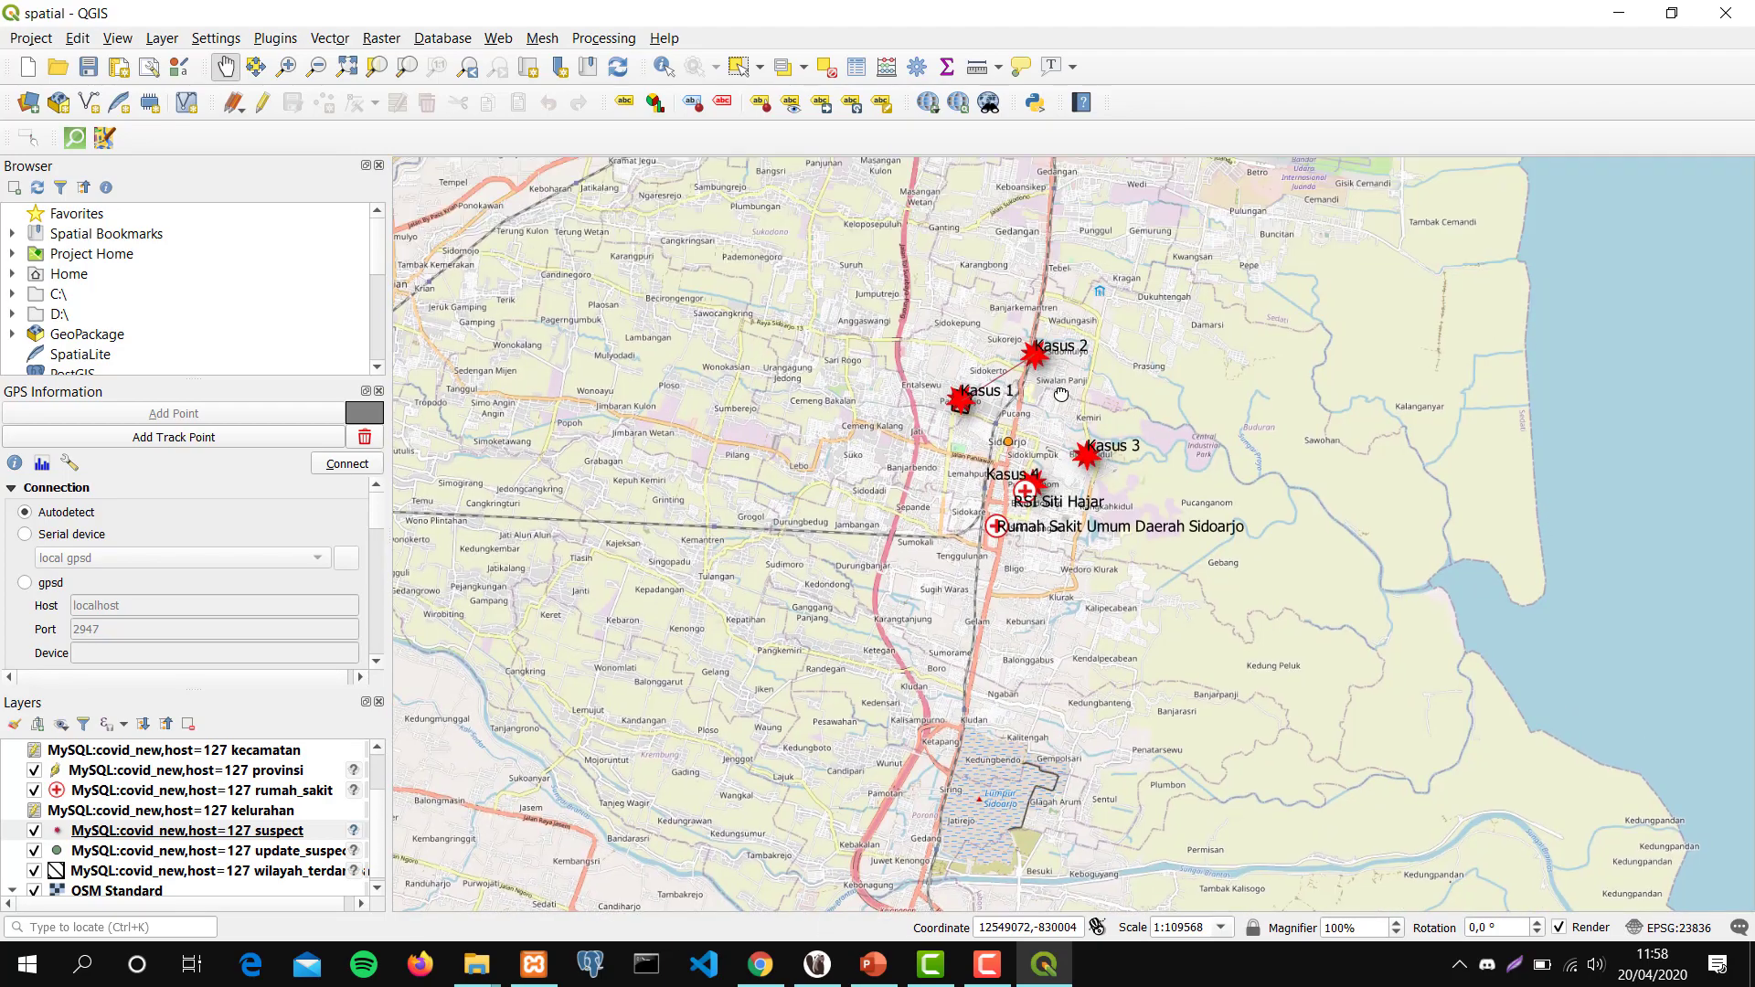
pyautogui.scroll(3, 1062, 393)
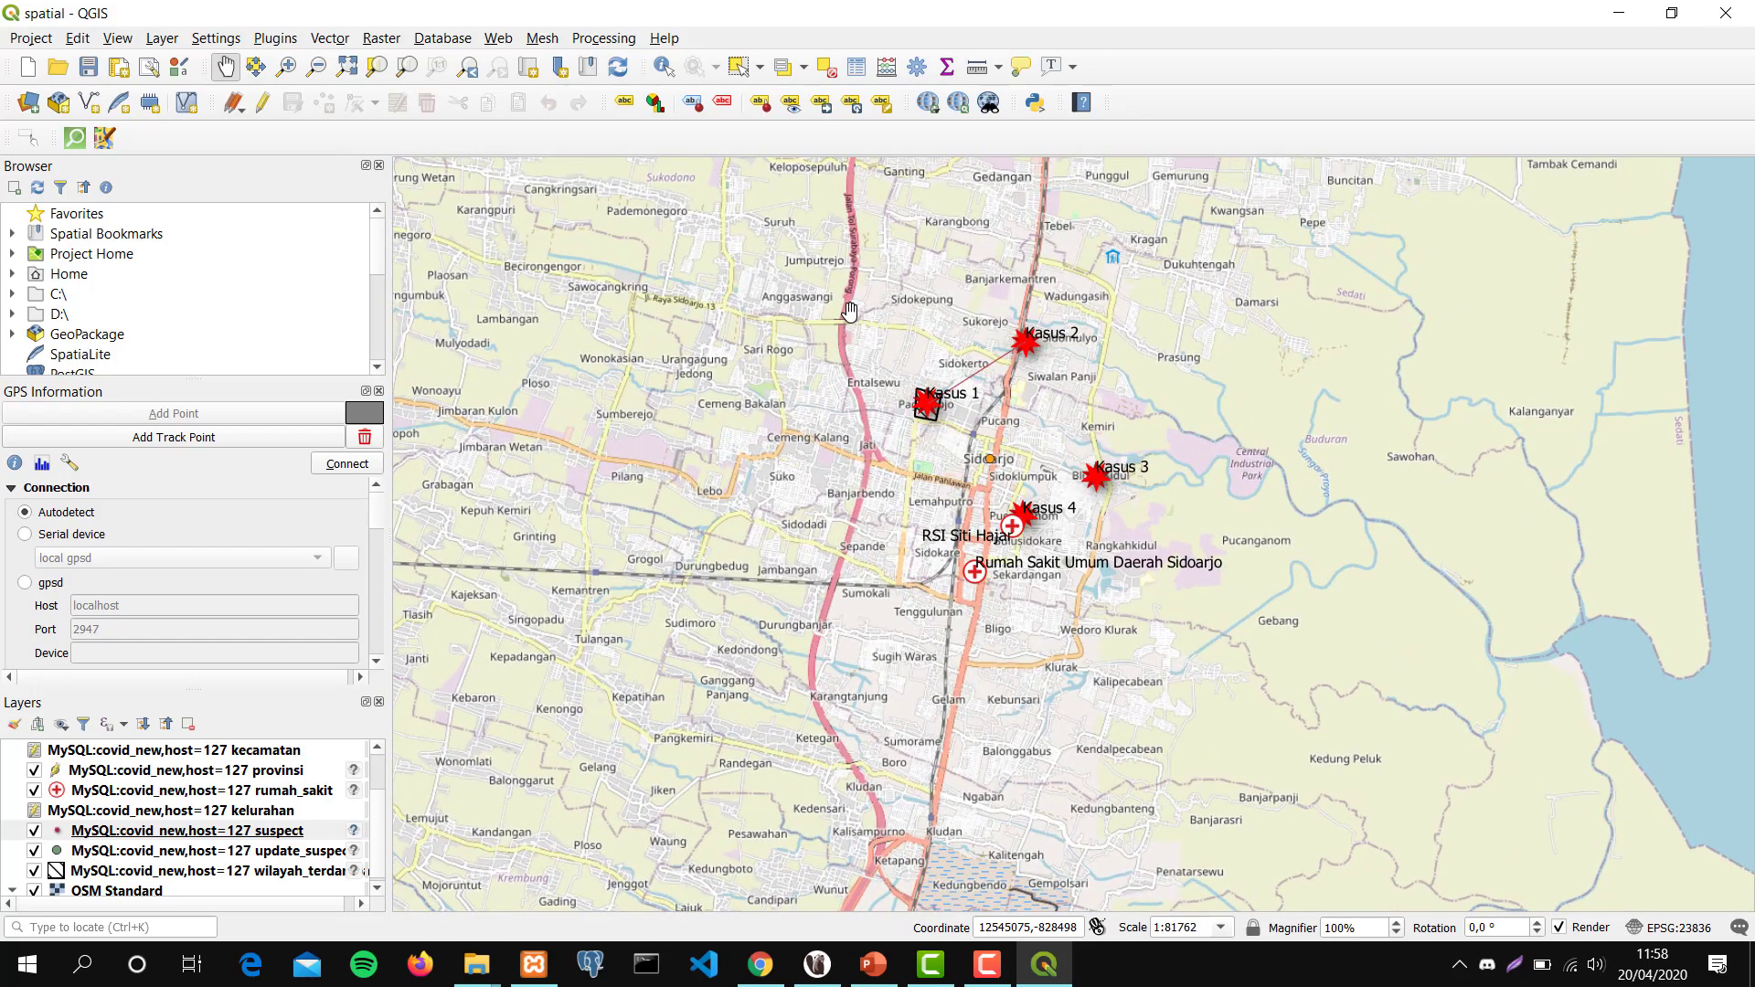
pyautogui.moveTo(850, 314); pyautogui.dragTo(800, 522)
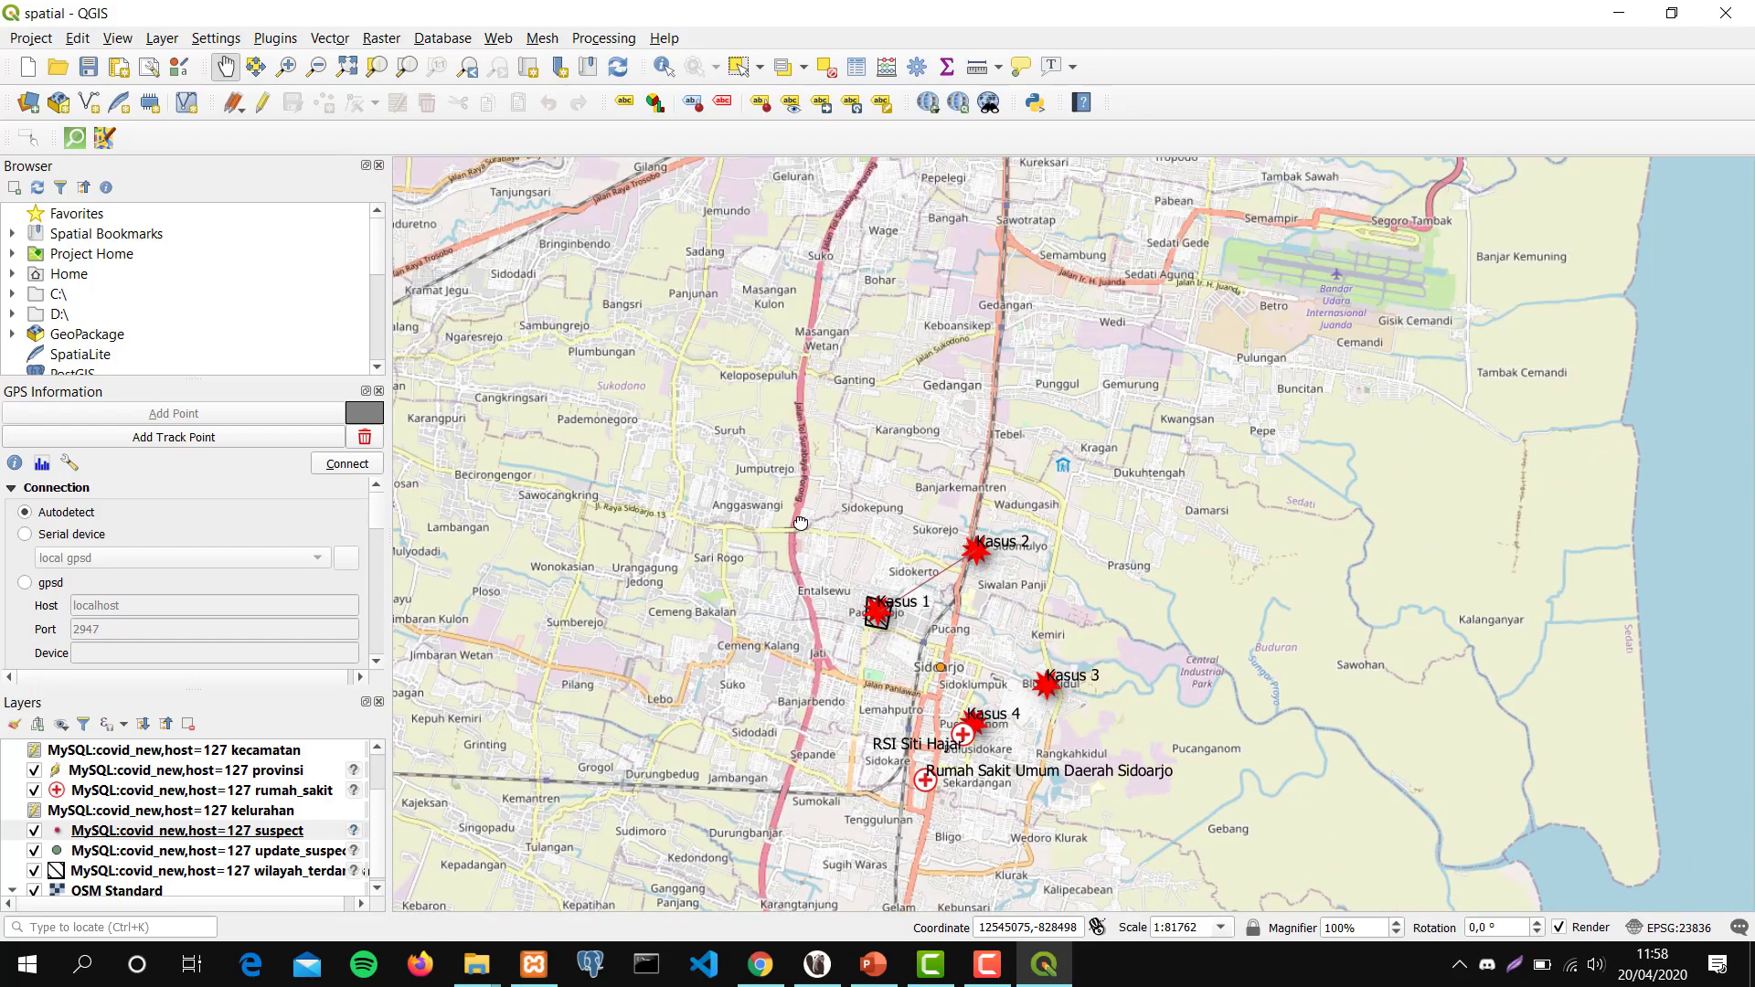
pyautogui.moveTo(905, 440); pyautogui.dragTo(911, 838)
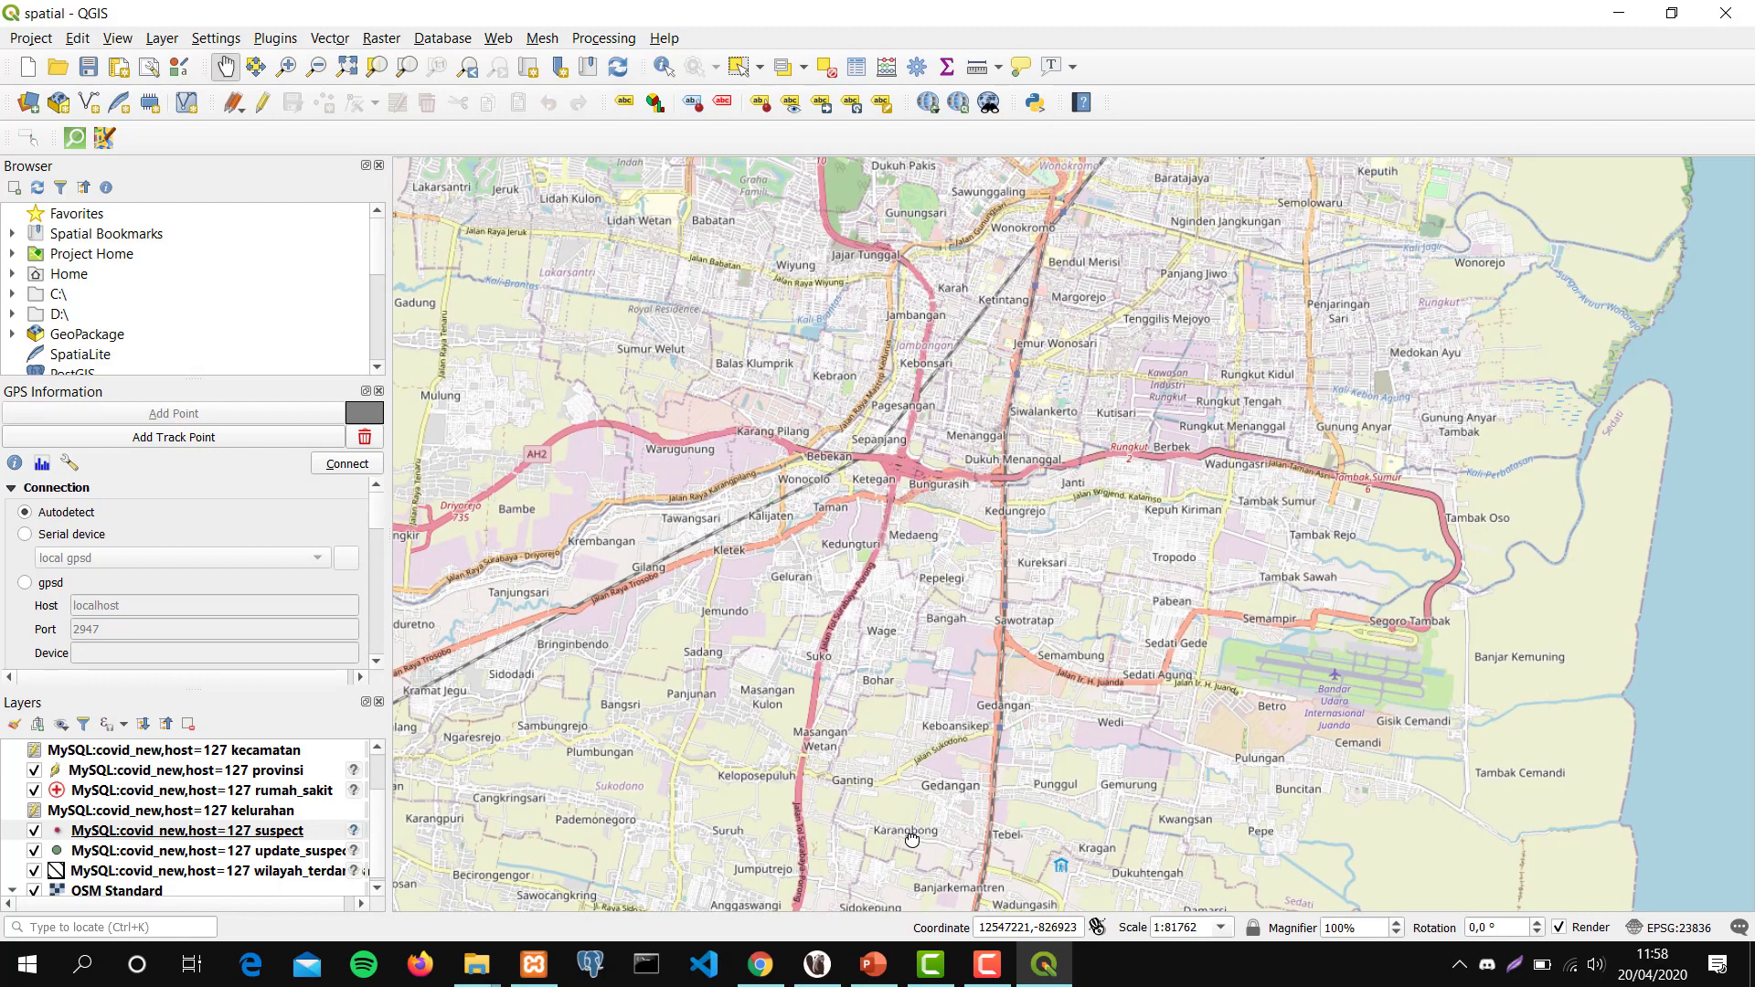
pyautogui.click(967, 981)
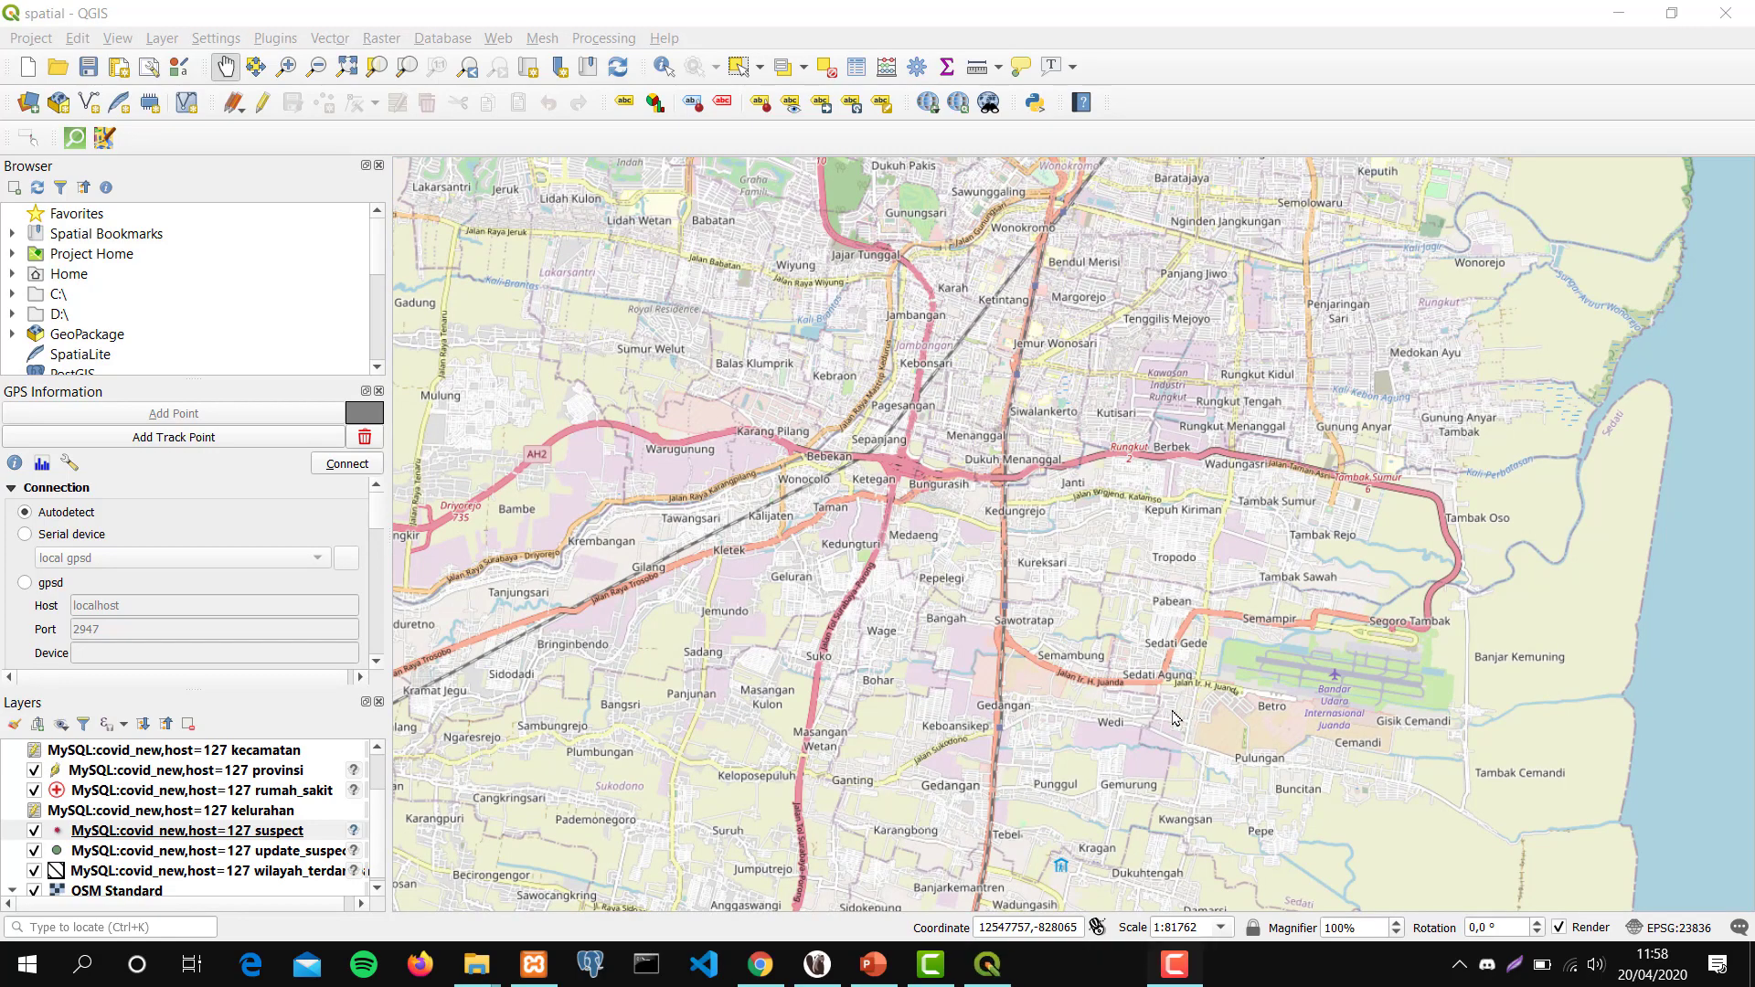
pyautogui.moveTo(990, 766); pyautogui.dragTo(958, 331)
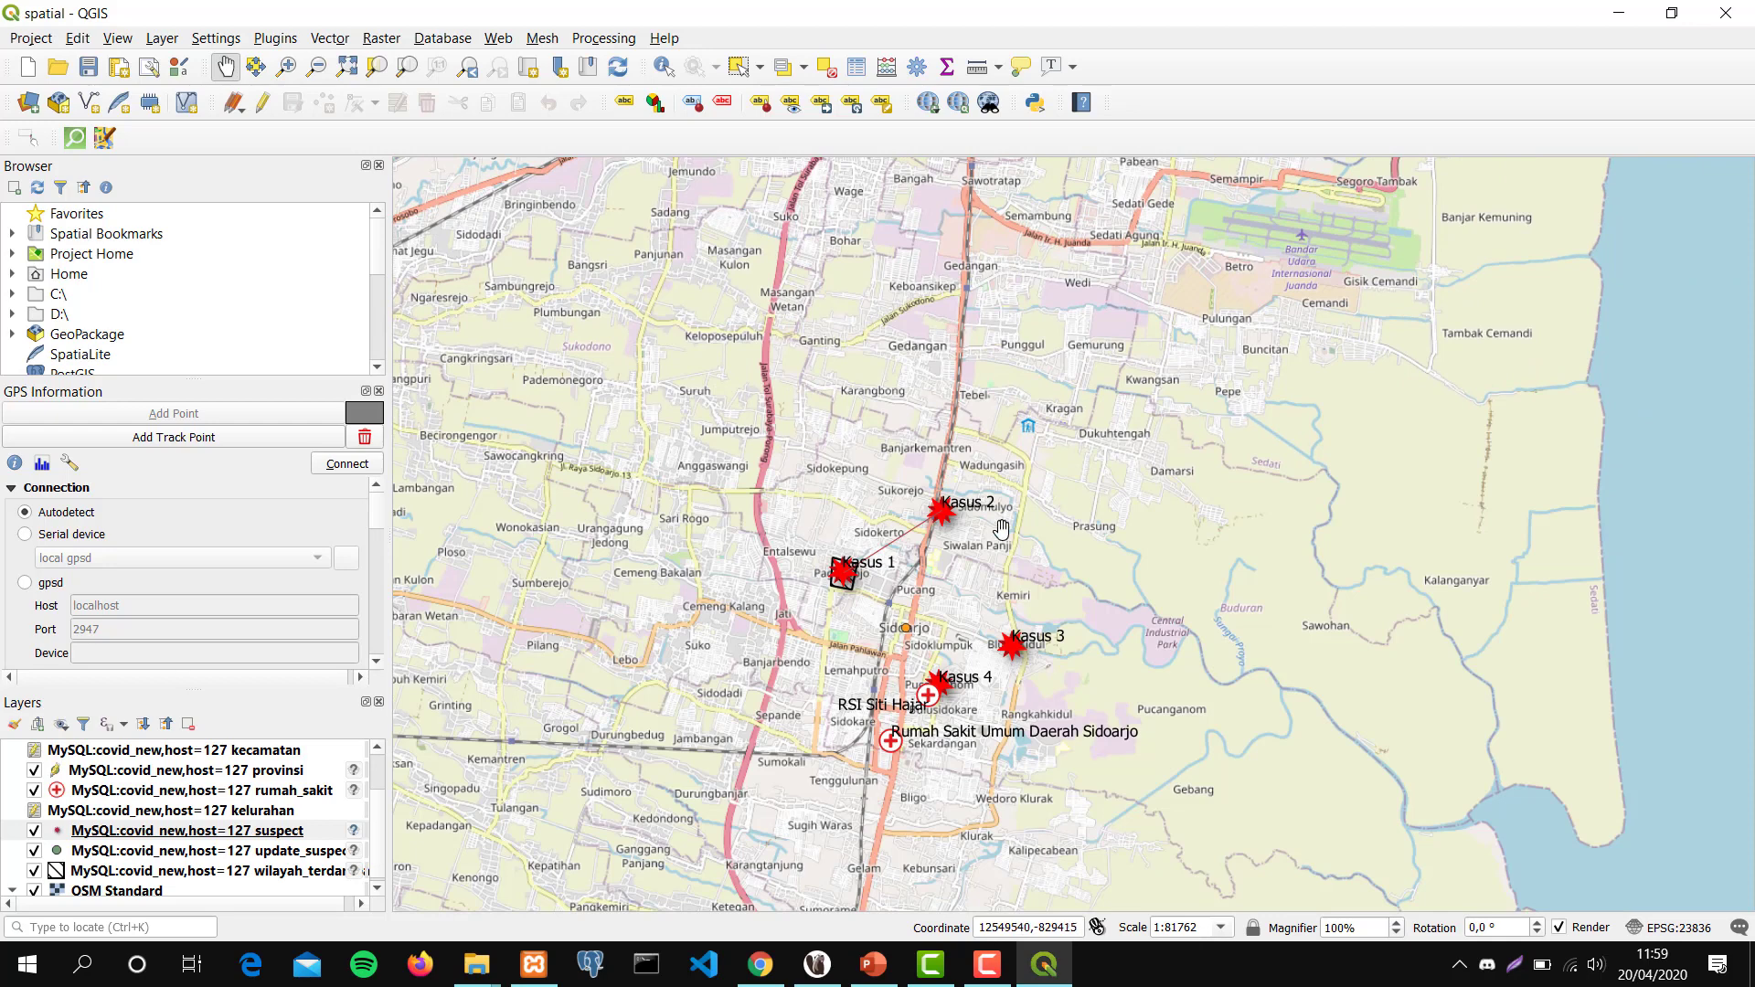
pyautogui.moveTo(1002, 528); pyautogui.dragTo(1010, 250)
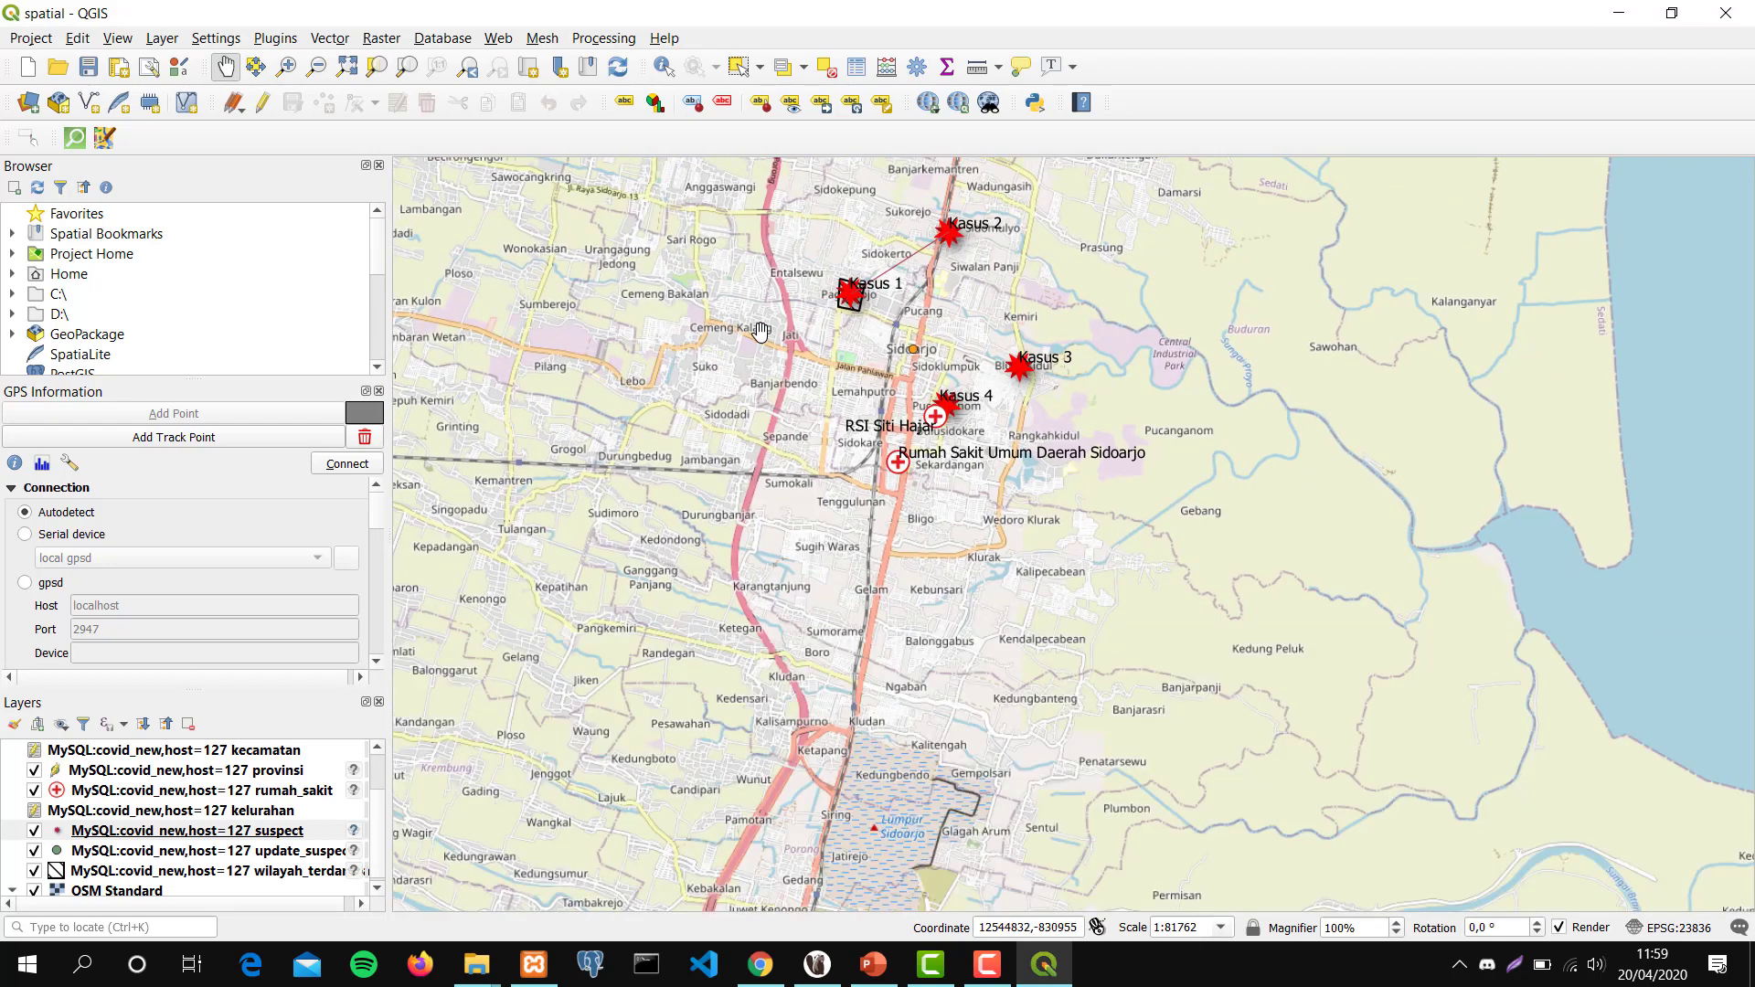
pyautogui.moveTo(760, 331); pyautogui.dragTo(889, 500)
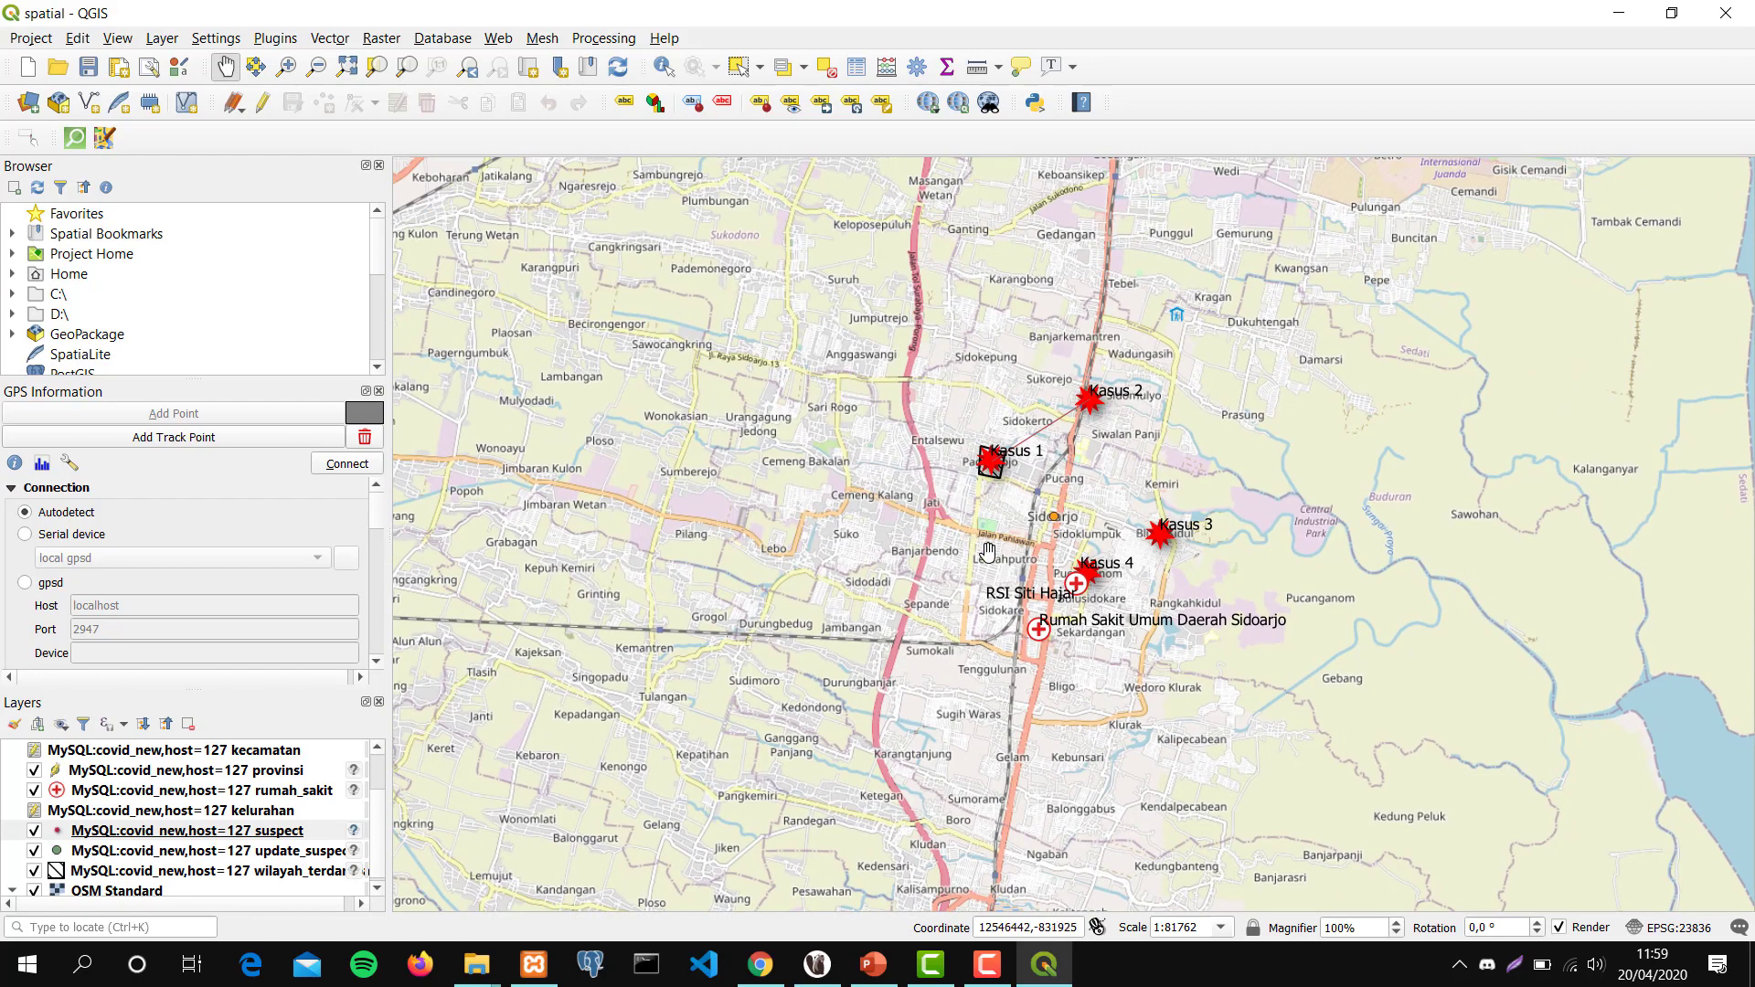
pyautogui.scroll(1, 988, 554)
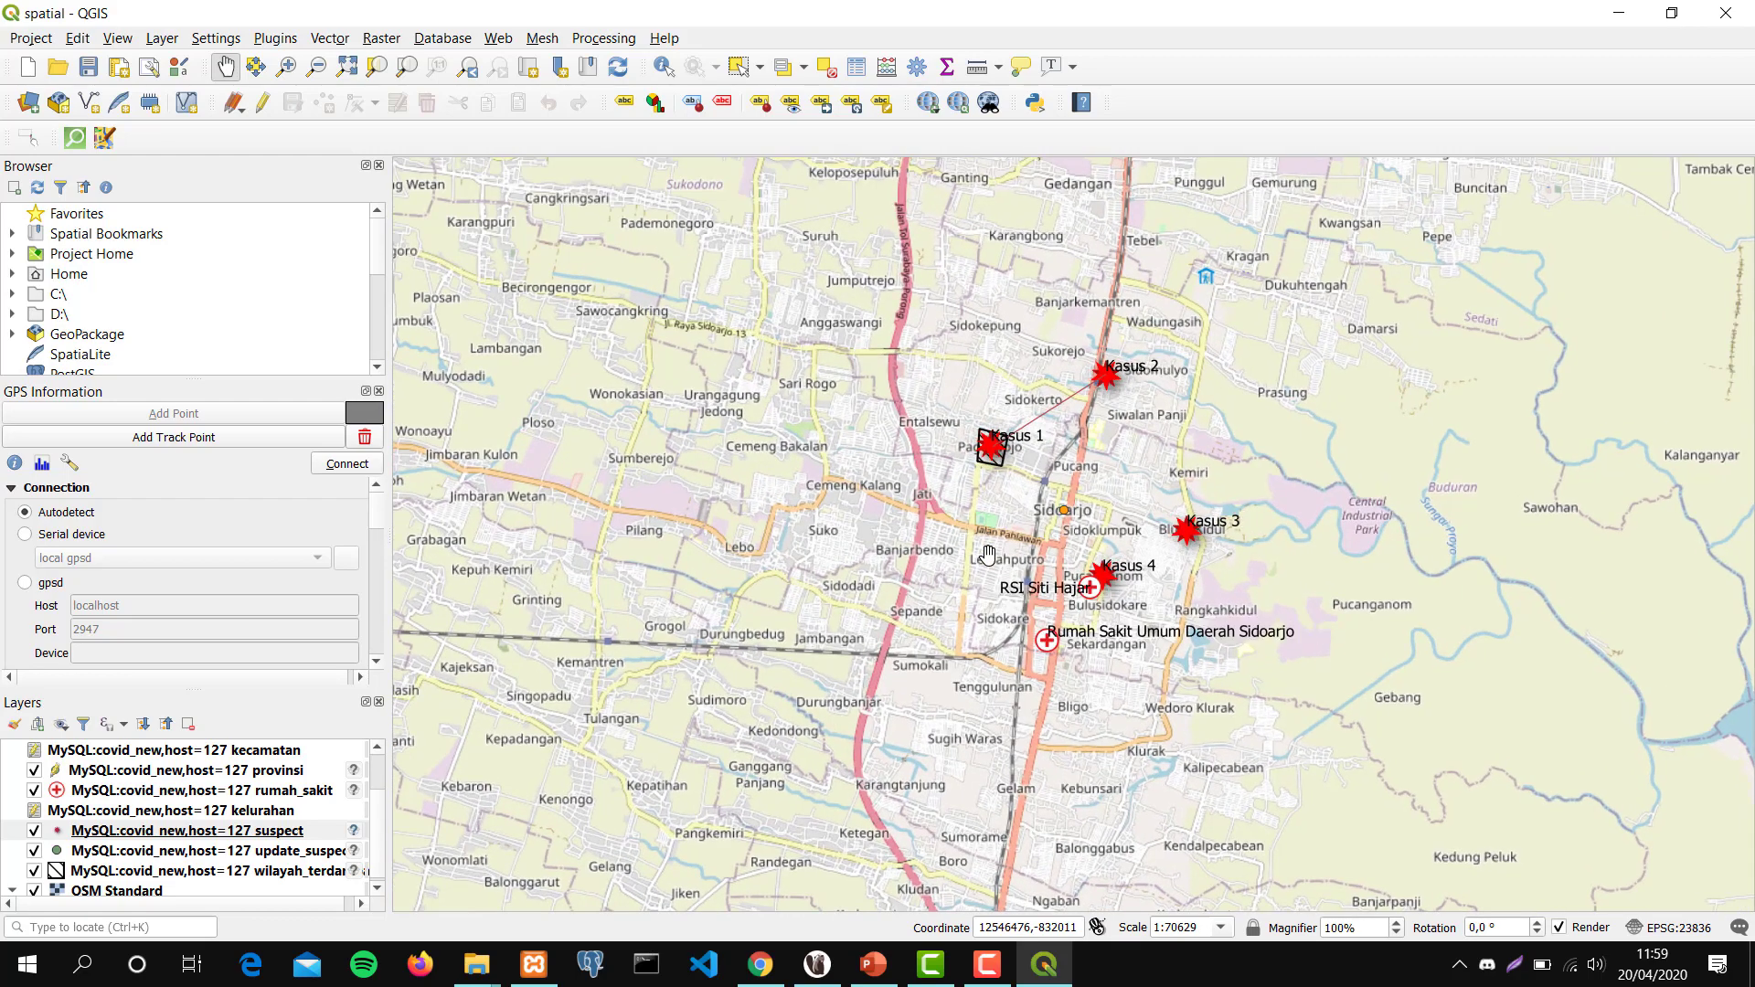
pyautogui.scroll(1, 988, 554)
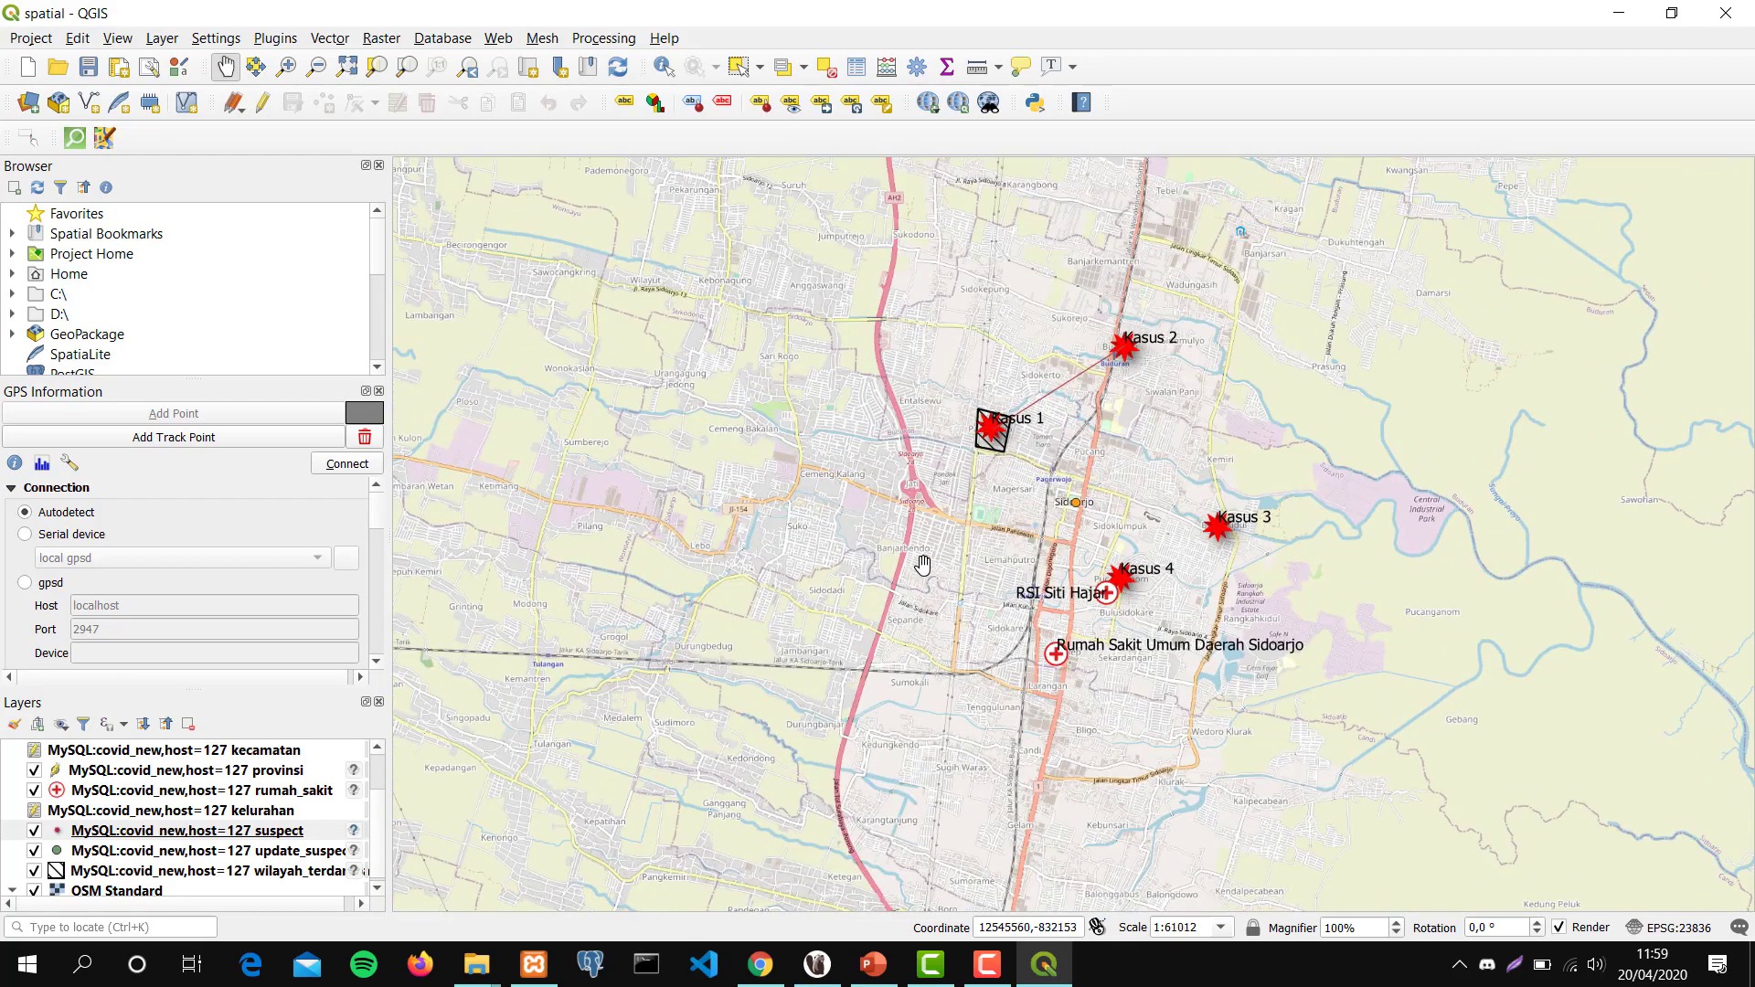
pyautogui.scroll(1, 923, 565)
pyautogui.scroll(1, 923, 564)
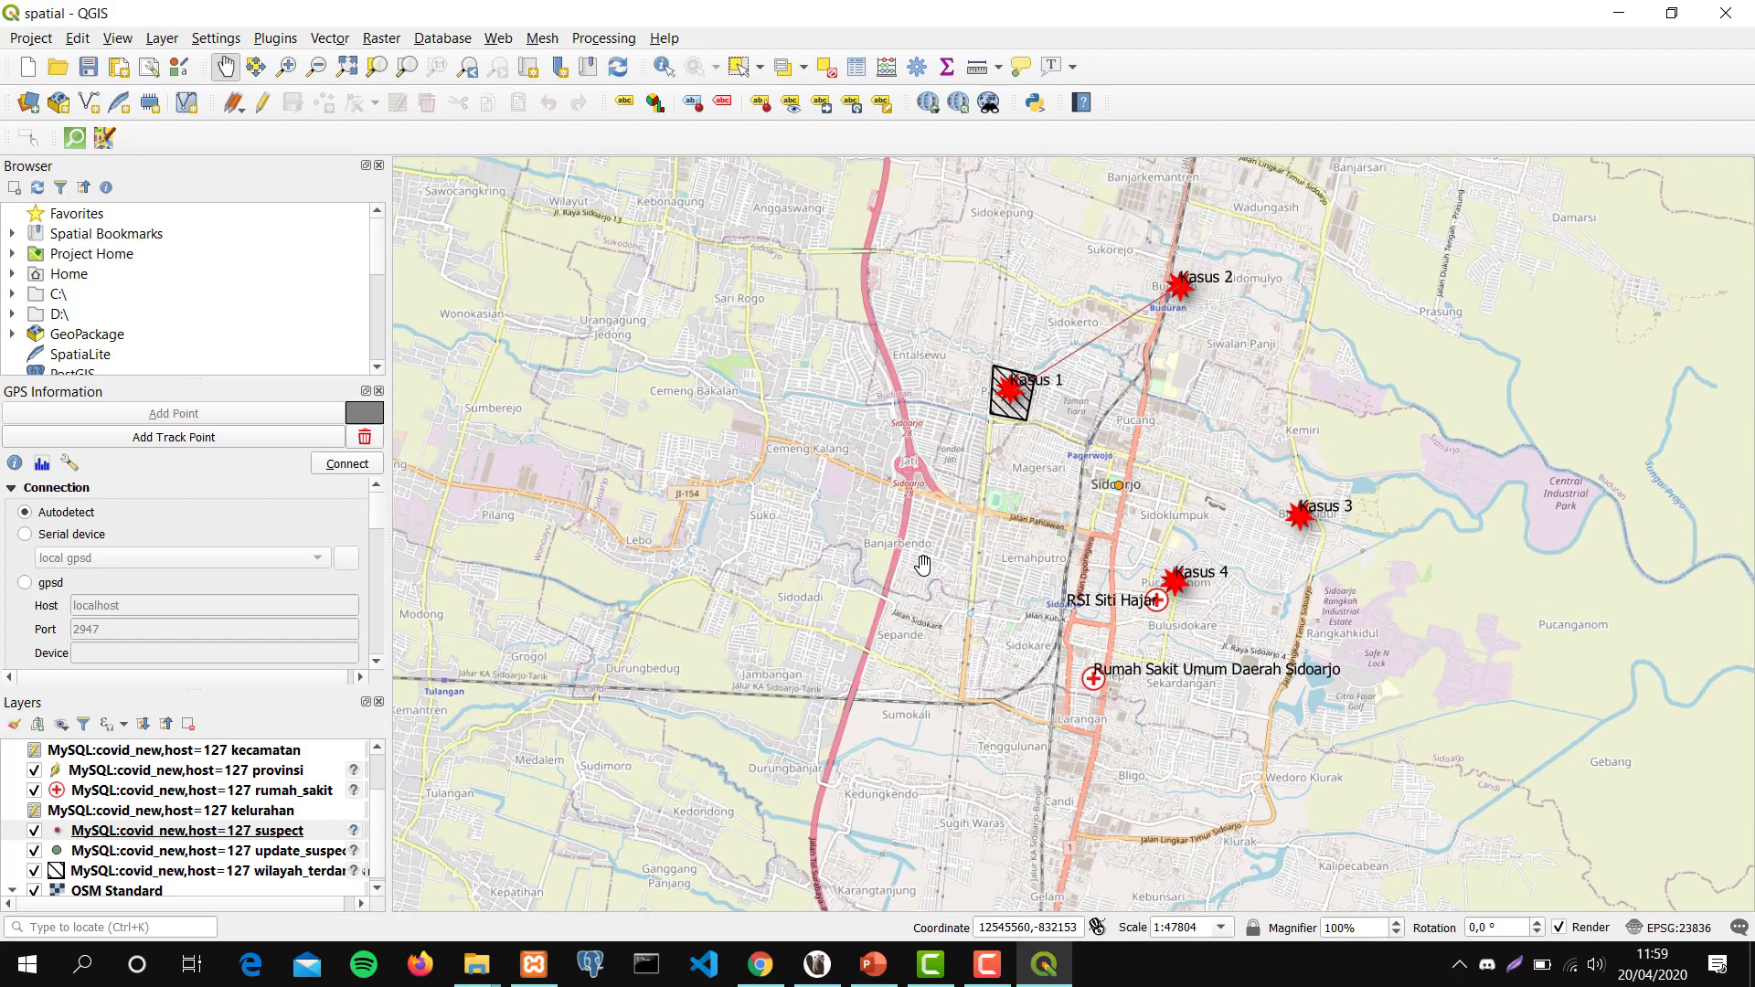
pyautogui.moveTo(943, 483); pyautogui.dragTo(883, 521)
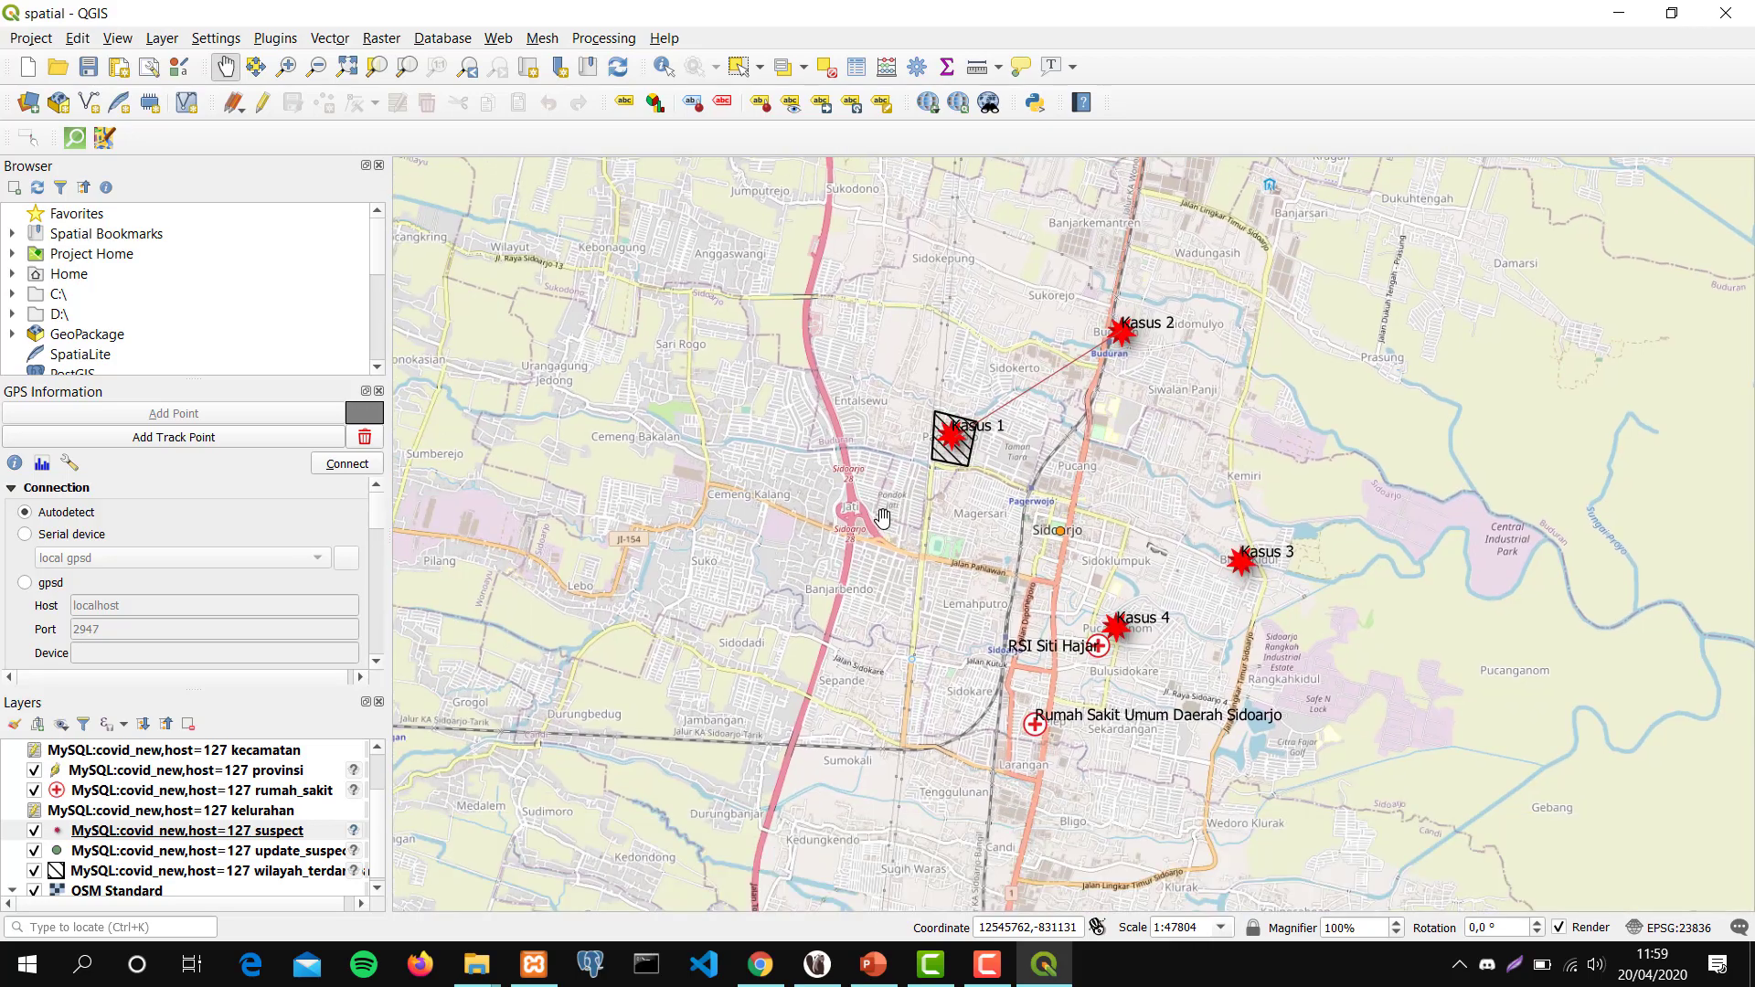
pyautogui.scroll(2, 883, 521)
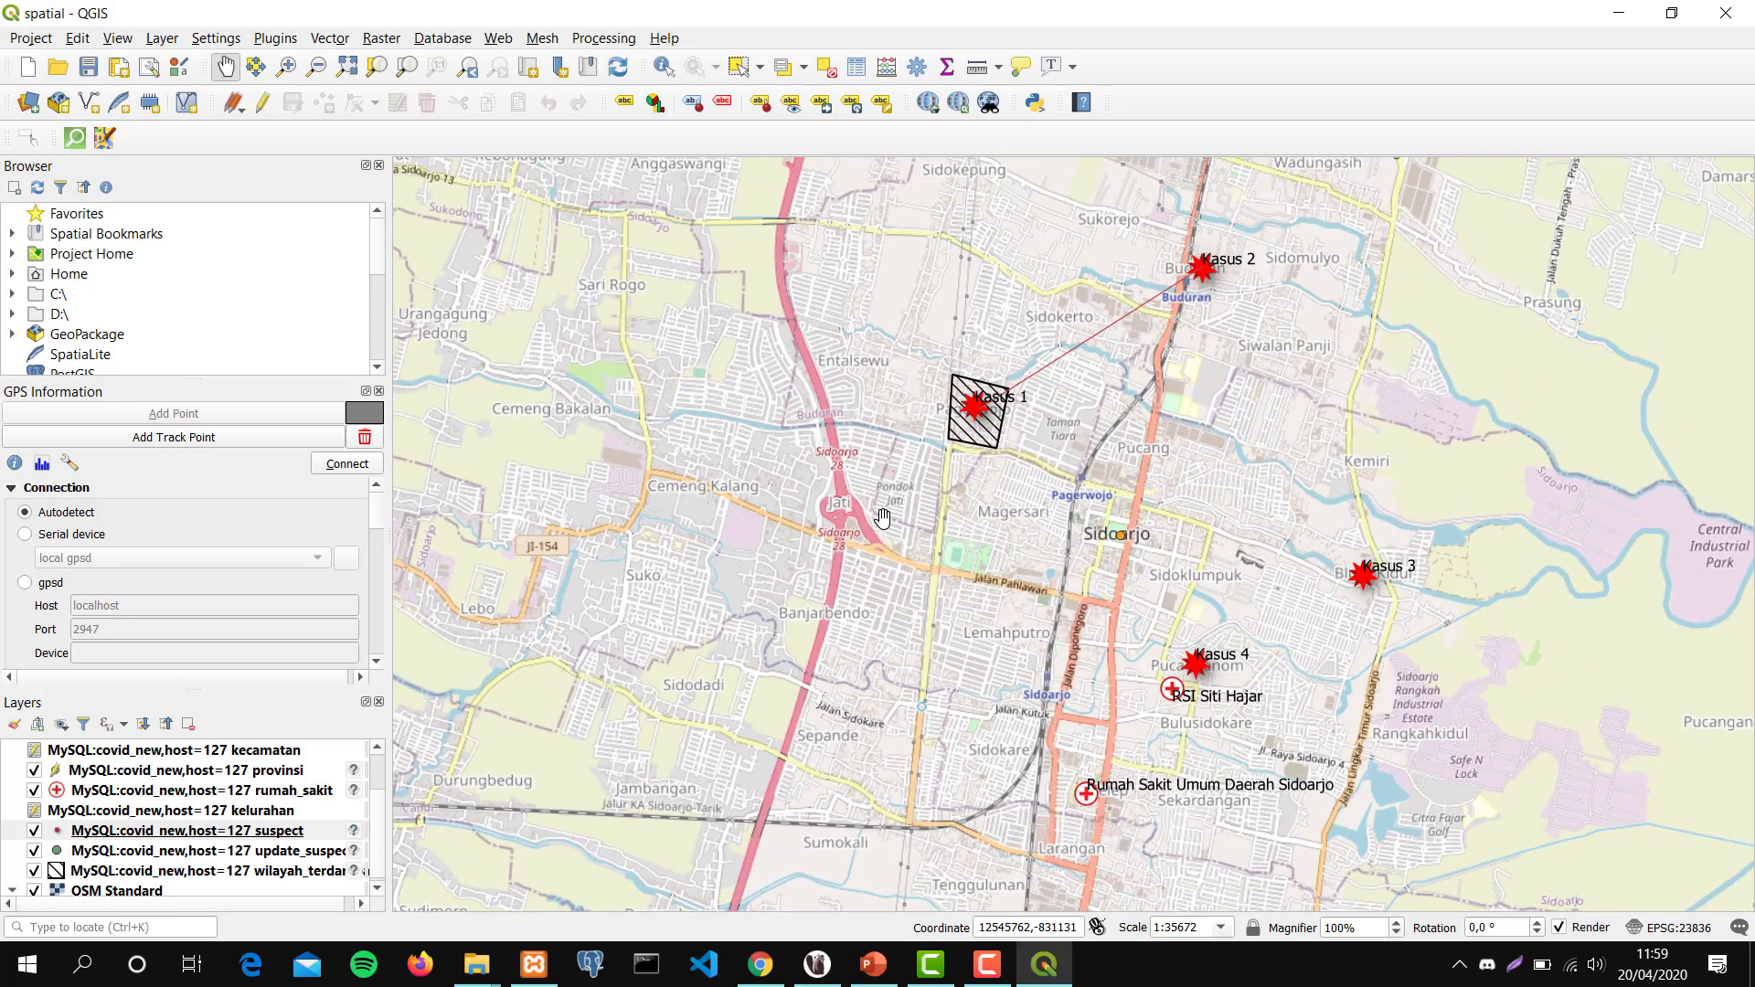
pyautogui.scroll(1, 882, 518)
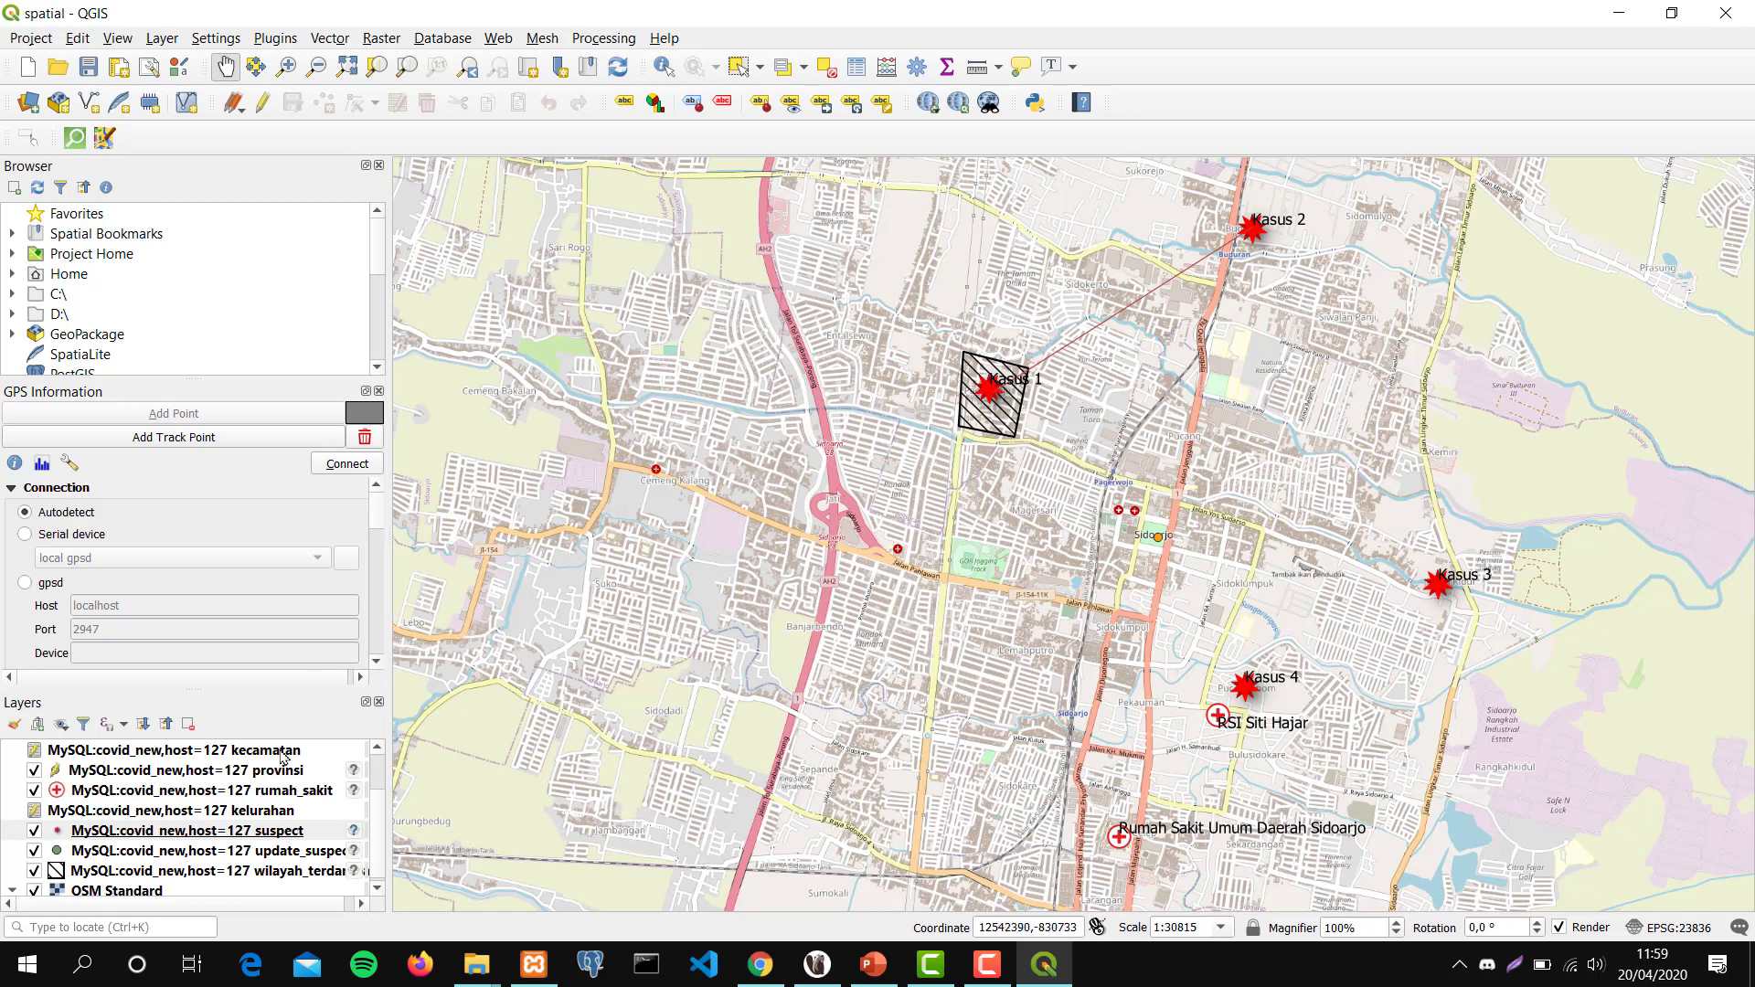
pyautogui.click(217, 832)
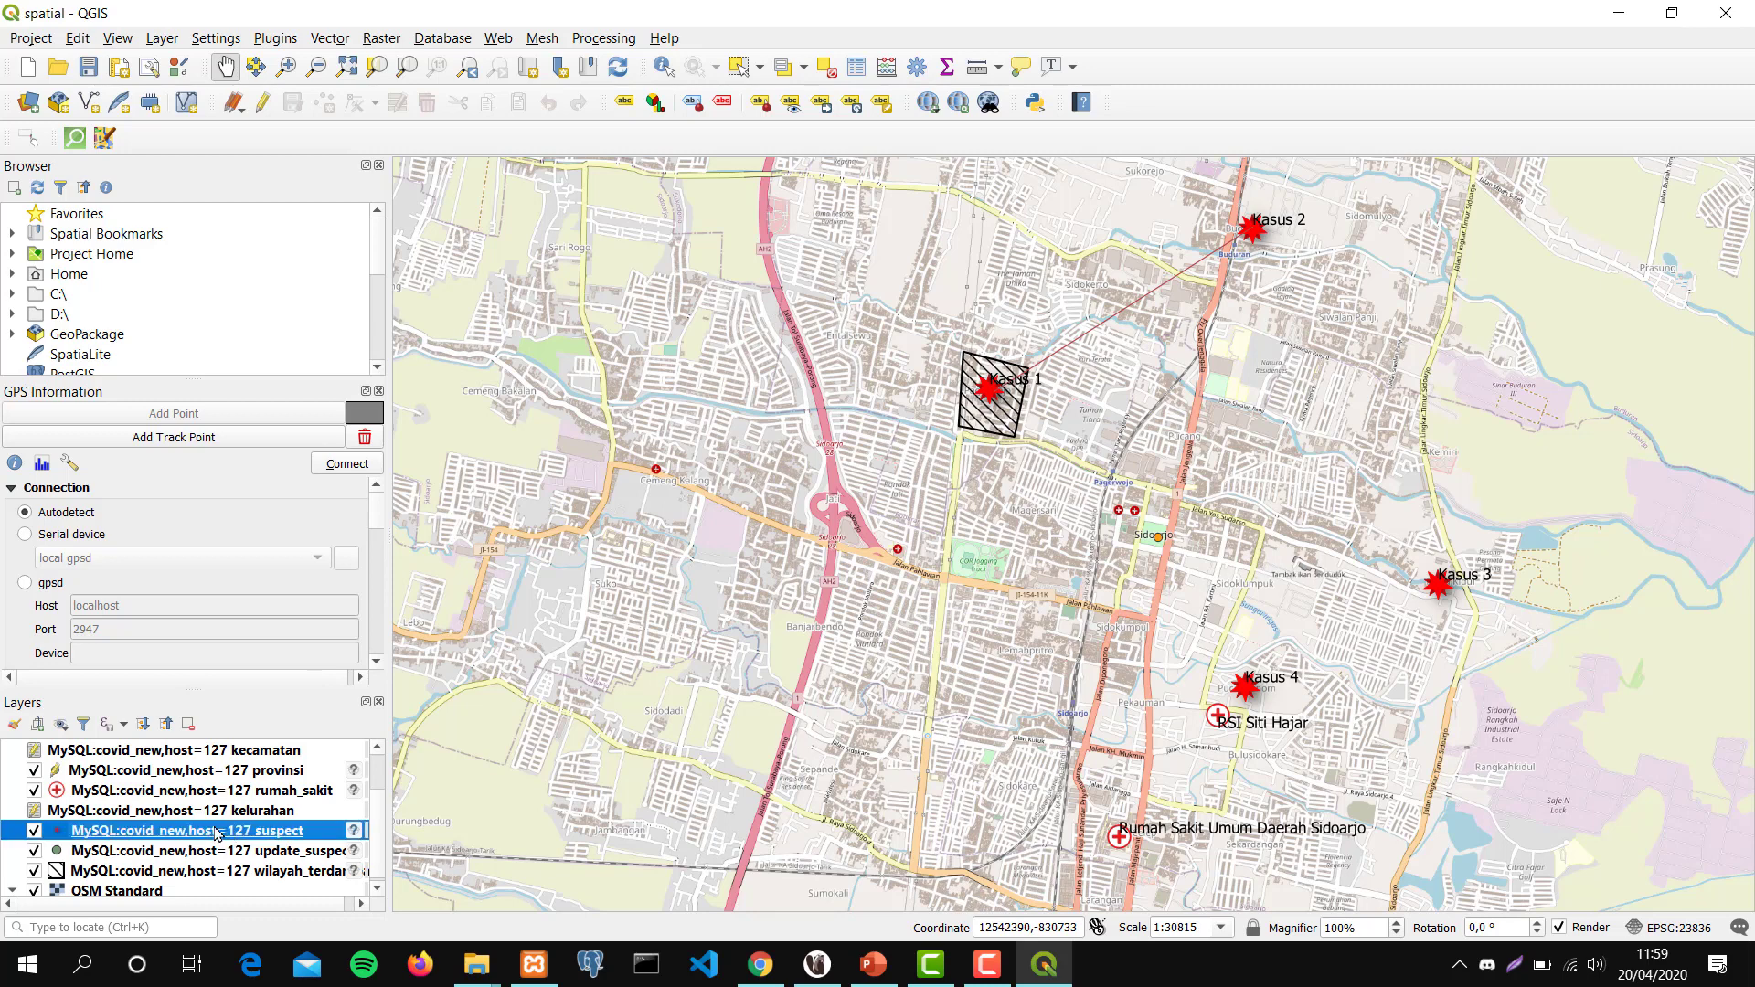
pyautogui.click(264, 103)
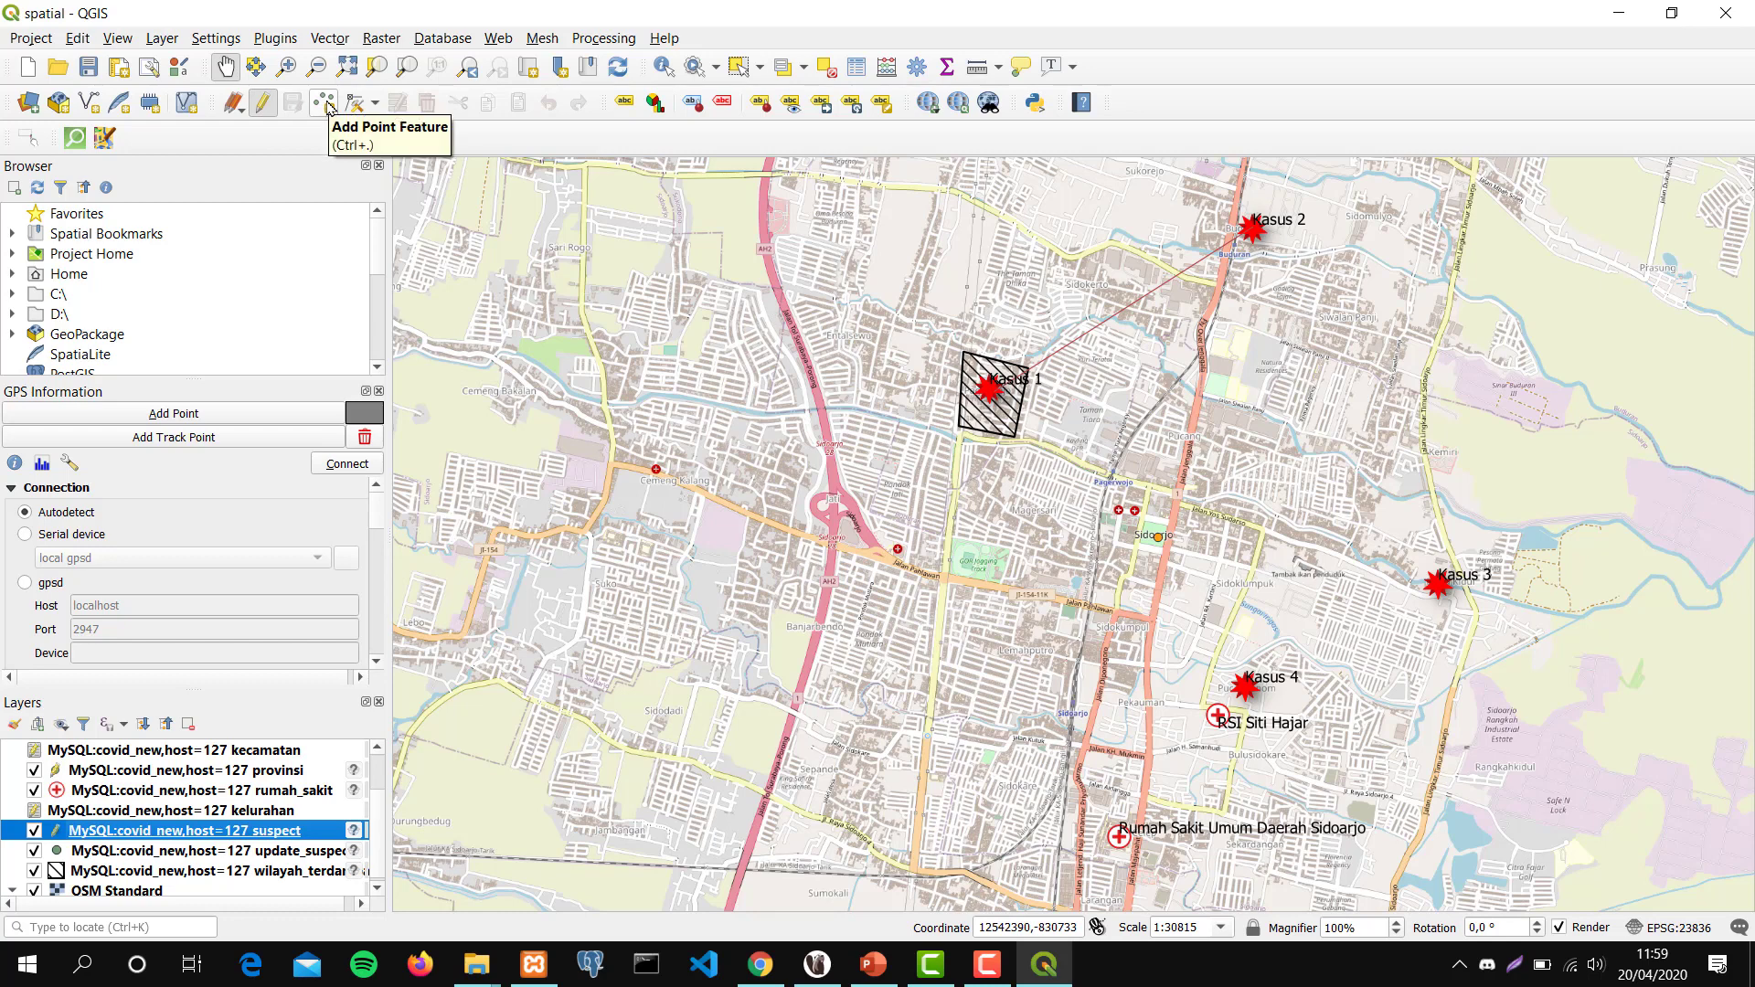
pyautogui.click(266, 105)
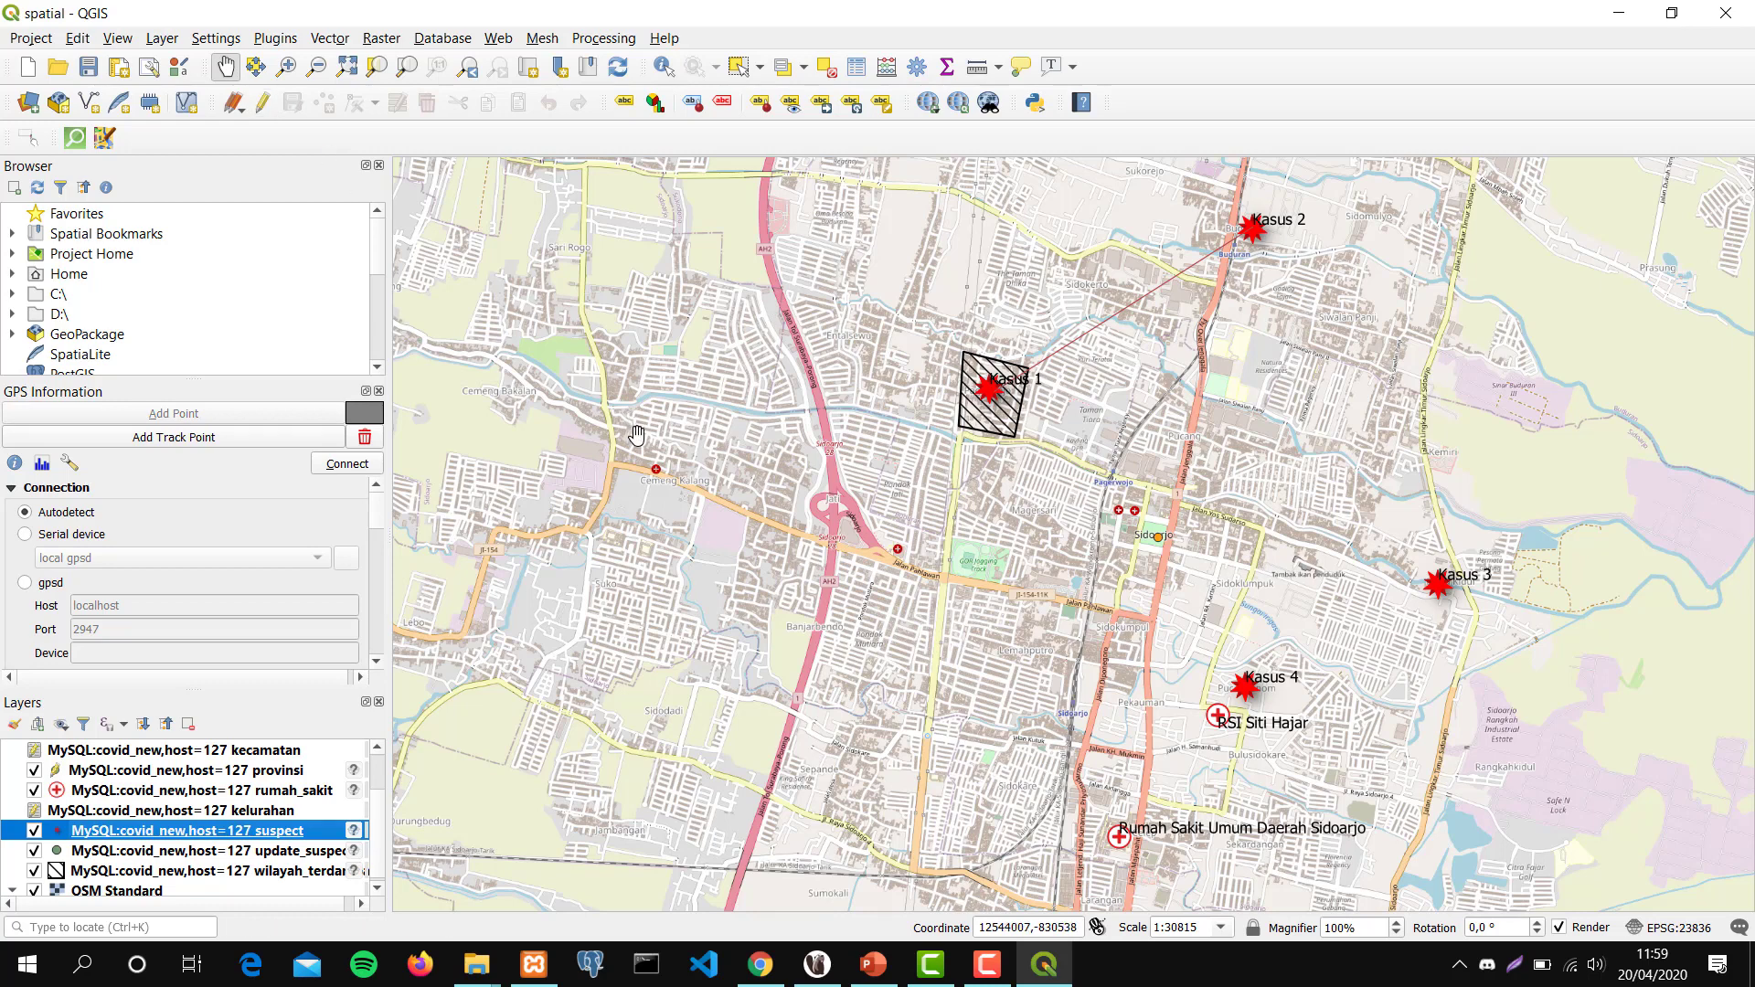
pyautogui.moveTo(885, 514); pyautogui.dragTo(884, 487)
pyautogui.moveTo(1265, 654); pyautogui.dragTo(1175, 443)
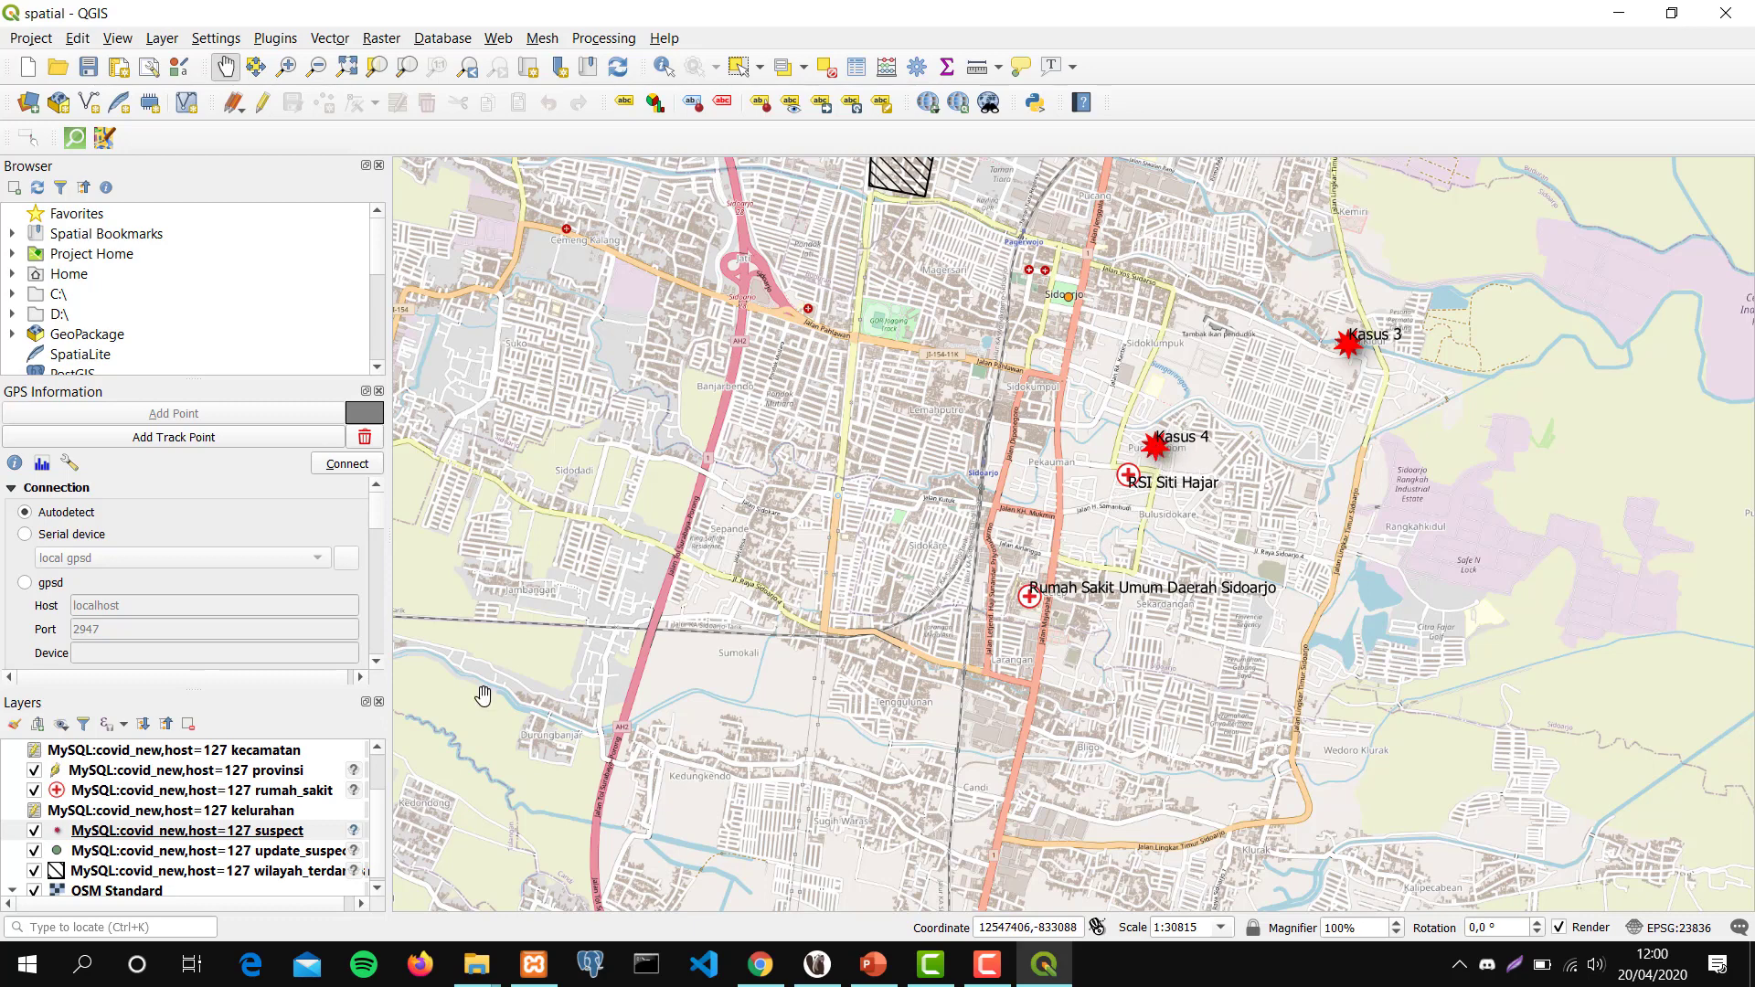
# Place a rumah_sakit point at Rumah Sakit Umum Daerah Sidoarjo, enter RSUD Sidoarjo as nama_rmhsakit, and cancel the form.
pyautogui.click(256, 792)
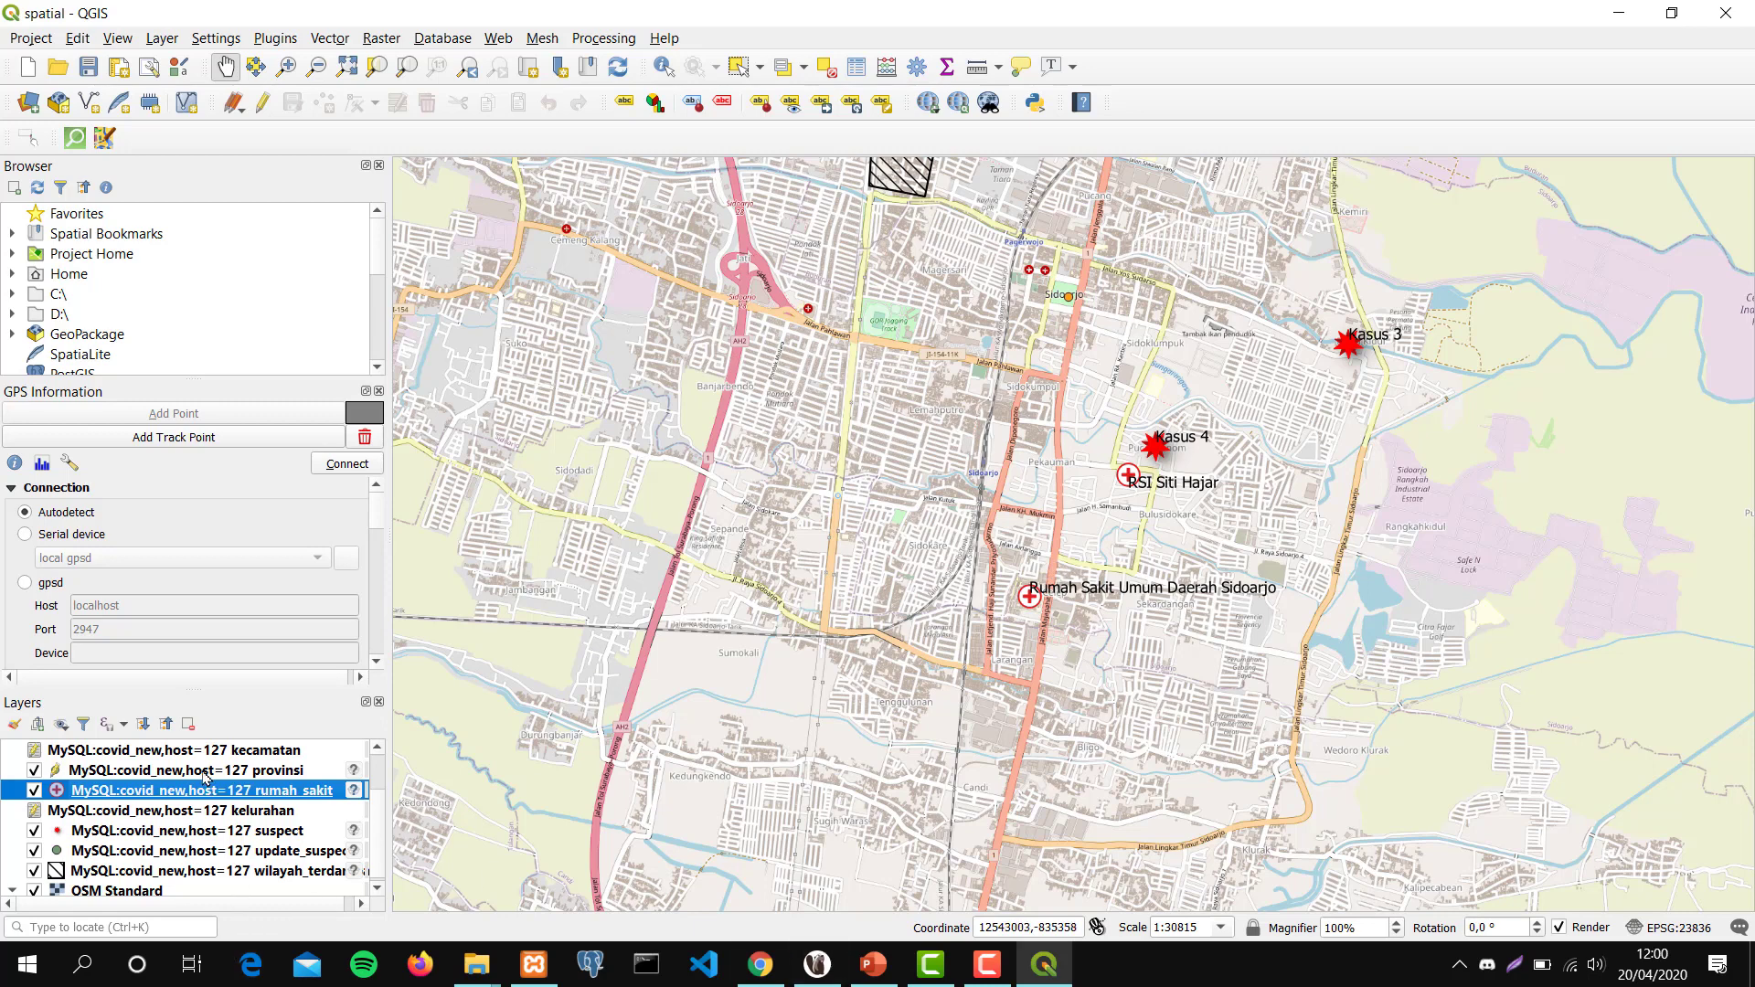
pyautogui.click(265, 107)
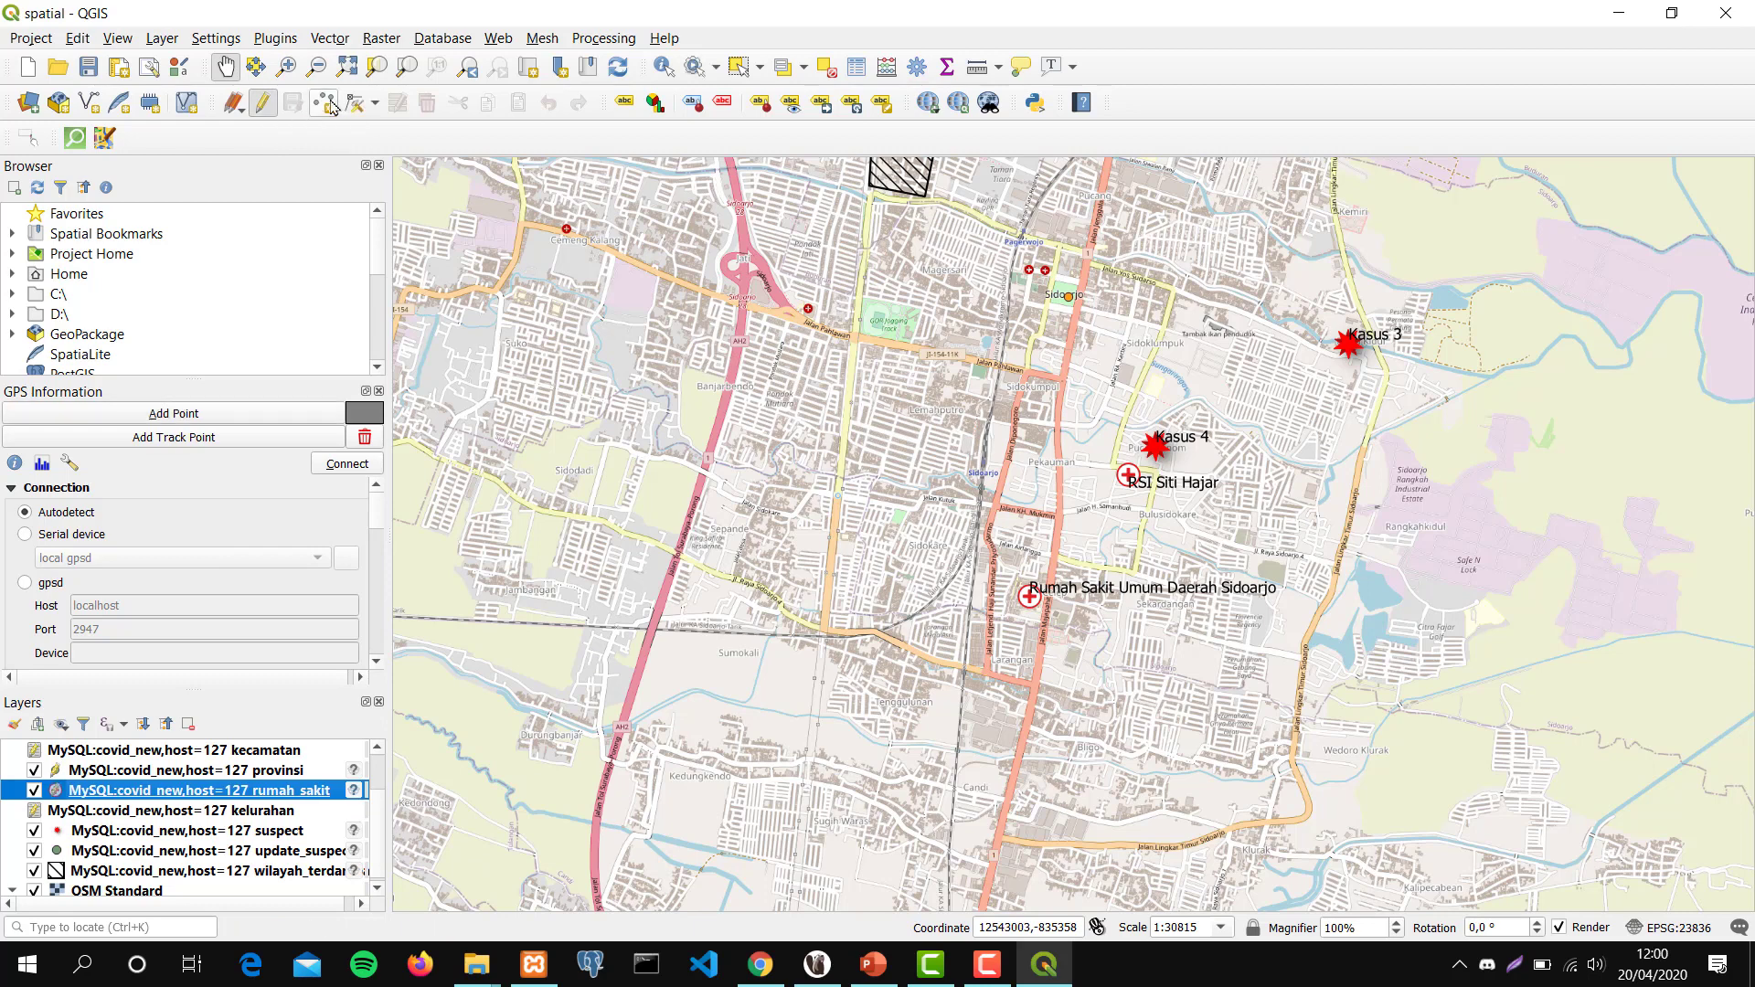
pyautogui.click(329, 103)
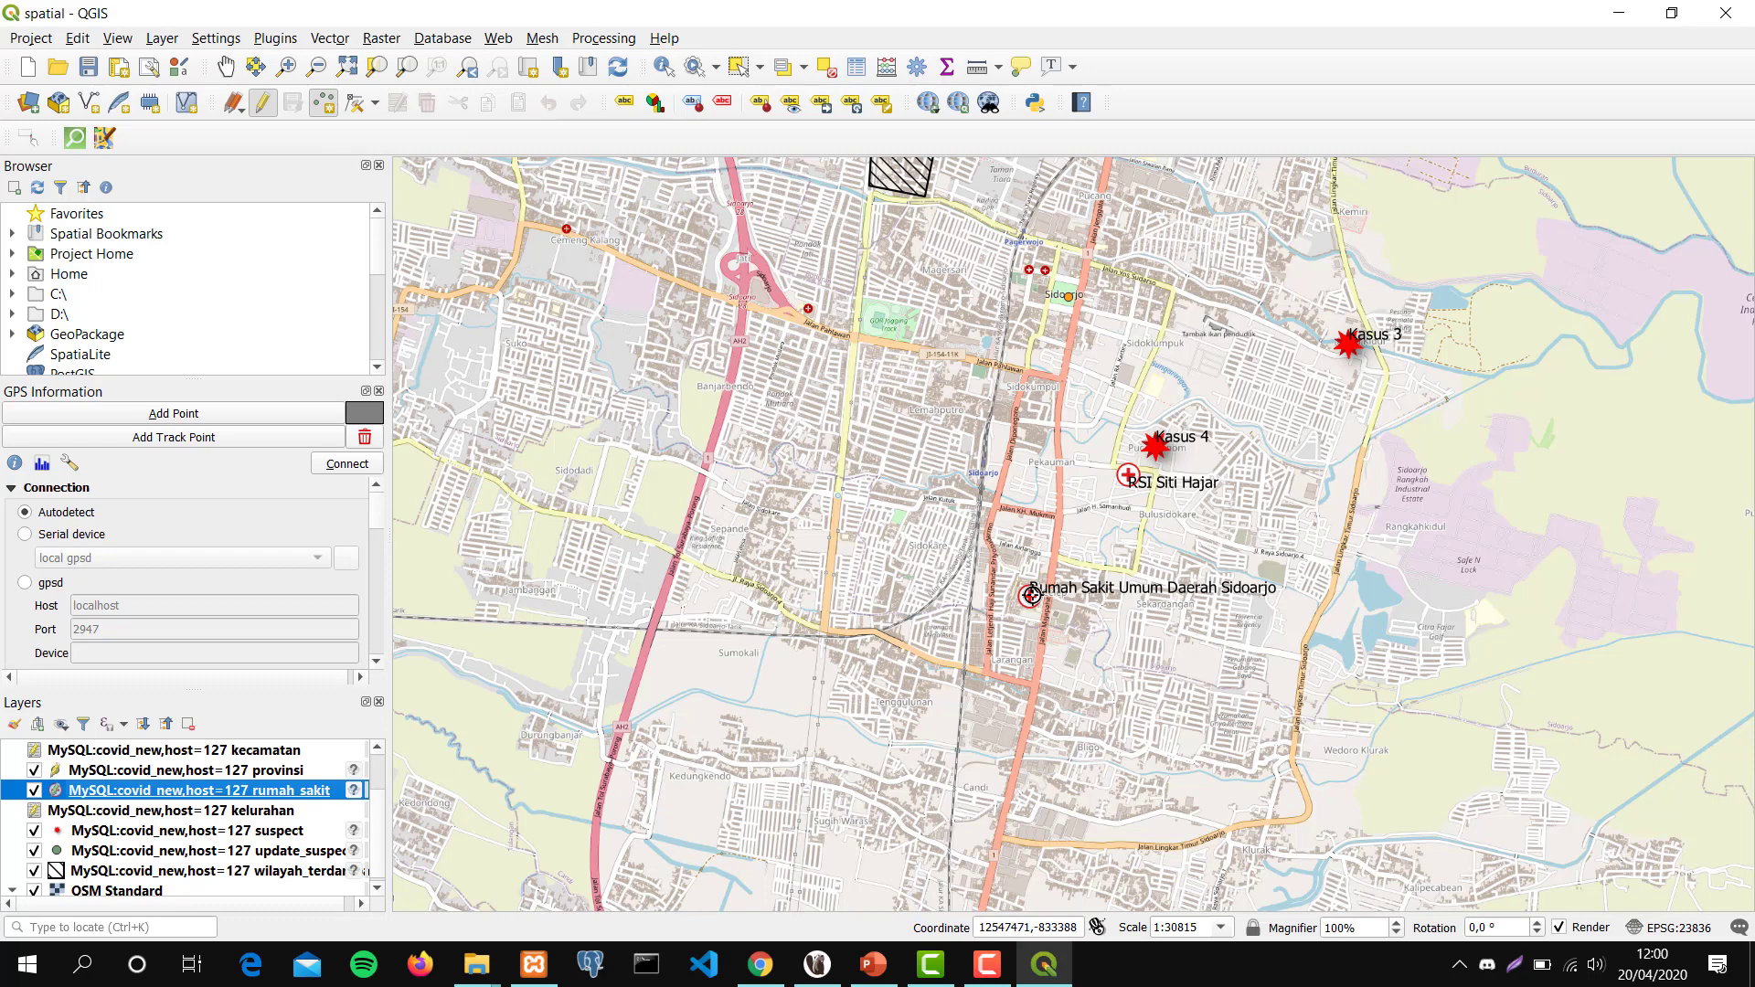
pyautogui.click(1031, 596)
pyautogui.click(1095, 428)
pyautogui.doubleClick(1095, 428)
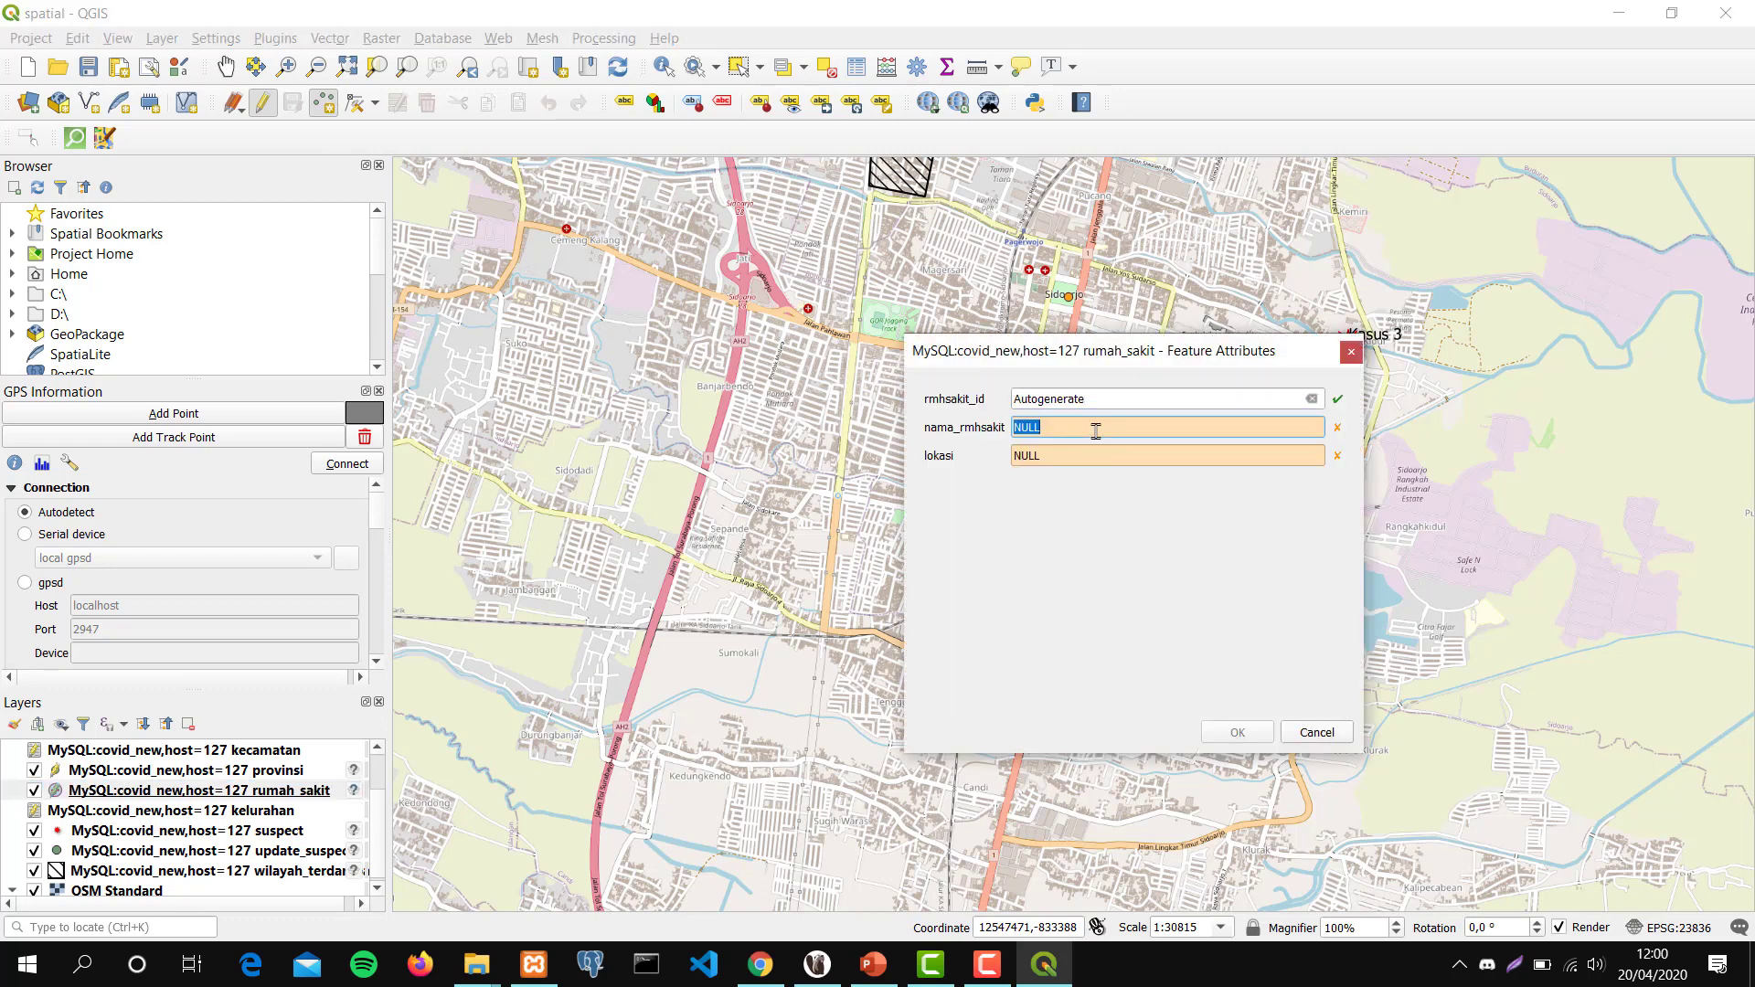
pyautogui.write('RSUD S')
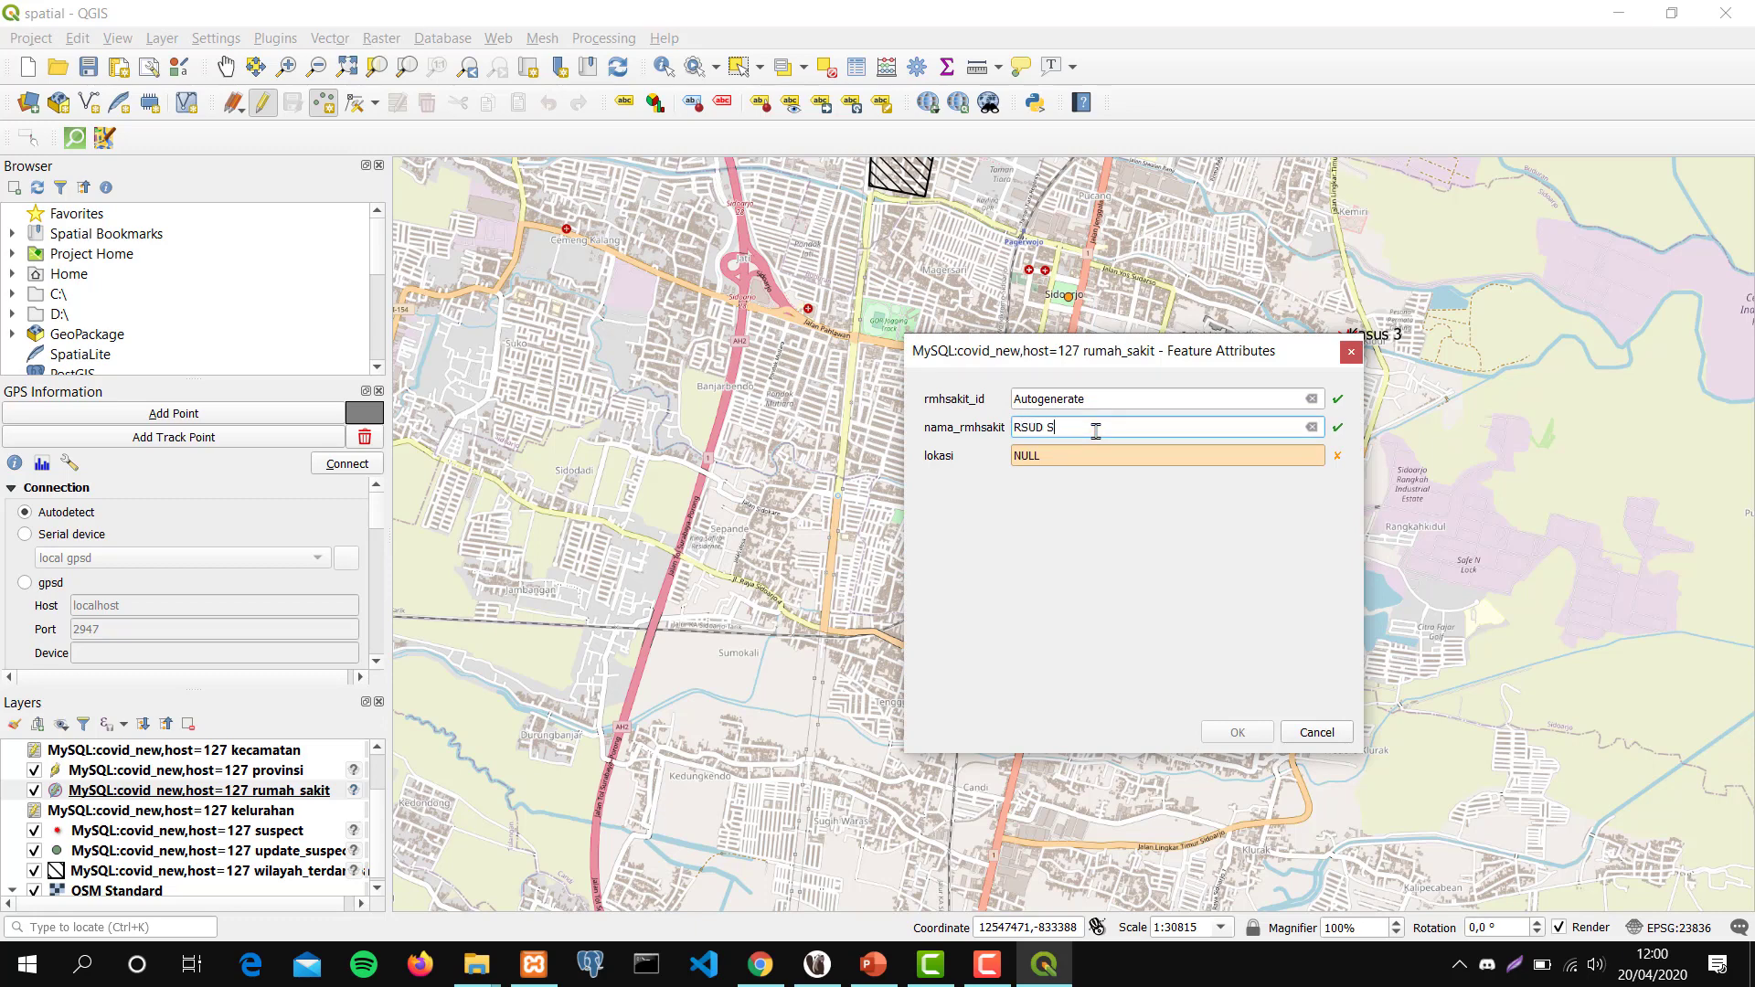
pyautogui.write('idoarjo')
pyautogui.click(1093, 455)
pyautogui.moveTo(1044, 455); pyautogui.dragTo(1006, 456)
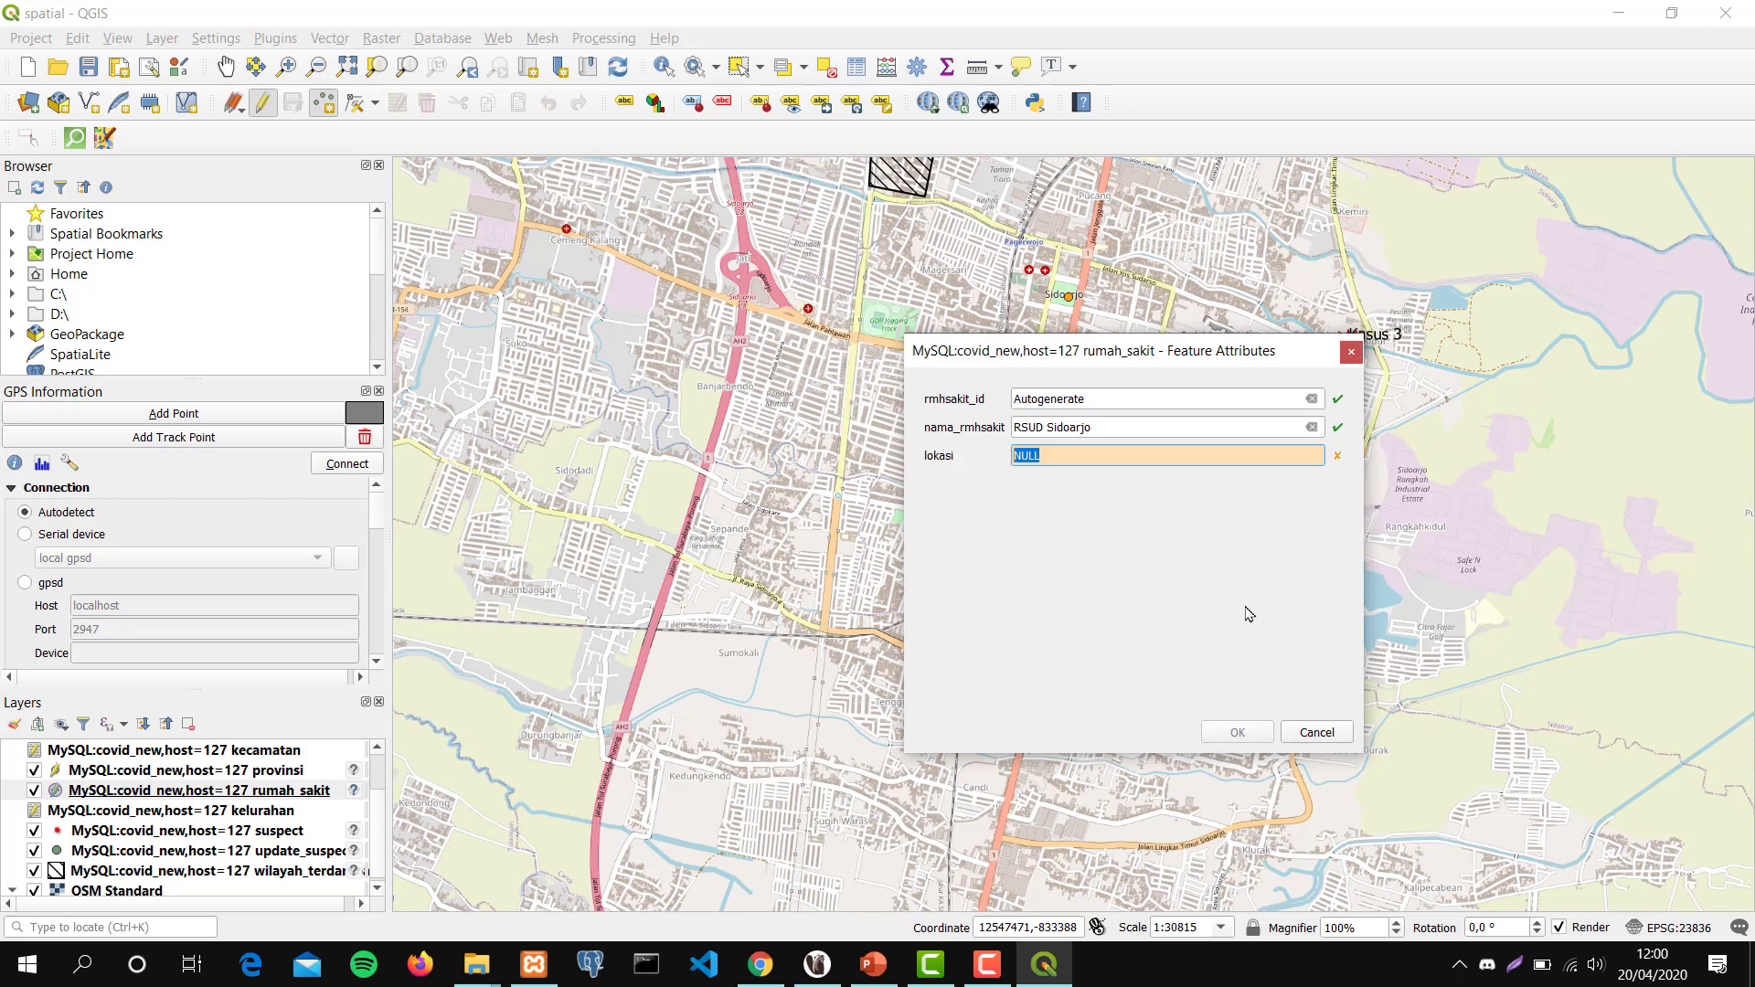
pyautogui.click(1317, 732)
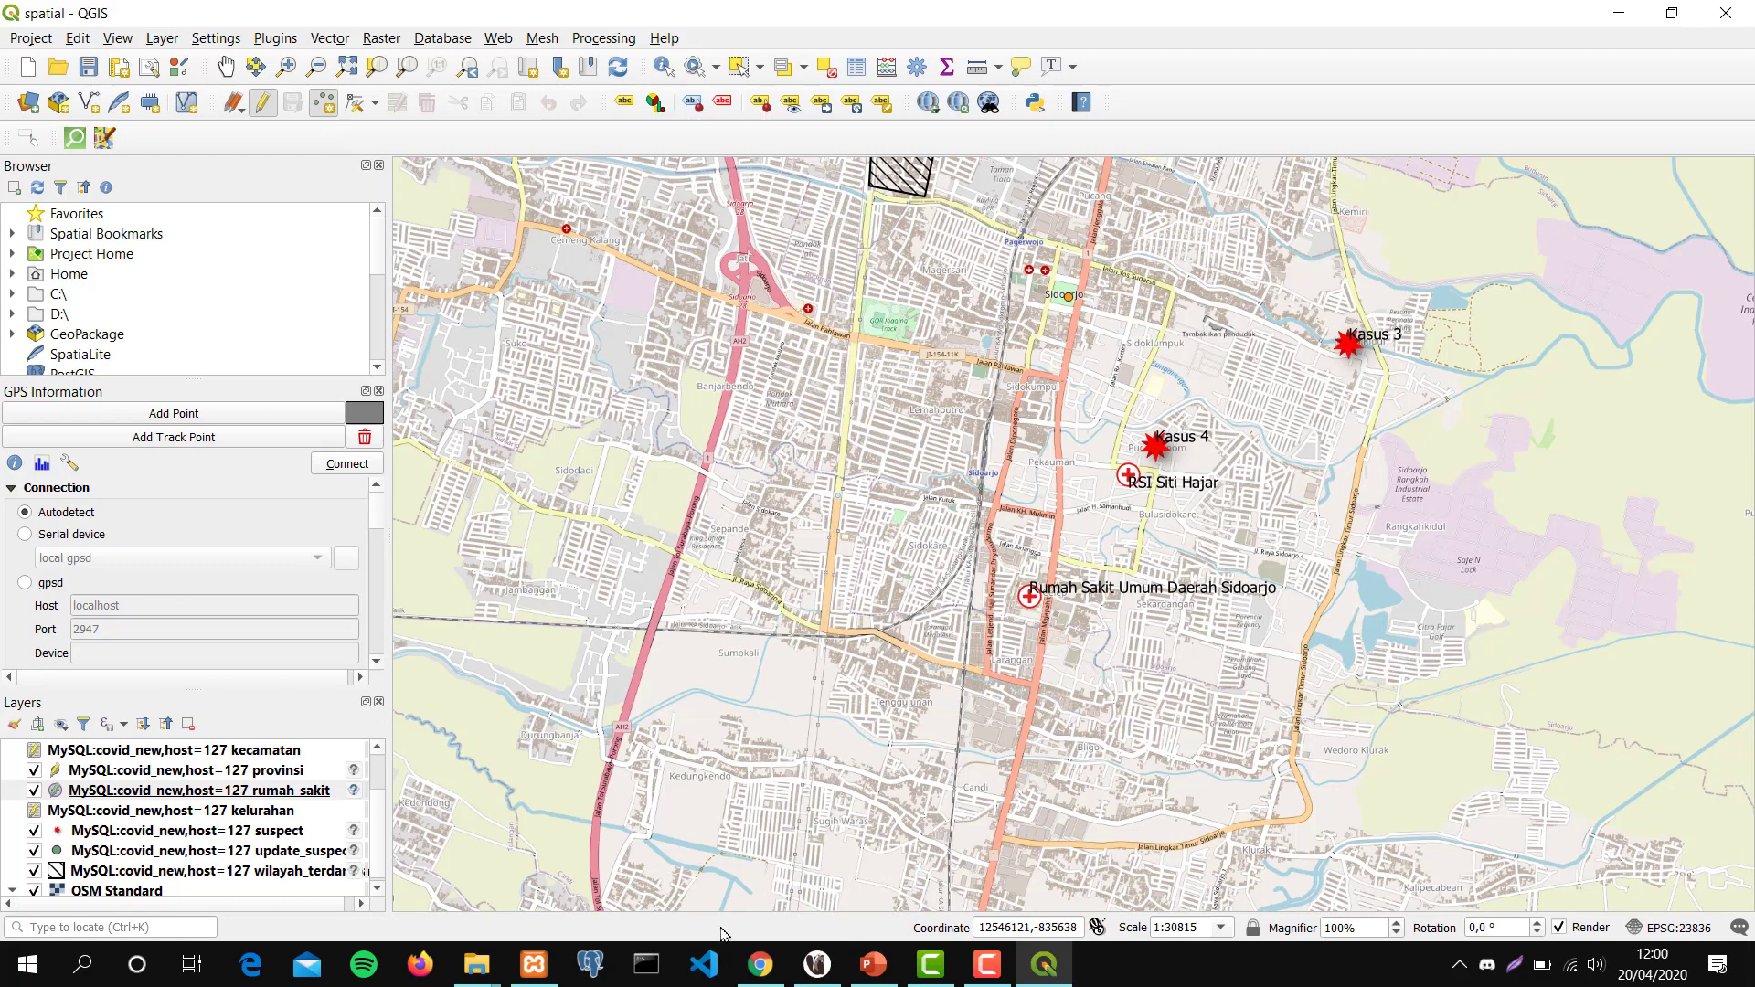
# Examine the names and locations in the rumah_sakit table in phpMyAdmin in Chrome and return to QGIS.
pyautogui.click(774, 976)
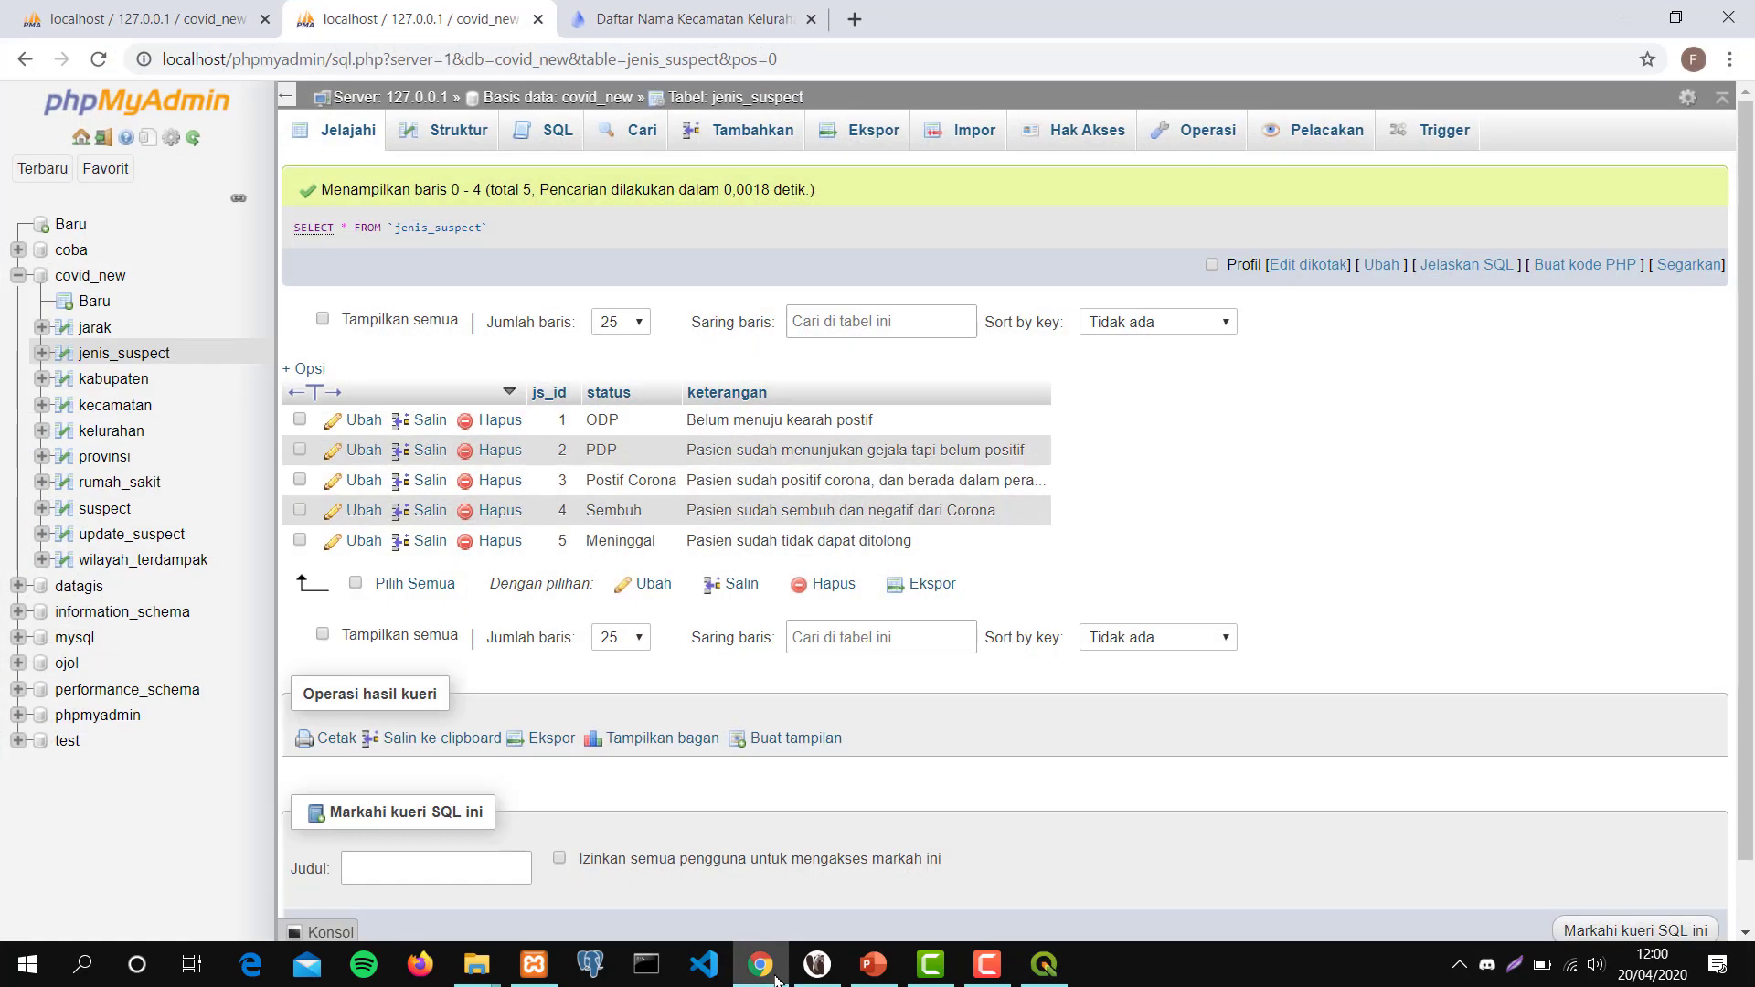
pyautogui.click(126, 487)
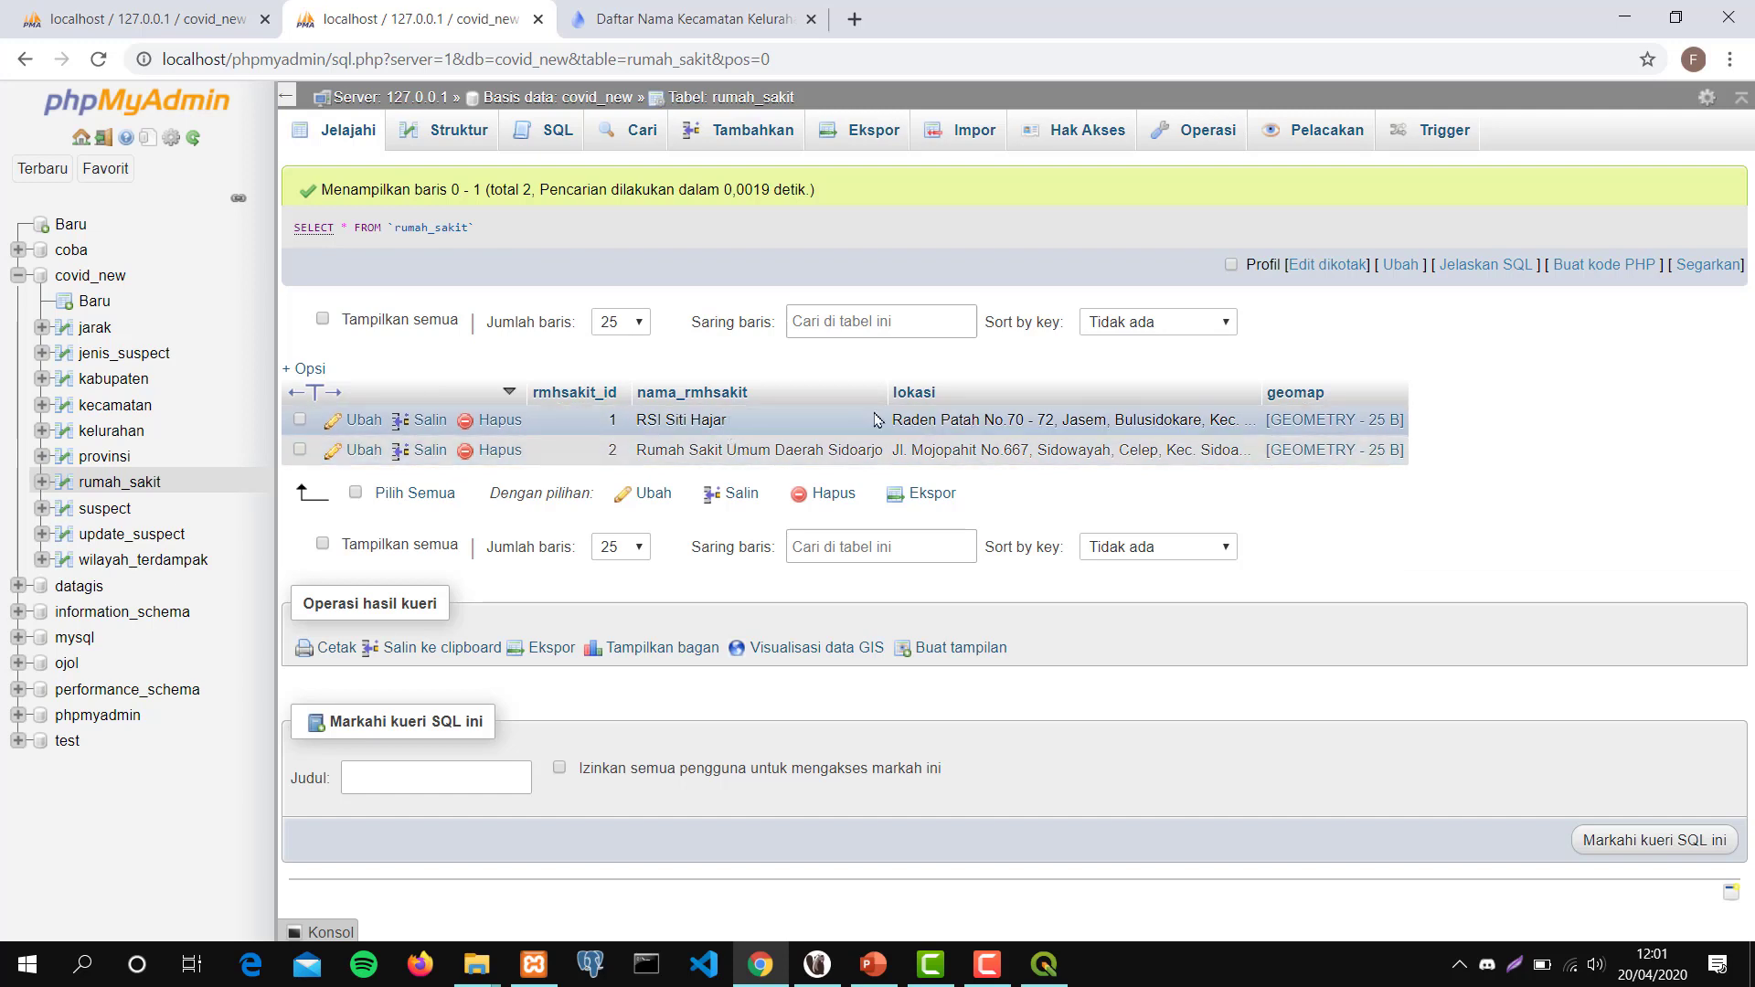
pyautogui.moveTo(892, 419); pyautogui.dragTo(1079, 375)
pyautogui.click(1079, 445)
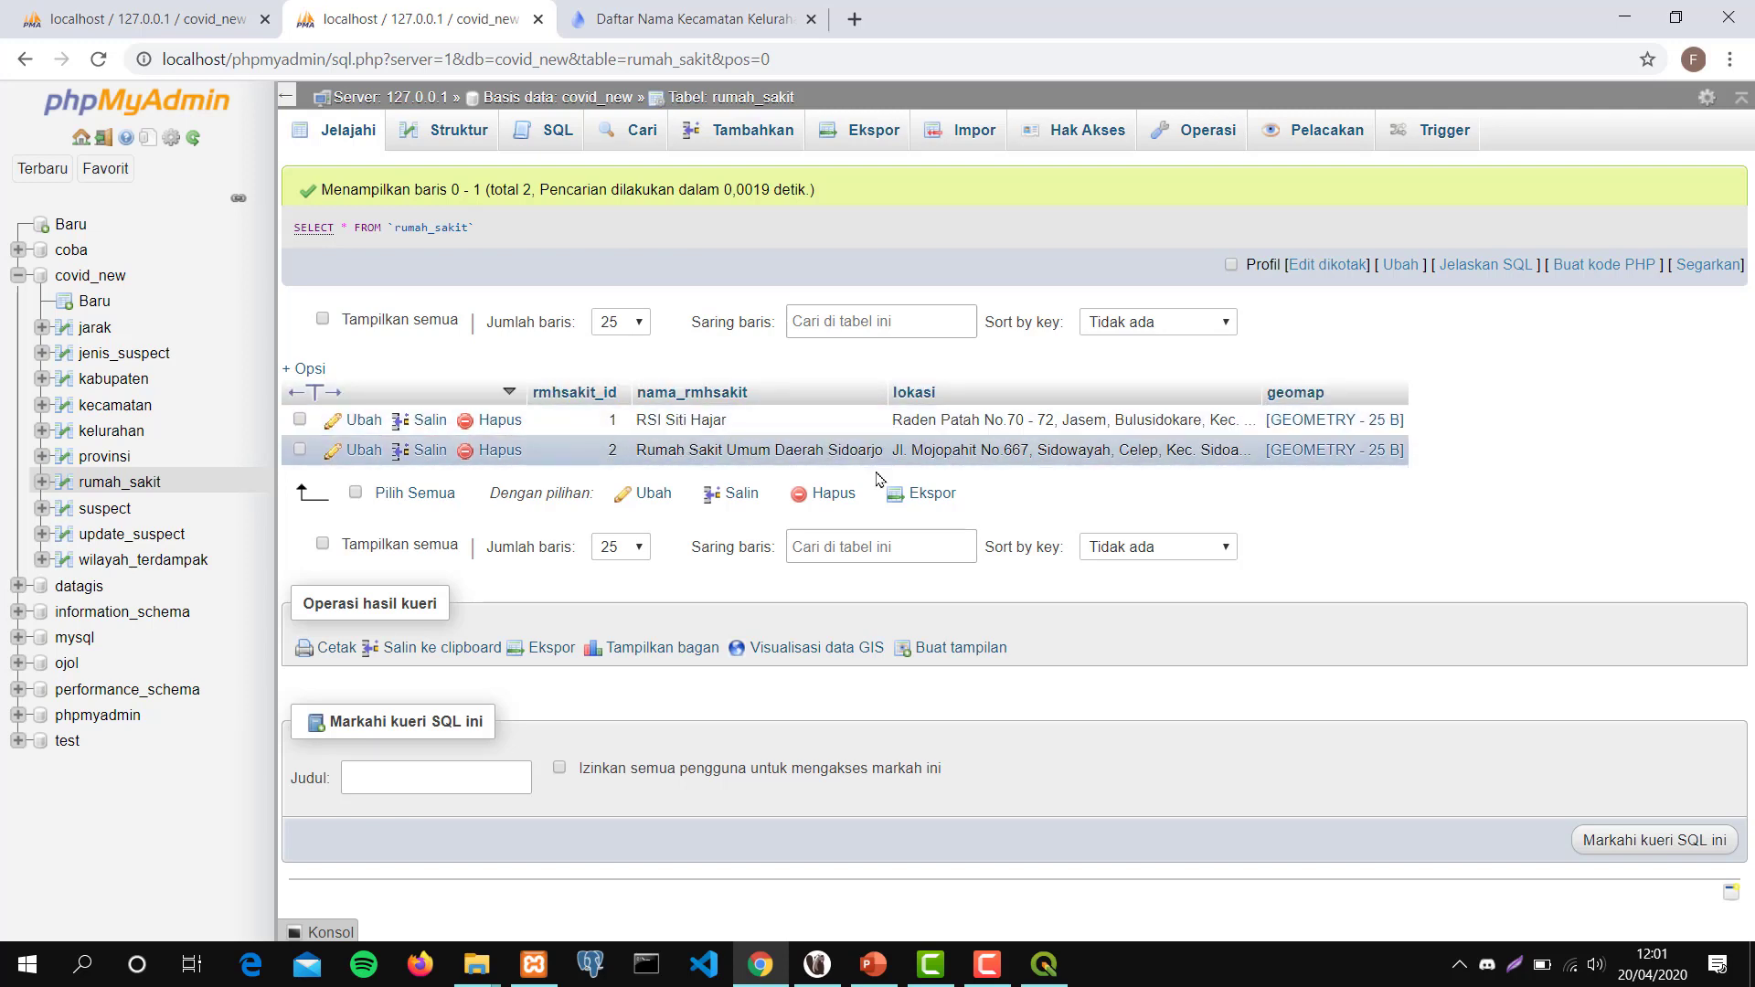
pyautogui.click(1625, 15)
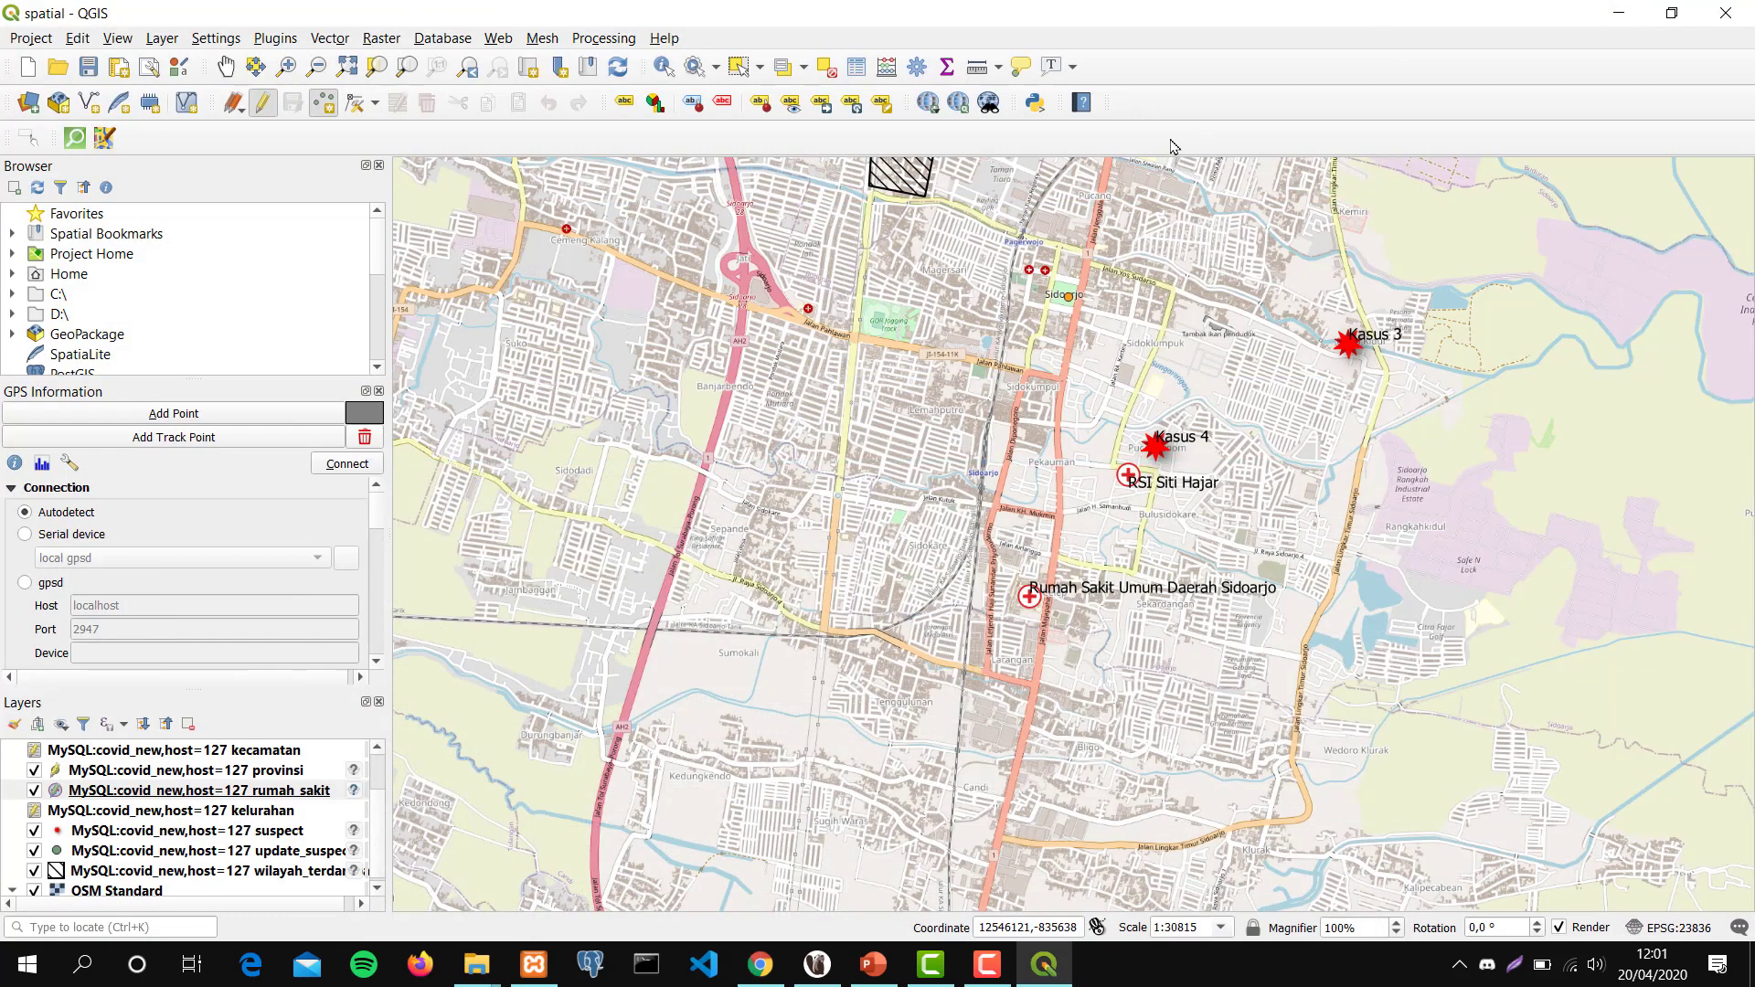
# Start editing the suspect layer and place a new case point in Magersari, just north of the GOR jogging track.
pyautogui.click(185, 833)
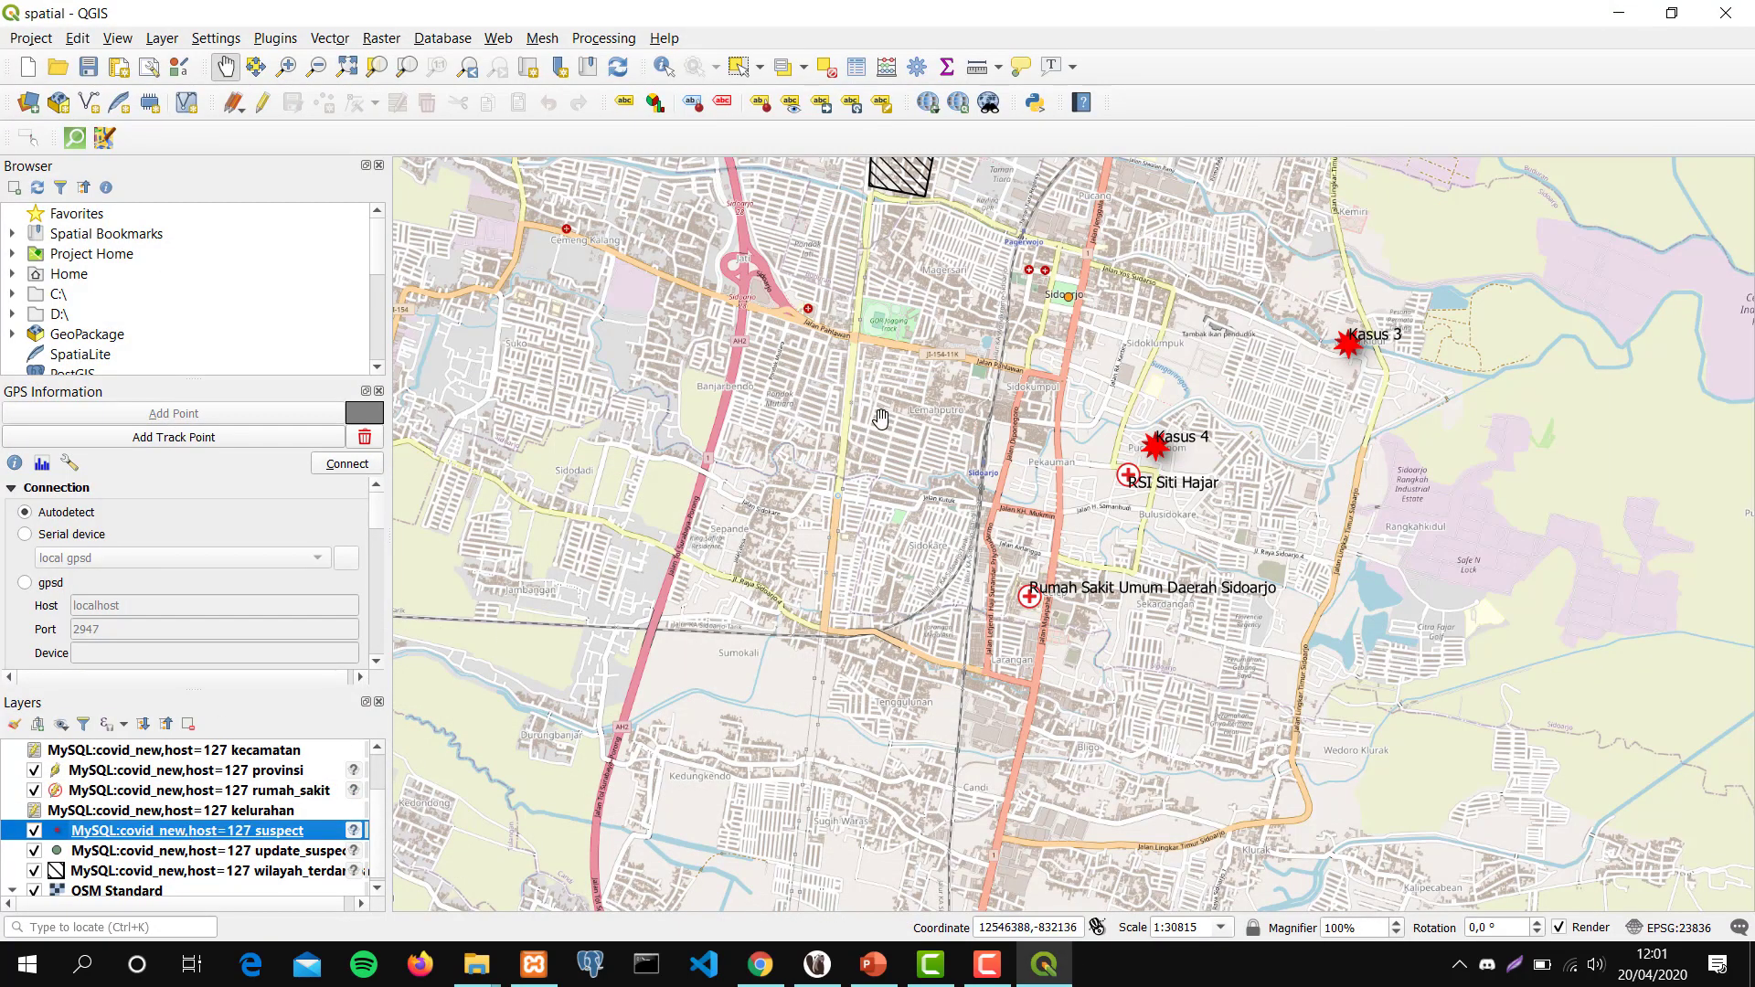
pyautogui.moveTo(984, 366); pyautogui.dragTo(938, 621)
pyautogui.scroll(1, 938, 622)
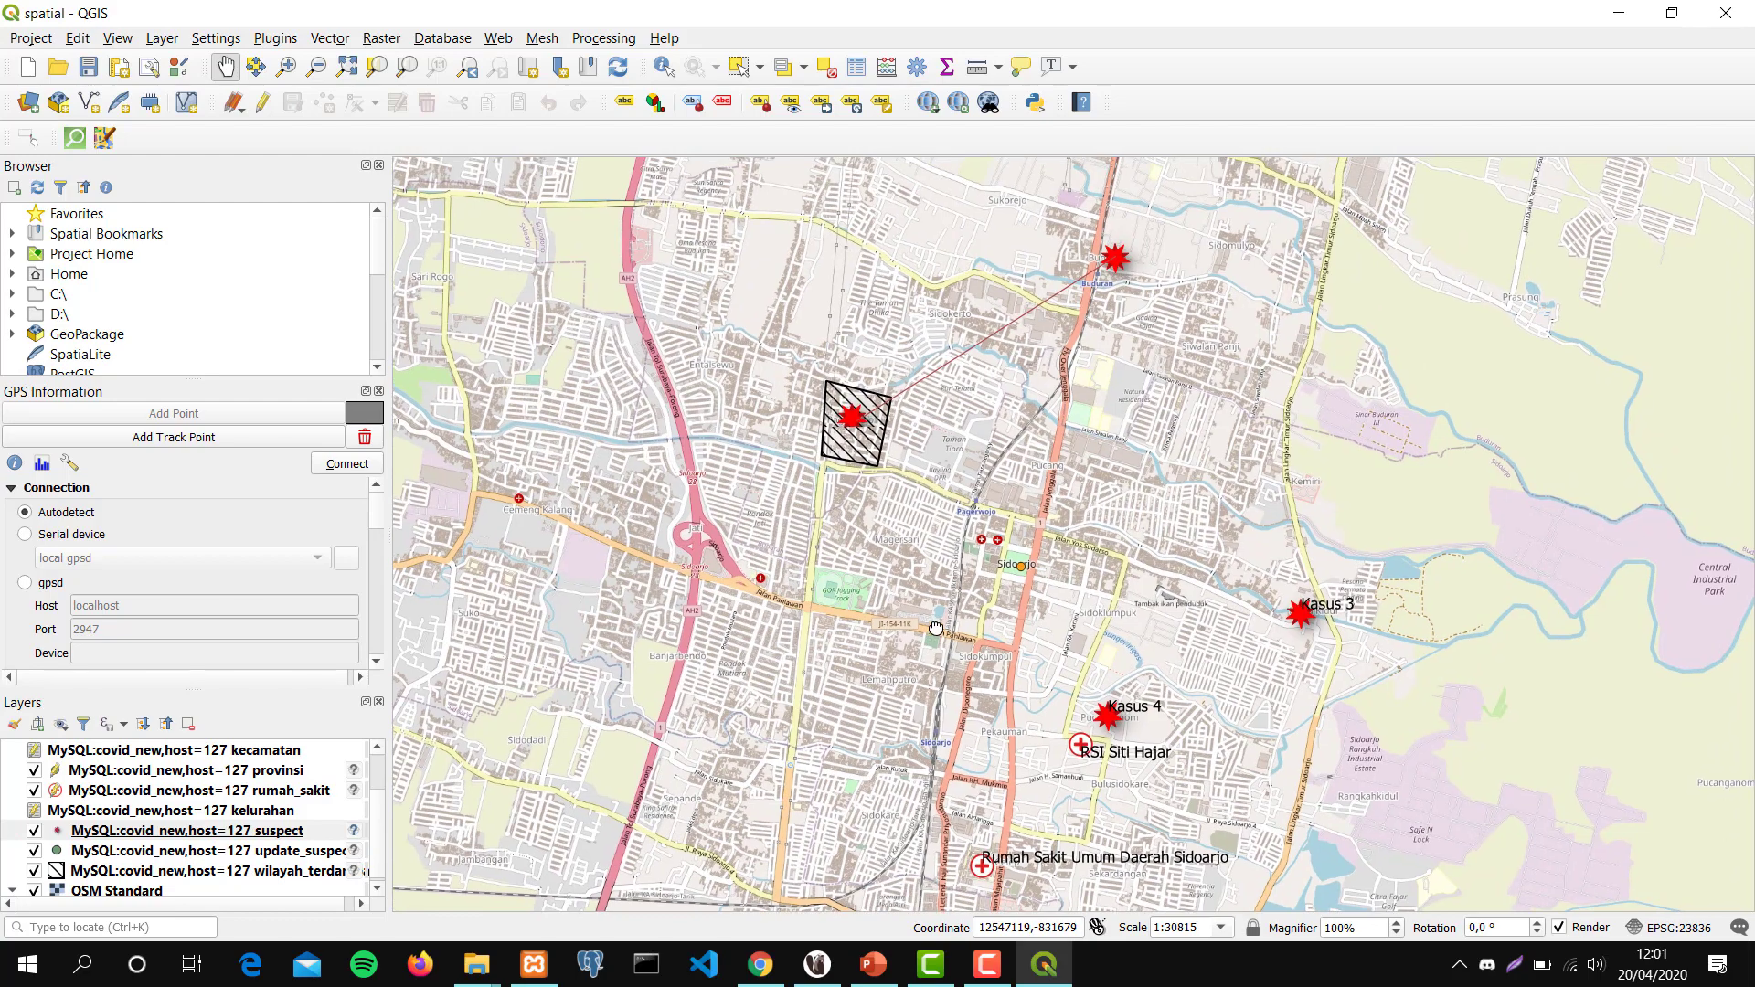
pyautogui.scroll(1, 936, 625)
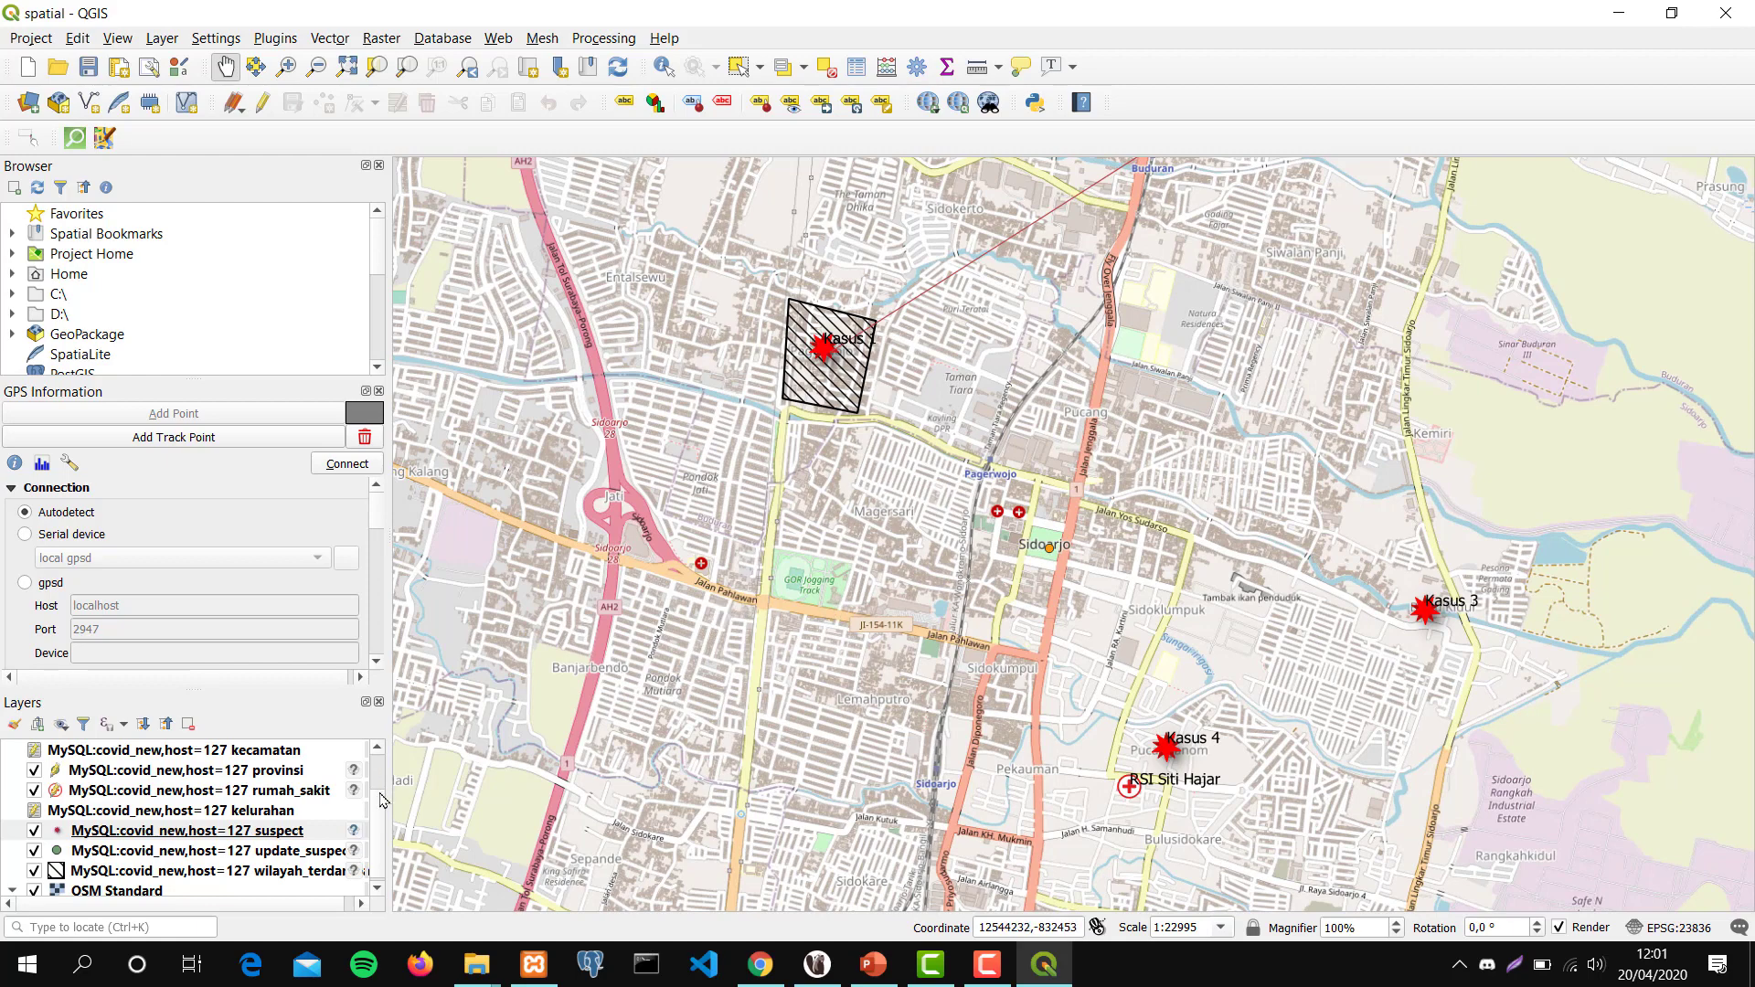
pyautogui.click(258, 830)
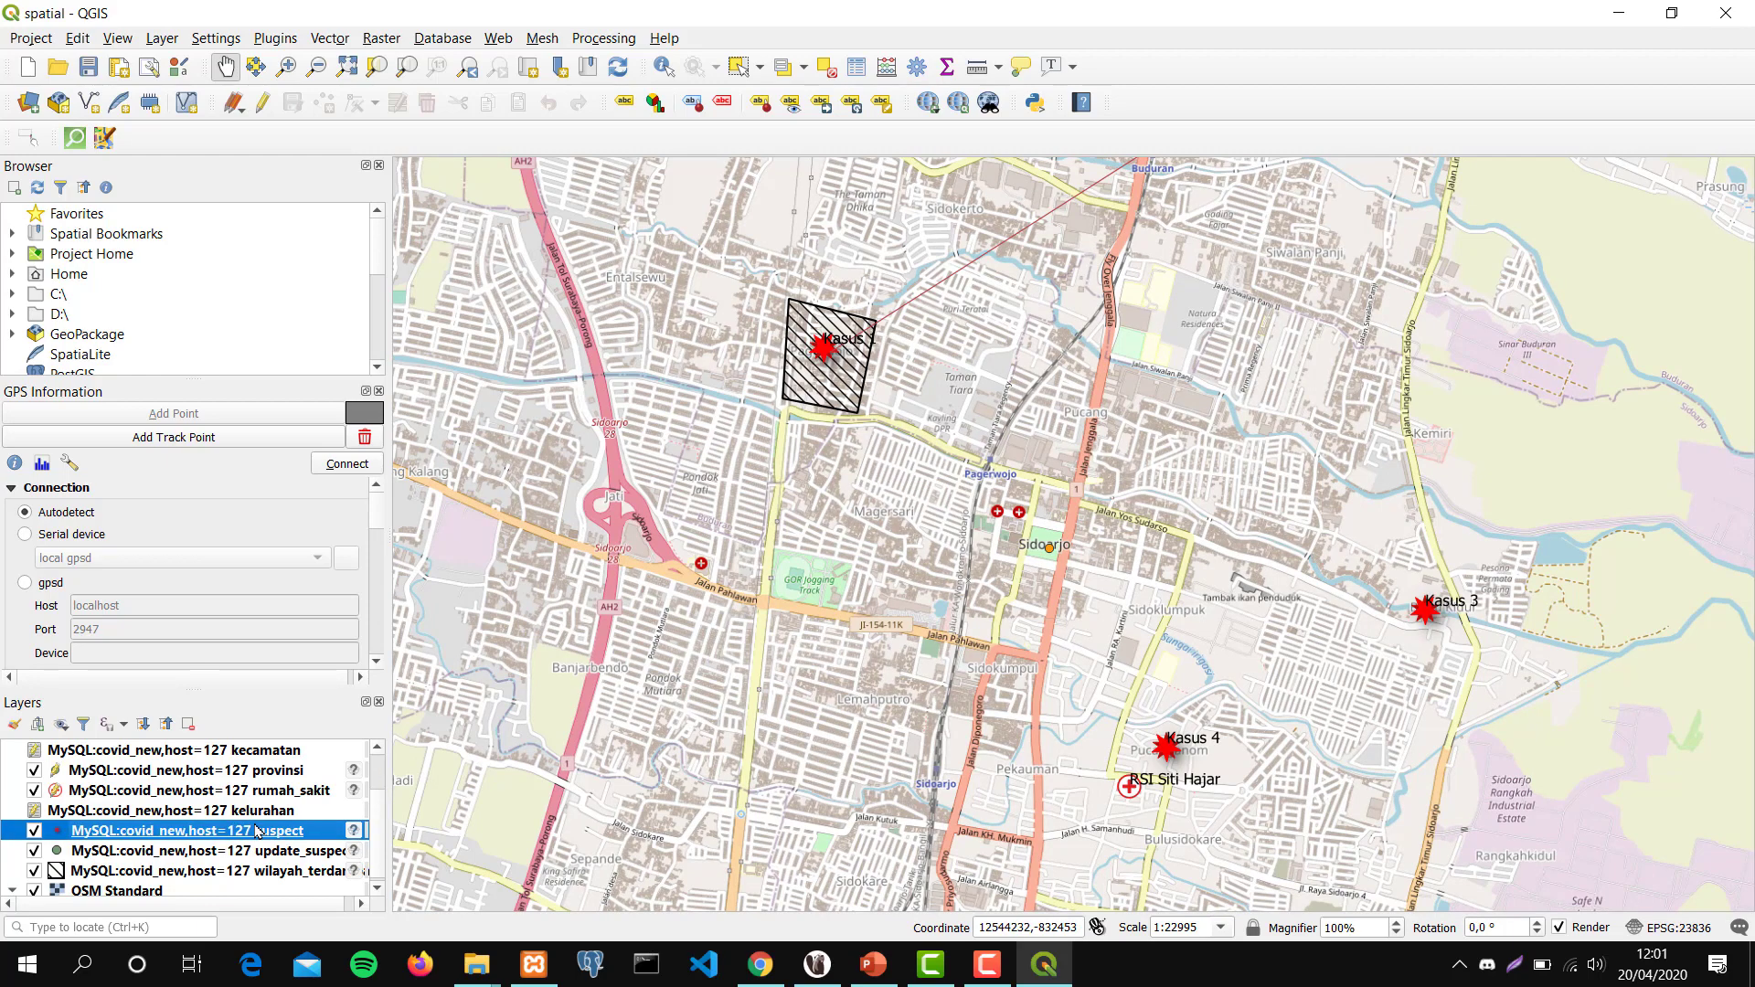
pyautogui.click(254, 111)
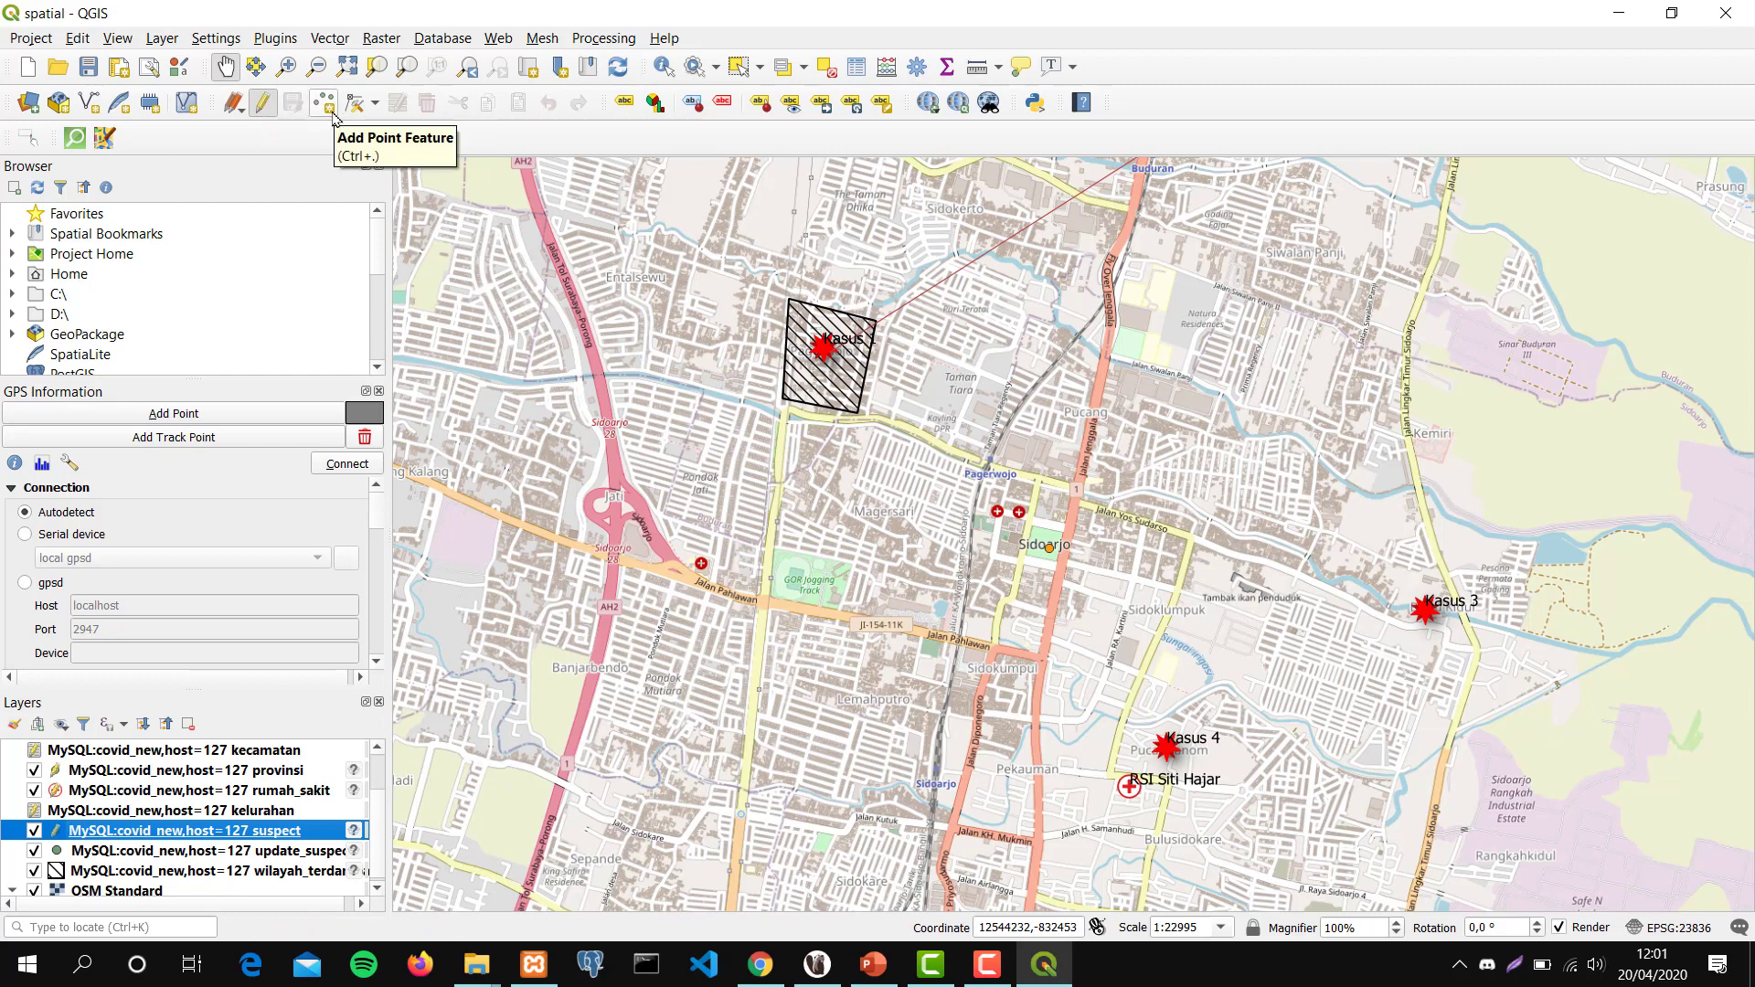
pyautogui.click(331, 111)
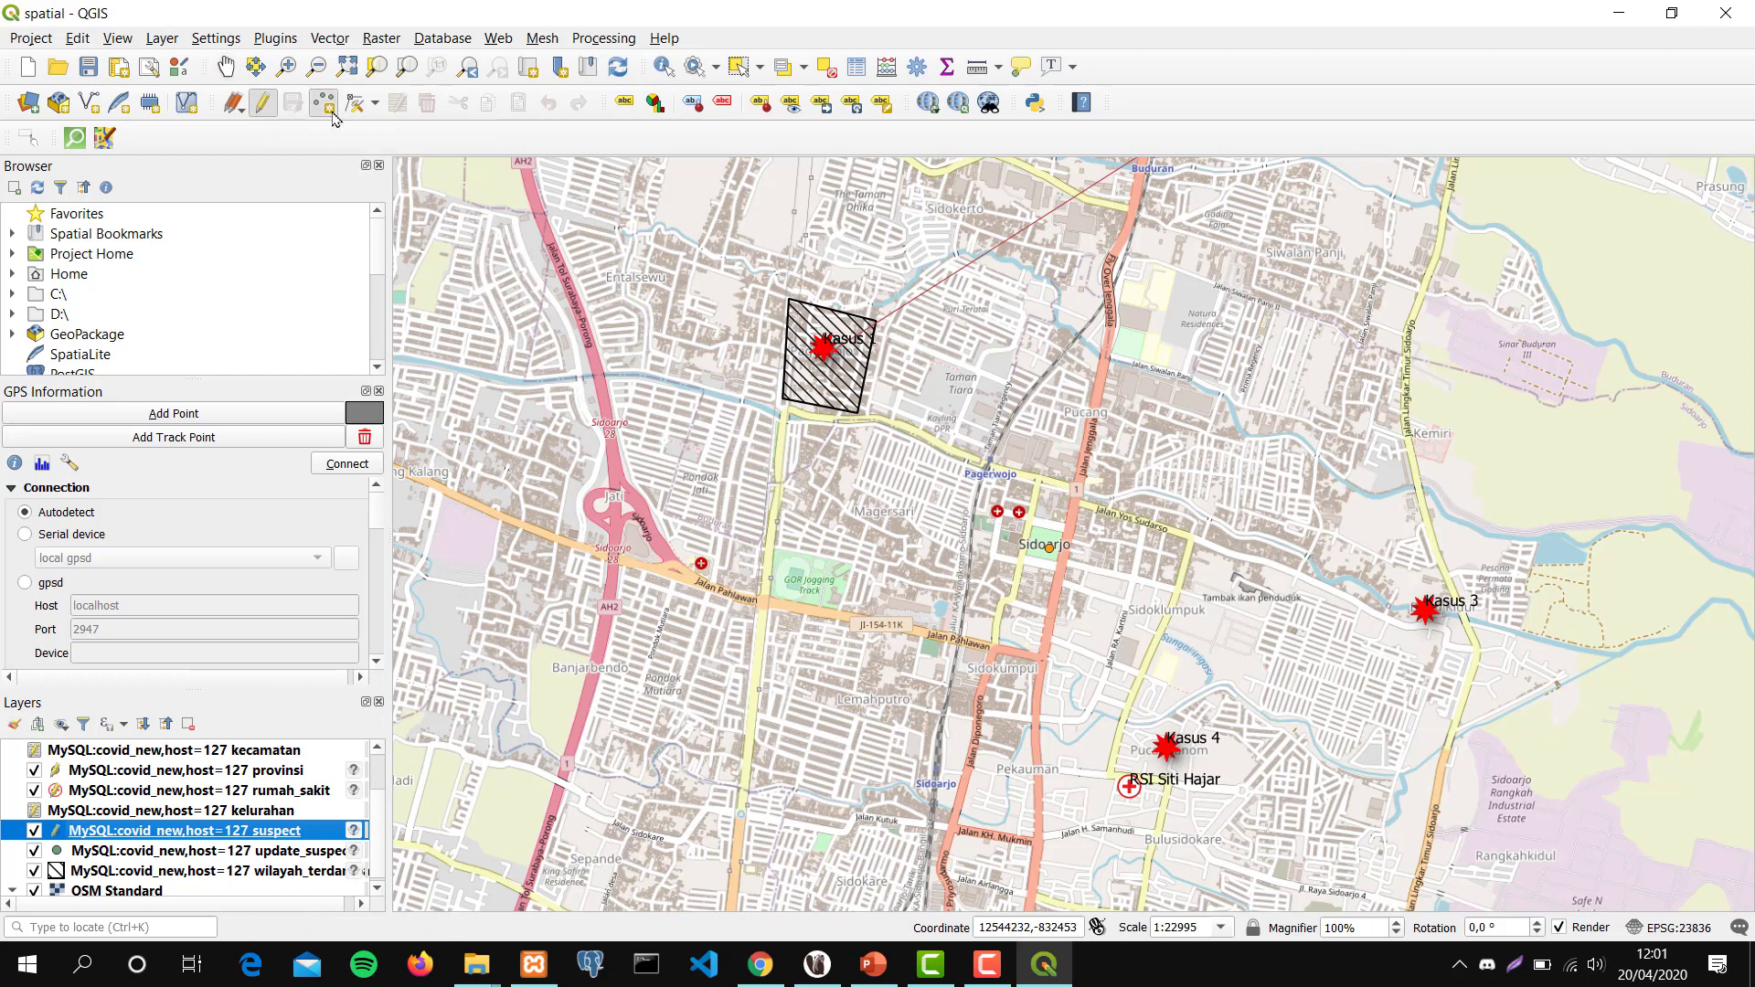
pyautogui.click(850, 519)
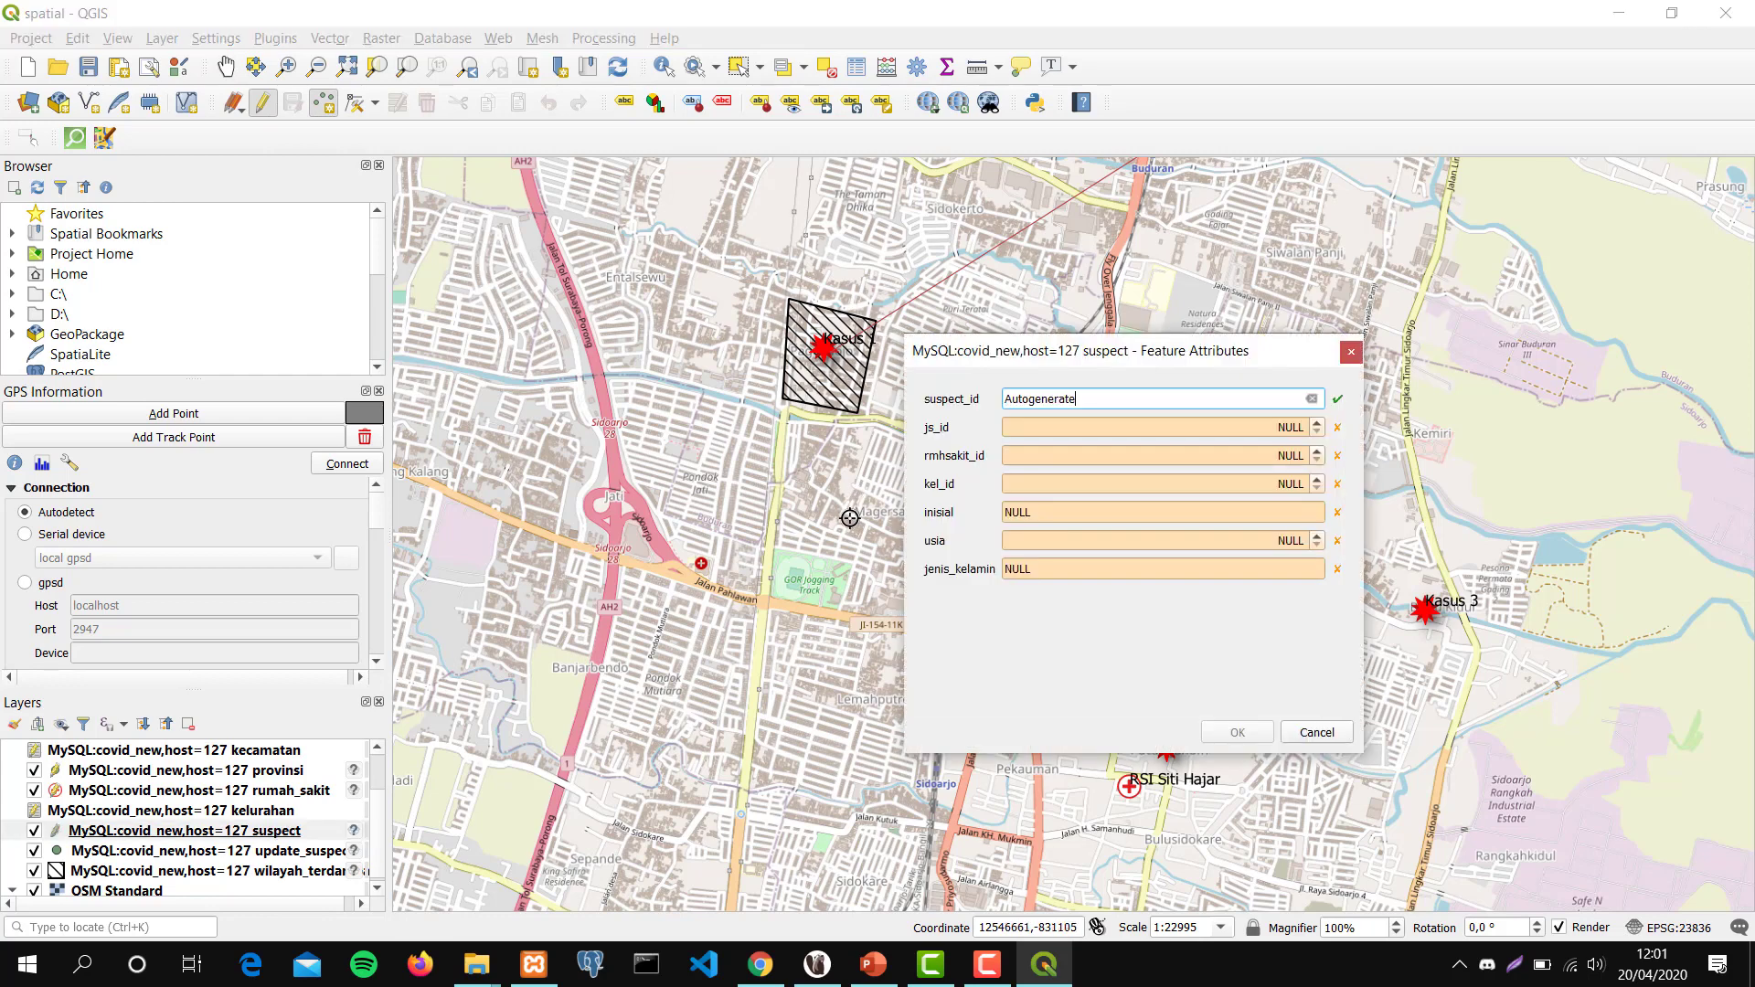
# Set js_id to 1 and rmhsakit_id to 2 for the new suspect record.
pyautogui.click(1105, 427)
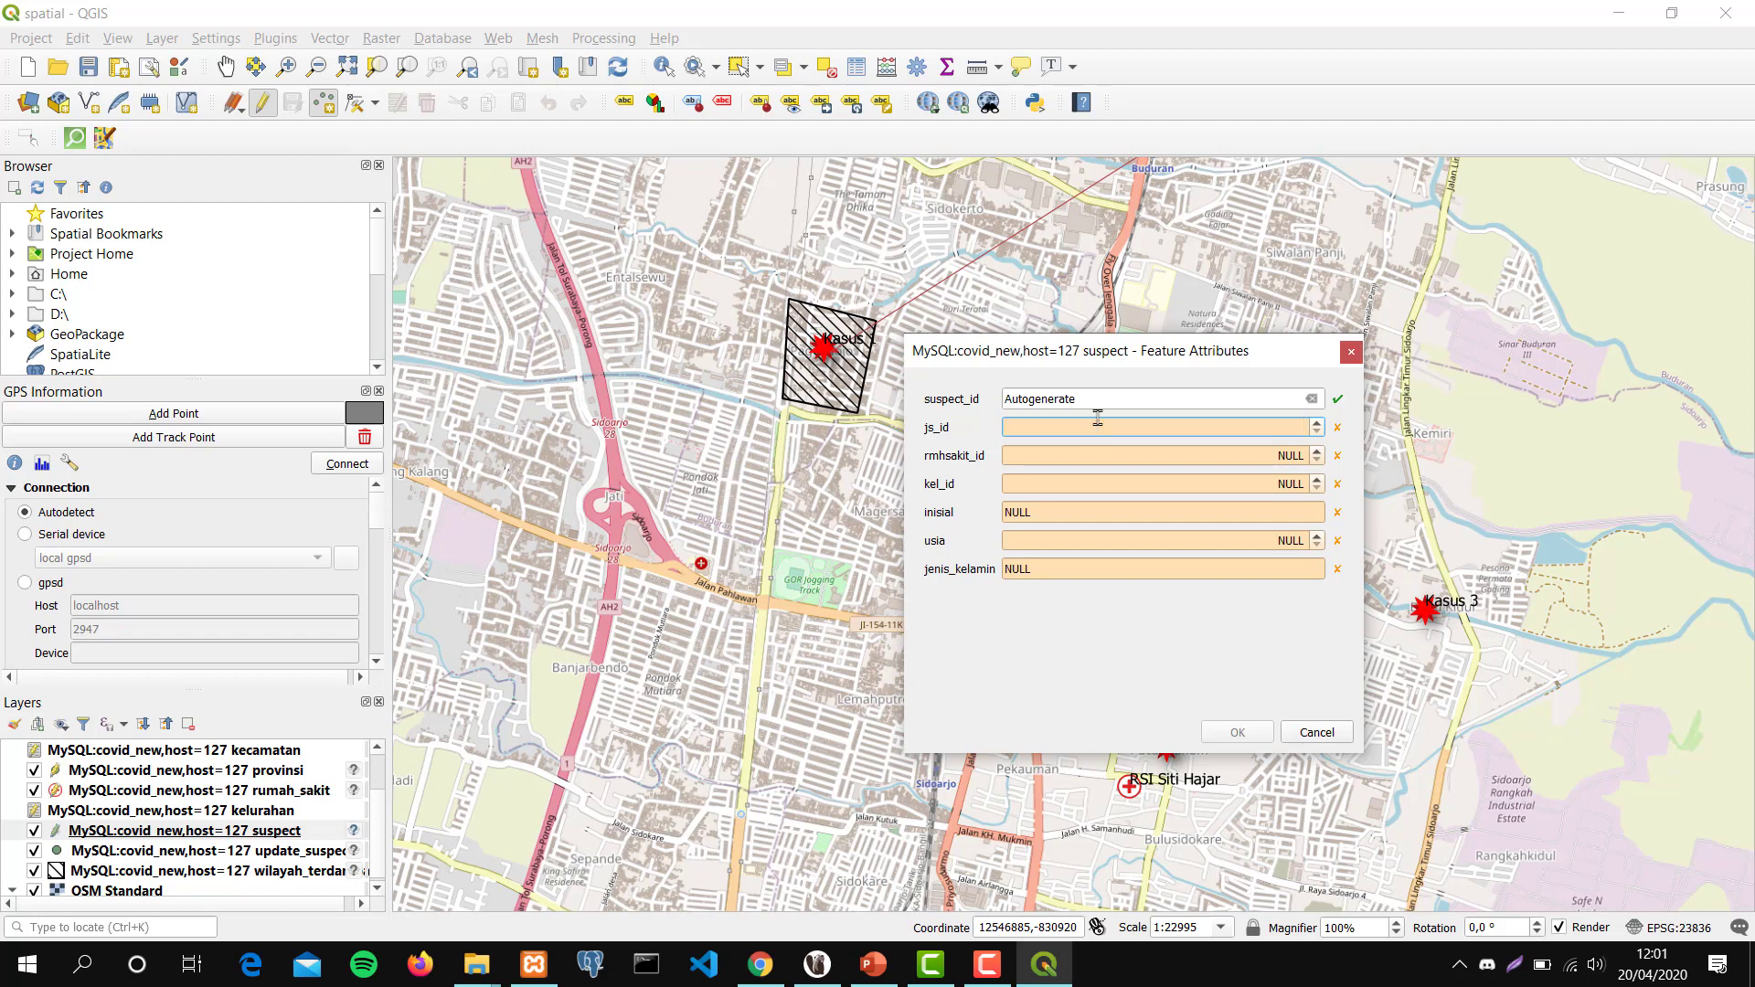
pyautogui.moveTo(1113, 360); pyautogui.dragTo(1135, 361)
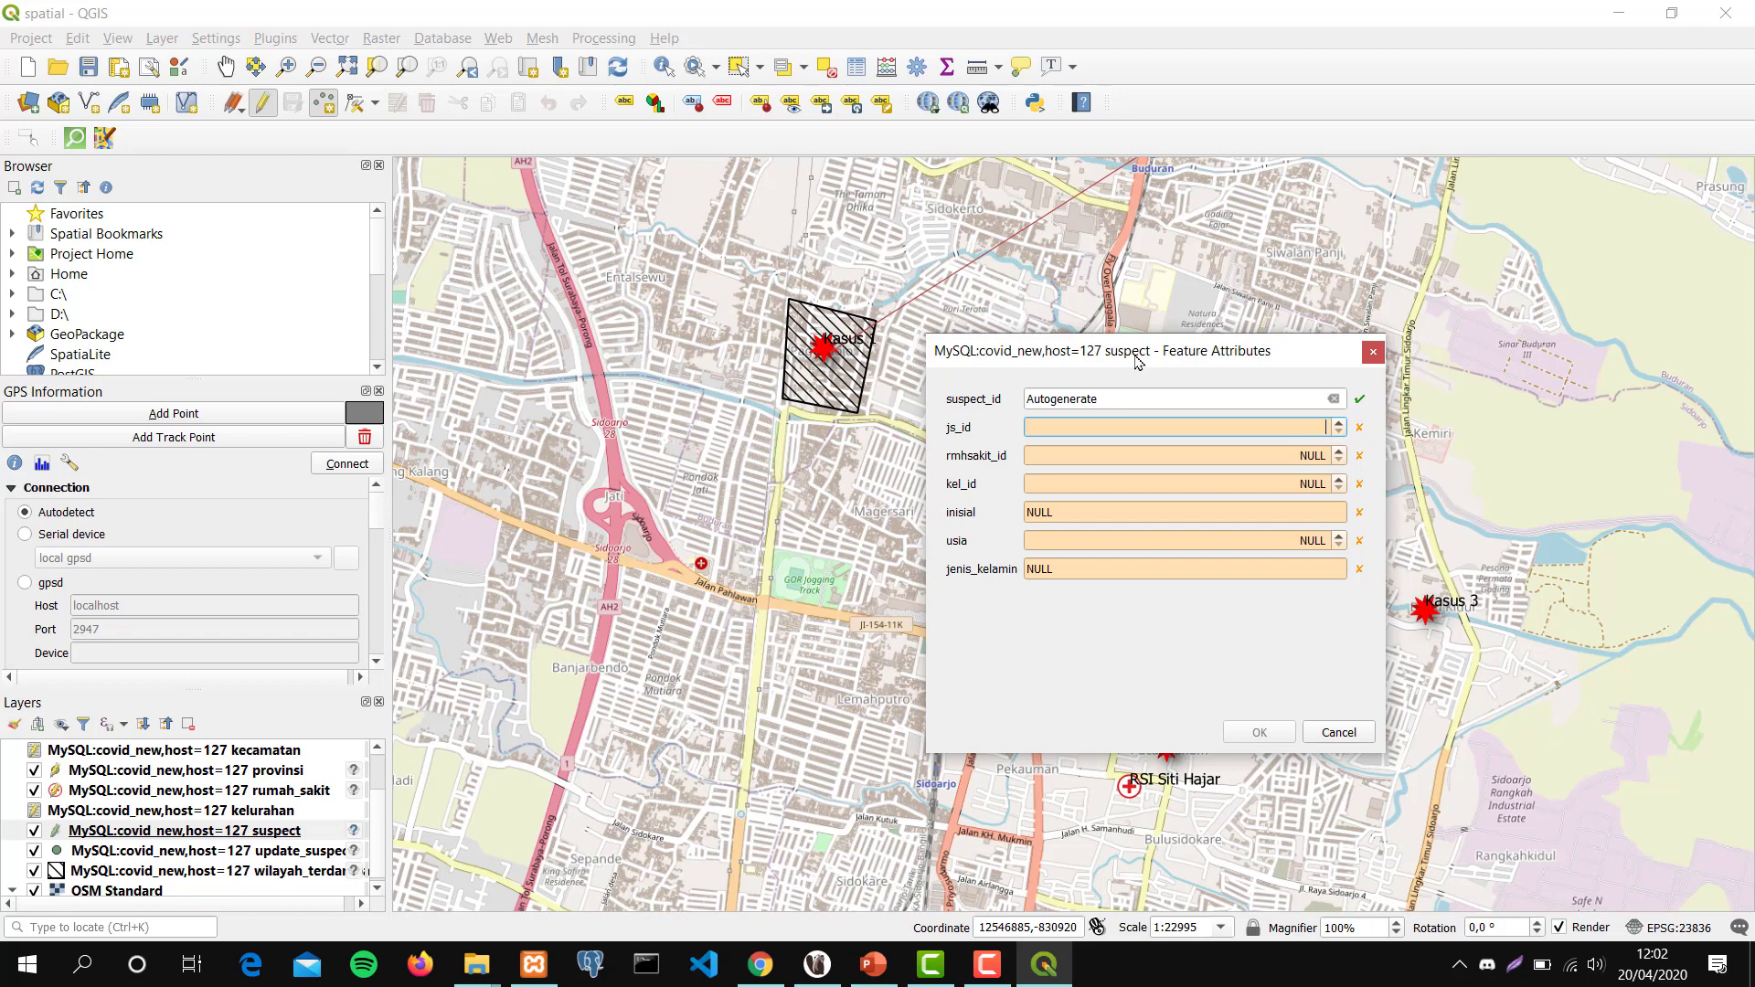
pyautogui.write('1')
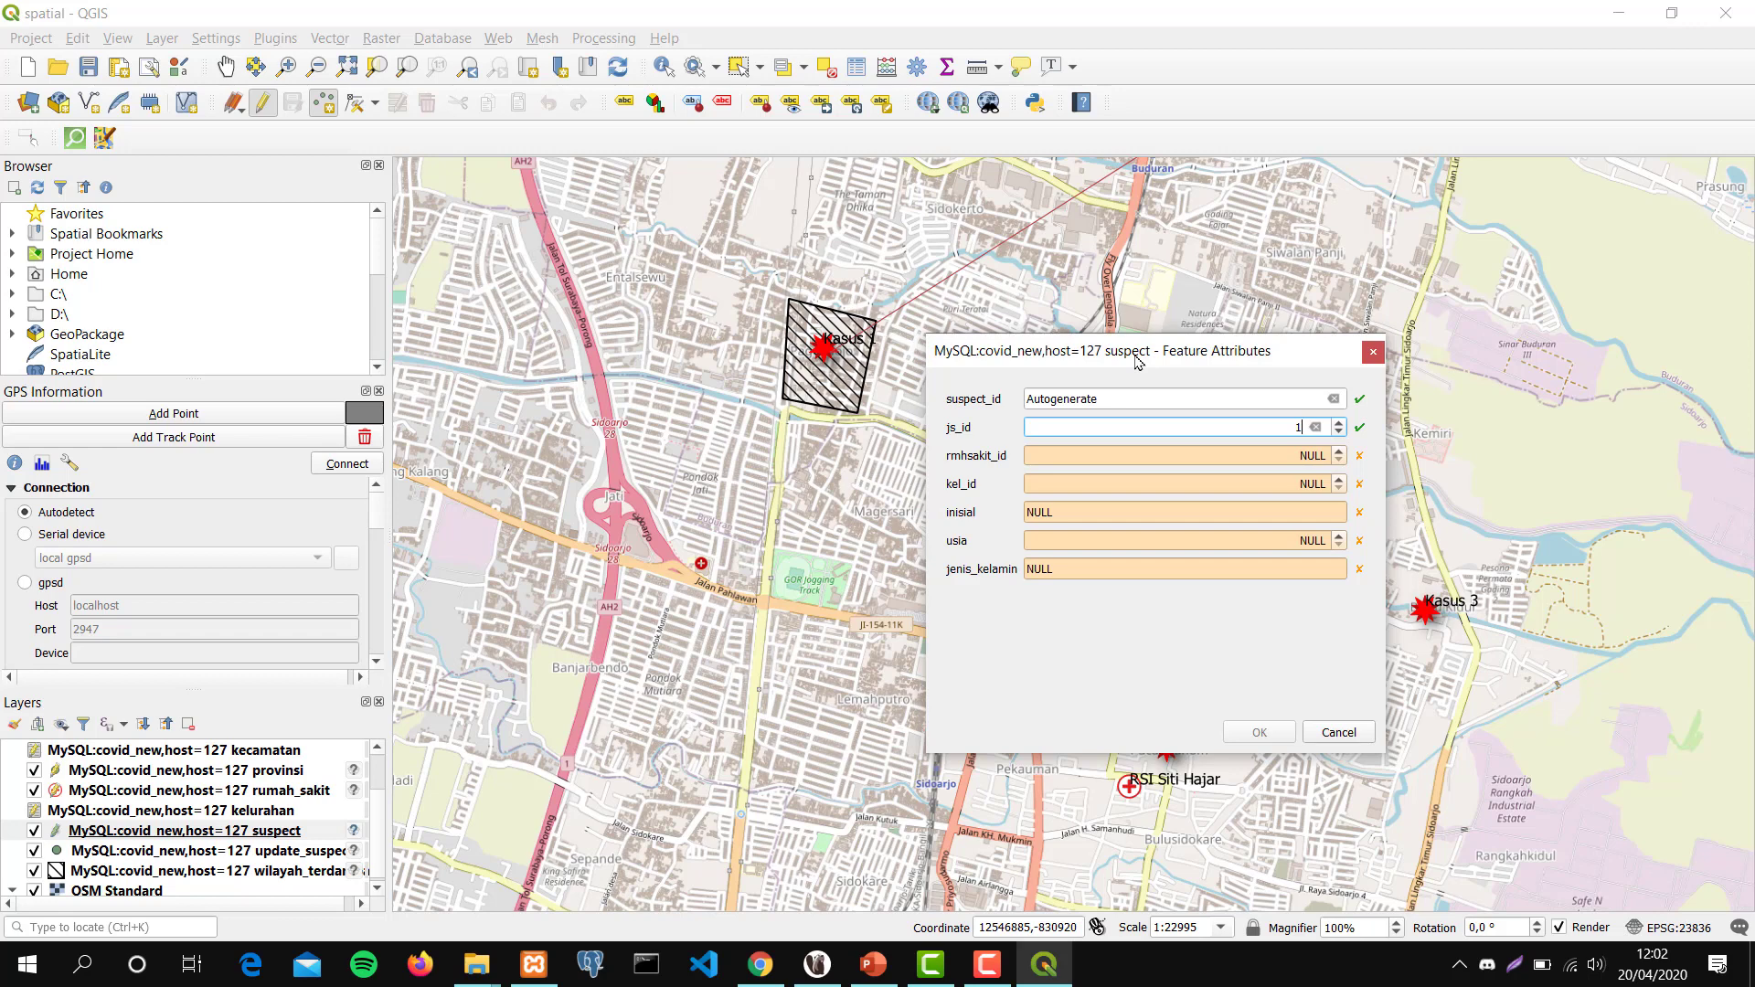
pyautogui.click(1205, 457)
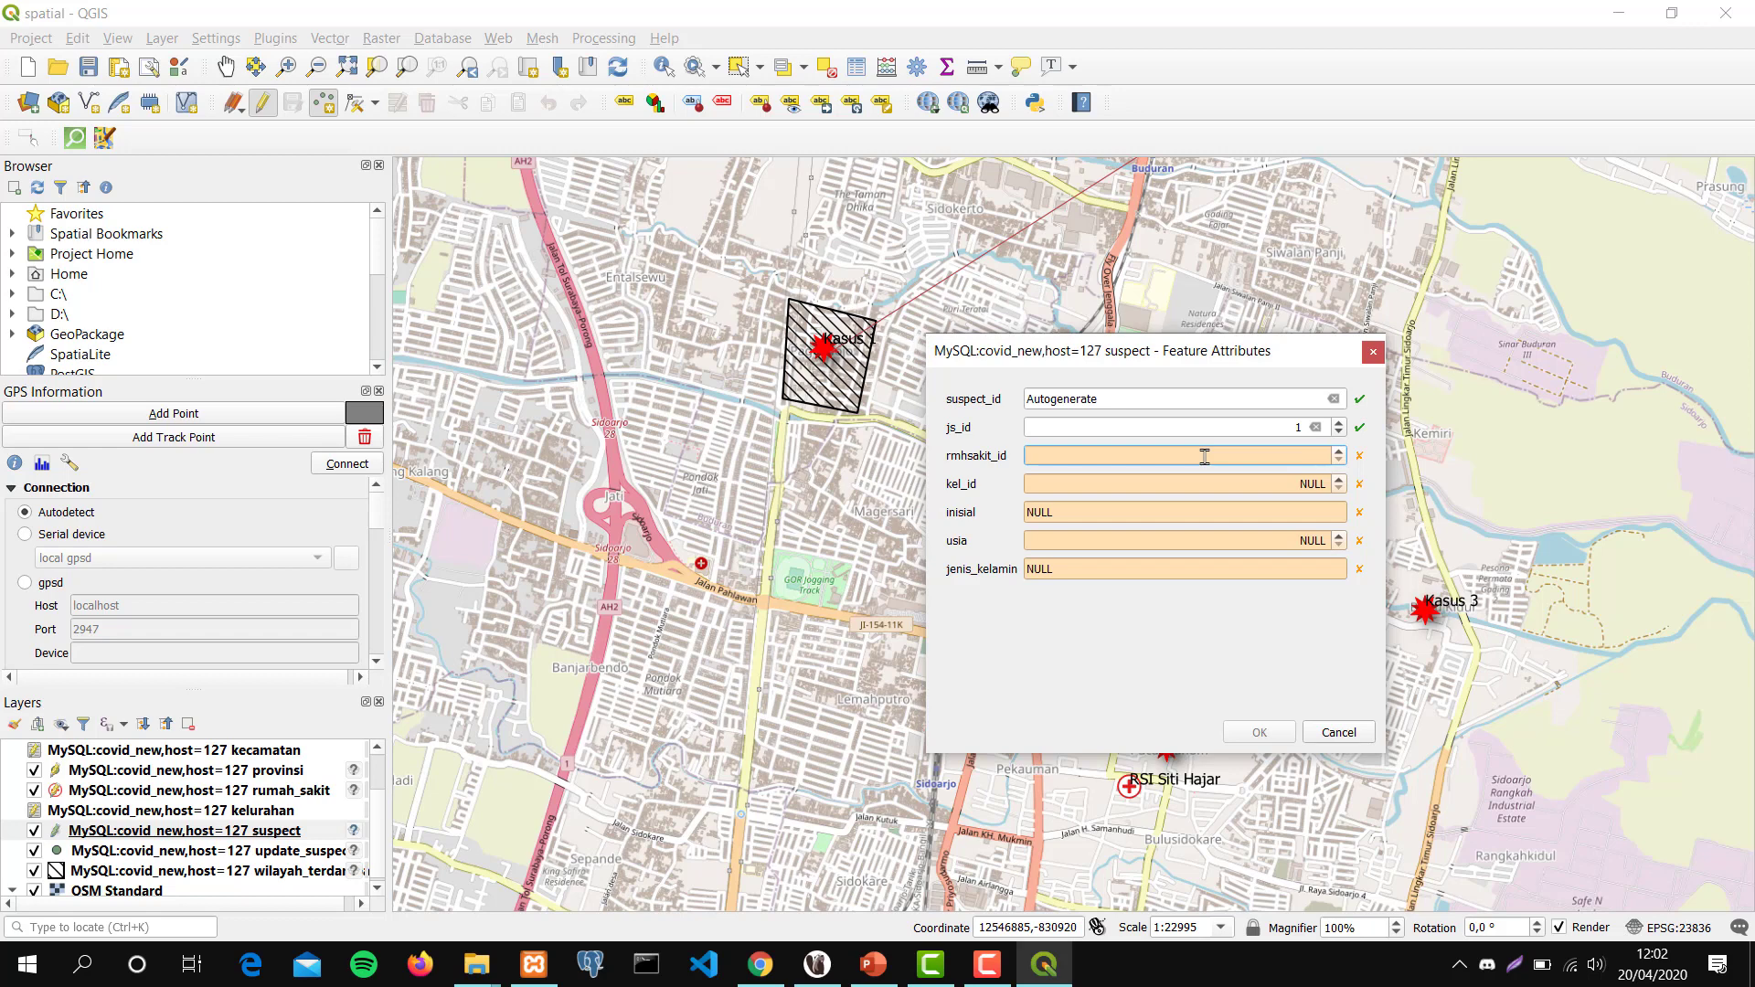
pyautogui.write('2')
pyautogui.press('Tab')
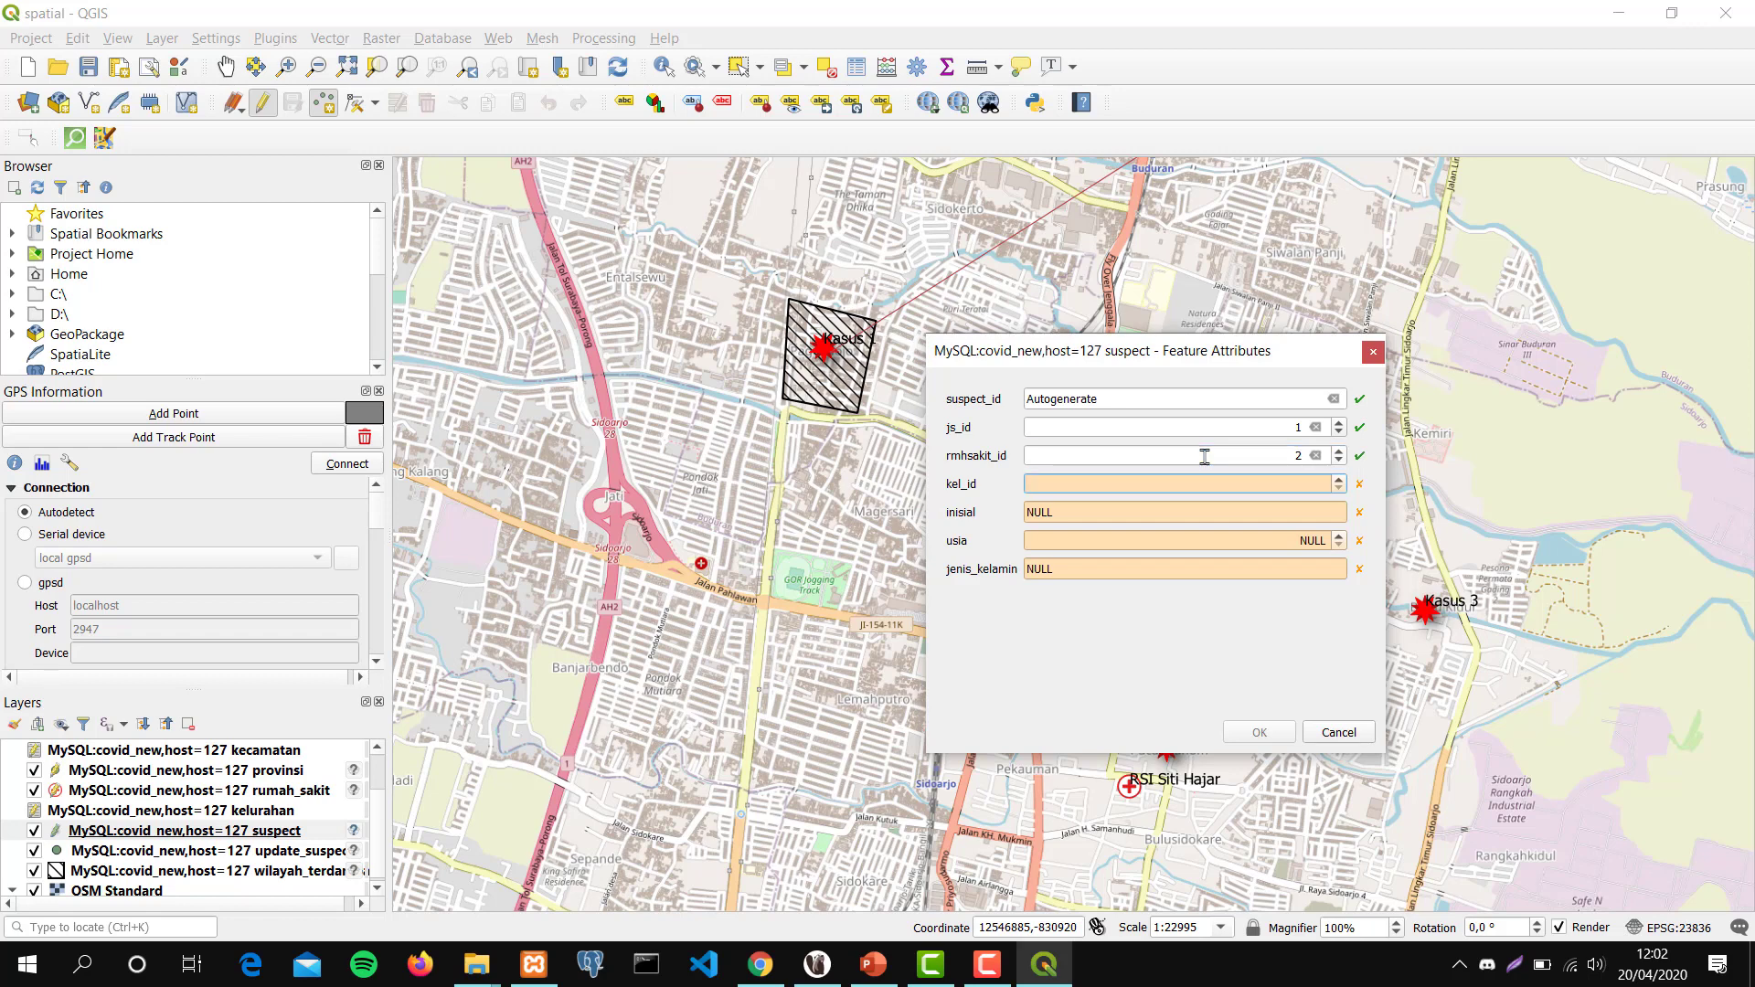
# Look up Magersari in the kelurahan table in phpMyAdmin in Chrome, return to QGIS, and set the suspect's kel_id to 7.
pyautogui.click(762, 963)
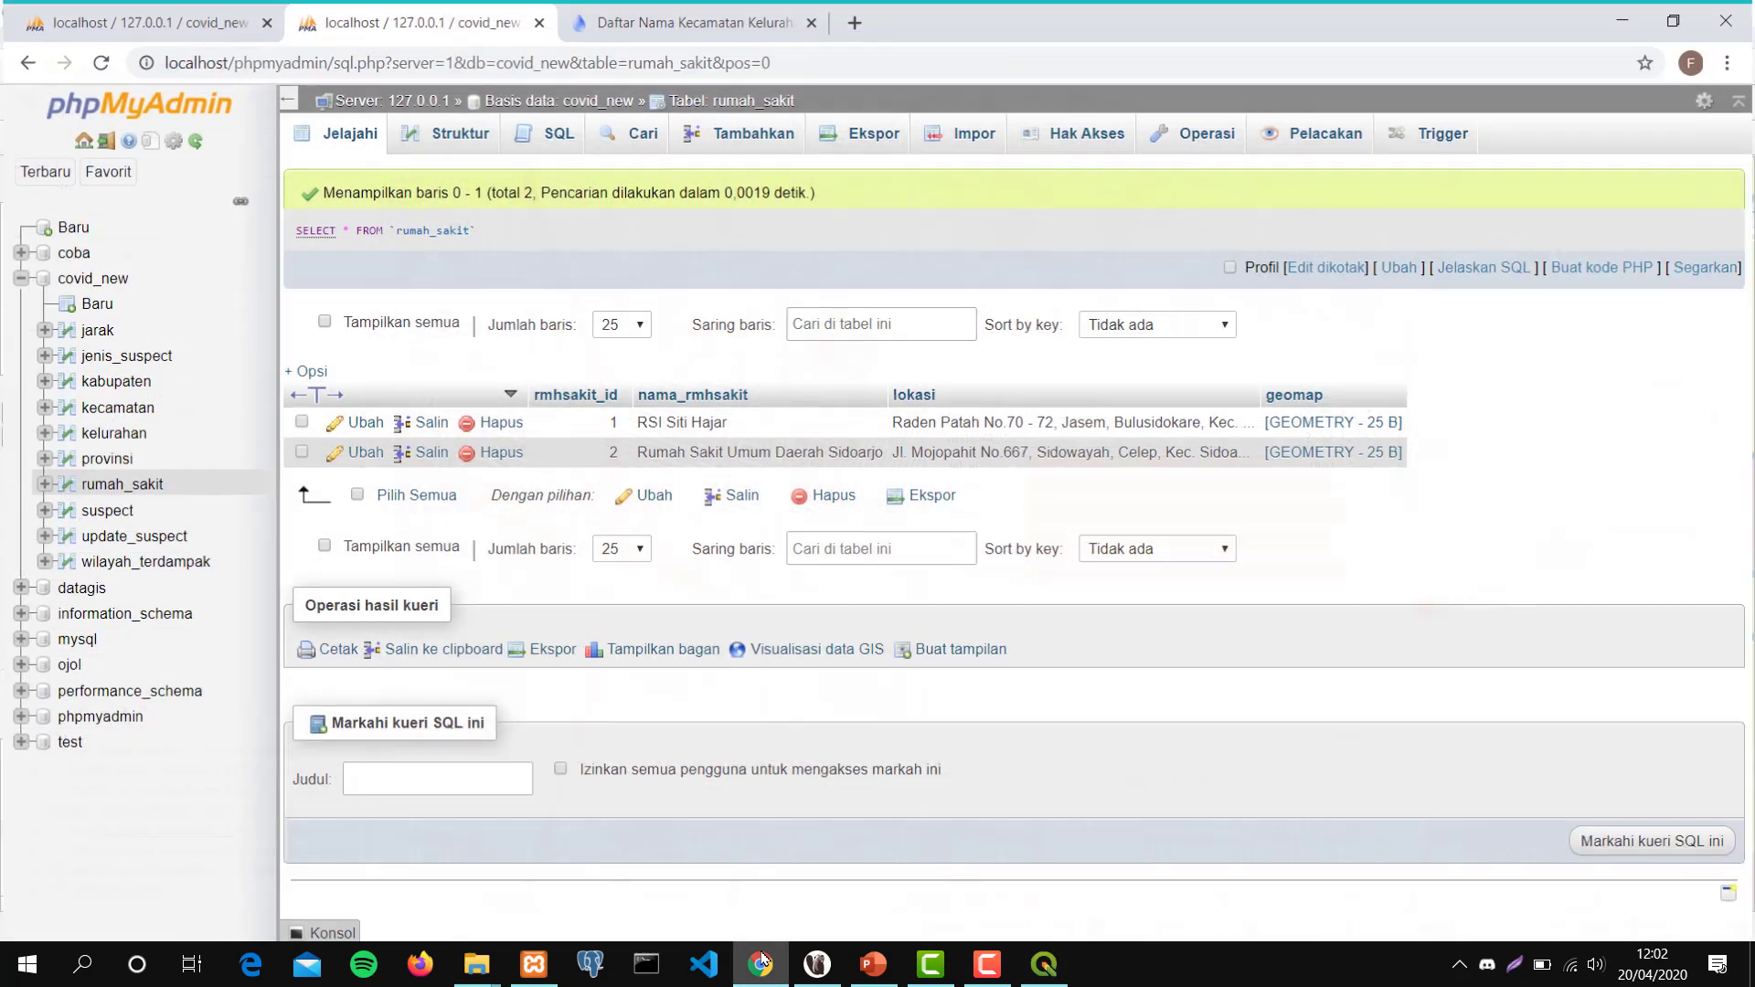
pyautogui.click(96, 441)
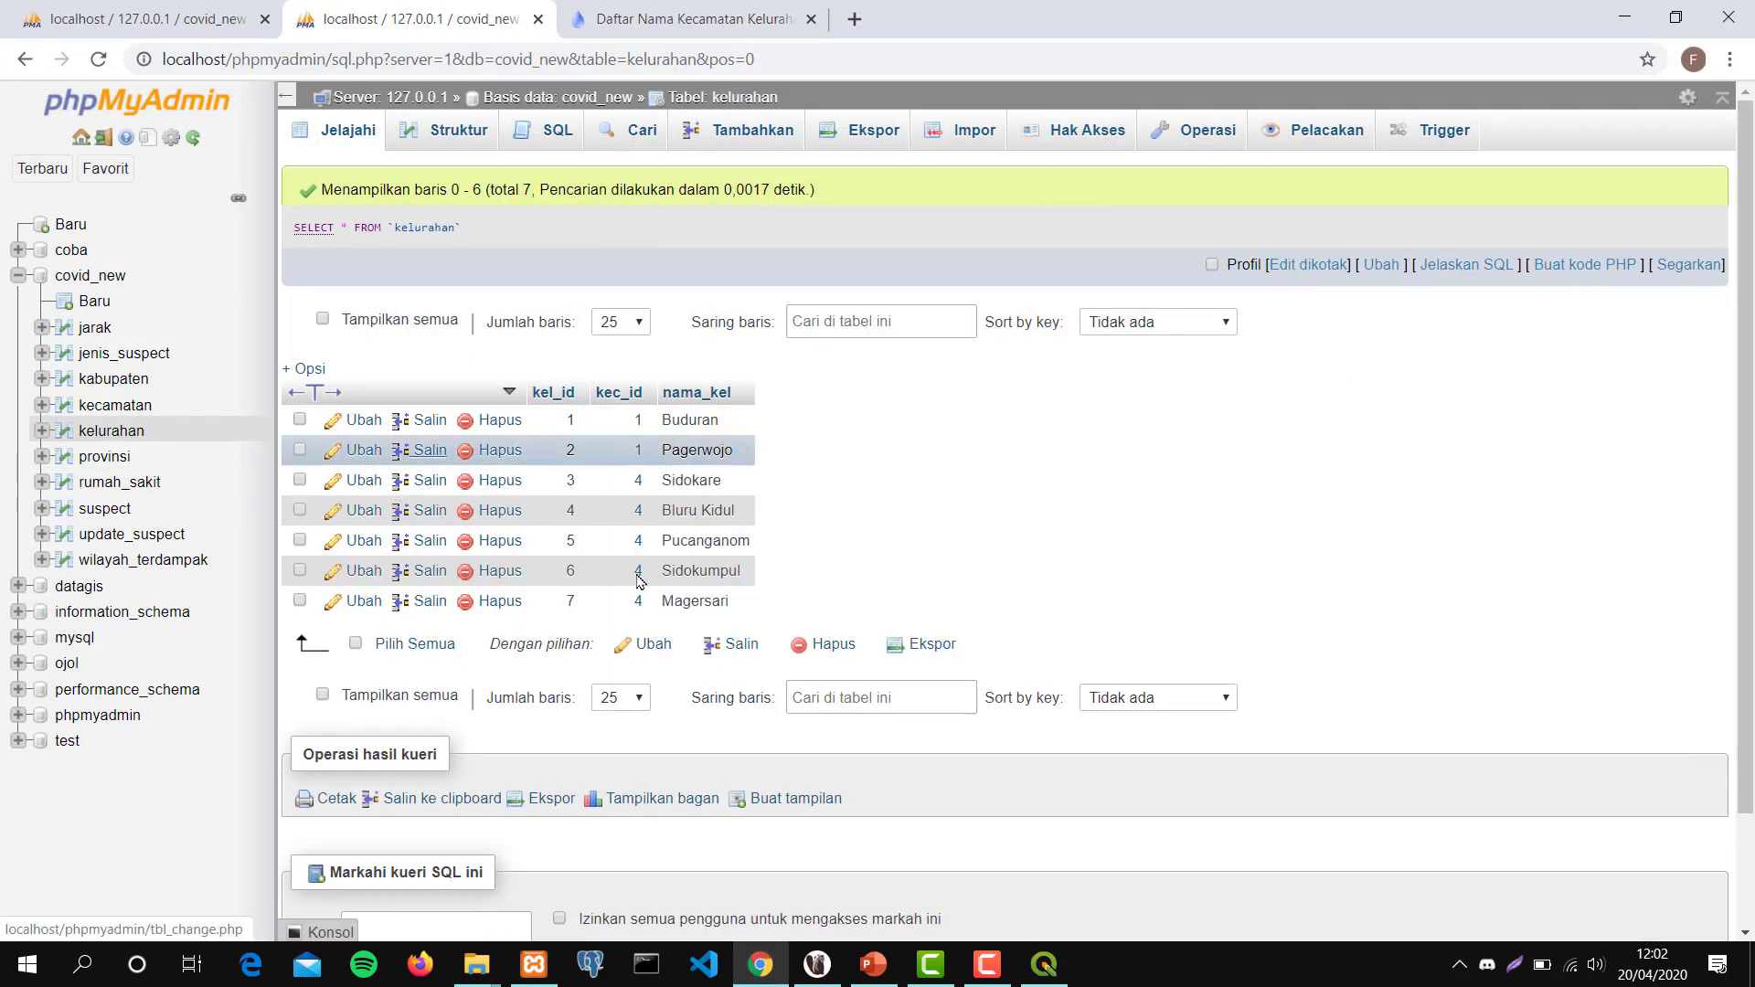
pyautogui.click(1617, 13)
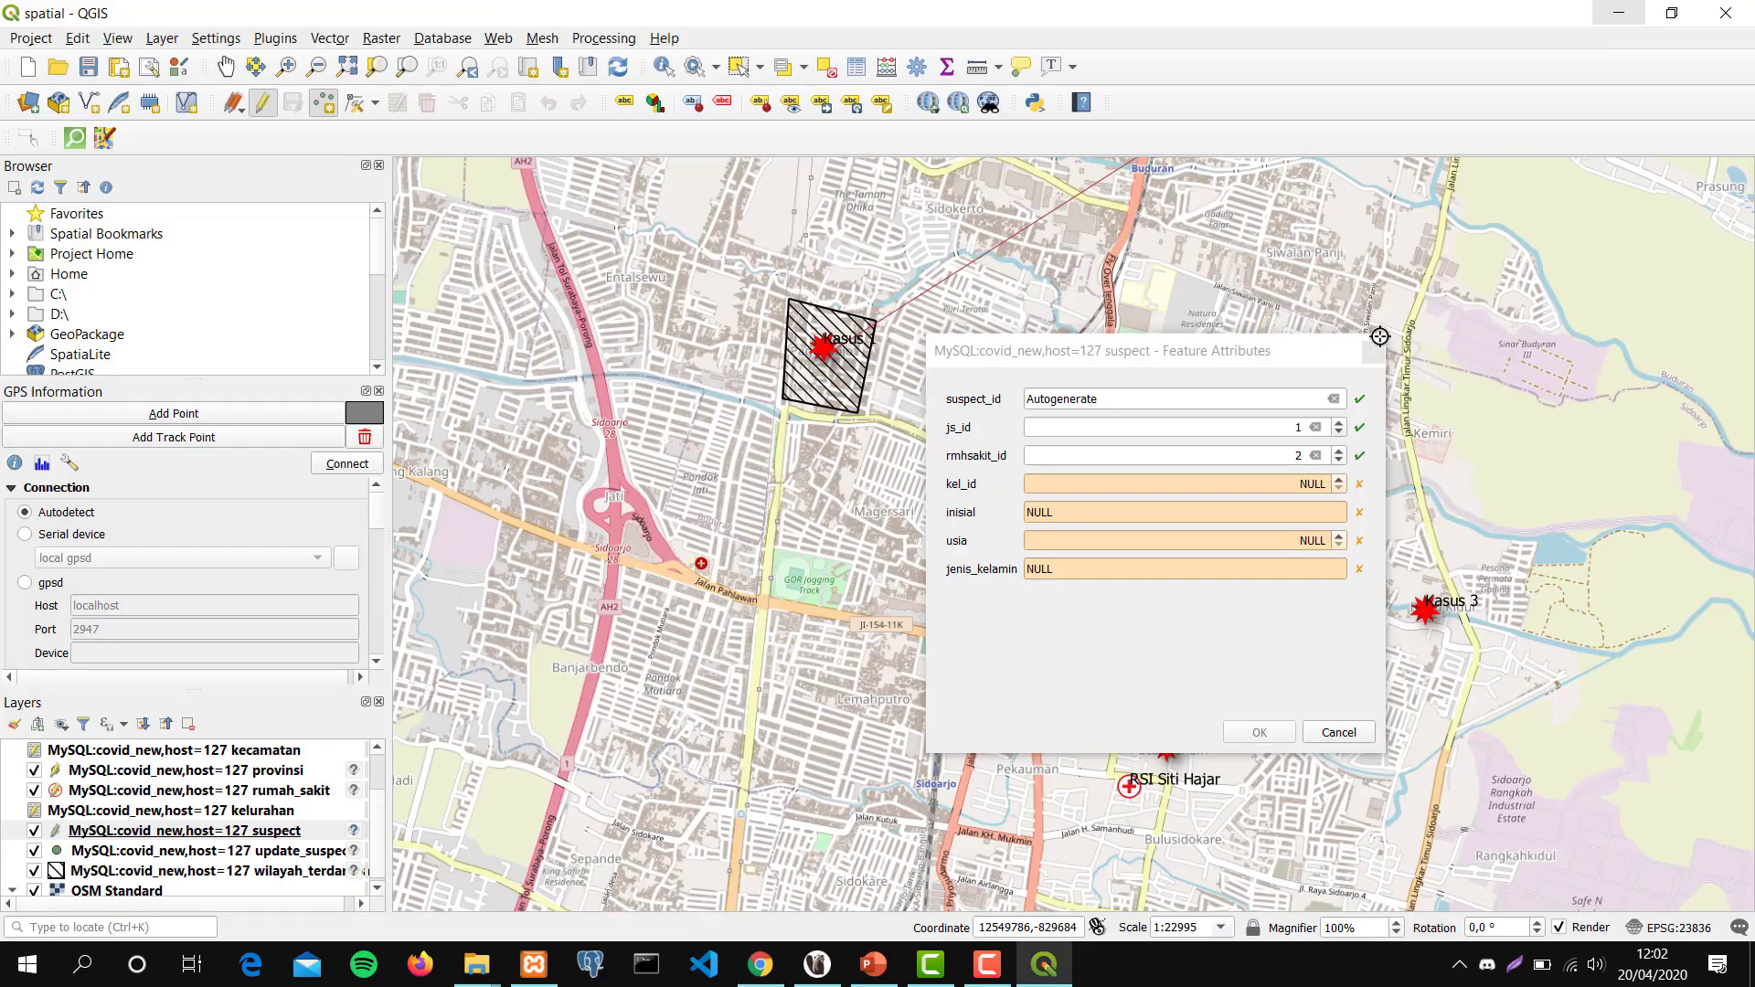
pyautogui.click(1289, 483)
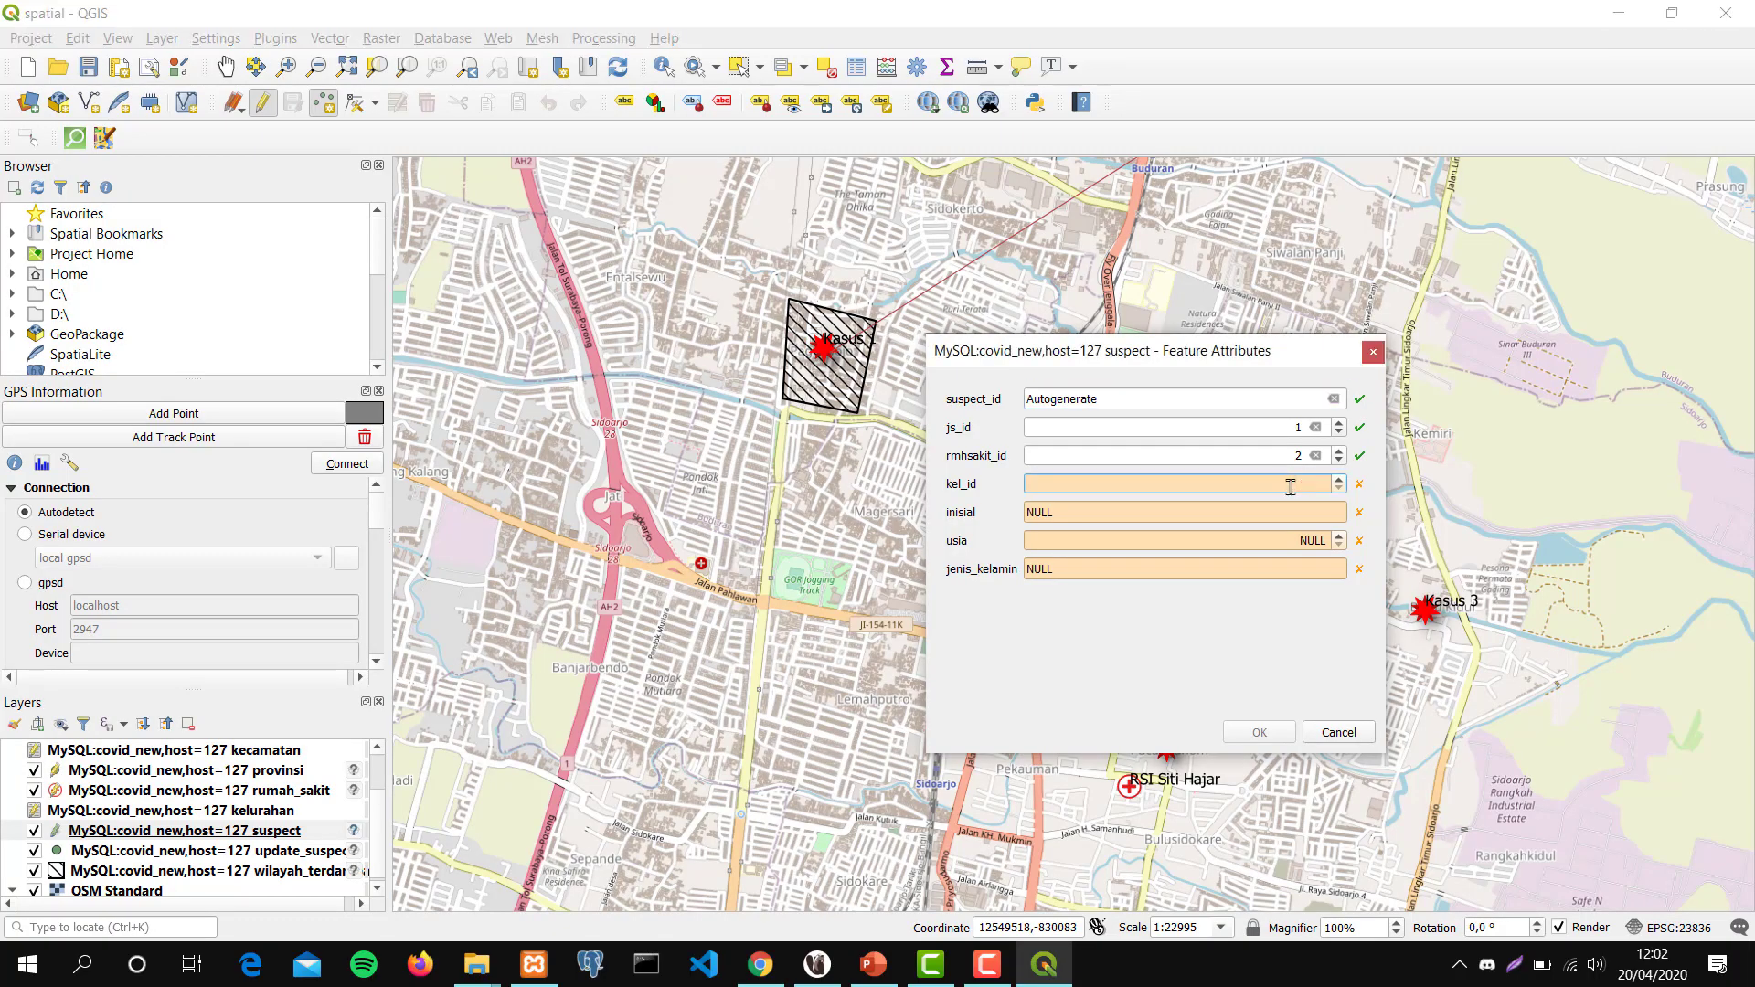
pyautogui.write('7')
pyautogui.moveTo(1229, 350); pyautogui.dragTo(1478, 249)
pyautogui.moveTo(1012, 263); pyautogui.dragTo(1250, 485)
# Check the inisial entries in the suspect table in phpMyAdmin in Chrome and return to the QGIS form.
pyautogui.click(1183, 645)
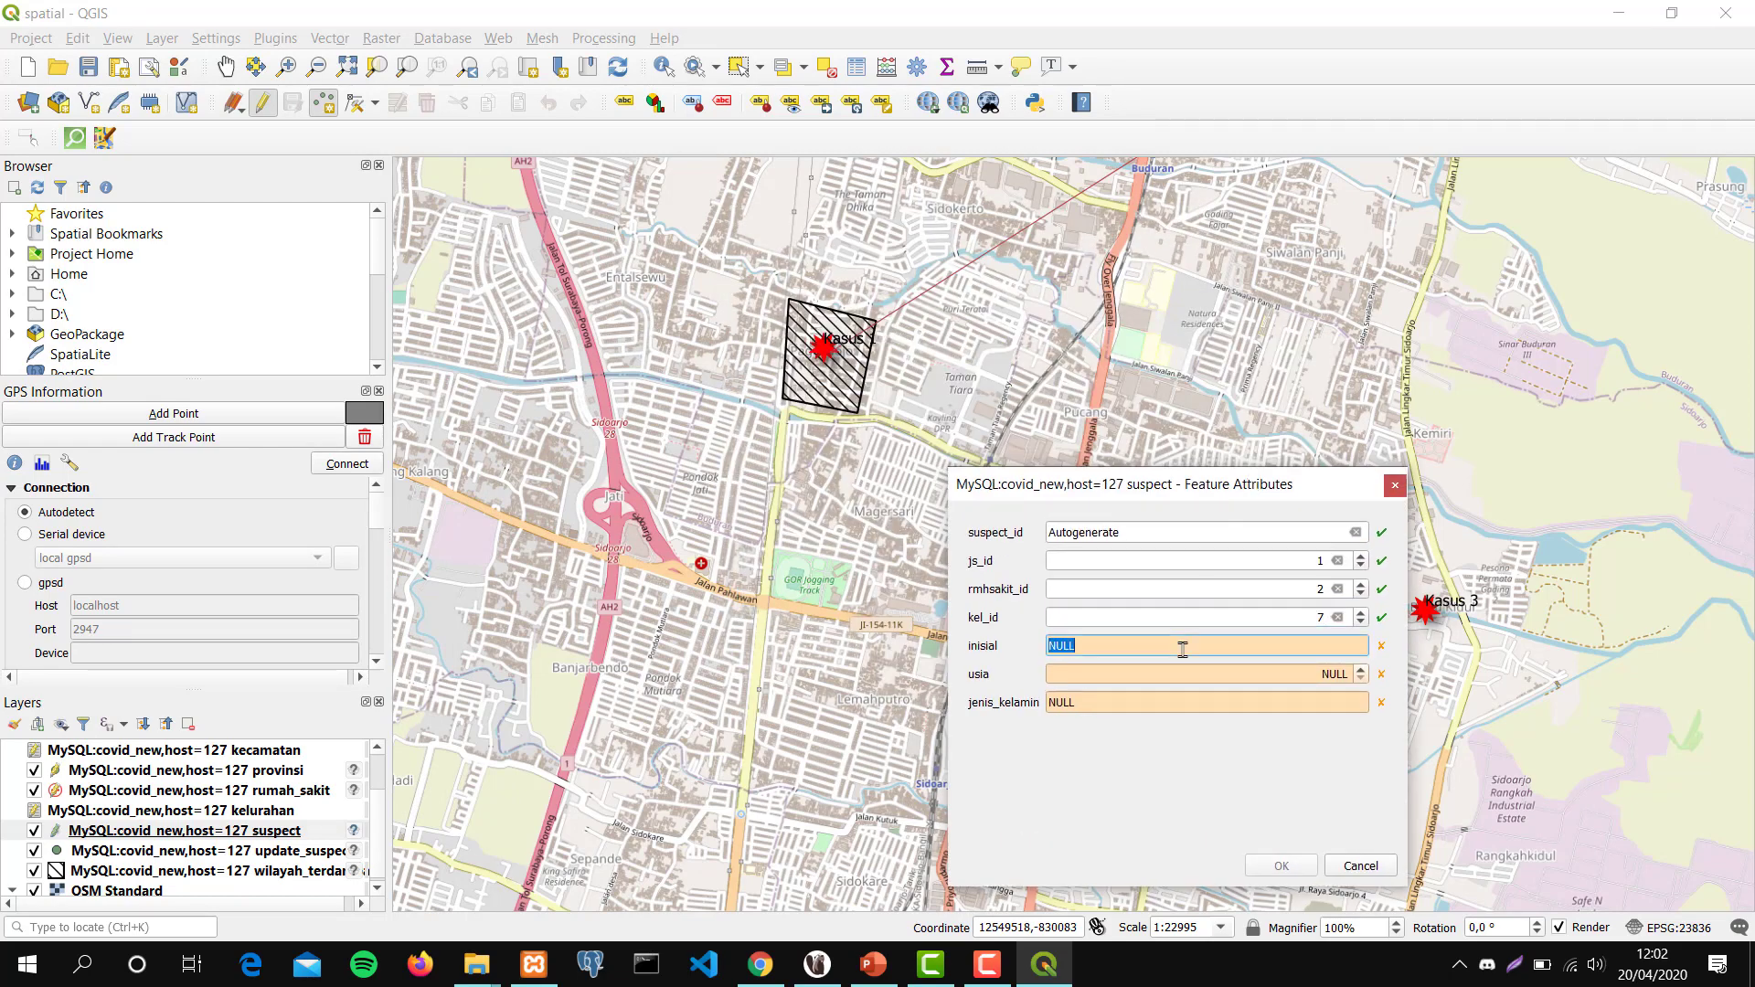
pyautogui.click(761, 964)
pyautogui.click(80, 510)
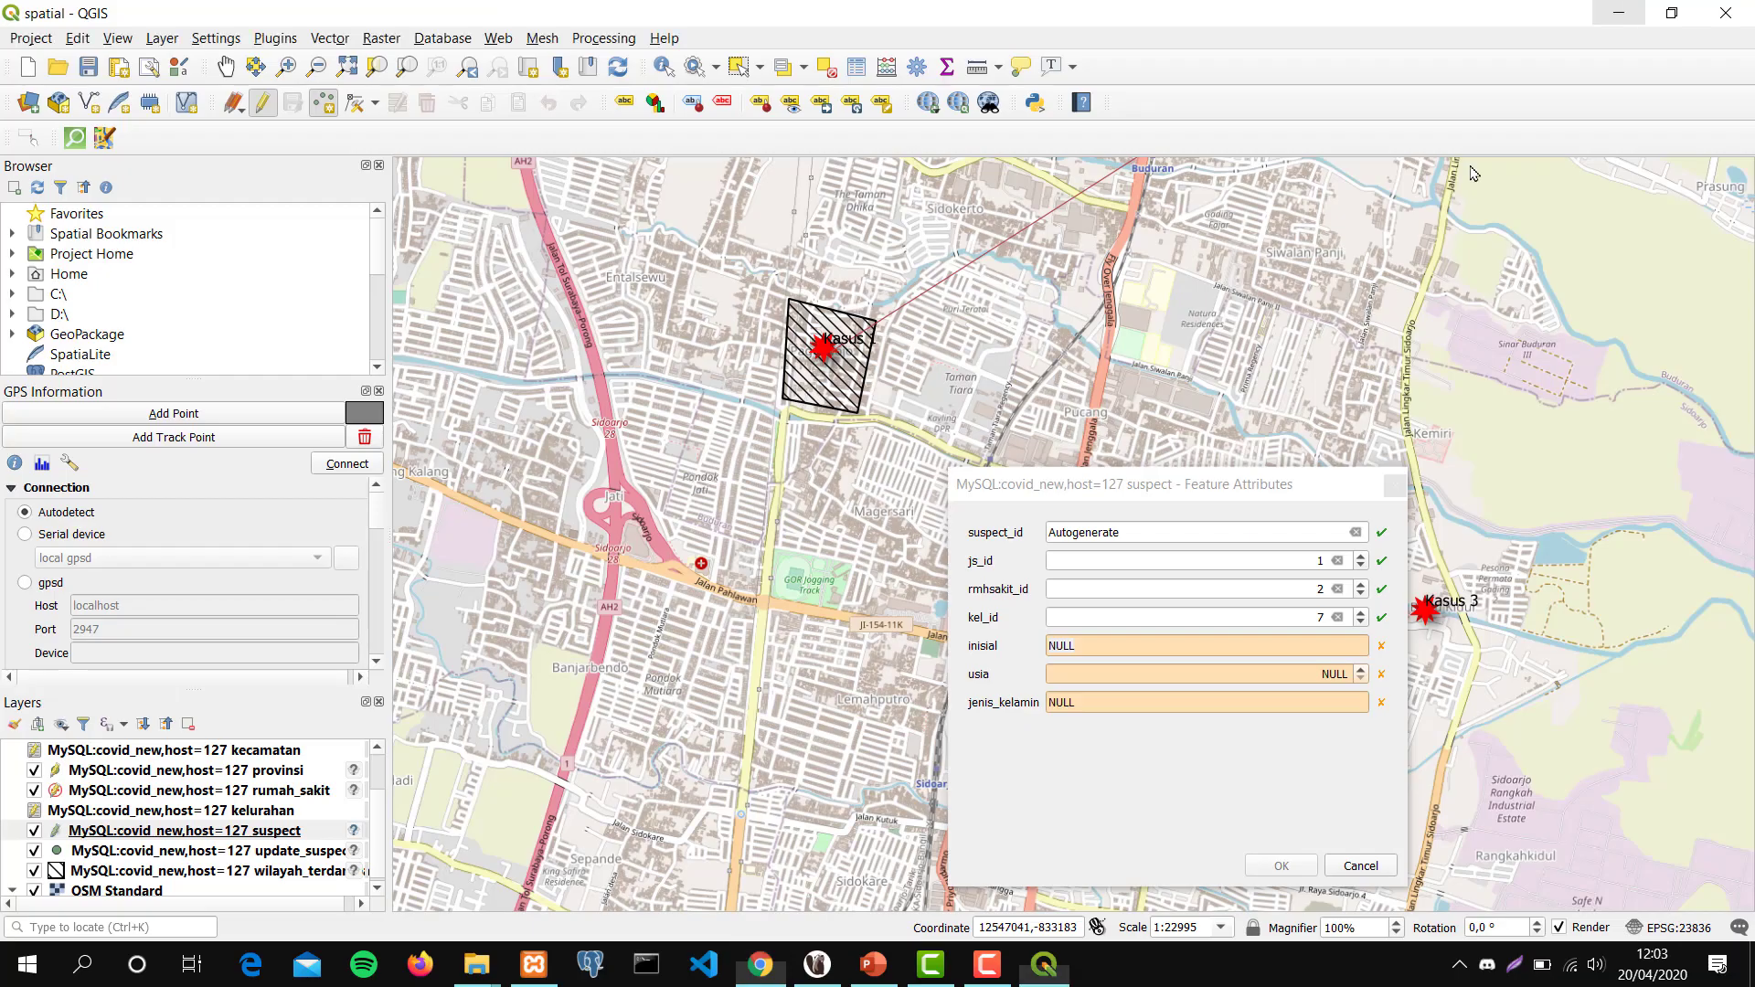
pyautogui.click(1624, 16)
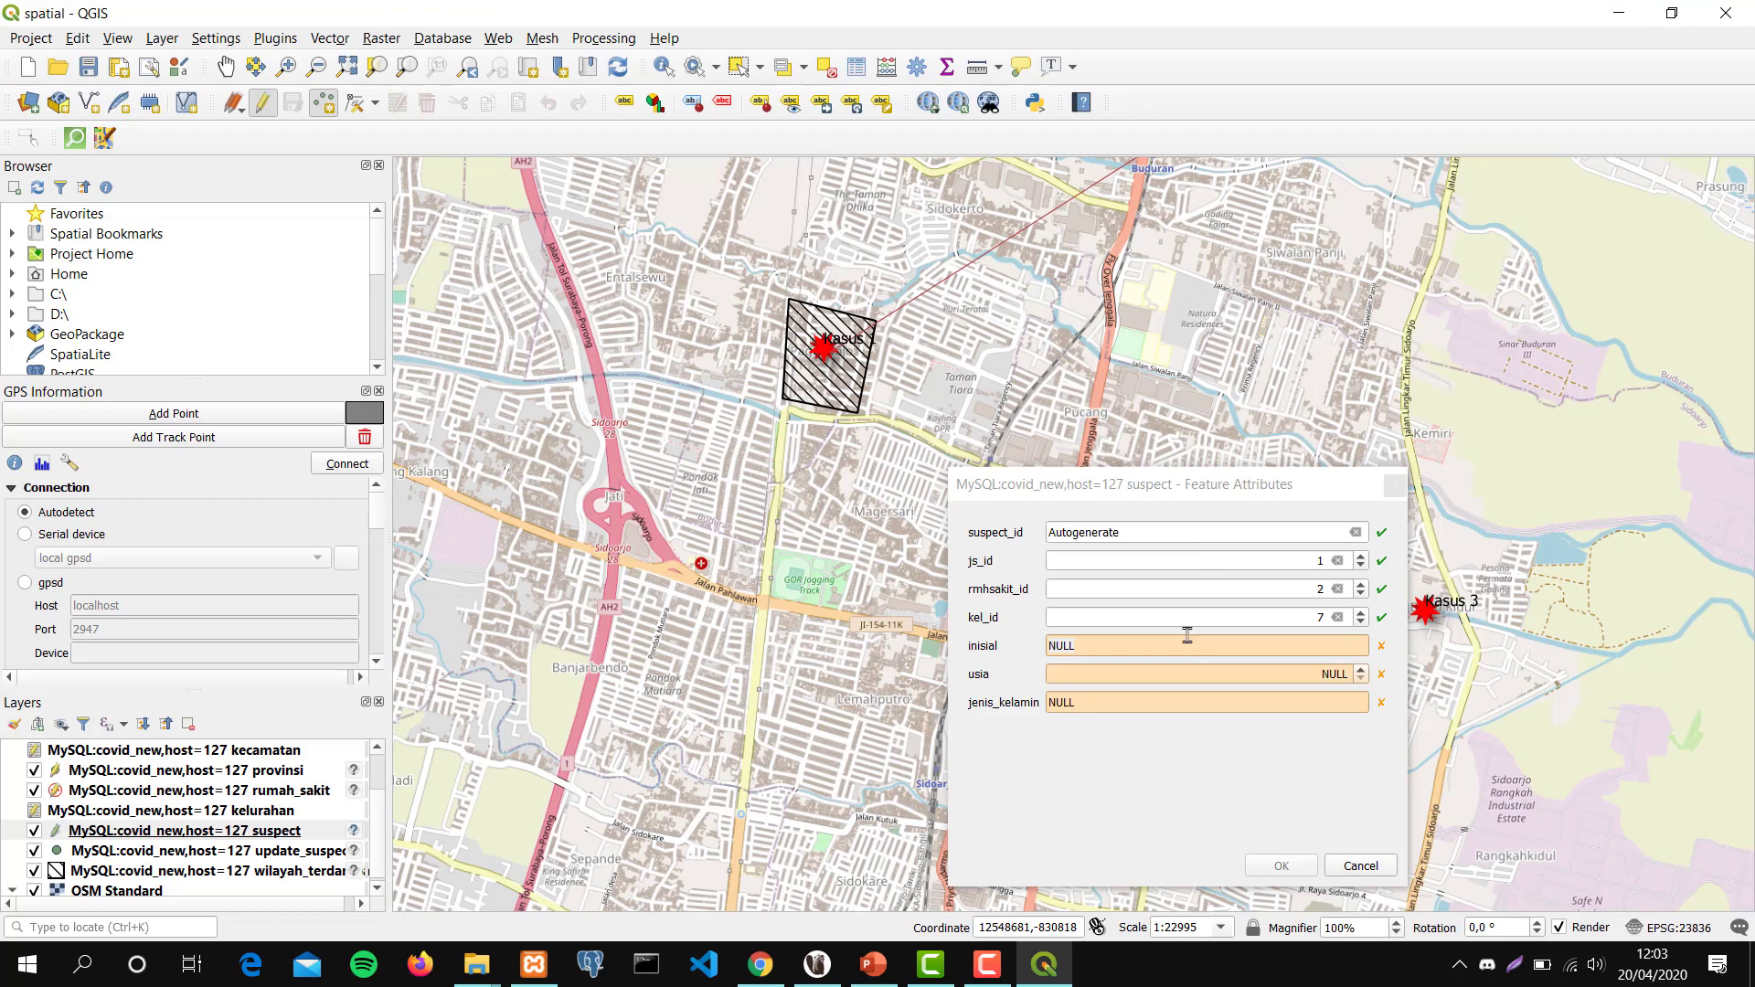
# Enter Kasus 5 as the inisial of the new suspect record.
pyautogui.click(1186, 635)
pyautogui.write('NUASUS')
pyautogui.press('BackSpace')
pyautogui.press('BackSpace')
pyautogui.press('BackSpace')
pyautogui.write('asu')
pyautogui.press('Tab')
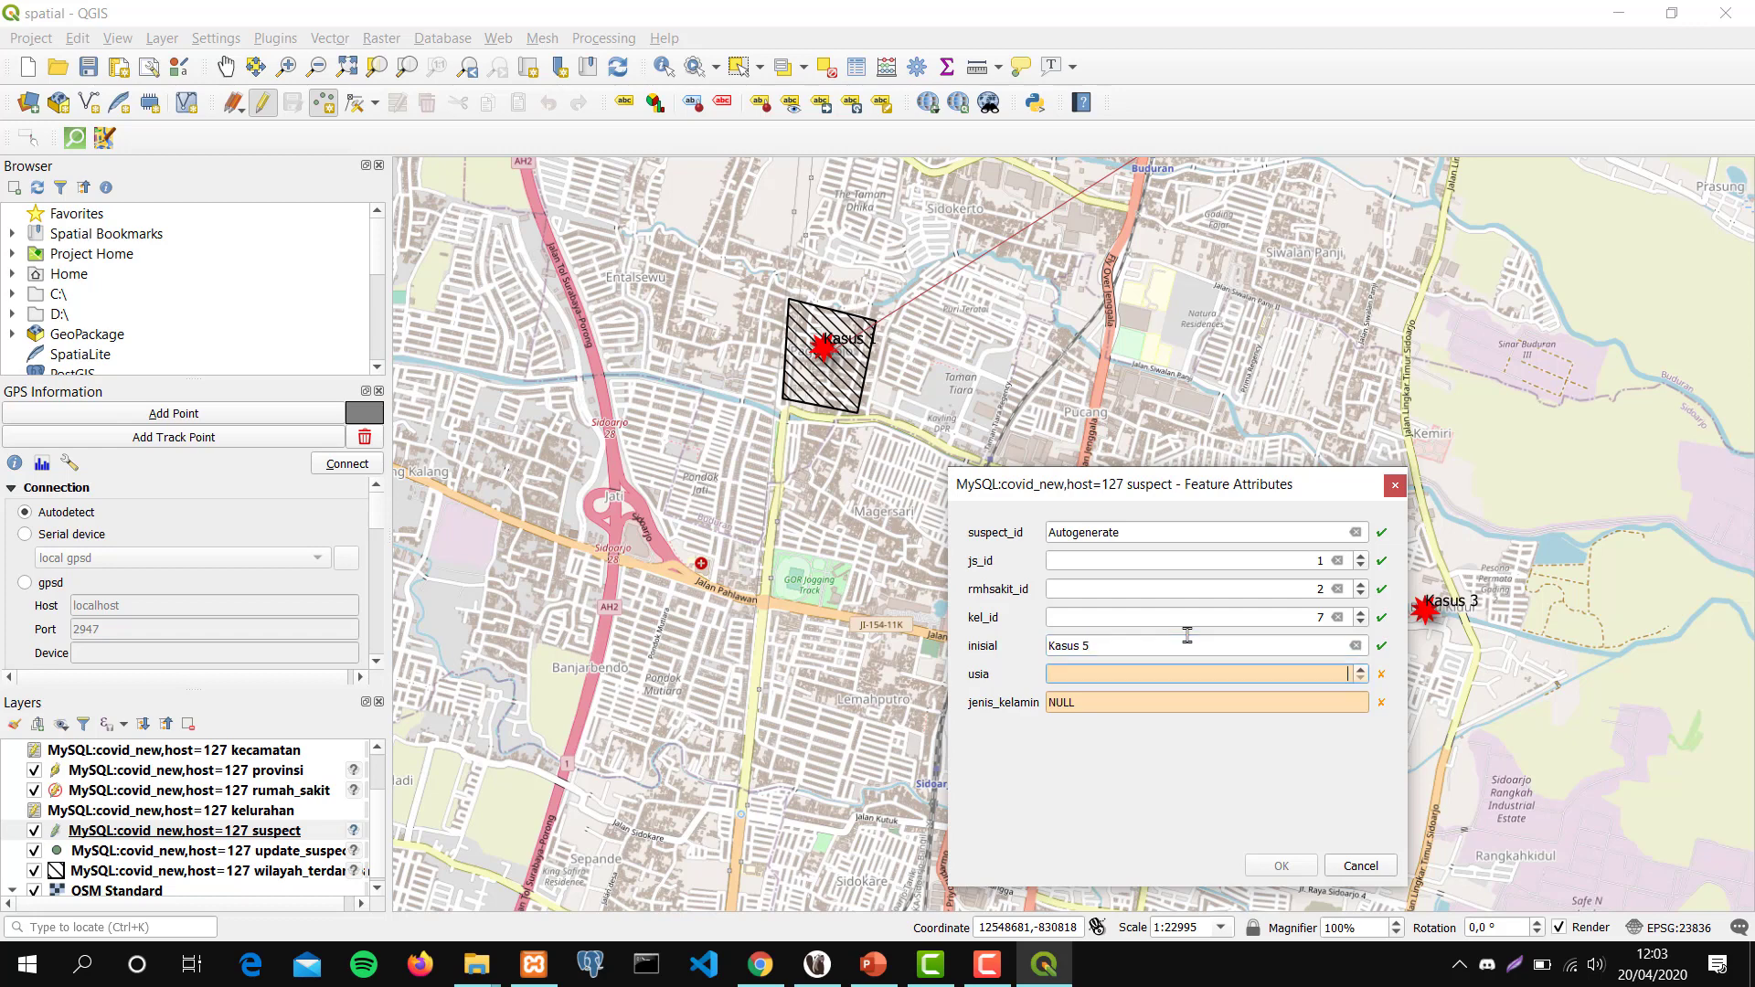
# Fill in usia 54 and jenis_kelamin Laki - laki, accept the form and save the suspect layer edits.
pyautogui.write('54')
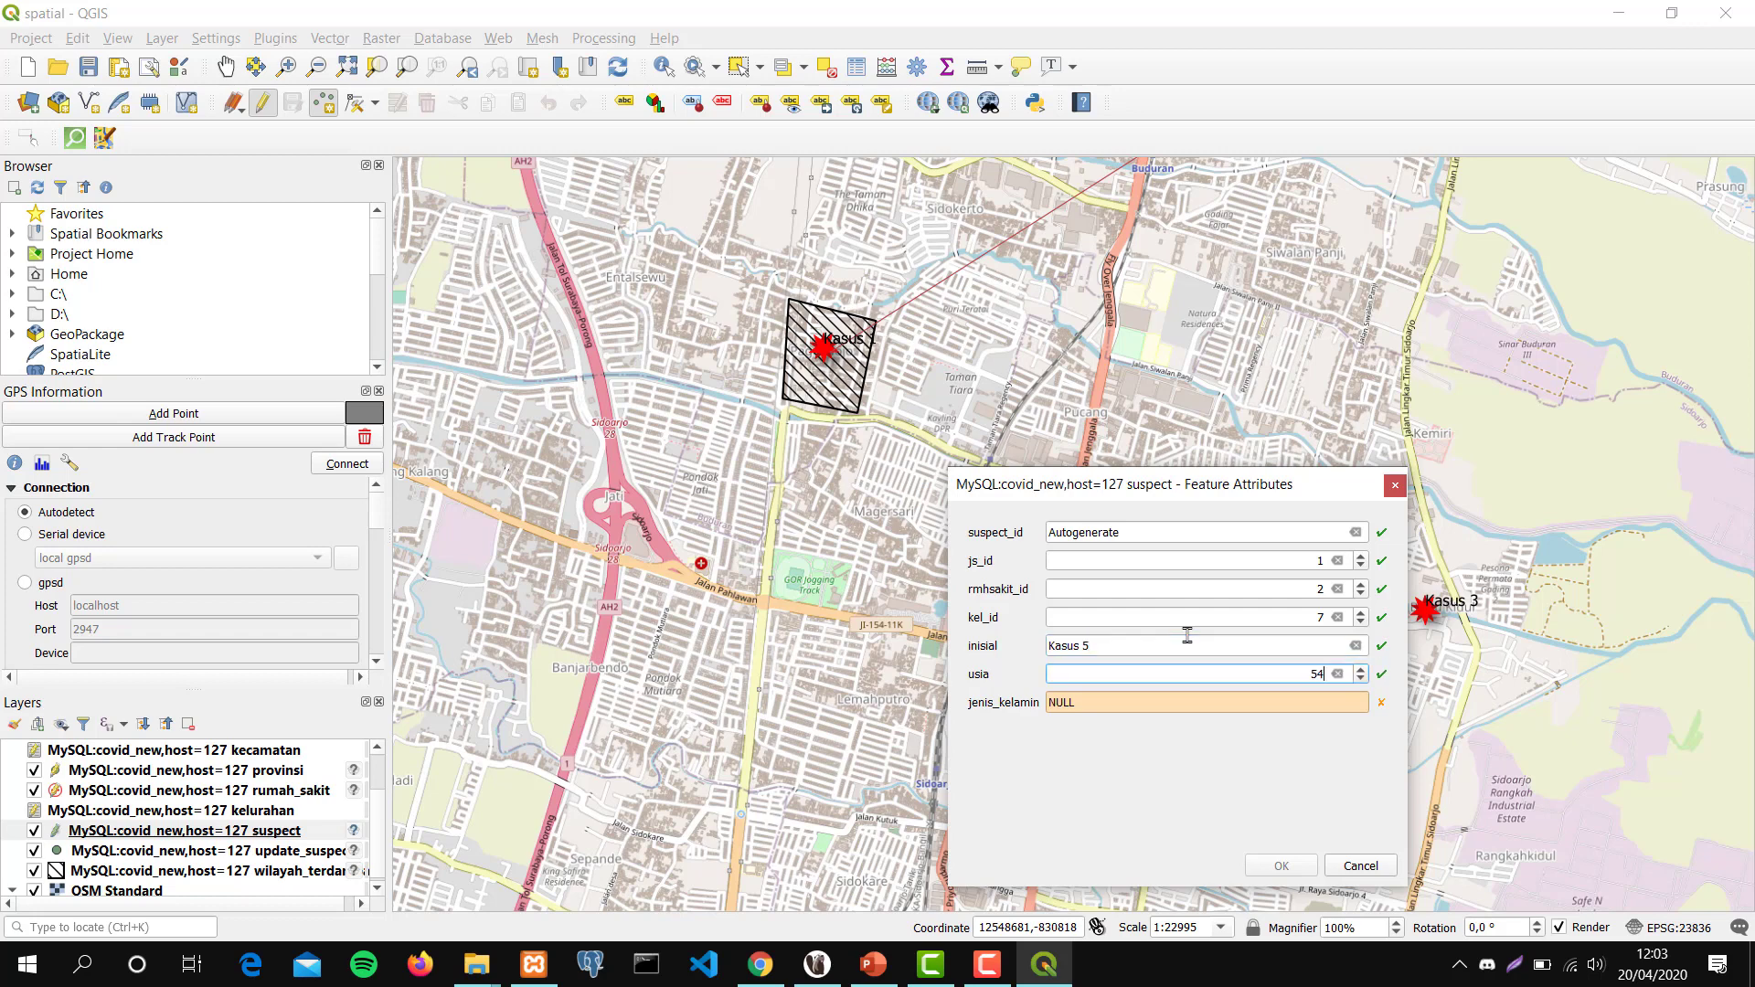
pyautogui.press('Tab')
pyautogui.write('Lak')
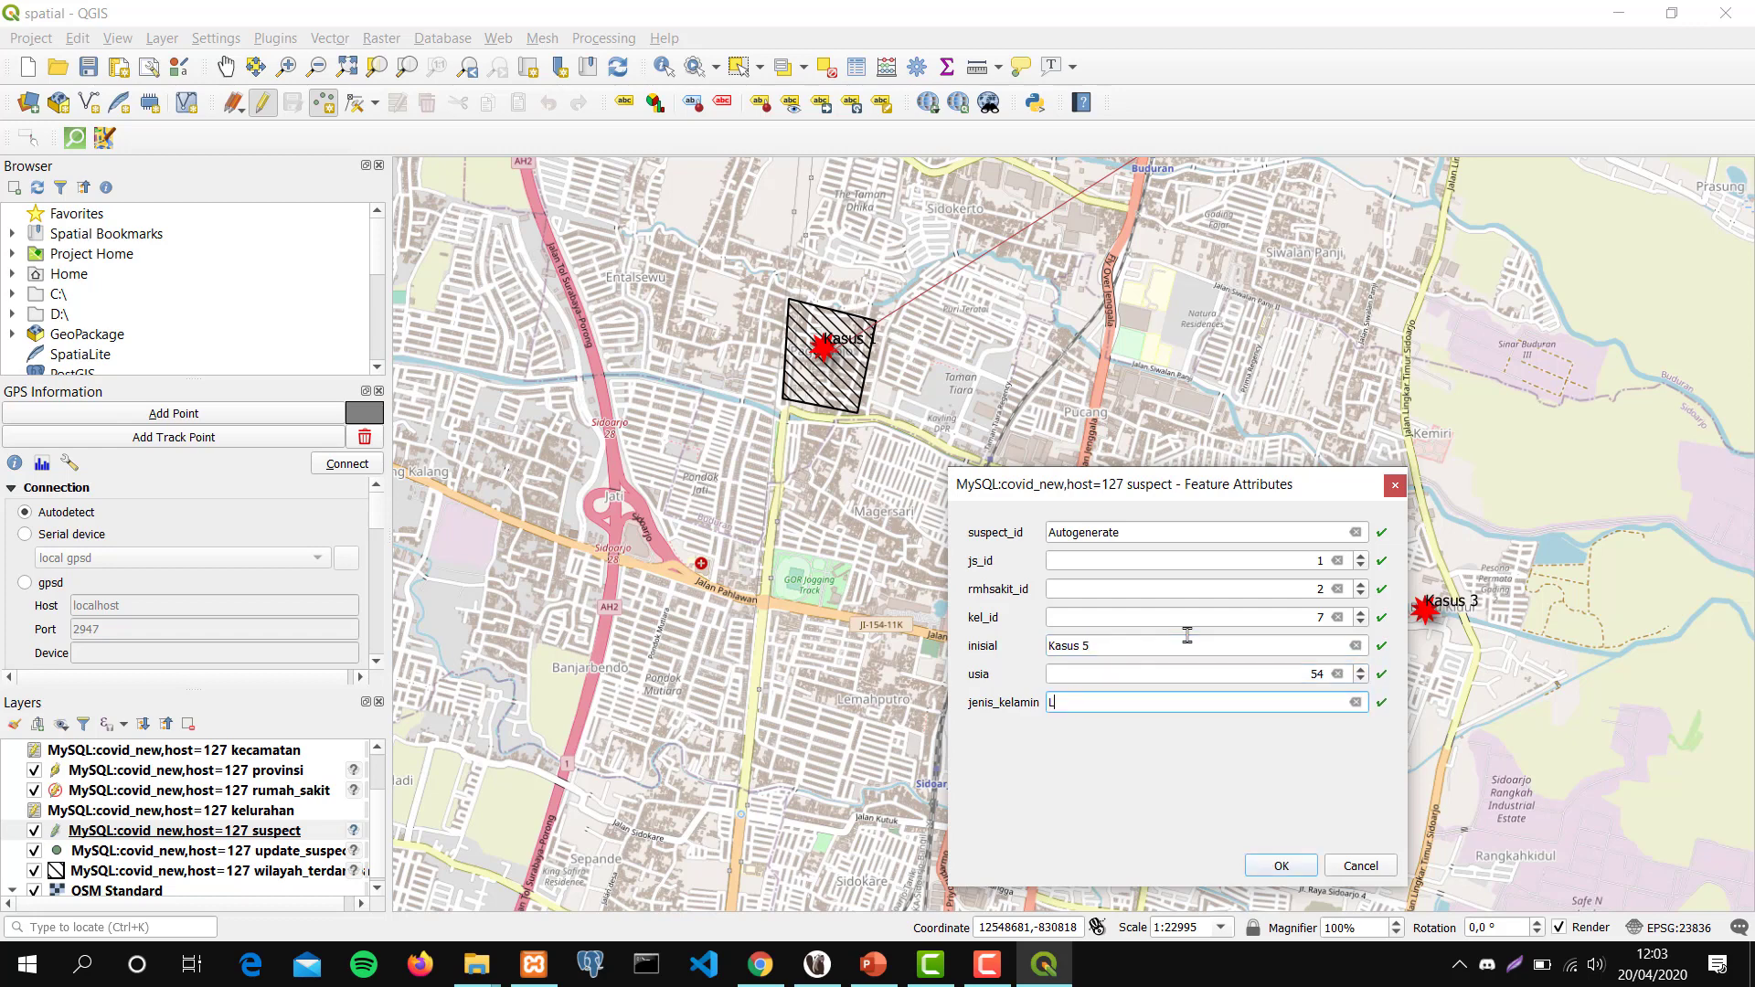
pyautogui.write('i - laki')
pyautogui.click(1284, 865)
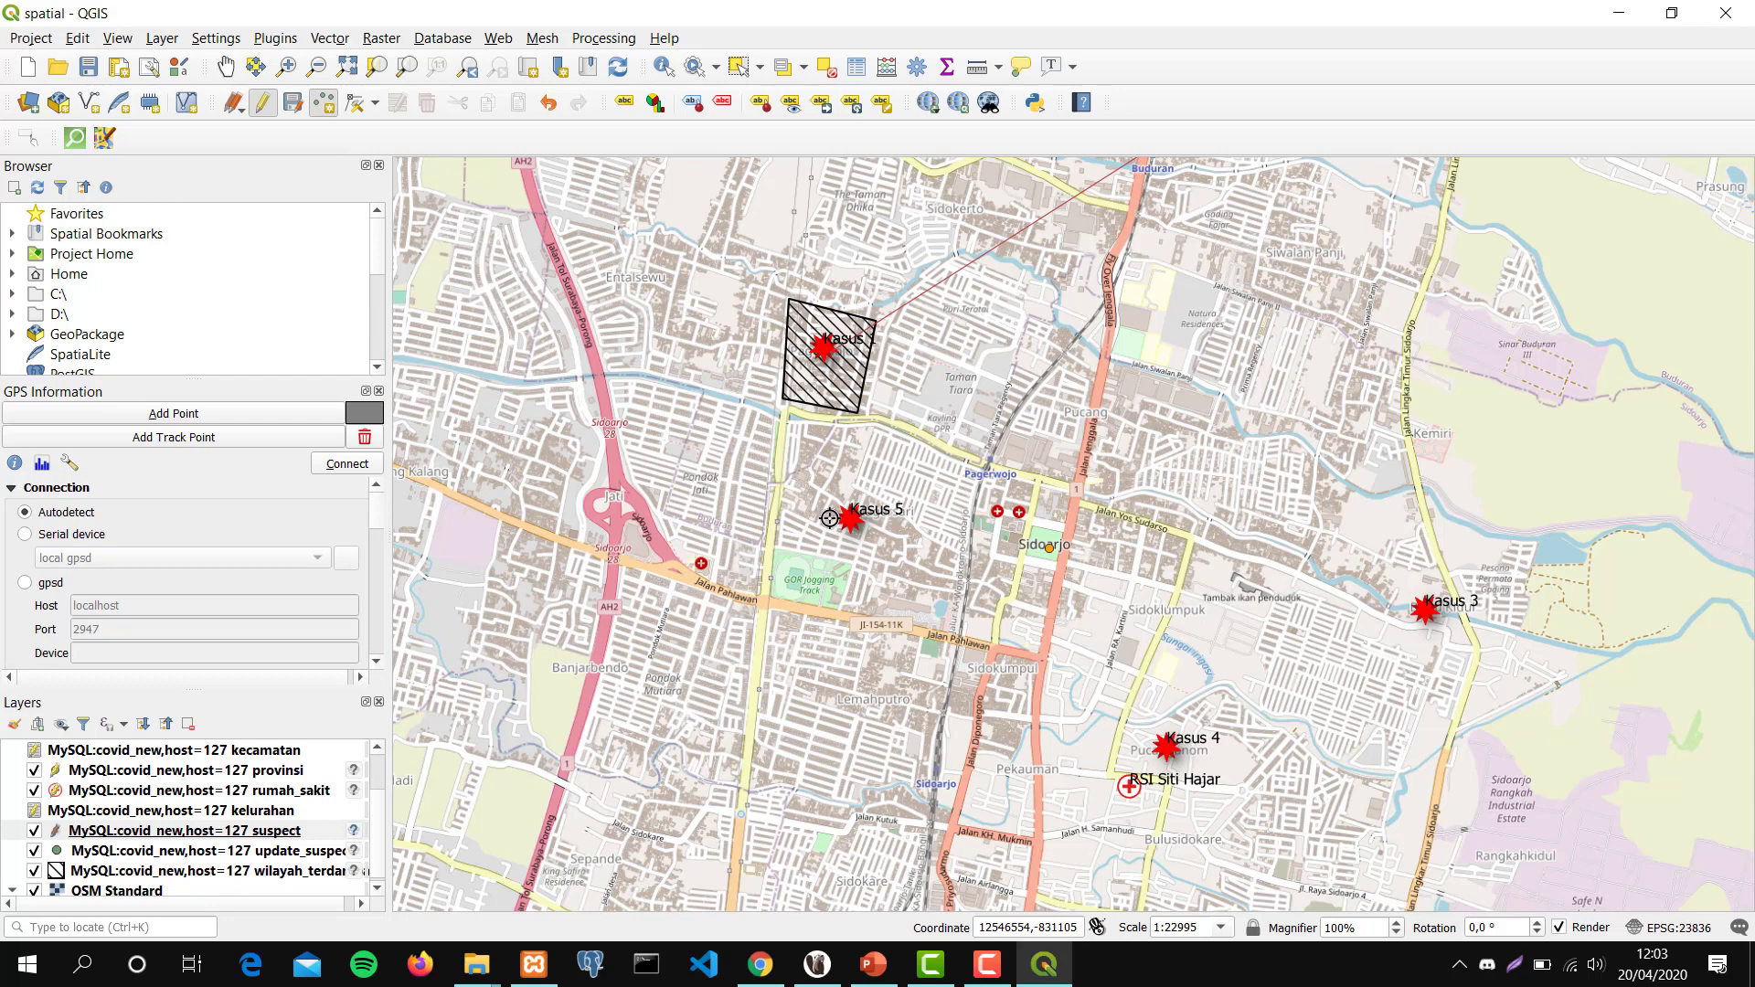
pyautogui.click(294, 107)
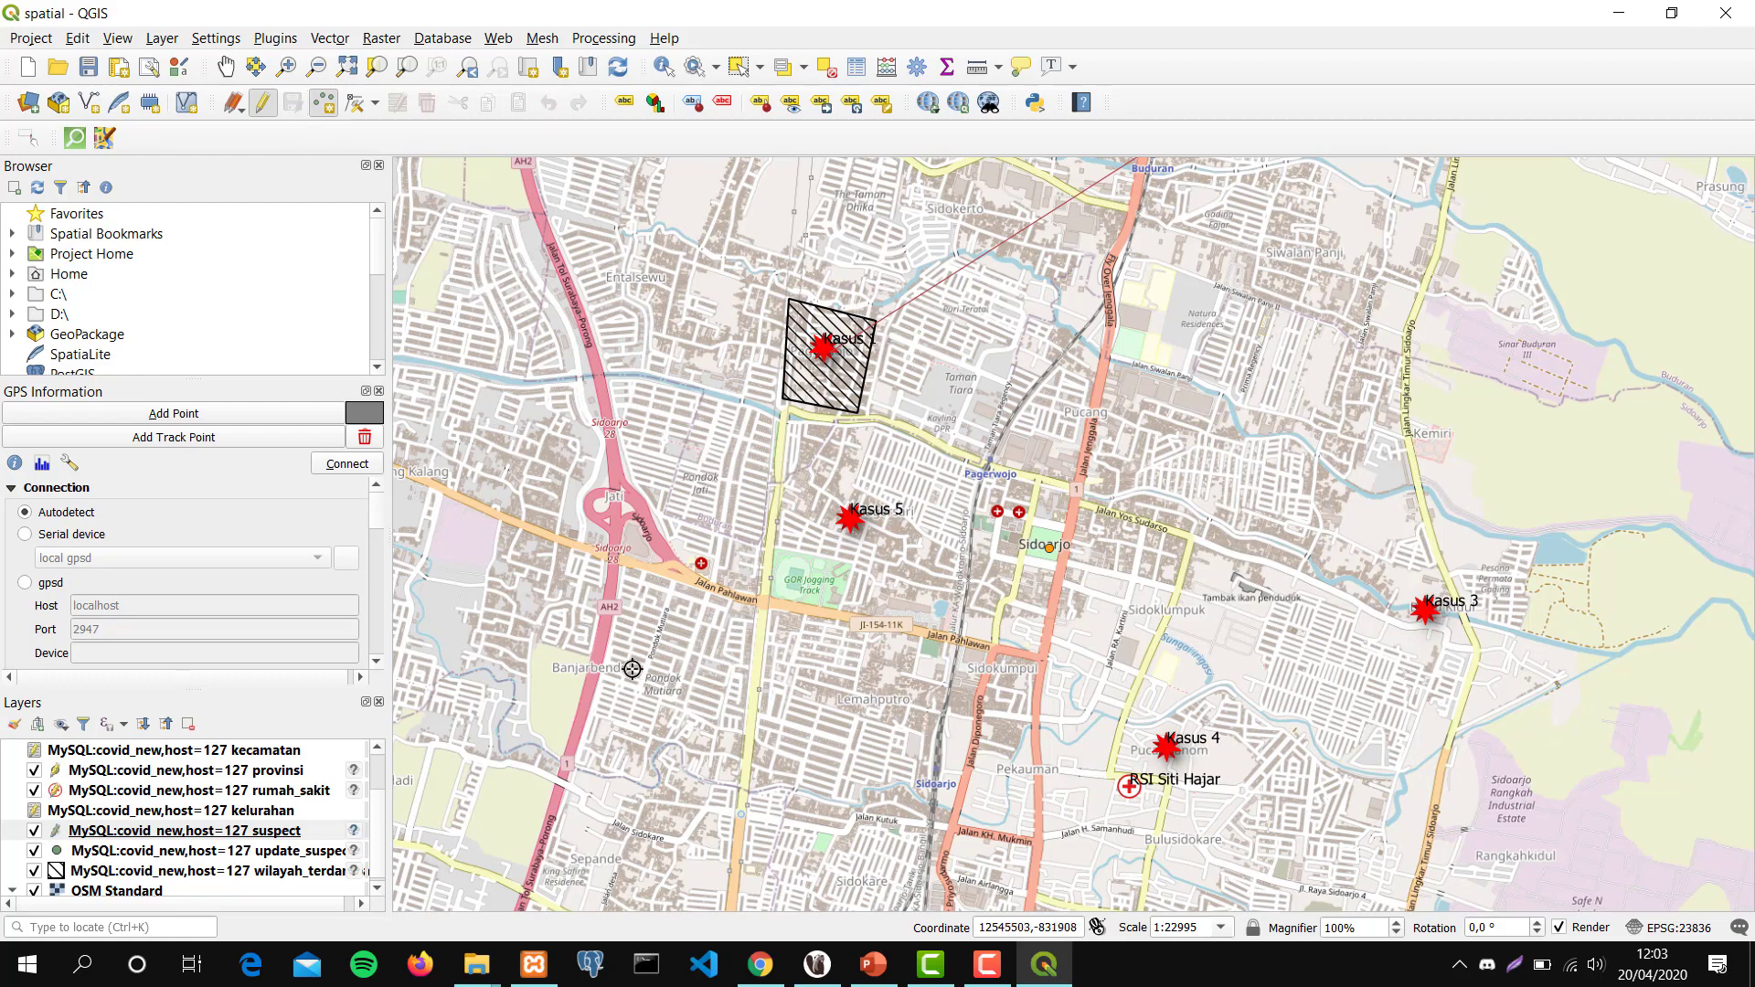
# Check the Kasus 5 record in the suspect table in phpMyAdmin in Chrome and return to QGIS.
pyautogui.click(759, 968)
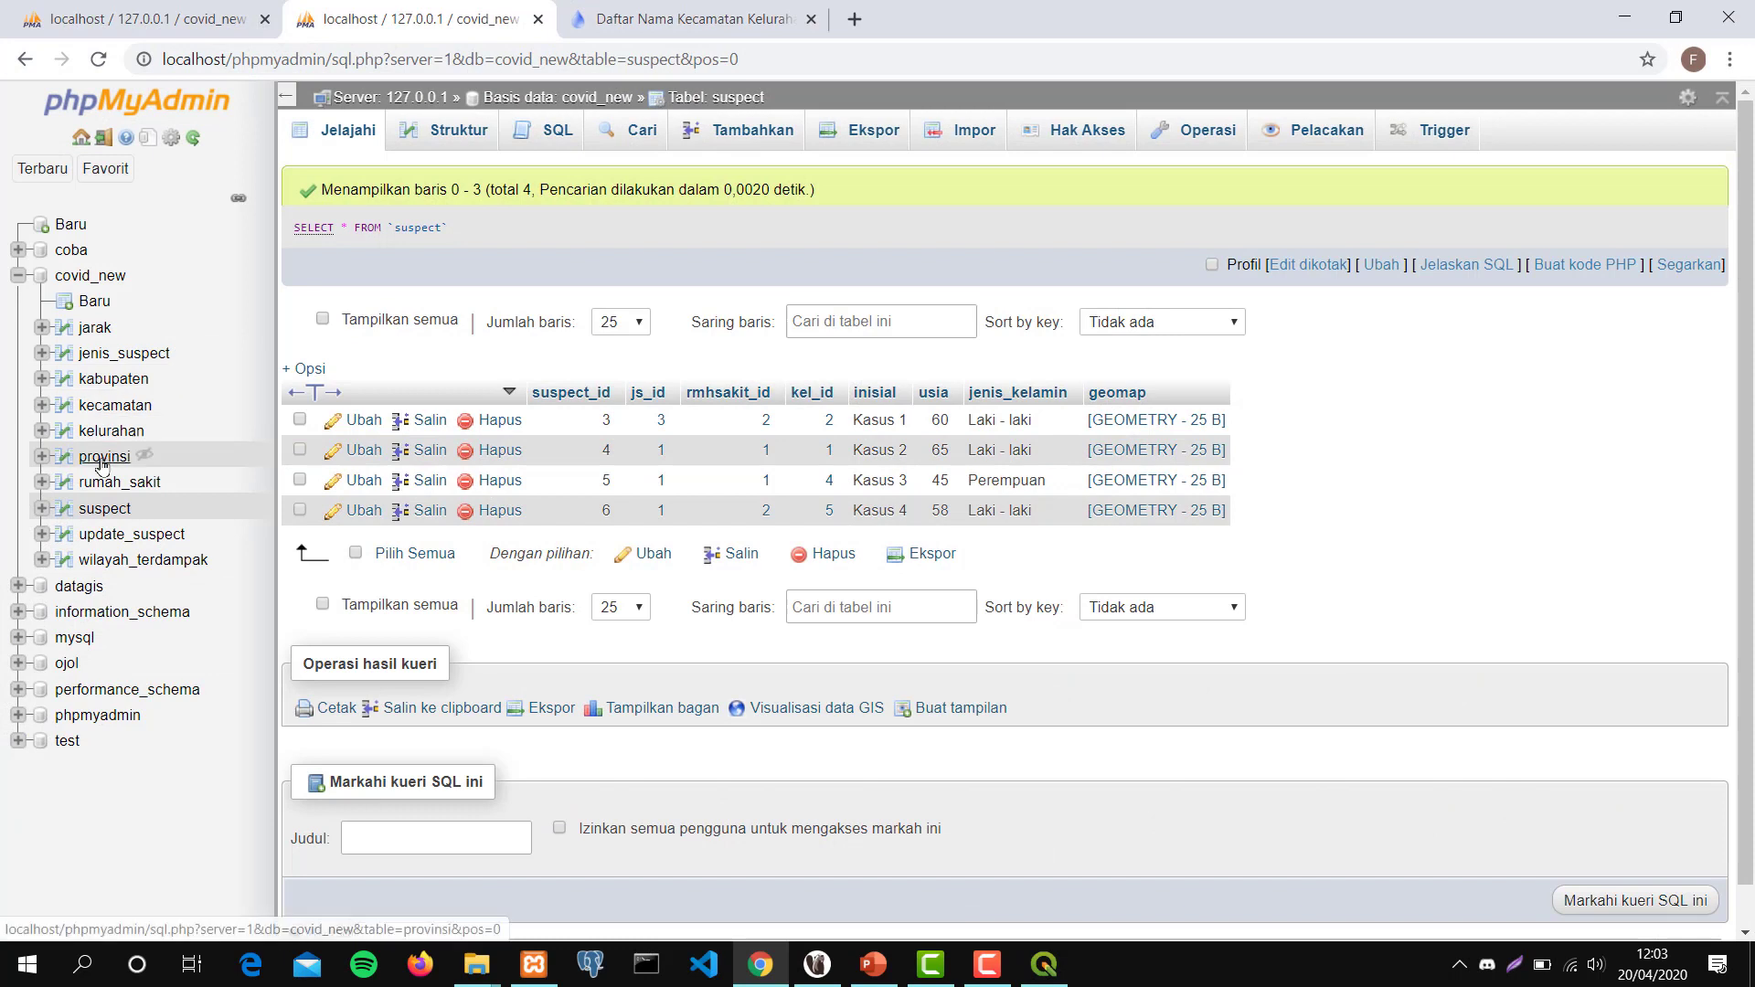
pyautogui.click(106, 510)
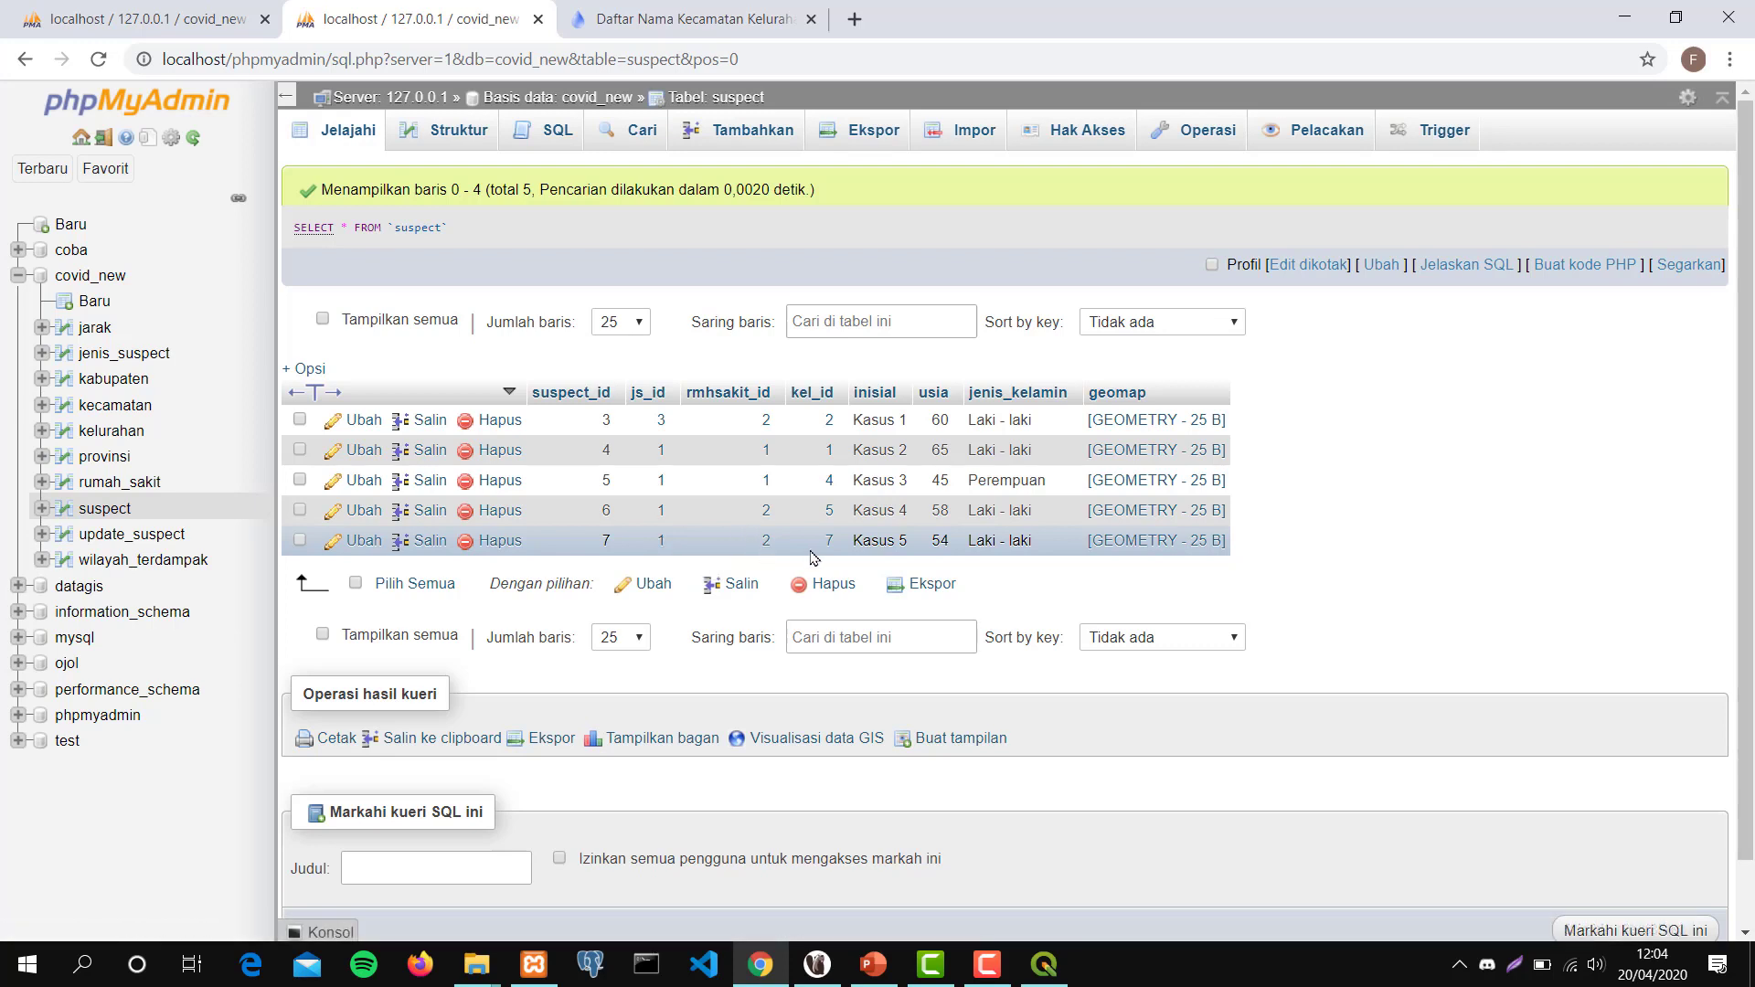
pyautogui.moveTo(768, 552)
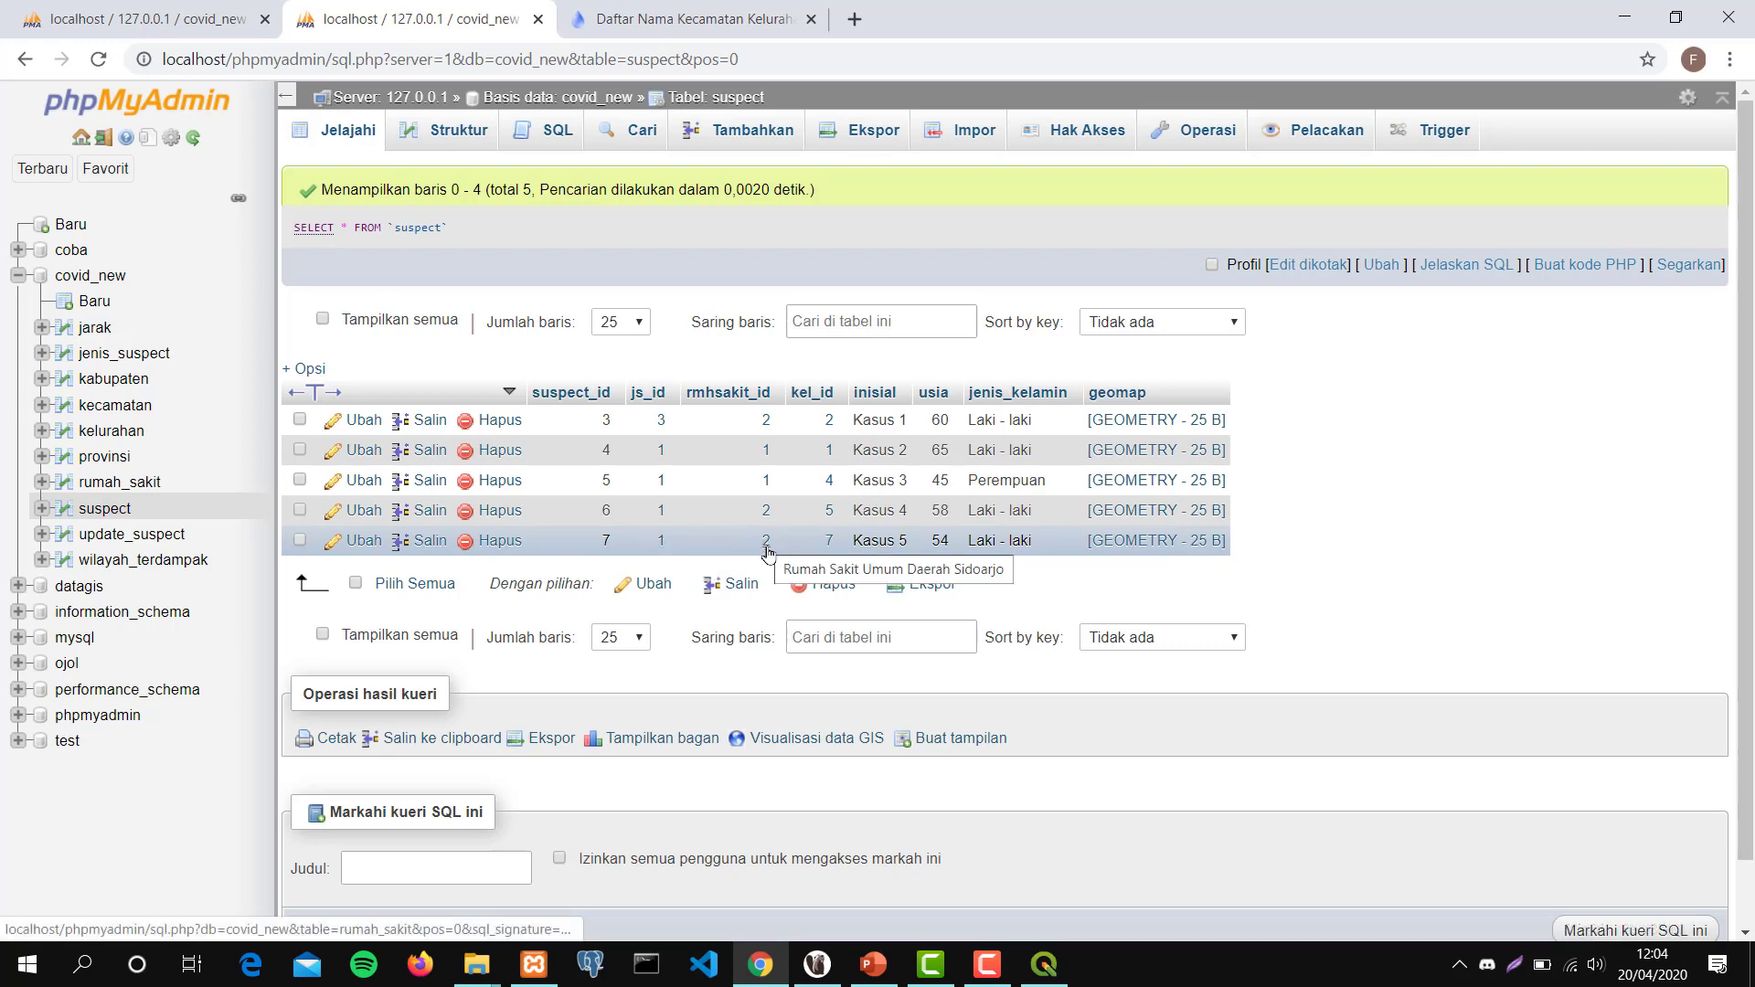
pyautogui.moveTo(831, 546)
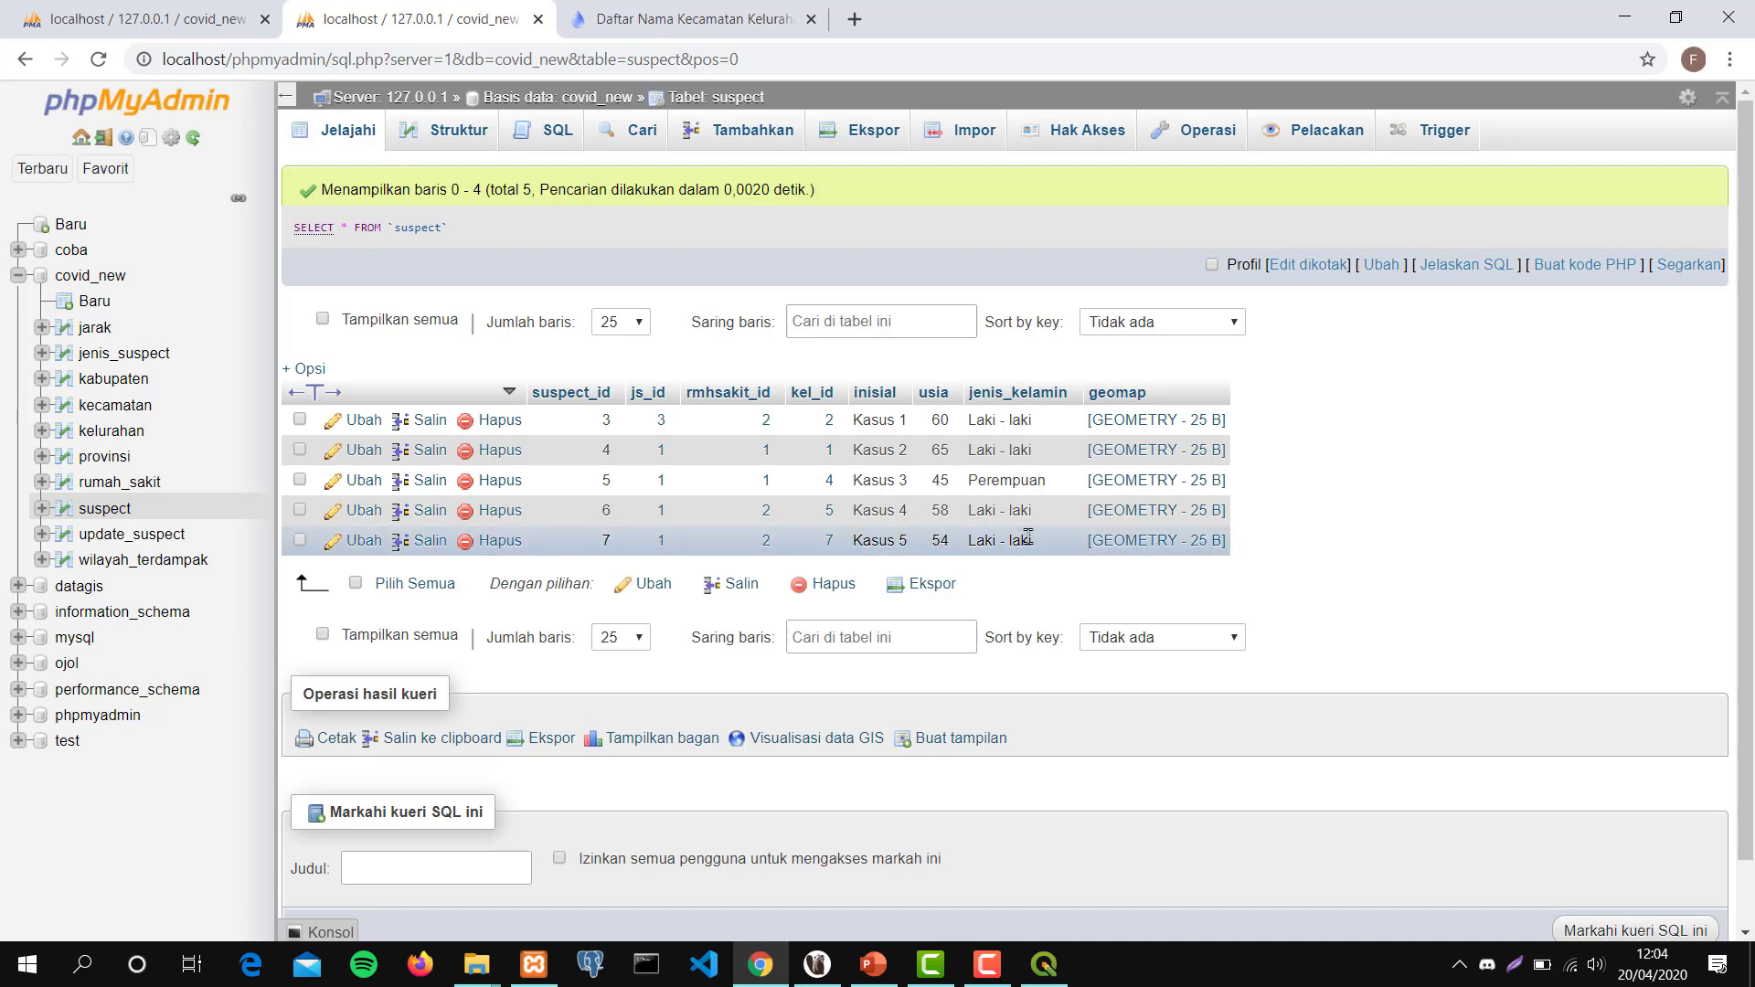
pyautogui.moveTo(1051, 541); pyautogui.dragTo(990, 536)
pyautogui.click(1276, 565)
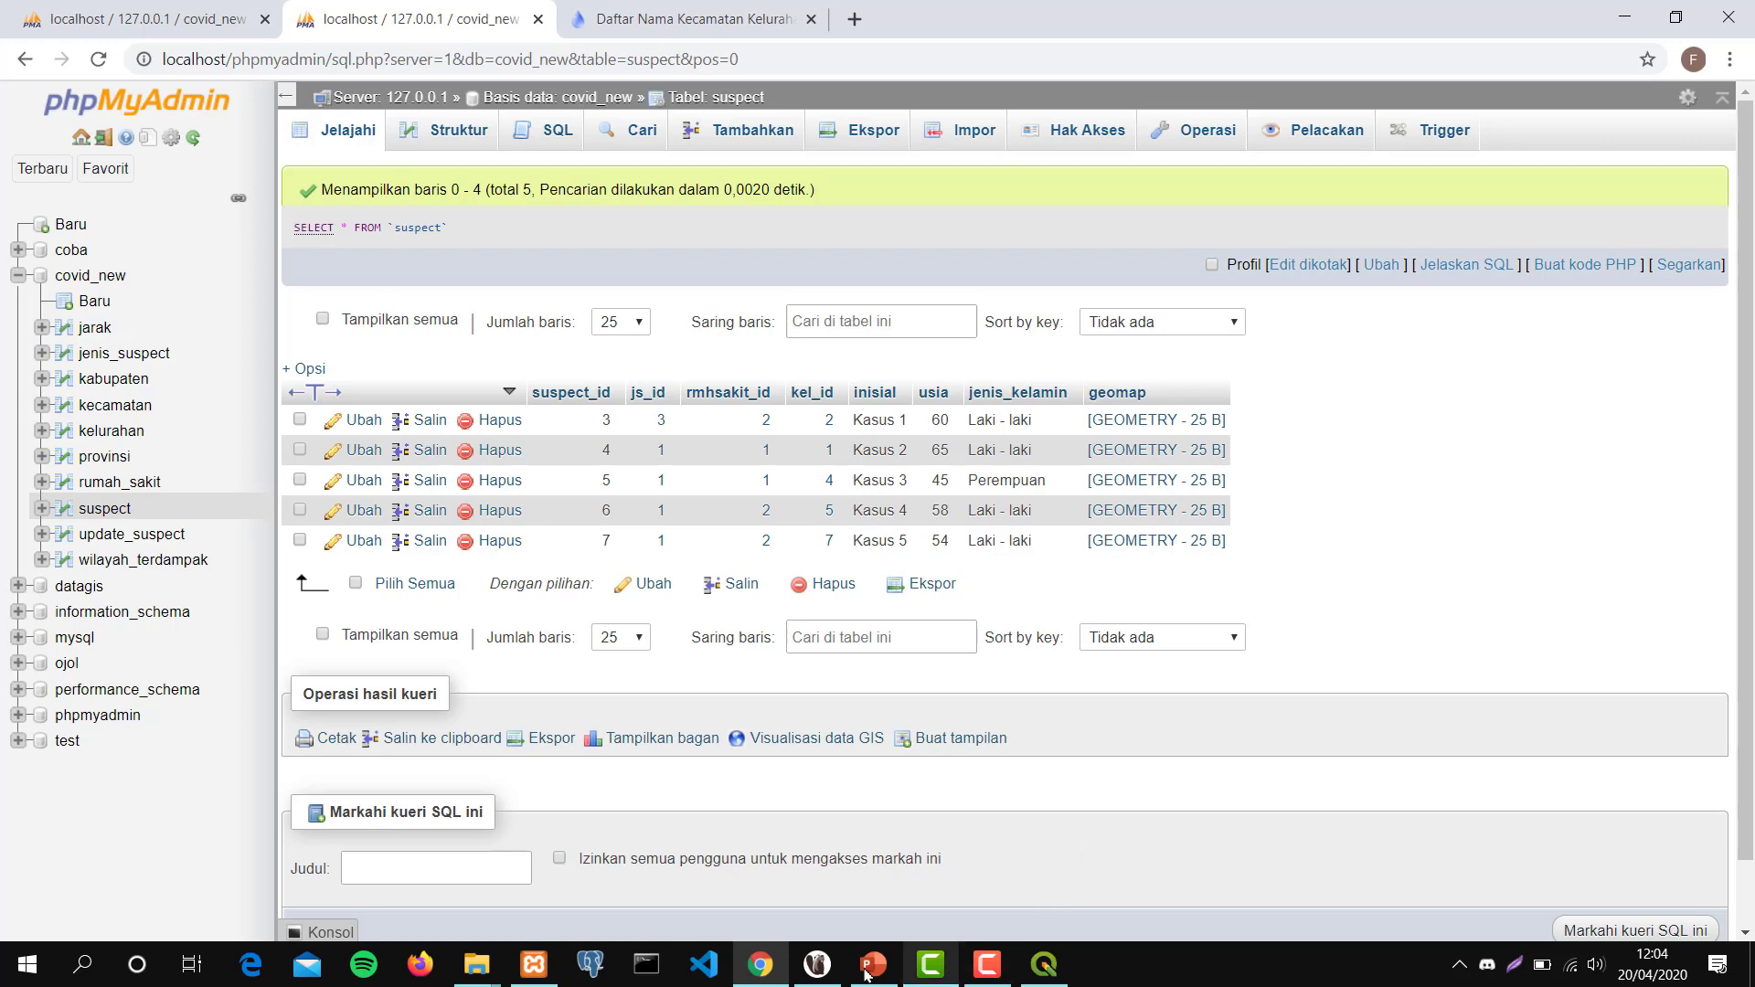
pyautogui.moveTo(881, 963)
pyautogui.click(1042, 976)
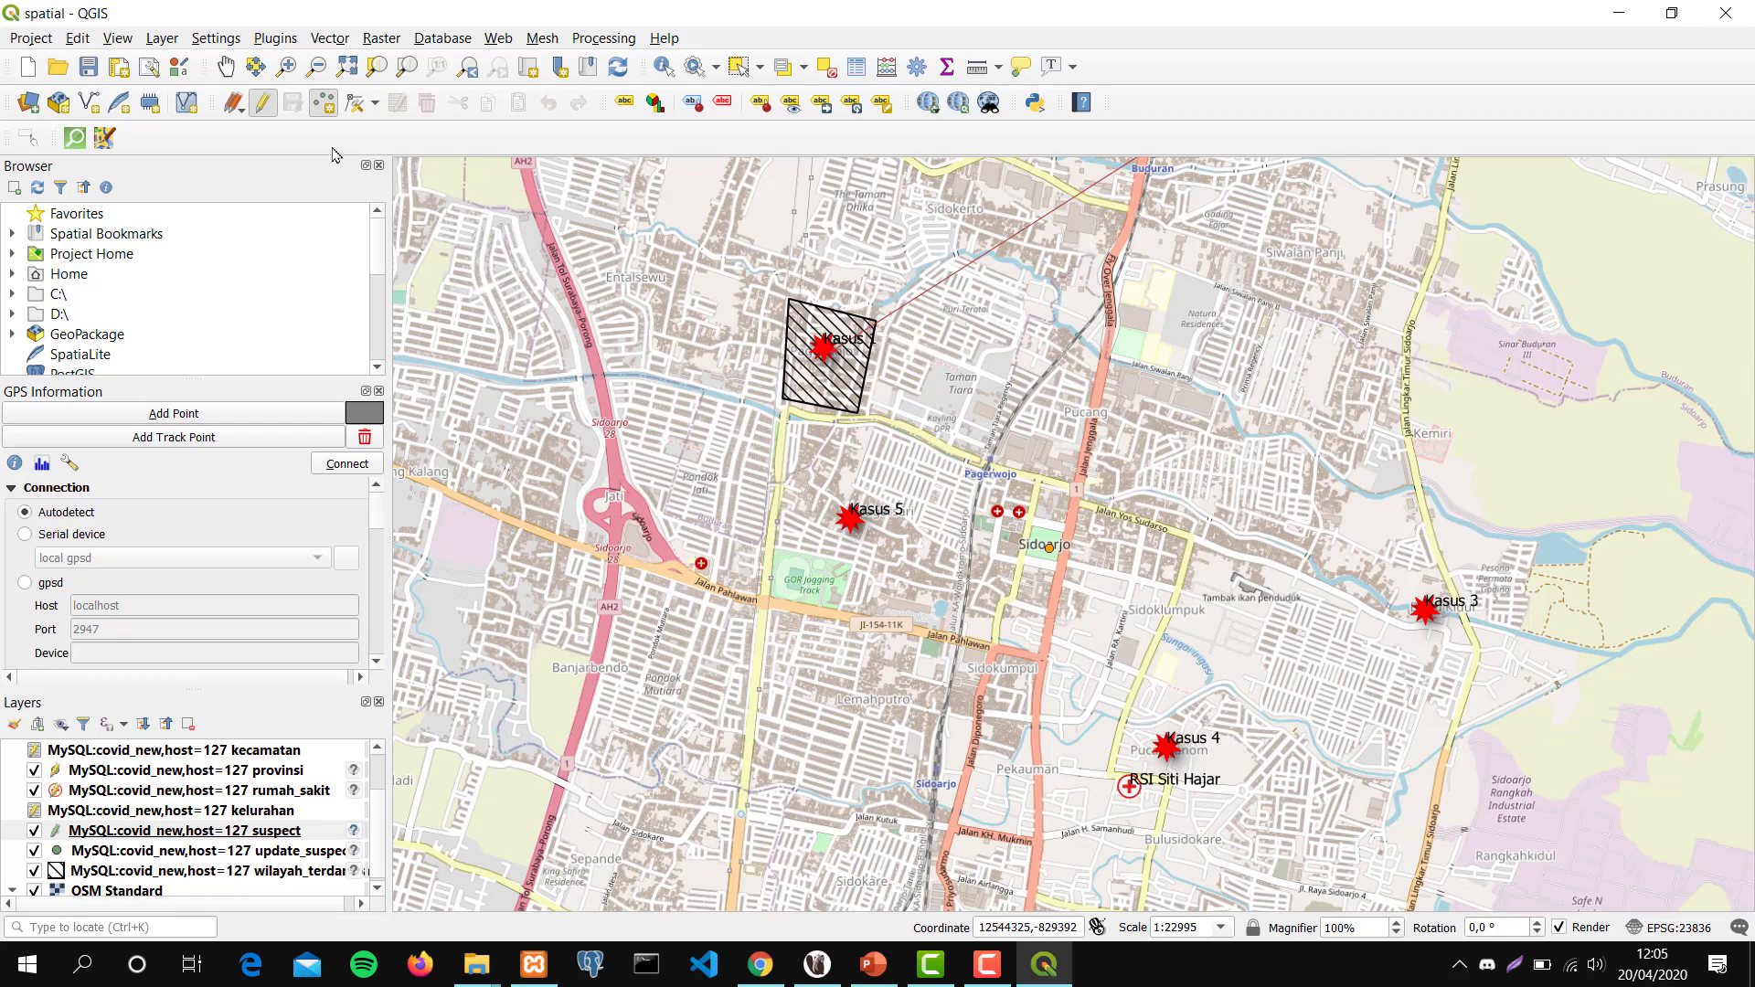
# Stop editing the suspect layer and draw a line on the jarak layer from RSI Siti Hajar to Kasus 4.
pyautogui.click(263, 105)
pyautogui.moveTo(929, 420); pyautogui.dragTo(864, 211)
pyautogui.moveTo(885, 457); pyautogui.dragTo(933, 470)
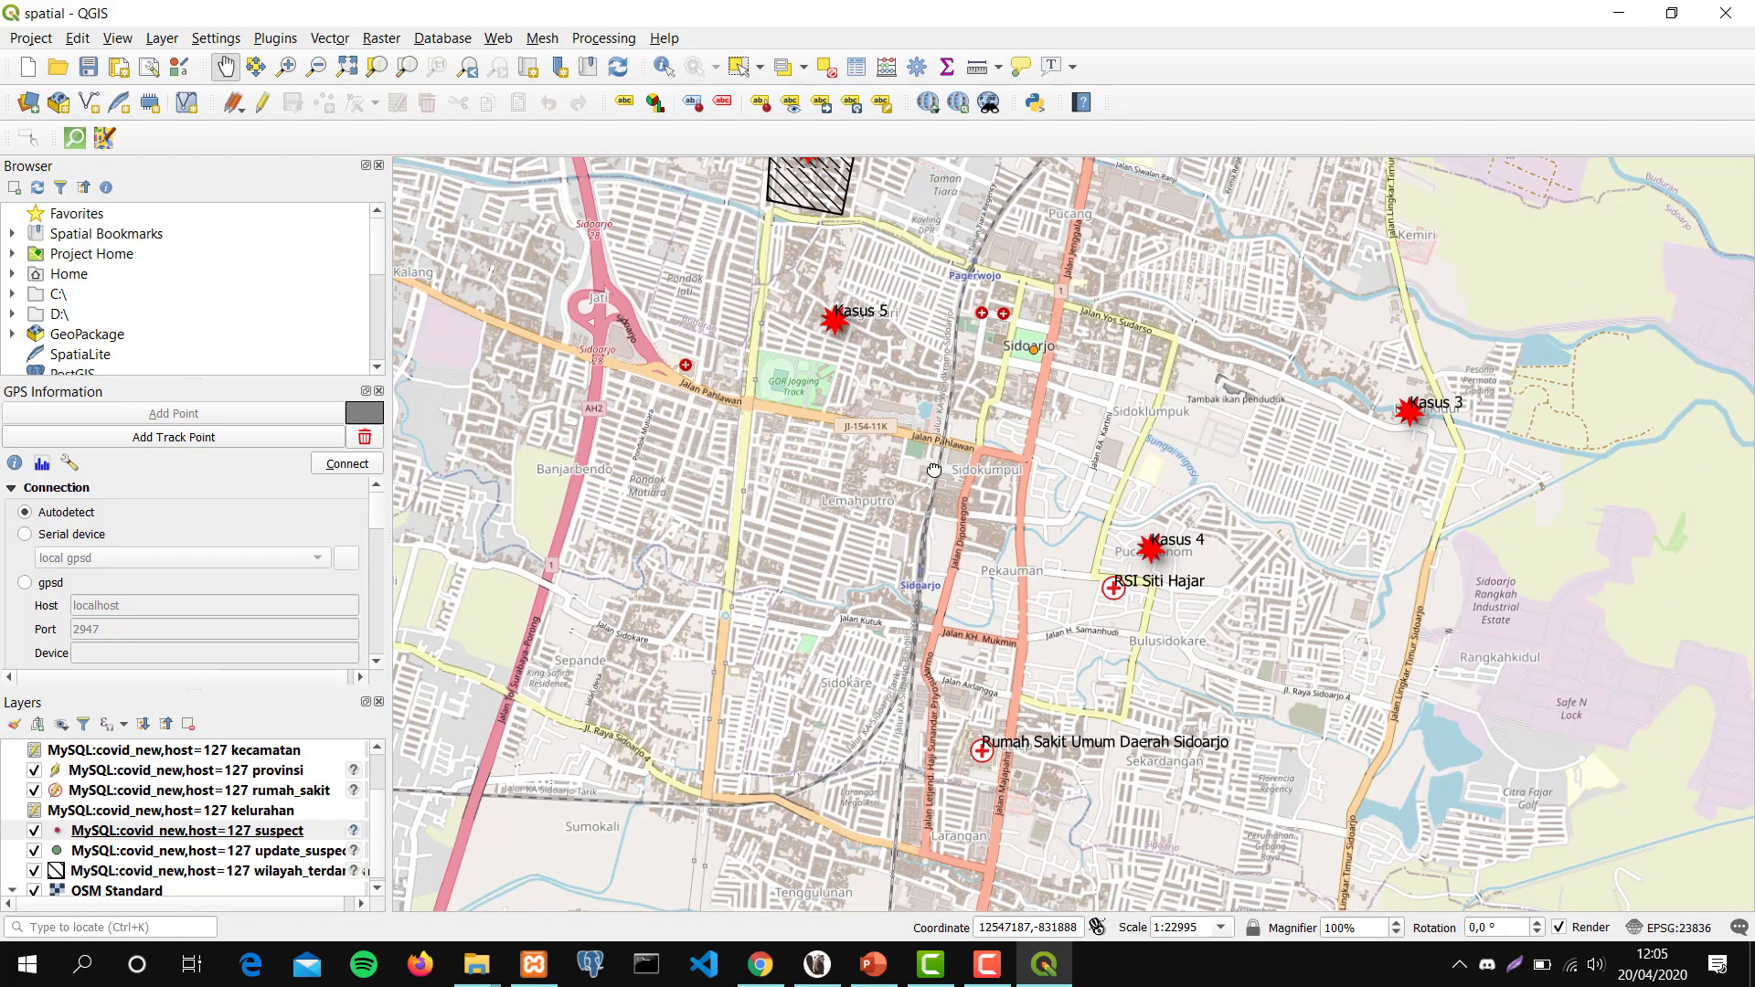
pyautogui.scroll(1, 1081, 521)
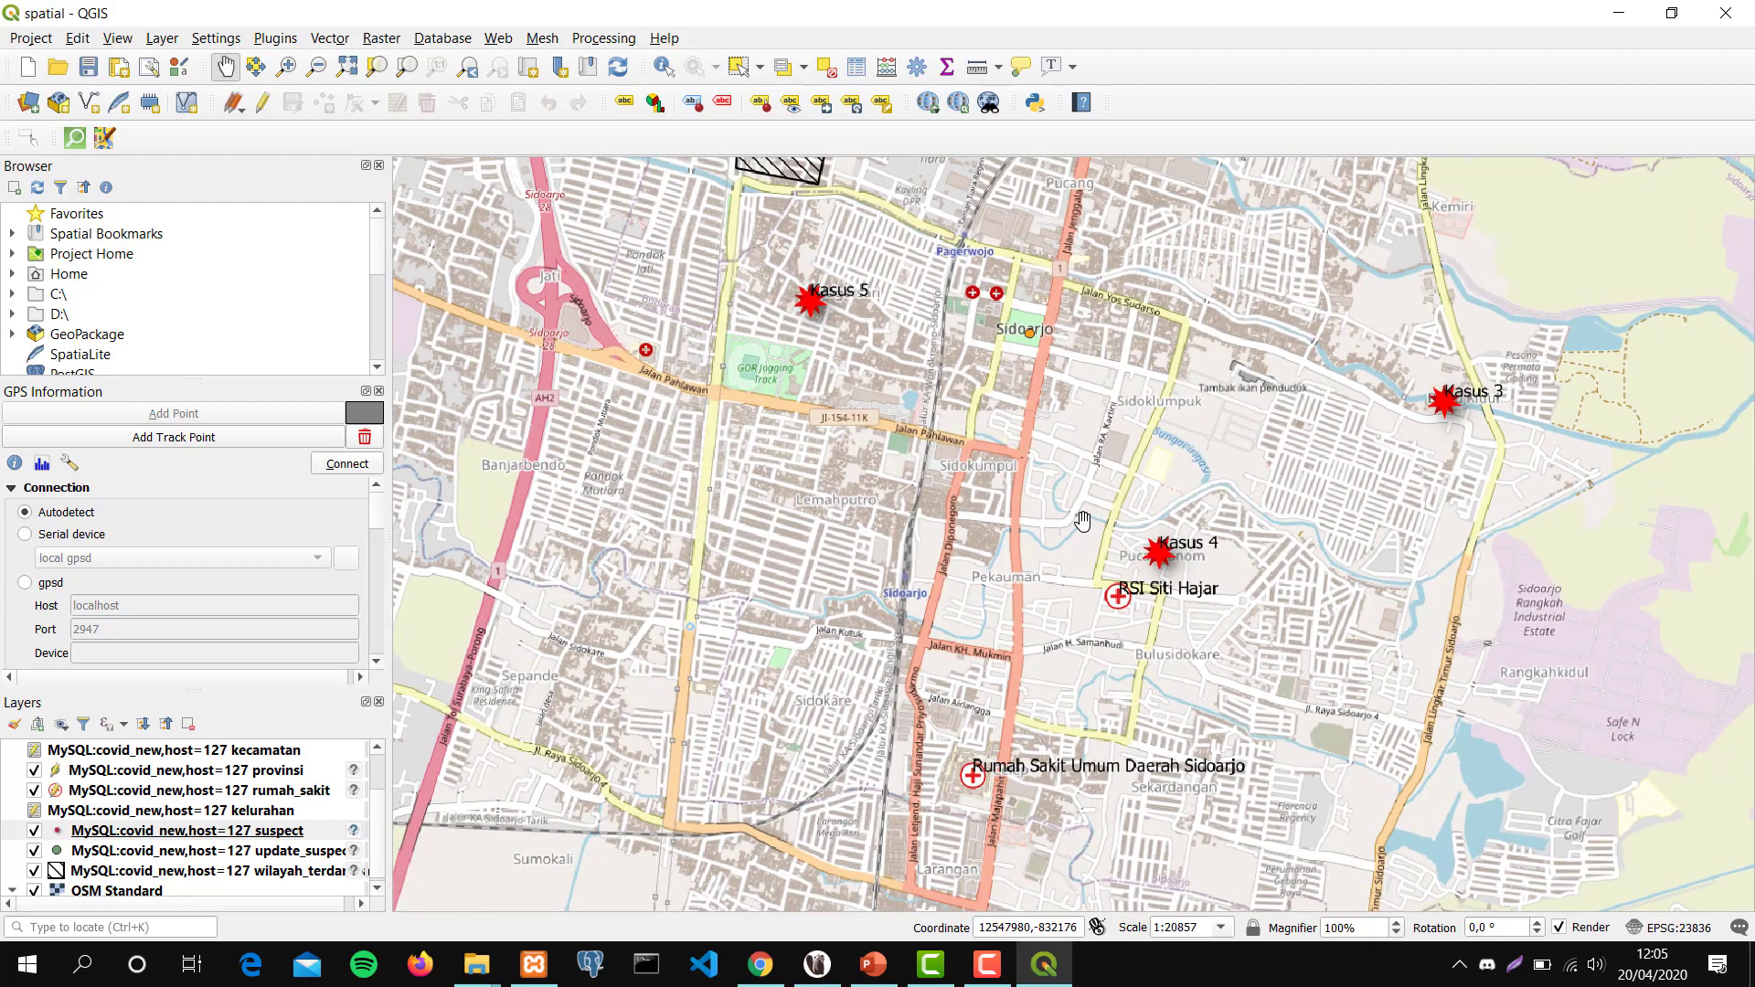
pyautogui.scroll(1, 1082, 521)
pyautogui.scroll(2, 1081, 521)
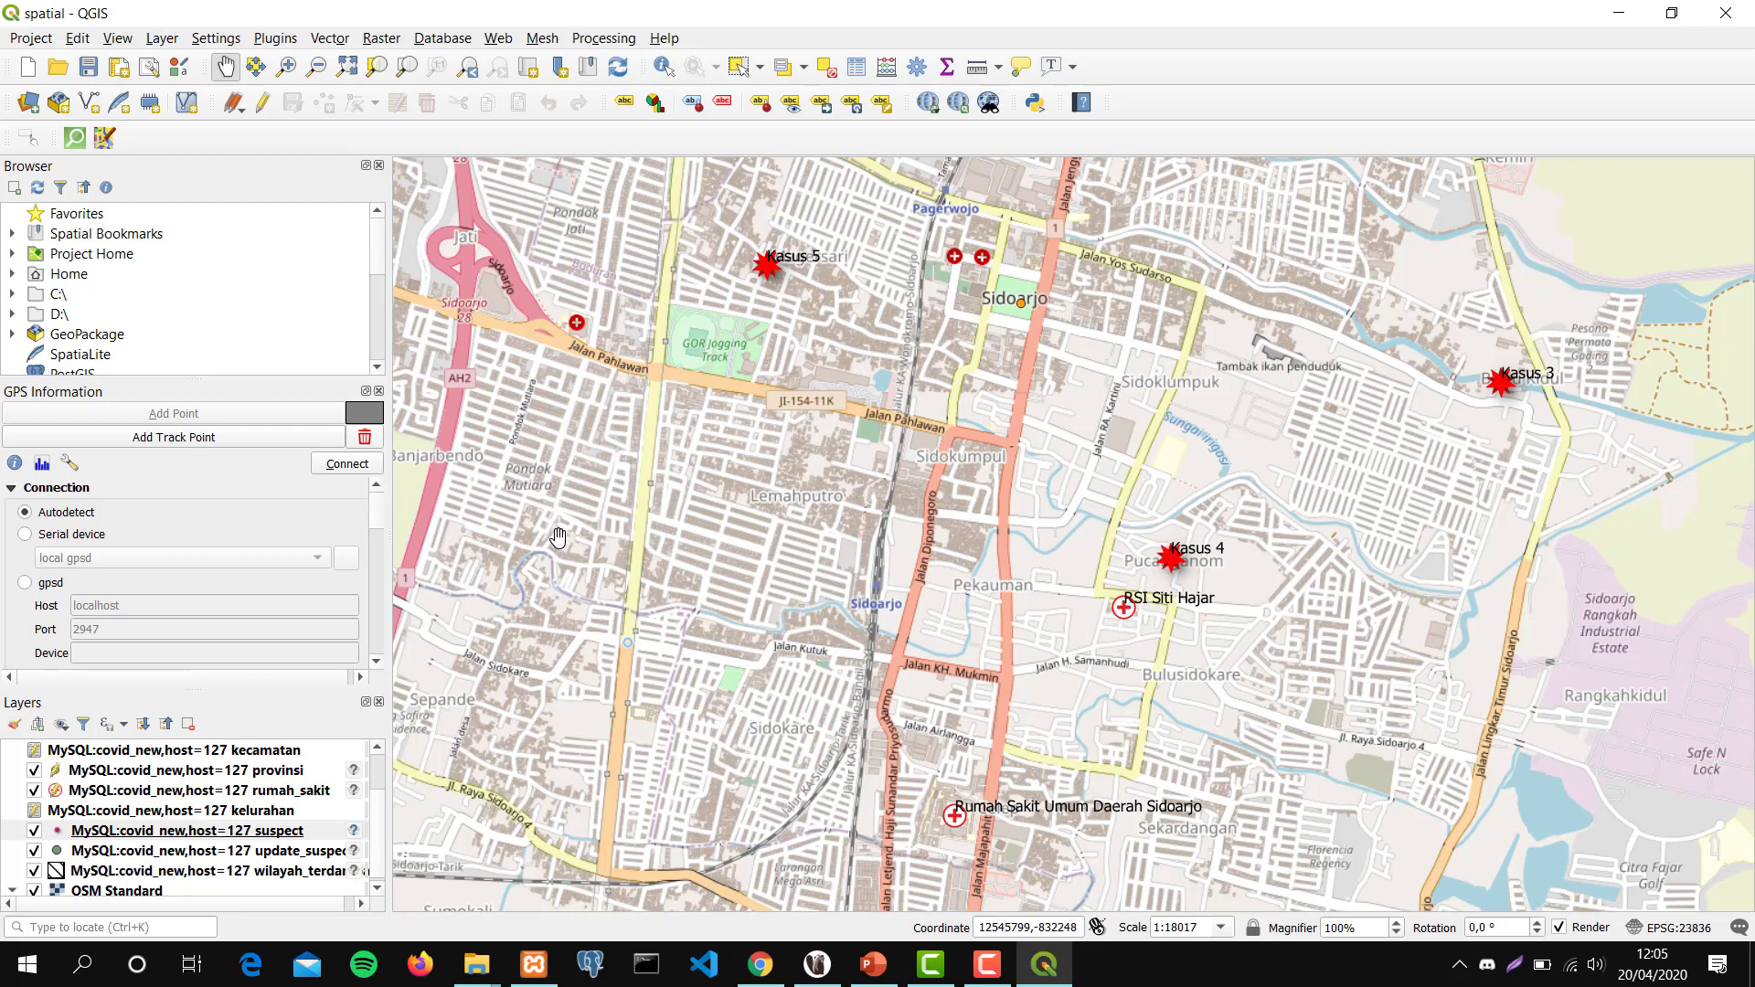
pyautogui.scroll(2, 263, 788)
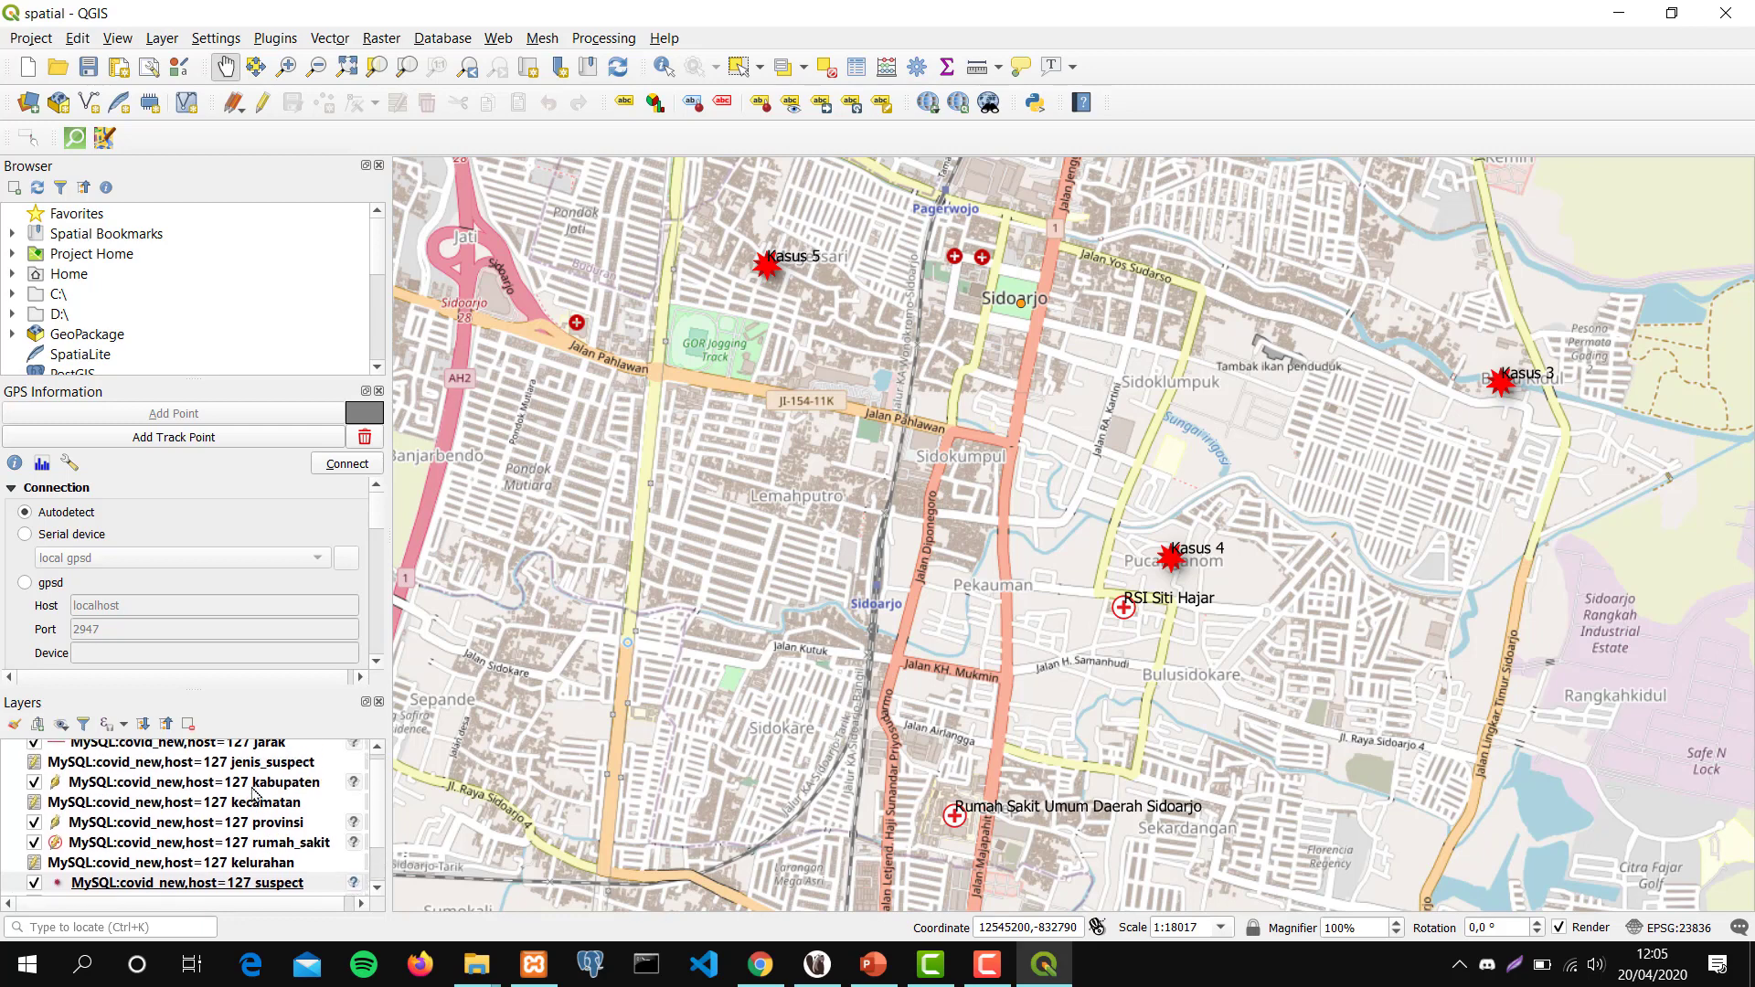
pyautogui.click(225, 757)
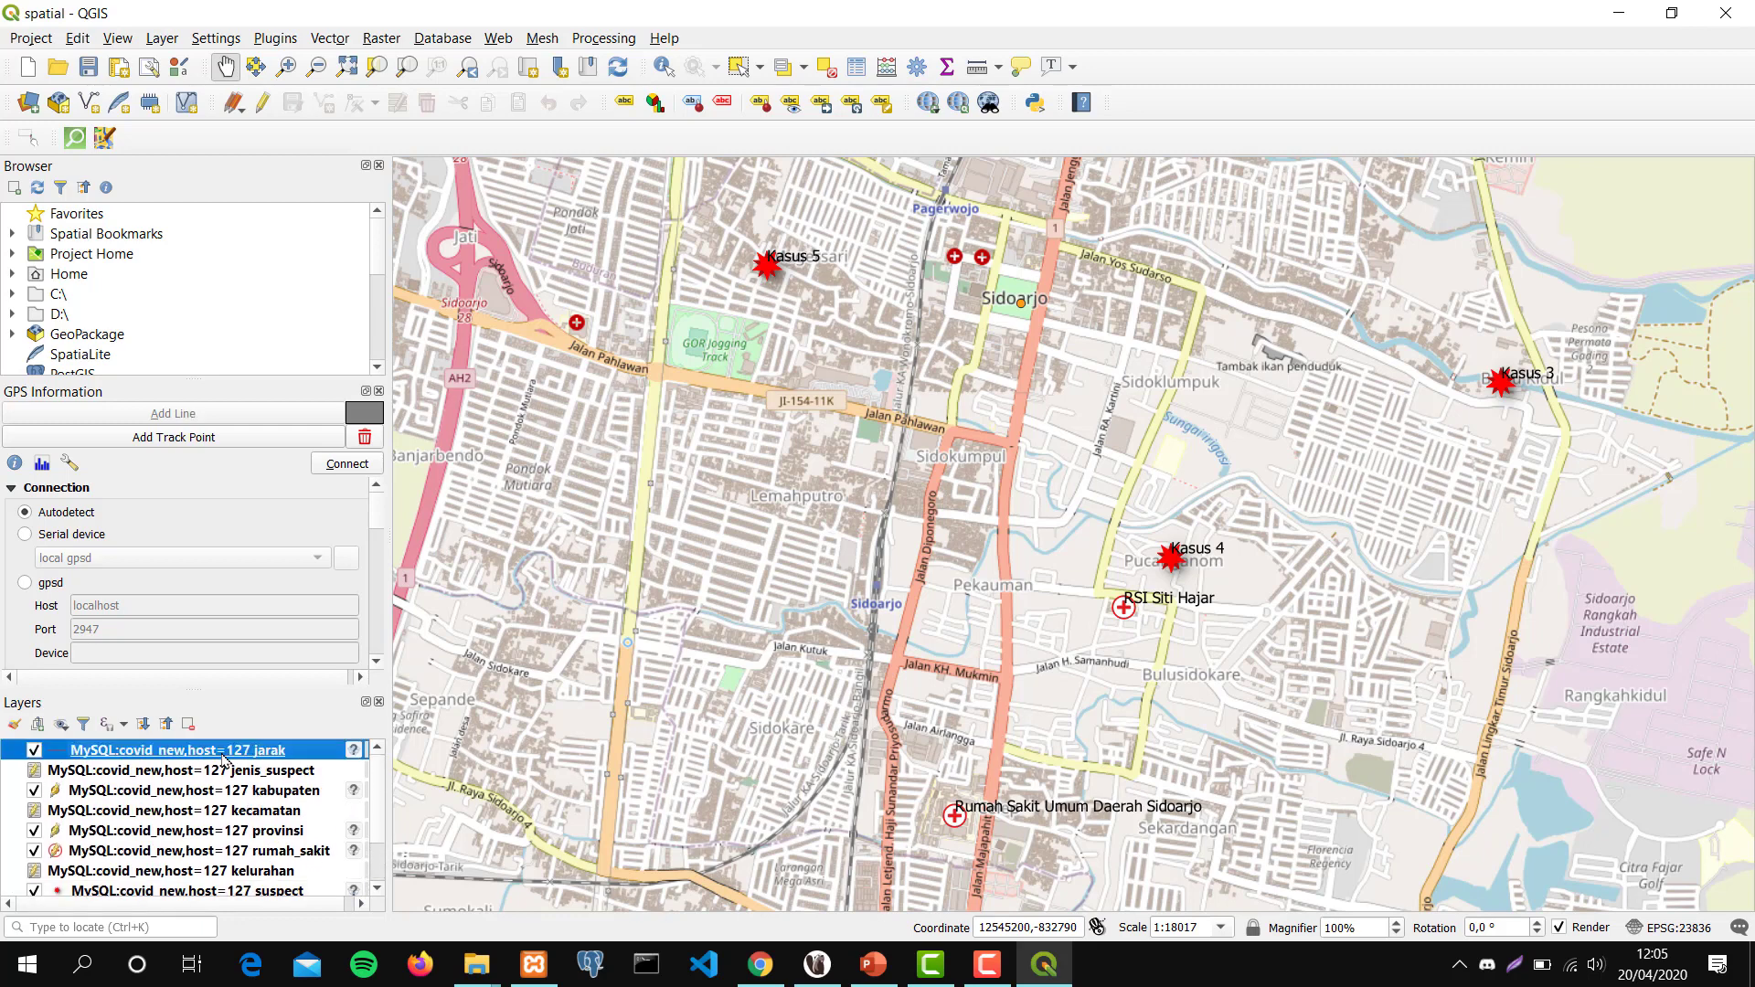
pyautogui.click(261, 107)
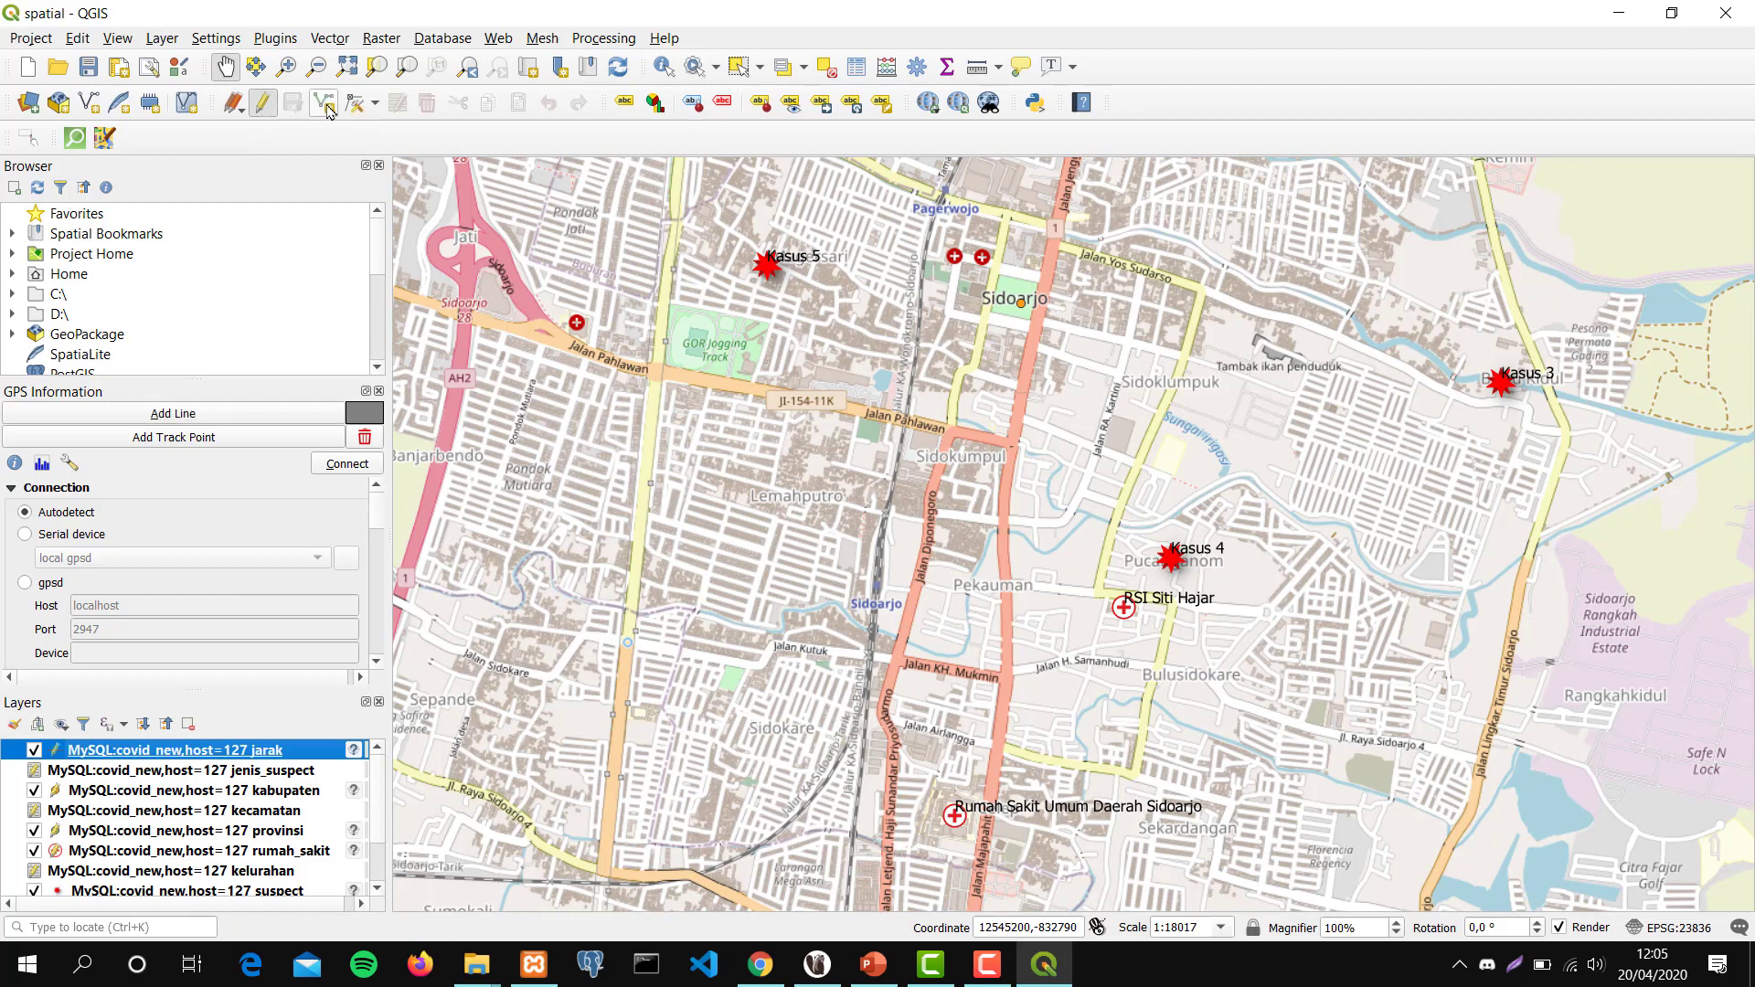
pyautogui.click(328, 105)
pyautogui.click(1125, 607)
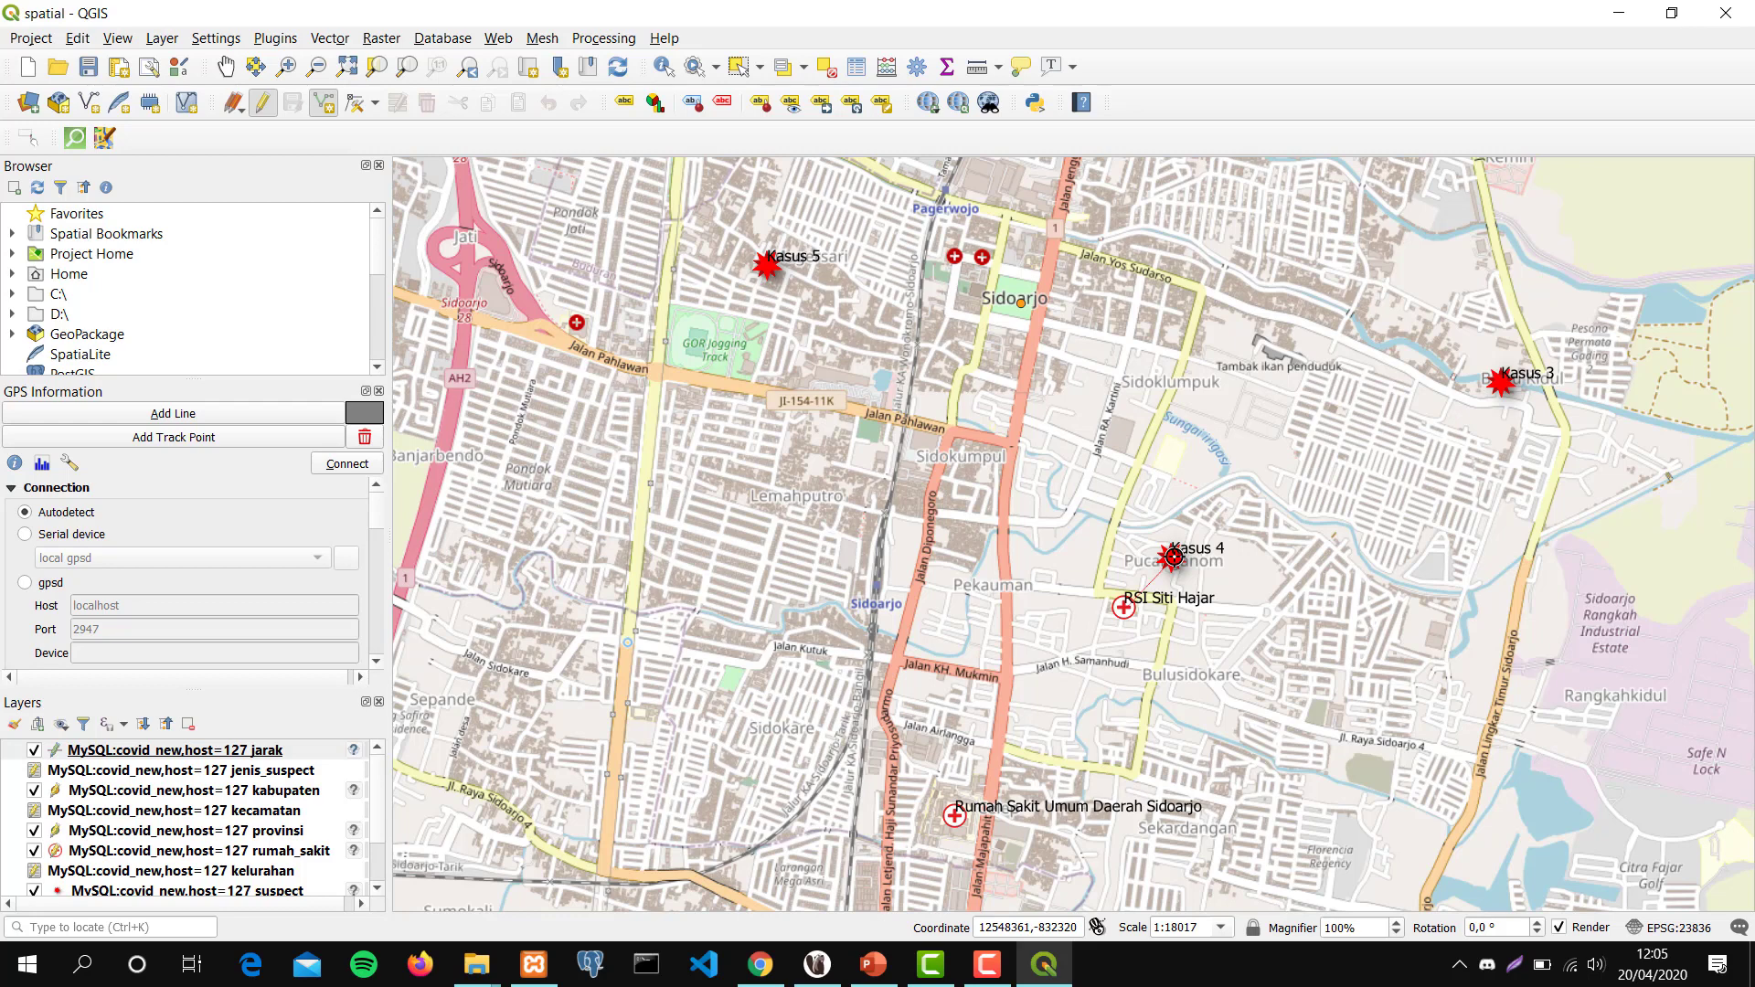
pyautogui.rightClick(1171, 558)
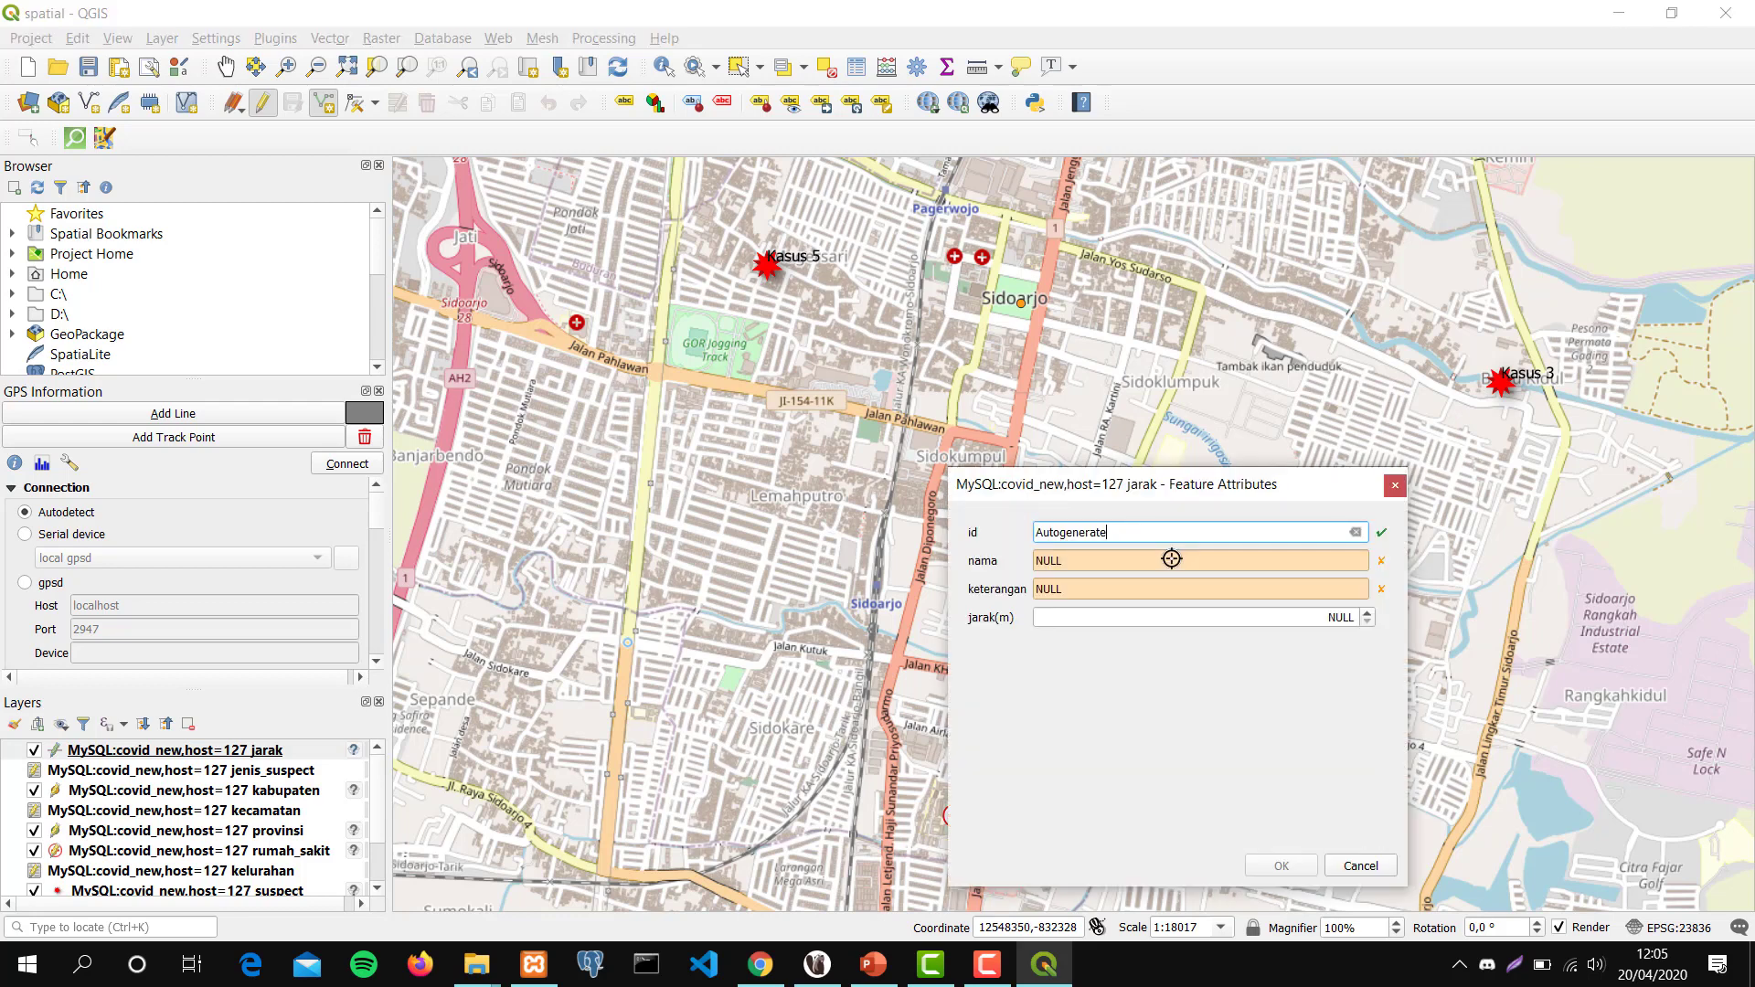
# Enter Jarak kasus 4 dengan RSI Siti Hajar as the nama of the new jarak line.
pyautogui.moveTo(1146, 484); pyautogui.dragTo(737, 412)
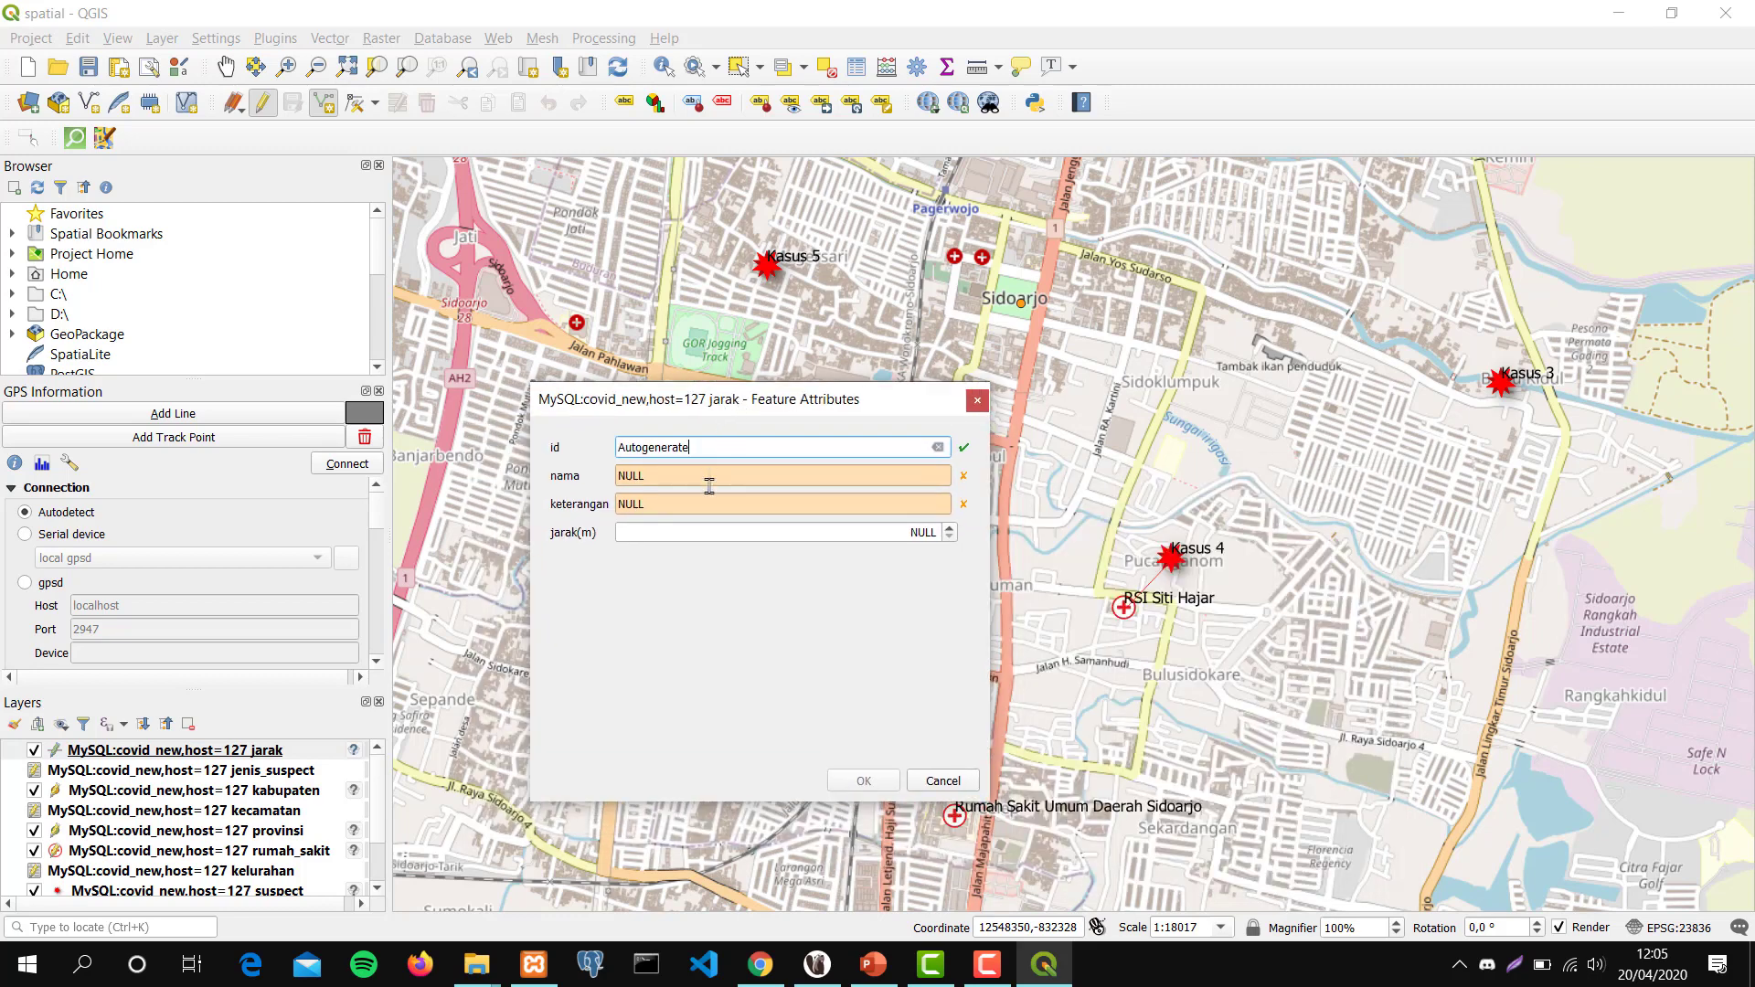
pyautogui.click(709, 477)
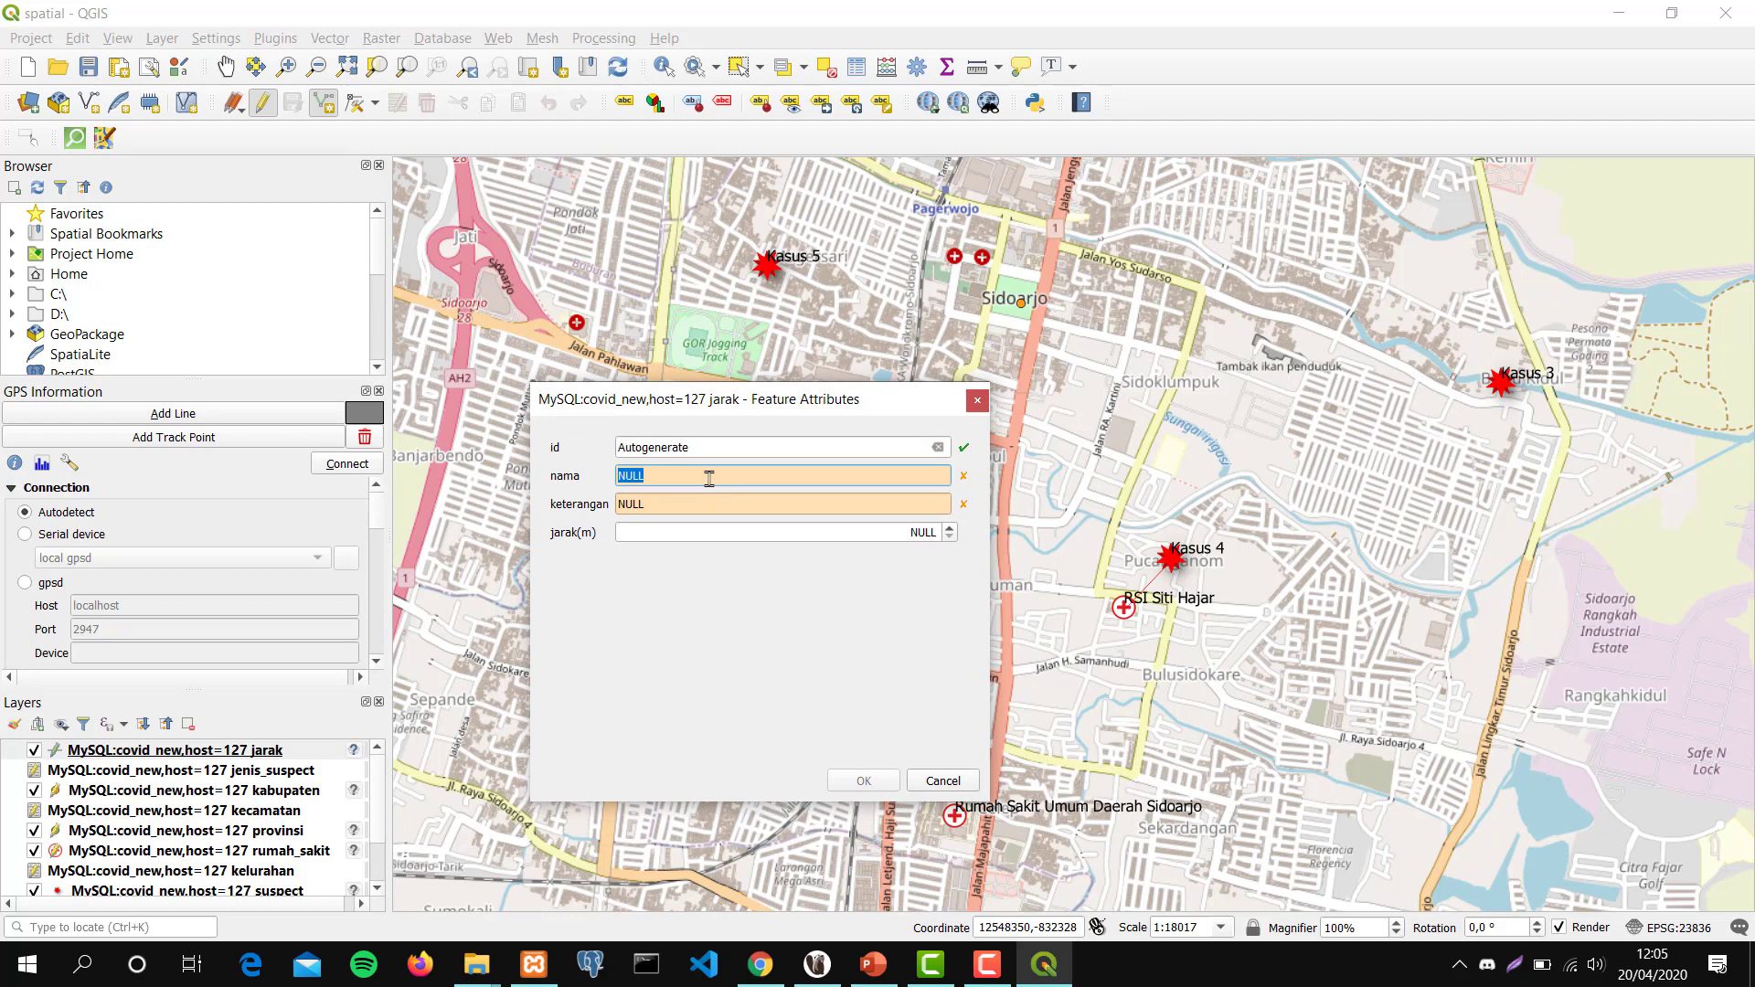
pyautogui.write('Jarak')
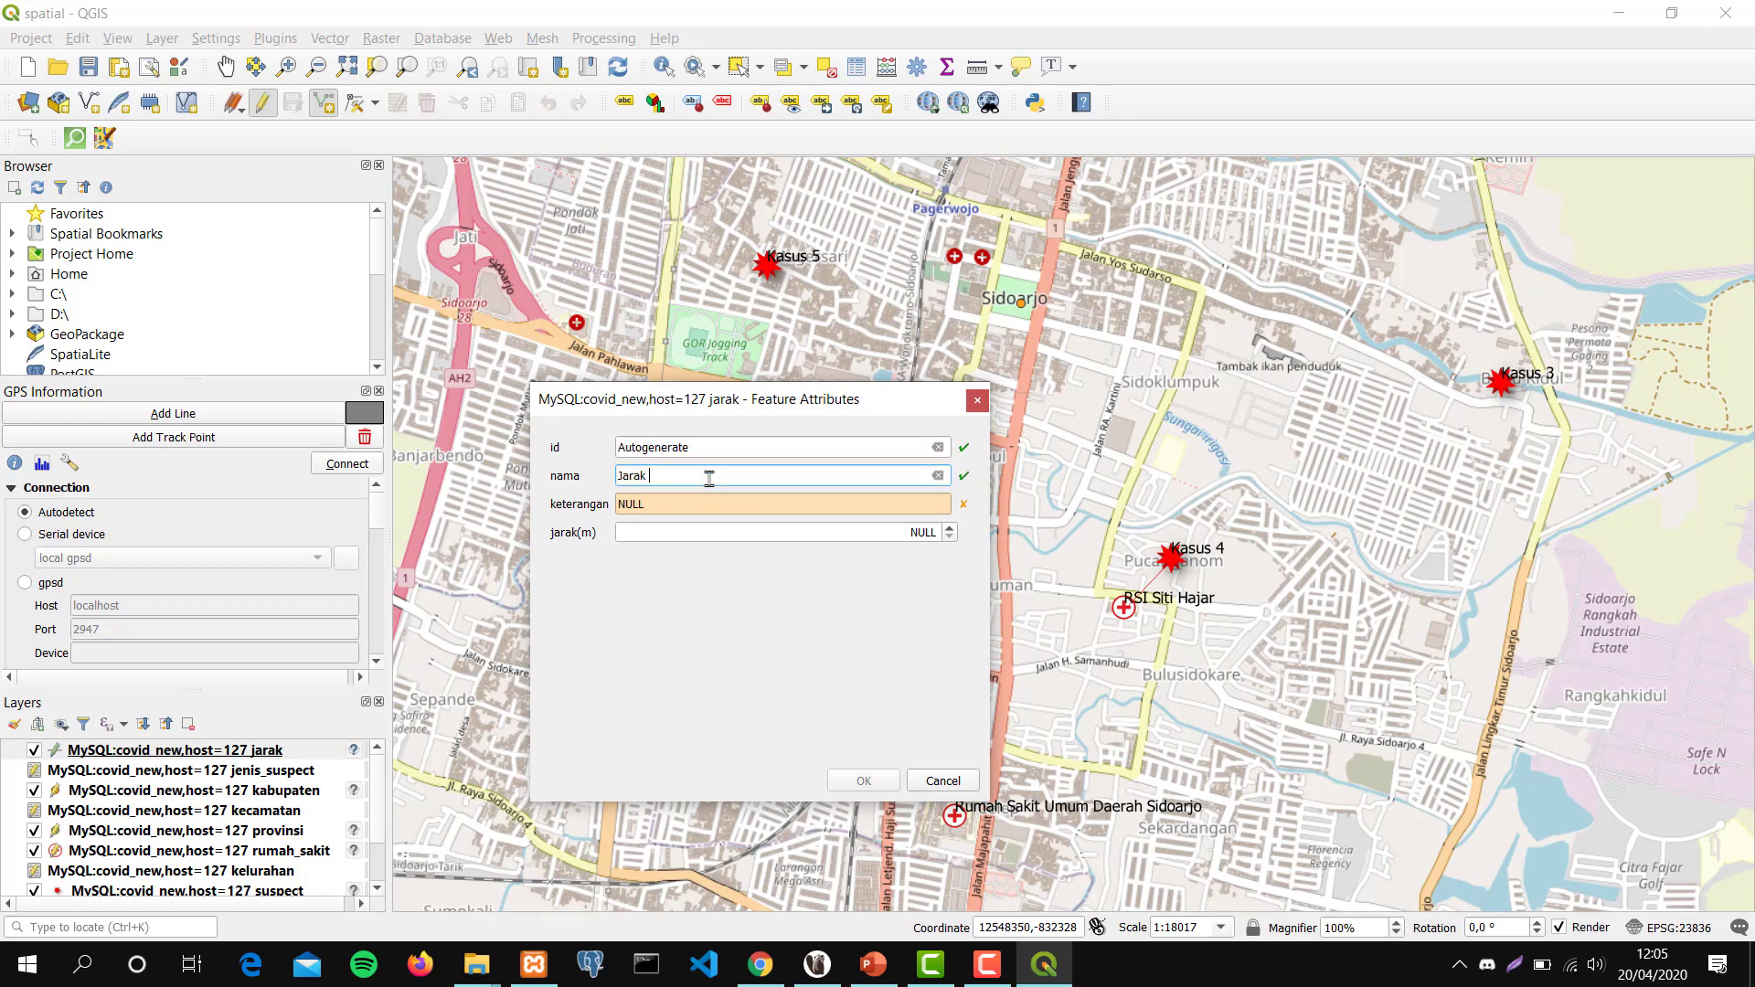
pyautogui.write(' kasus 4 dengan RU')
pyautogui.press('BackSpace')
pyautogui.write('SI Siti Hajar')
# Set keterangan to Untuk mengukur jarak Suspect degan RS rujukan, accept the form and save the jarak layer edits.
pyautogui.press('Tab')
pyautogui.write('Untuk mengukur jarak ')
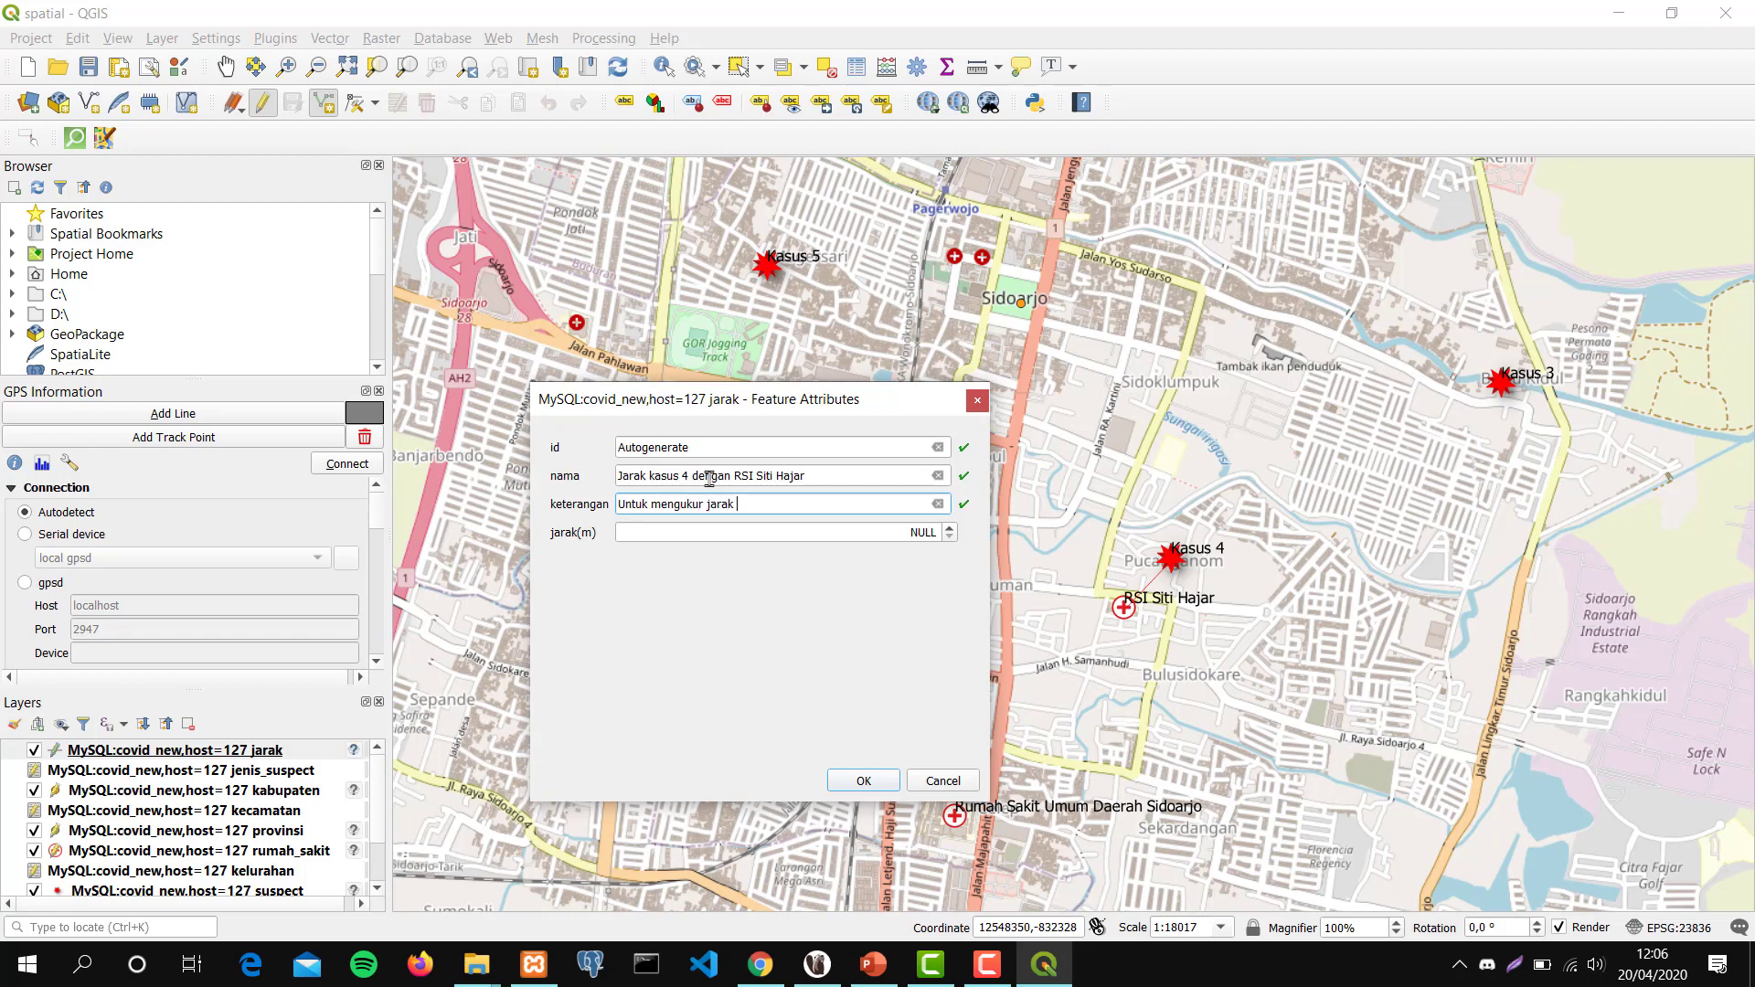
pyautogui.write('Suspect degan RS rujuka')
pyautogui.click(882, 782)
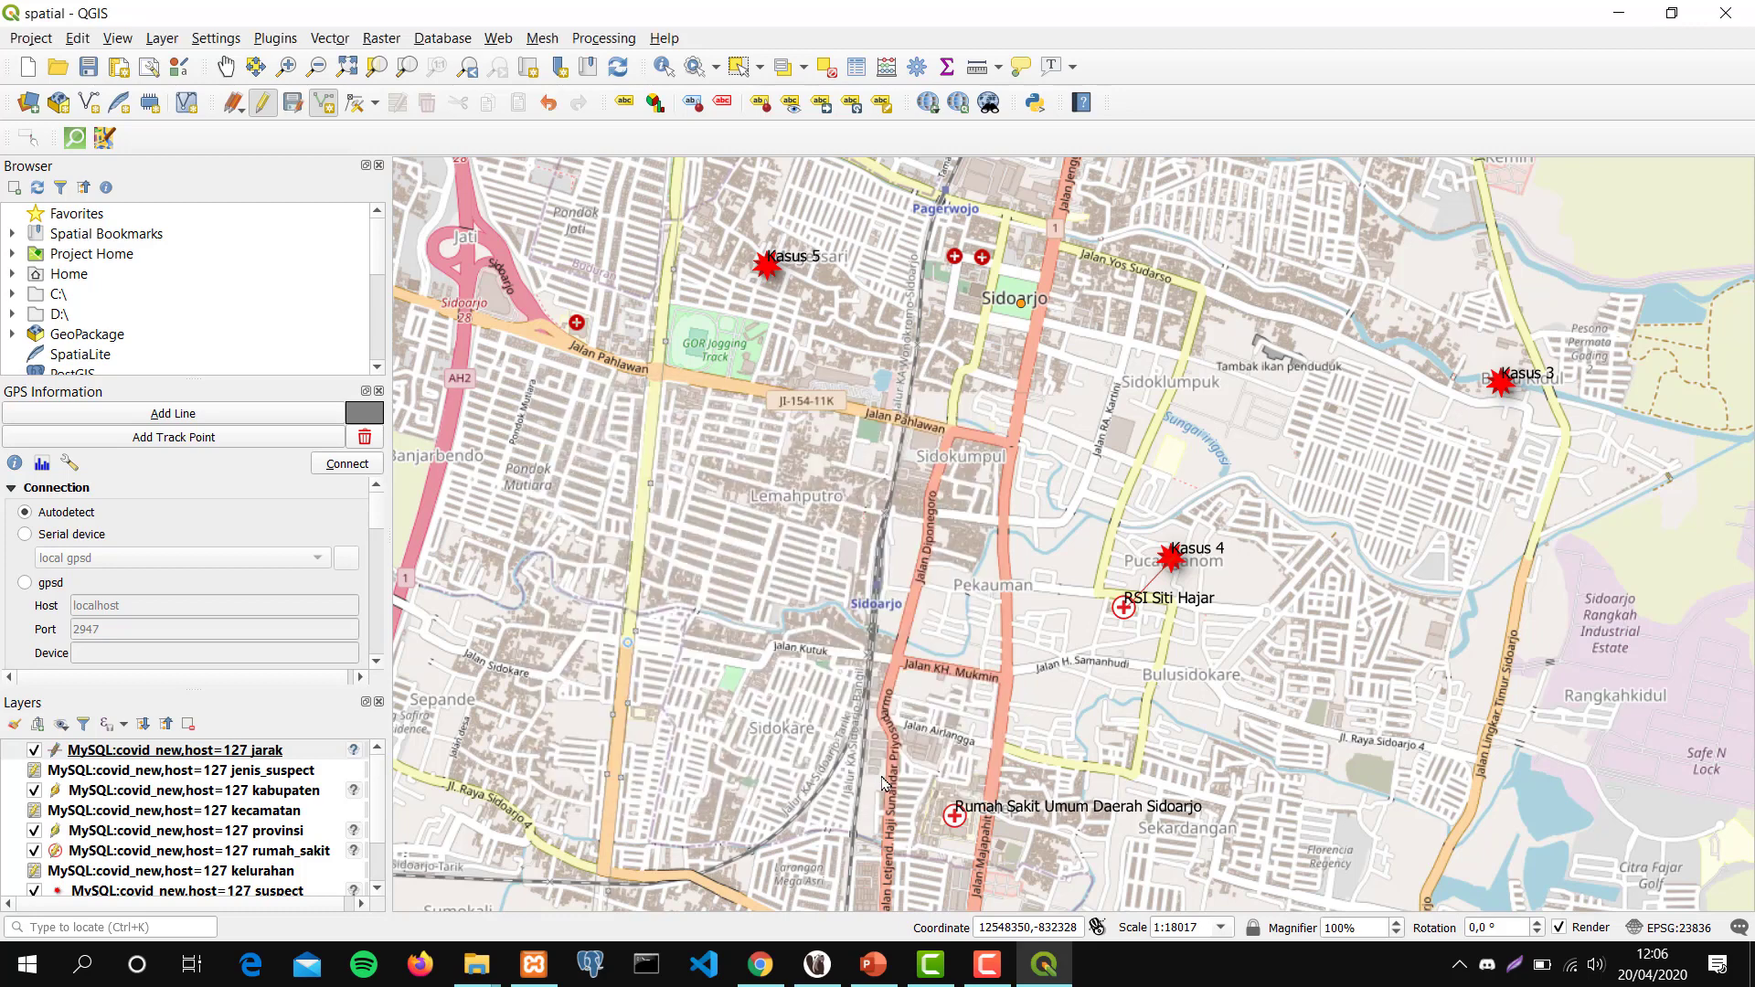
pyautogui.click(293, 102)
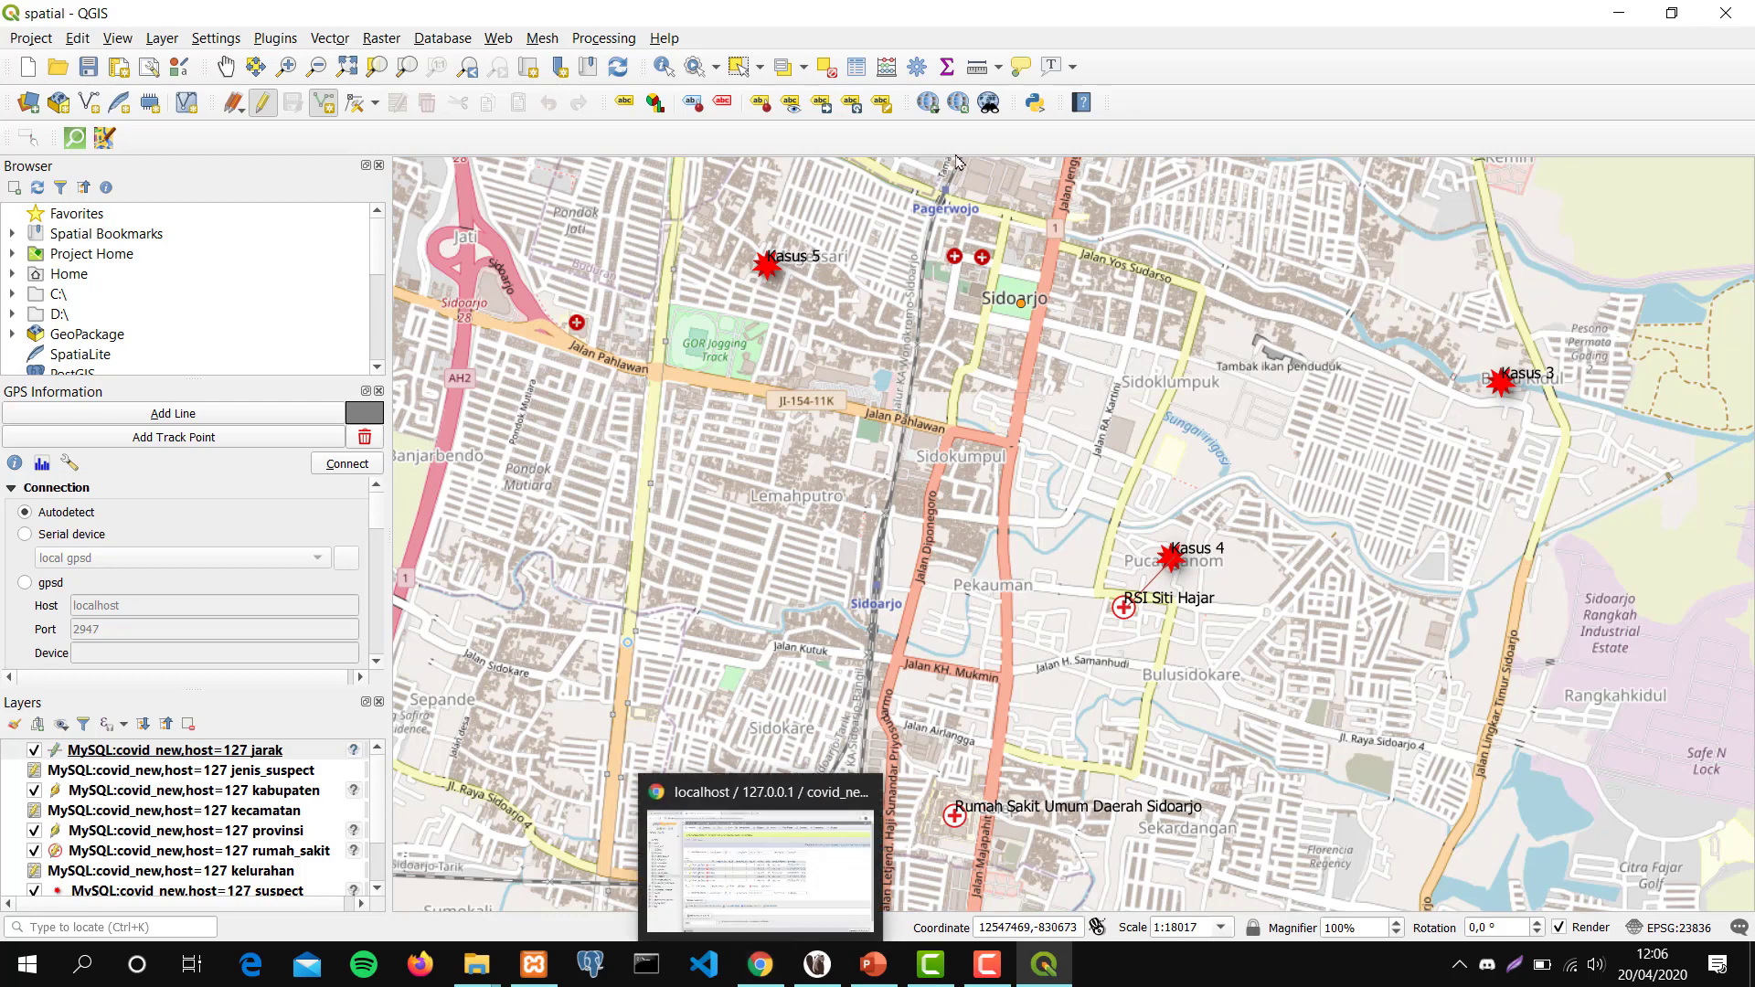
# Select the line between RSI Siti Hajar and Kasus 4 and display its record in the jarak attribute table.
pyautogui.click(742, 69)
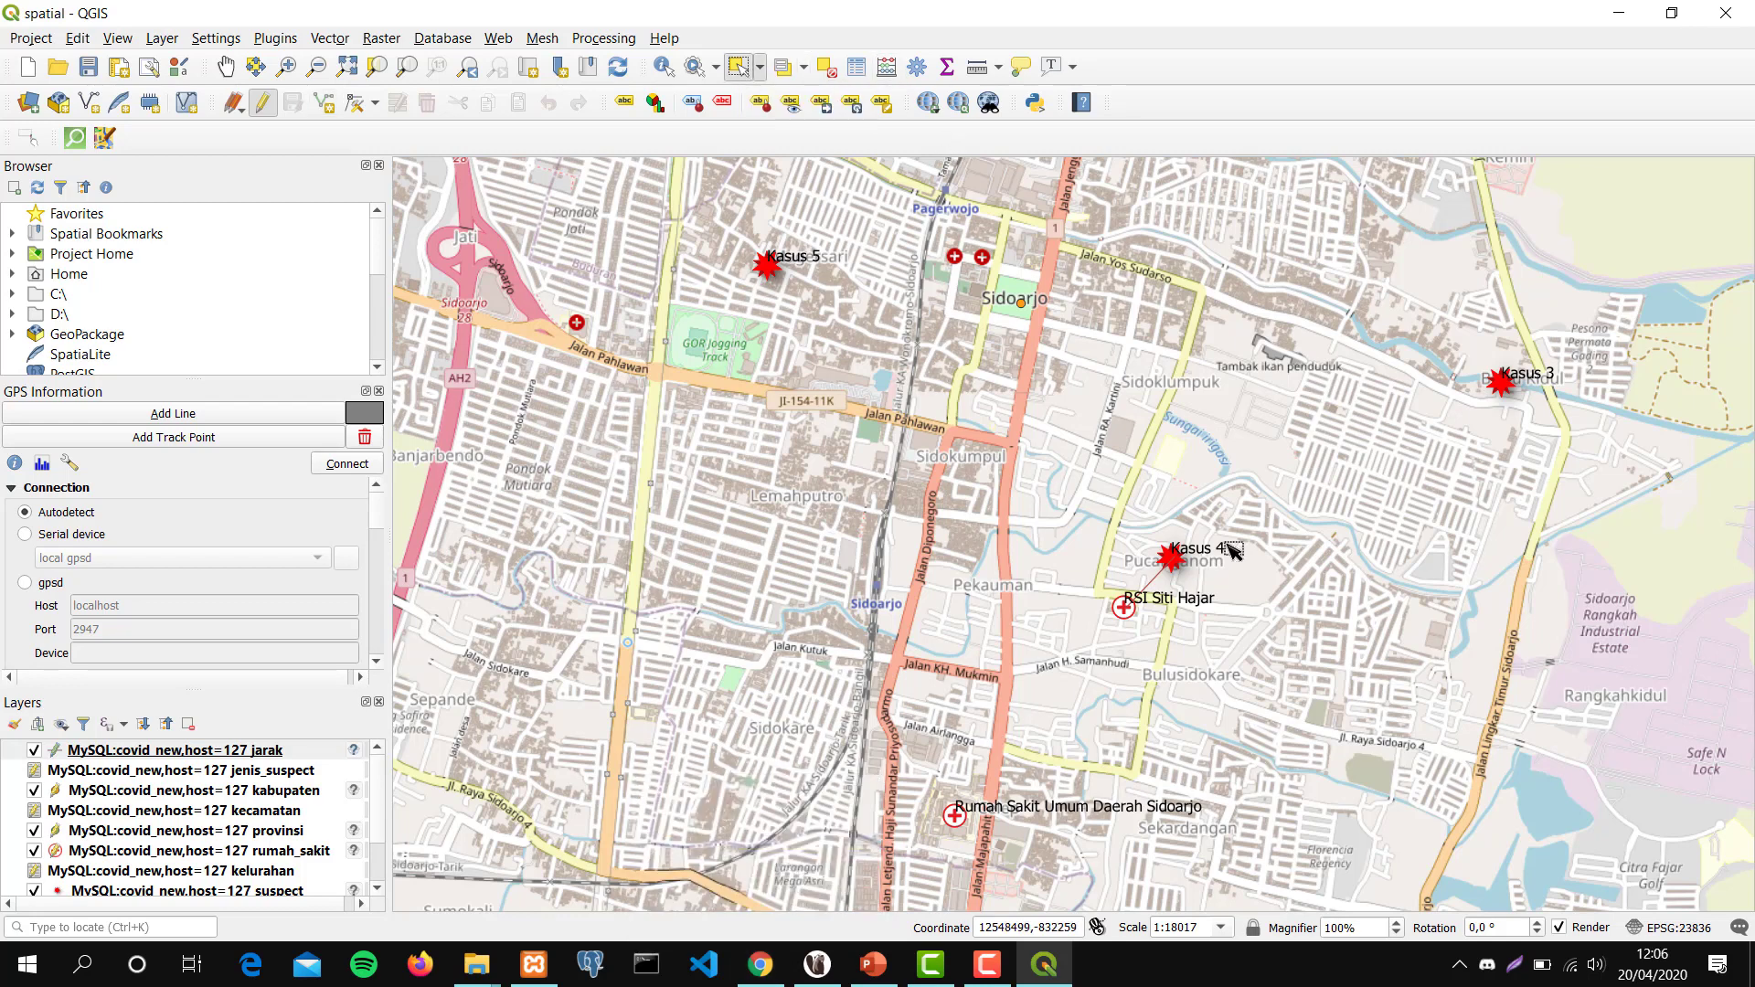
pyautogui.click(1154, 582)
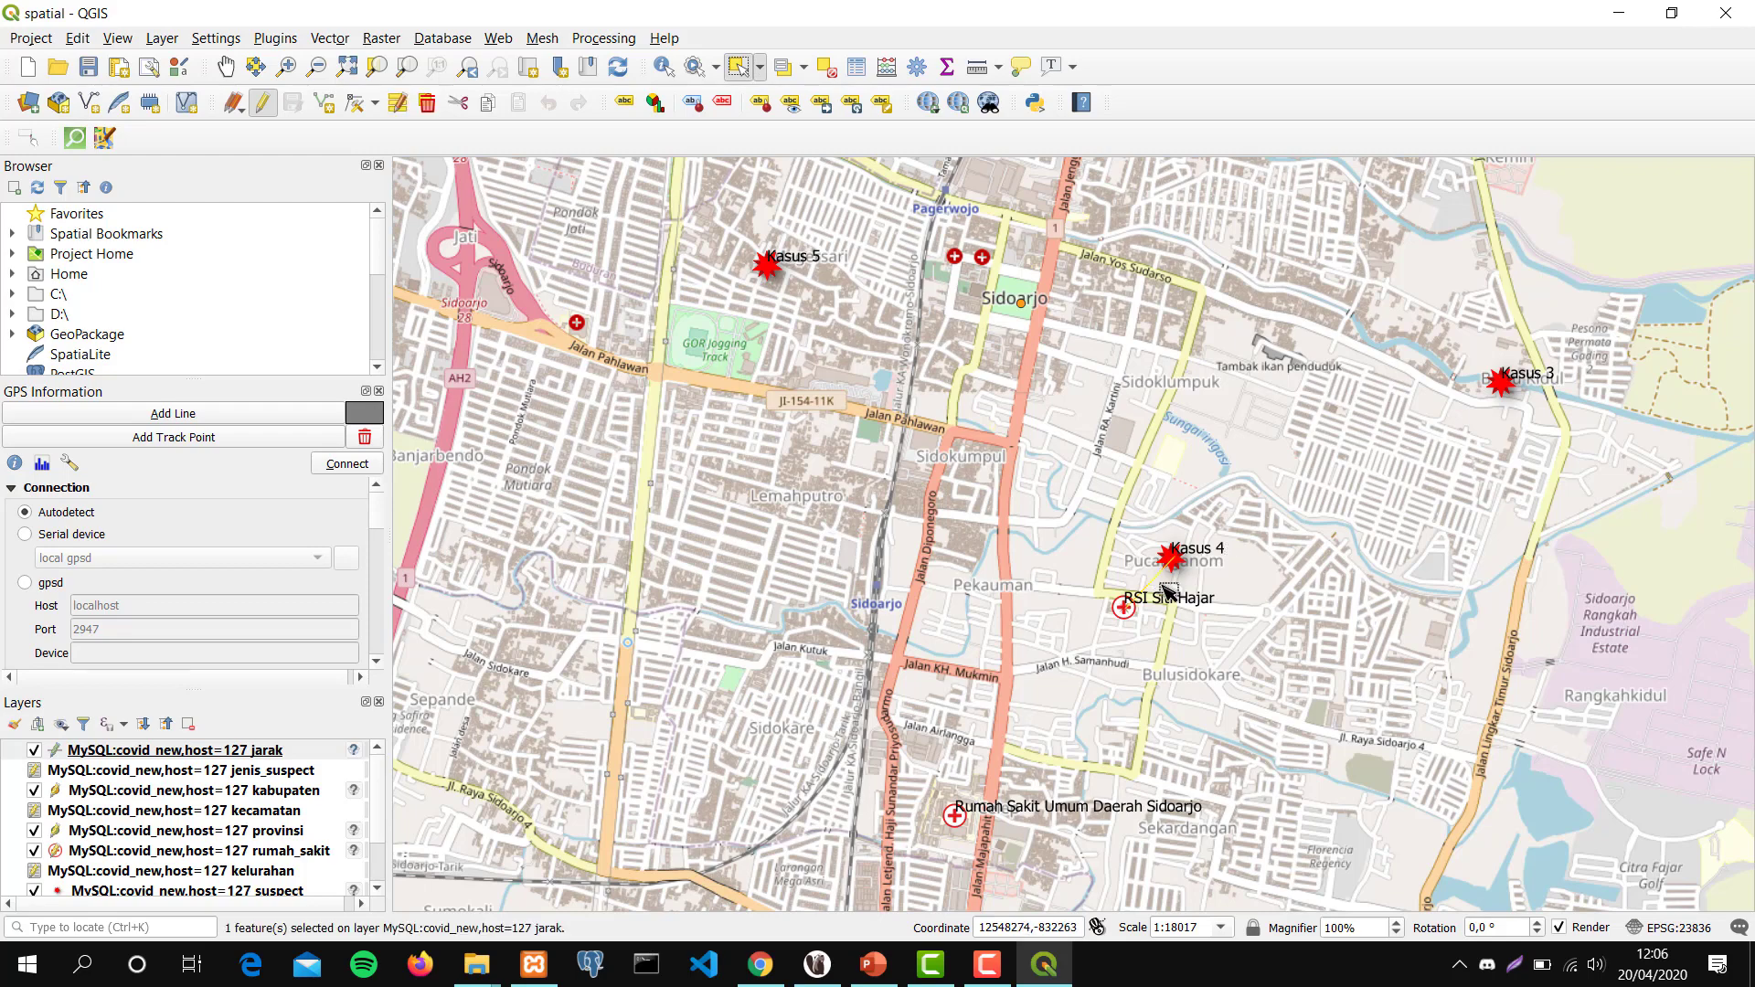
pyautogui.click(857, 67)
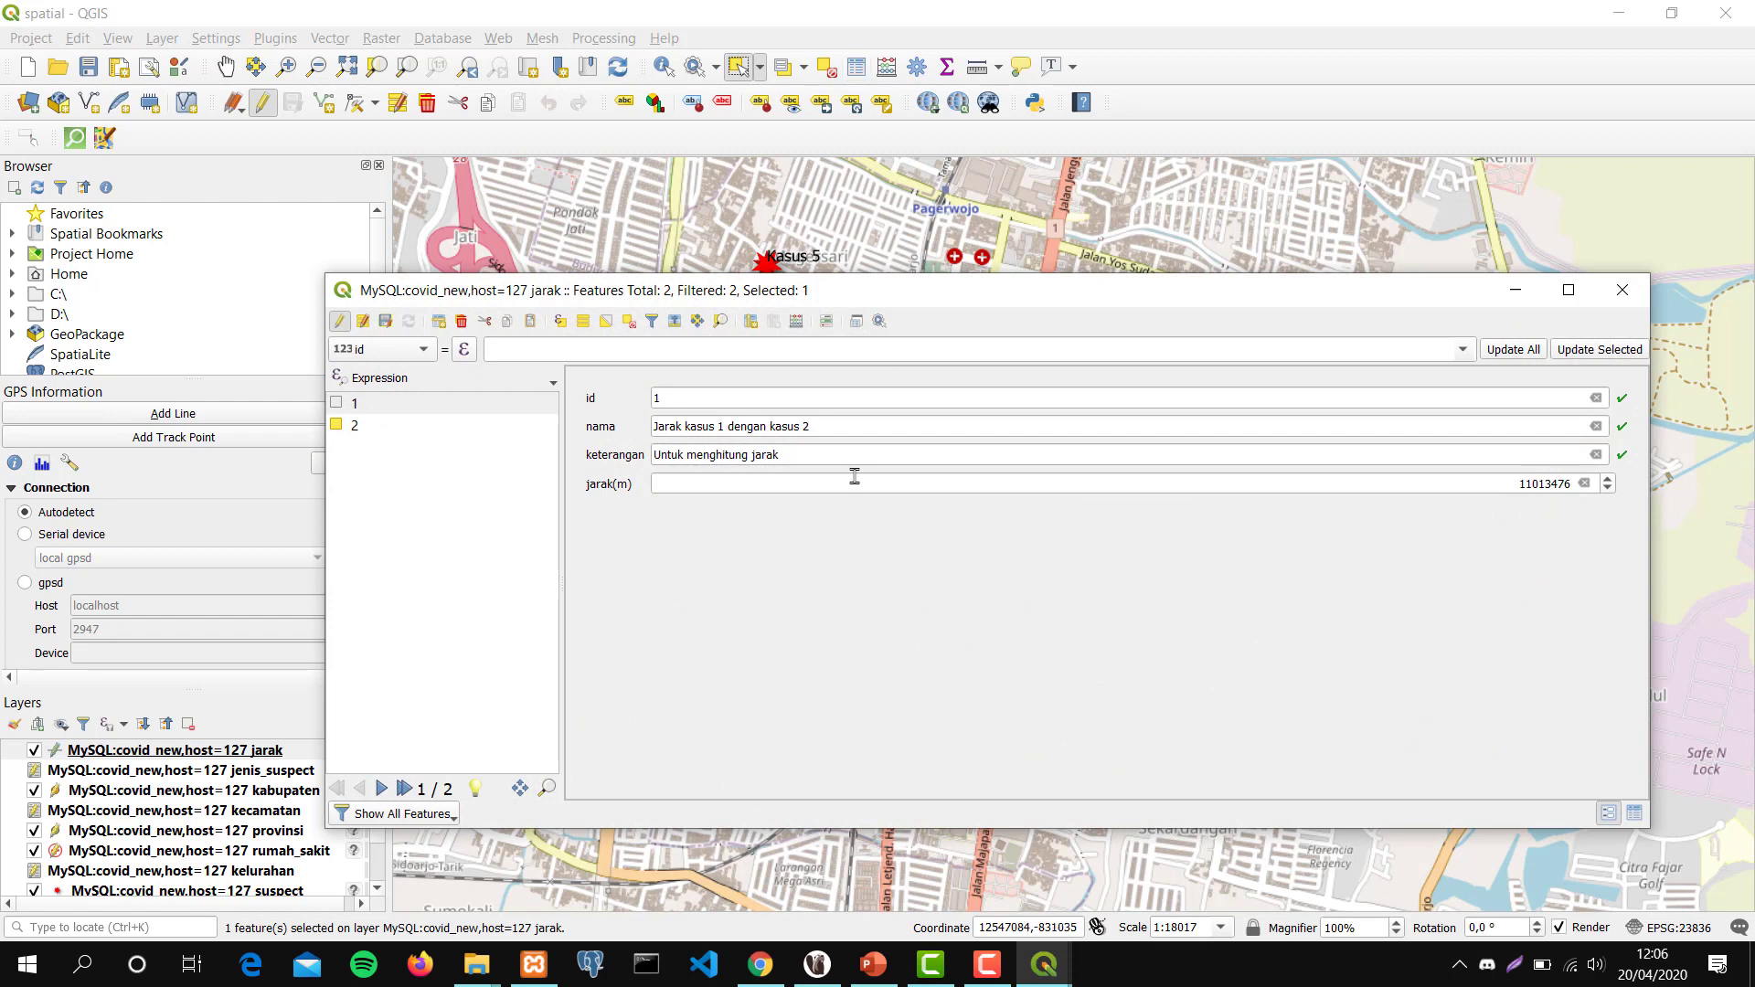
pyautogui.click(392, 428)
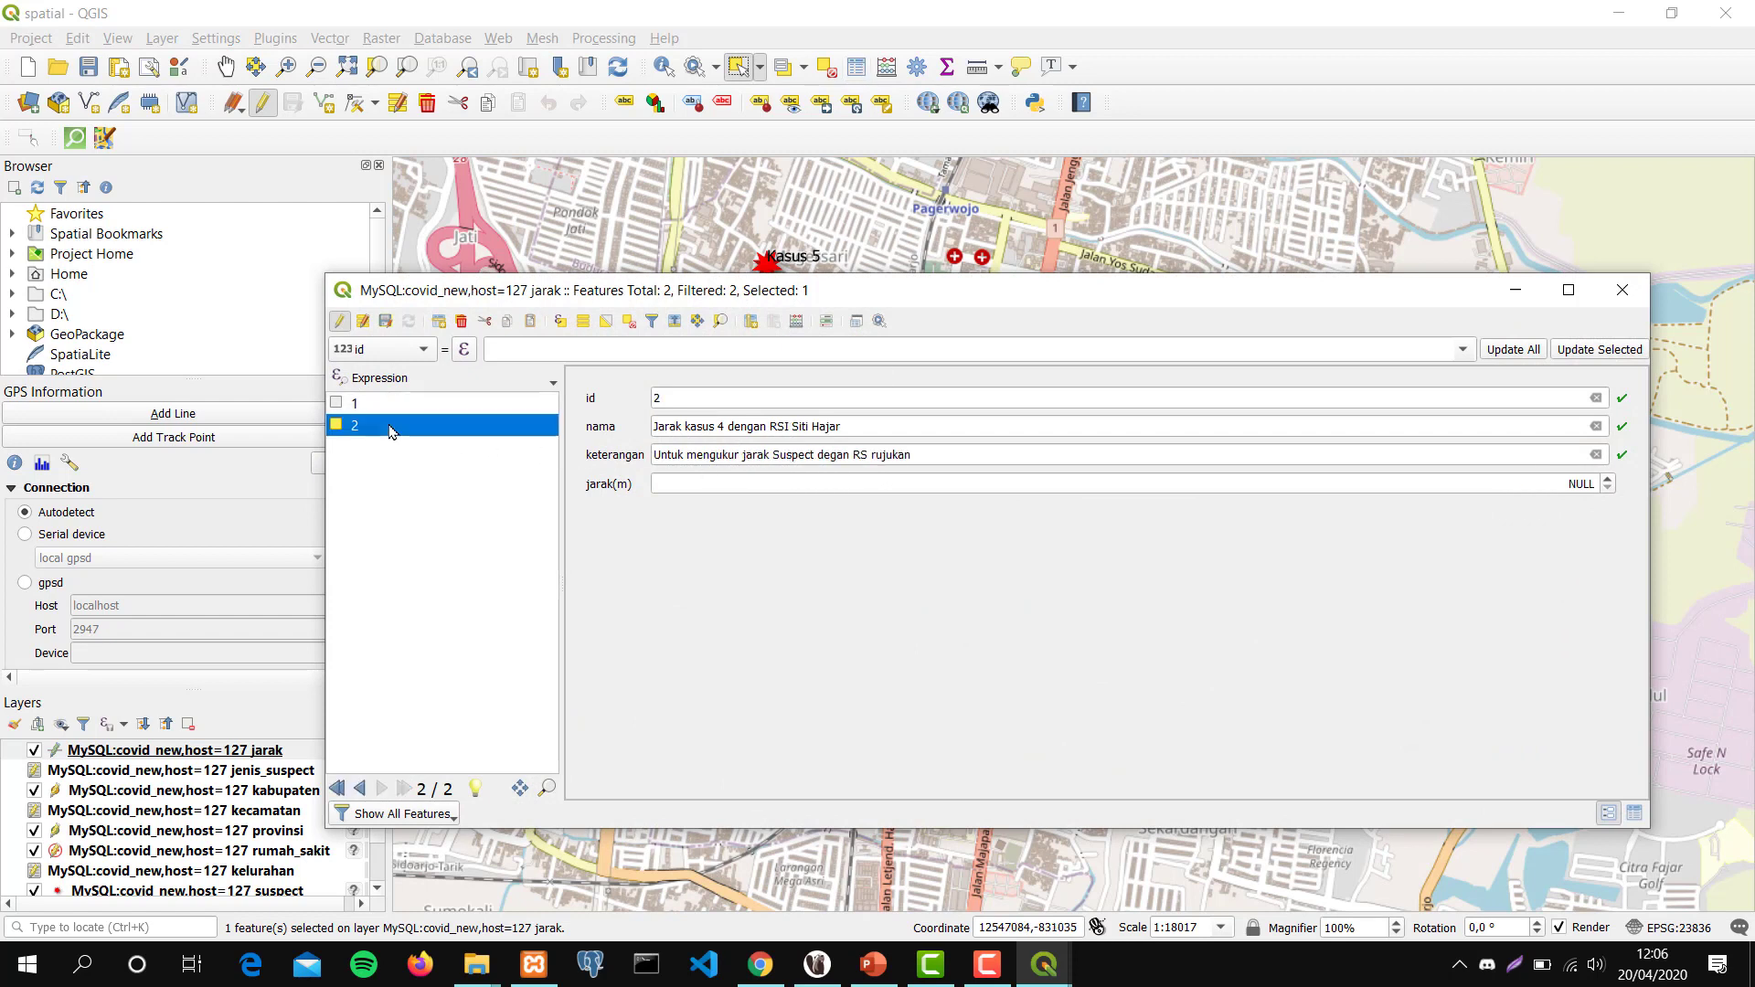
# Choose jarak(m) as the field to update in the jarak attribute table.
pyautogui.click(617, 351)
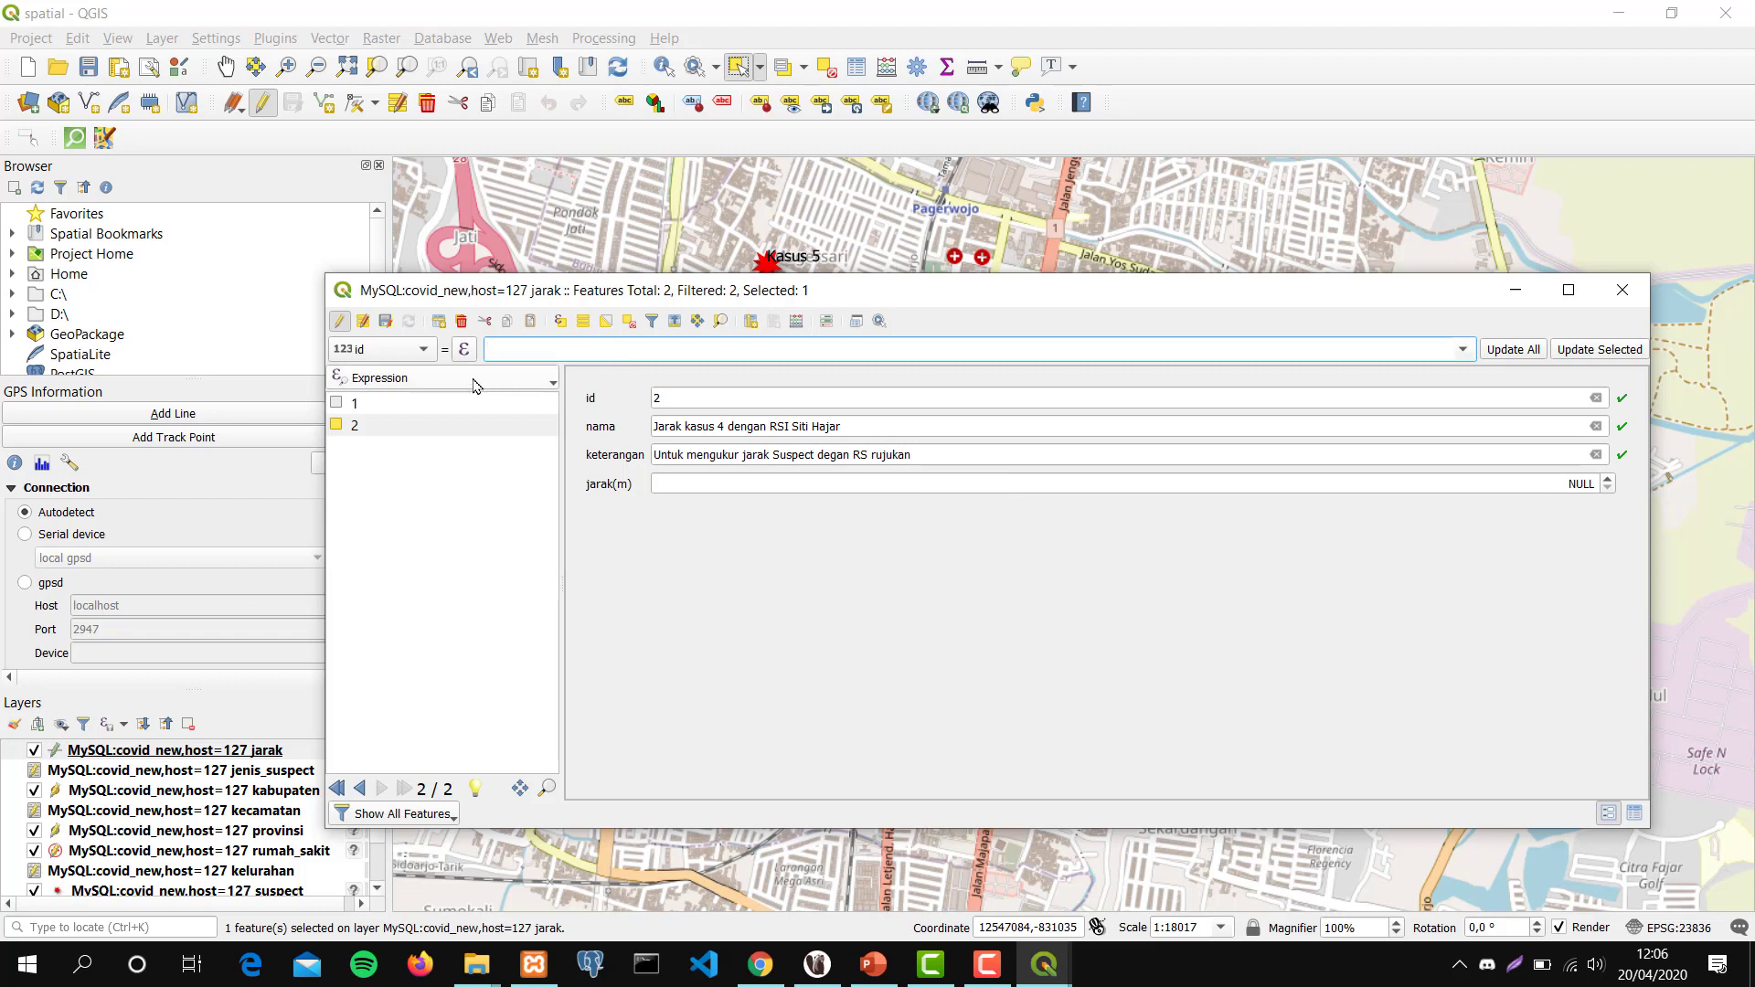
pyautogui.click(422, 352)
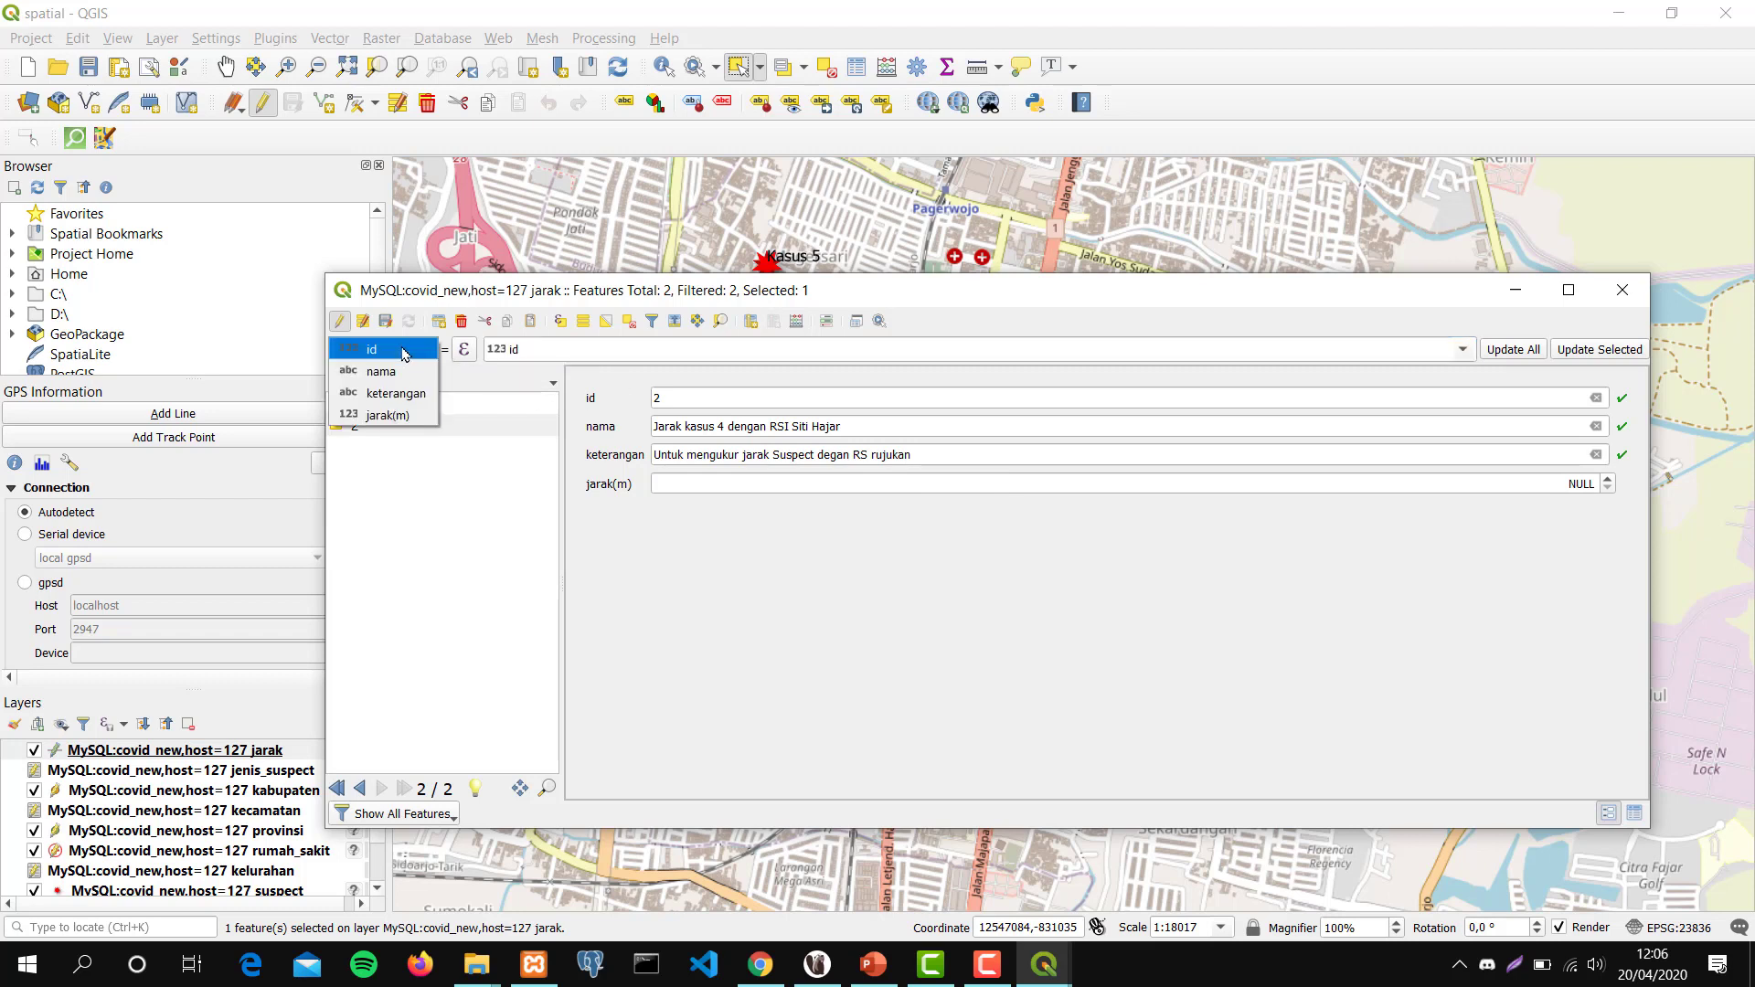
pyautogui.click(395, 417)
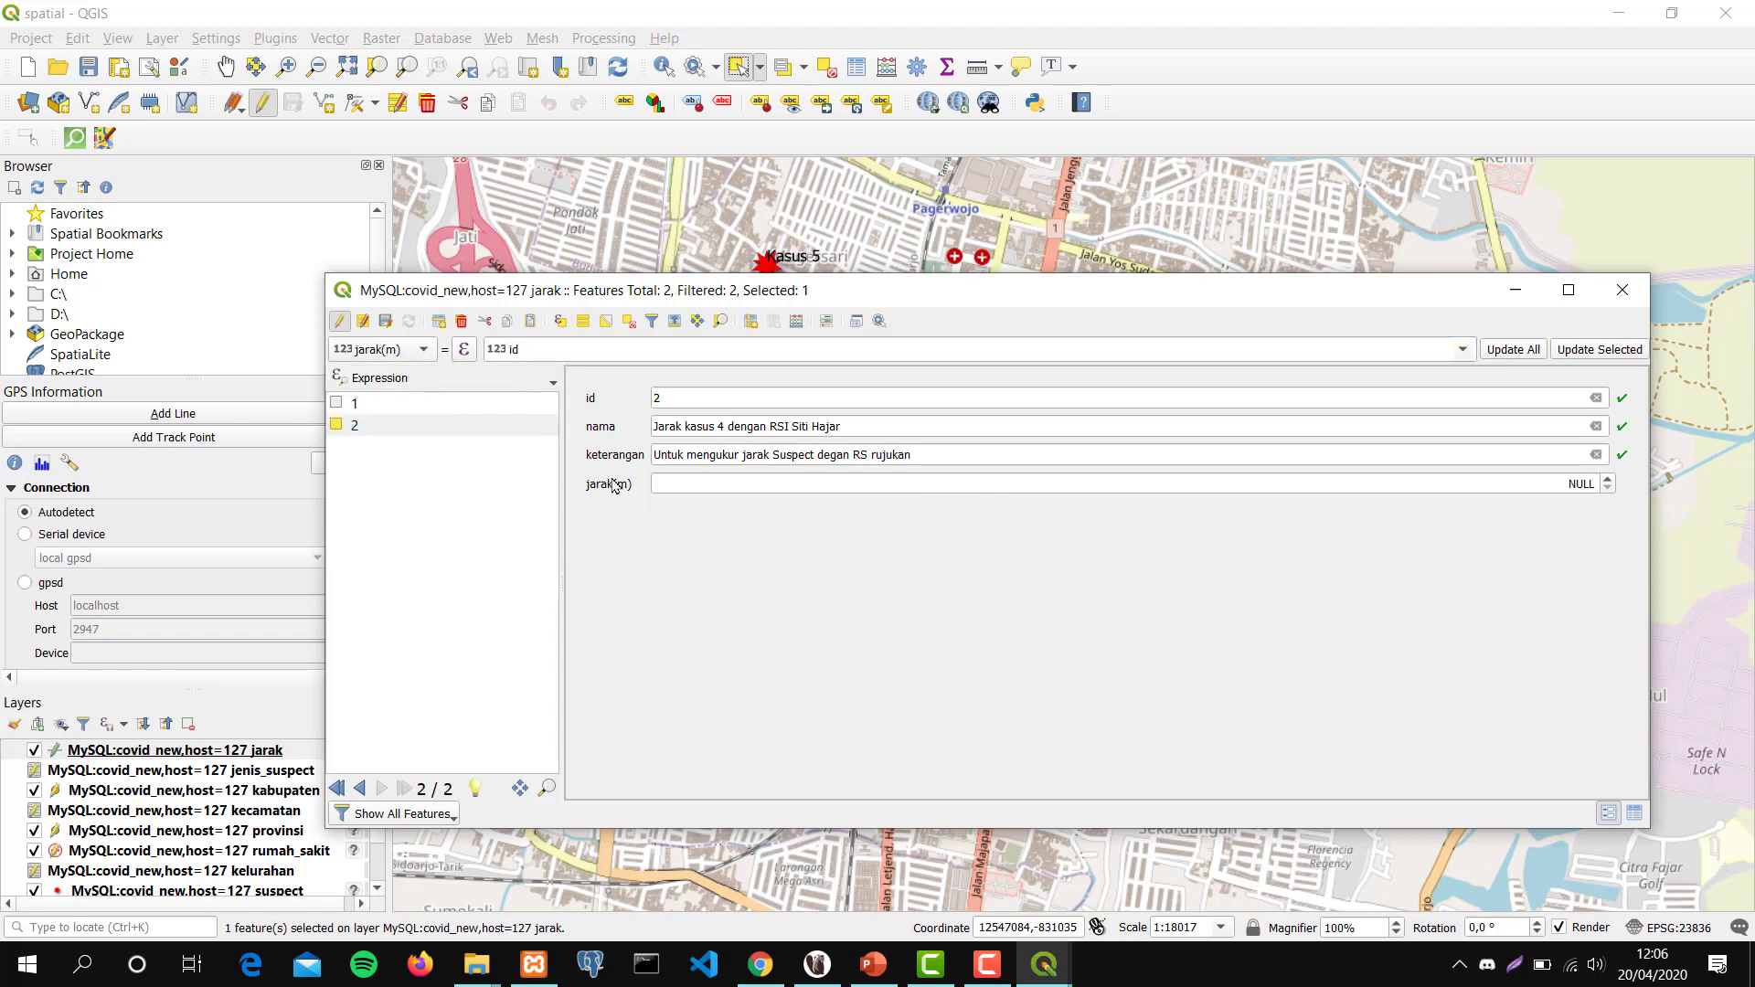
pyautogui.click(751, 321)
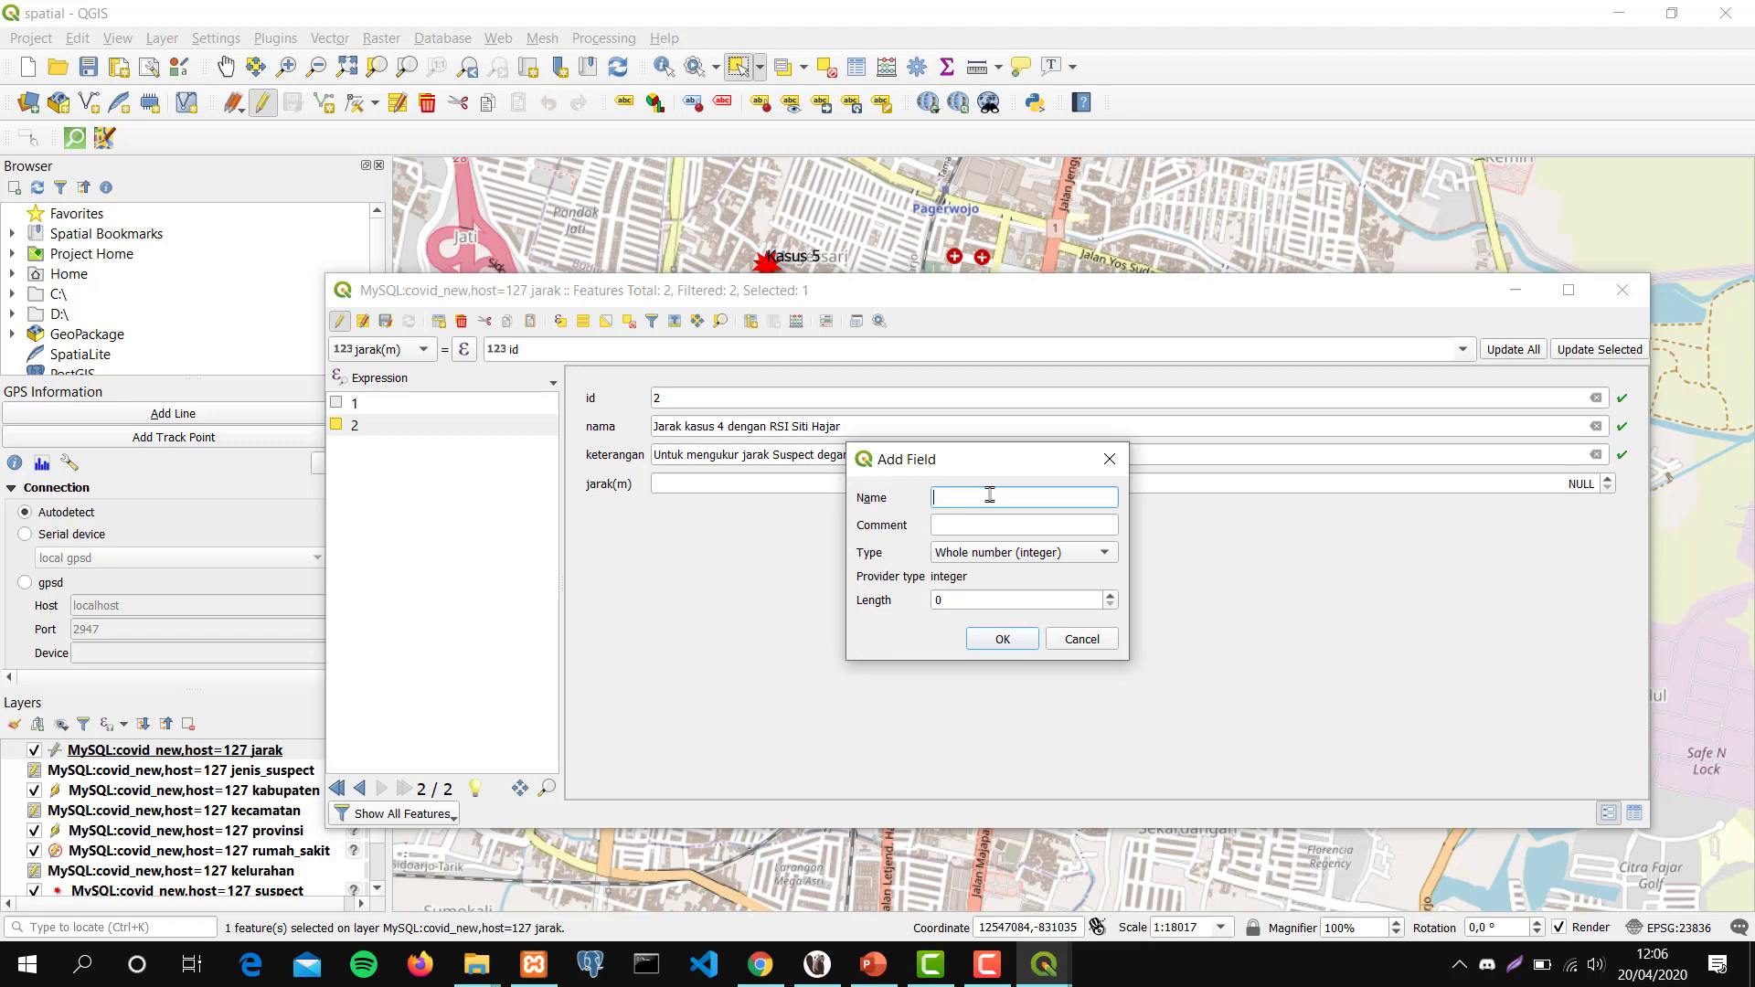
pyautogui.write('ram')
pyautogui.click(1109, 458)
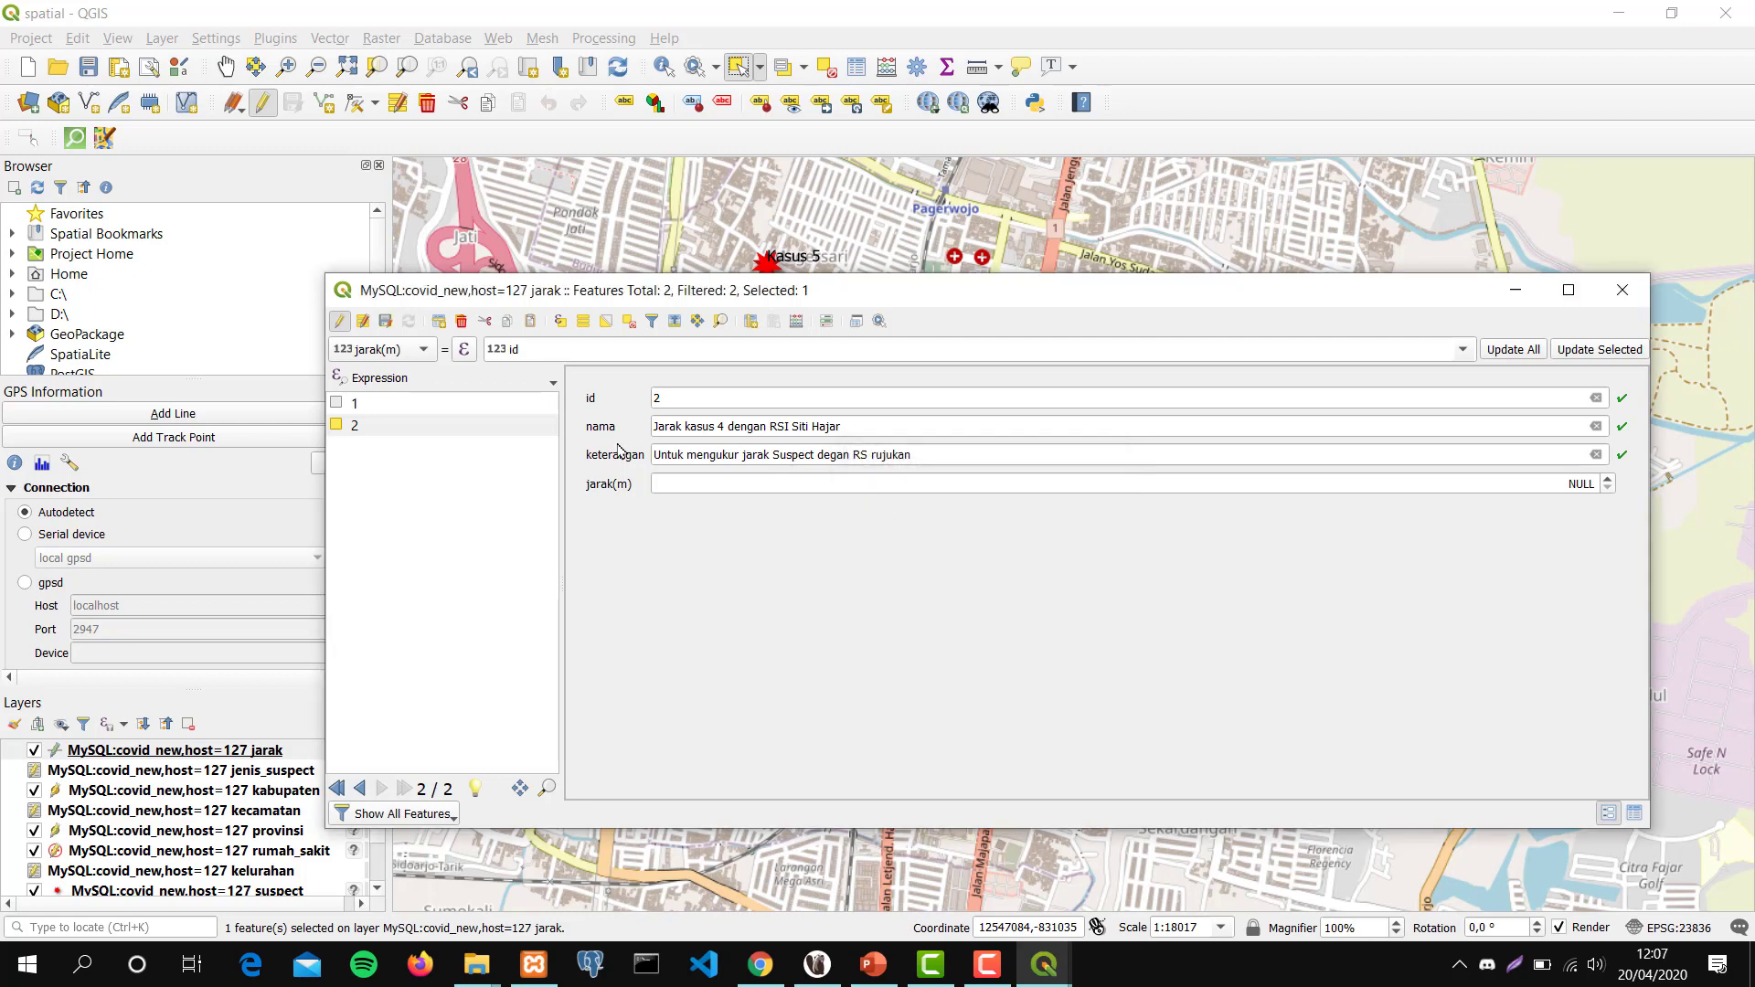
# Try to set the jarak(m) update expression to $length using the Geometry functions of the expression builder.
pyautogui.click(463, 357)
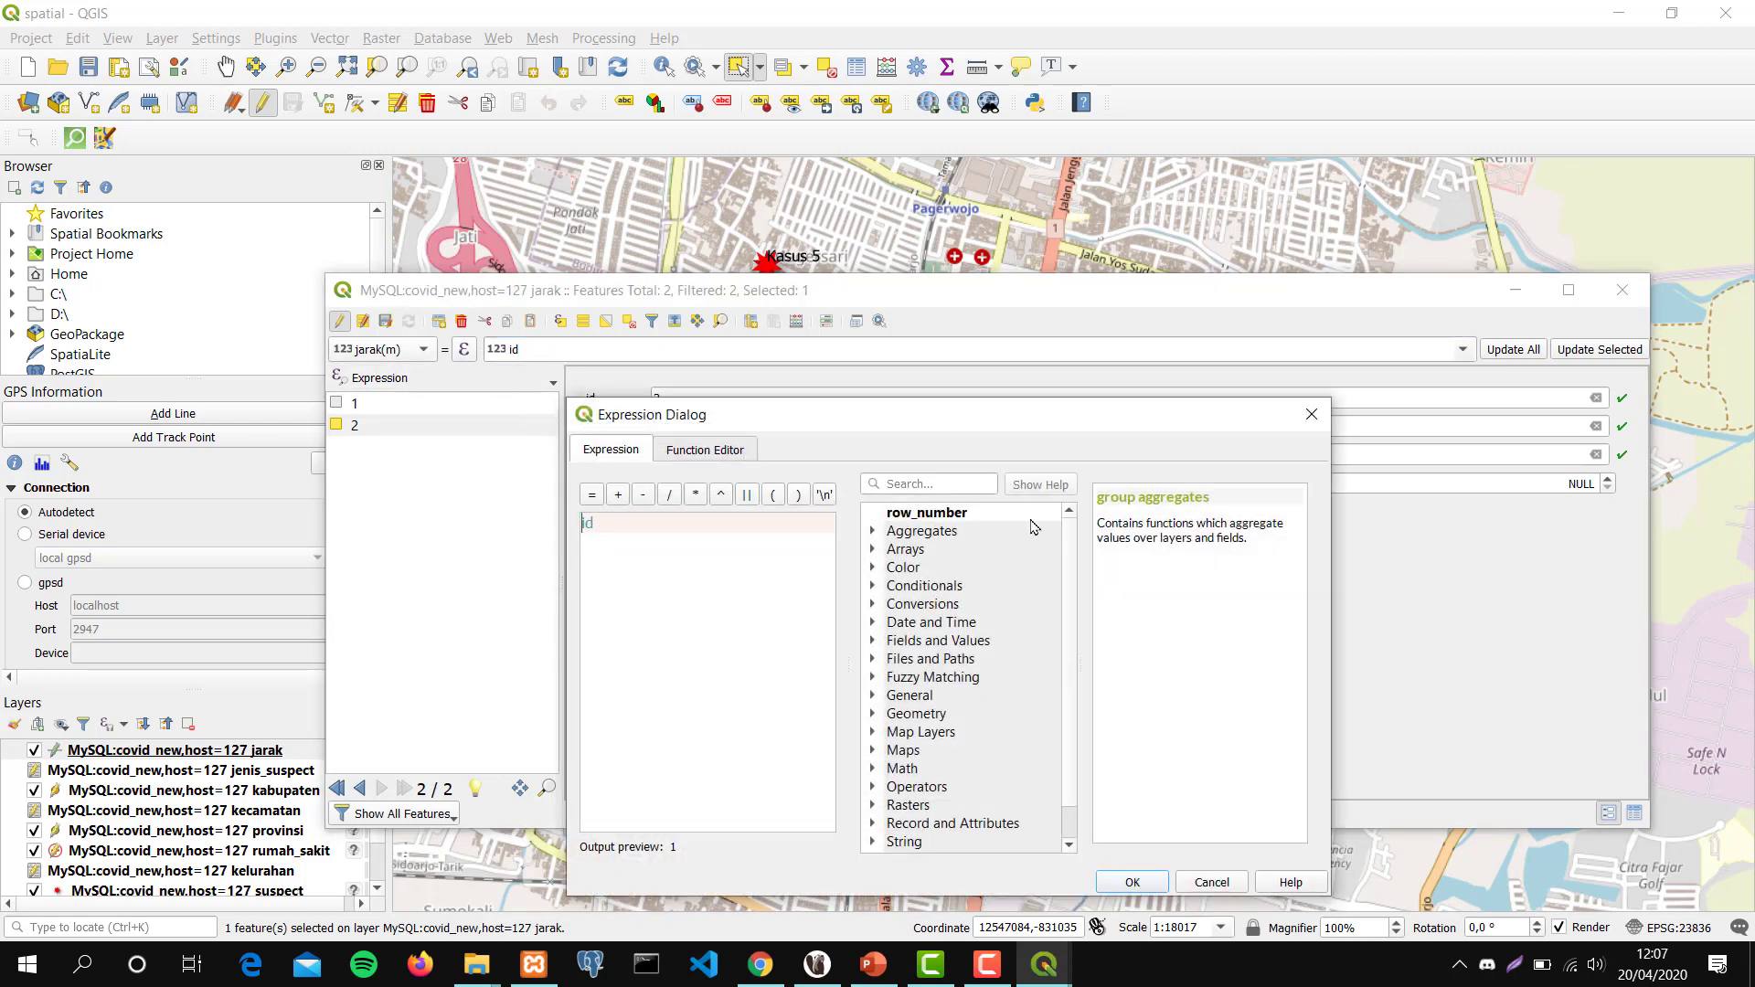
pyautogui.click(909, 486)
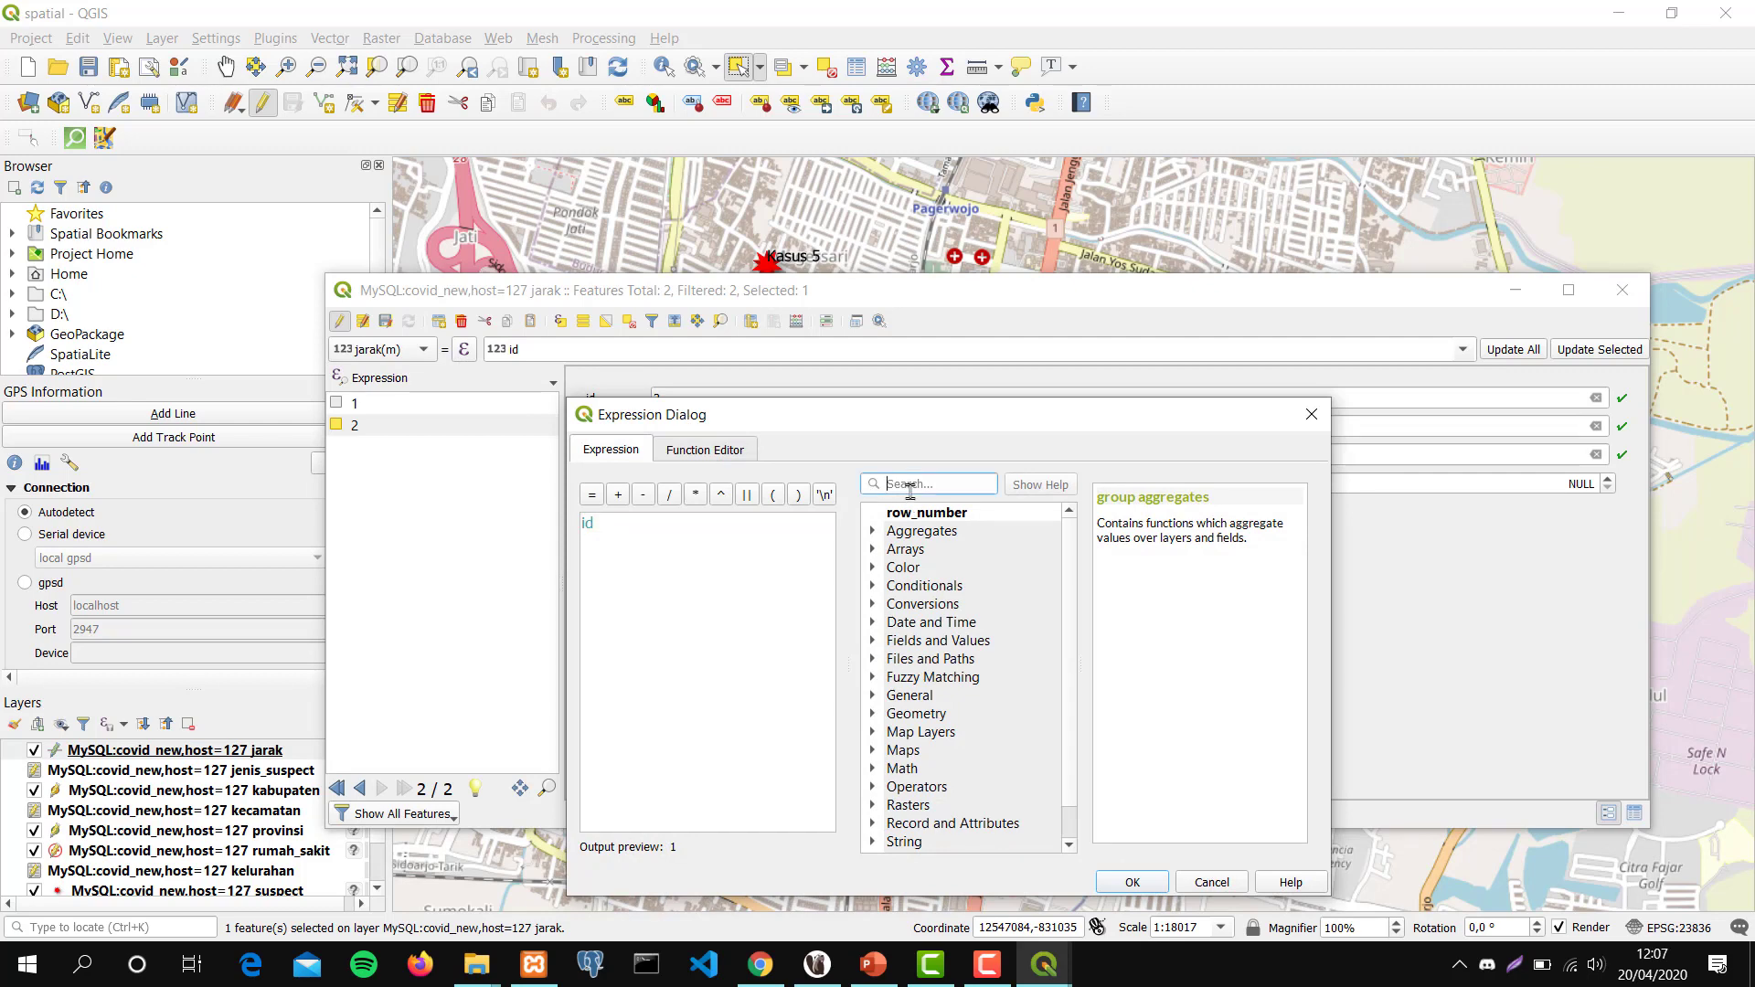
pyautogui.write('leng')
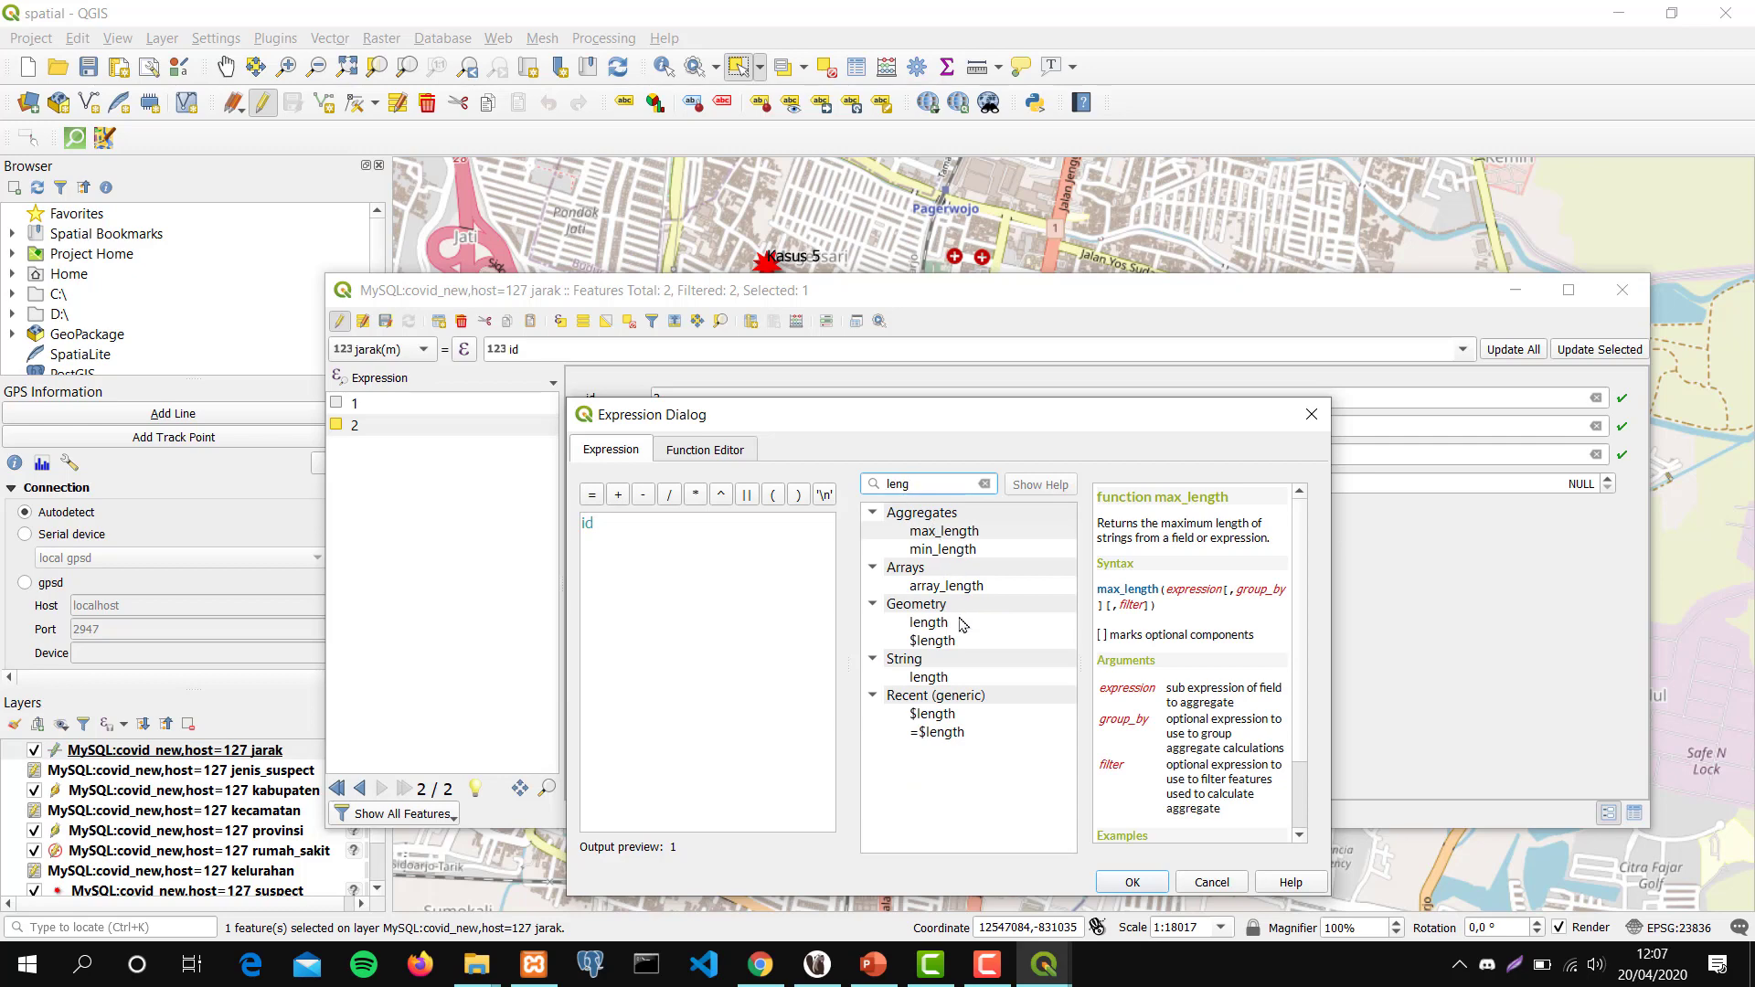
pyautogui.click(956, 643)
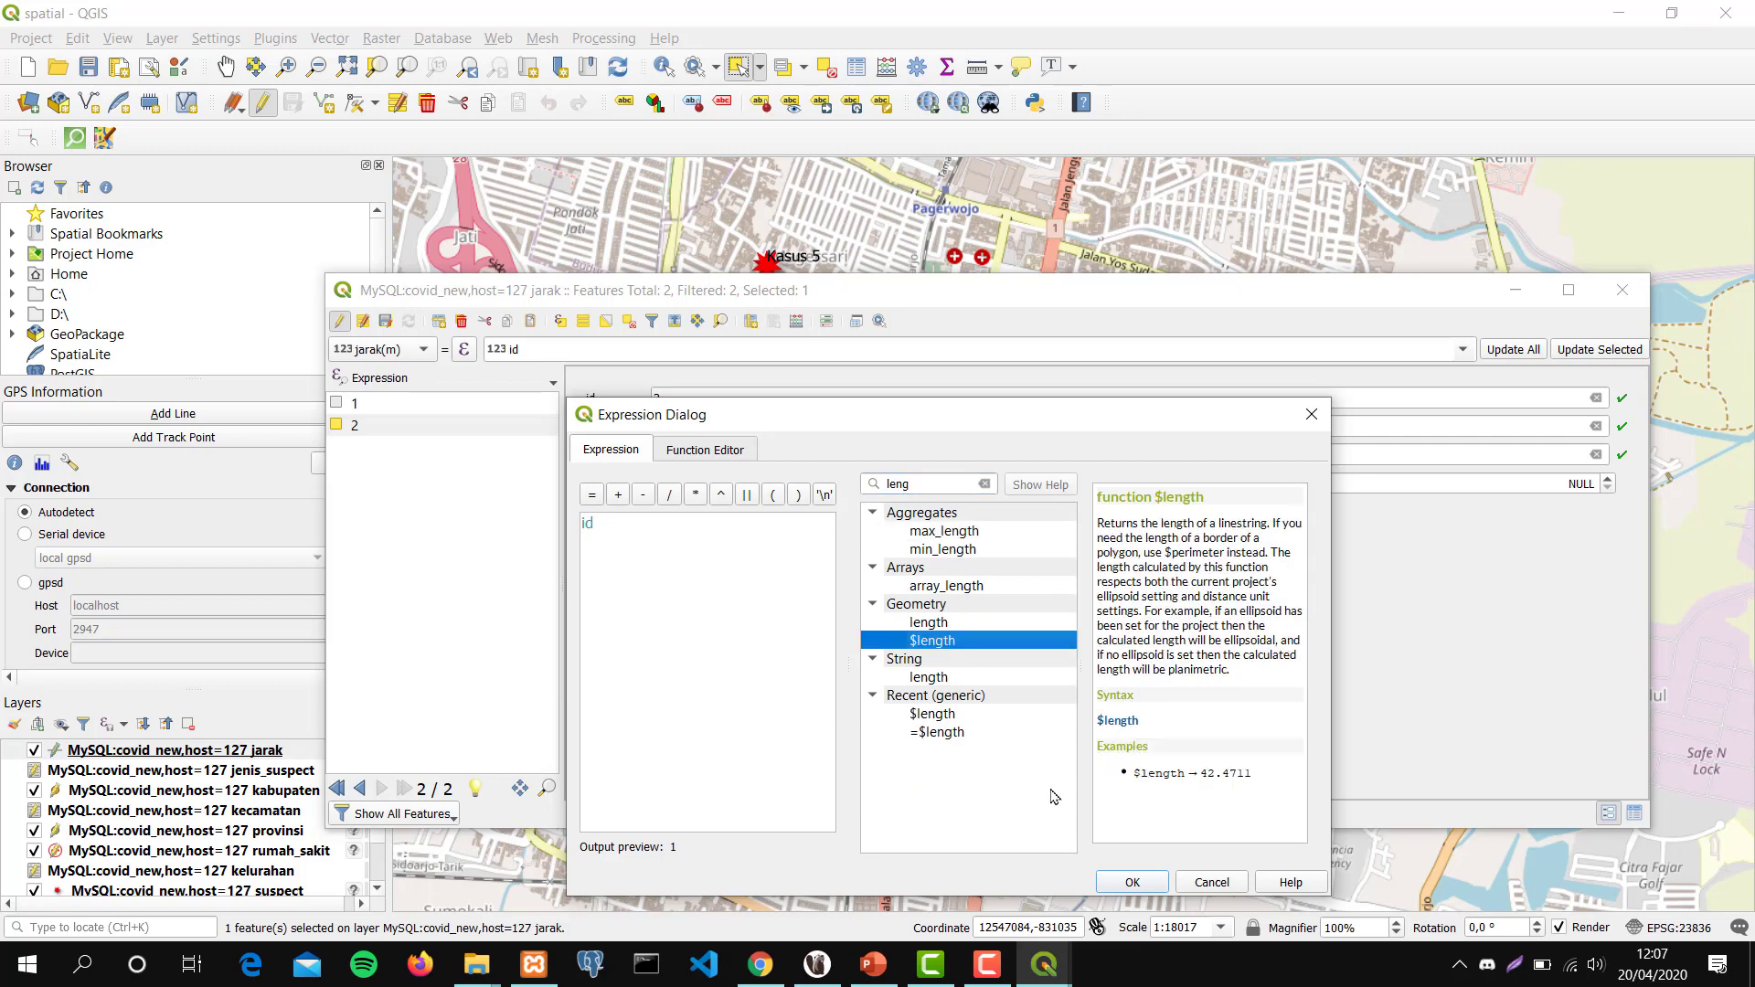
pyautogui.click(1131, 882)
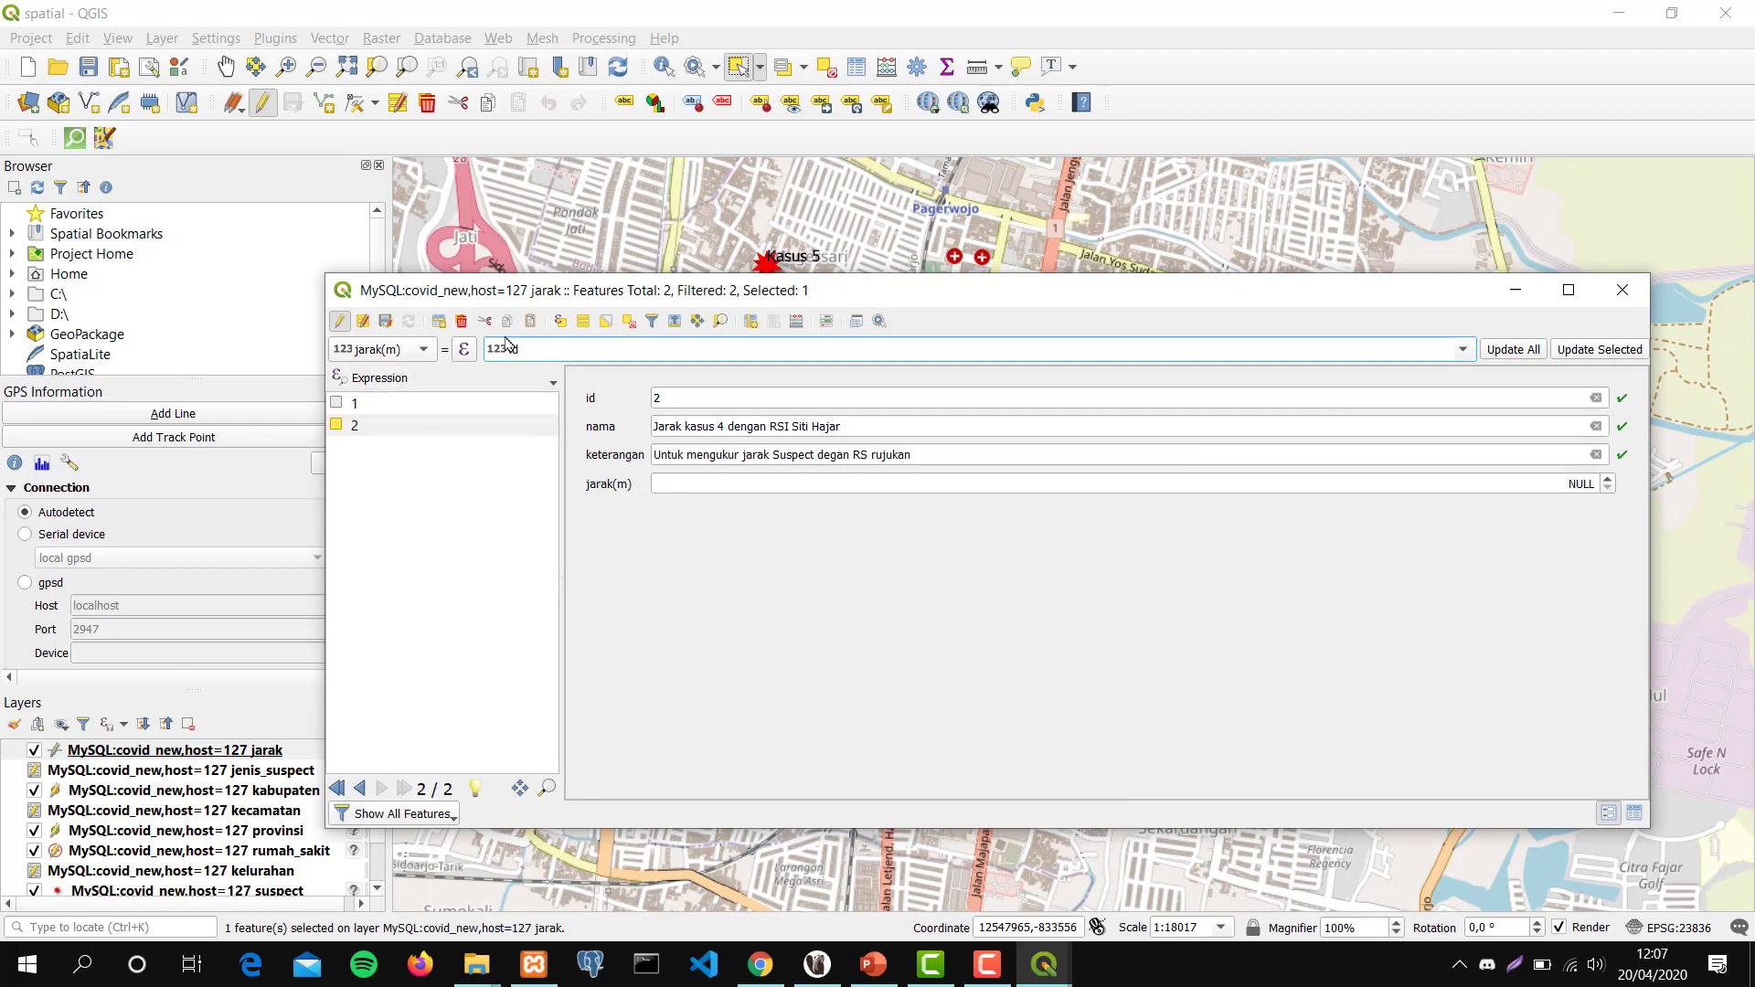
pyautogui.click(464, 349)
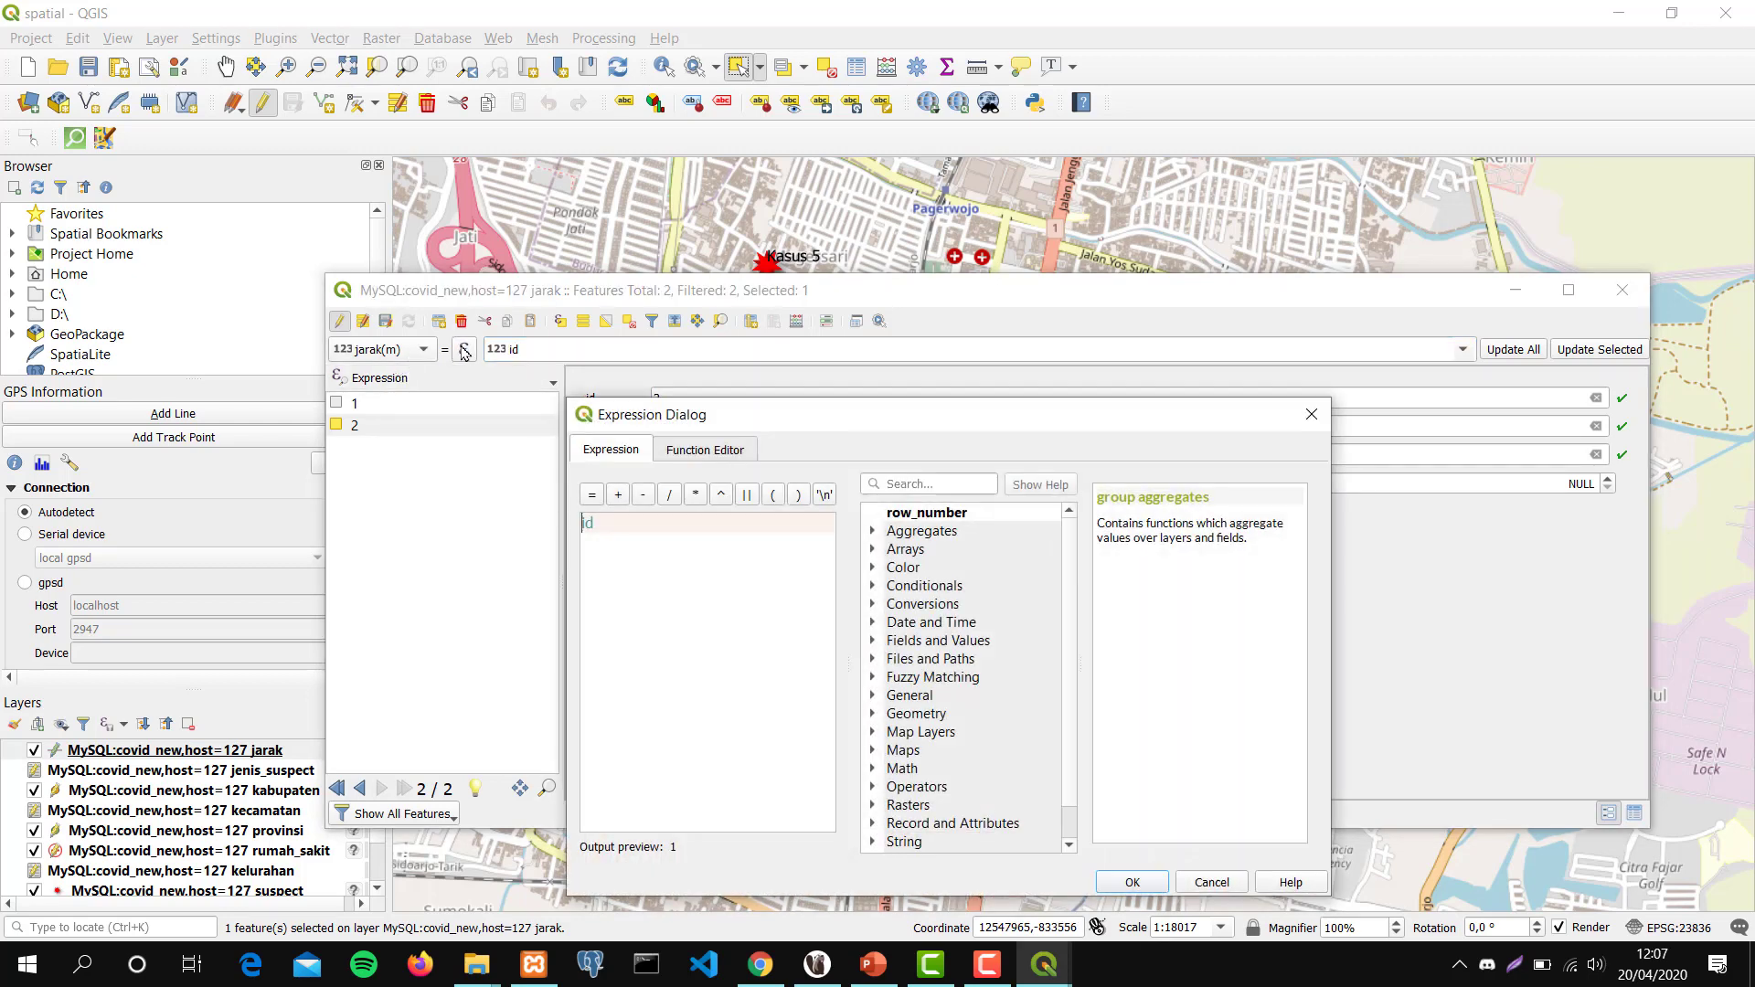
pyautogui.click(917, 489)
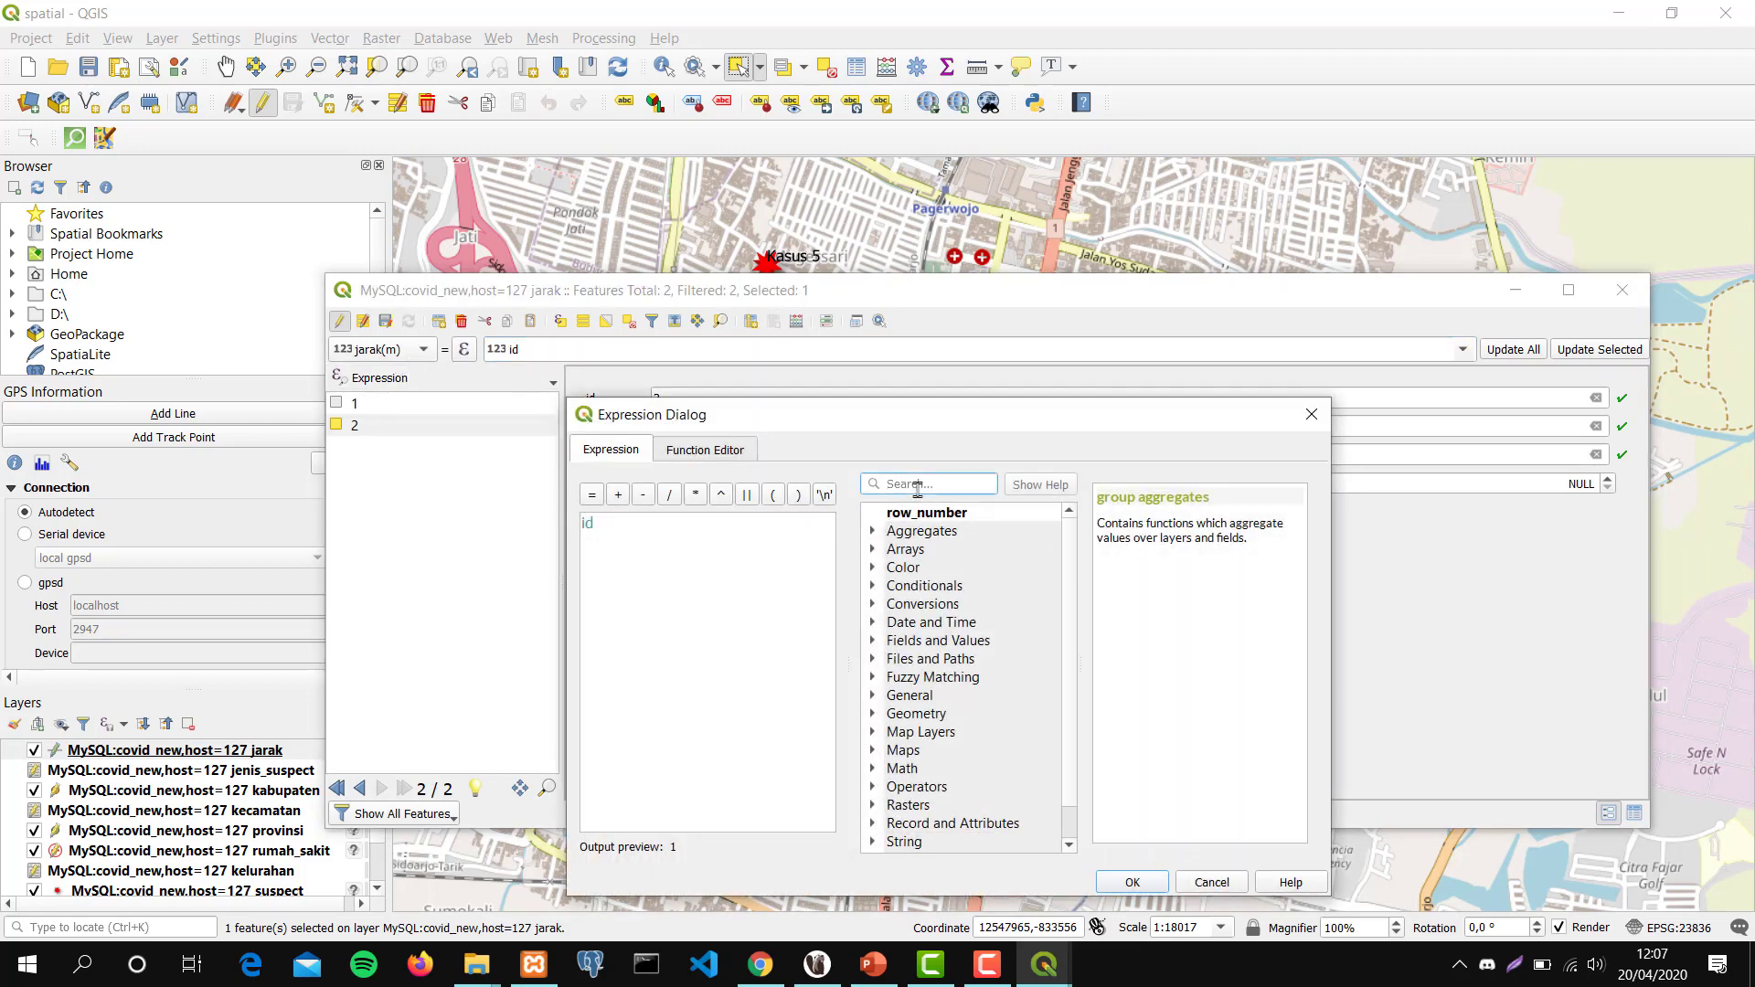
pyautogui.write('leng')
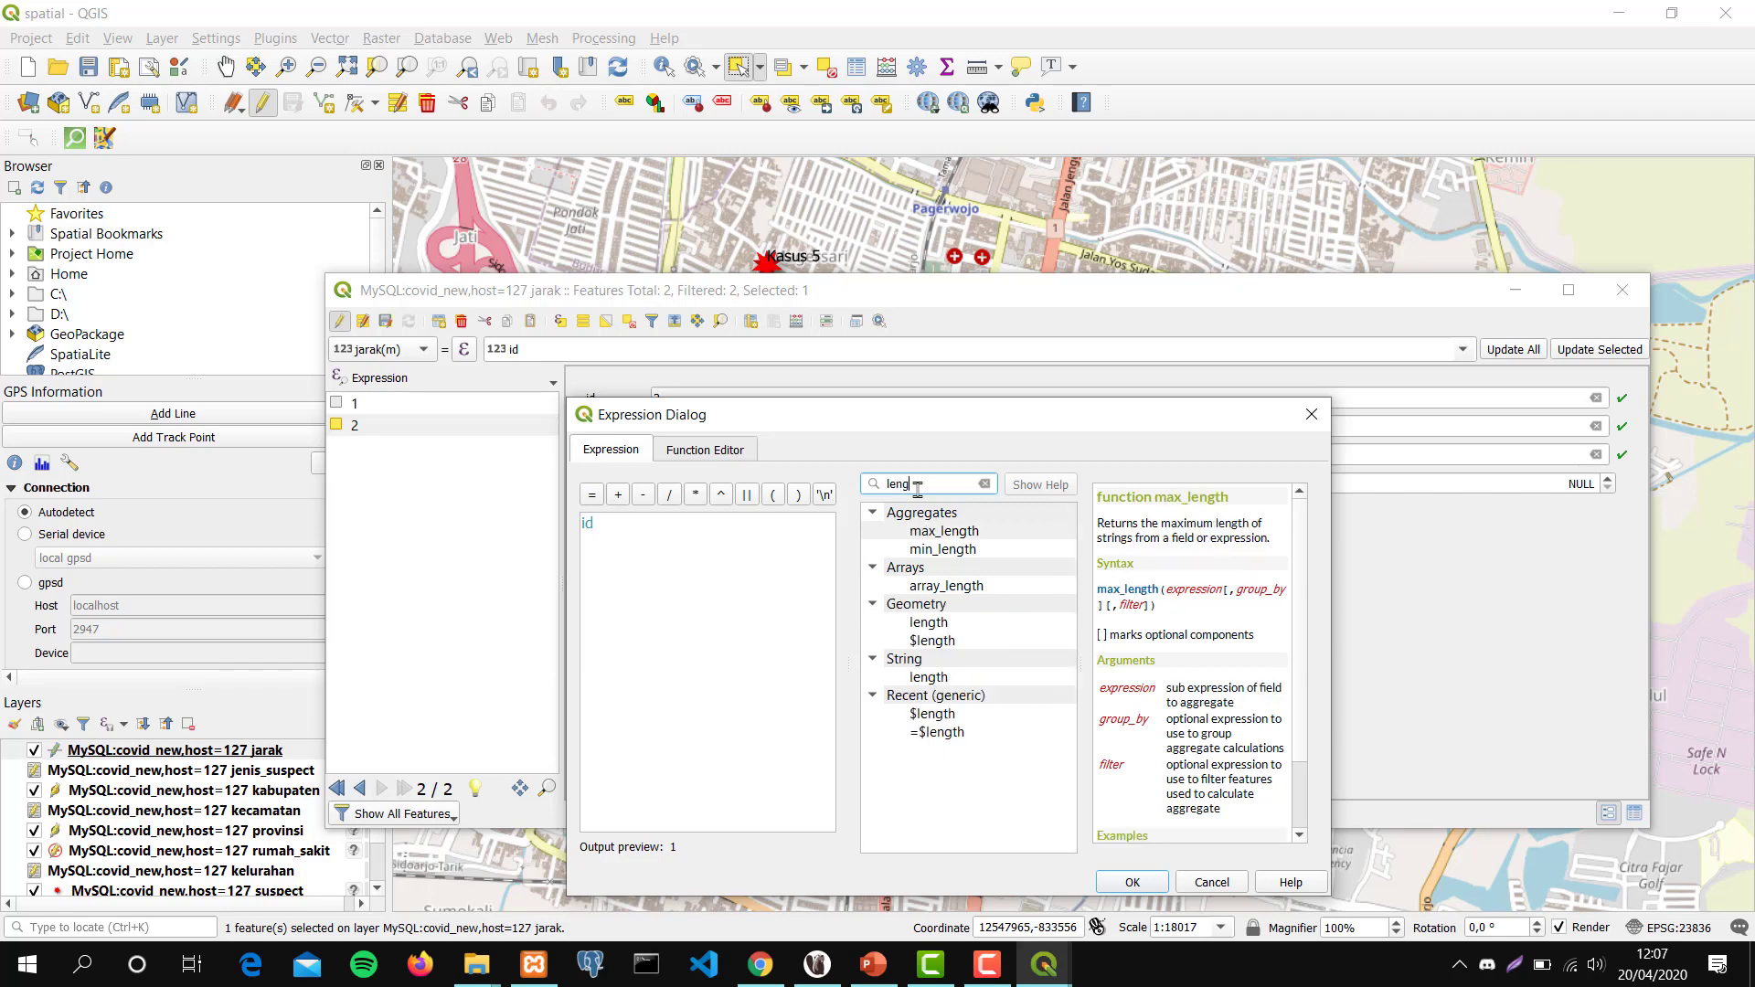
pyautogui.click(971, 640)
pyautogui.click(1132, 882)
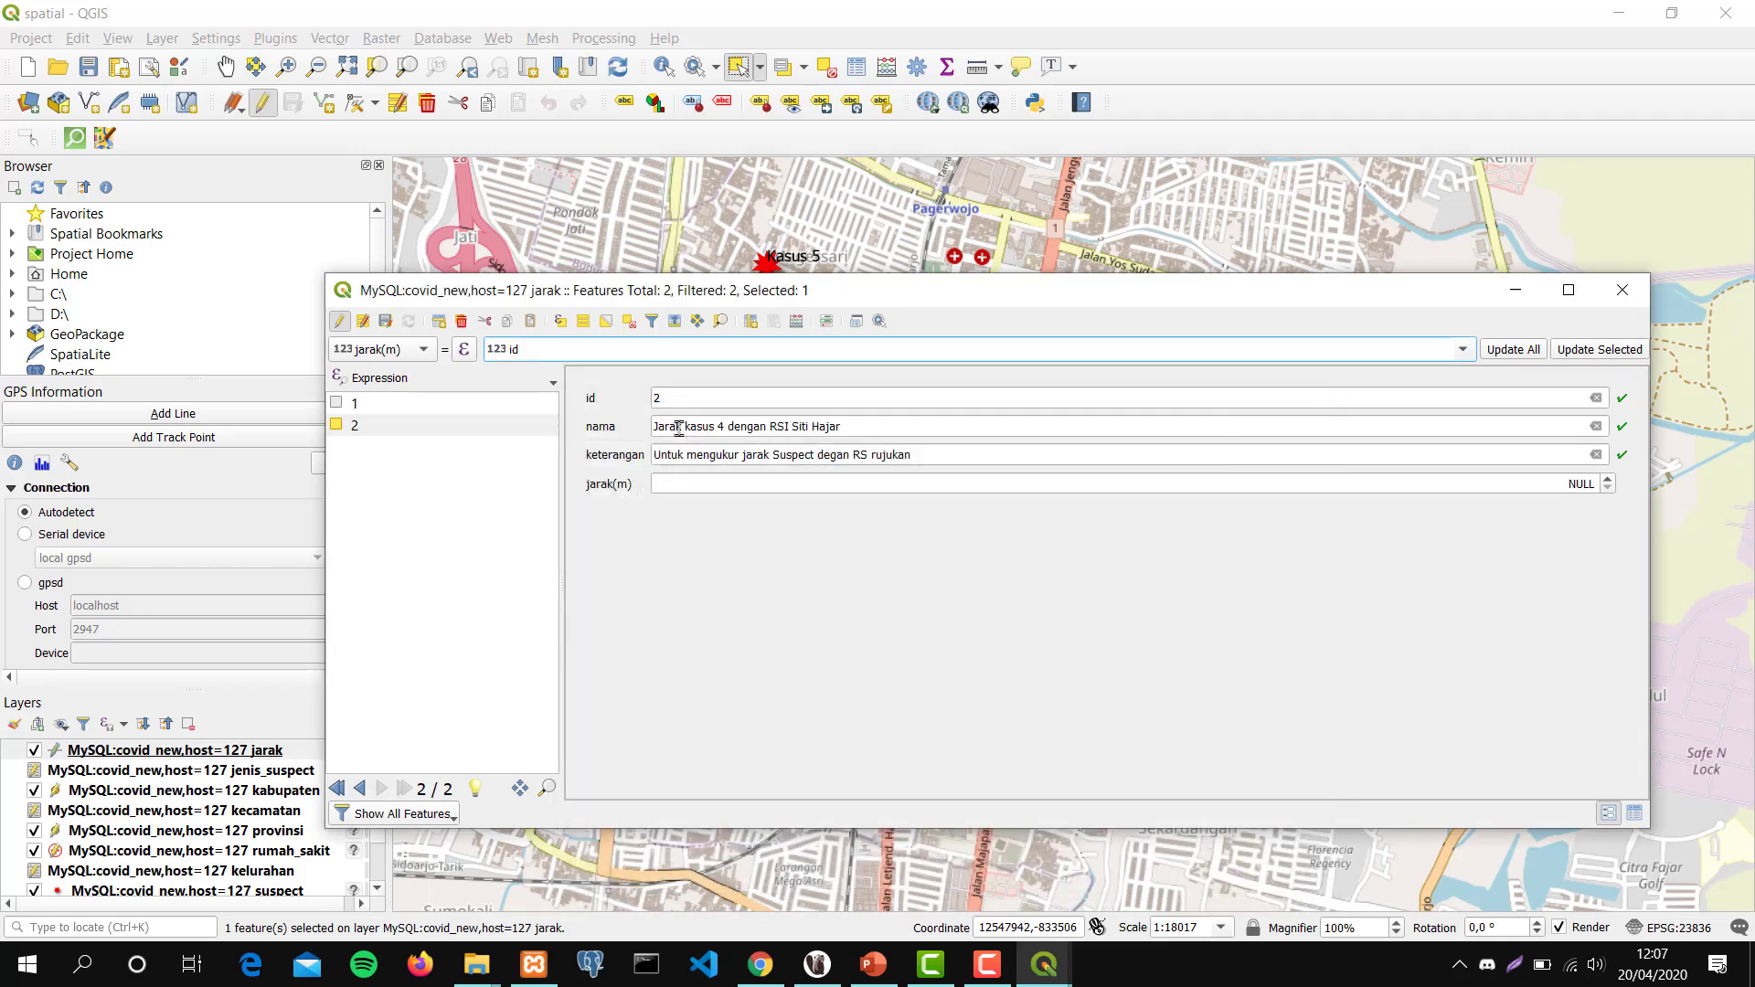
# Replace the update expression with $length and apply it to jarak(m) of the selected line between Kasus 4 and RSI Siti Hajar.
pyautogui.click(655, 357)
pyautogui.press('BackSpace')
pyautogui.press('BackSpace')
pyautogui.write('$length')
pyautogui.click(1617, 349)
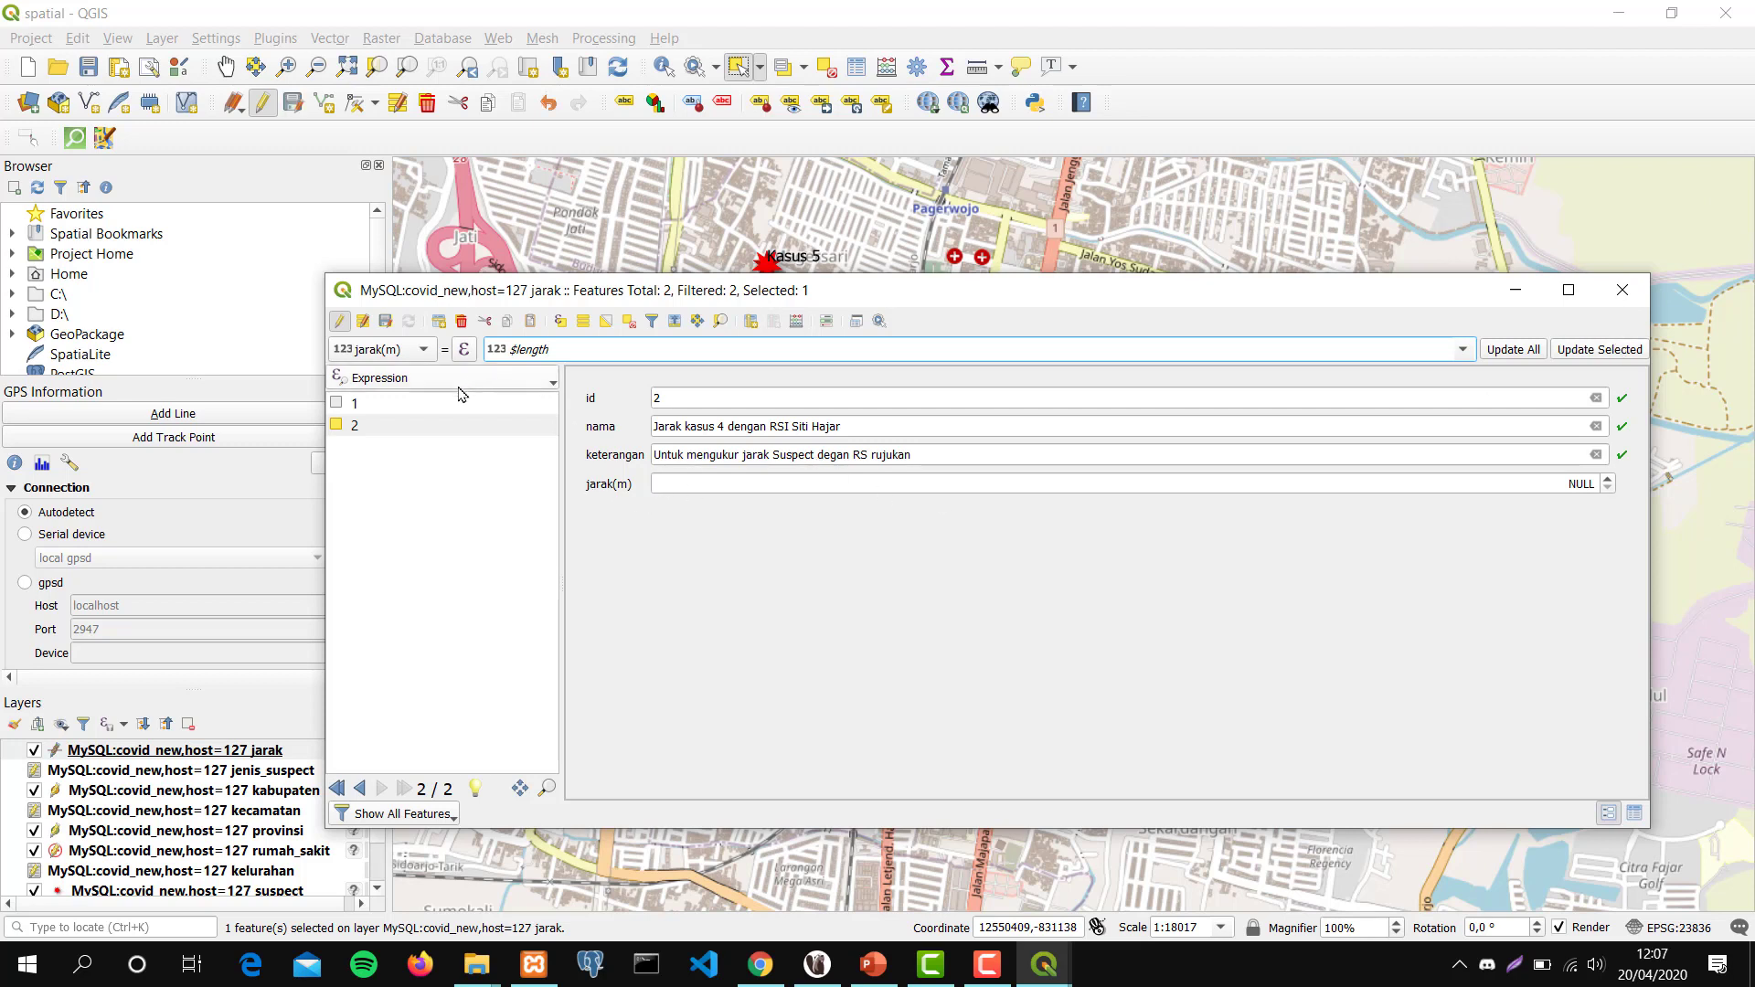
pyautogui.click(463, 351)
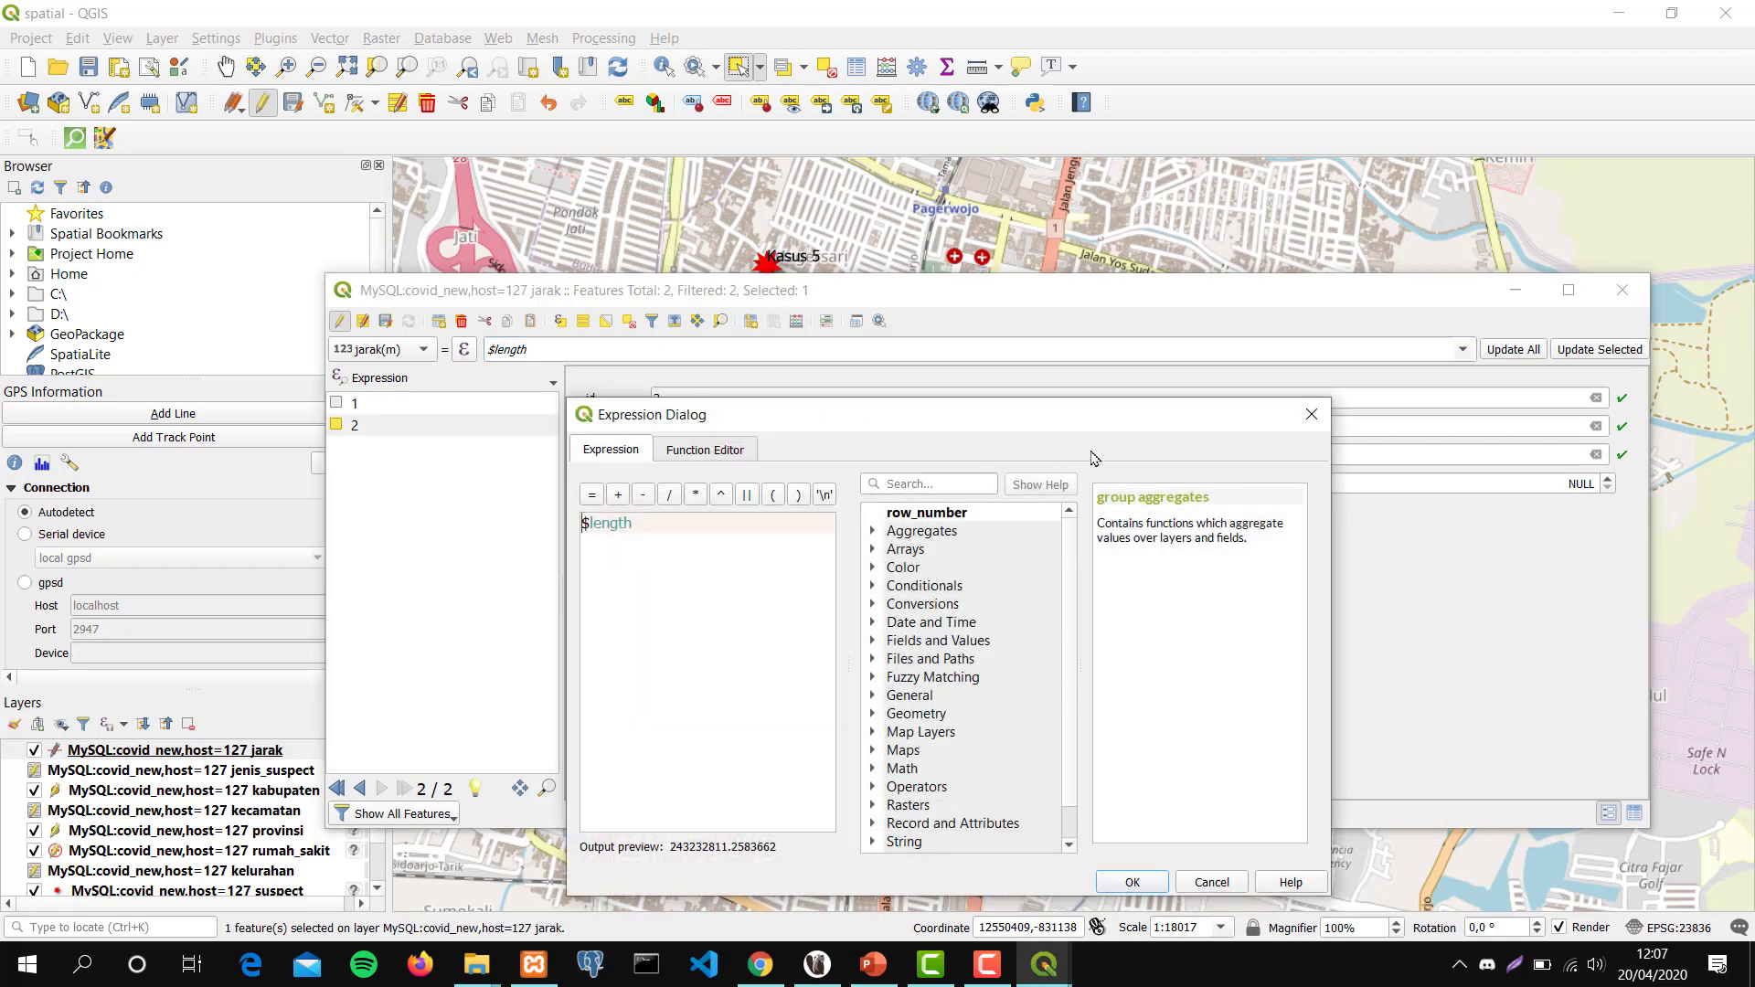
pyautogui.click(1311, 414)
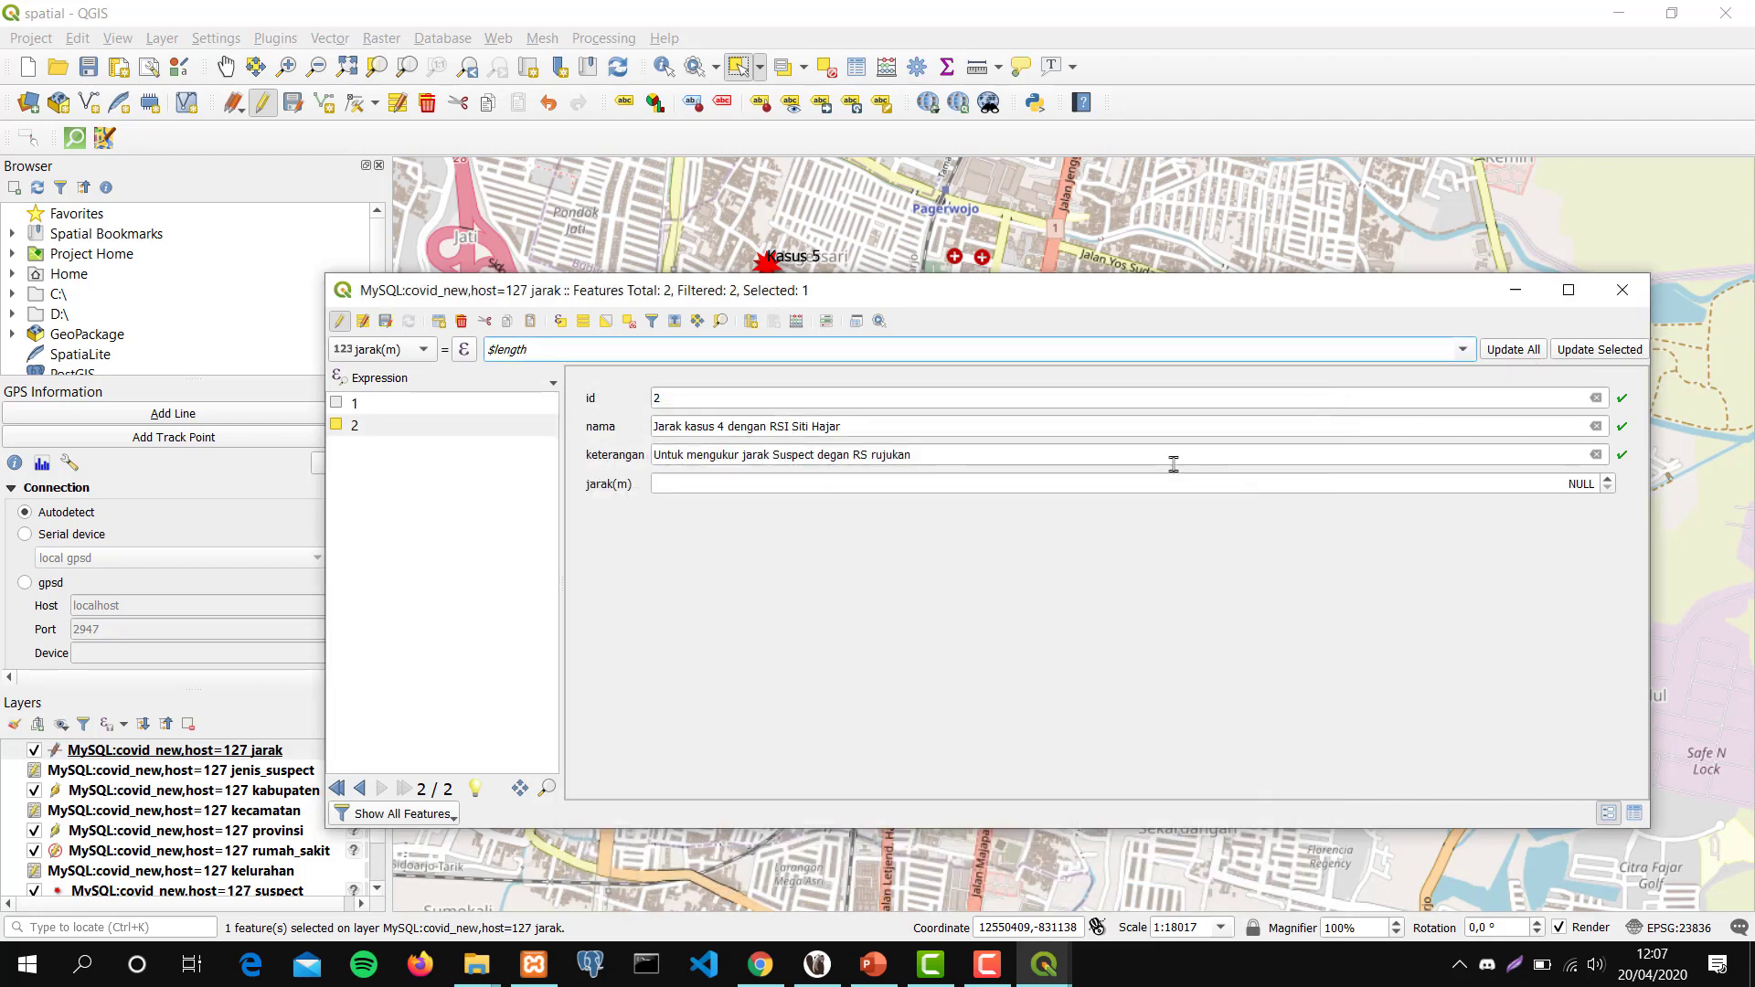
pyautogui.click(1590, 352)
pyautogui.click(1393, 484)
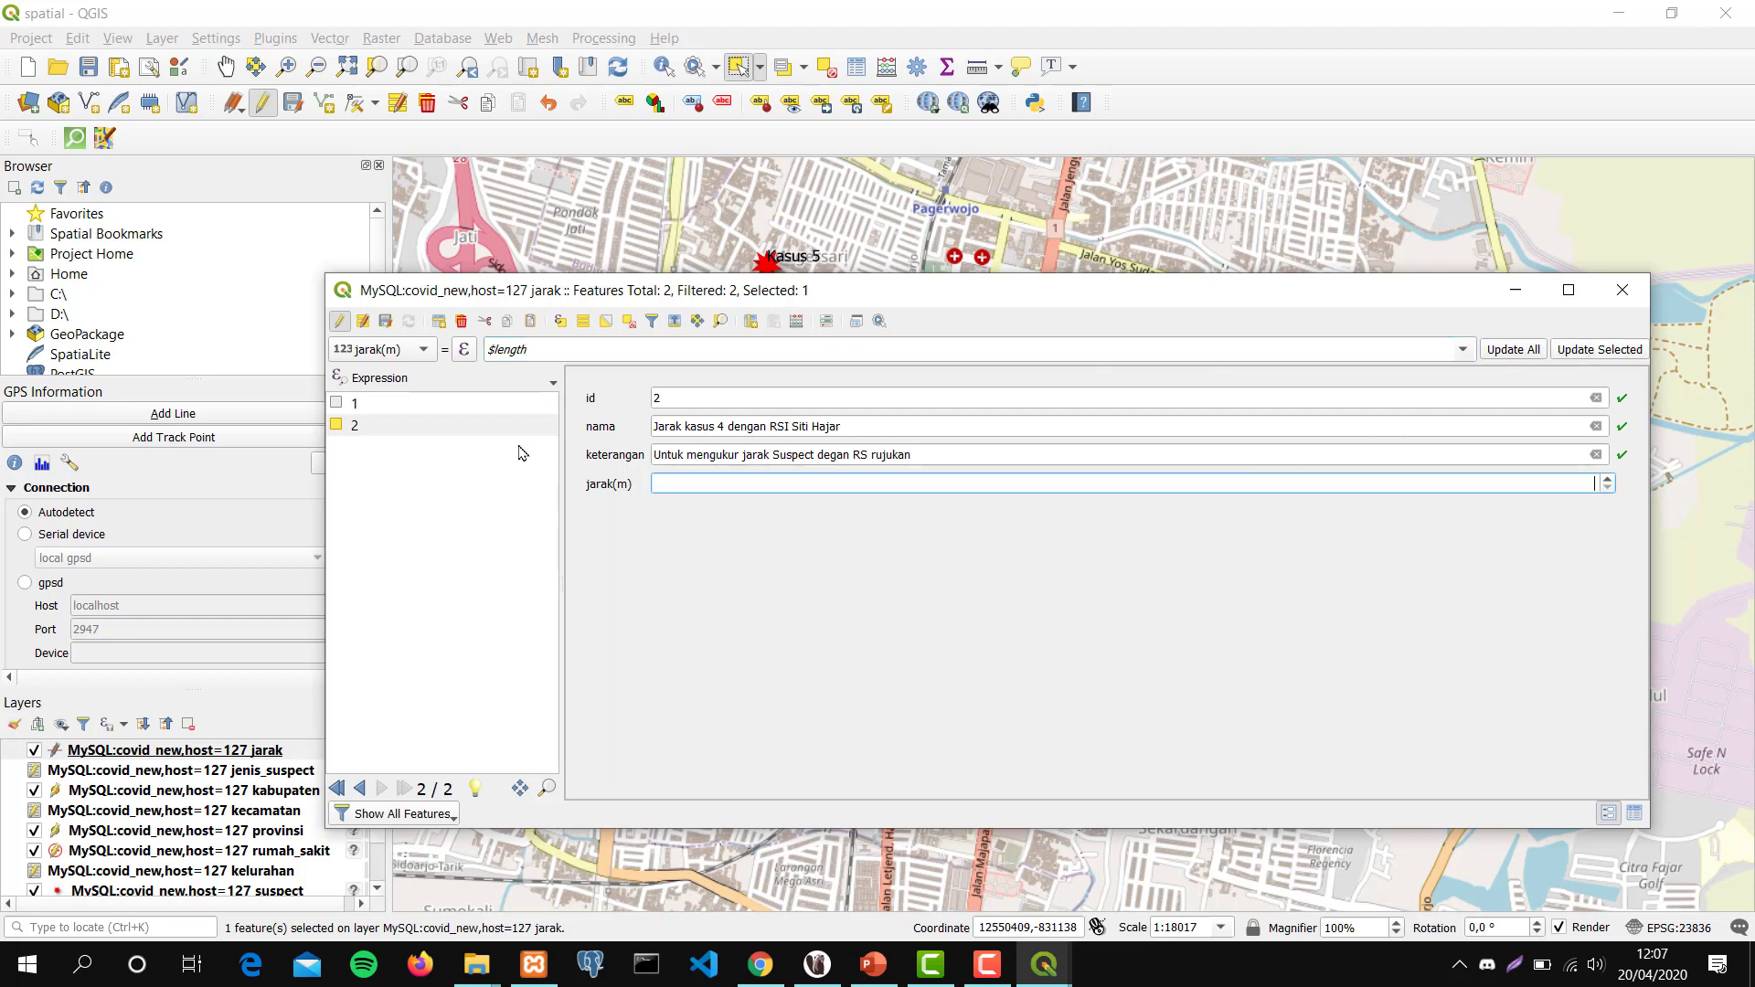
# Check the calculated jarak(m) values of records 1 and 2, and close the jarak attribute table.
pyautogui.click(418, 406)
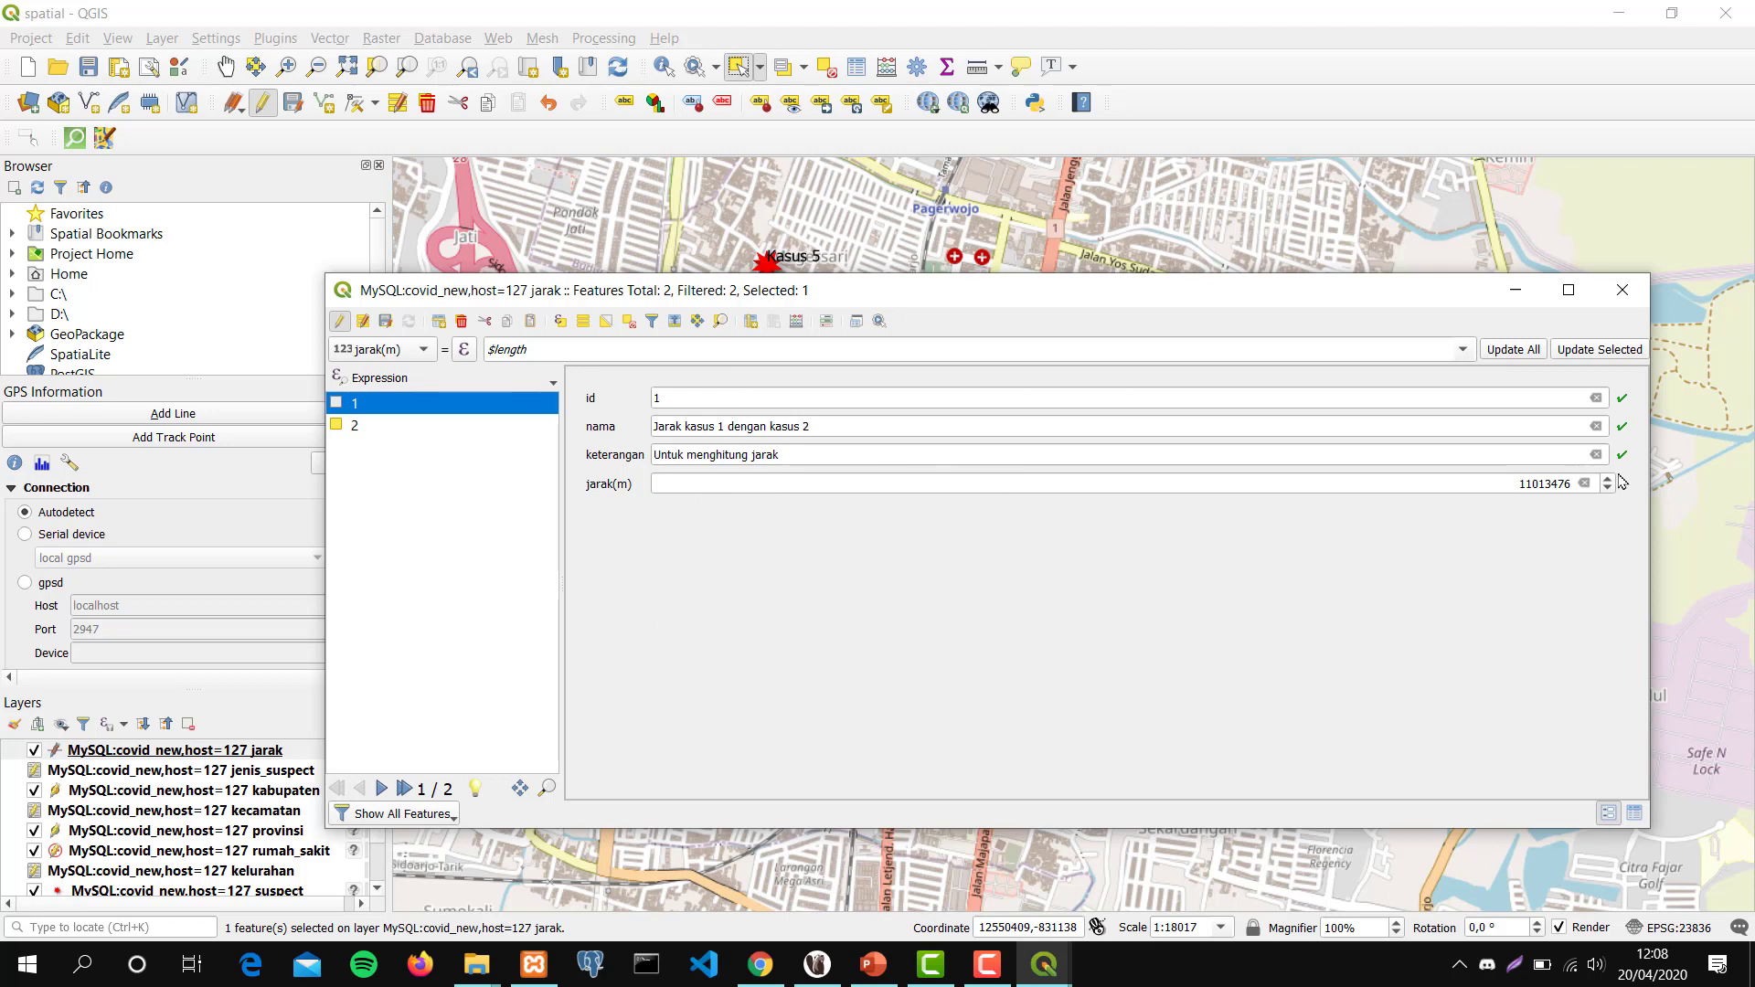
pyautogui.click(360, 426)
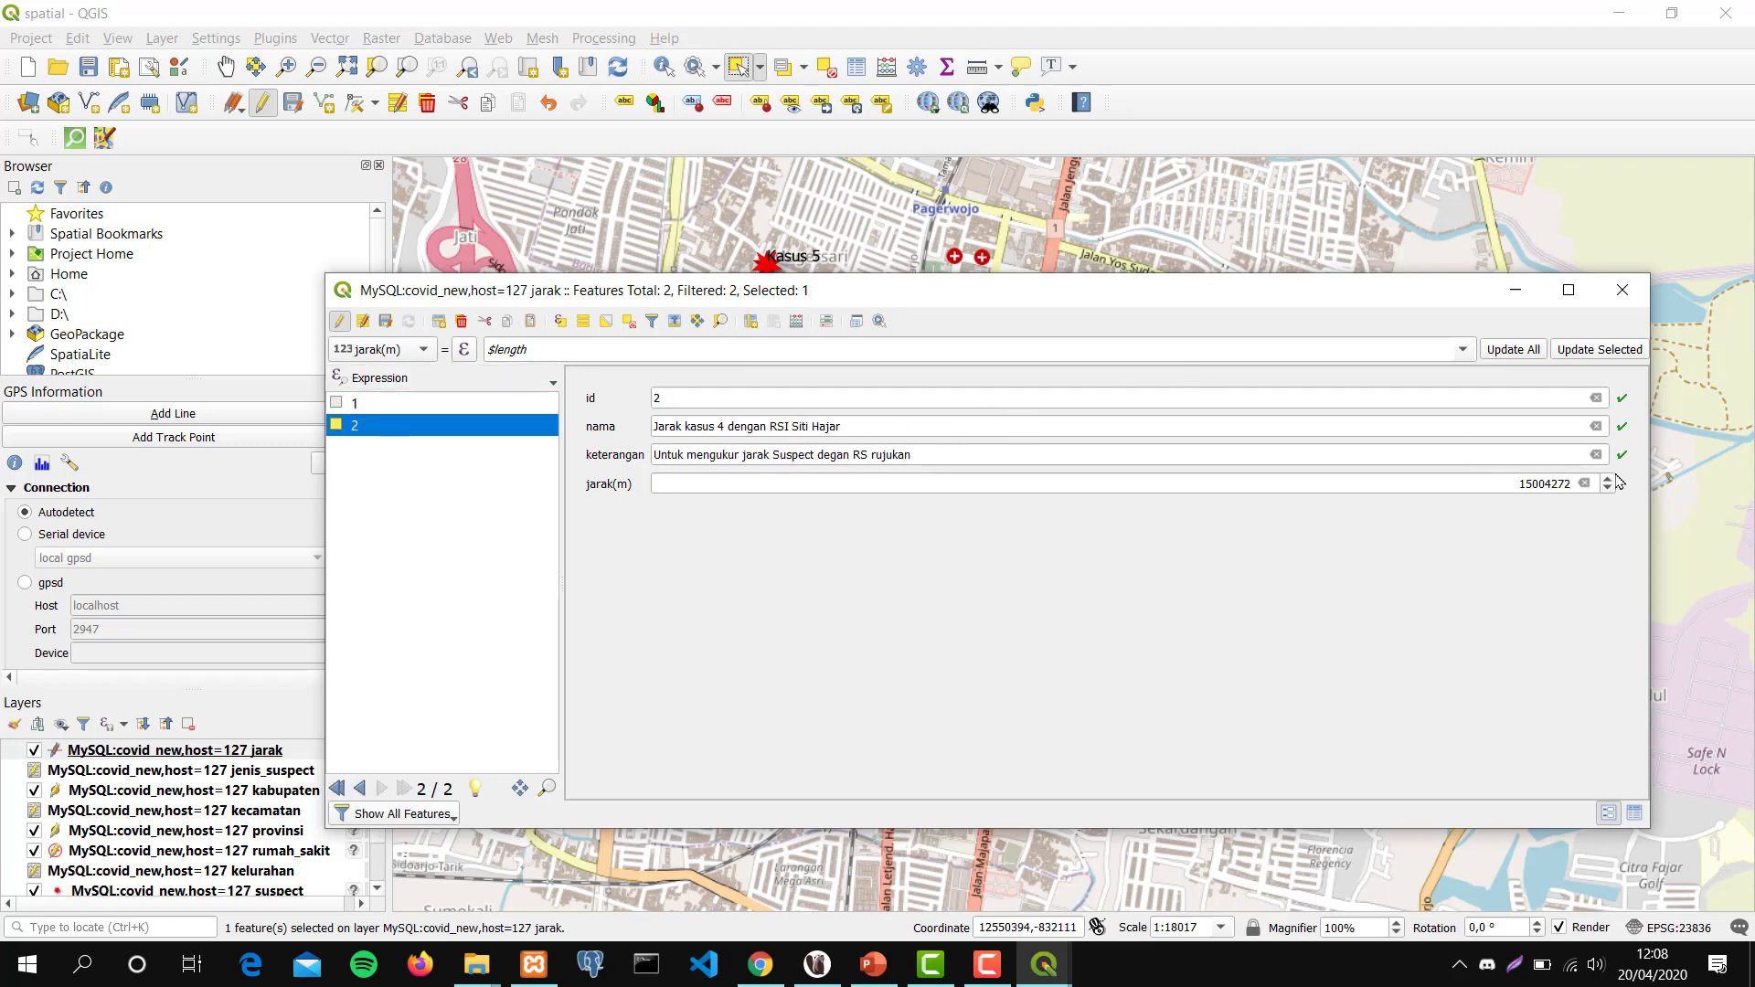
pyautogui.doubleClick(1504, 477)
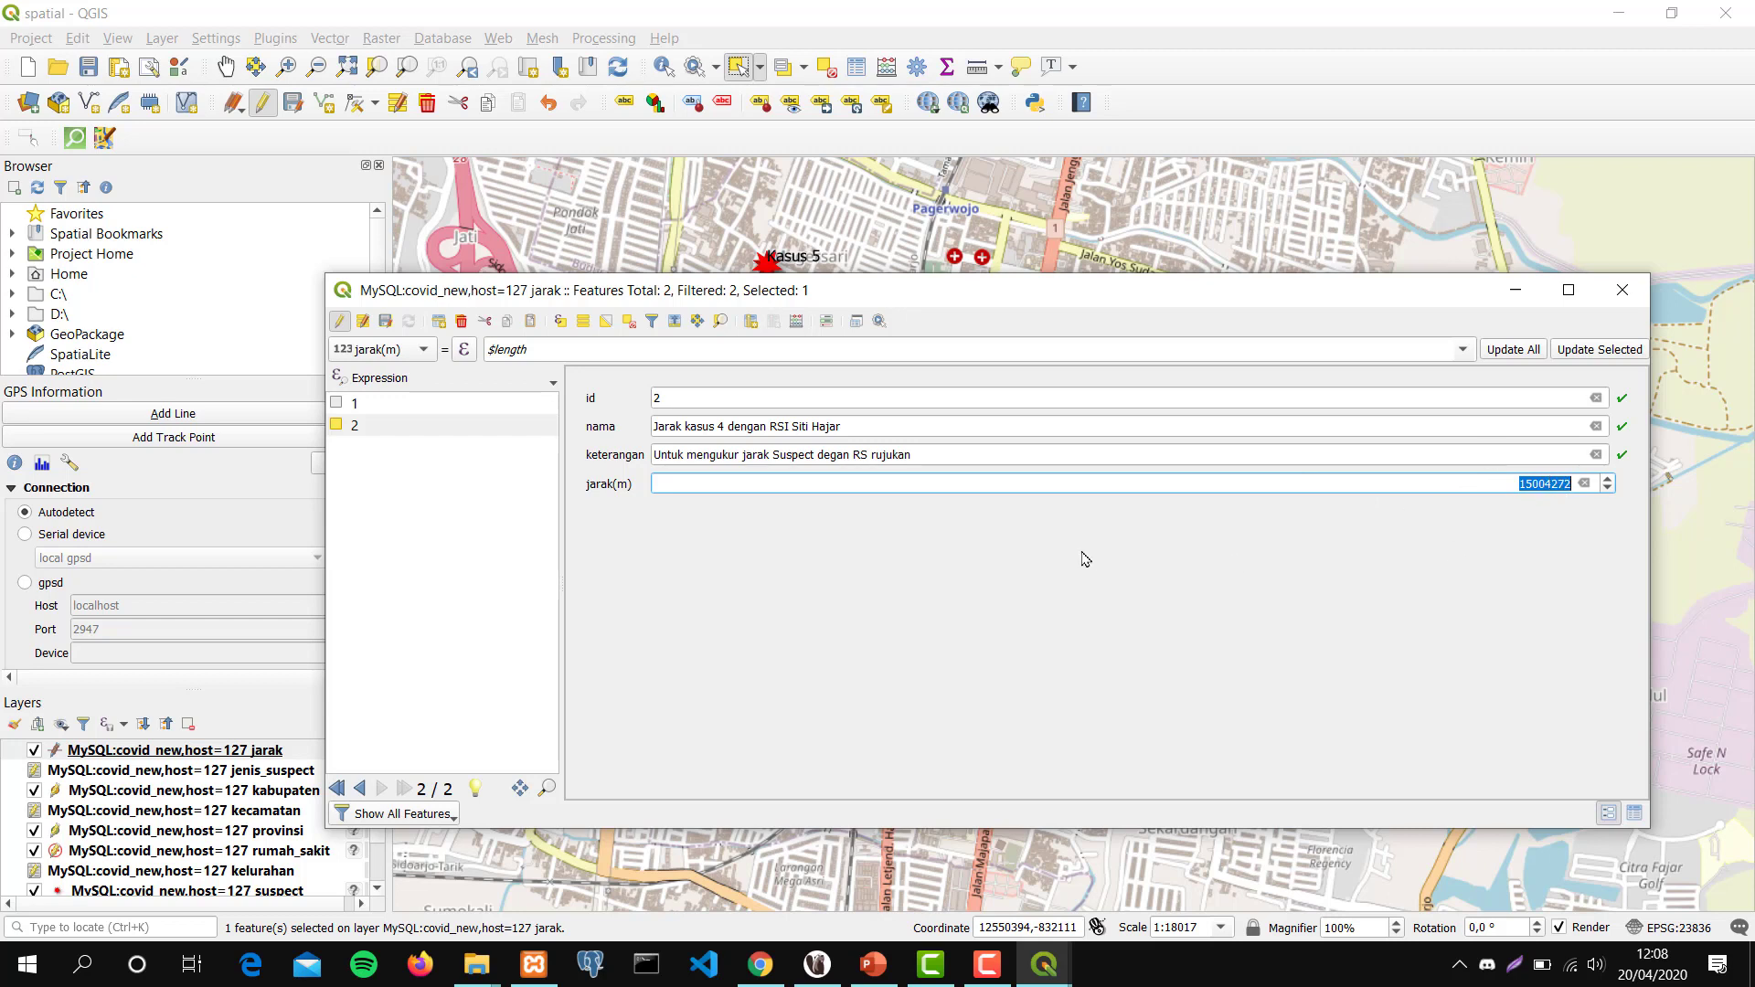
pyautogui.click(555, 349)
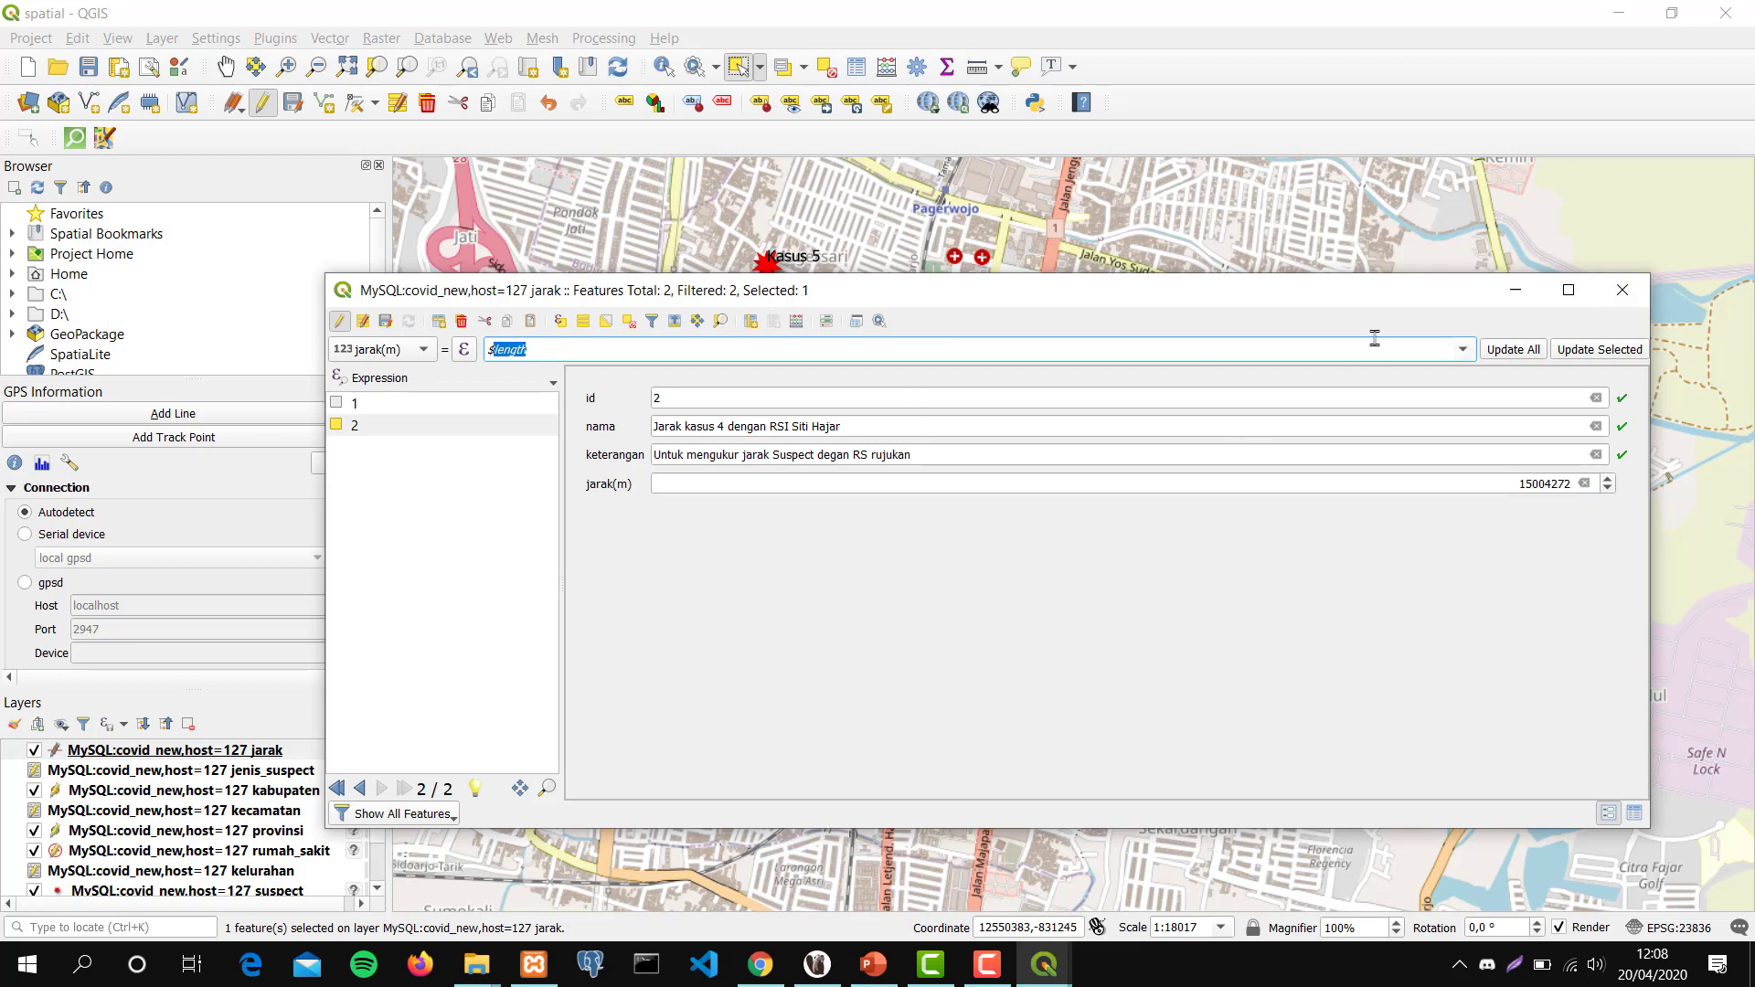
pyautogui.click(1623, 291)
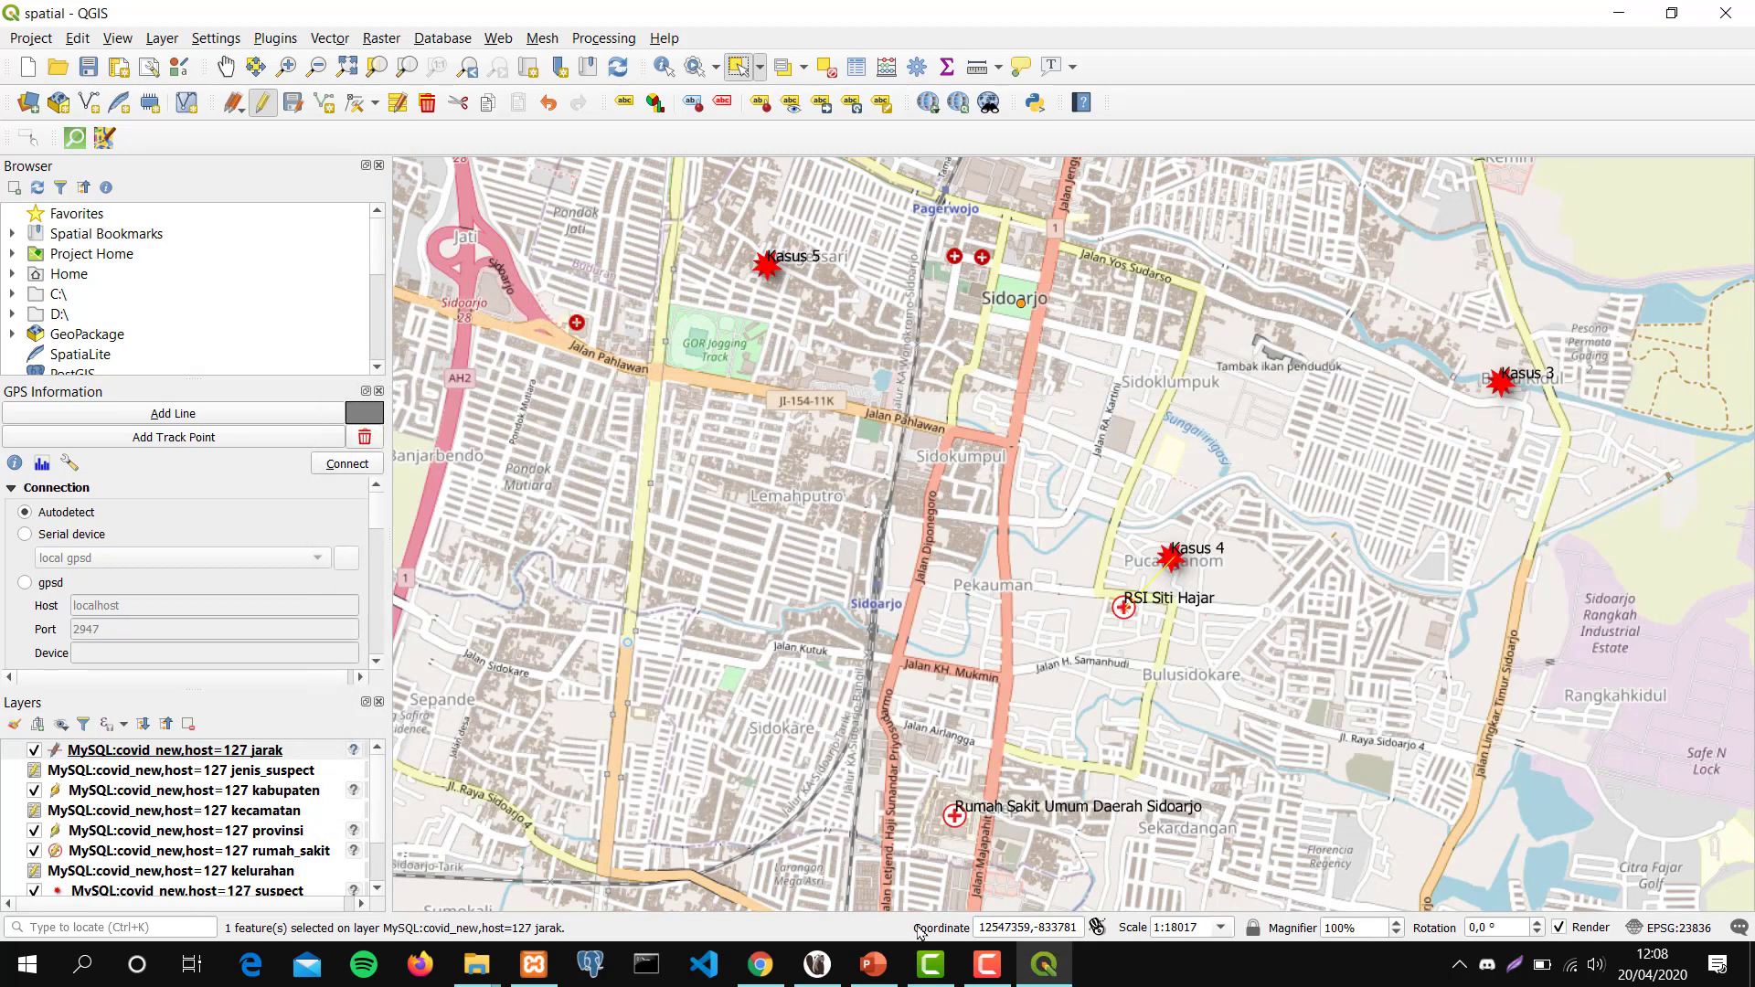
# Switch to phpMyAdmin and check the records stored in the jarak table of covid_new.
pyautogui.click(760, 965)
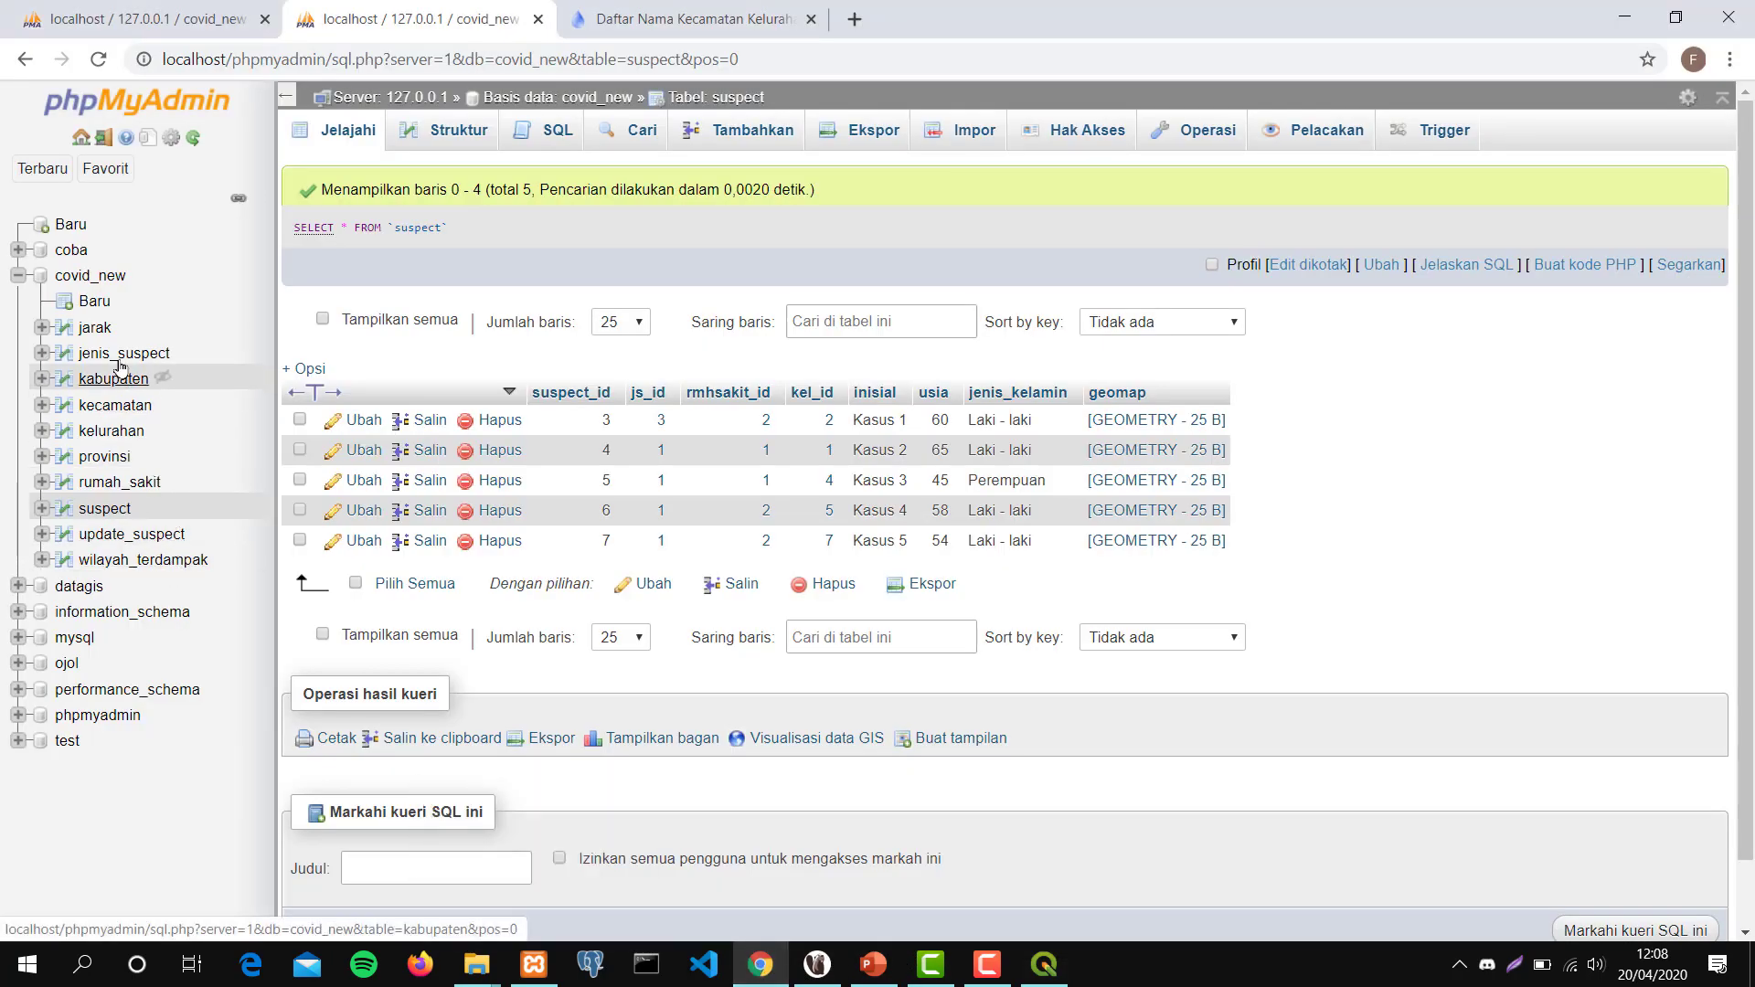
pyautogui.click(92, 327)
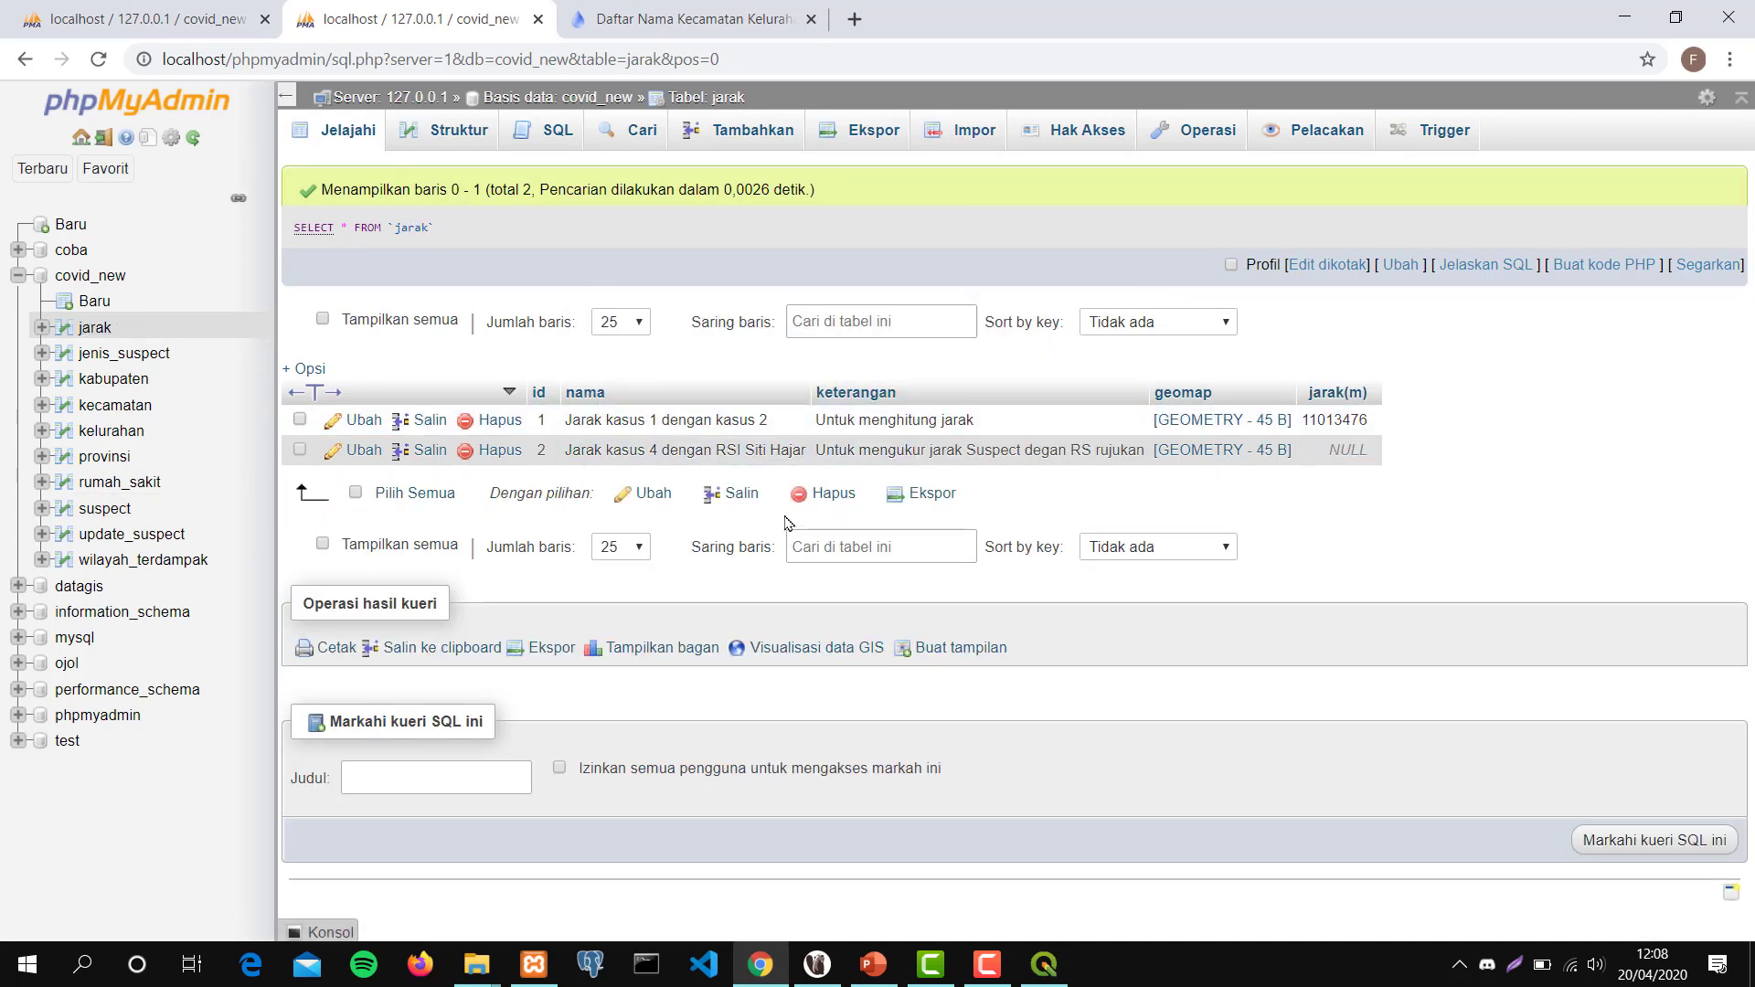
pyautogui.click(1625, 16)
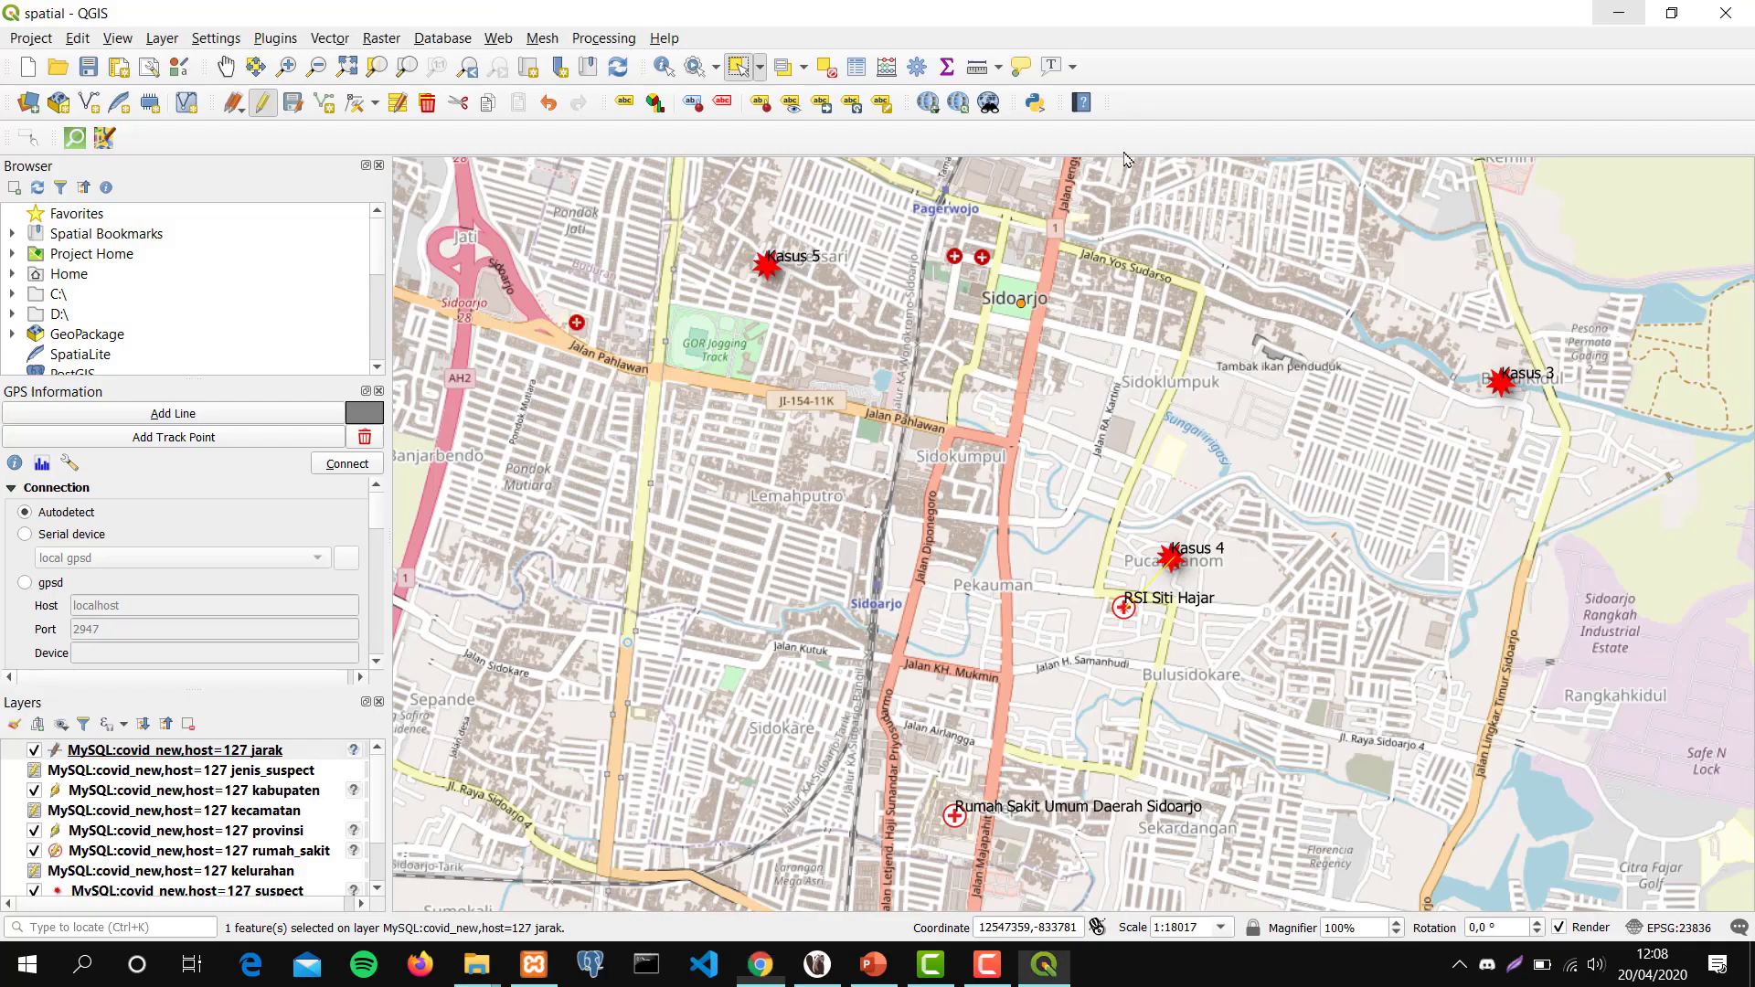
# Reopen the jarak attribute table, show record 2 and save the layer edits.
pyautogui.click(857, 68)
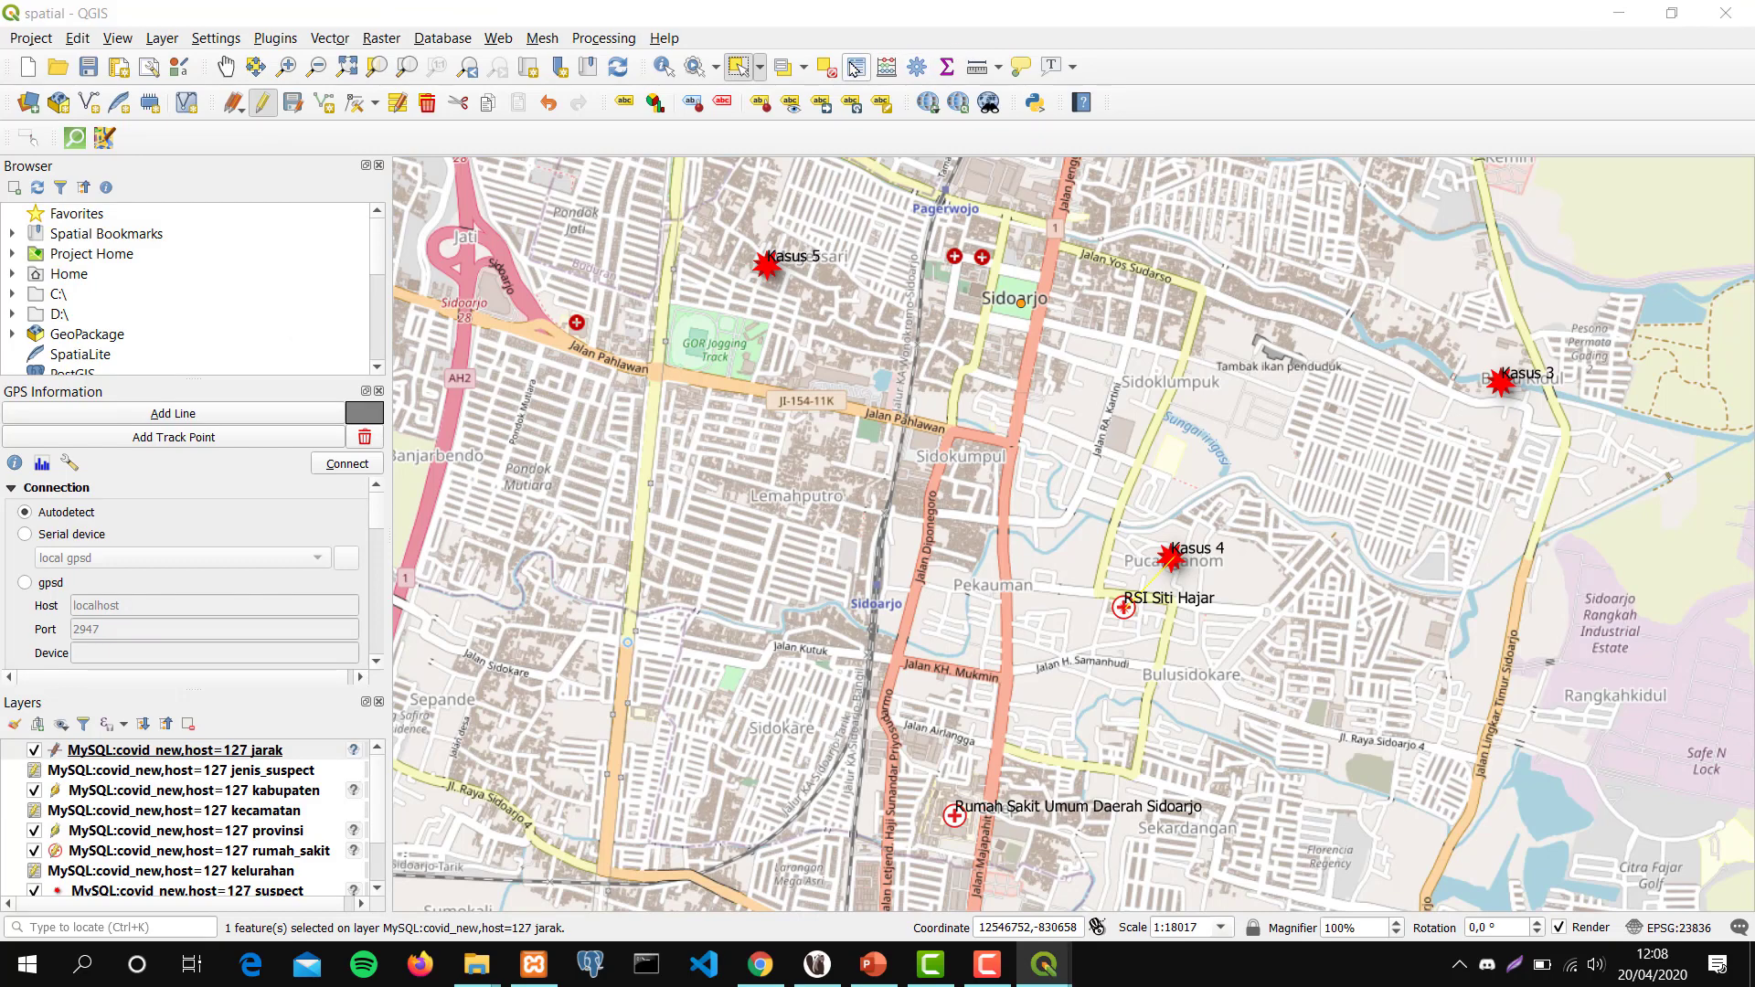
pyautogui.click(414, 430)
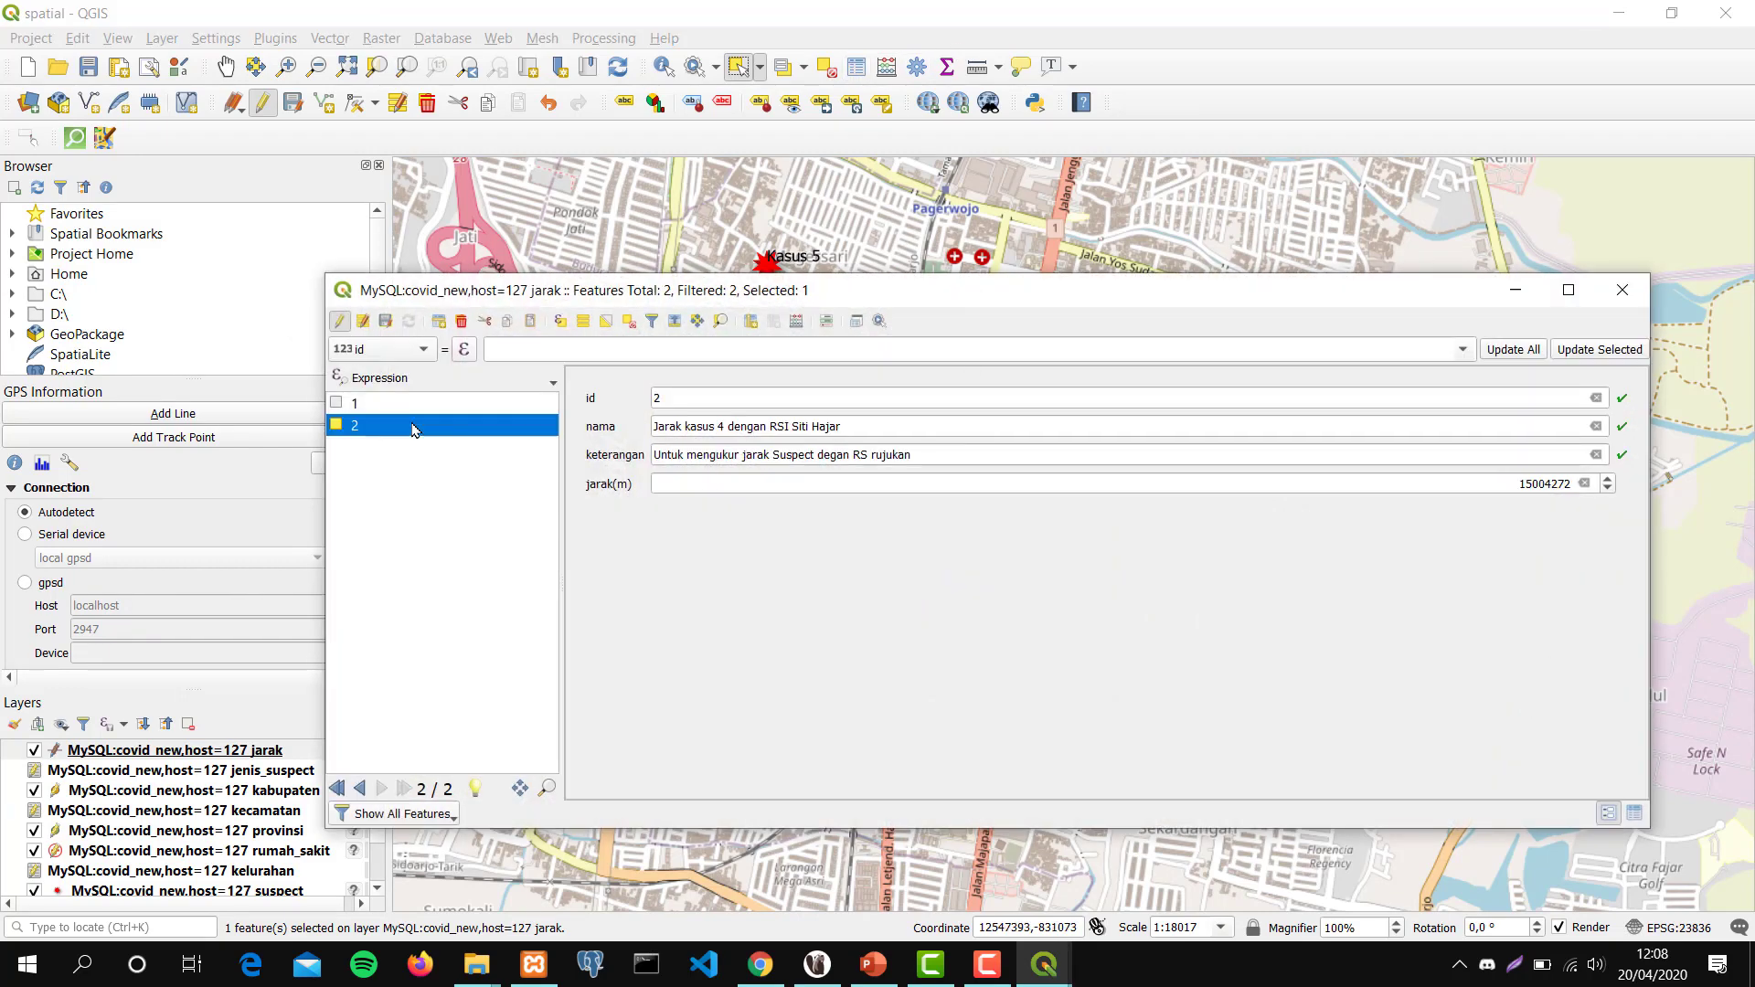
pyautogui.click(386, 325)
# Switch to phpMyAdmin, reload the jarak table and check the jarak(m) value stored for record 2.
pyautogui.click(759, 964)
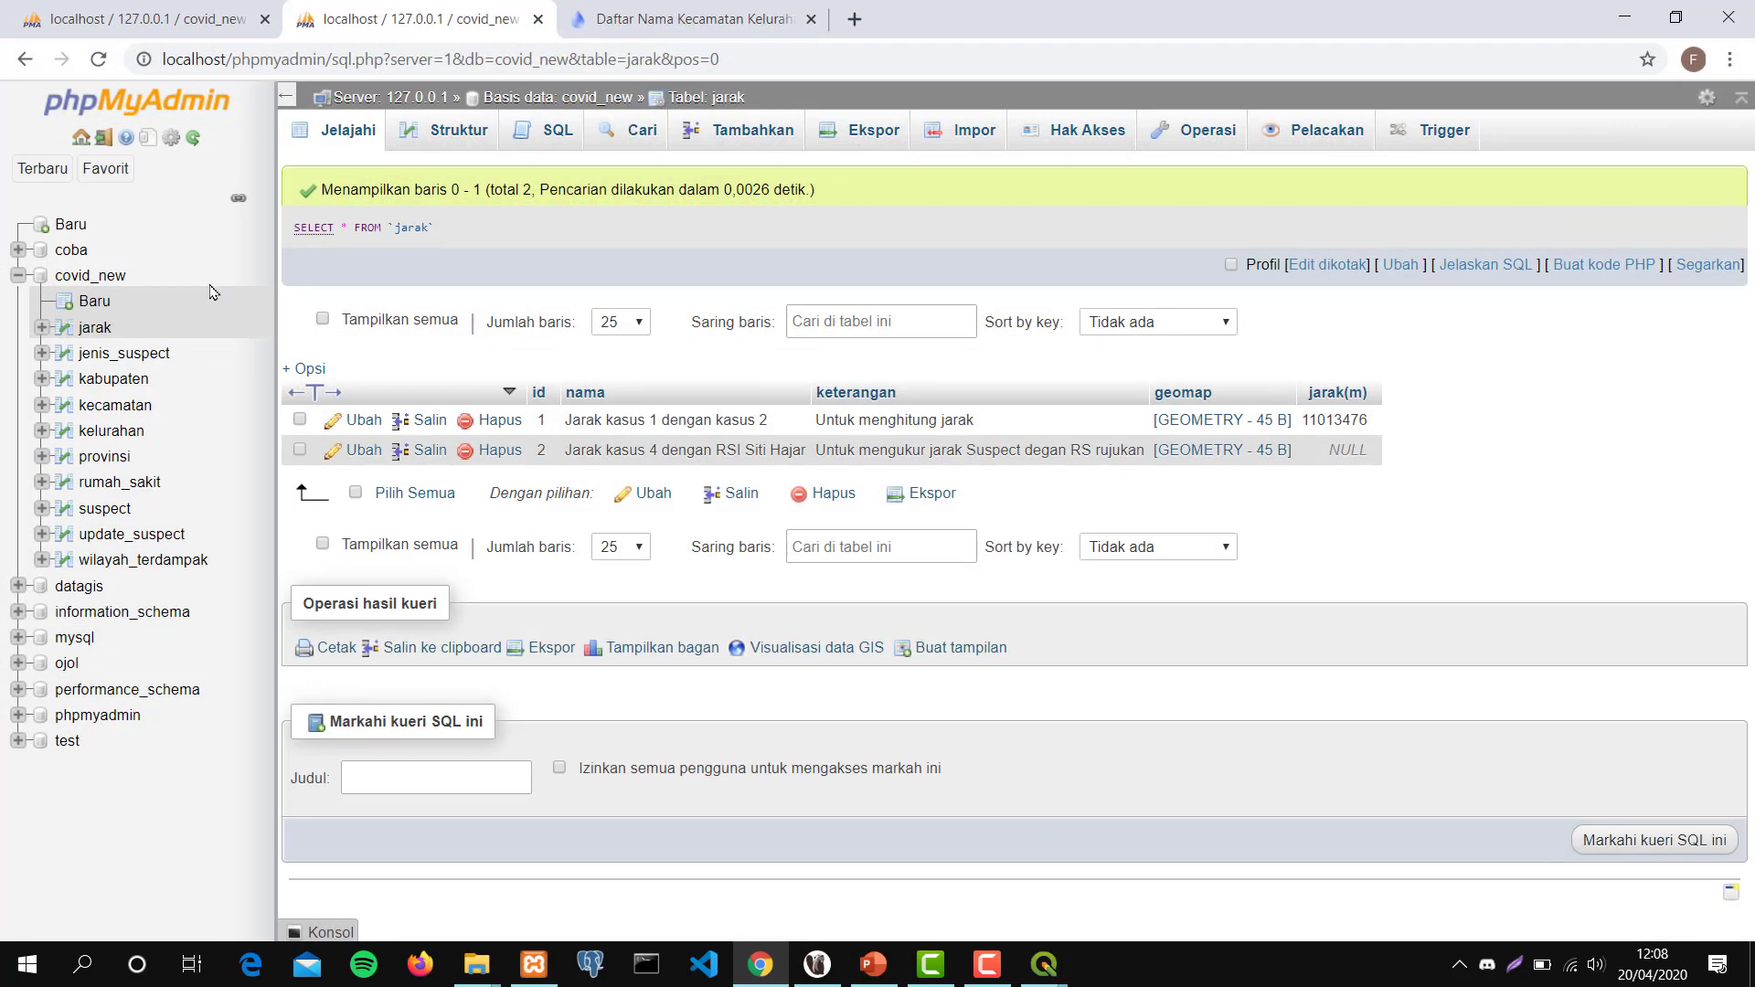
pyautogui.click(99, 58)
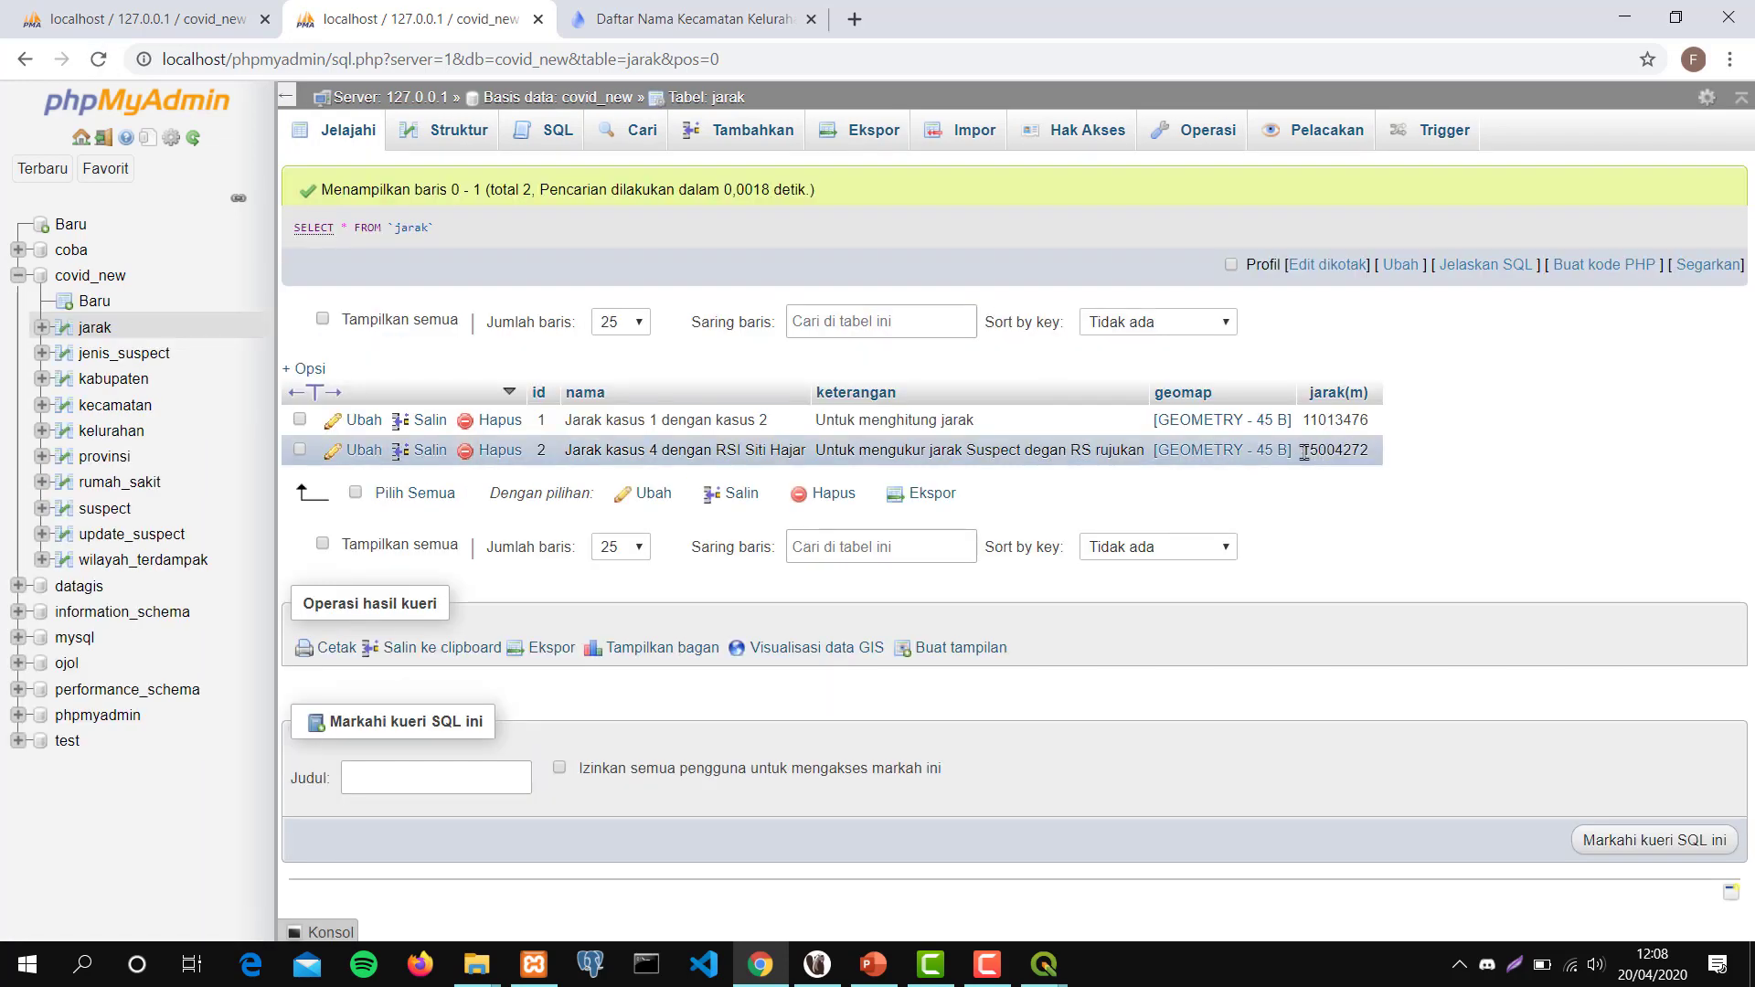
pyautogui.moveTo(1339, 452); pyautogui.dragTo(1396, 460)
pyautogui.click(1380, 455)
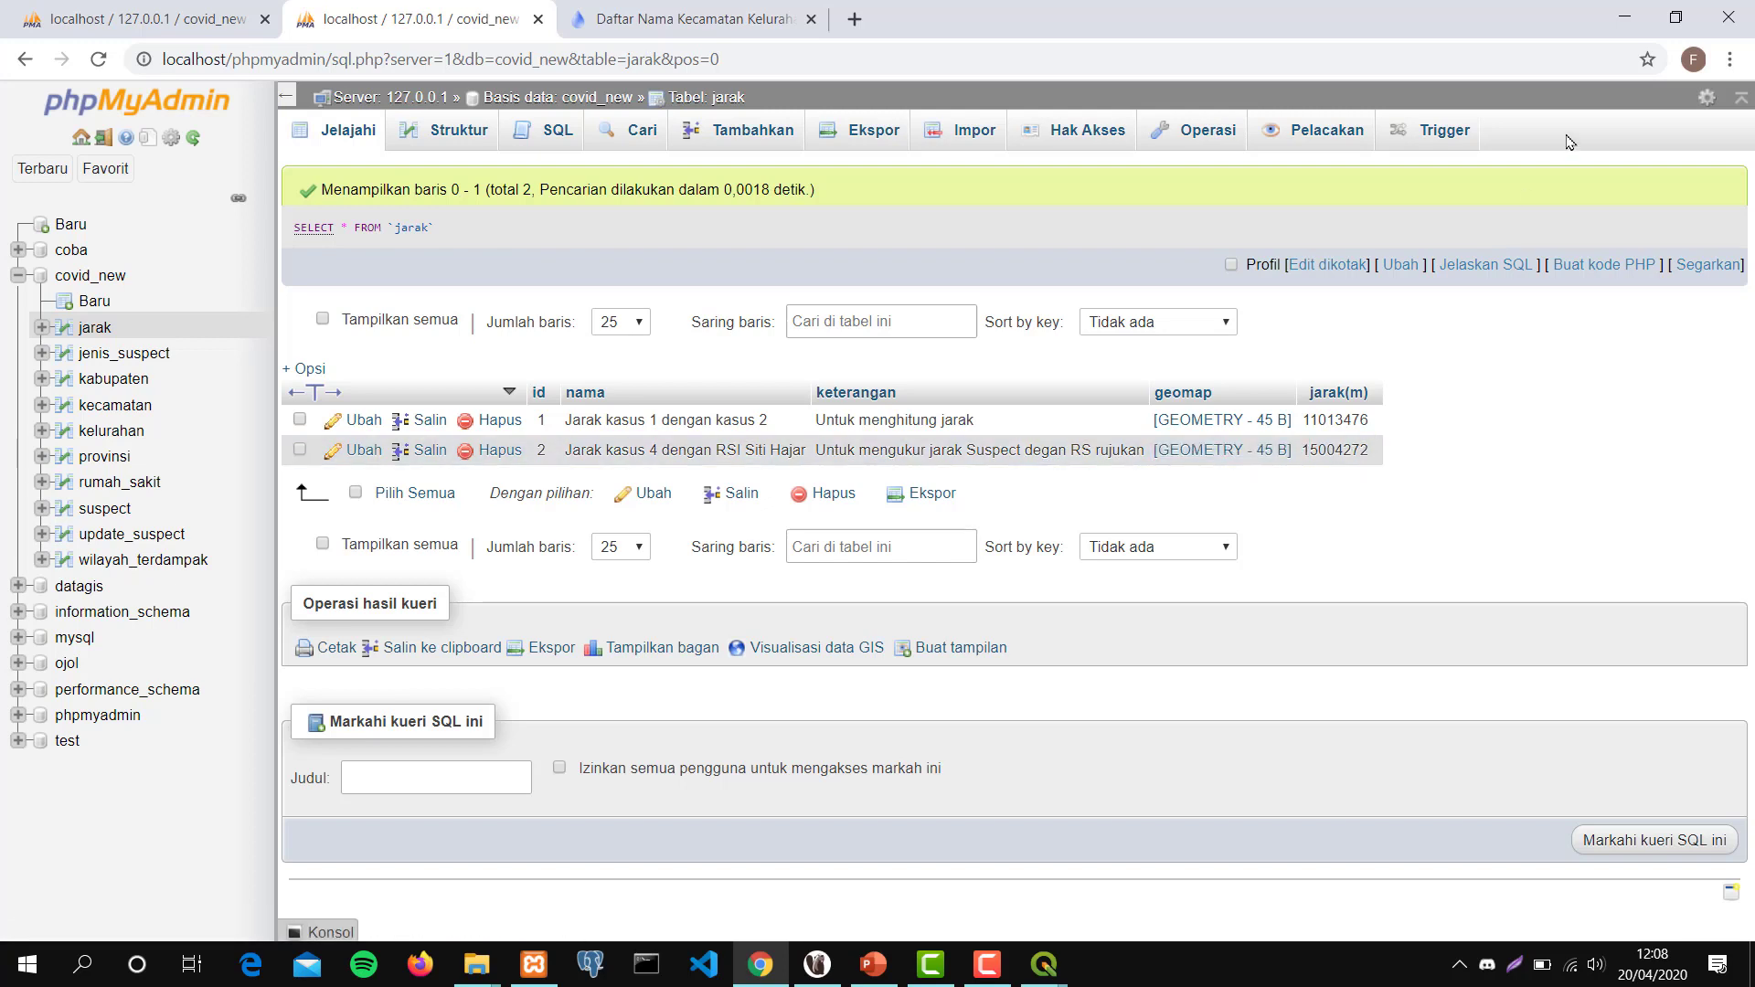
# Return to QGIS and close the jarak attribute table.
pyautogui.click(1624, 16)
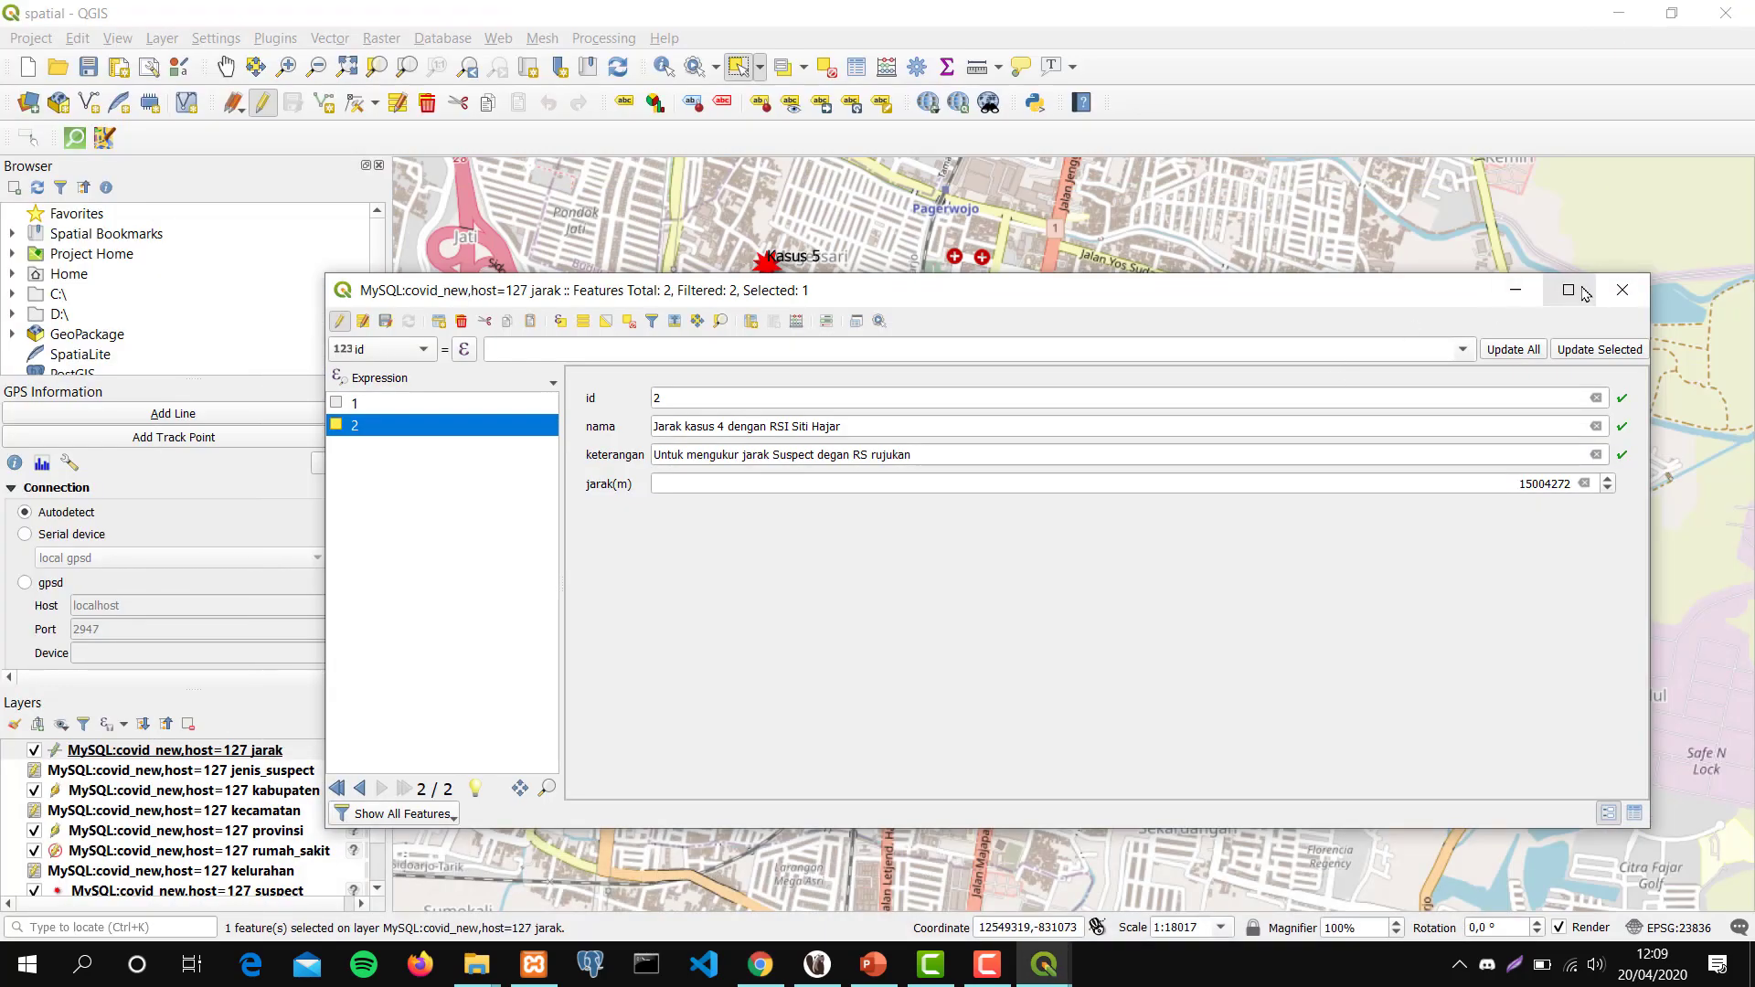
pyautogui.click(1620, 291)
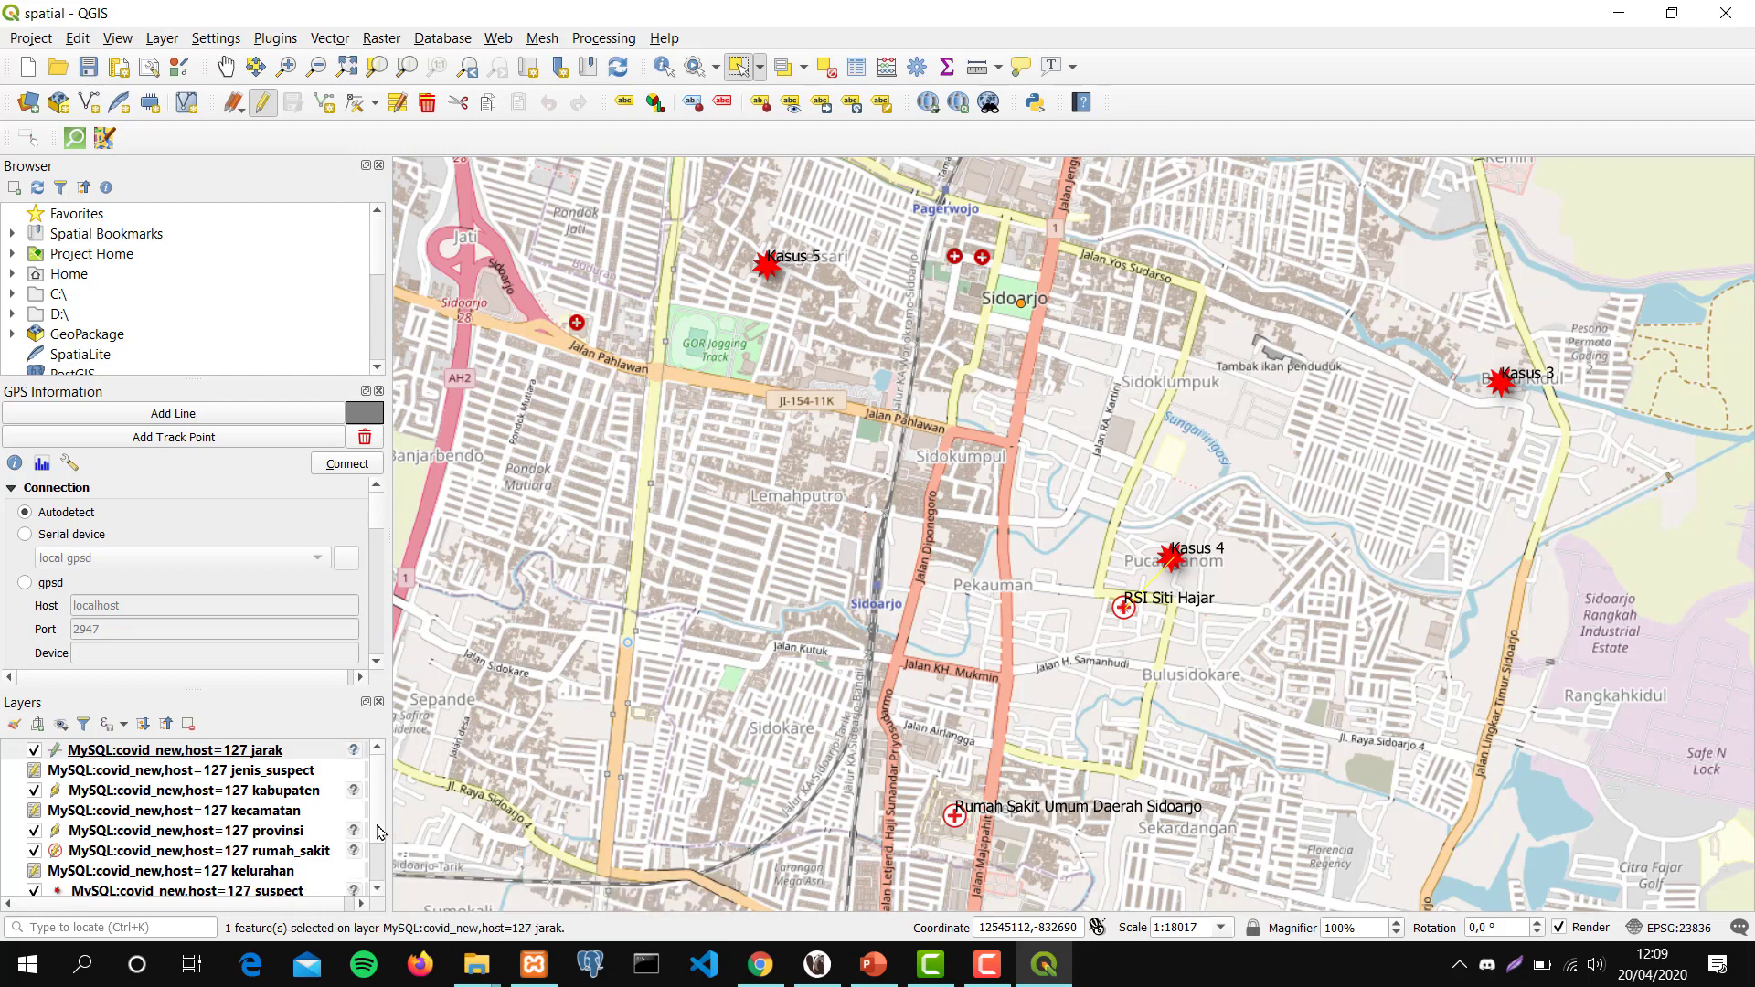
pyautogui.scroll(-2, 381, 851)
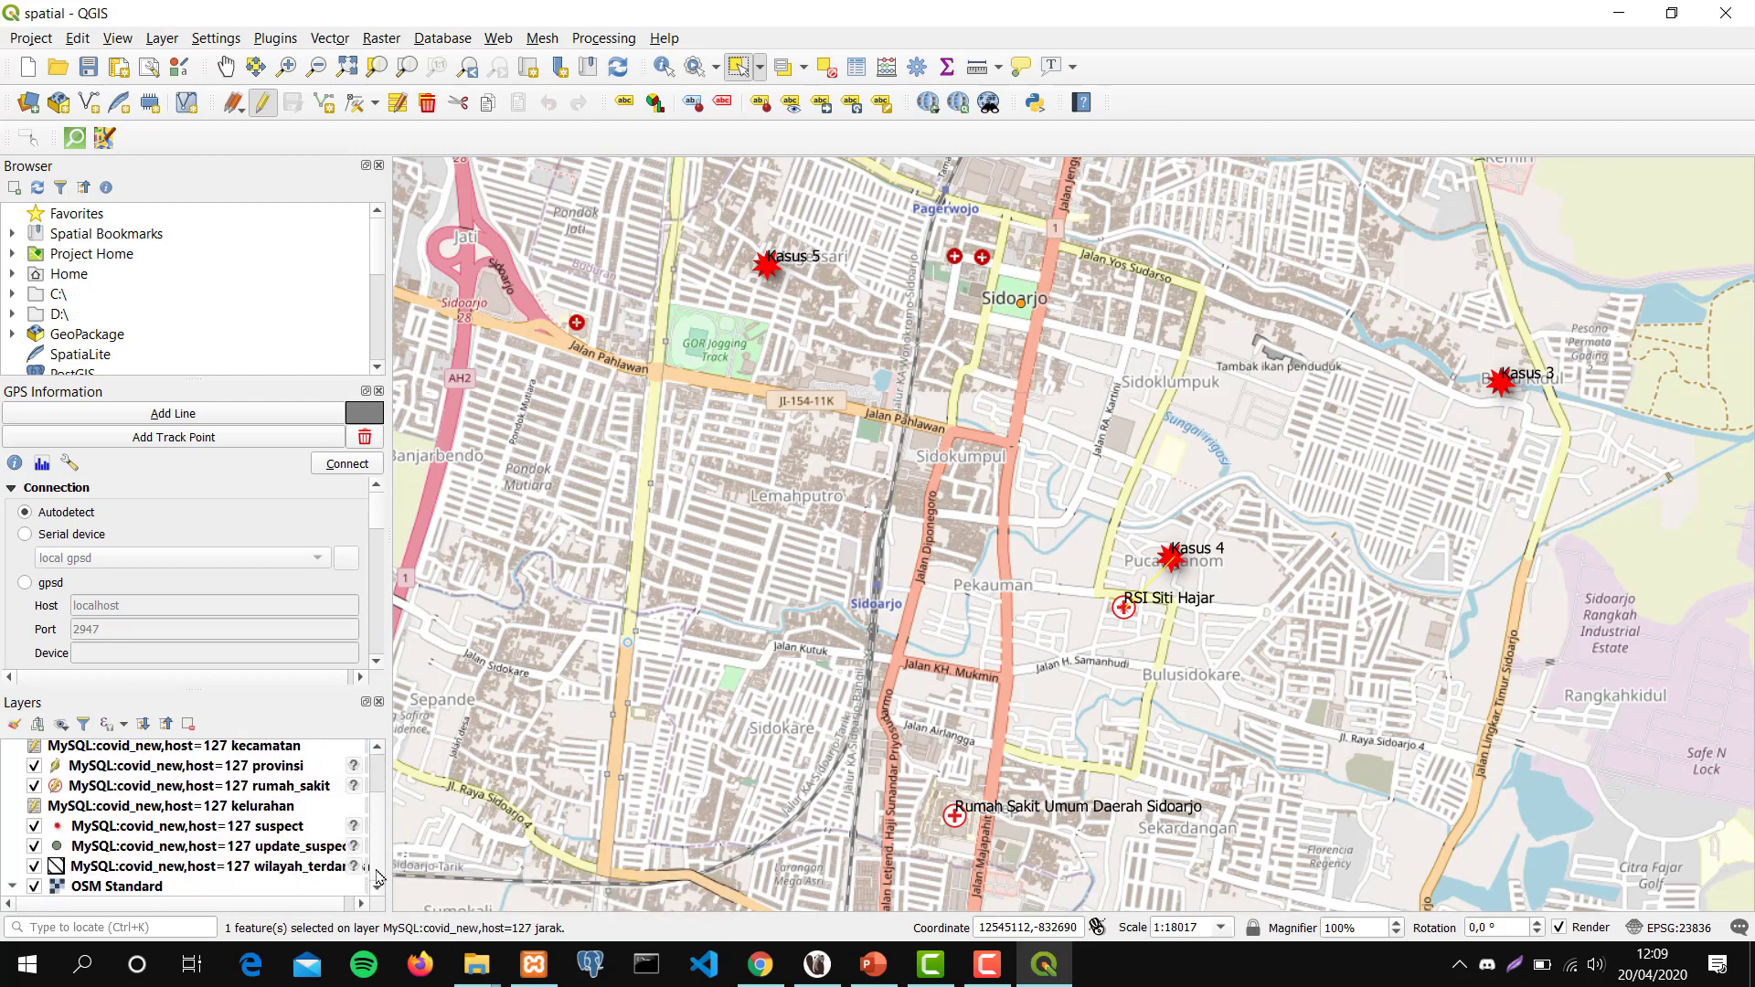
pyautogui.scroll(2, 380, 876)
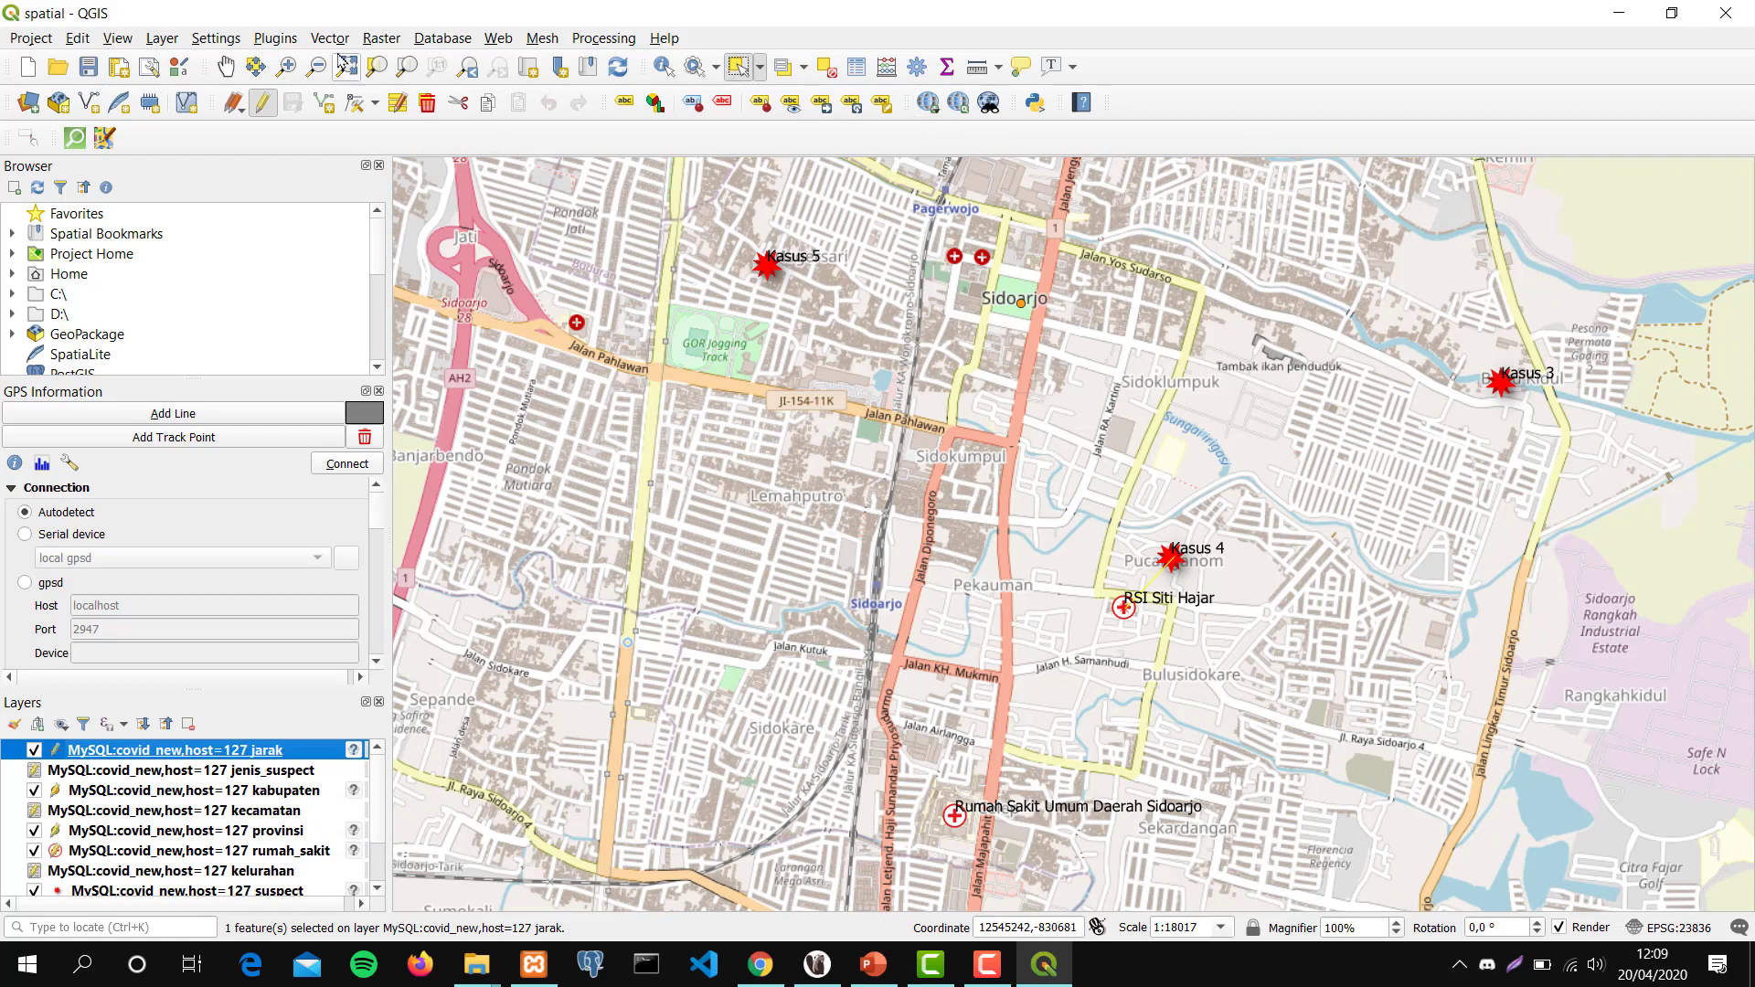
# Draw a four-sided polygon around the Kasus 5 marker on the wilayah_terdampak layer.
pyautogui.click(225, 66)
pyautogui.moveTo(966, 346); pyautogui.dragTo(1022, 750)
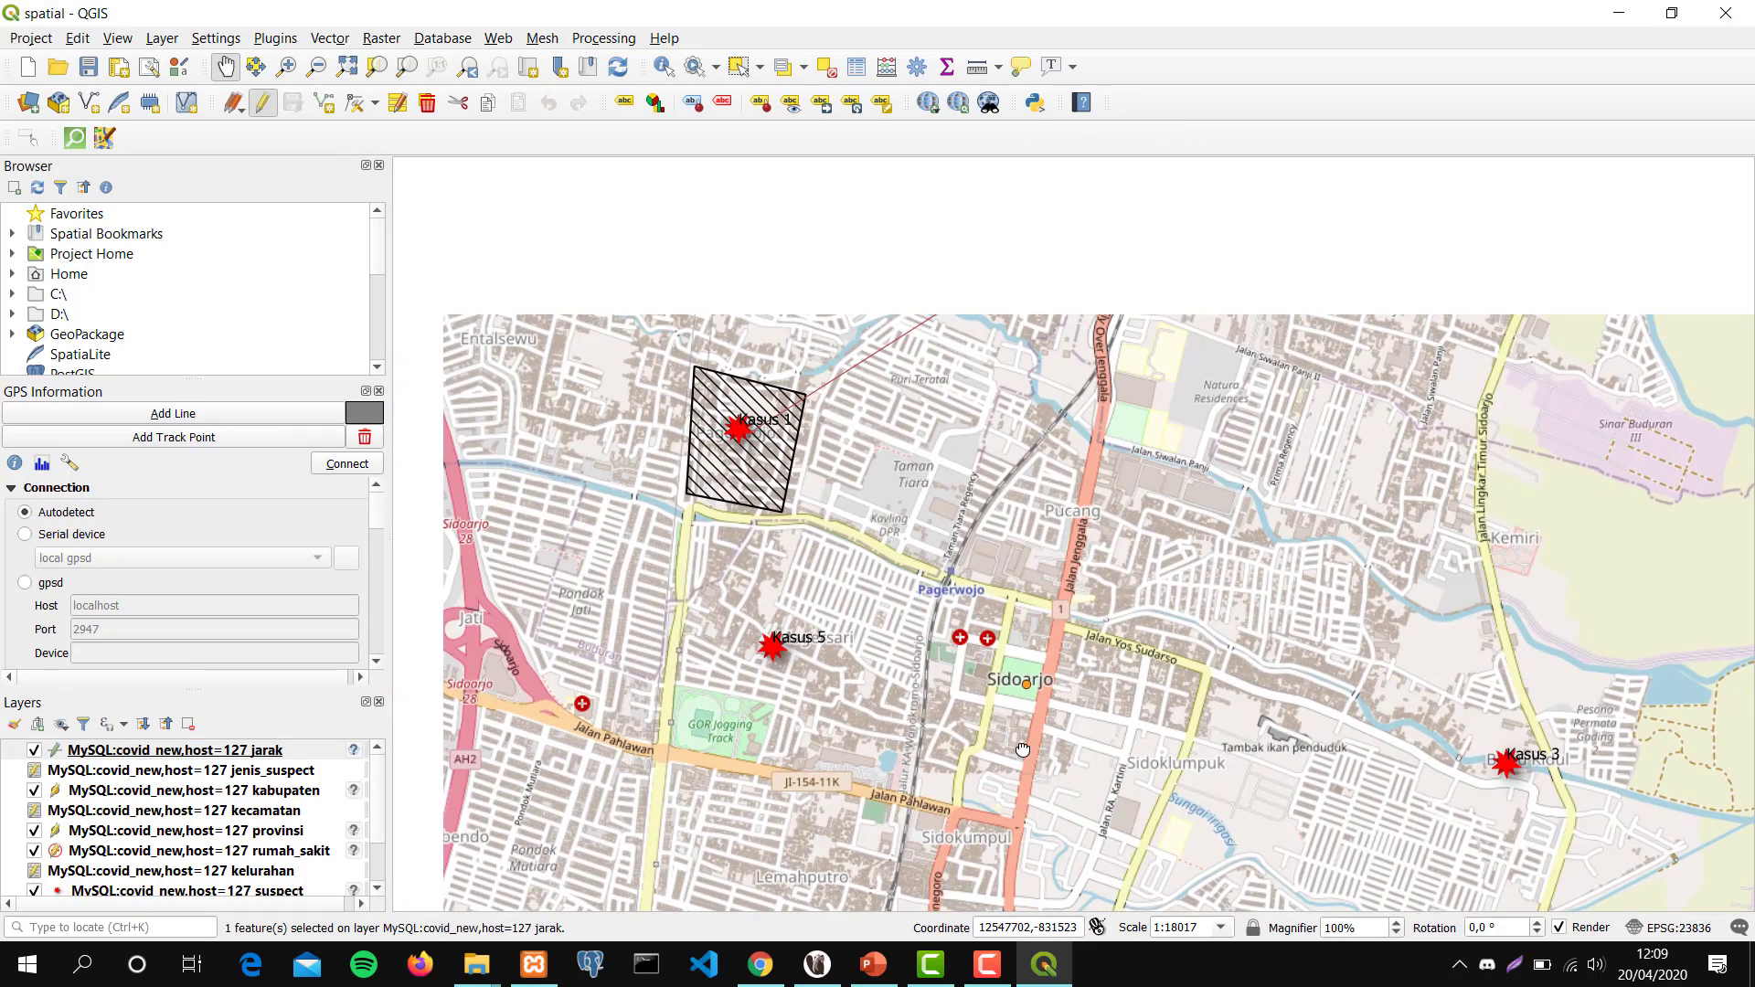
pyautogui.scroll(-1, 1098, 658)
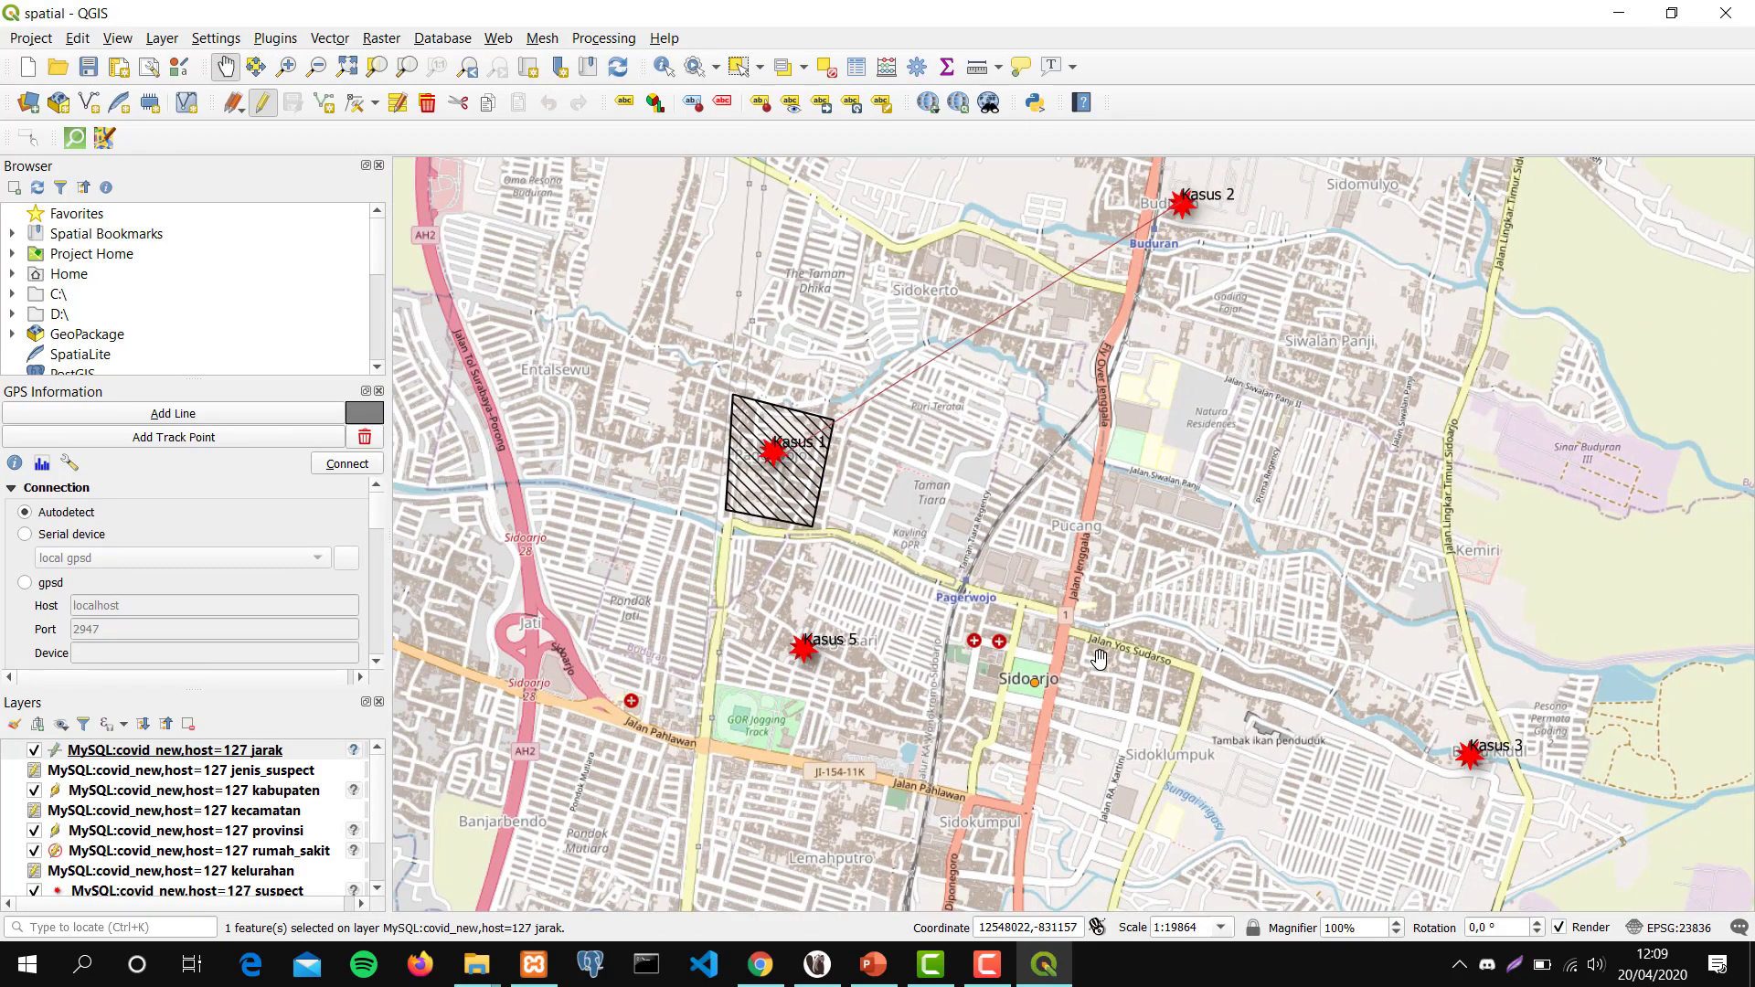
pyautogui.scroll(3, 1099, 658)
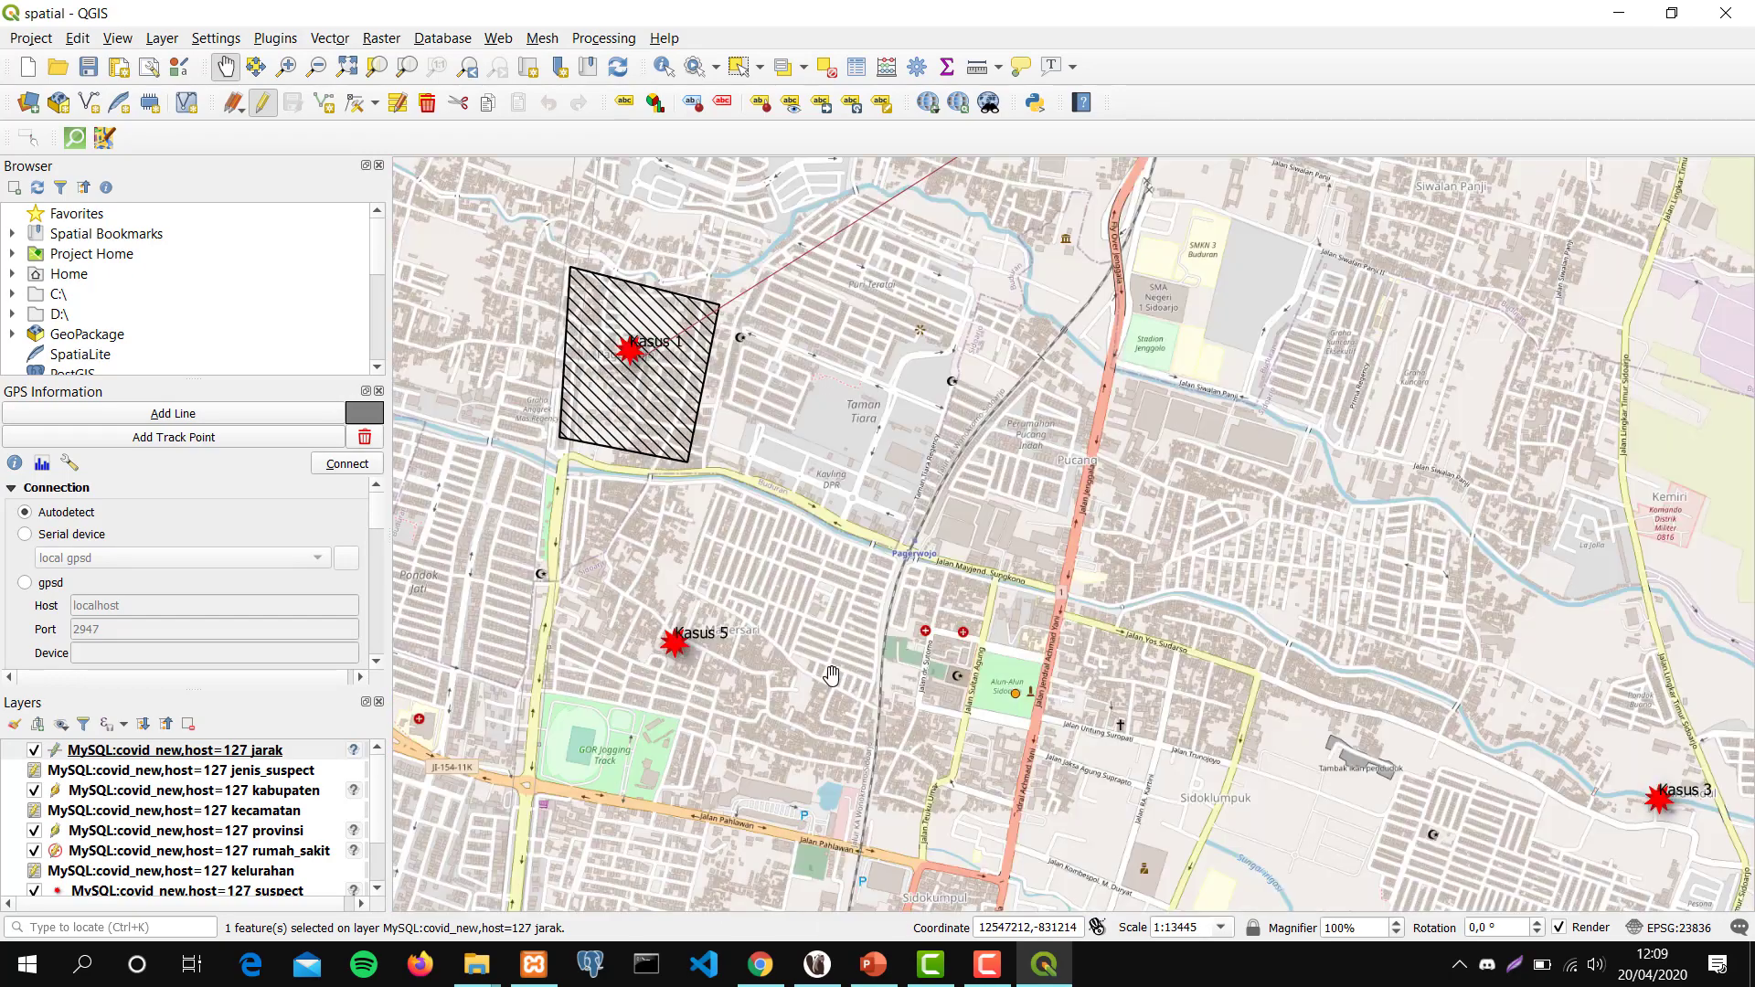
pyautogui.scroll(1, 734, 656)
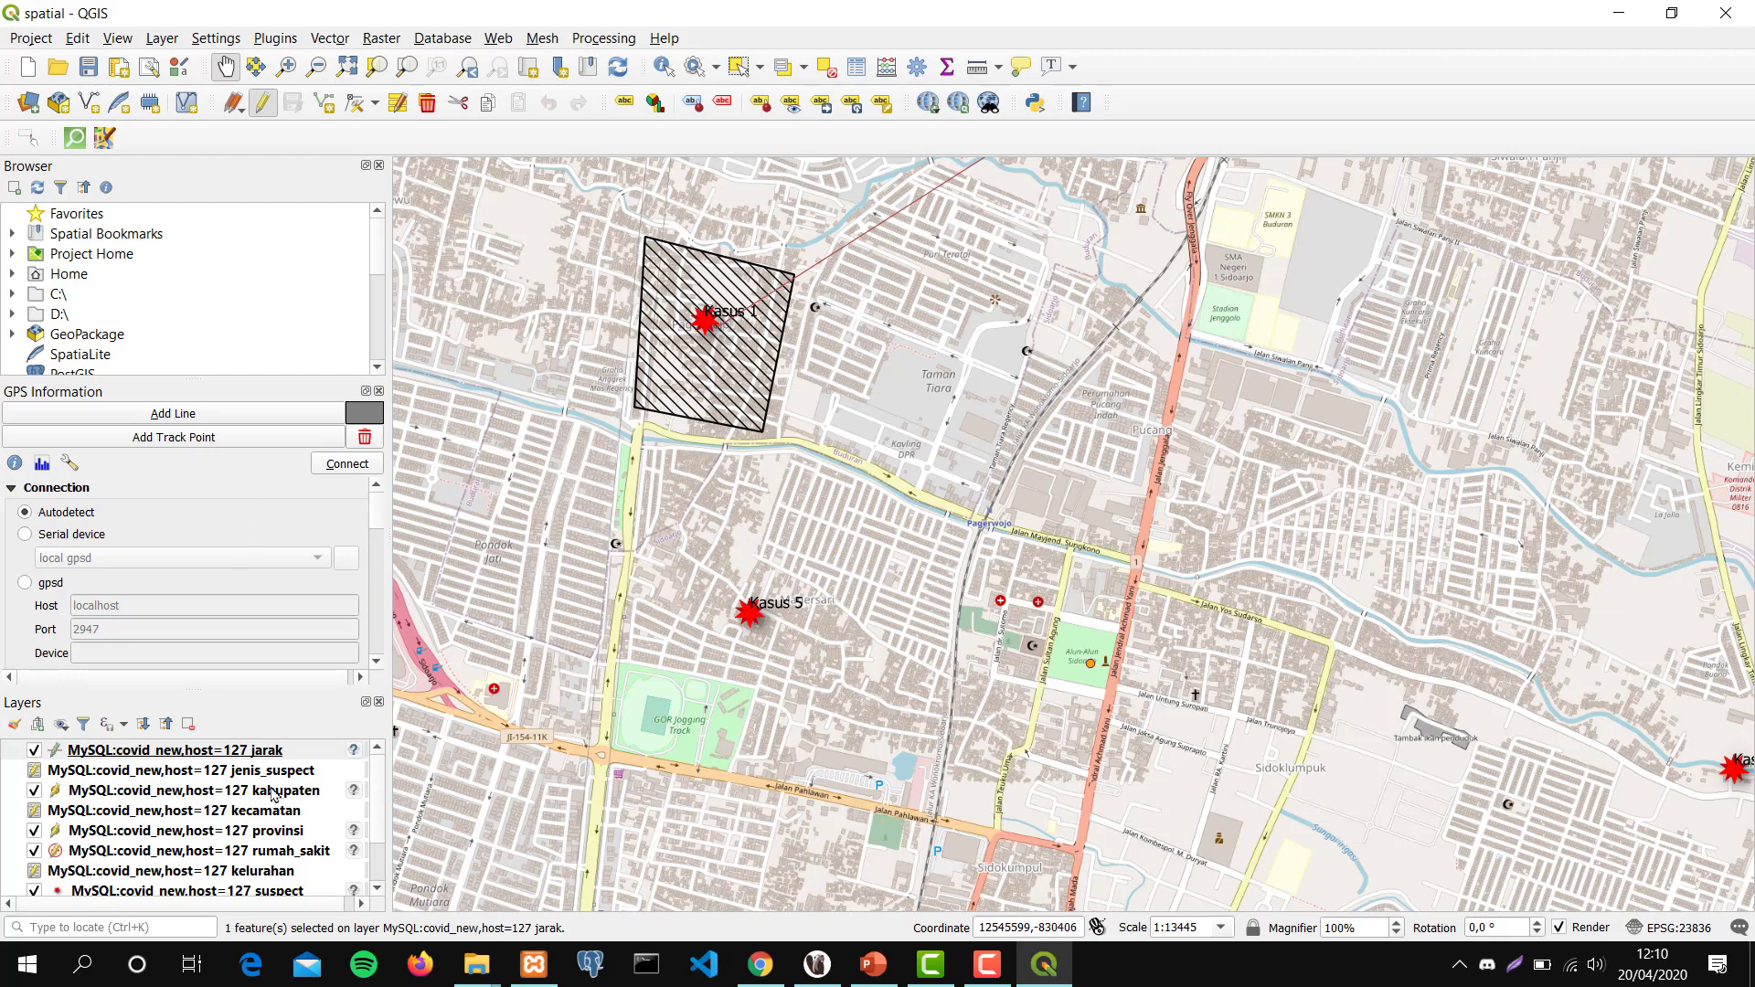
pyautogui.scroll(-3, 243, 854)
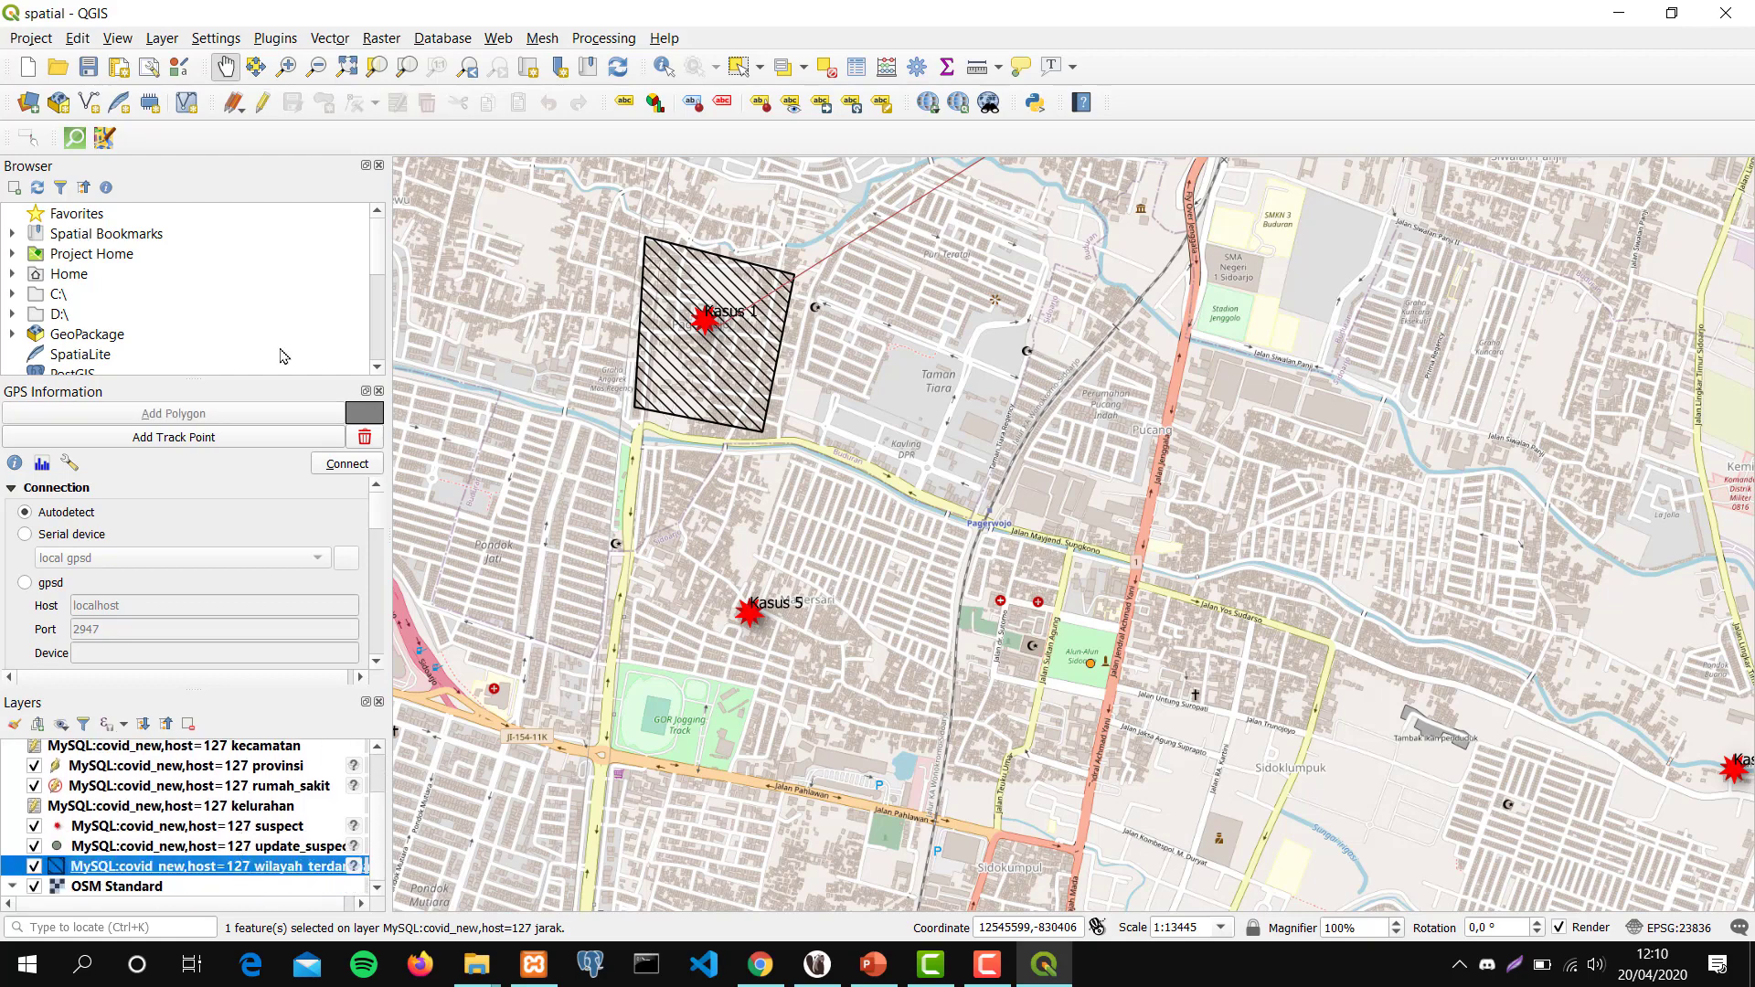
pyautogui.click(261, 105)
pyautogui.click(325, 106)
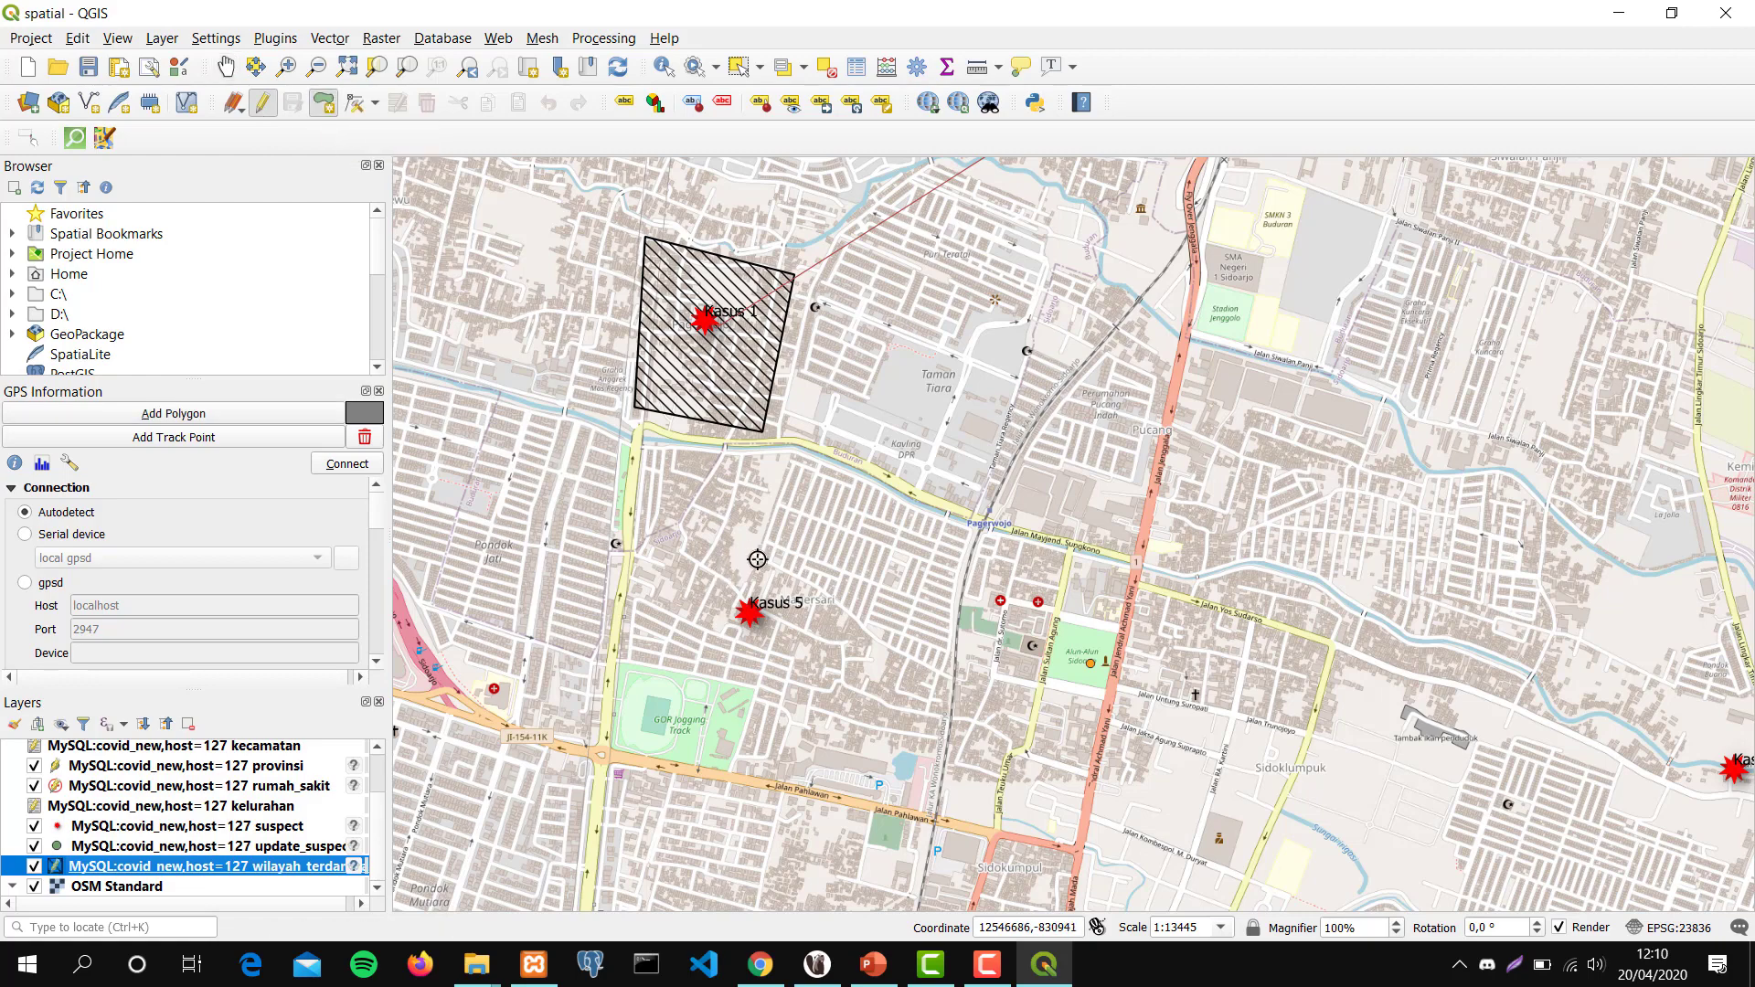
pyautogui.click(853, 610)
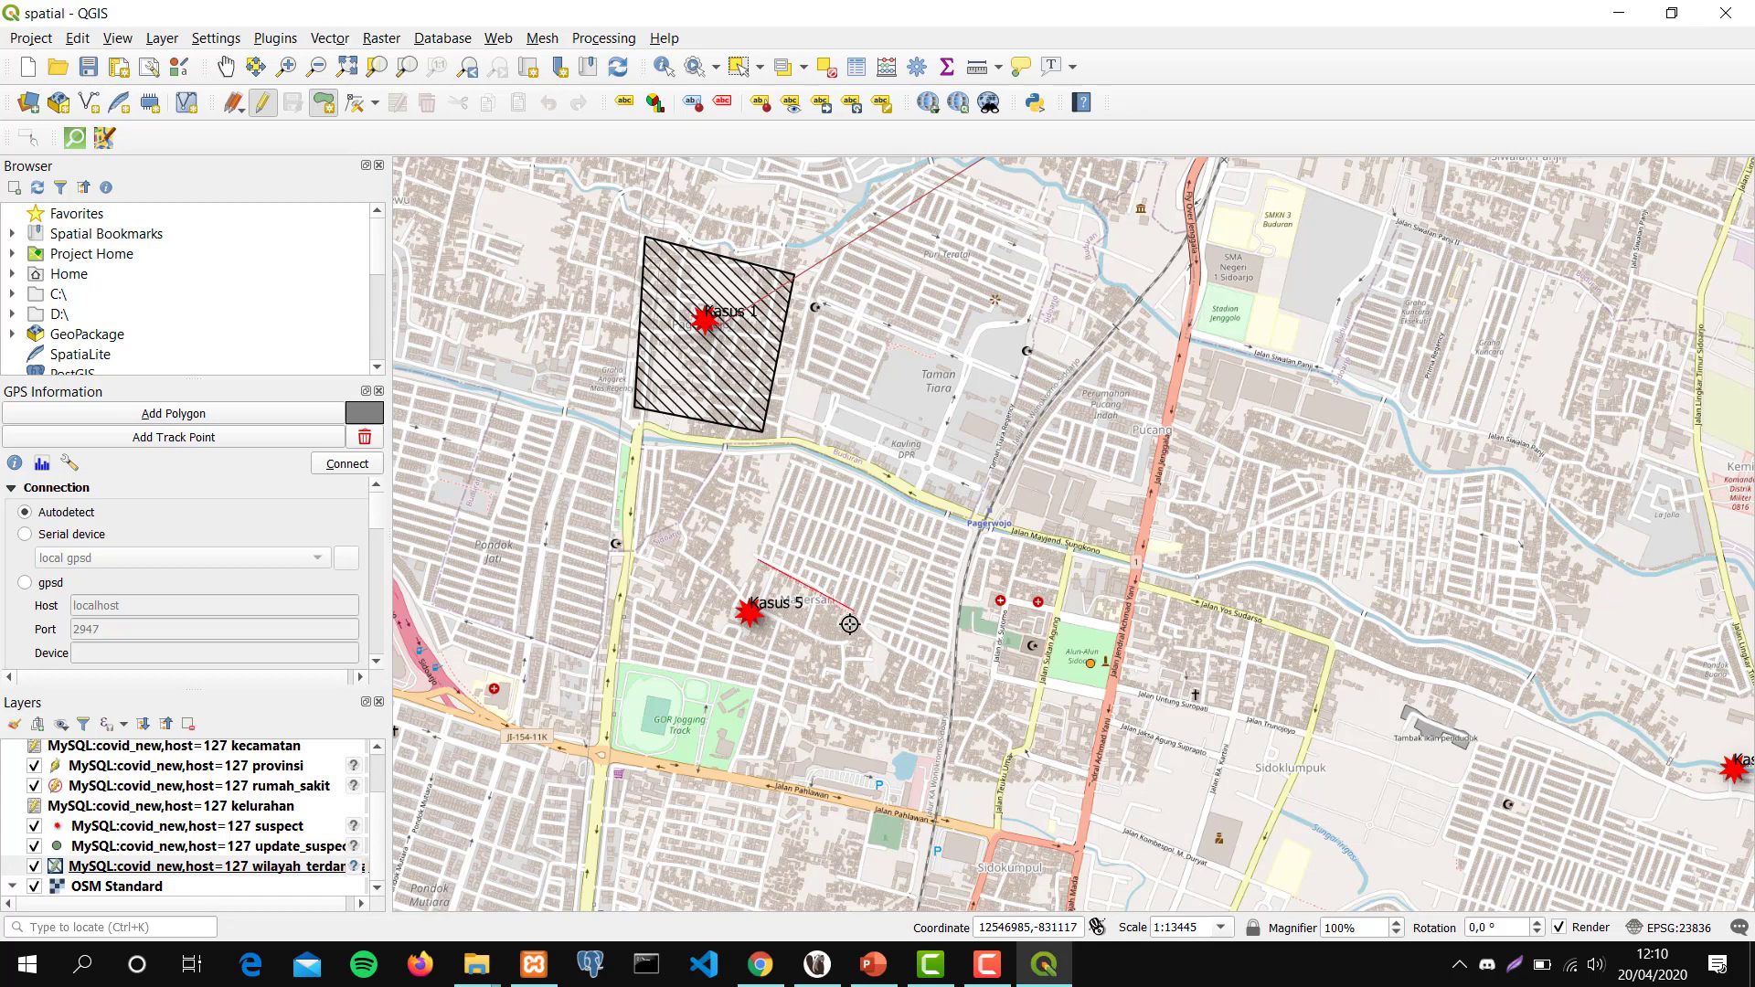
pyautogui.click(804, 669)
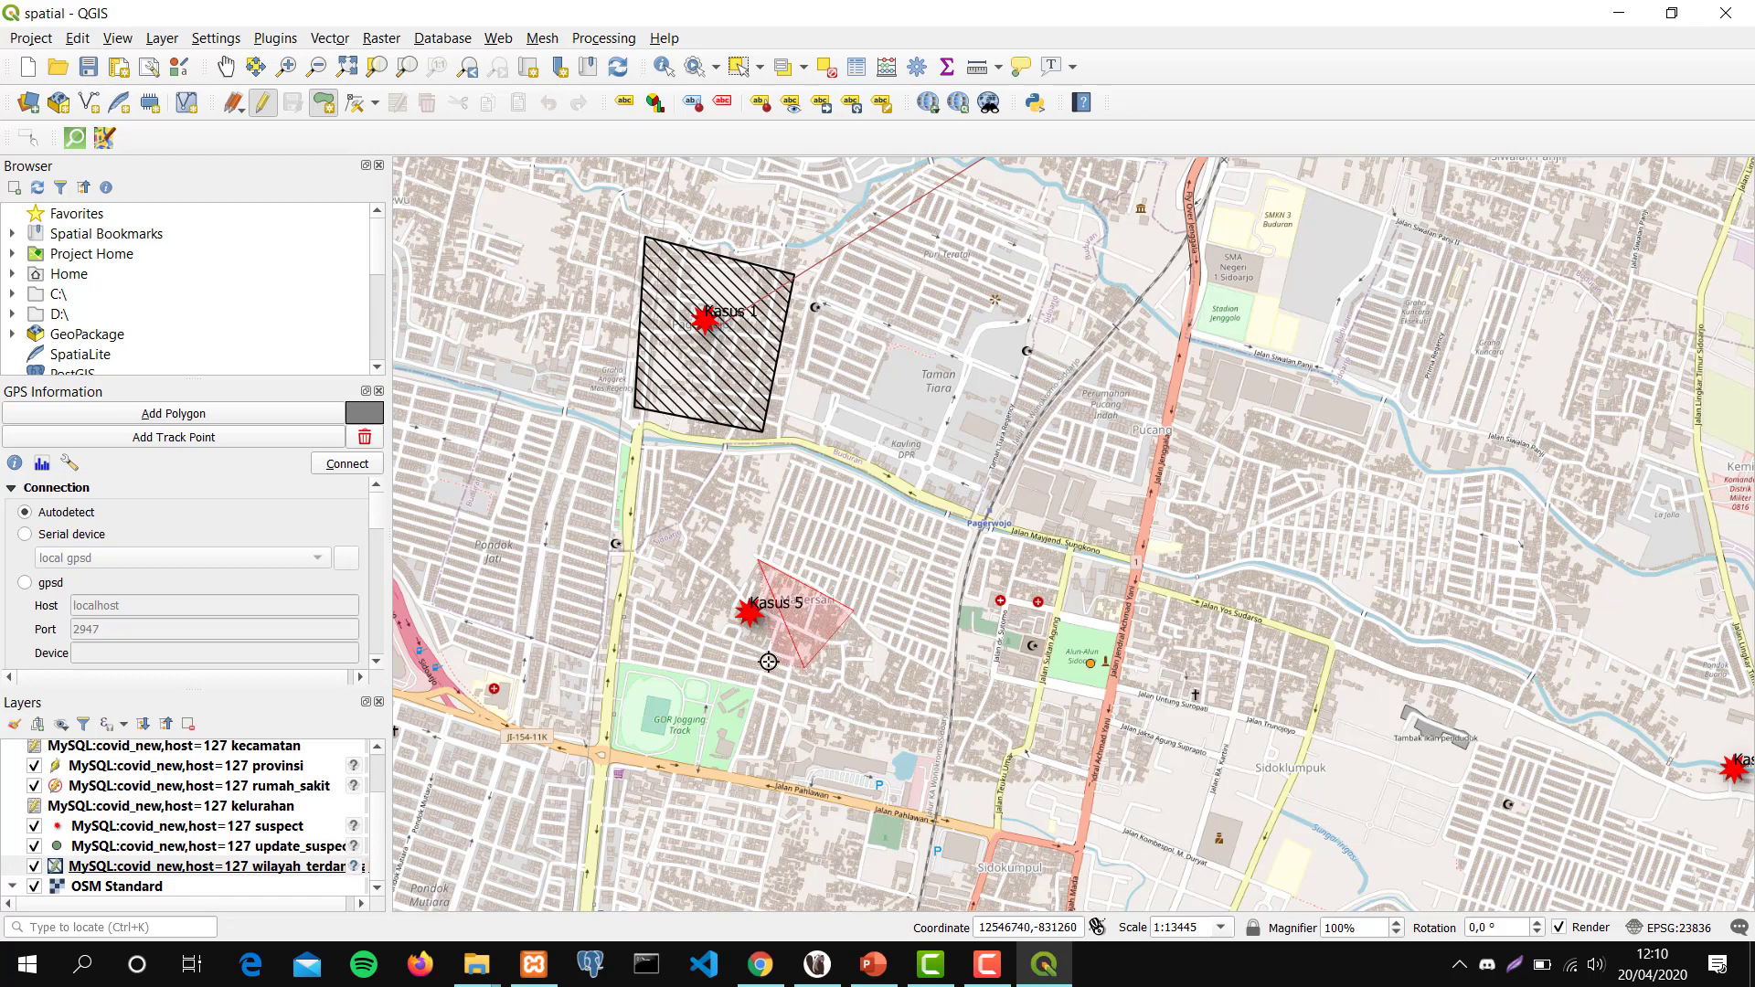
pyautogui.click(728, 640)
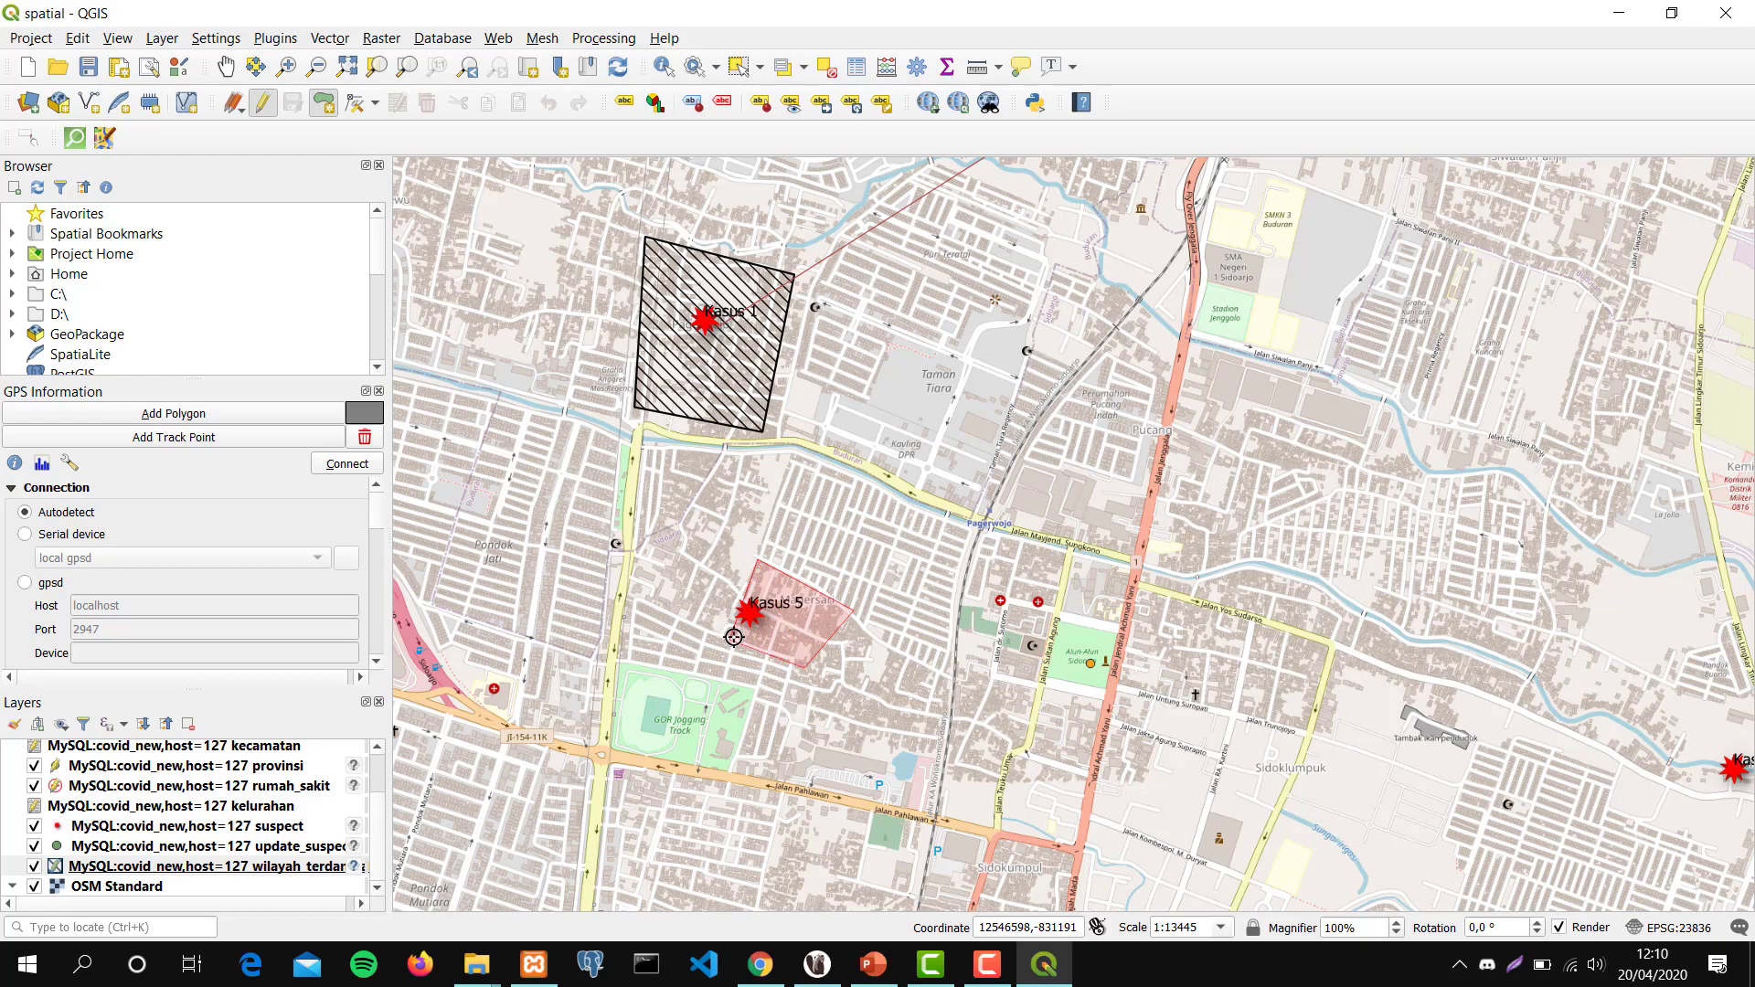
pyautogui.rightClick(787, 593)
# Set the new area's nama_wilayah to Kelurahan Magersari and keterangan to Penerapan Physical Distancing, and save the layer edits.
pyautogui.click(847, 476)
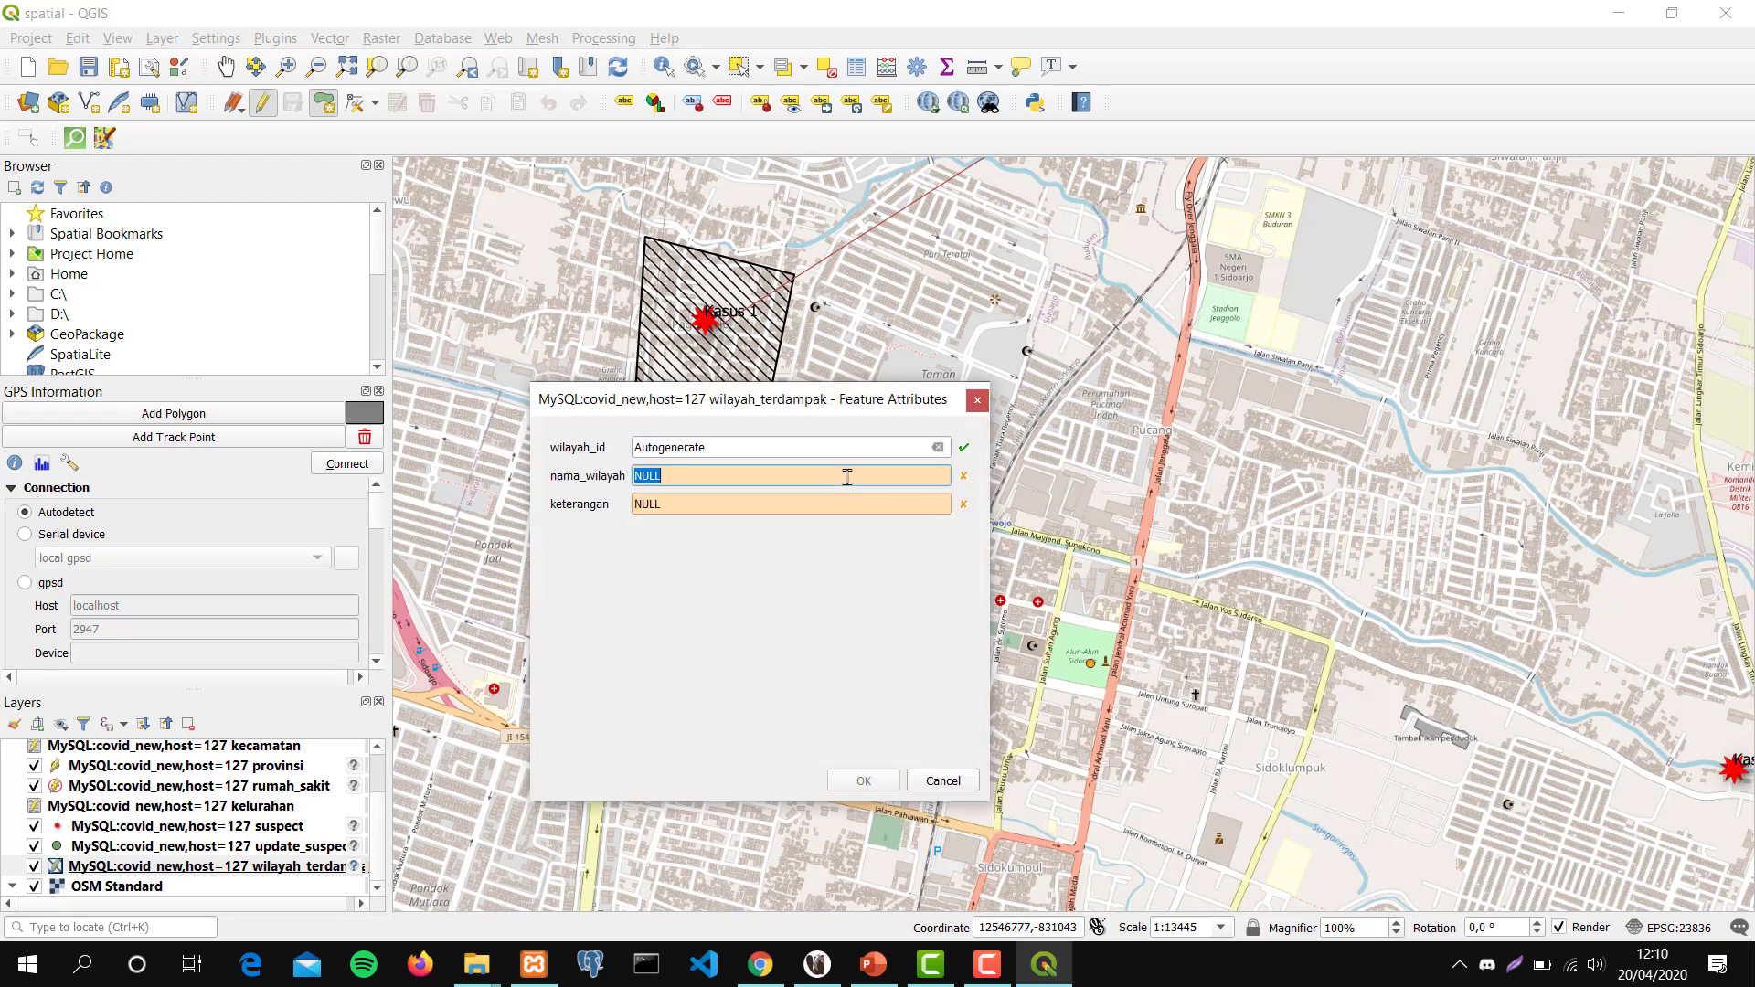
pyautogui.moveTo(818, 410); pyautogui.dragTo(1129, 429)
pyautogui.write('Kelur')
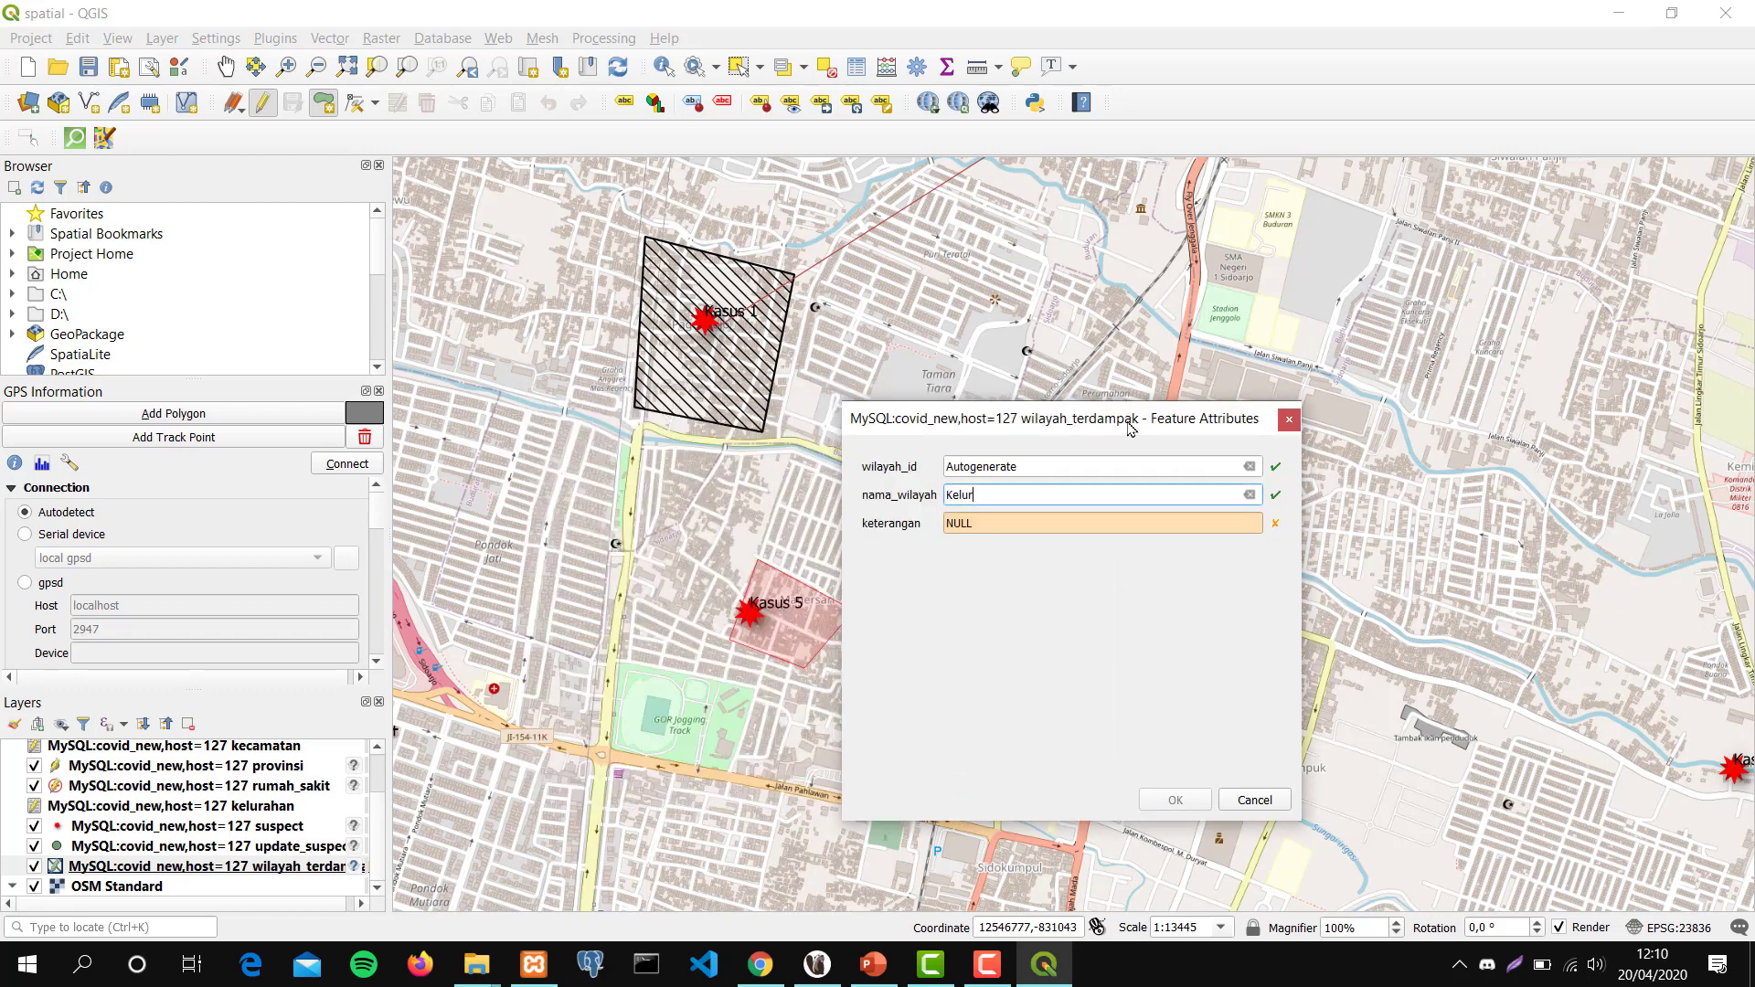
pyautogui.write('hhan Magerr')
pyautogui.press('BackSpace')
pyautogui.write('sari')
pyautogui.press('Tab')
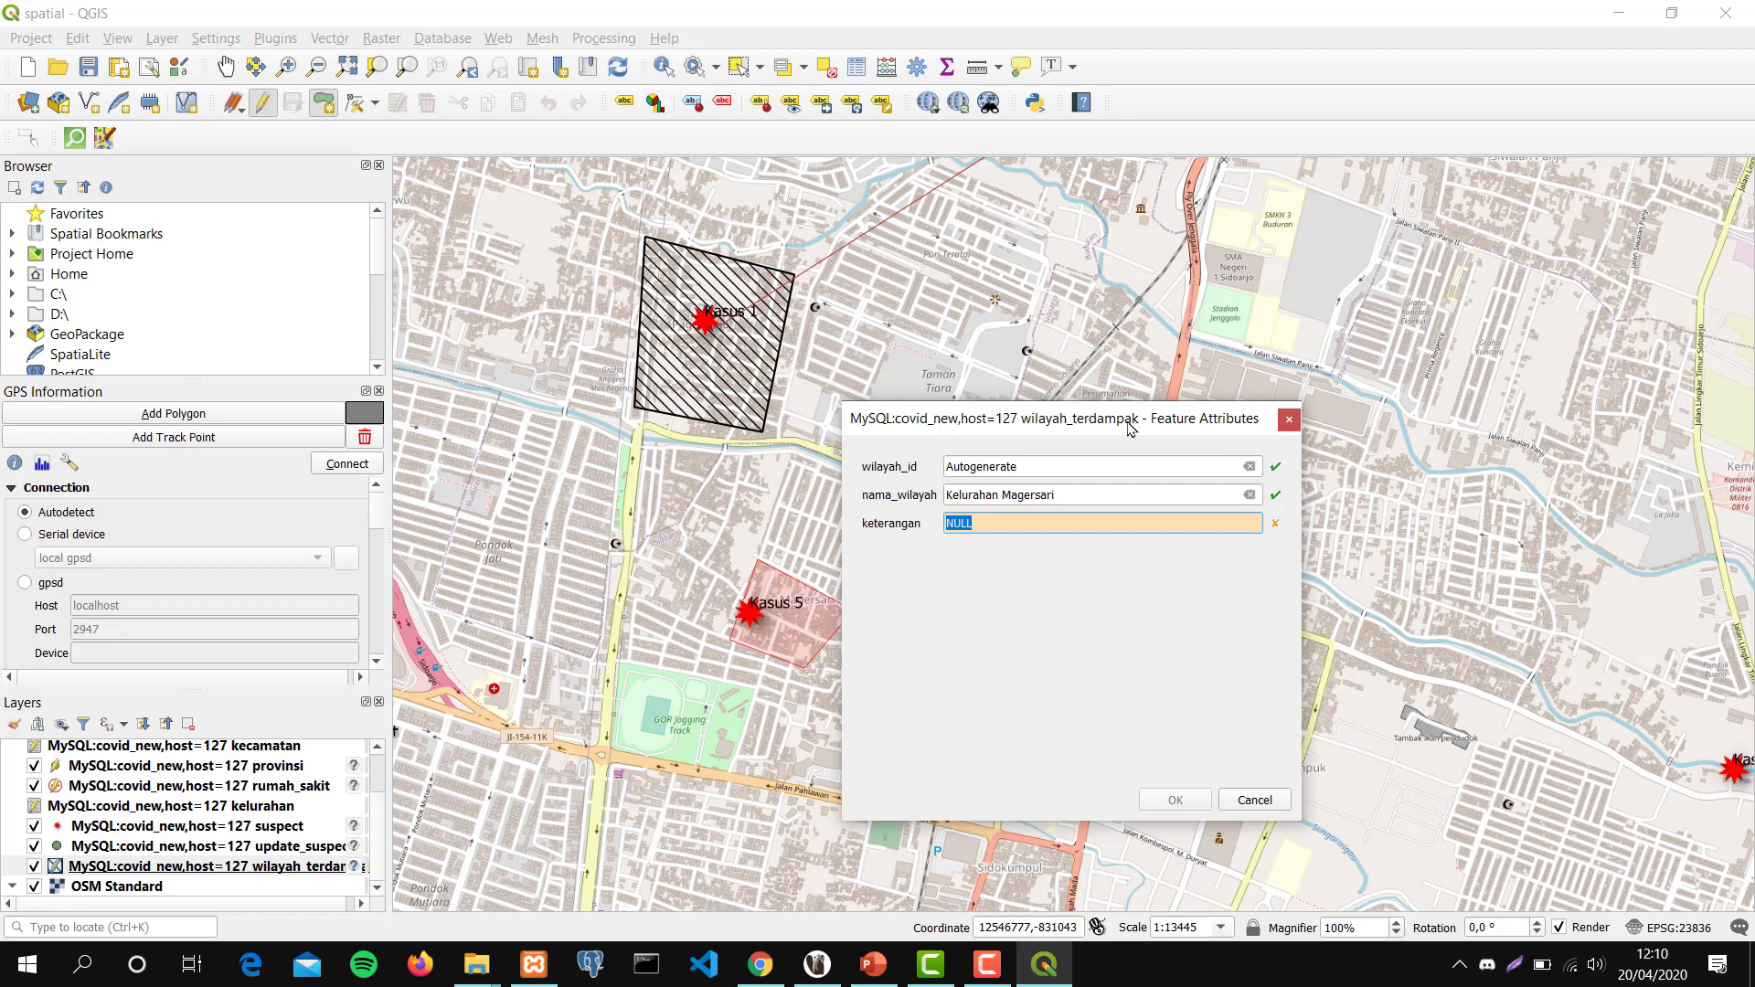
pyautogui.write('Penerapa')
pyautogui.press('BackSpace')
pyautogui.write('pan P')
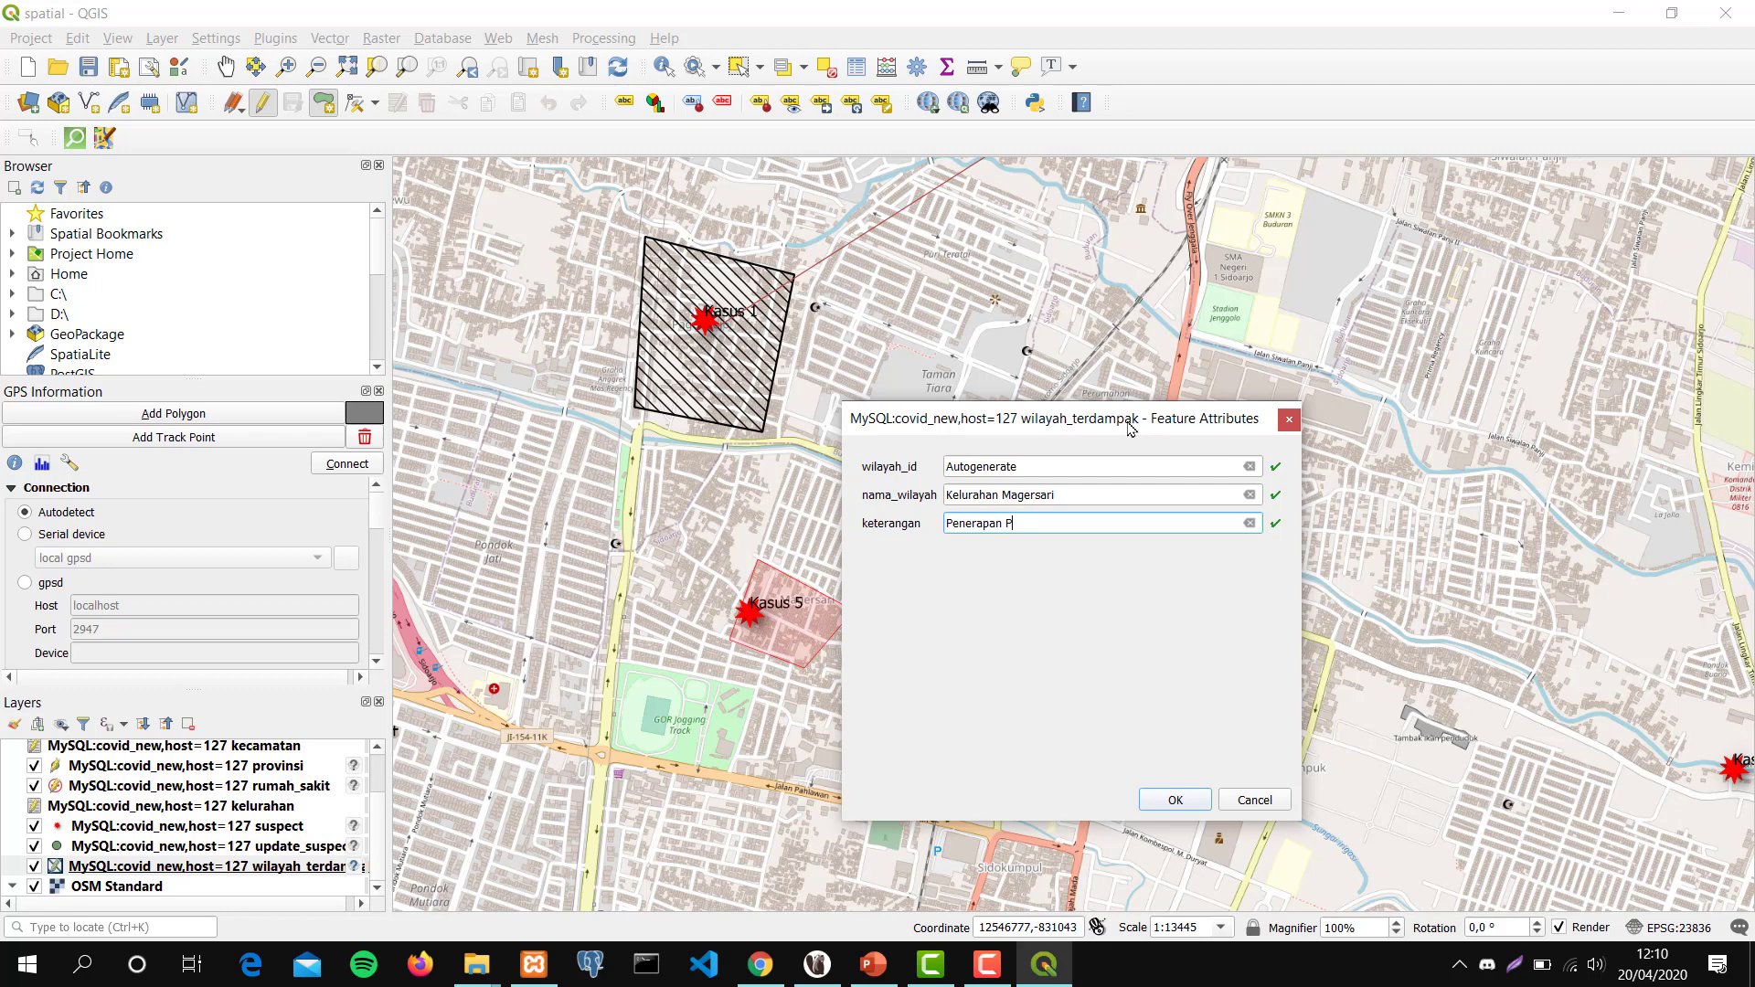
pyautogui.write('hysical Distancing')
pyautogui.click(1161, 803)
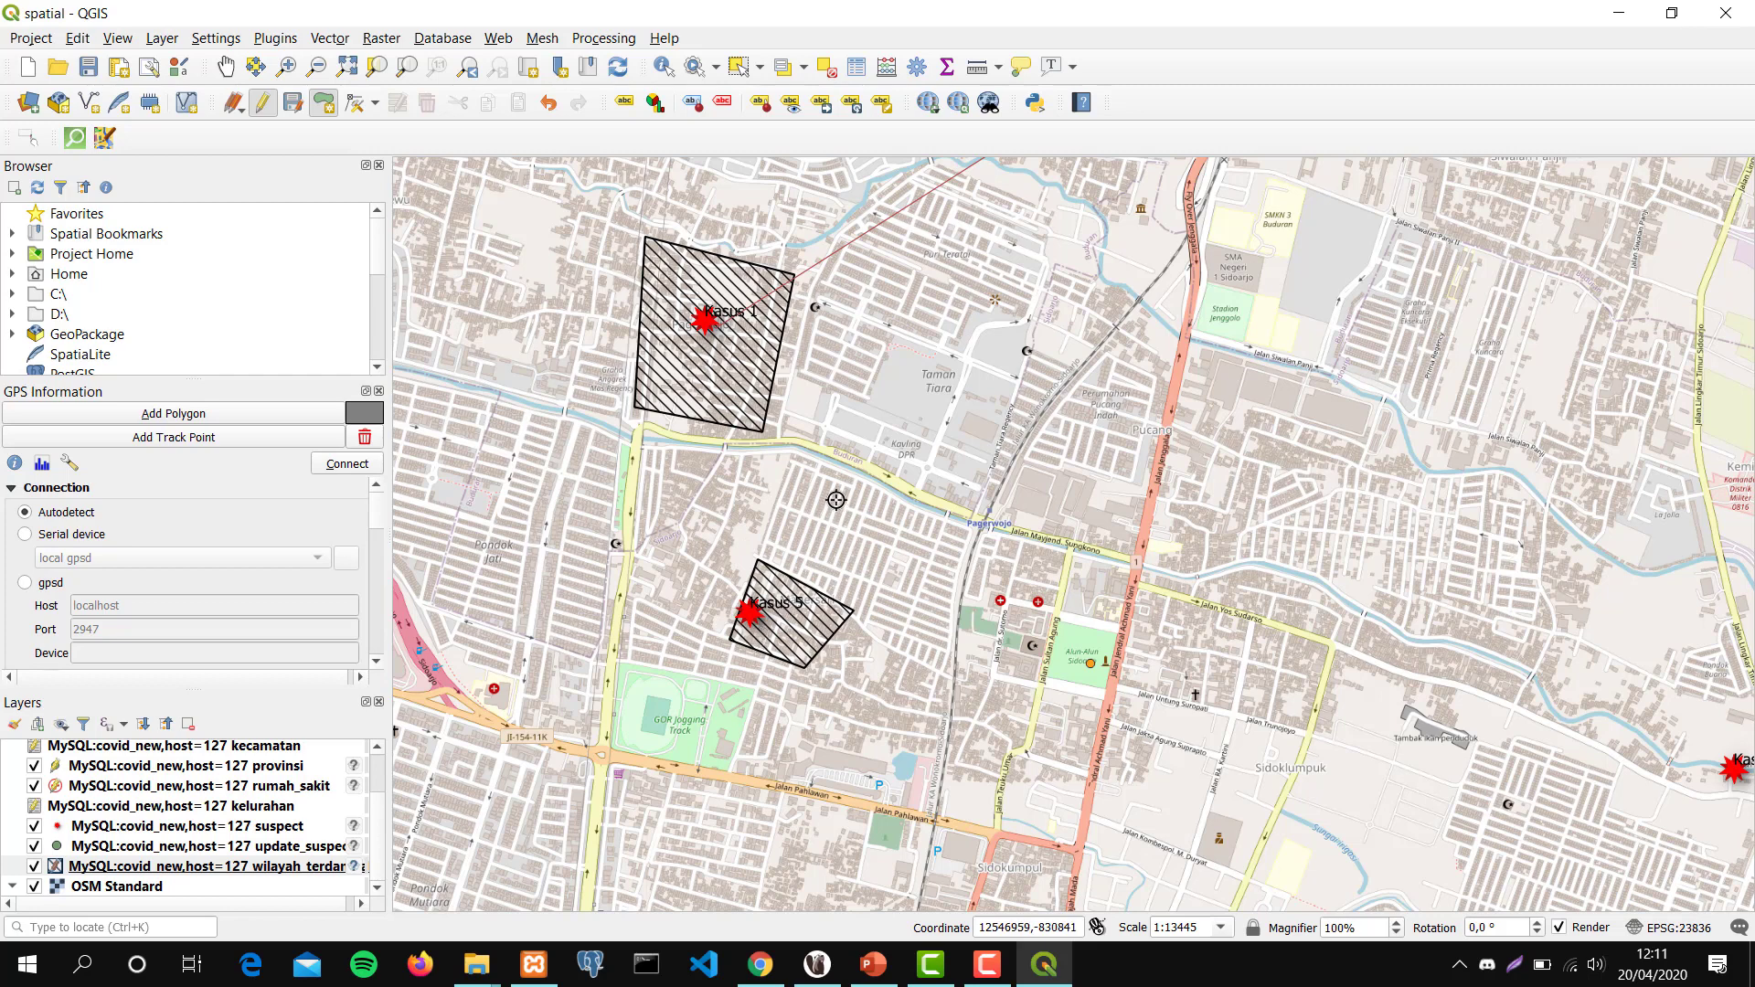
pyautogui.click(297, 103)
# Switch to phpMyAdmin, check the records stored in the wilayah_terdampak table and return to QGIS.
pyautogui.click(782, 981)
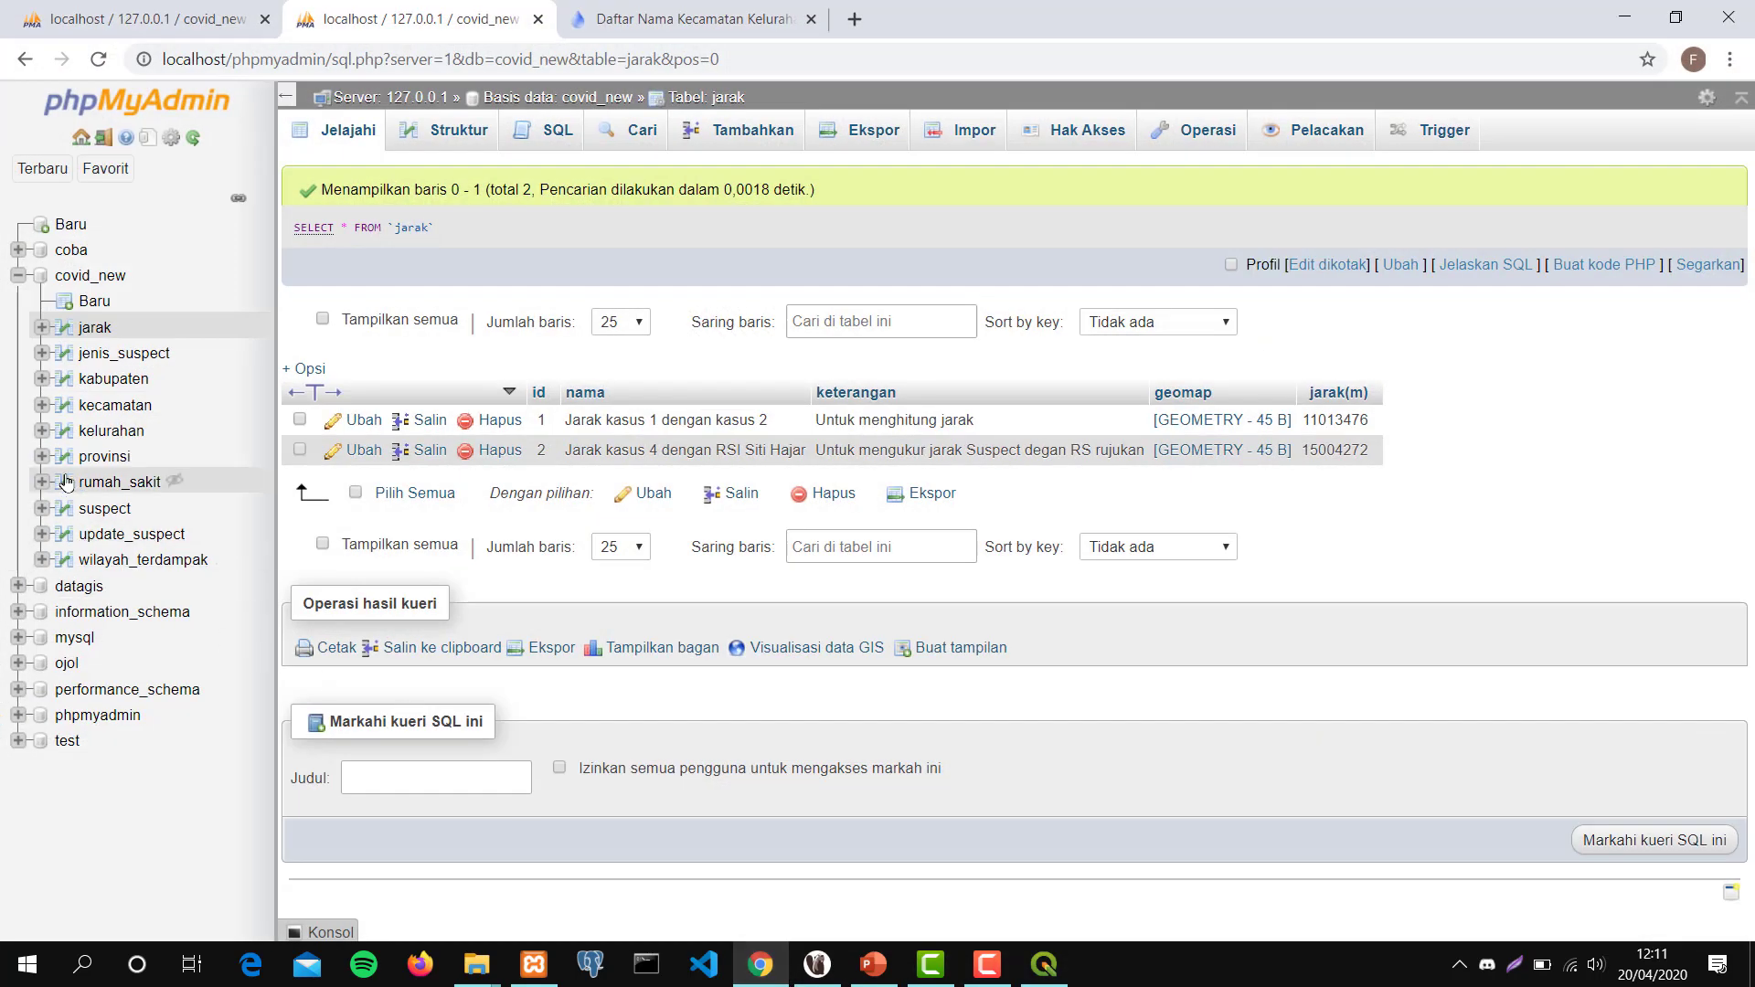
pyautogui.click(152, 559)
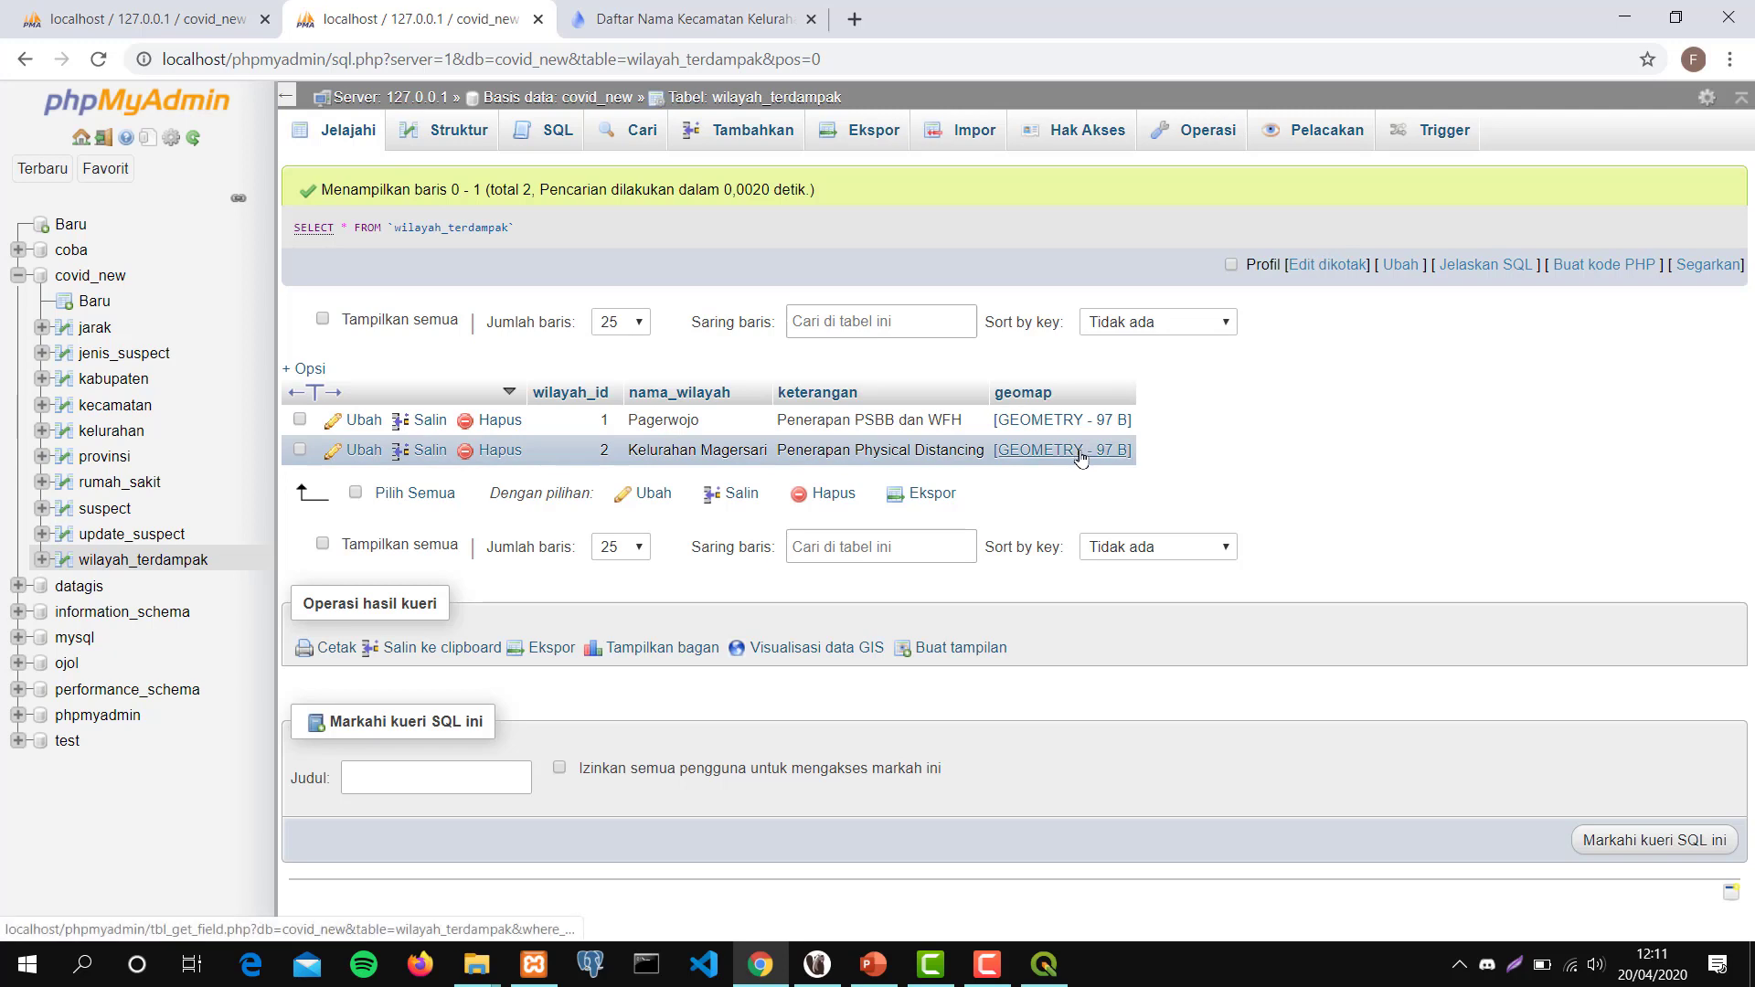
pyautogui.click(1625, 15)
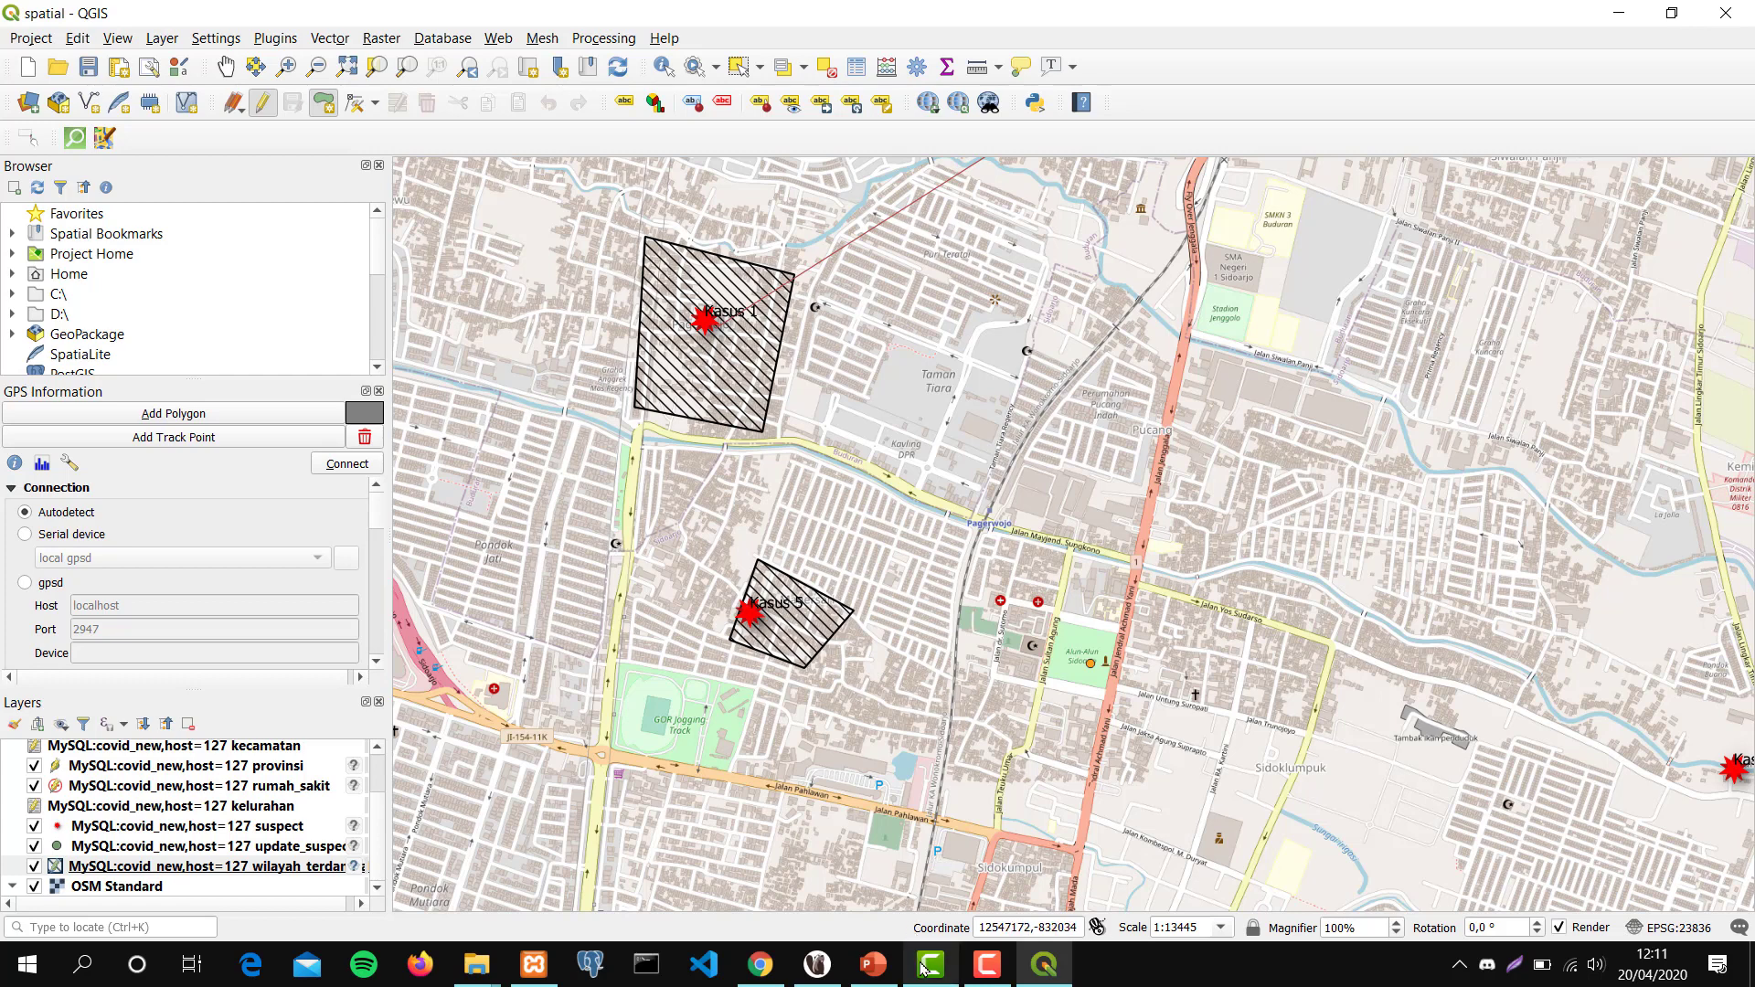
# Check the agenda slide in PowerPoint, and open the suspect table's update_suspect trigger for editing in phpMyAdmin.
pyautogui.click(873, 964)
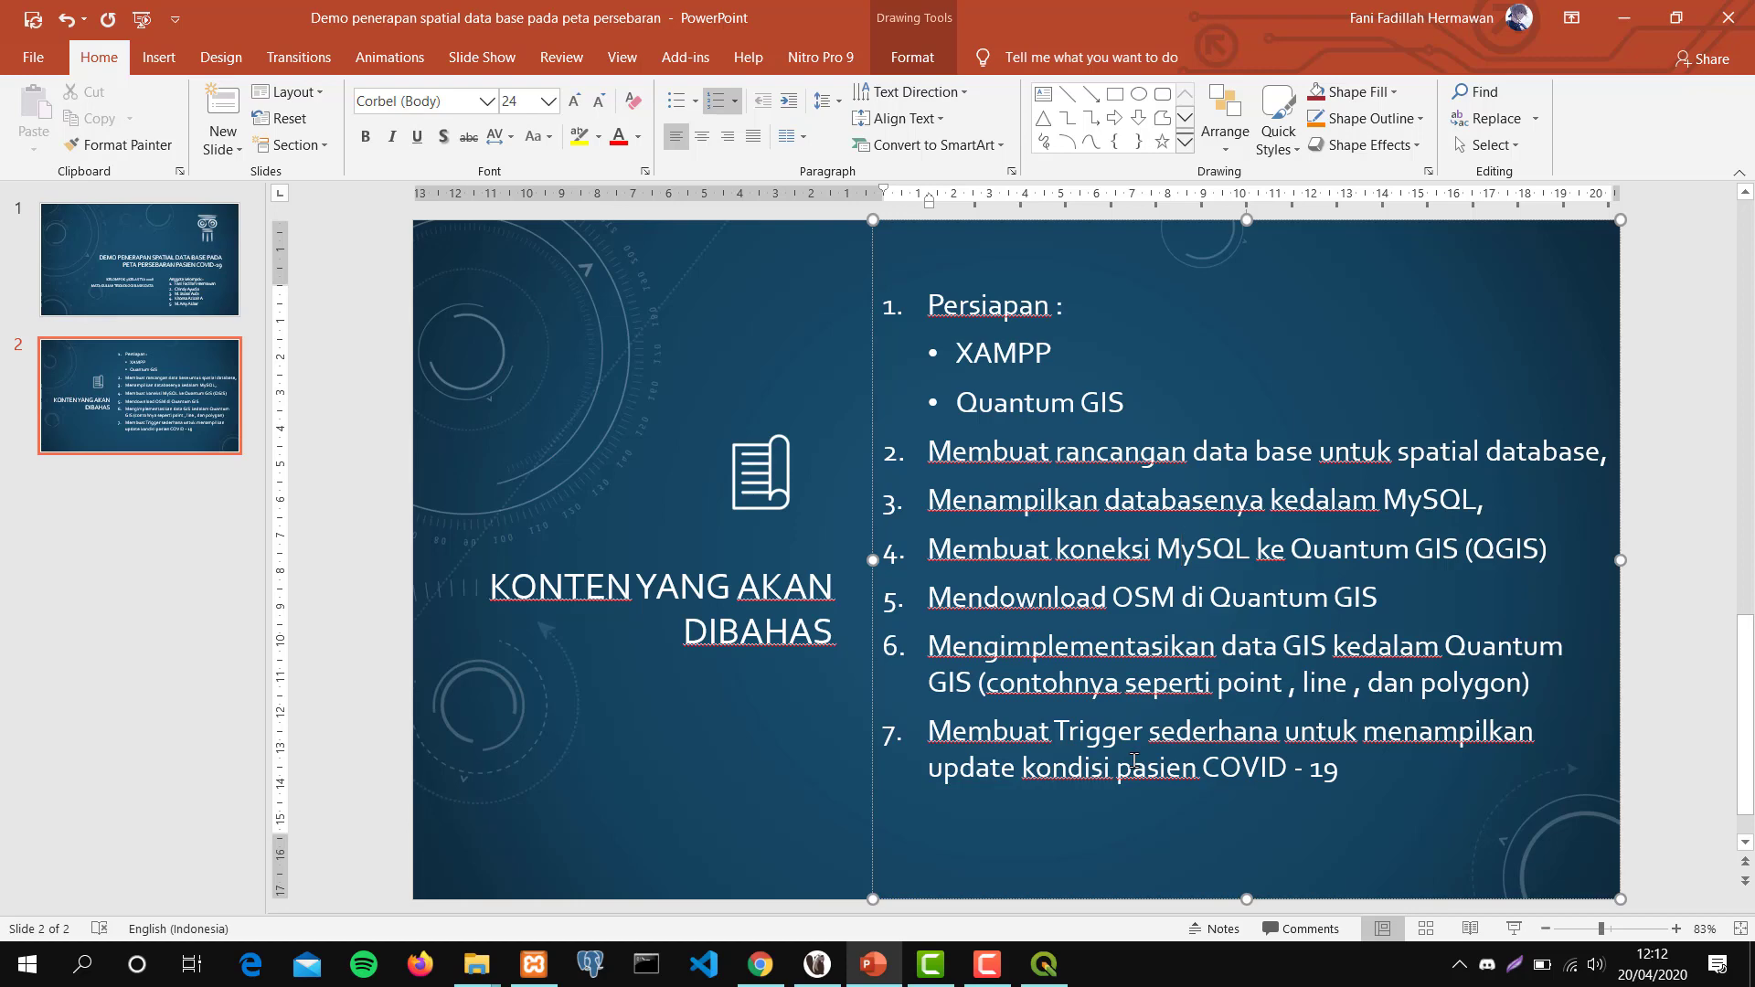
pyautogui.click(773, 965)
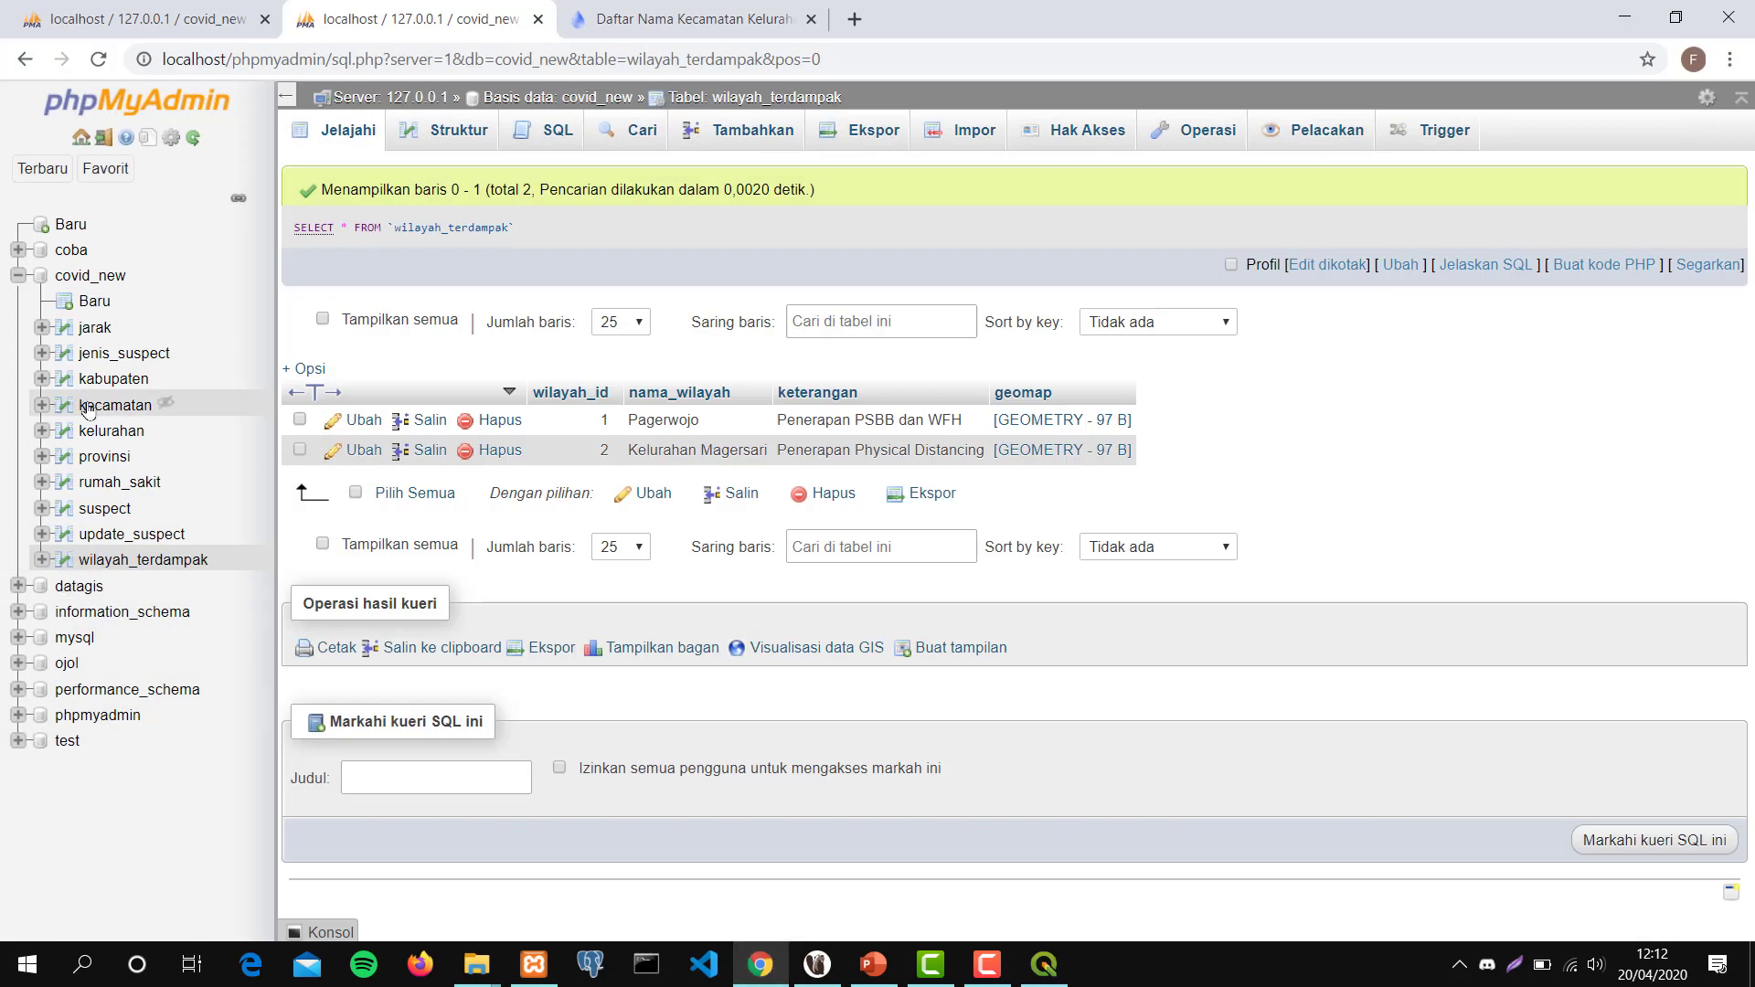
pyautogui.click(122, 512)
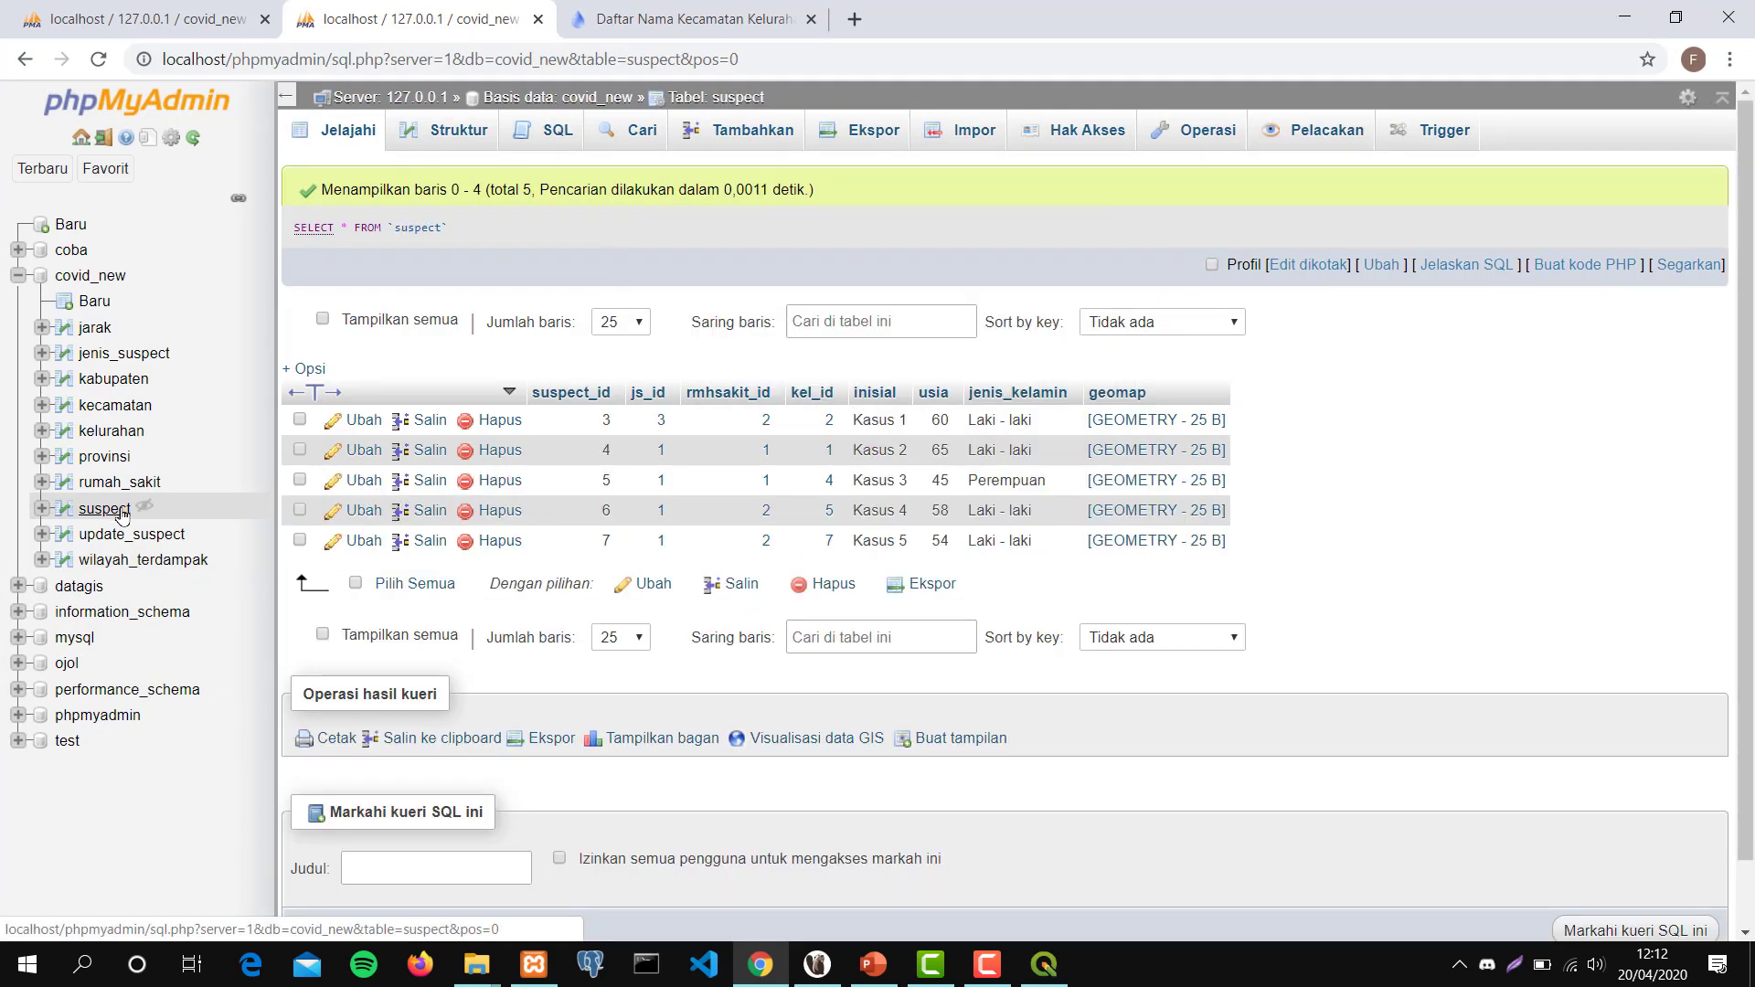
pyautogui.click(1444, 130)
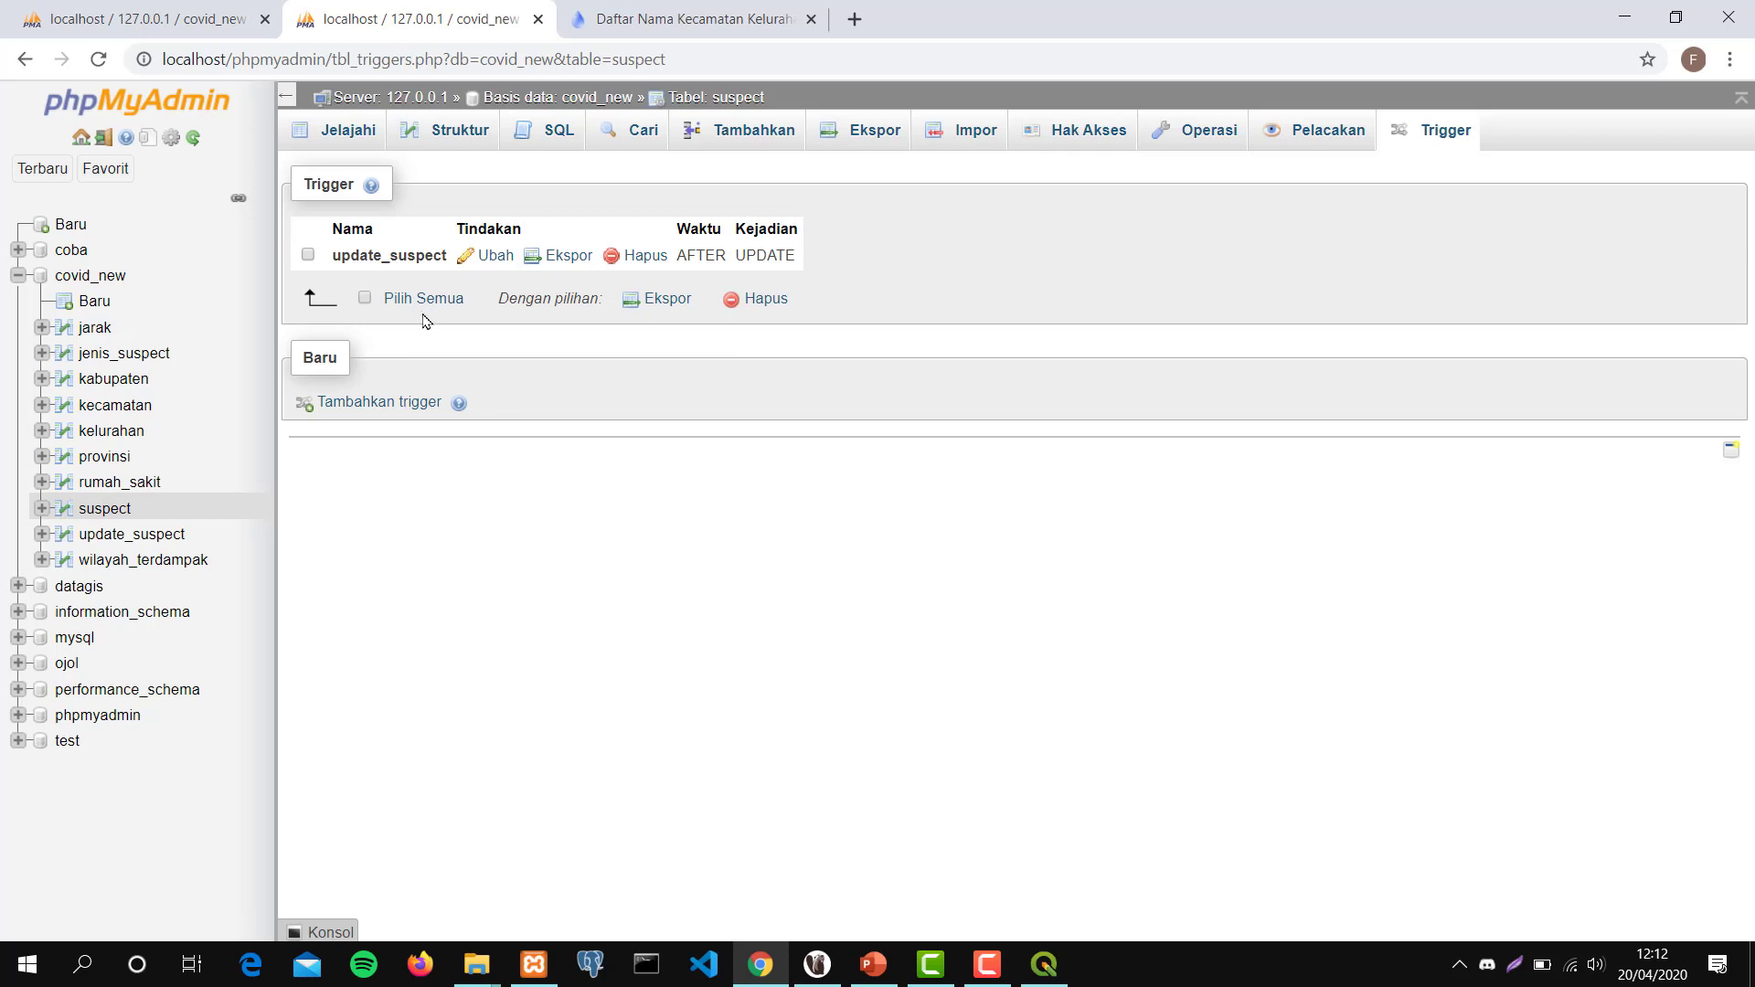
pyautogui.click(490, 264)
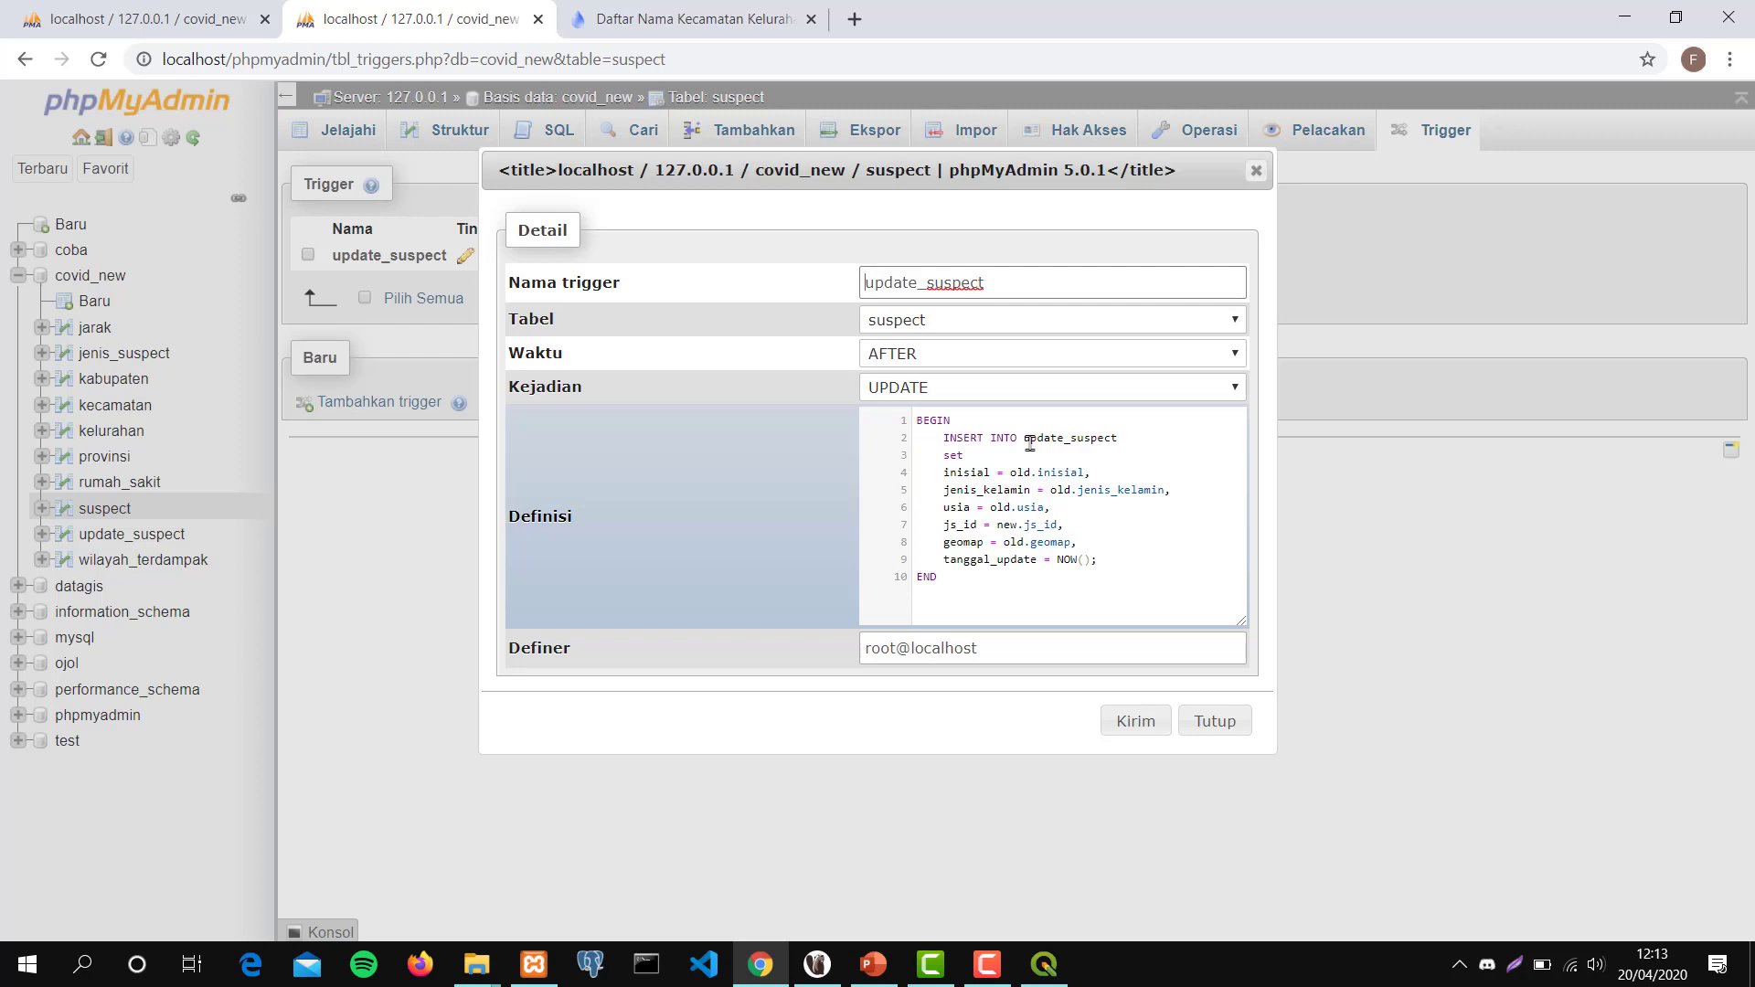
# Review the trigger definition's INSERT INTO, inisial, js_id, geomap and tanggal_update lines, and submit the update_suspect trigger.
pyautogui.click(1109, 460)
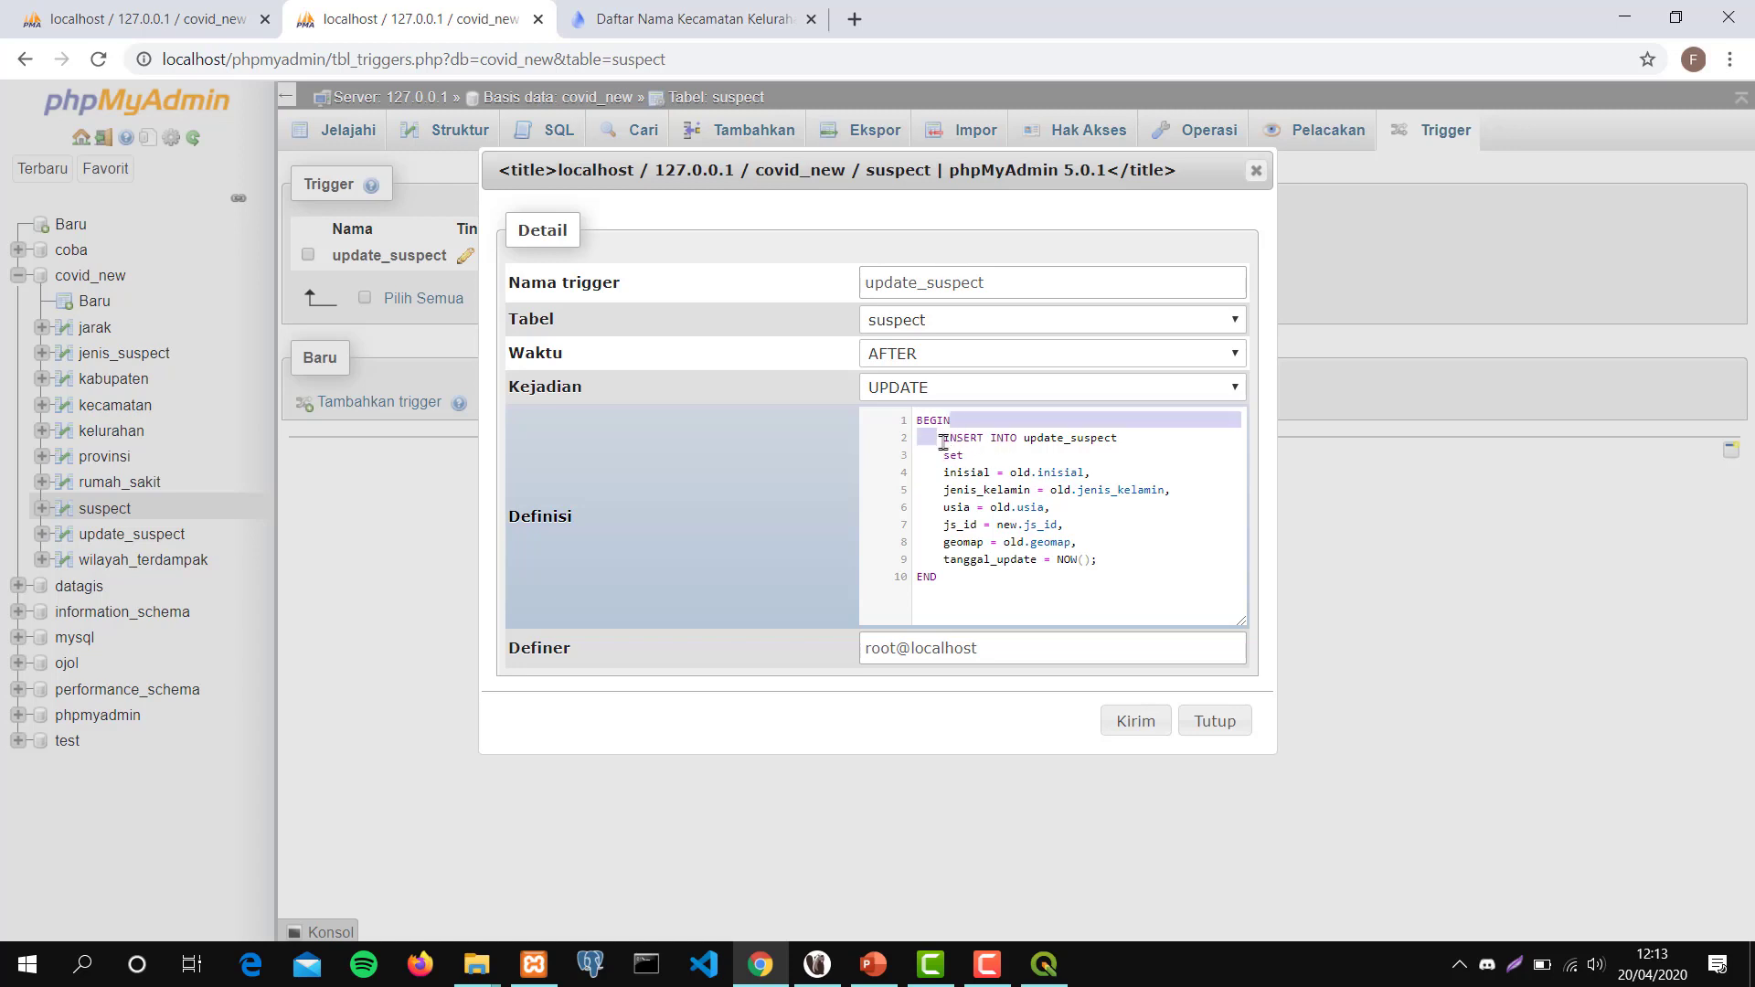
pyautogui.click(943, 438)
pyautogui.moveTo(1003, 441); pyautogui.dragTo(1149, 439)
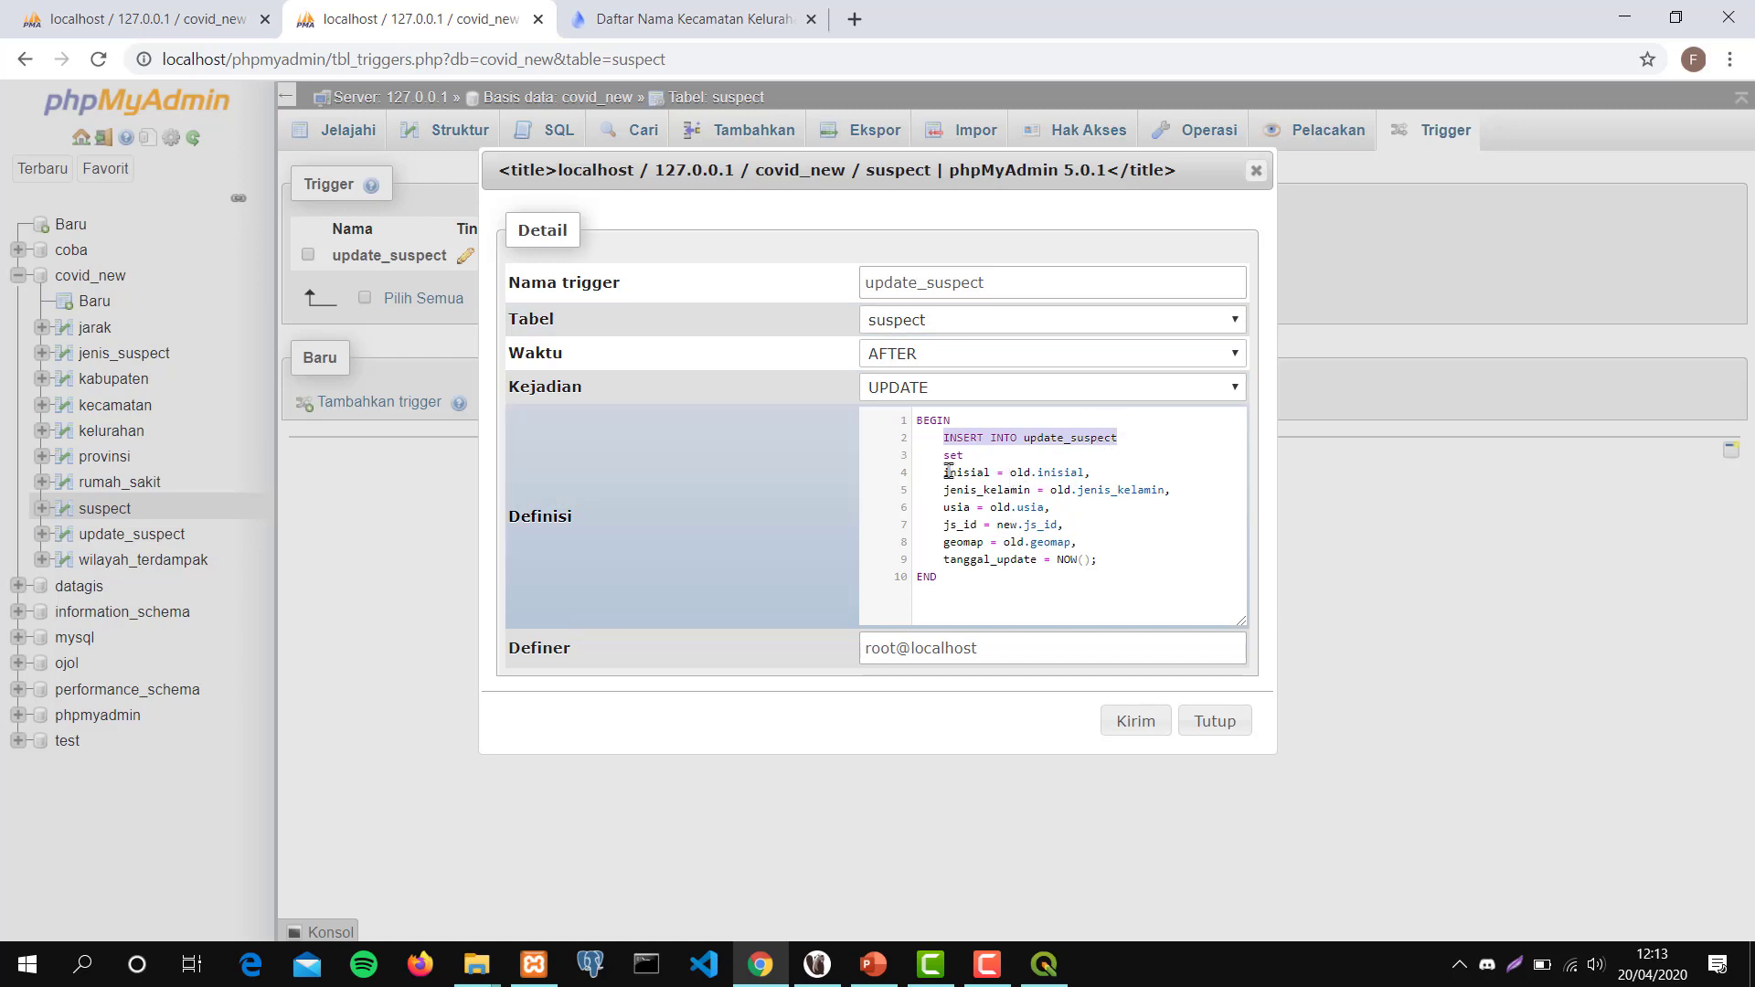
pyautogui.moveTo(950, 472); pyautogui.dragTo(1047, 469)
pyautogui.click(1047, 472)
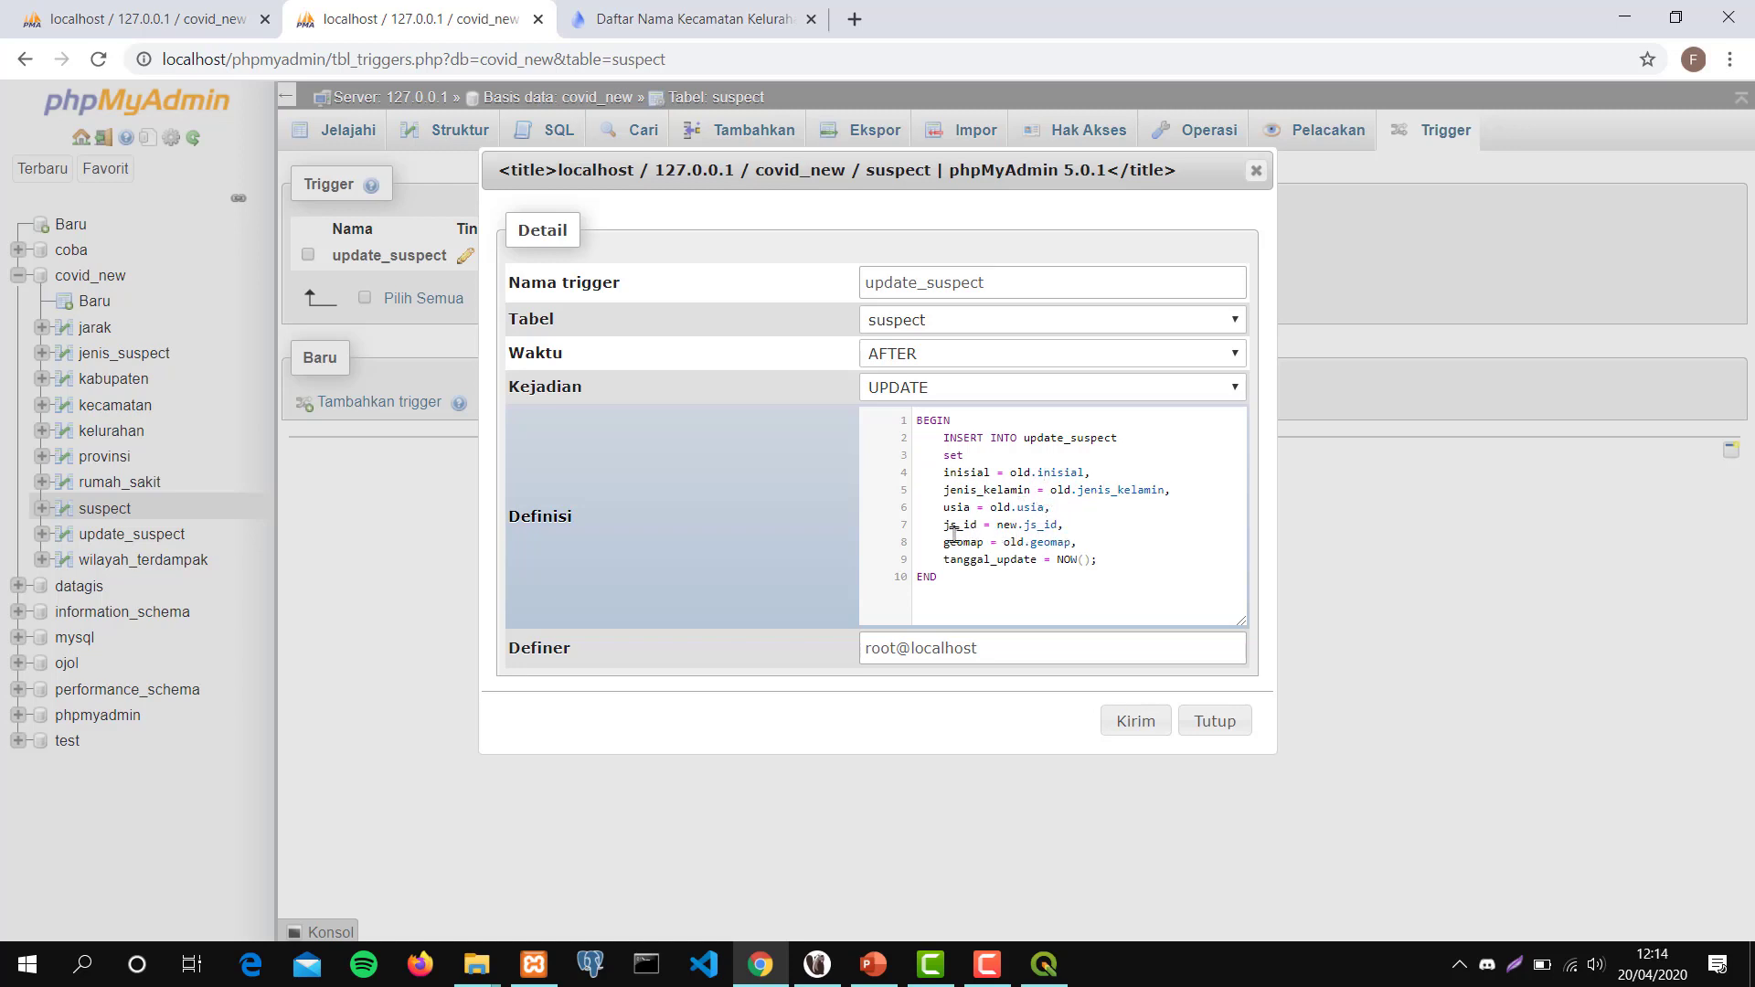
pyautogui.moveTo(939, 525); pyautogui.dragTo(1068, 522)
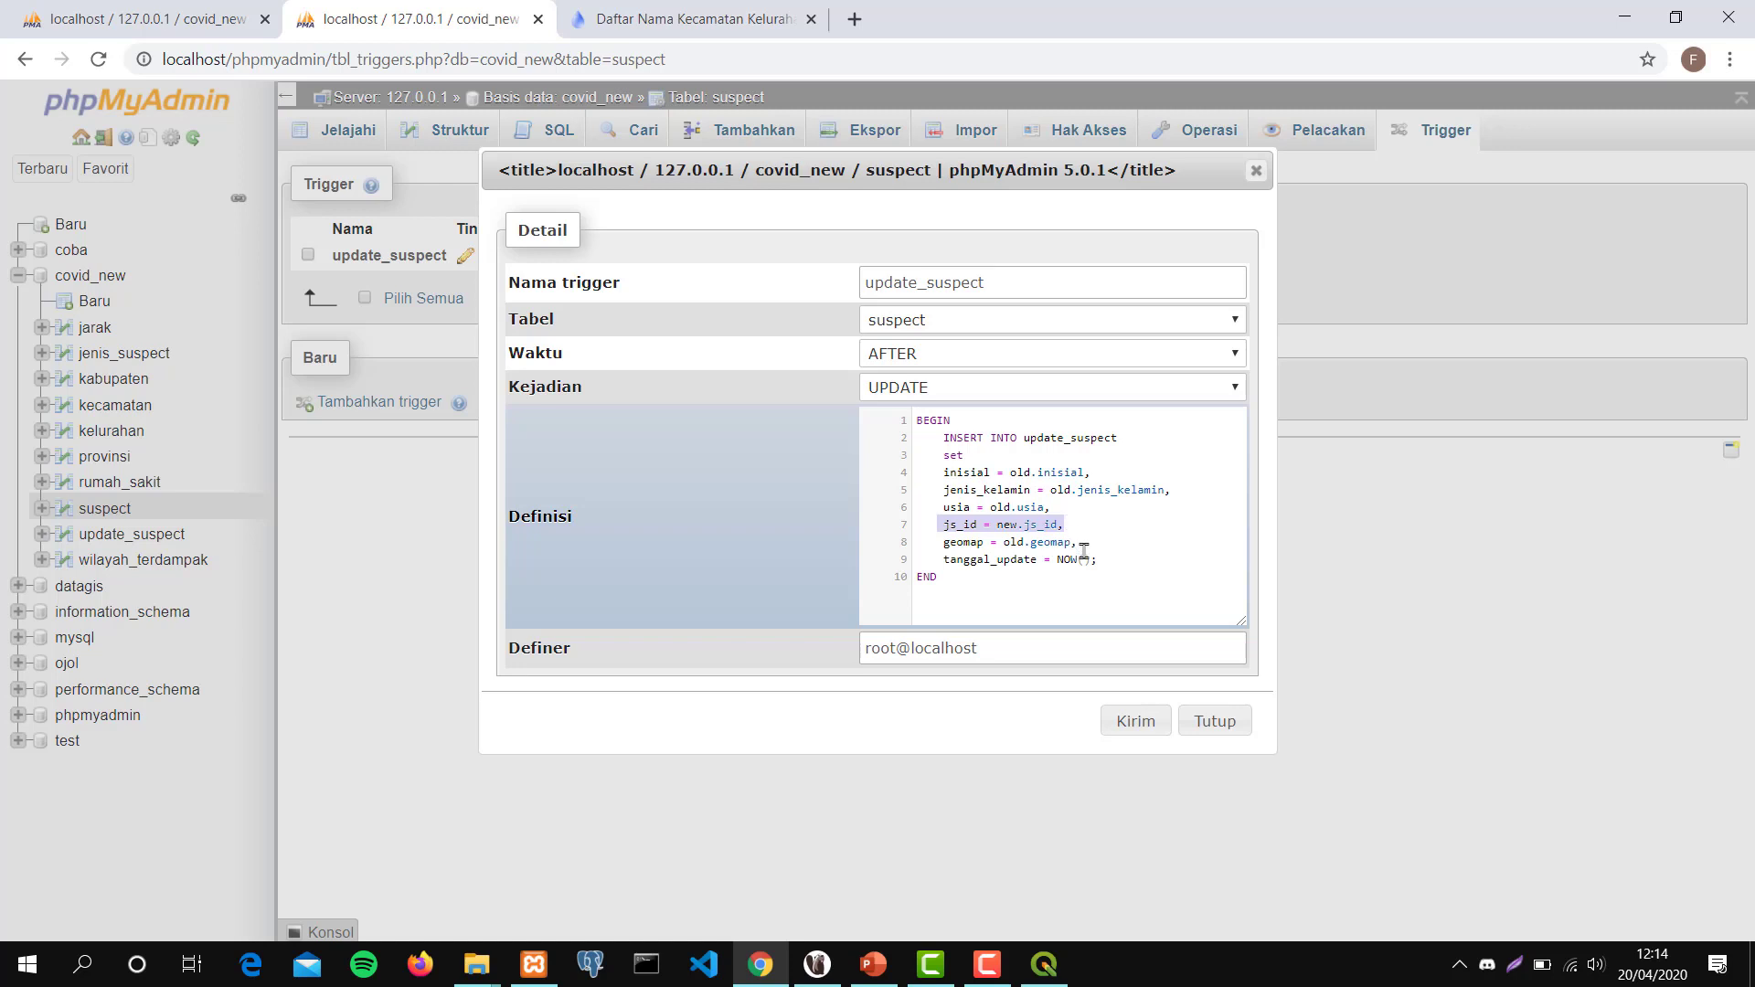
pyautogui.moveTo(1085, 545); pyautogui.dragTo(941, 545)
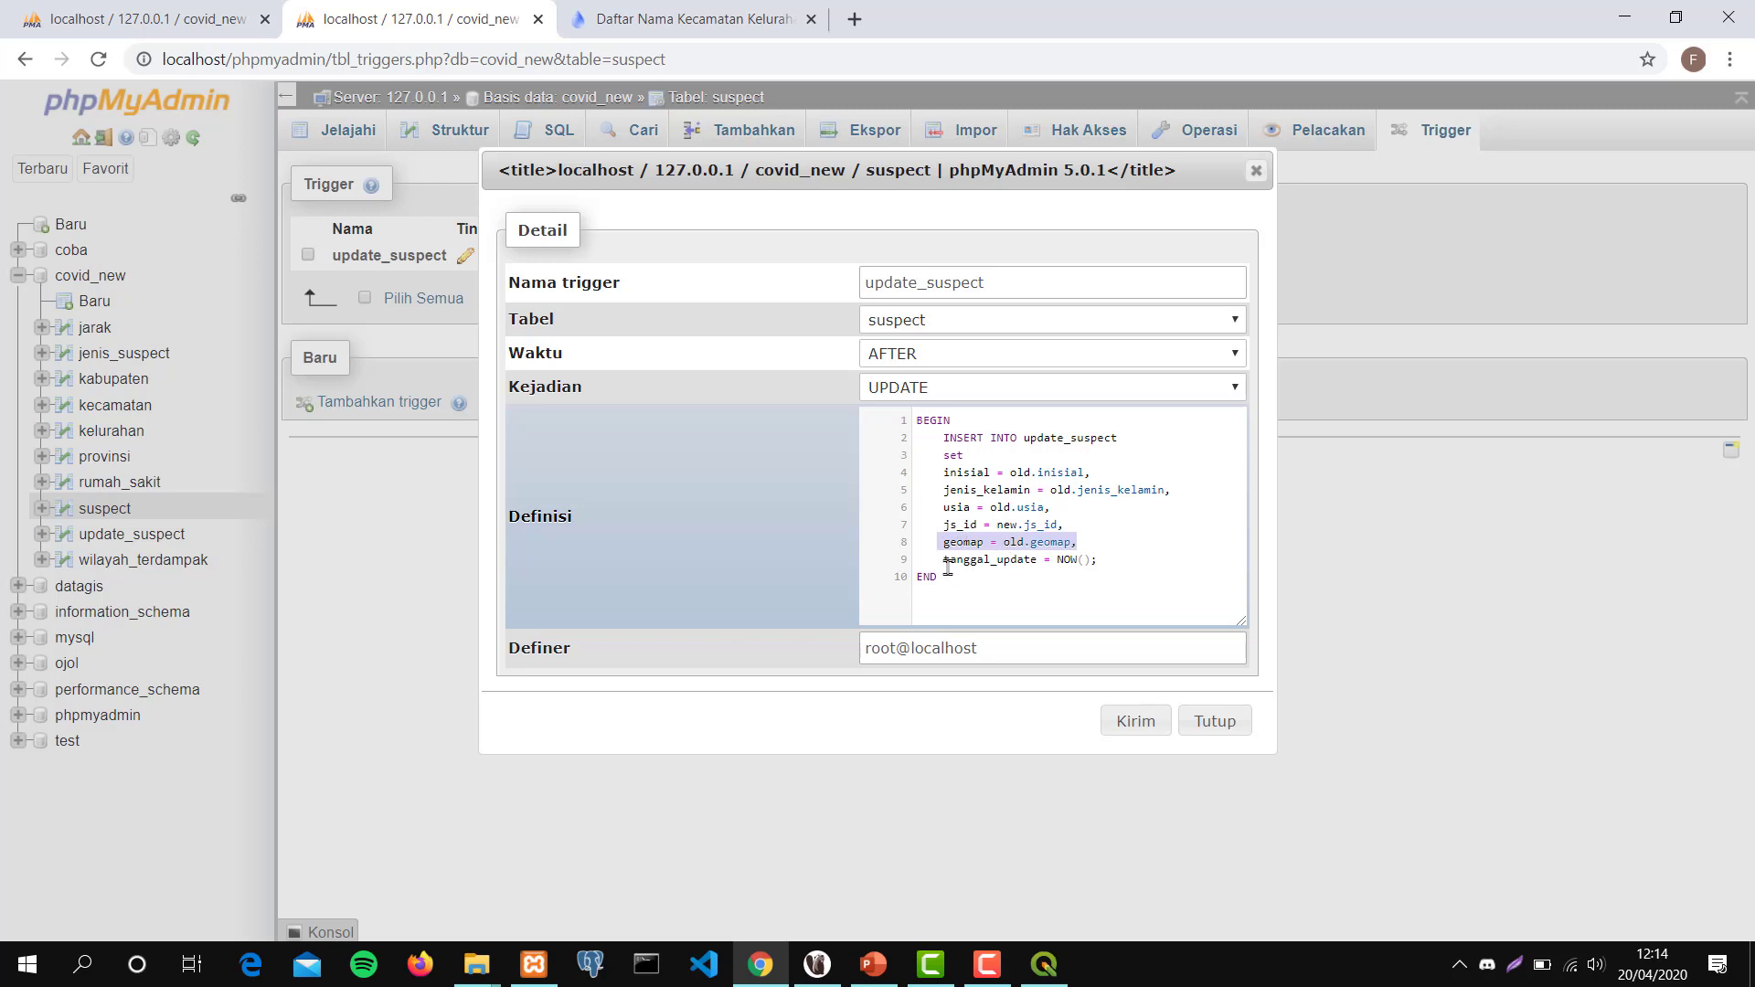
pyautogui.moveTo(944, 561); pyautogui.dragTo(1101, 560)
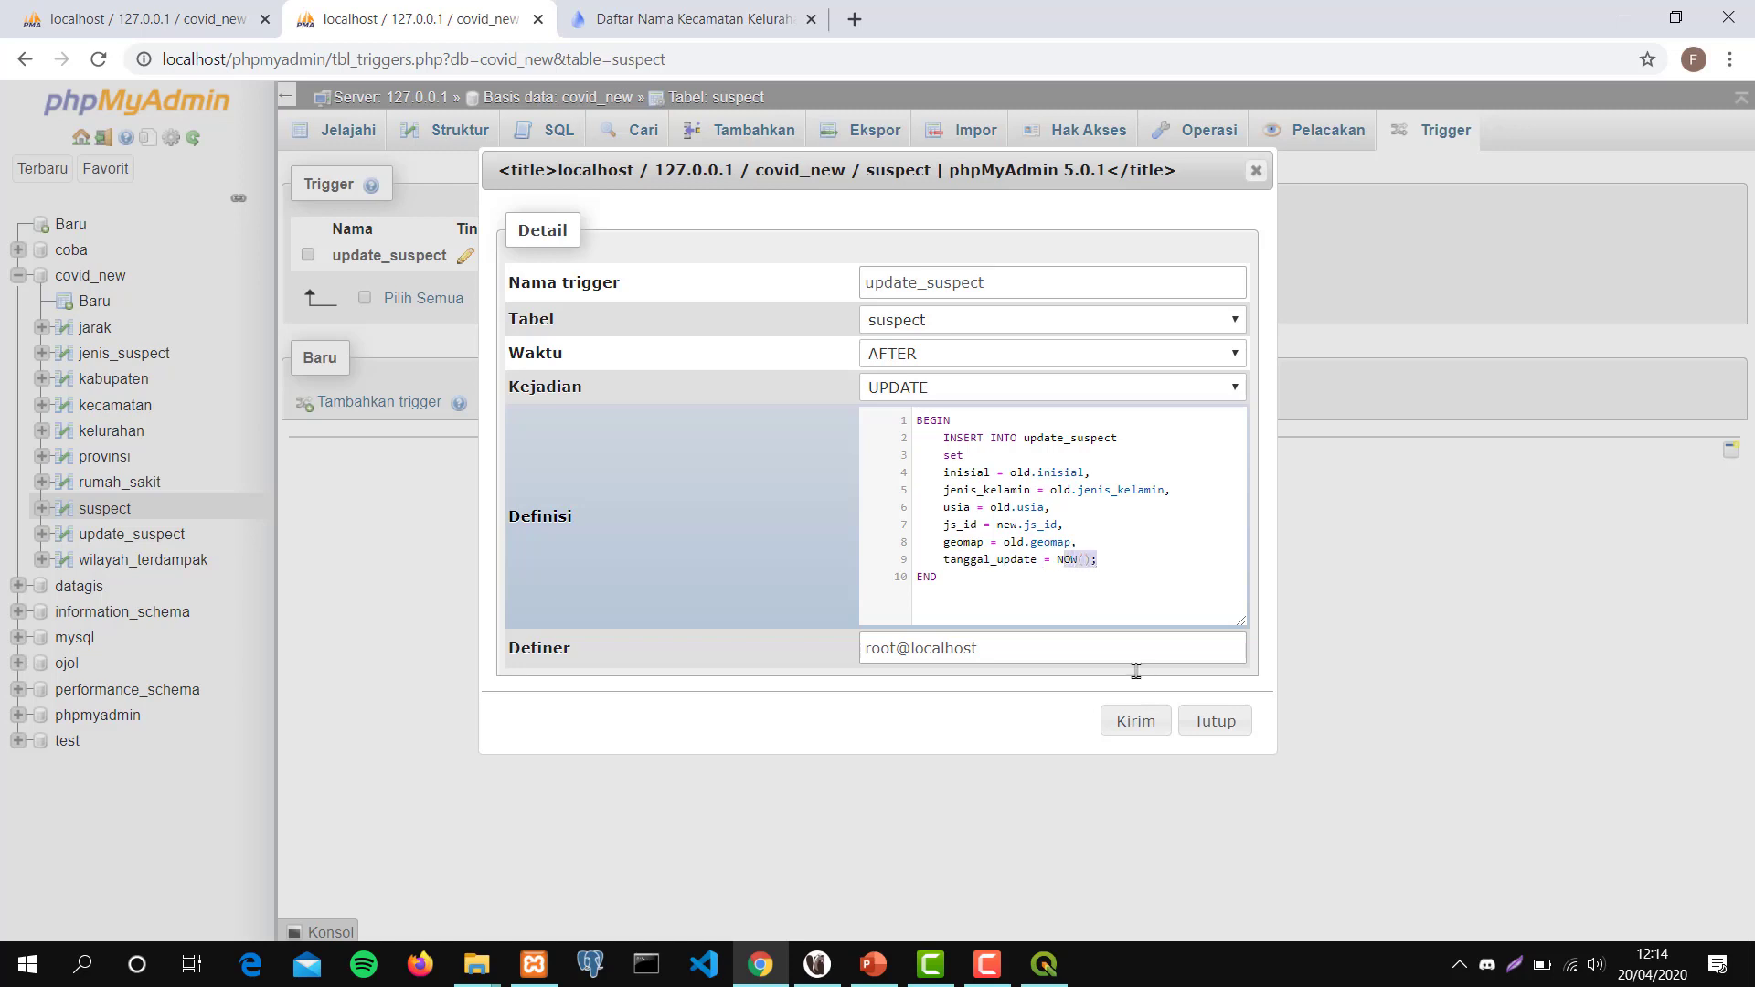
pyautogui.click(1151, 719)
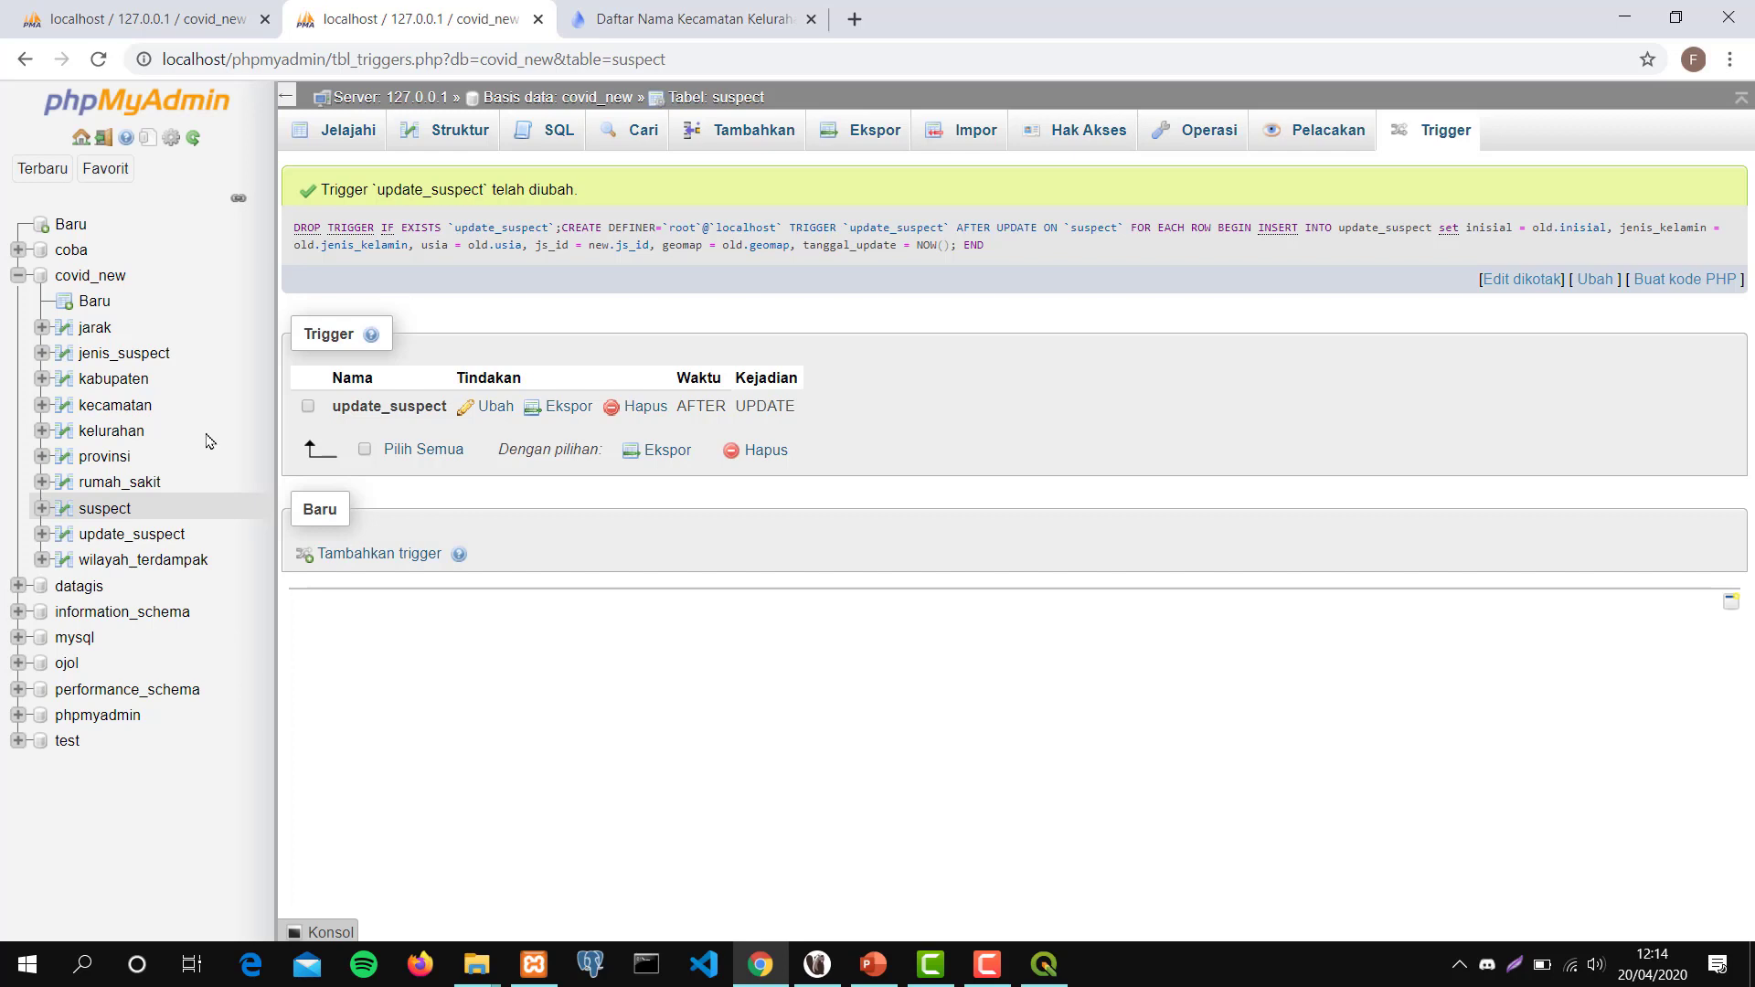
# Browse the suspect table, look up the jenis_suspect record linked to Kasus 5 and return to the suspect records.
pyautogui.click(83, 515)
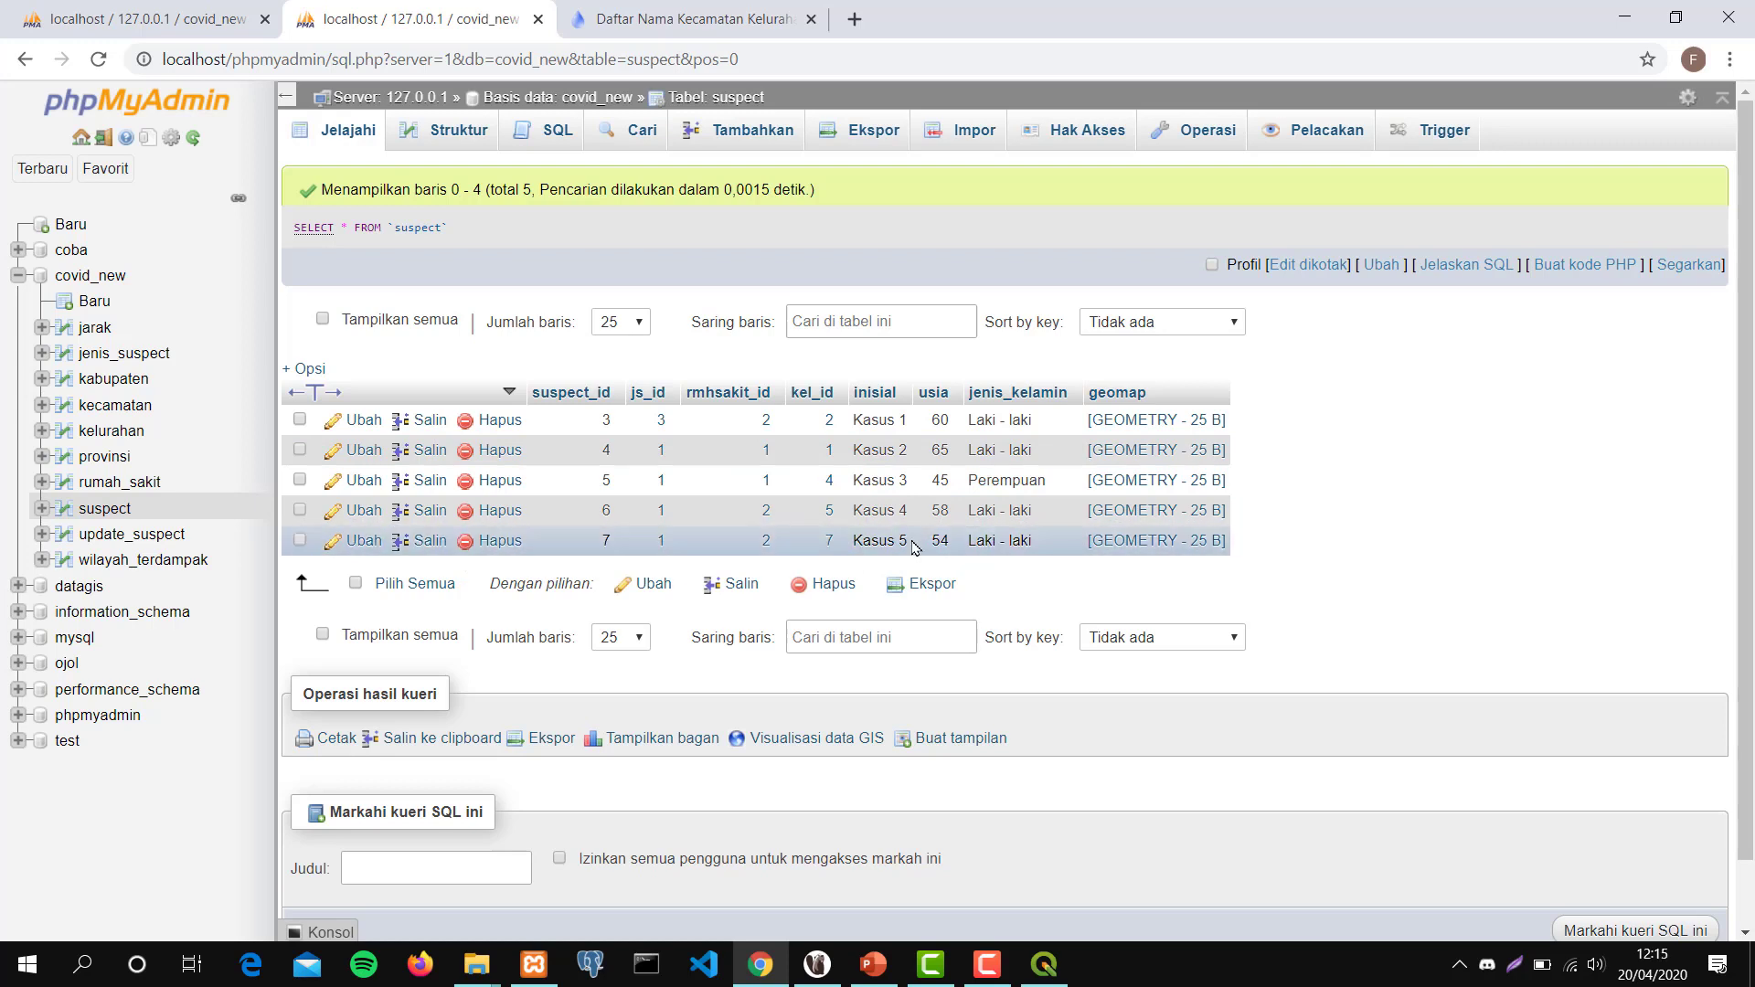
pyautogui.click(663, 543)
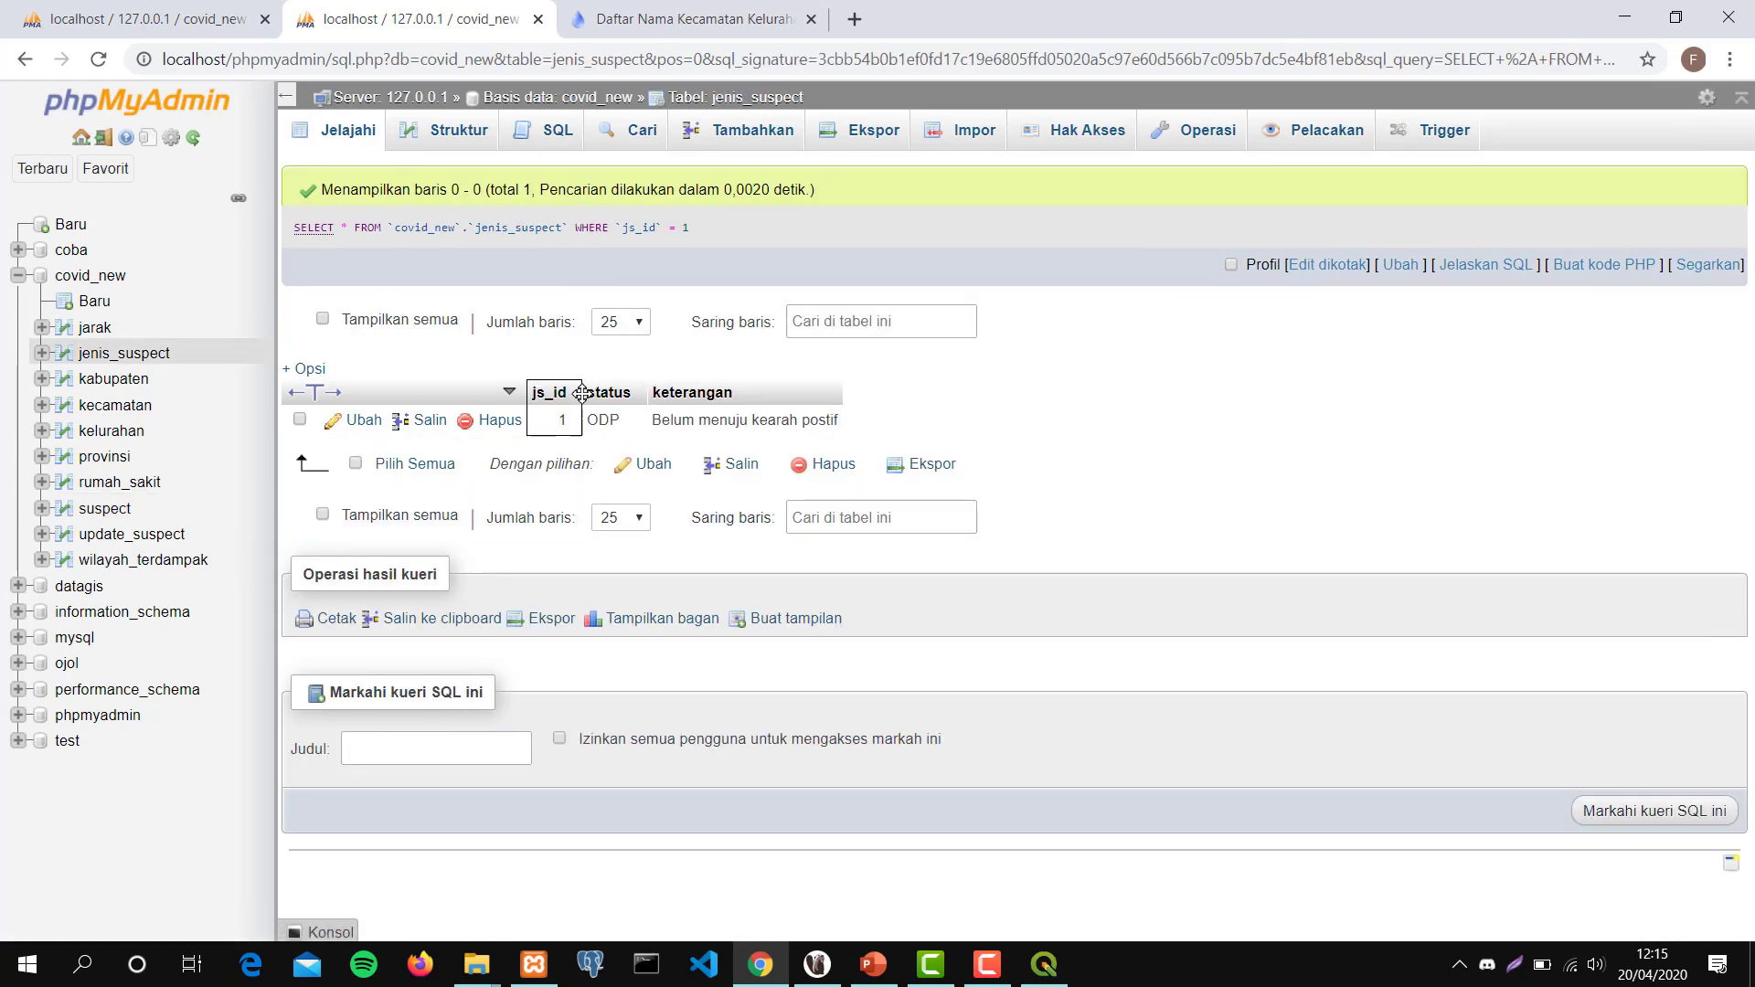
pyautogui.click(25, 58)
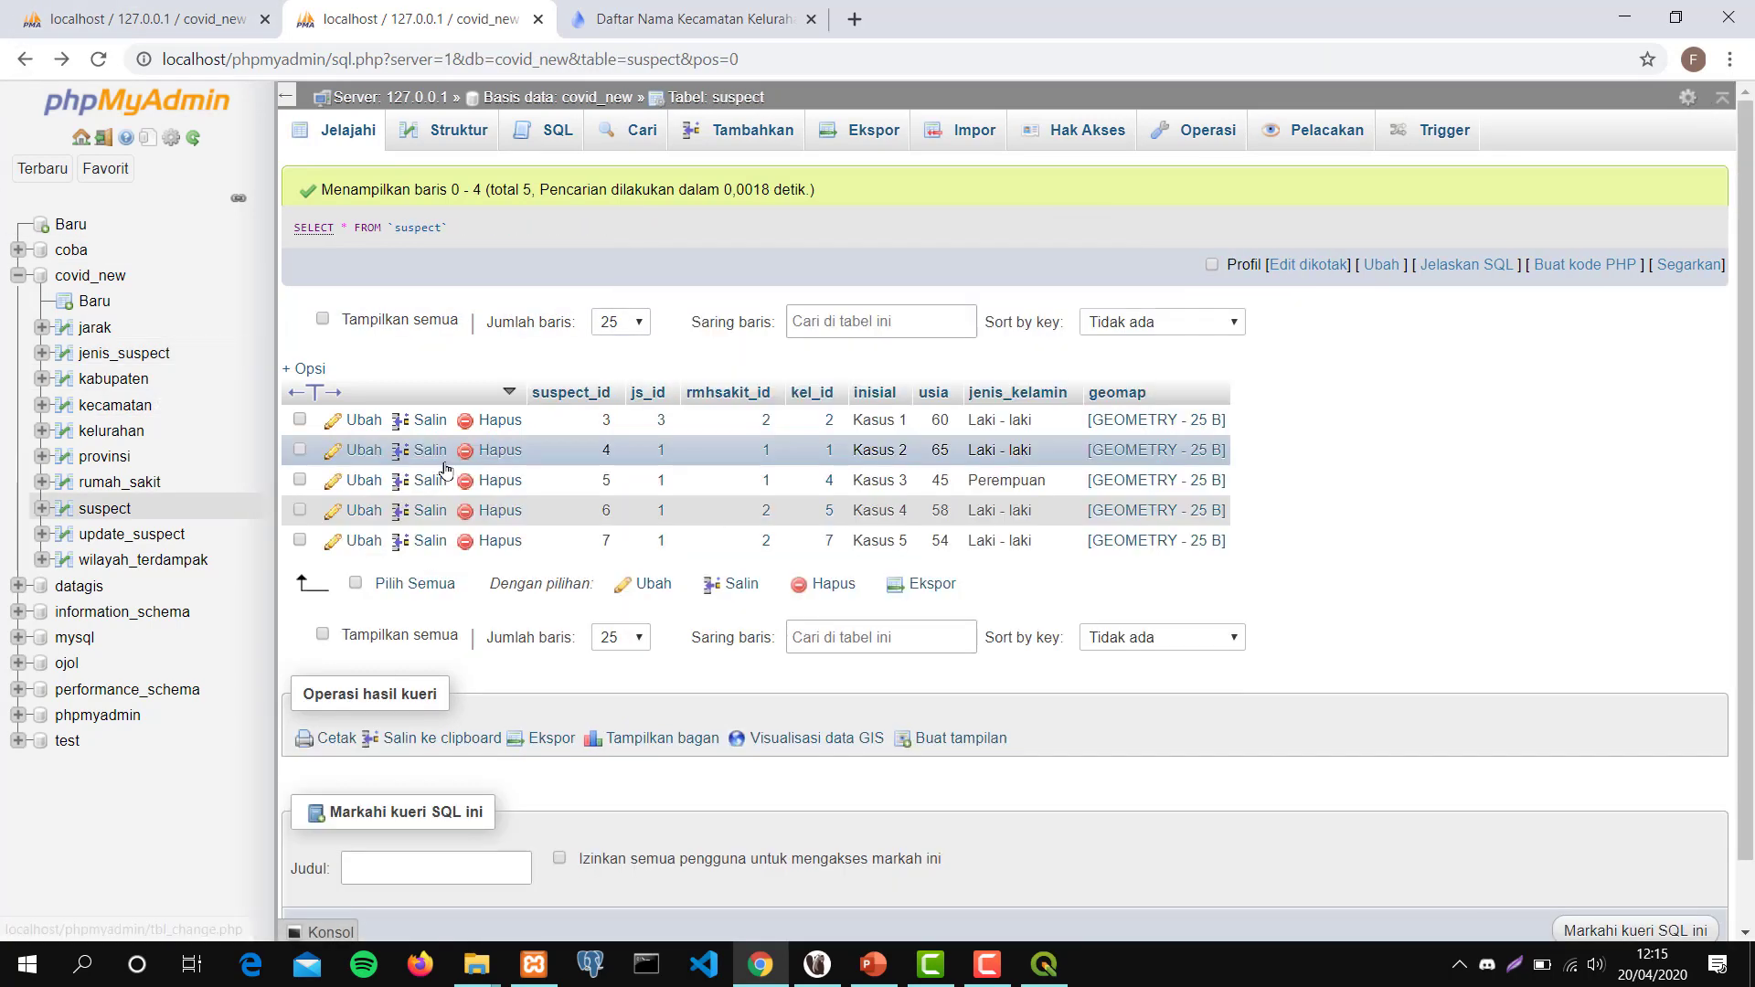
# Edit the Kasus 5 record in the suspect table, setting js_id to 3 - Postif Corona, and save it.
pyautogui.click(371, 545)
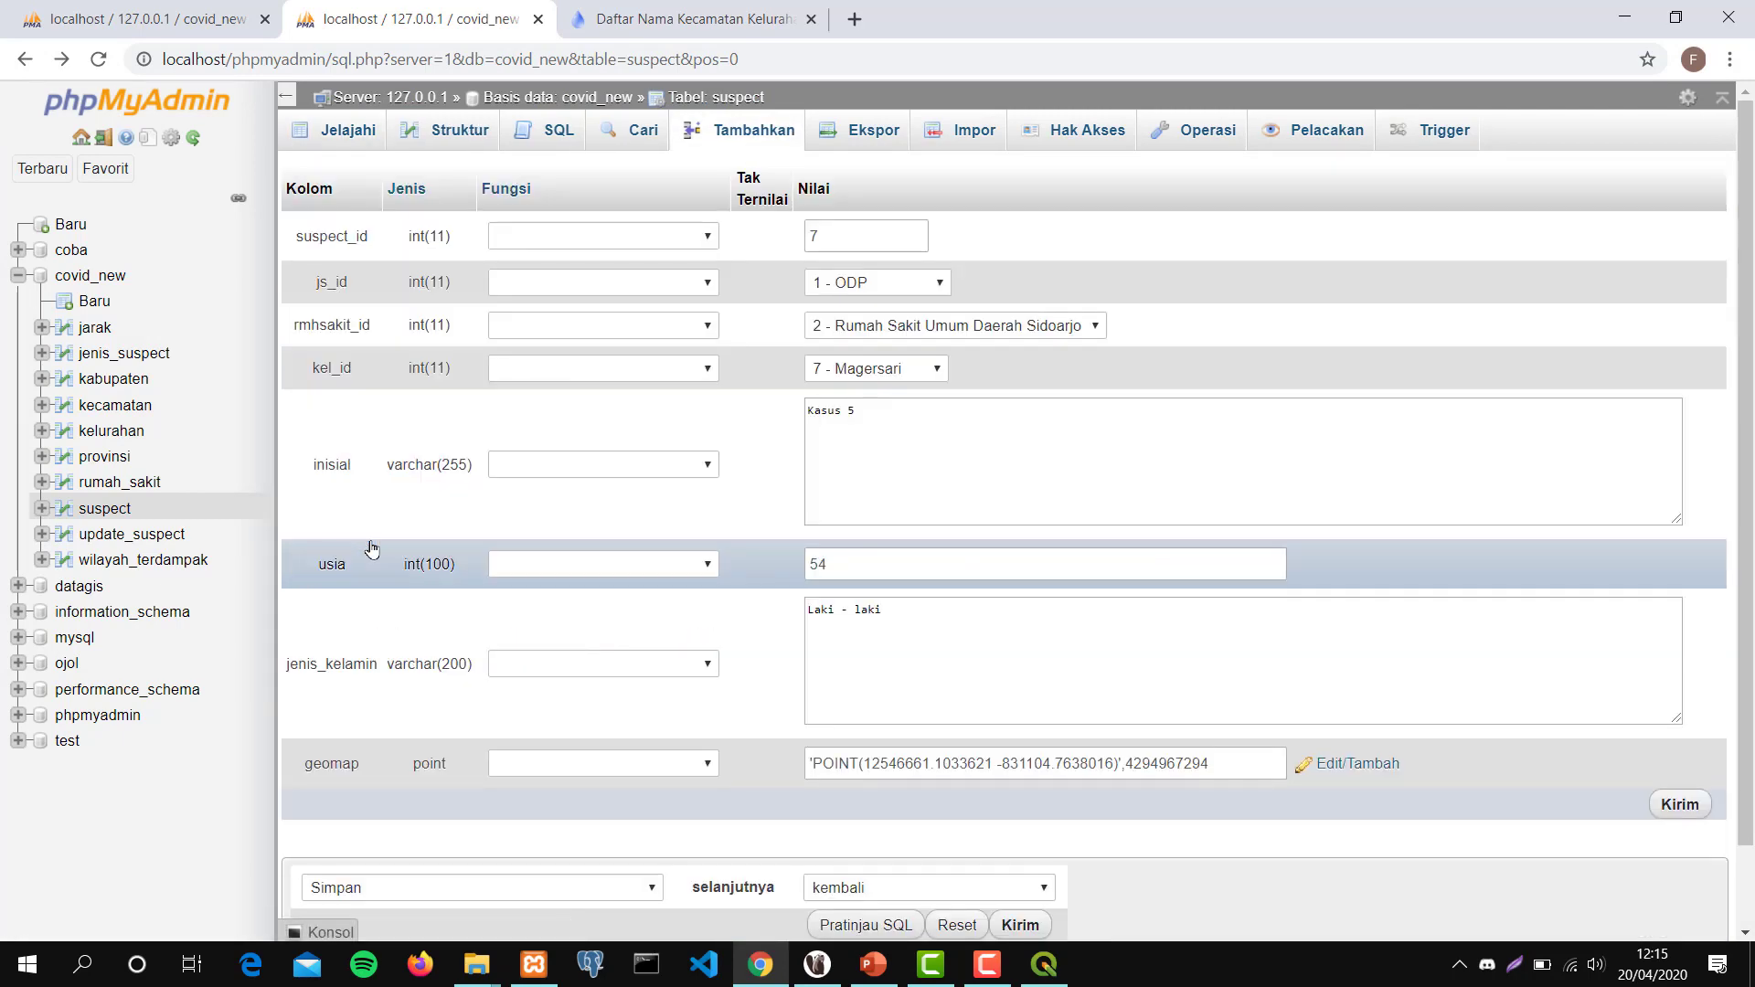
pyautogui.click(902, 286)
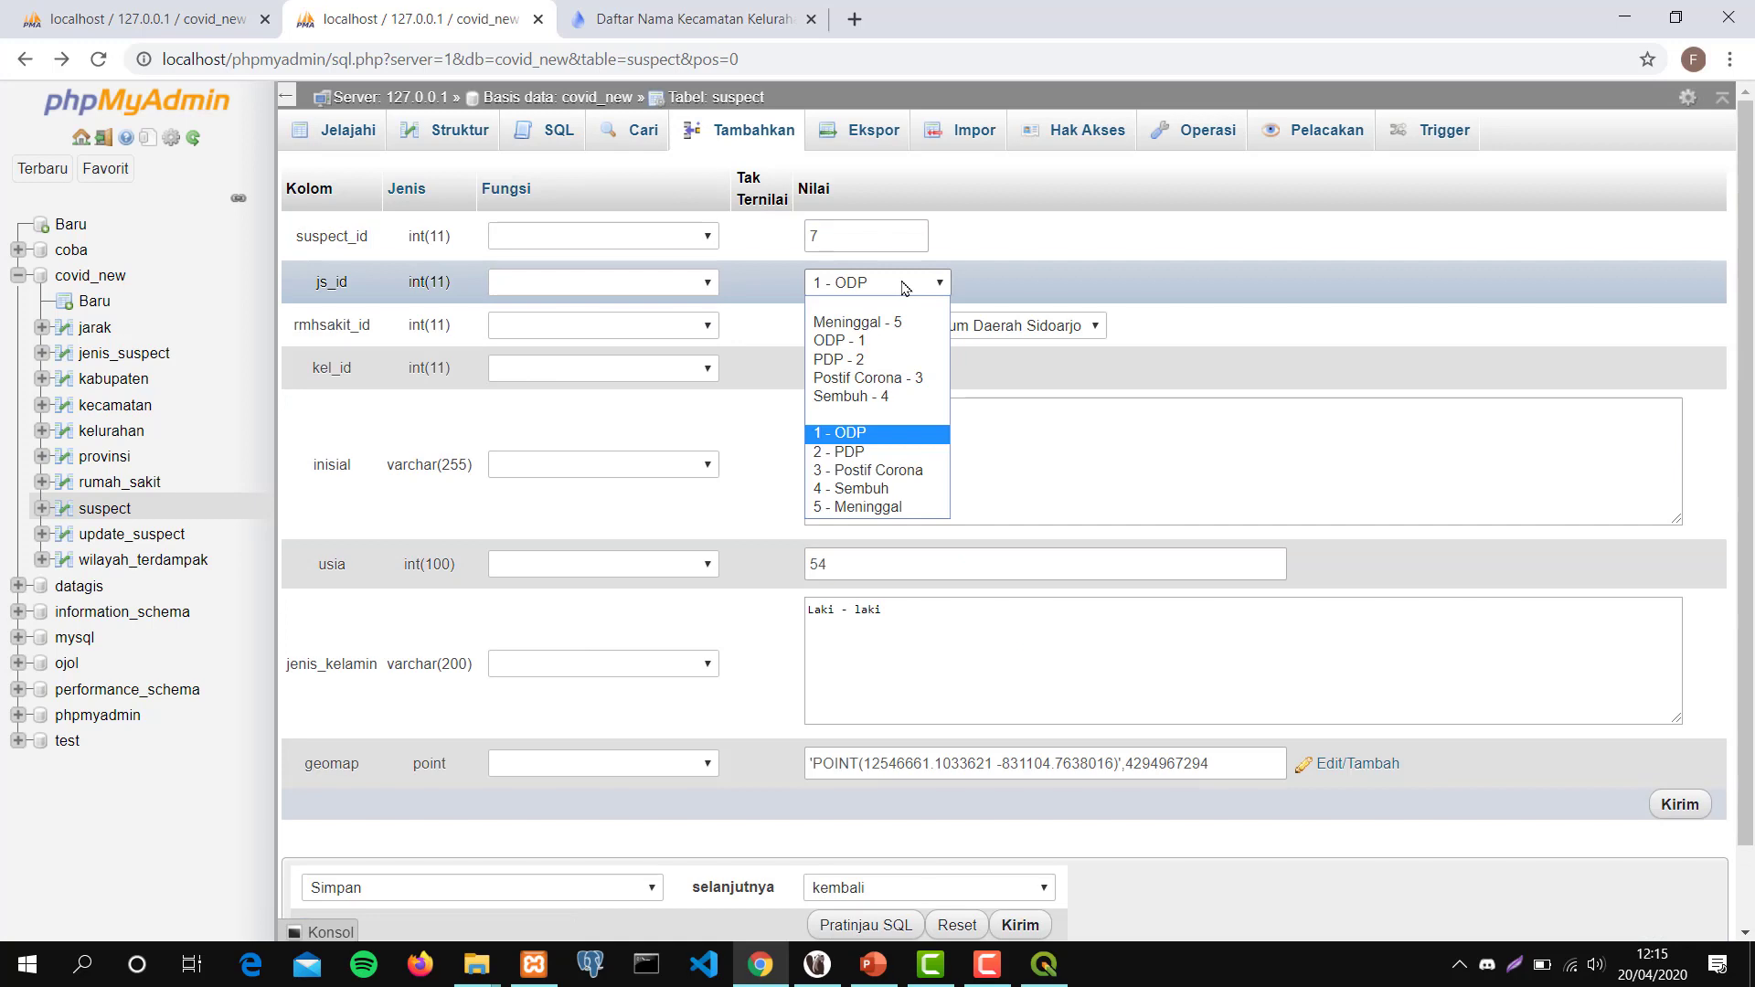
pyautogui.click(919, 469)
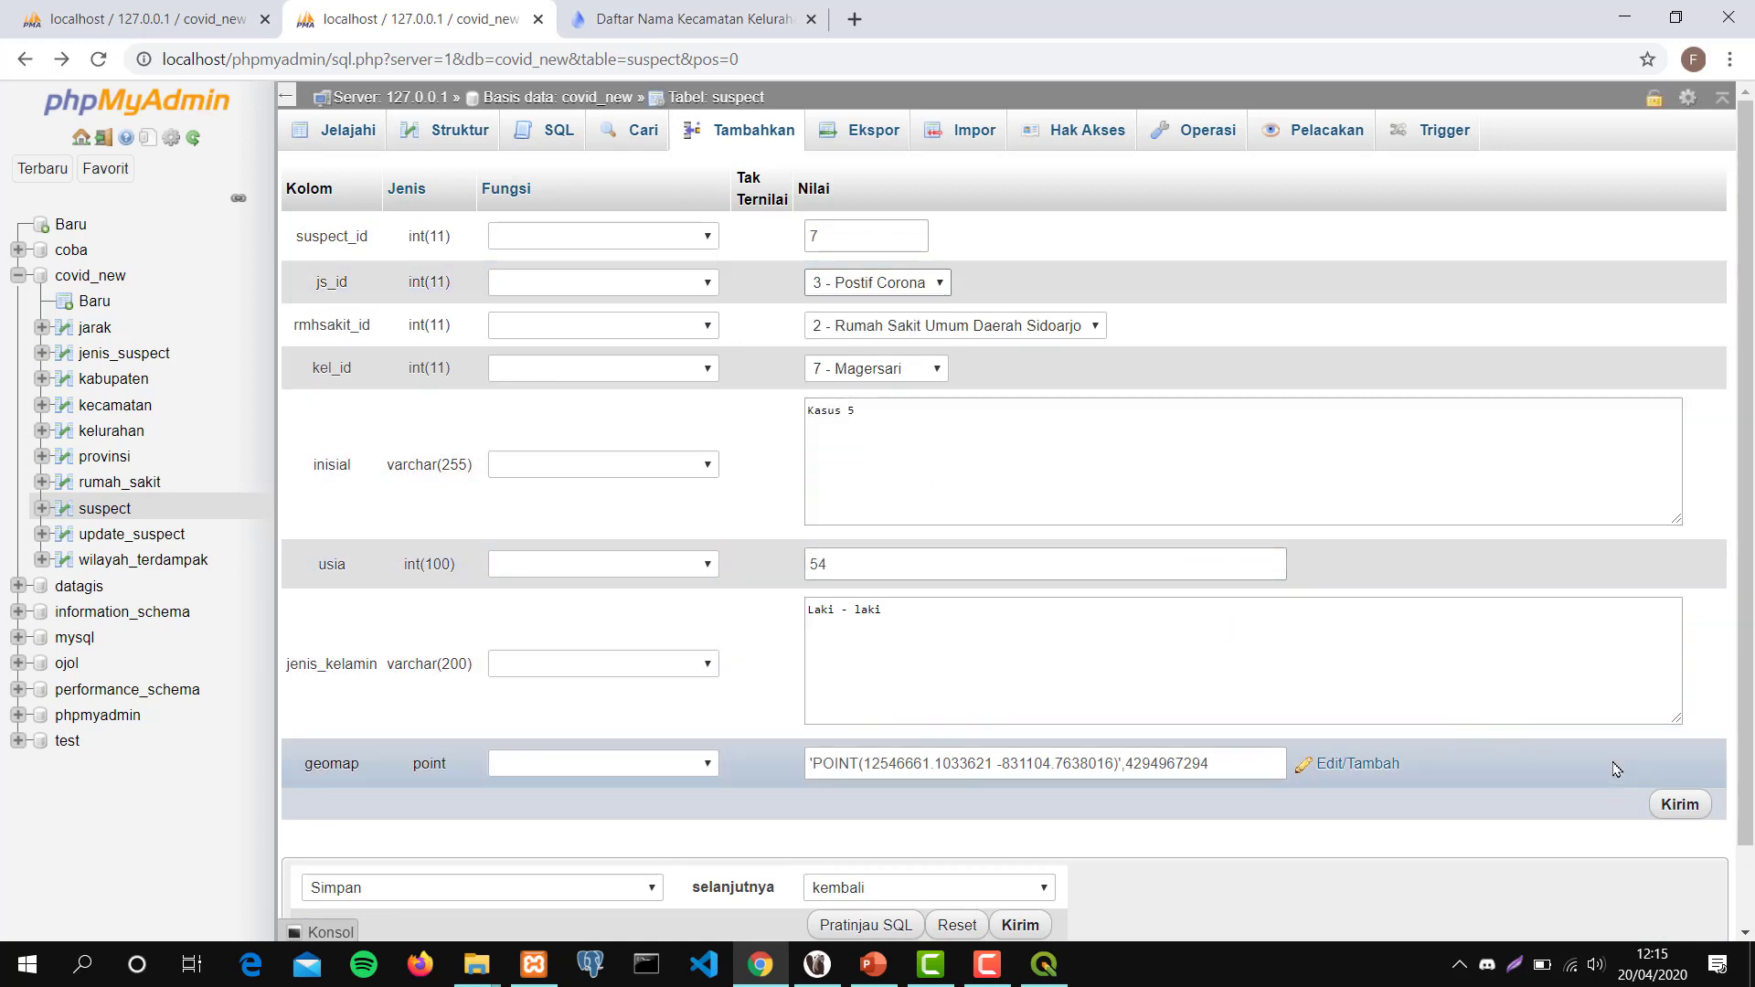
pyautogui.click(1685, 808)
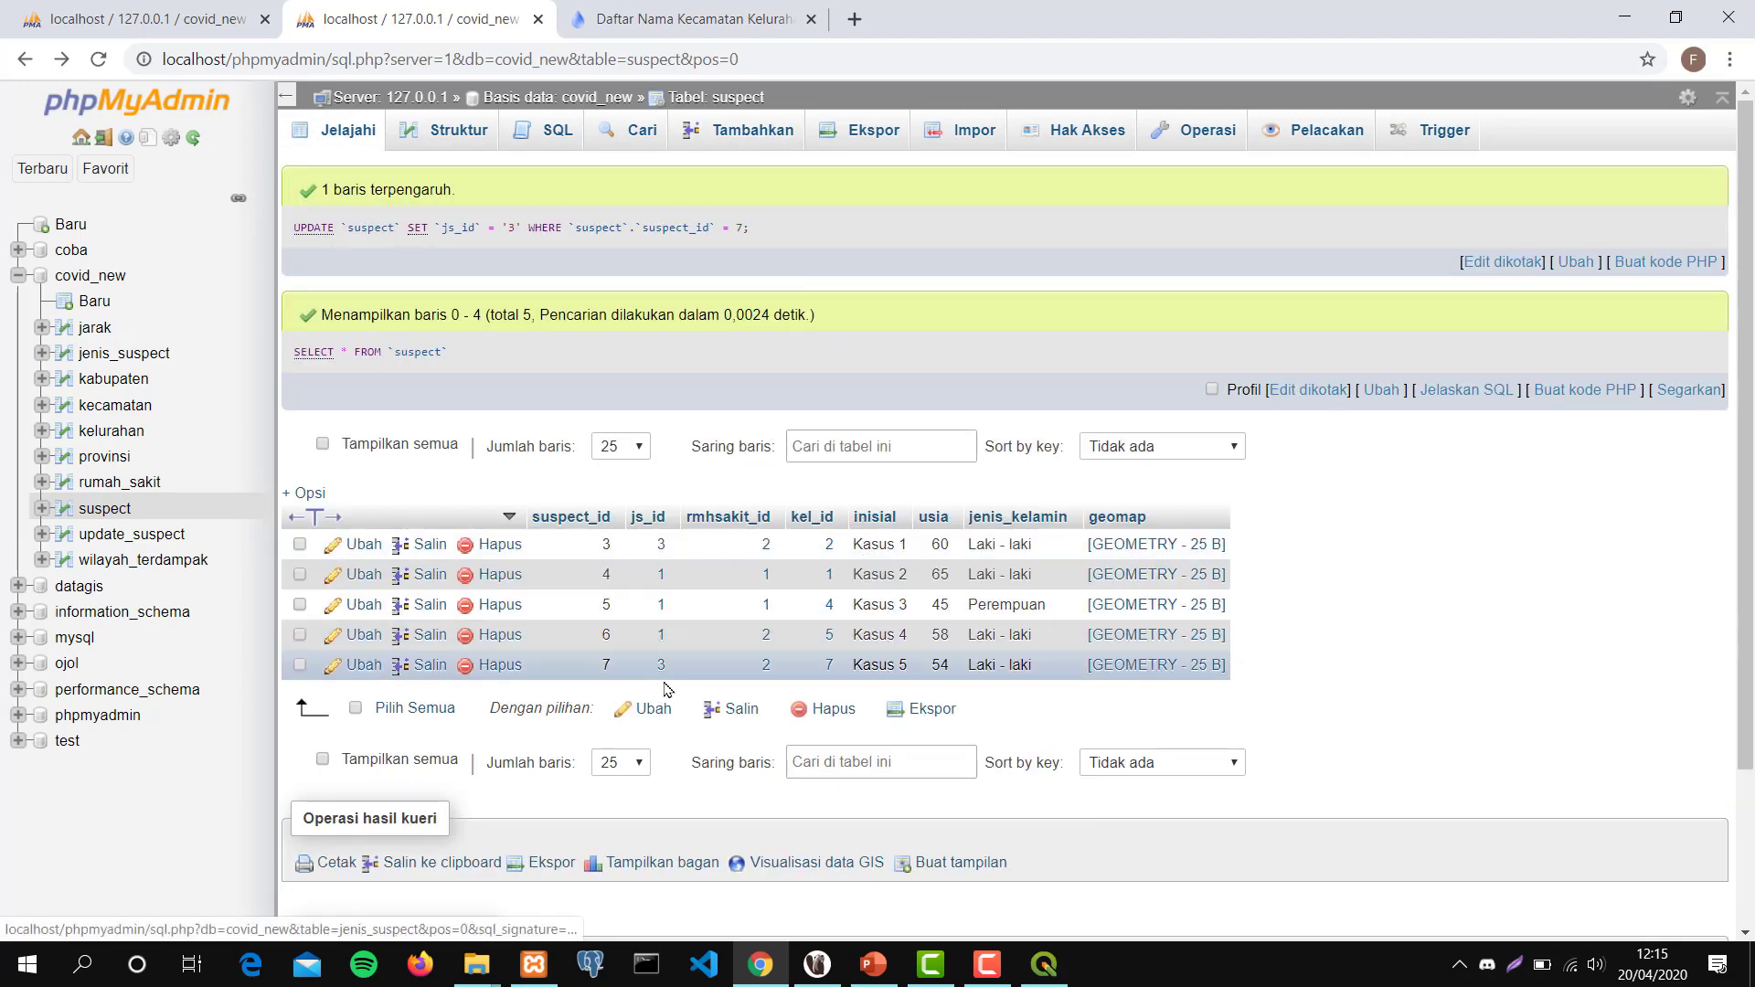
# Check the update_suspect table for the record written by the trigger, briefly view the QGIS map and return to phpMyAdmin.
pyautogui.moveTo(663, 672)
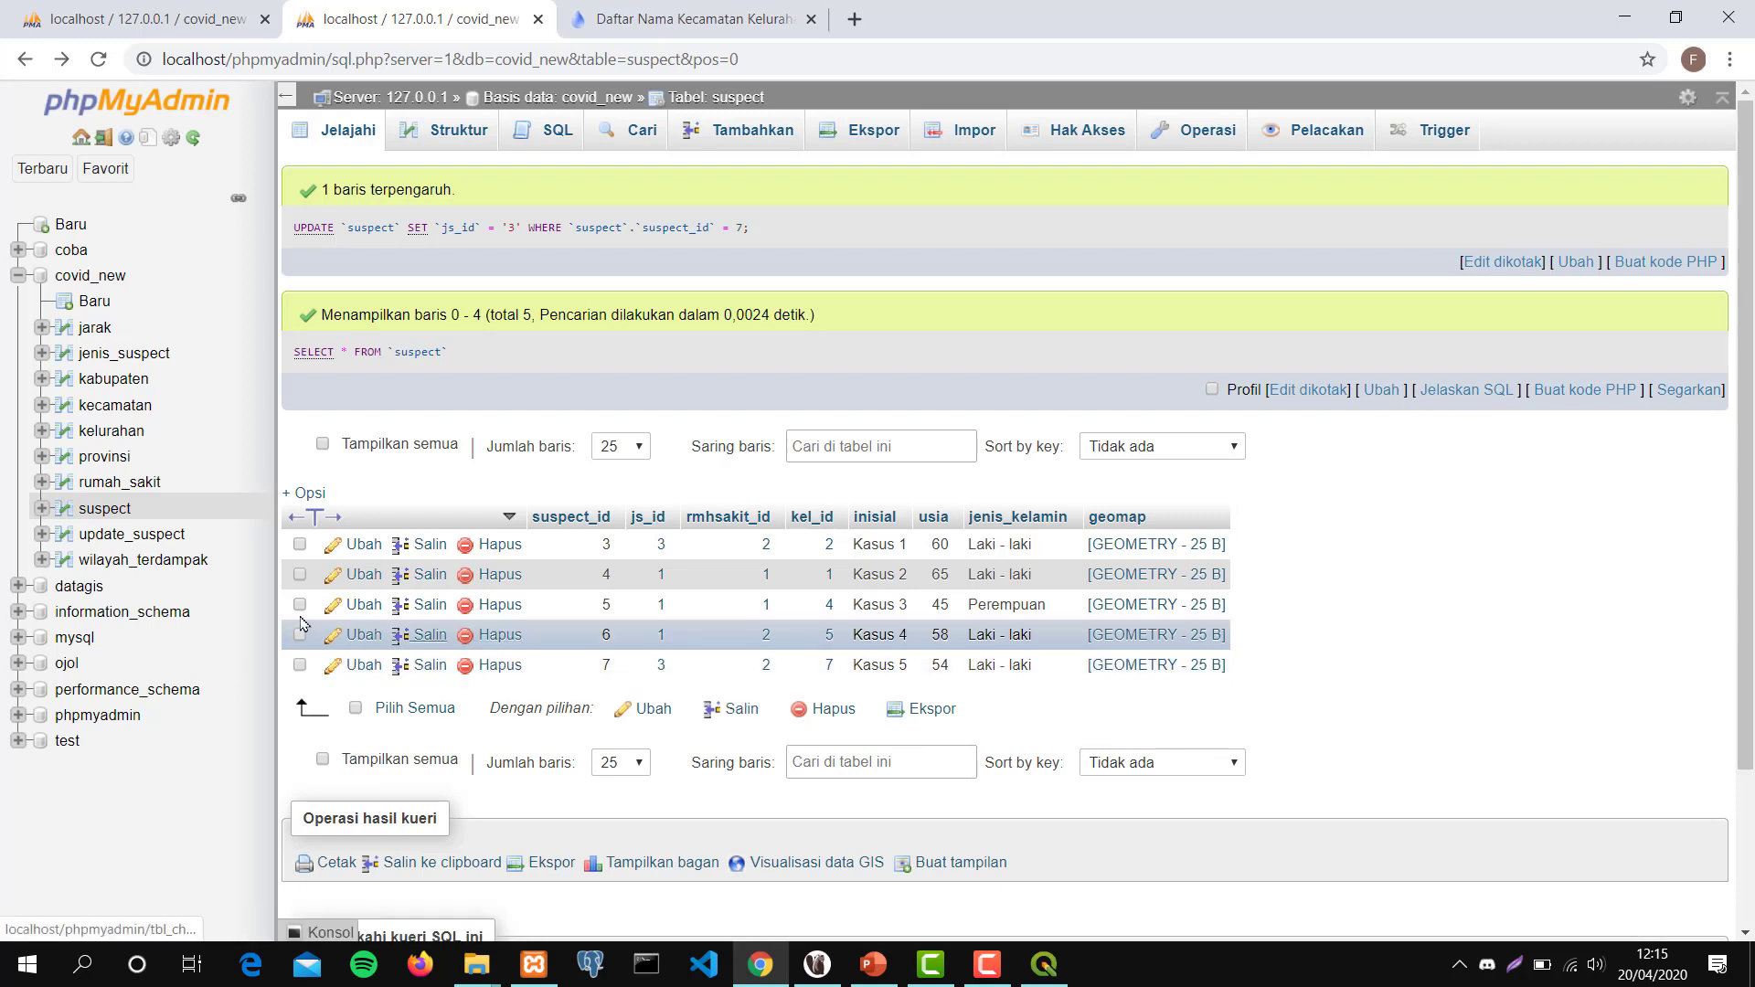
pyautogui.click(142, 539)
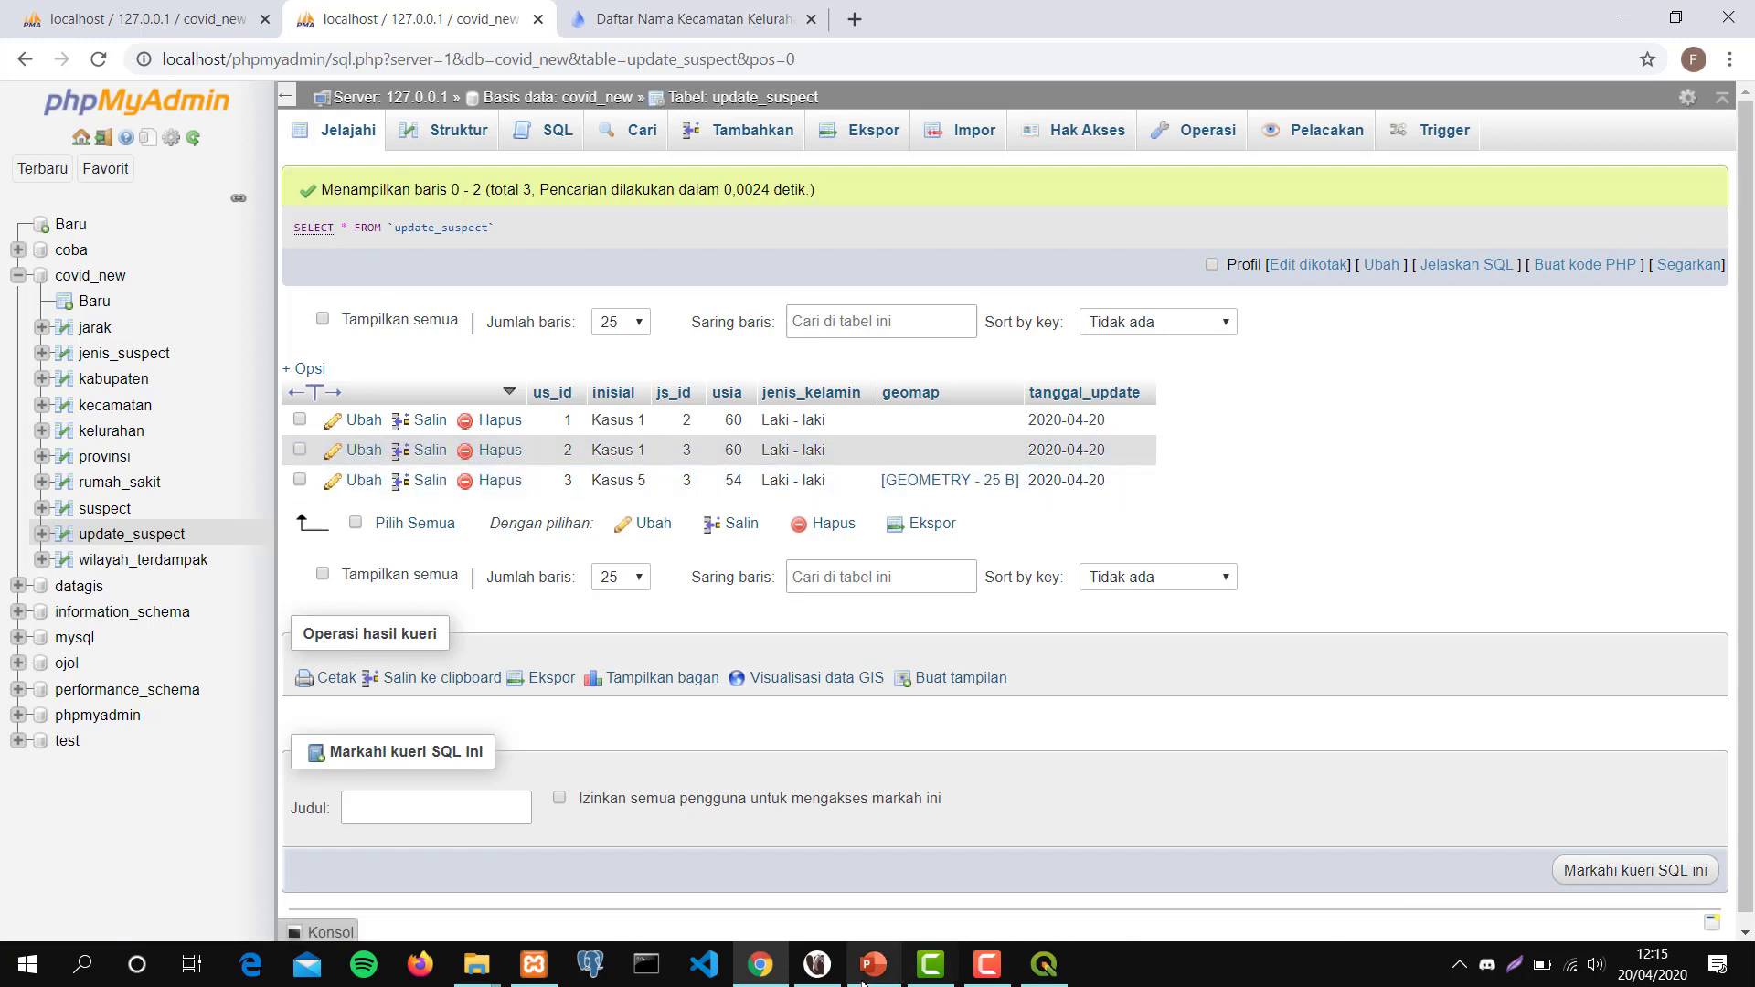
pyautogui.click(1044, 965)
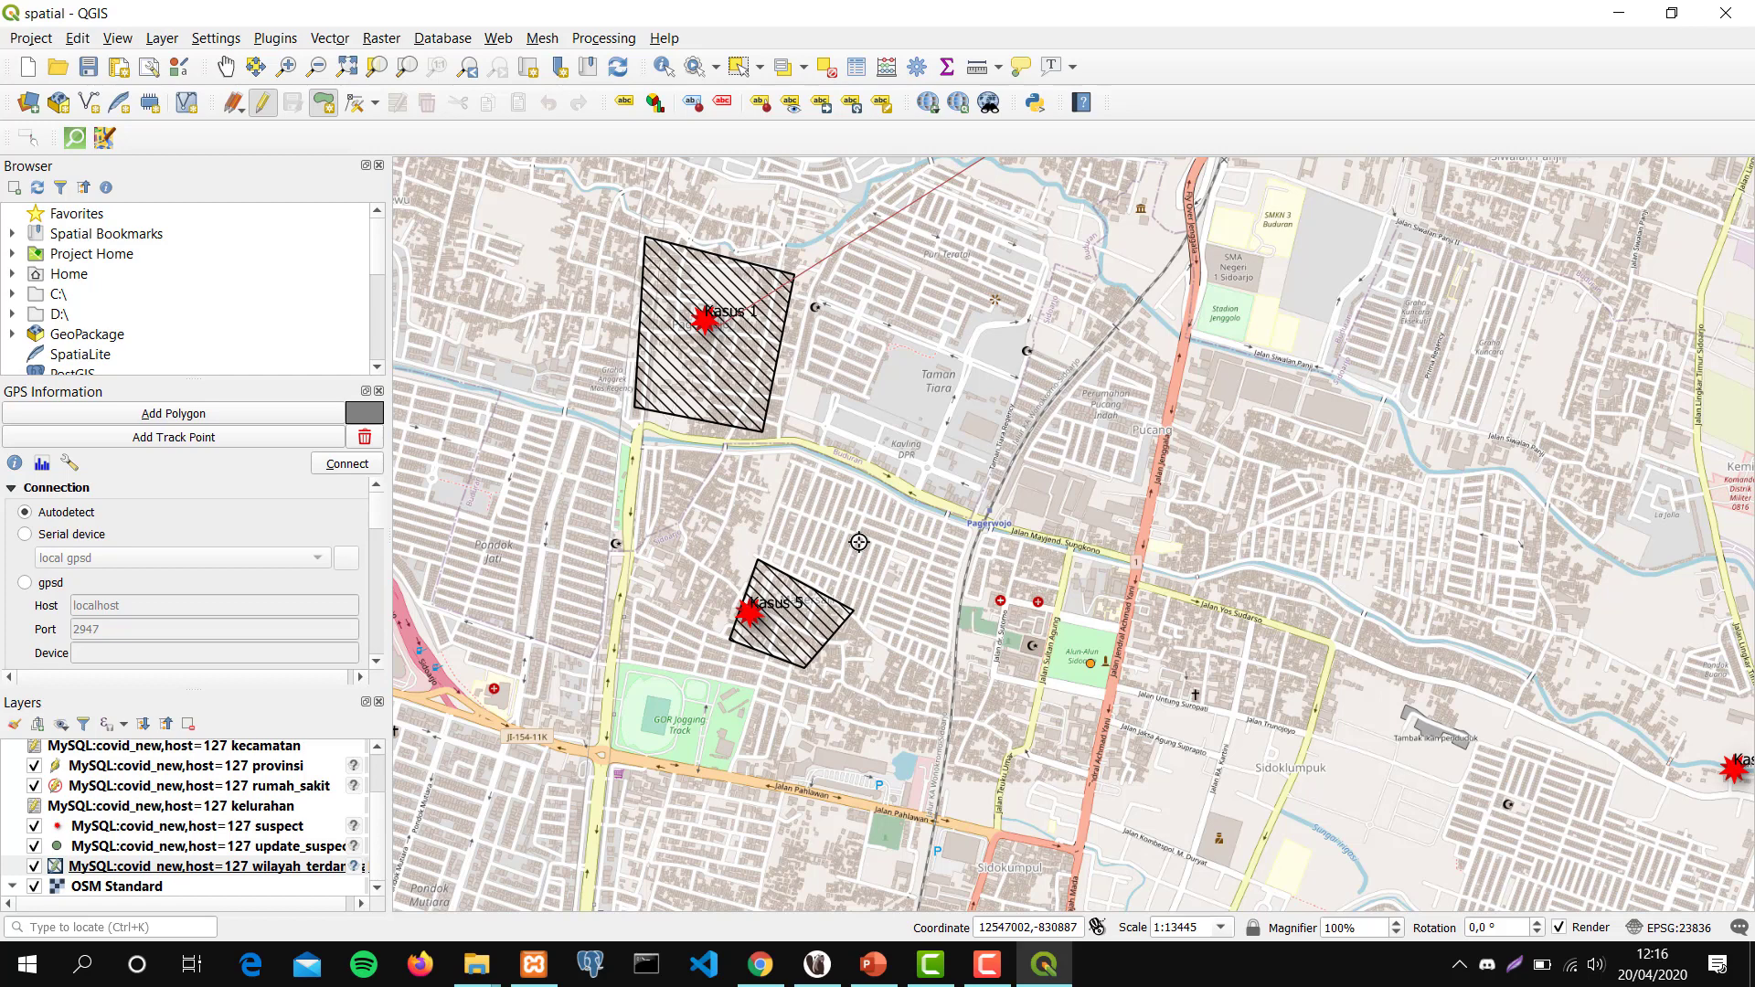
pyautogui.click(1633, 8)
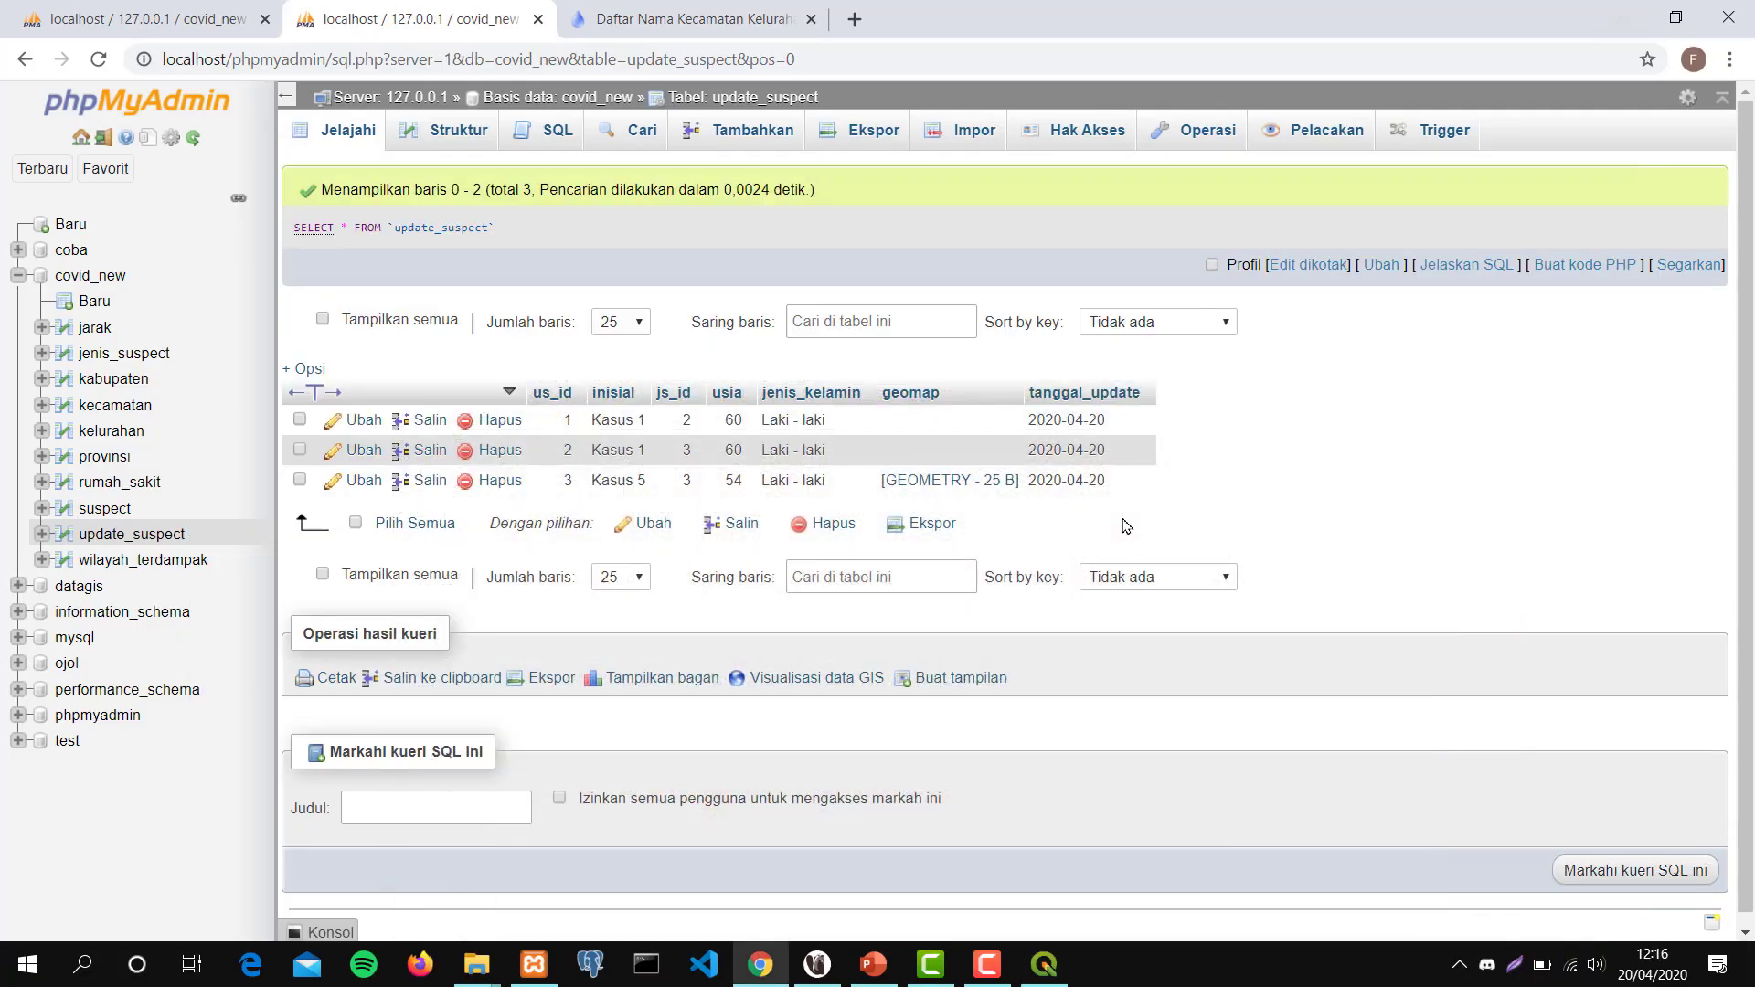